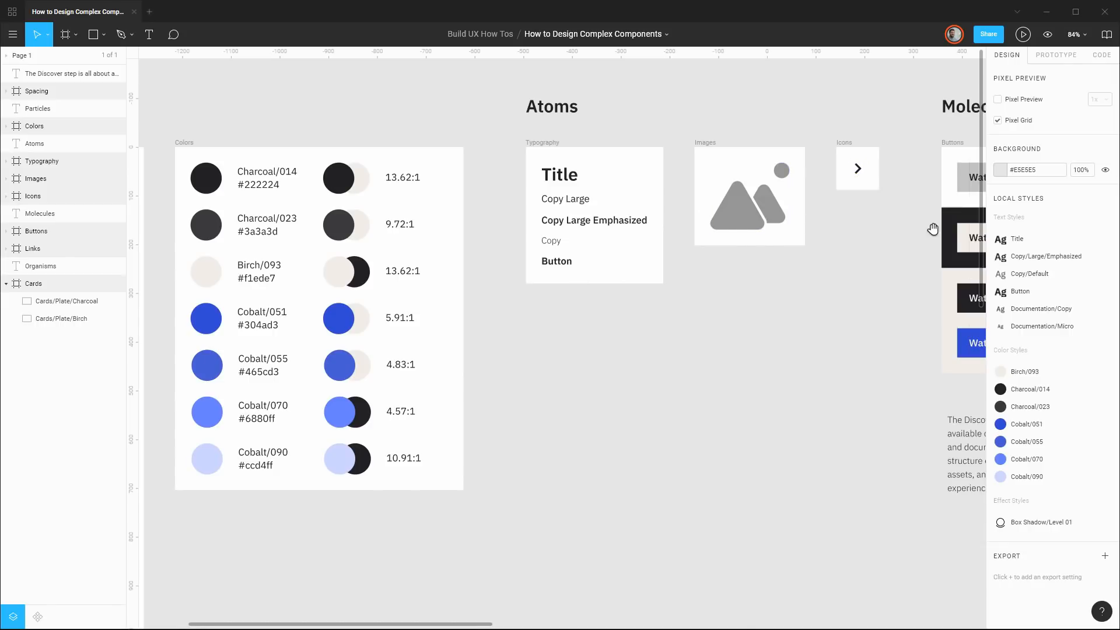
Draw a rectangle about 357 × 503 near the upper-left corner of the dark plate in the Cards frame
drag(932, 232, 451, 251)
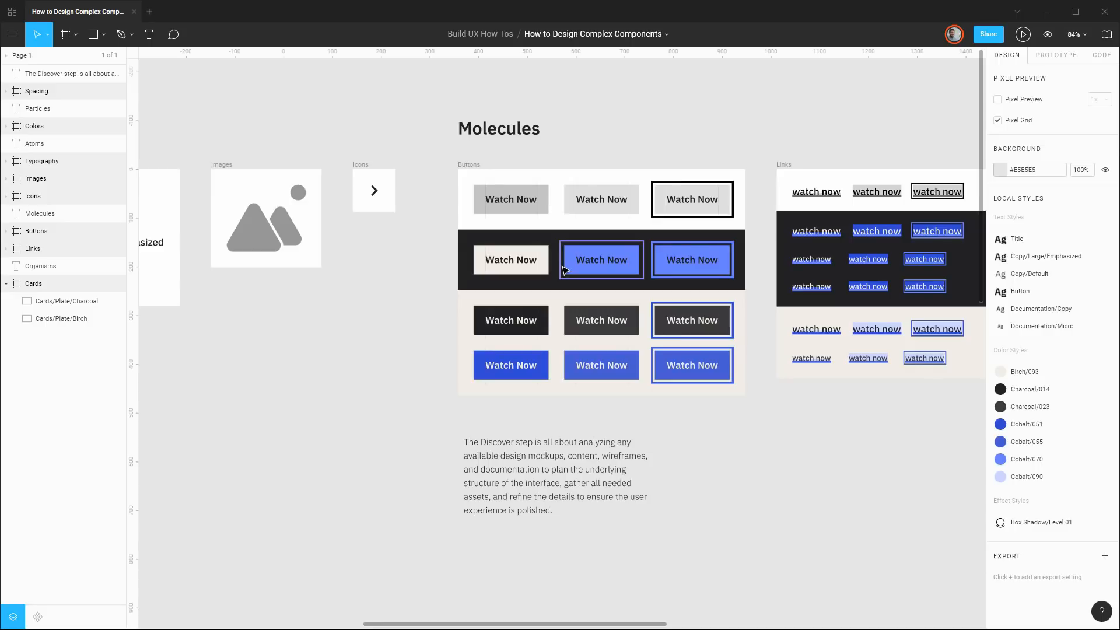
drag(841, 156, 767, 150)
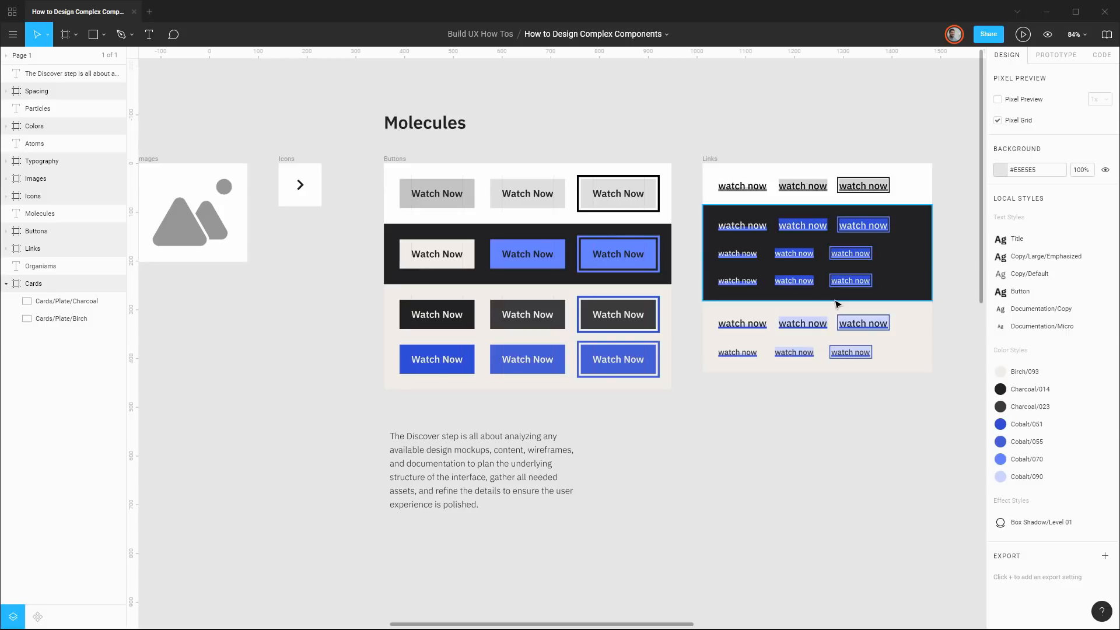
drag(963, 305, 183, 270)
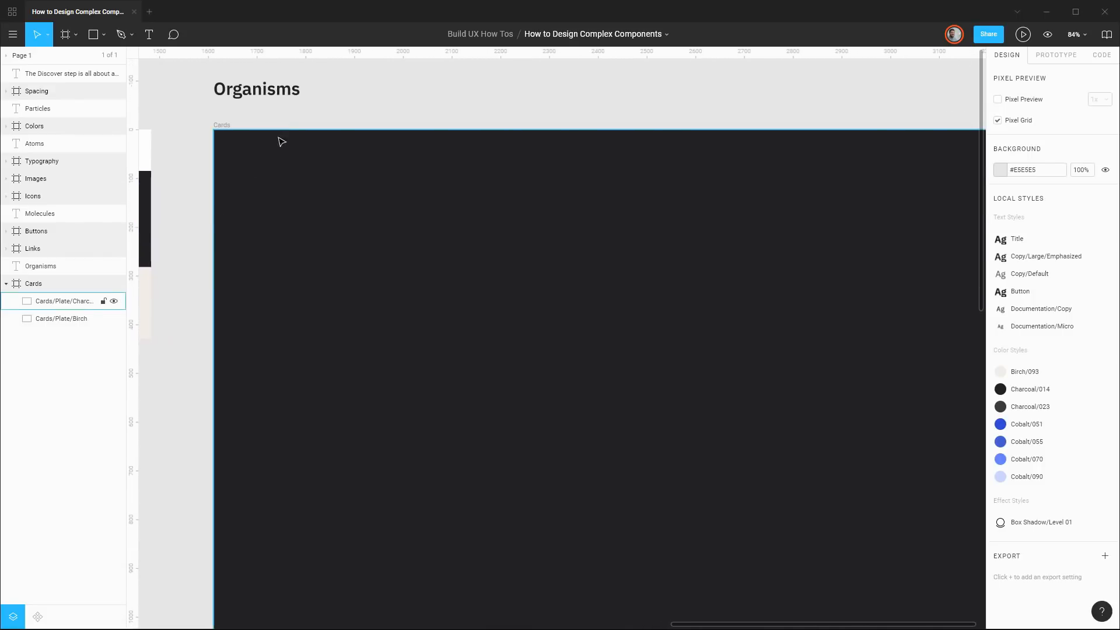
drag(463, 115, 415, 110)
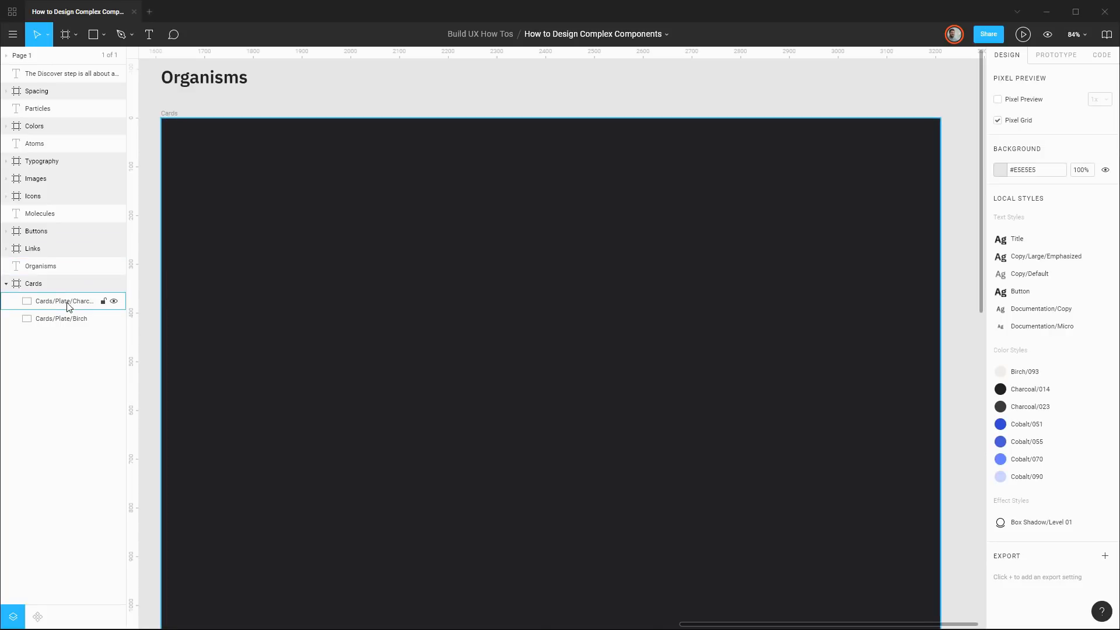
click(60, 283)
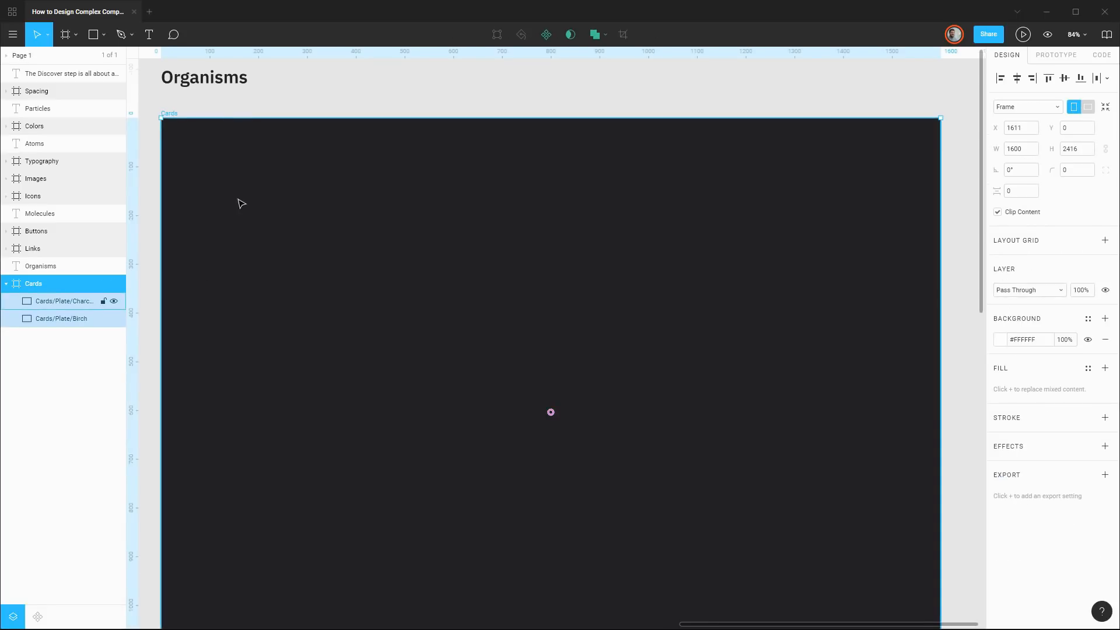
key(r)
drag(174, 127, 349, 372)
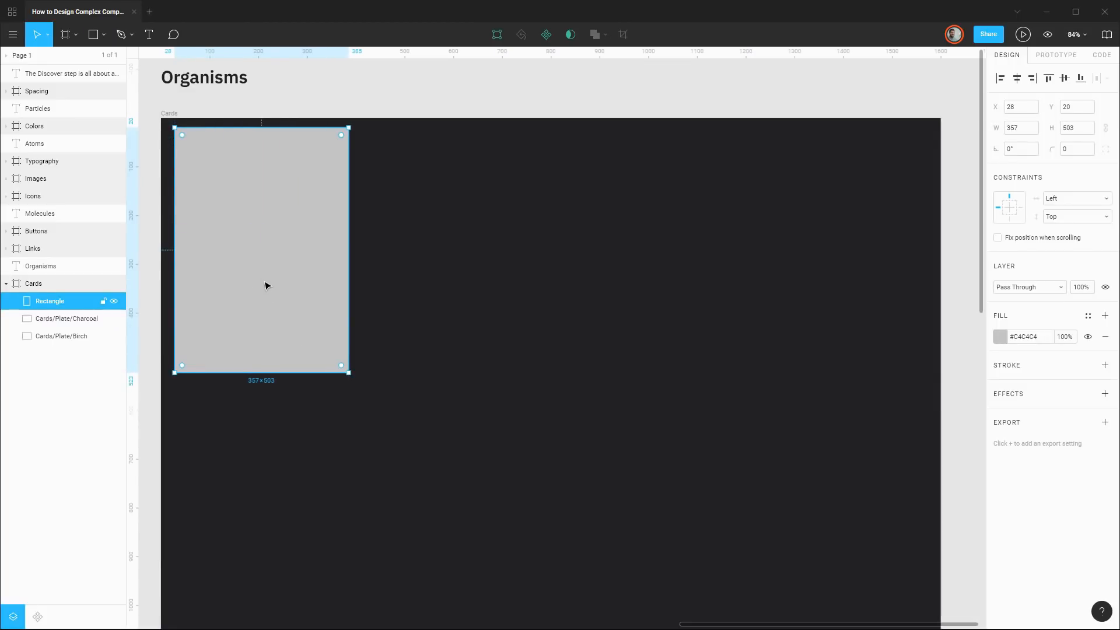
Set the new rectangle's width to 360 and its height to 700
click(1029, 133)
text(360)
key(Tab)
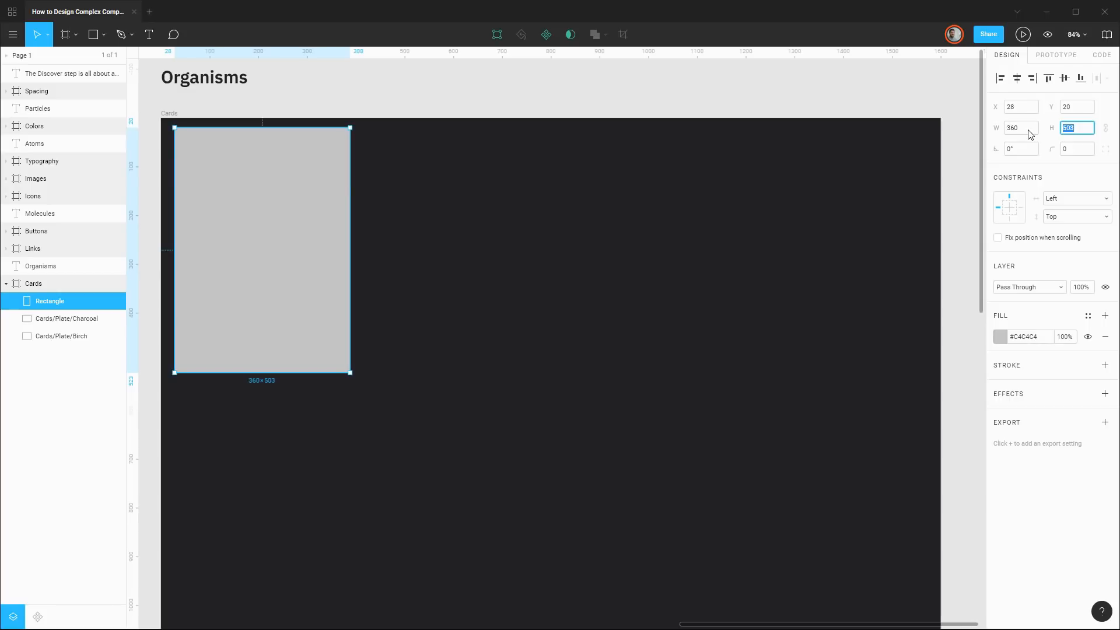
key(alt+Tab)
click(1080, 134)
key(BackSpace)
text(700)
key(Return)
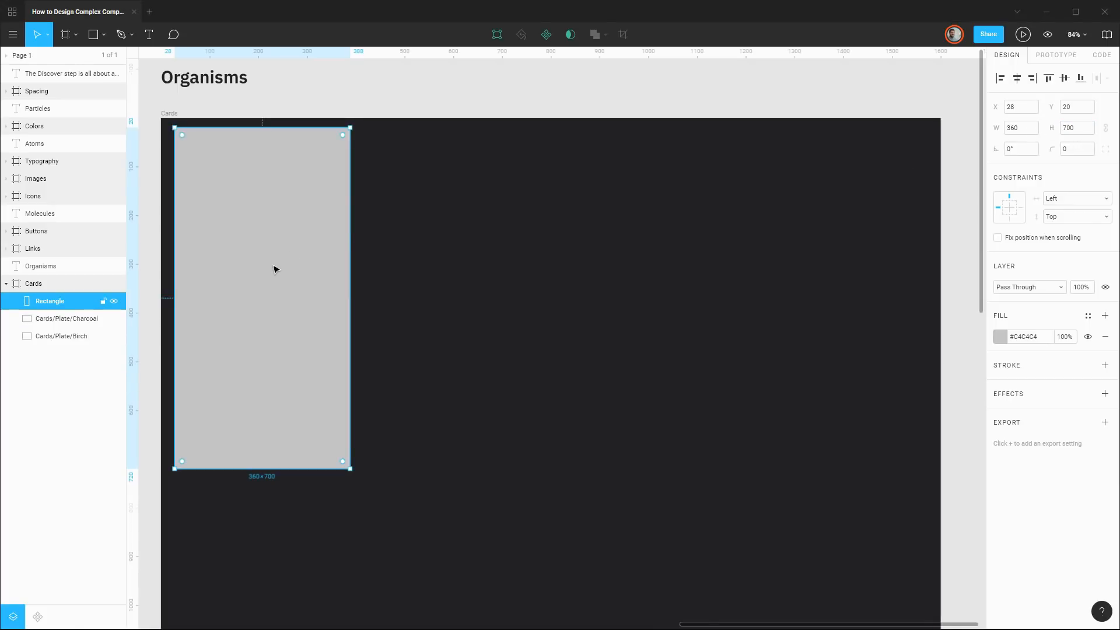
Apply the Charcoal/023 color style to the card rectangle and set its corner radius to 4
click(1088, 316)
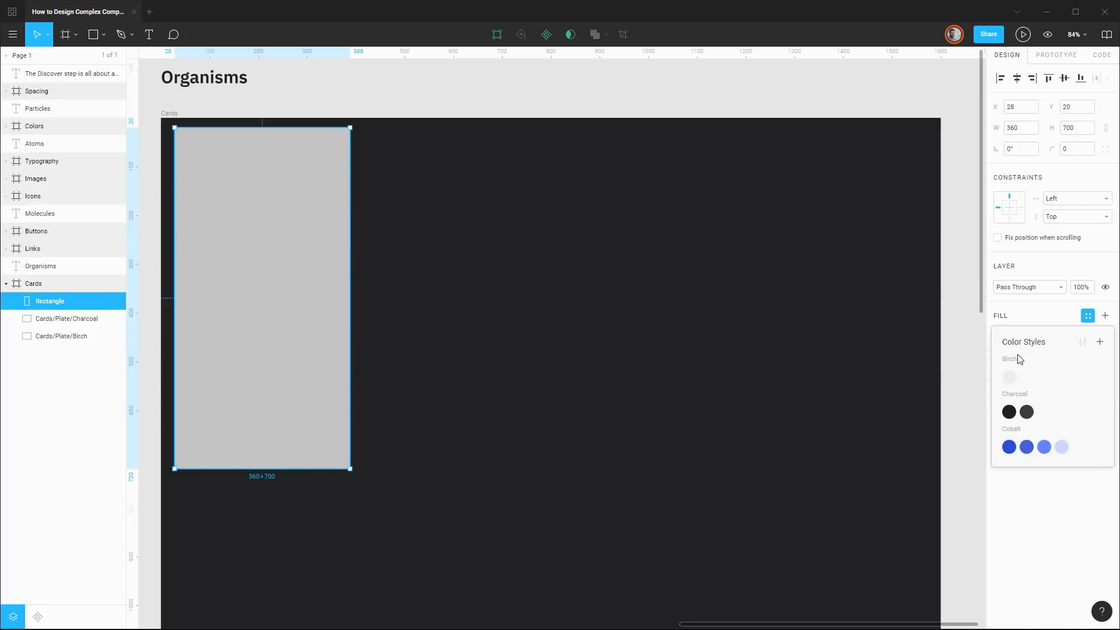
click(1026, 411)
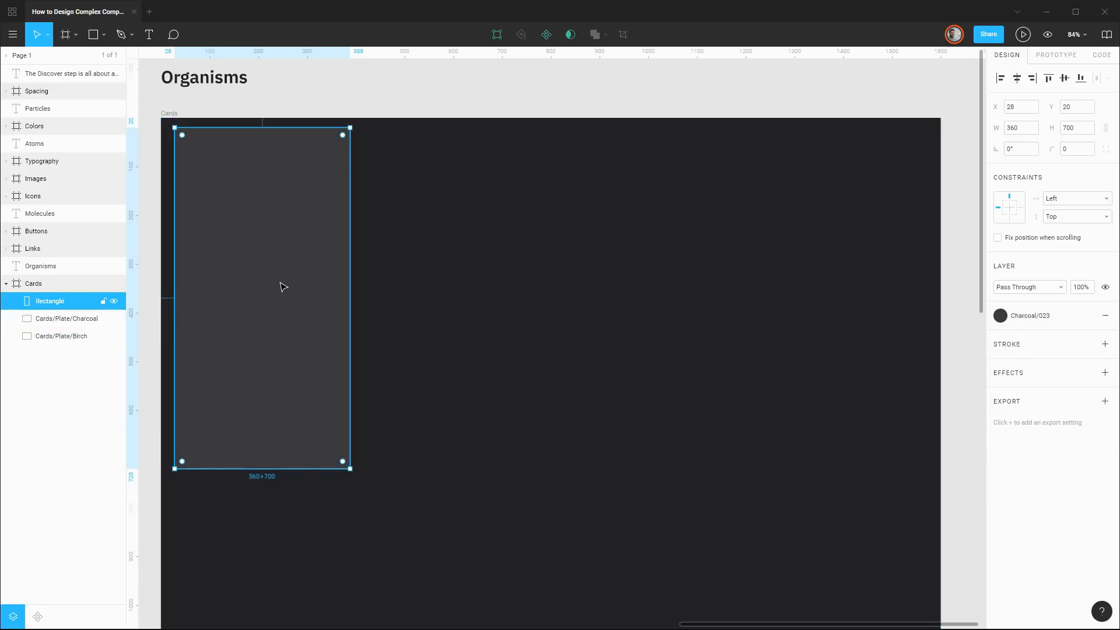
click(1087, 149)
text(4)
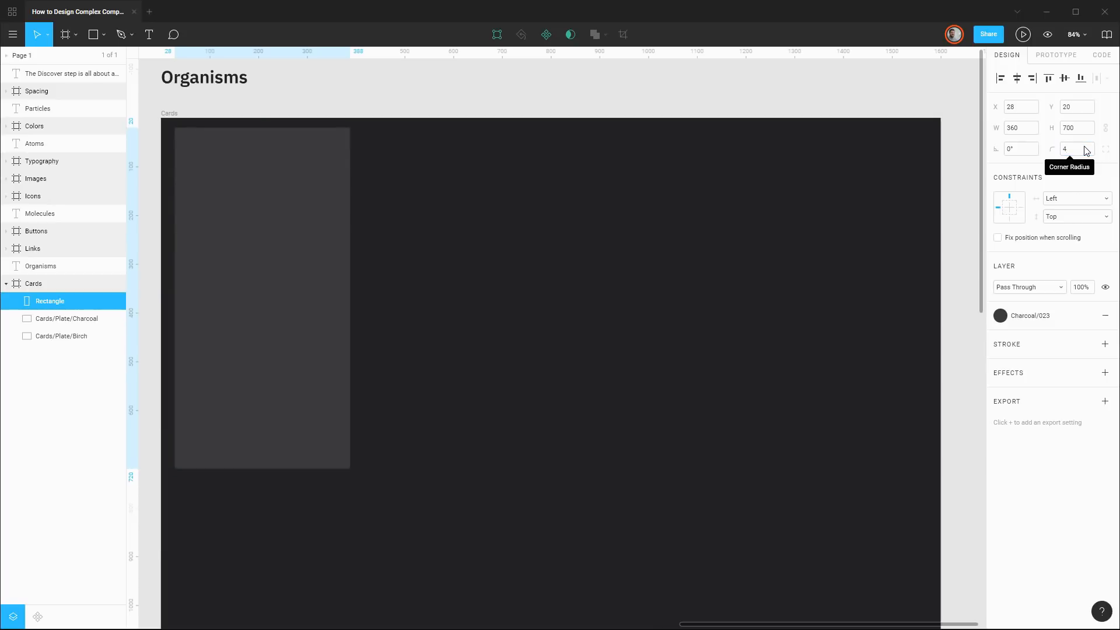
key(Return)
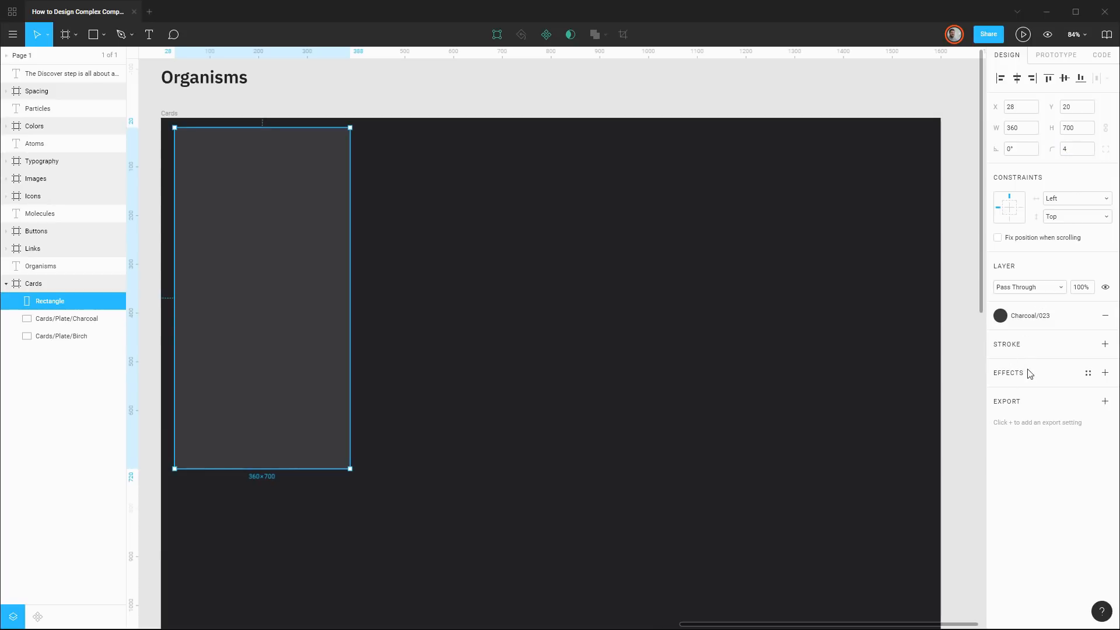
Add a drop shadow to the card rectangle with a blur of 32 and 50% opacity
click(1105, 373)
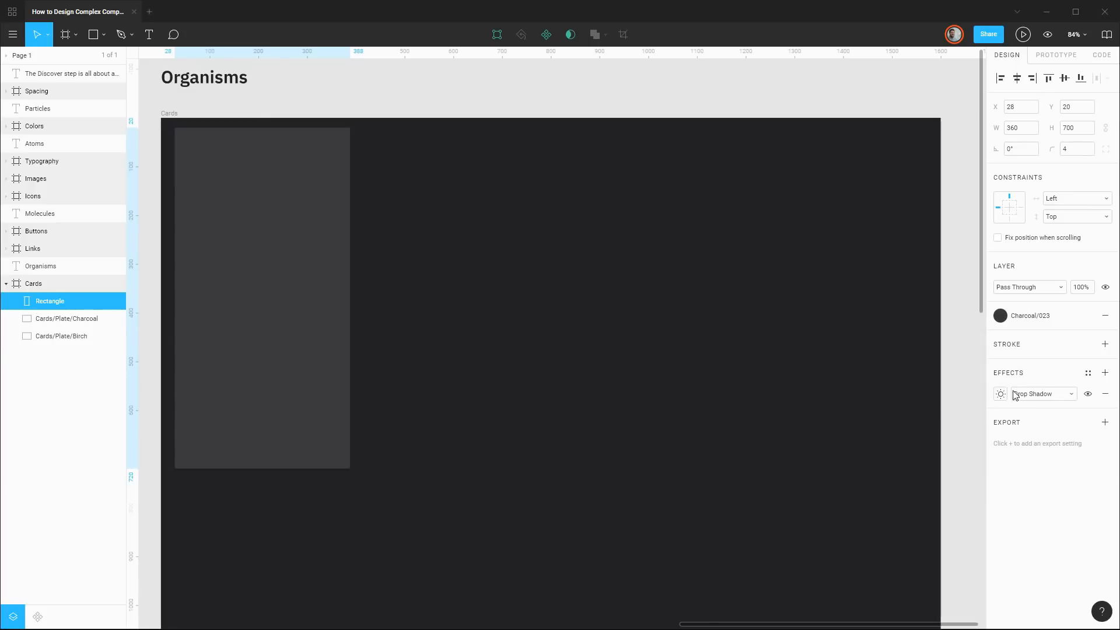
click(1006, 392)
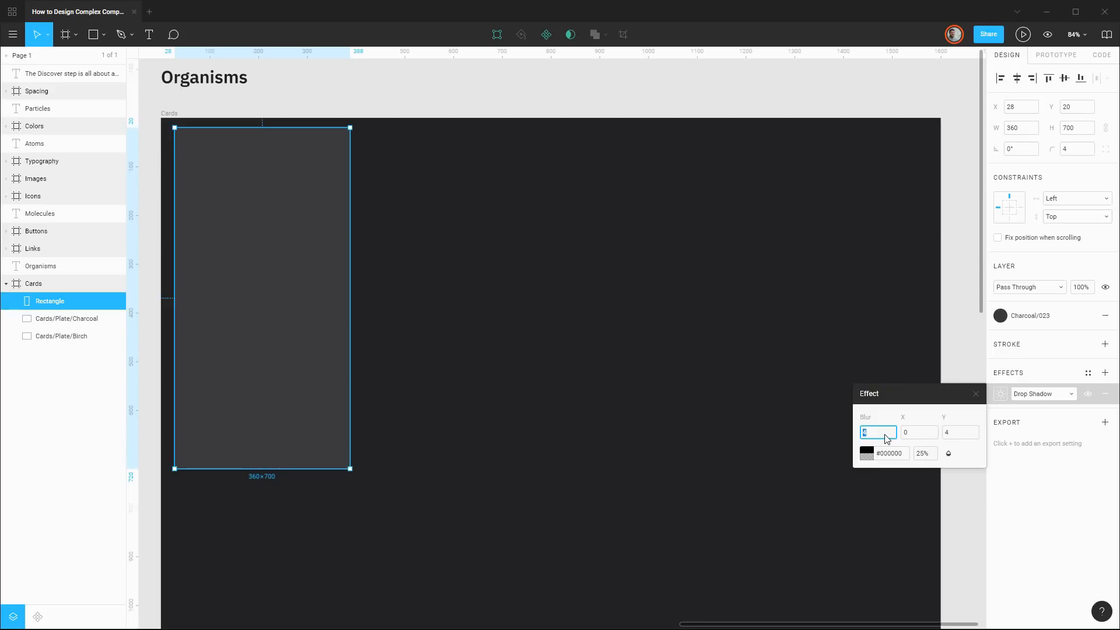
text(32)
key(Tab)
key(Tab)
click(934, 456)
text(50)
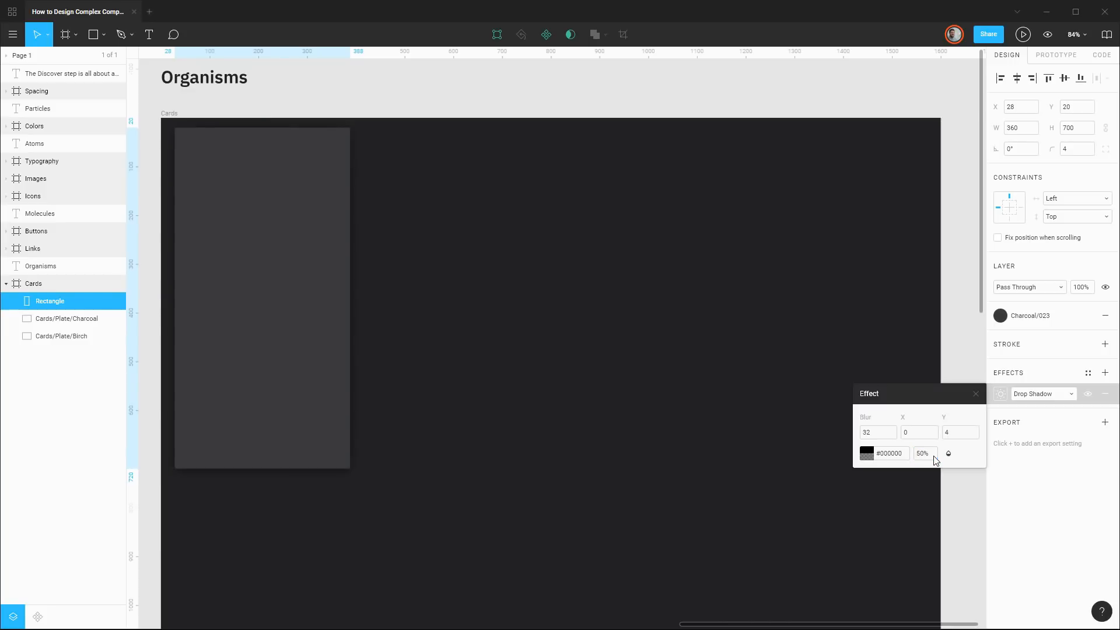
click(447, 335)
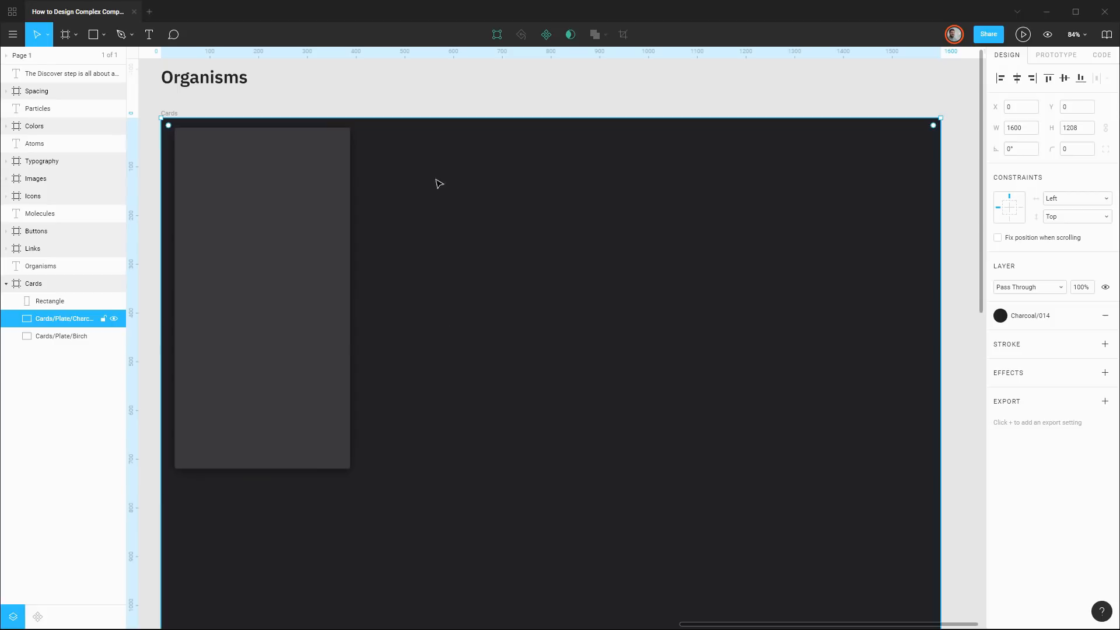
click(415, 92)
Position the card rectangle 32 px from the left and top edges of the Cards frame
drag(232, 203, 240, 224)
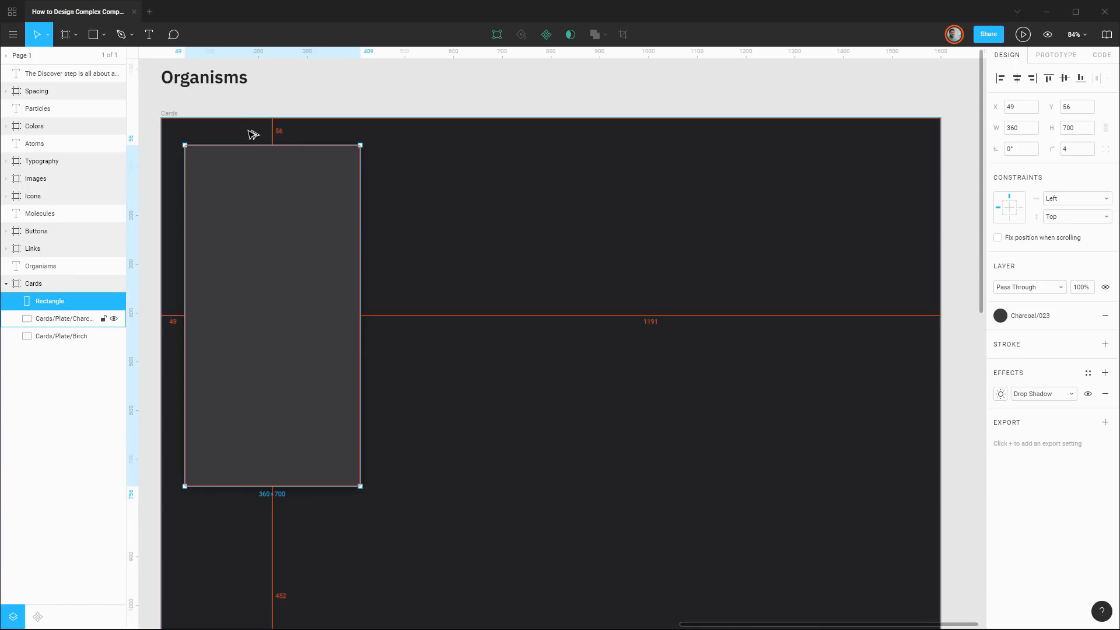
key(shift+Left)
key(Left)
key(Left)
key(Left)
key(Left)
key(Left)
key(Left)
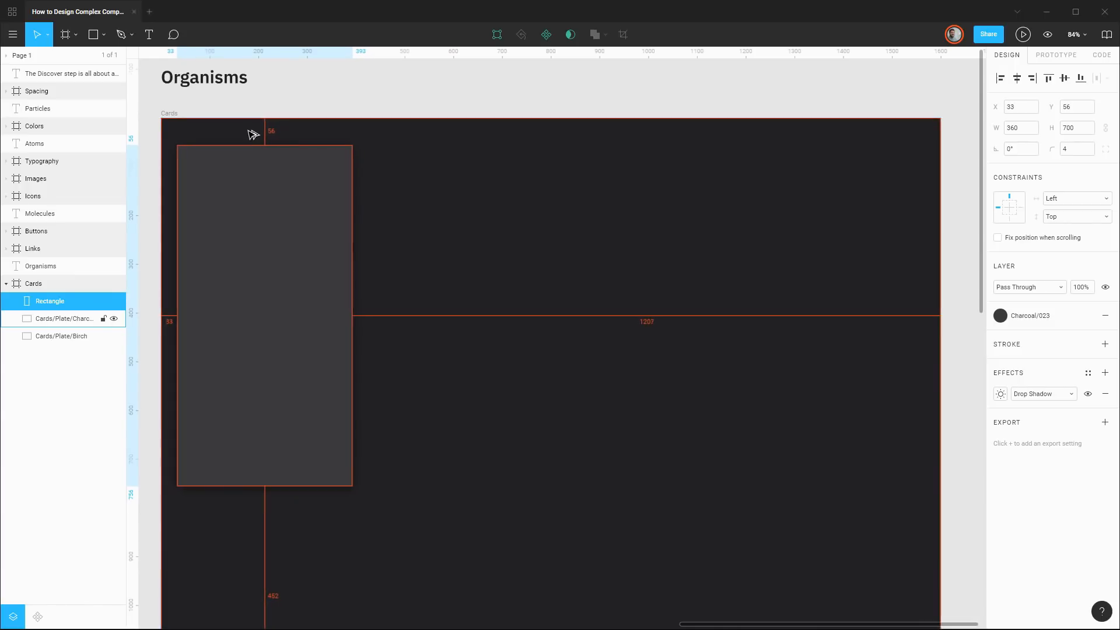
key(Left)
key(shift+Up)
key(shift+Up)
key(shift+Up)
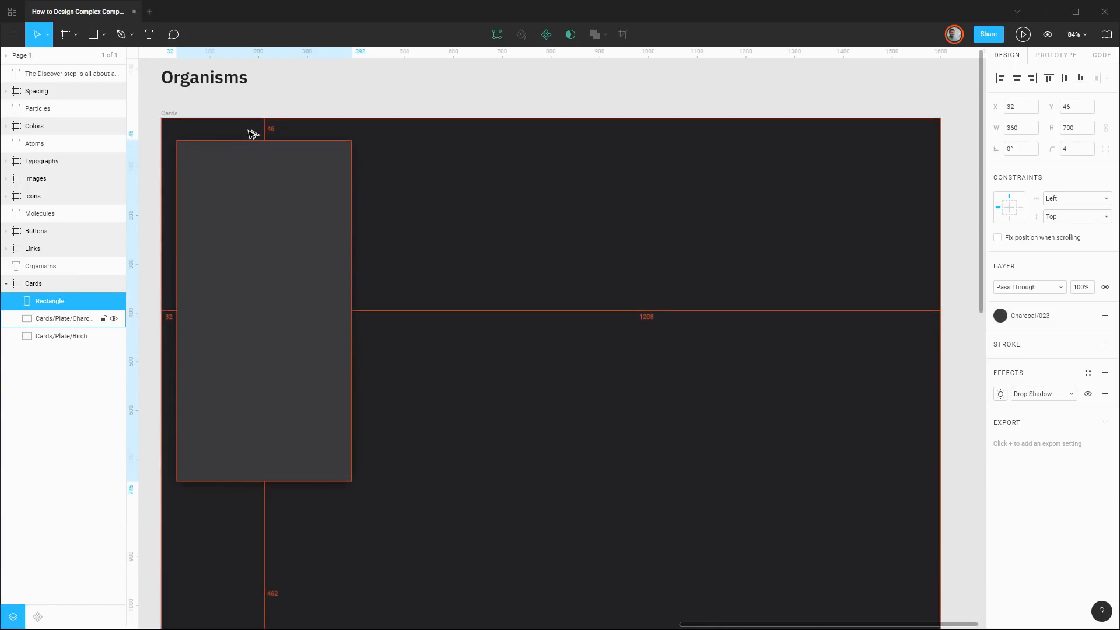
key(alt)
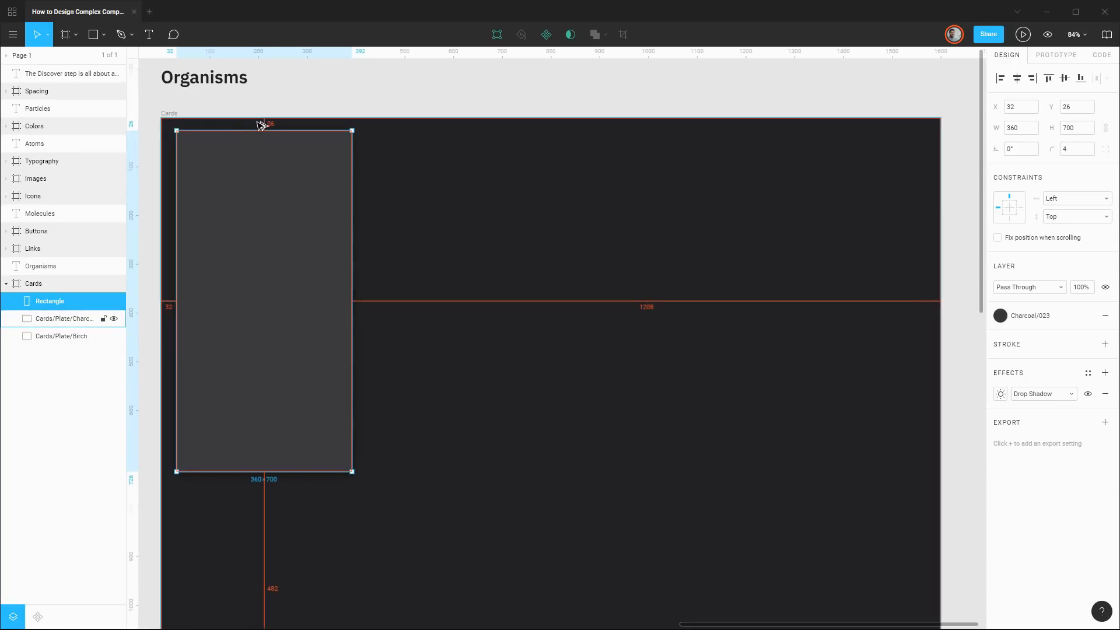
key(shift+Down)
key(Up)
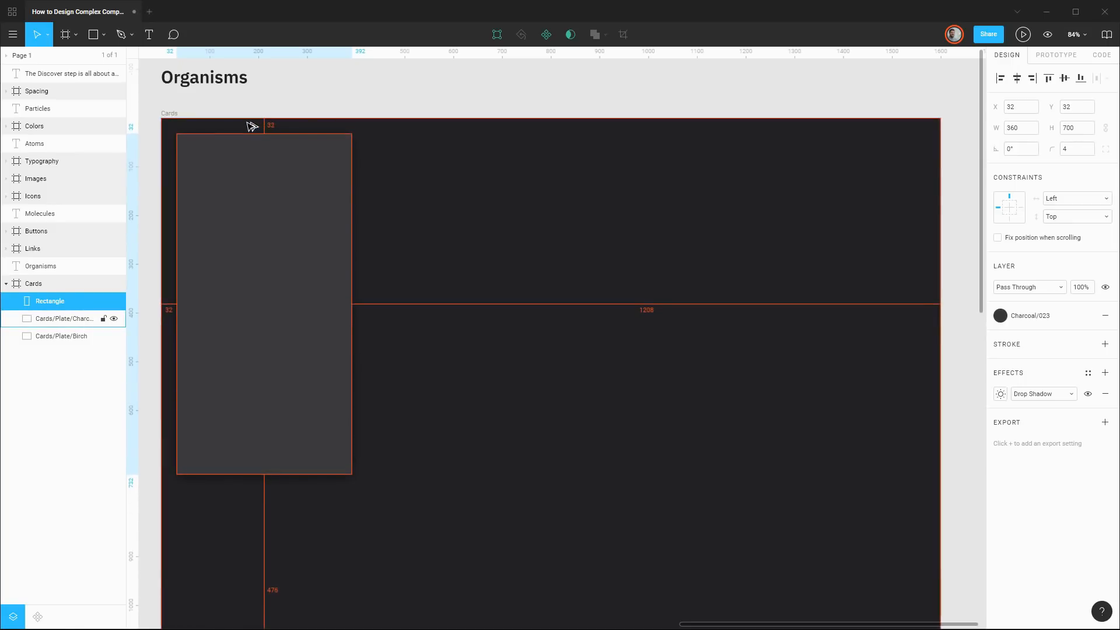
click(348, 108)
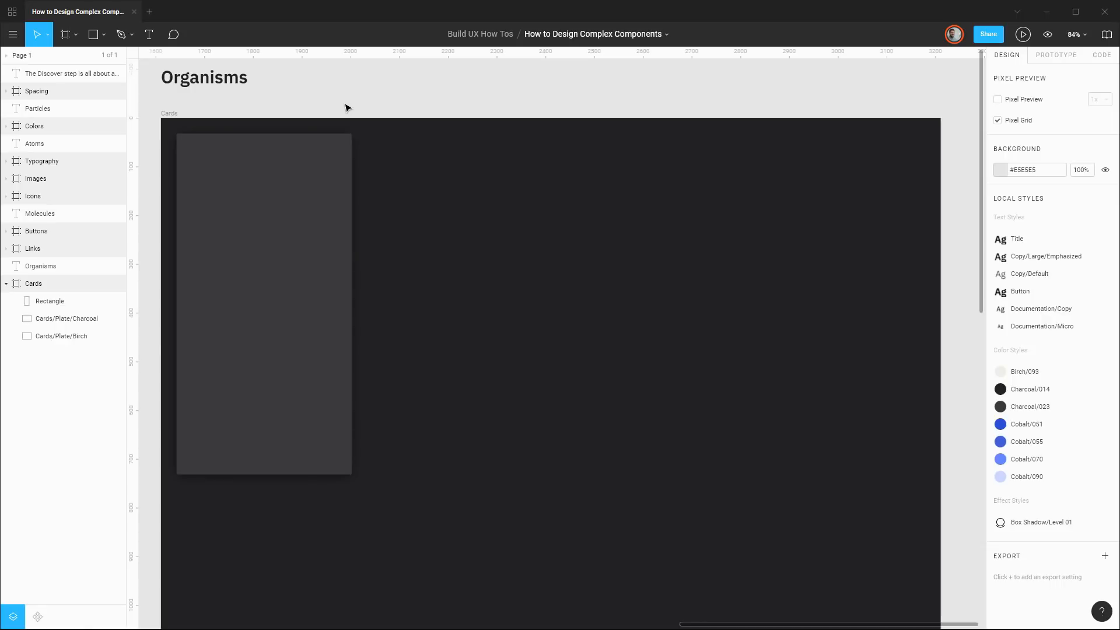
Rename the card rectangle's layer to Card/Plate
click(66, 302)
double_click(66, 302)
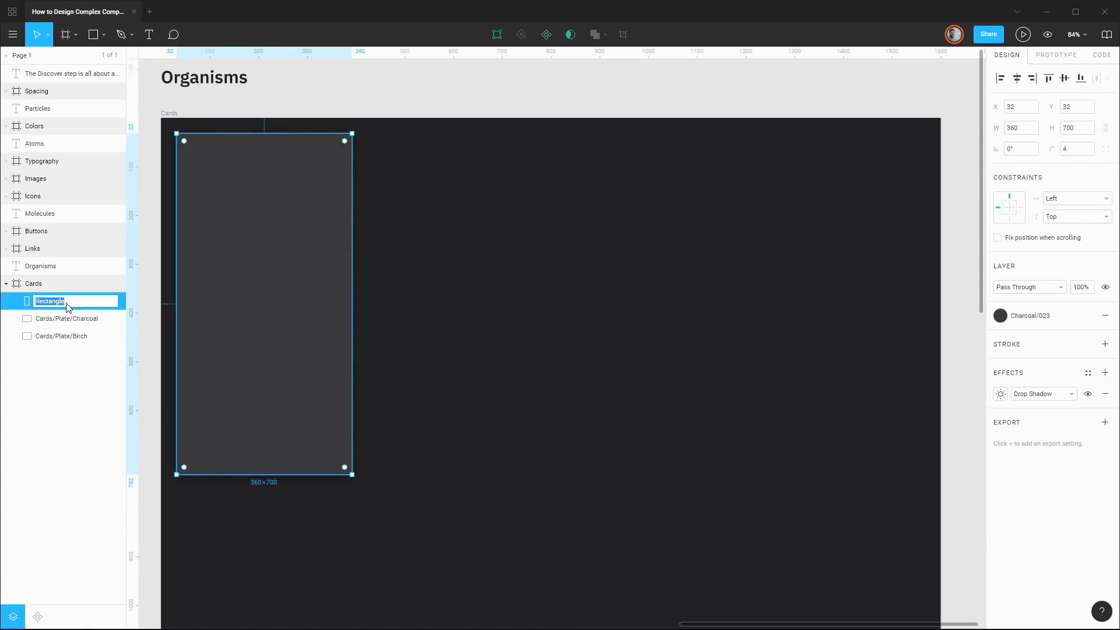
text(card/Plate)
key(Return)
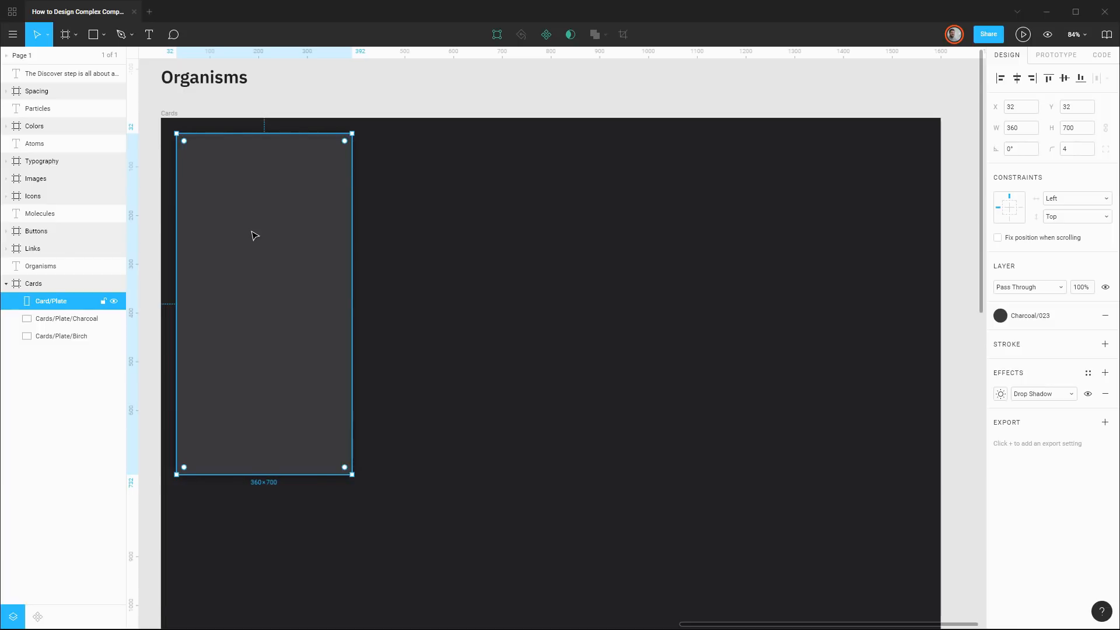
Draw a rectangle 360 wide and about 217 high across the card's top, flush with the card plate's upper and side edges
key(r)
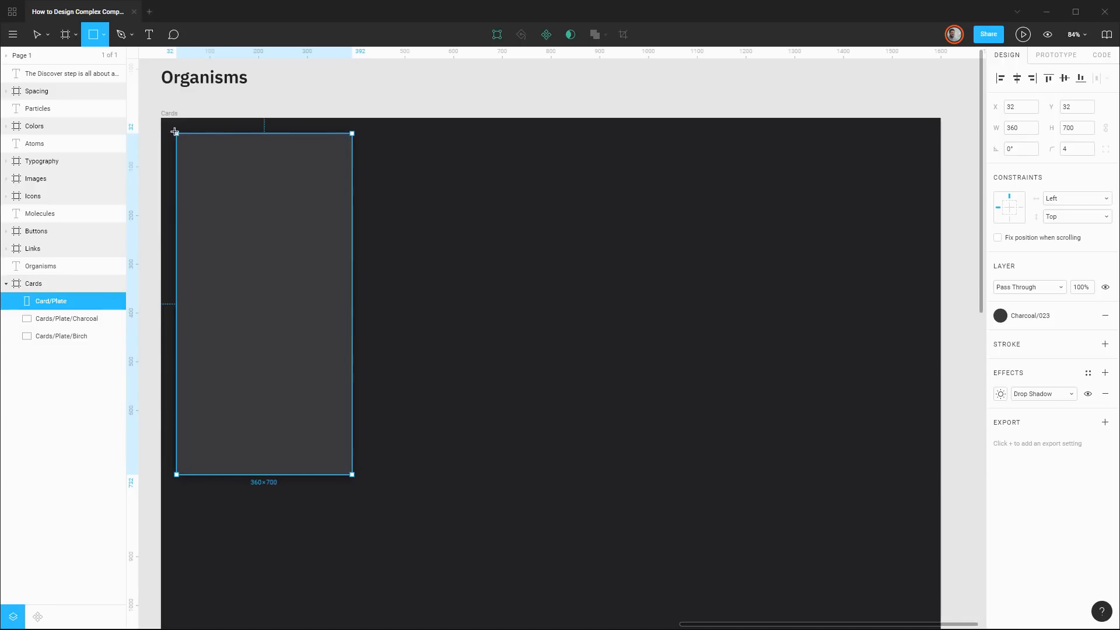
mouse_move(175, 134)
mouse_down()
mouse_move(261, 207)
mouse_move(353, 240)
mouse_up()
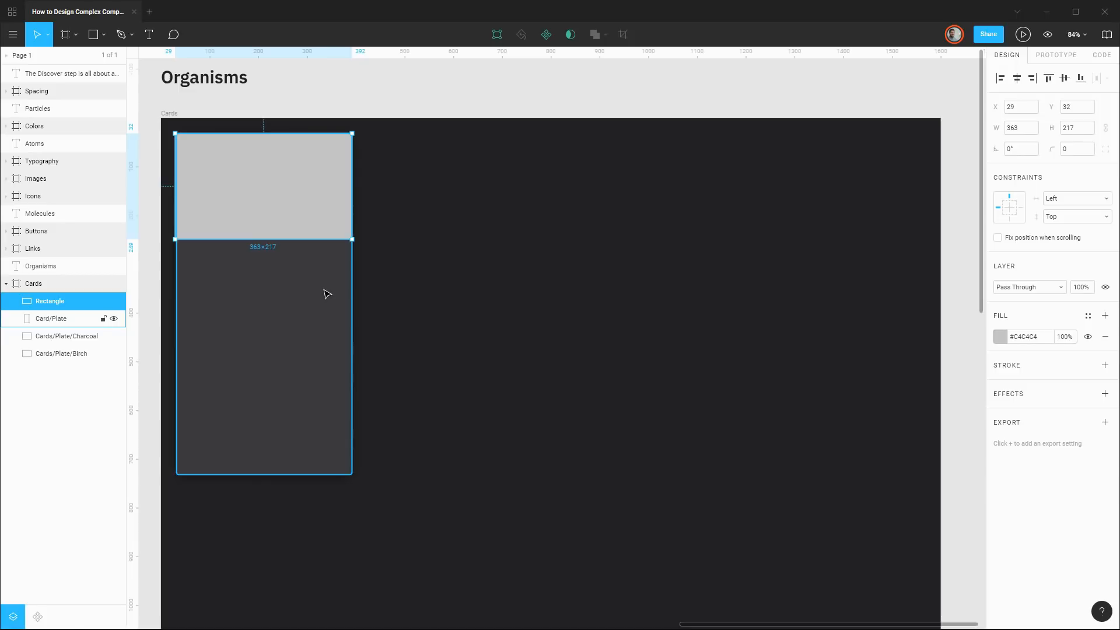
click(1036, 133)
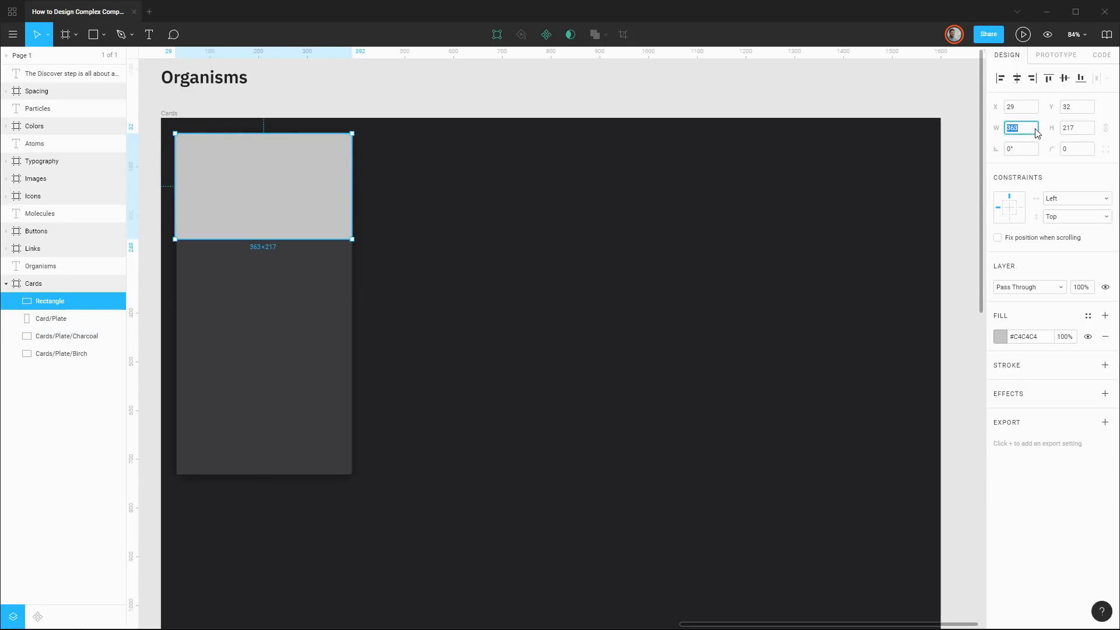
text(360)
key(Return)
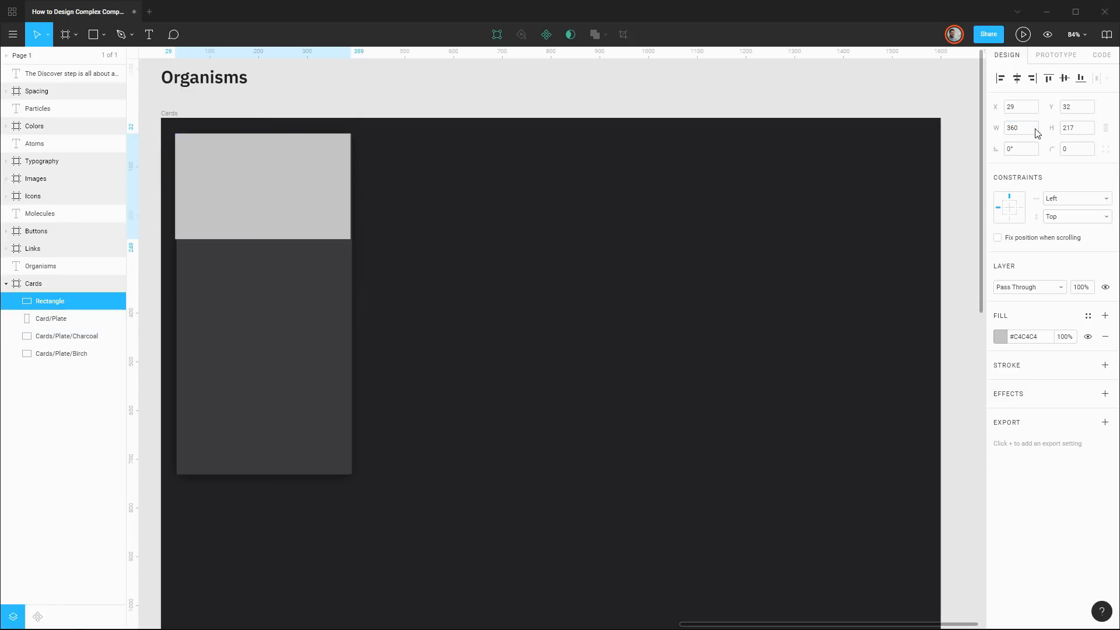
drag(300, 195, 300, 195)
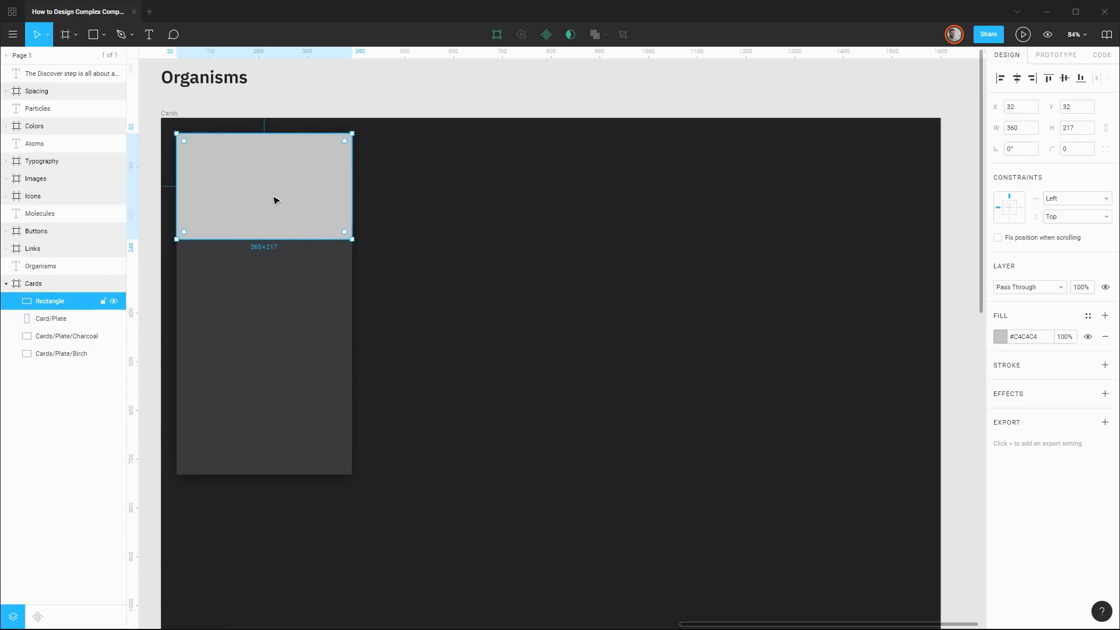
Place the 192 px Spacer/Duodecuple component in the card's upper-left corner at X 32, Y 32
click(37, 617)
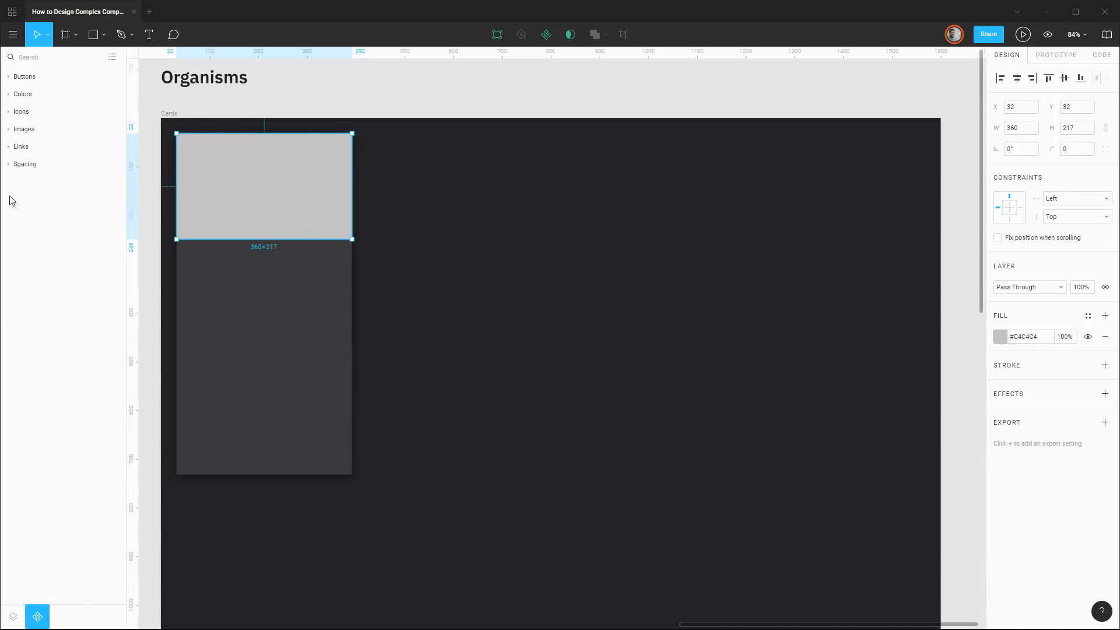
click(11, 164)
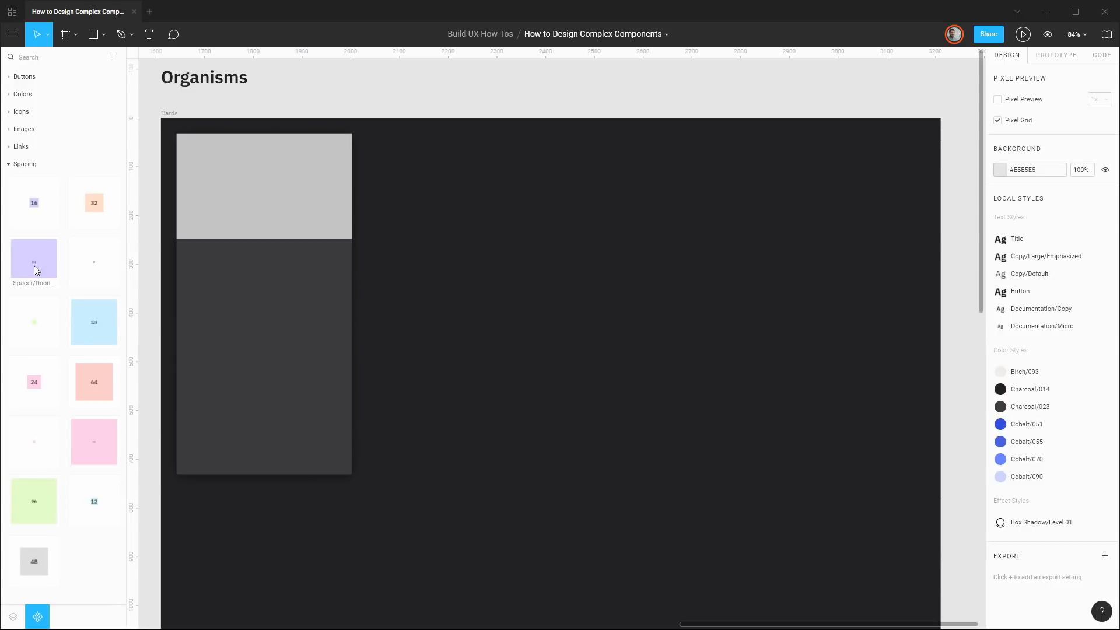
drag(34, 270, 261, 208)
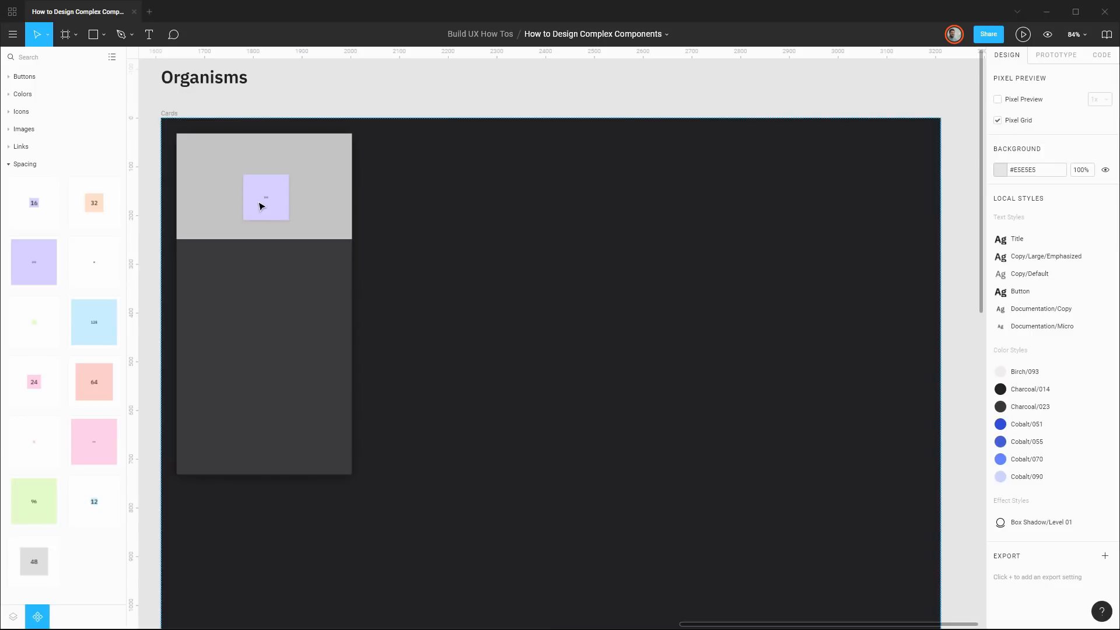
drag(285, 220, 253, 204)
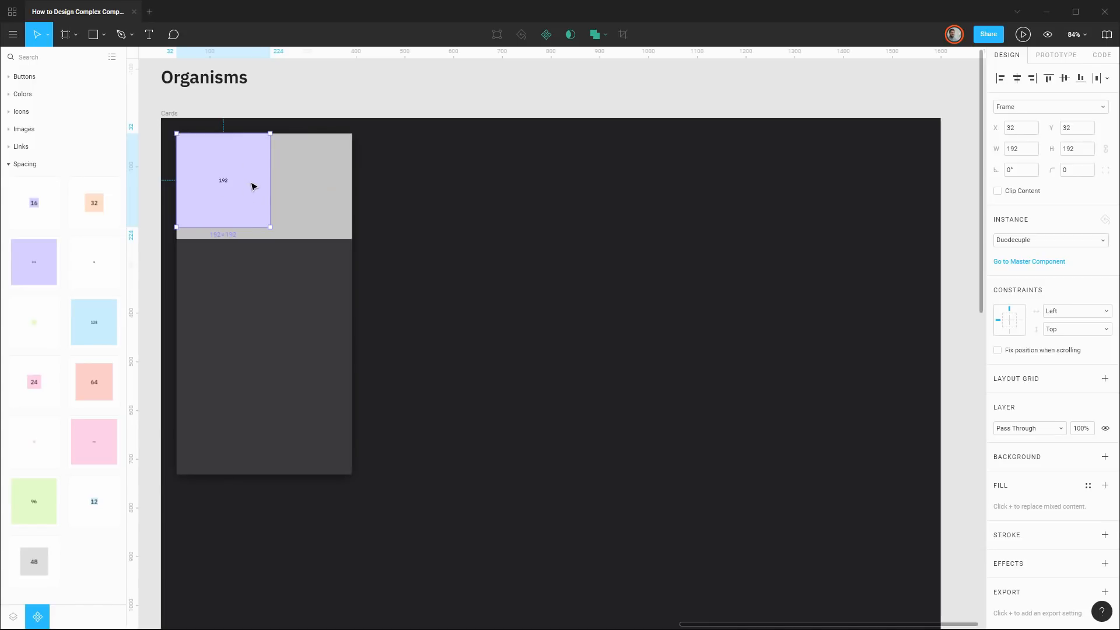
Shorten the rectangle at the card's top to a height of 192 so its lower edge meets the spacer's
click(13, 616)
click(310, 228)
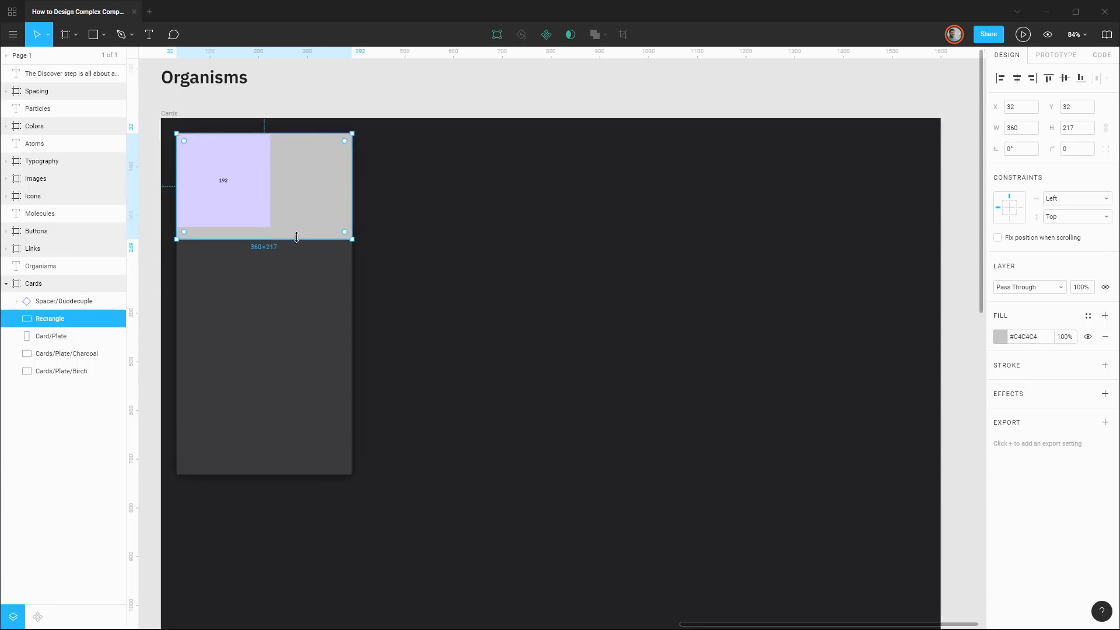
drag(297, 237, 286, 227)
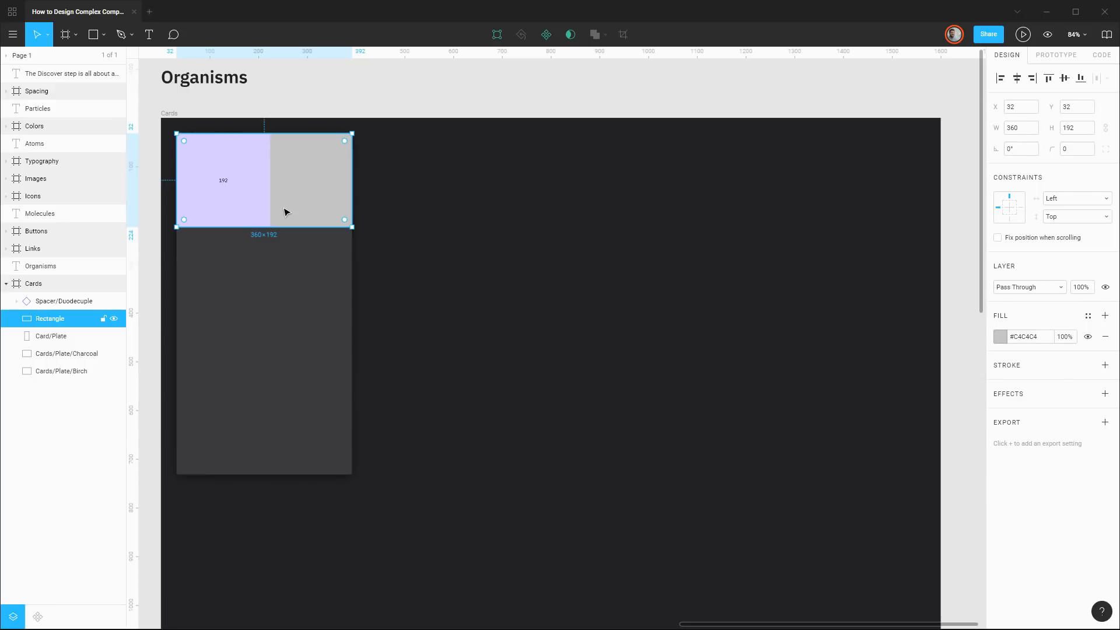
Rename the layer of the grey rectangle at the card's top to Card/Image
key(ctrl+r)
text(C)
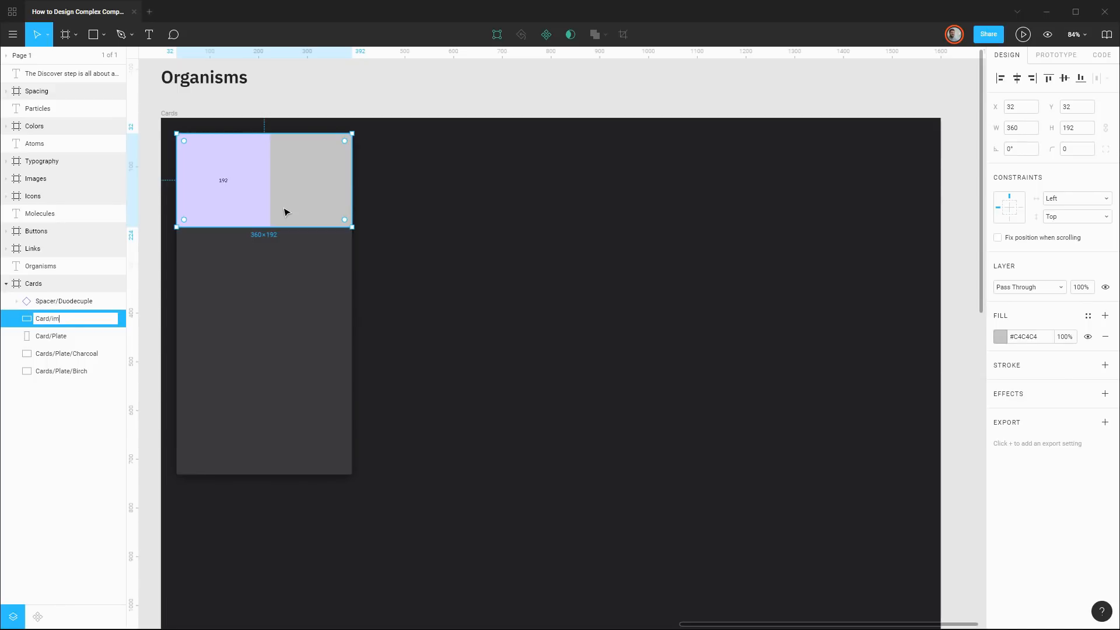
text(ard/Image)
key(Return)
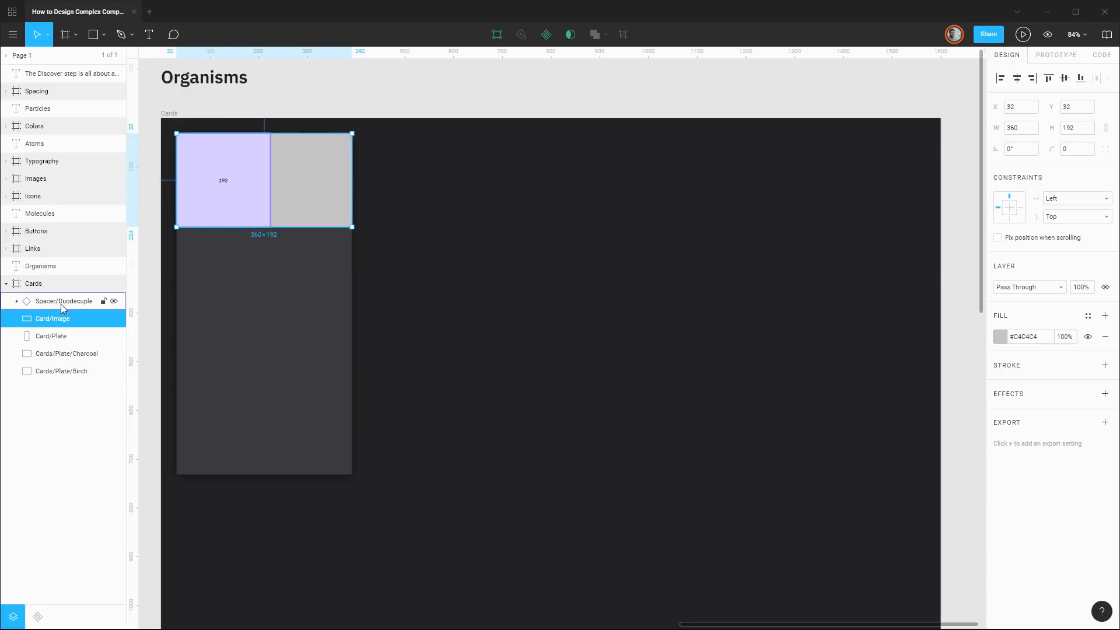
Put the Spacer/Duodecuple layer in a group named Spacing and hide the group
click(61, 303)
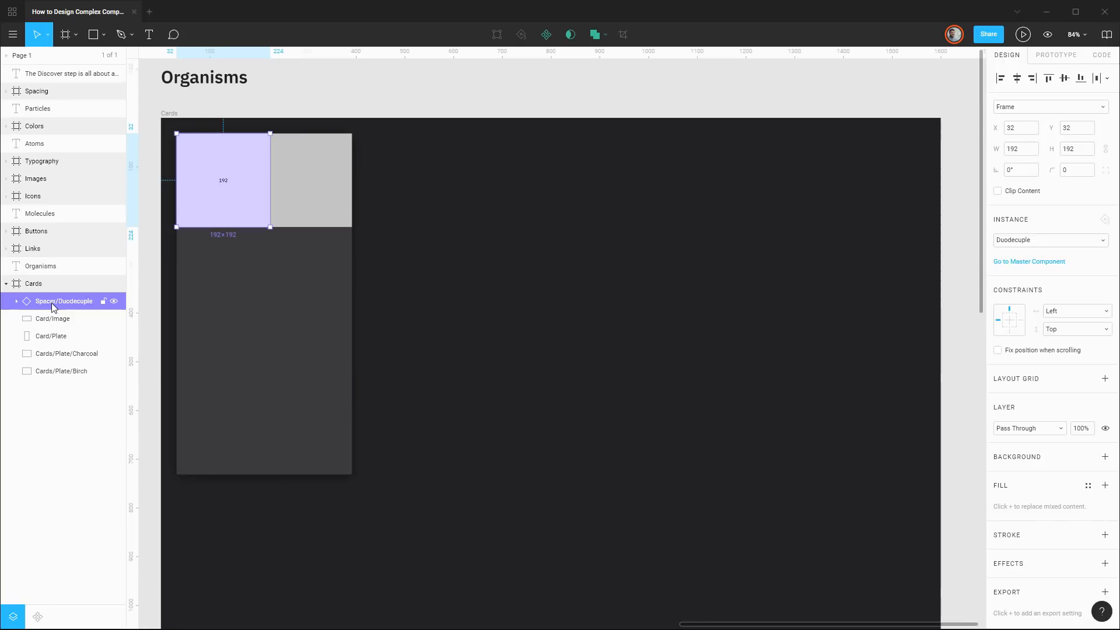
key(ctrl+g)
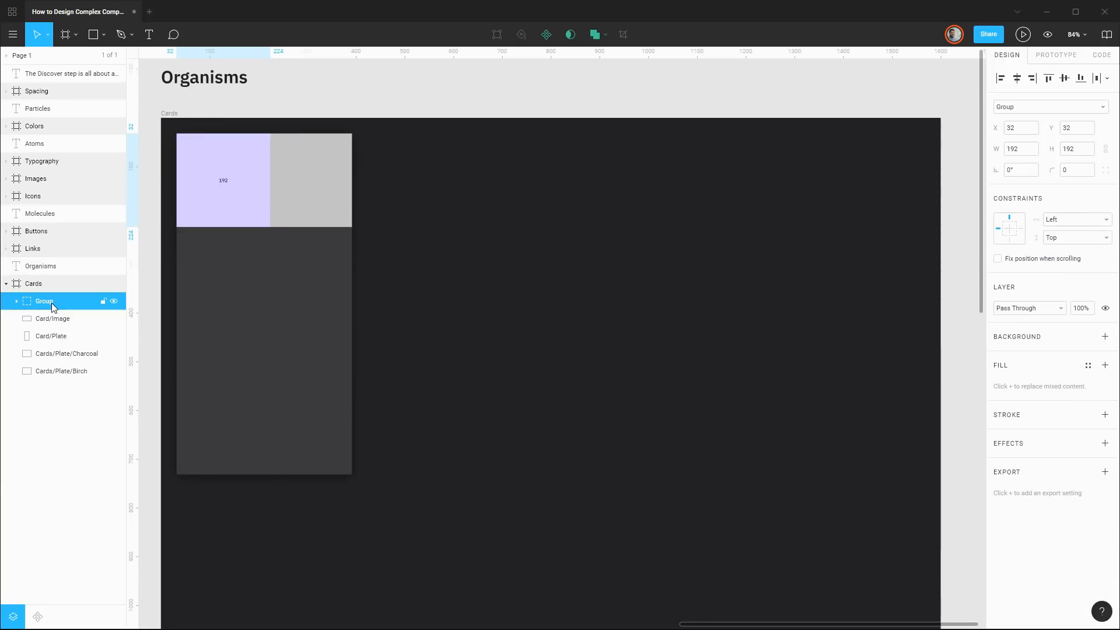
double_click(51, 303)
text(Spacing)
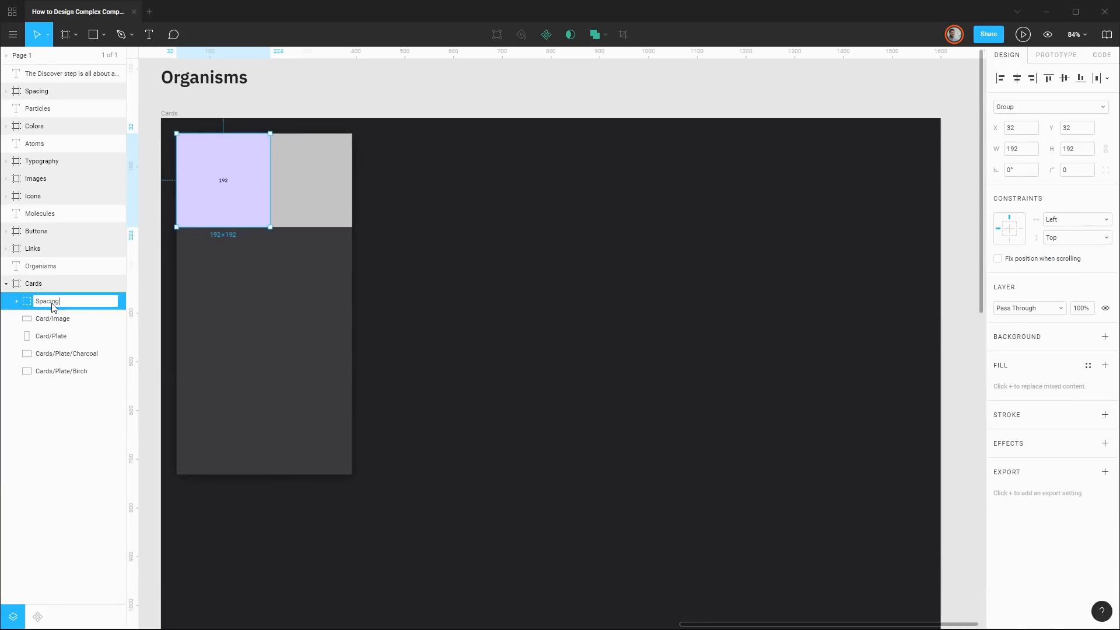
key(Return)
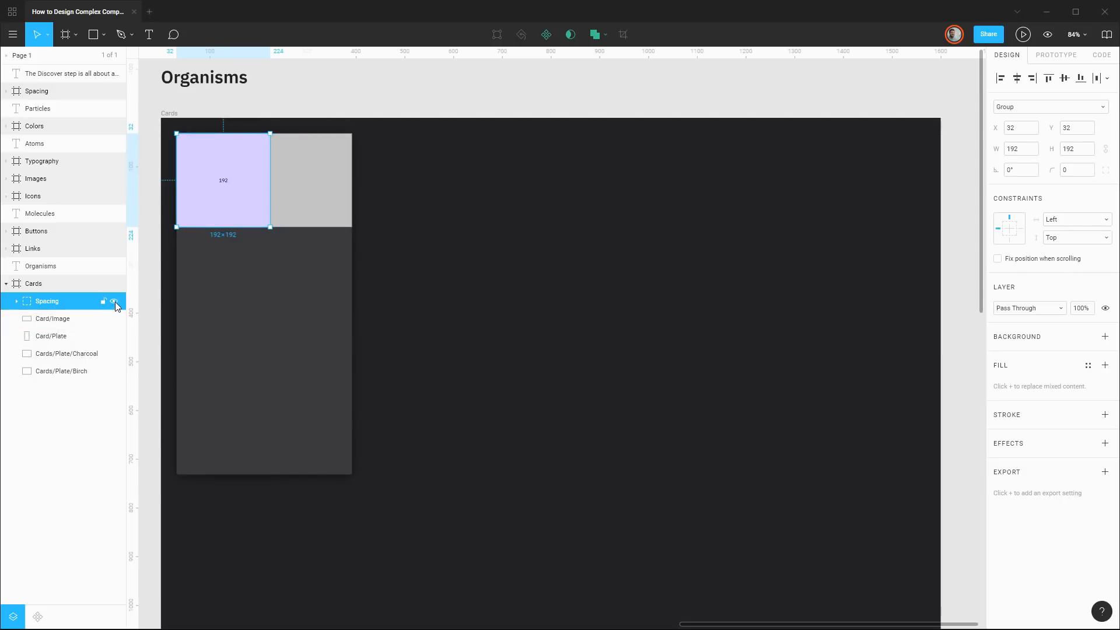
click(113, 301)
Round only the two upper corners of the Card/Image rectangle with a radius of 4
click(318, 180)
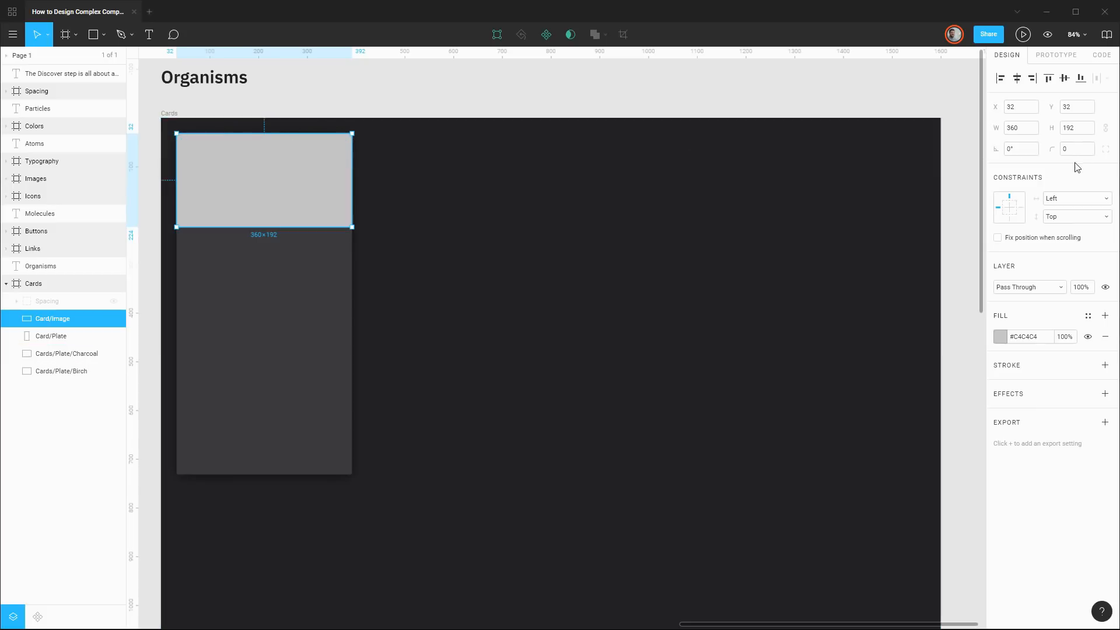
click(1106, 151)
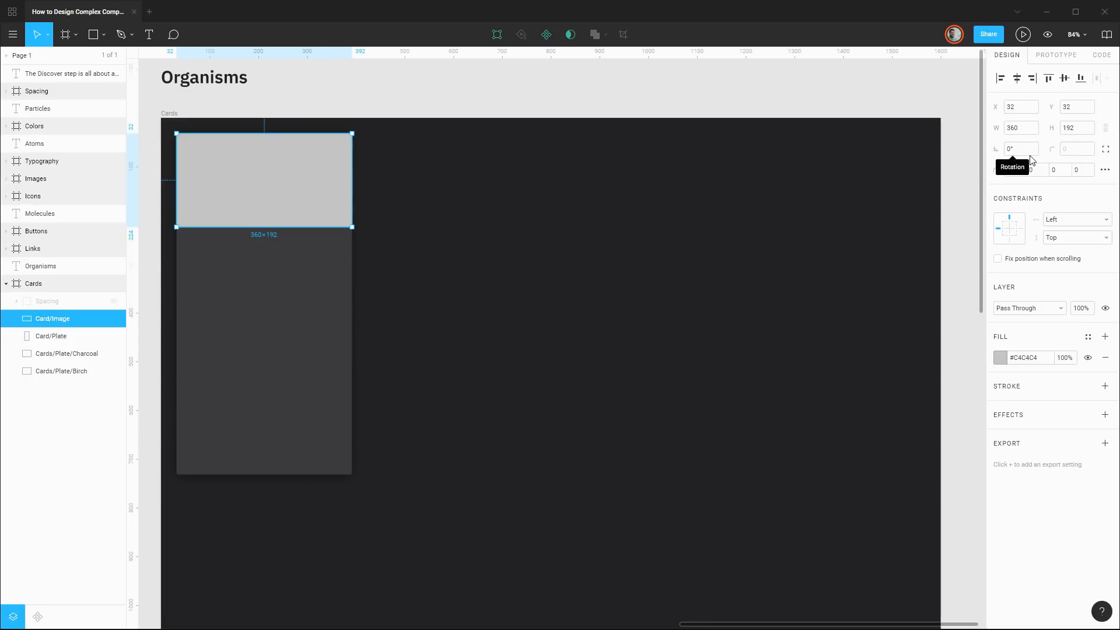
click(1017, 169)
text(4)
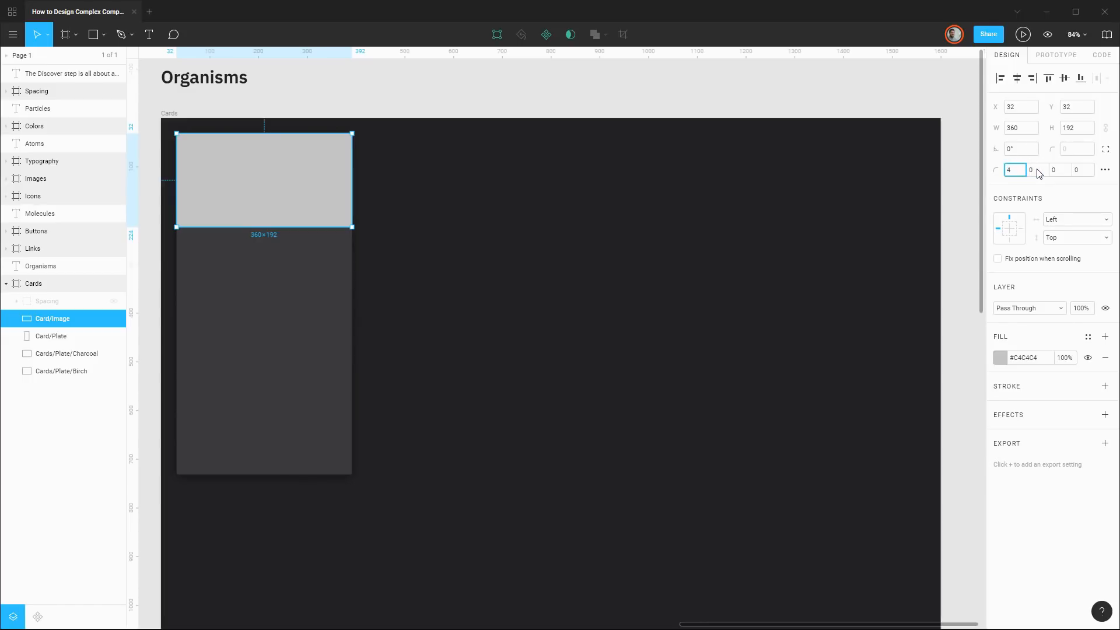
click(1038, 169)
text(4)
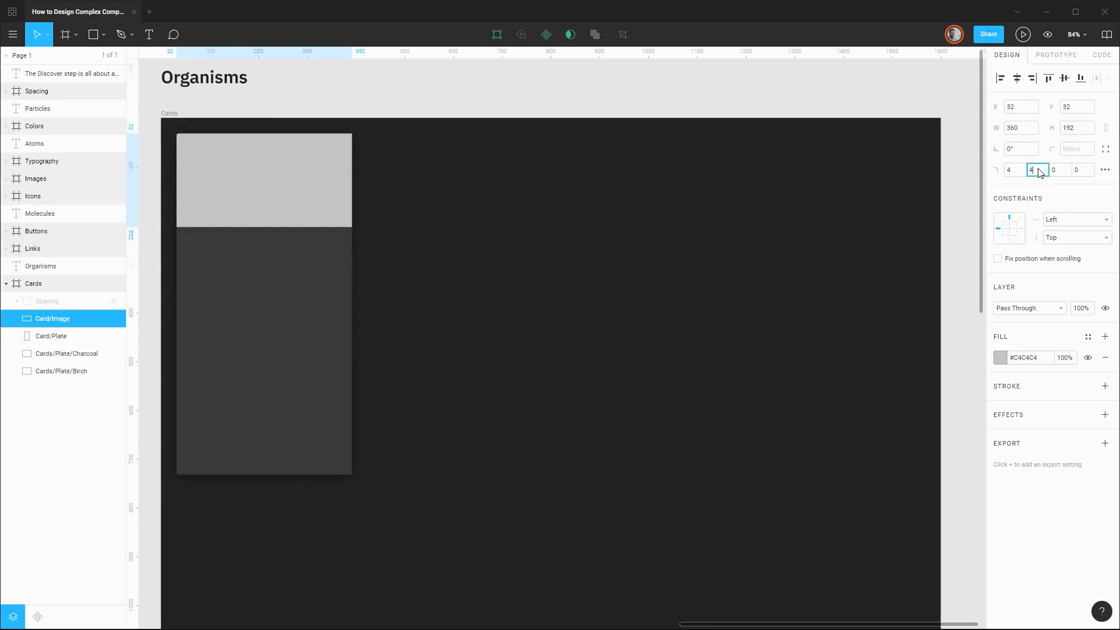
key(Return)
click(425, 76)
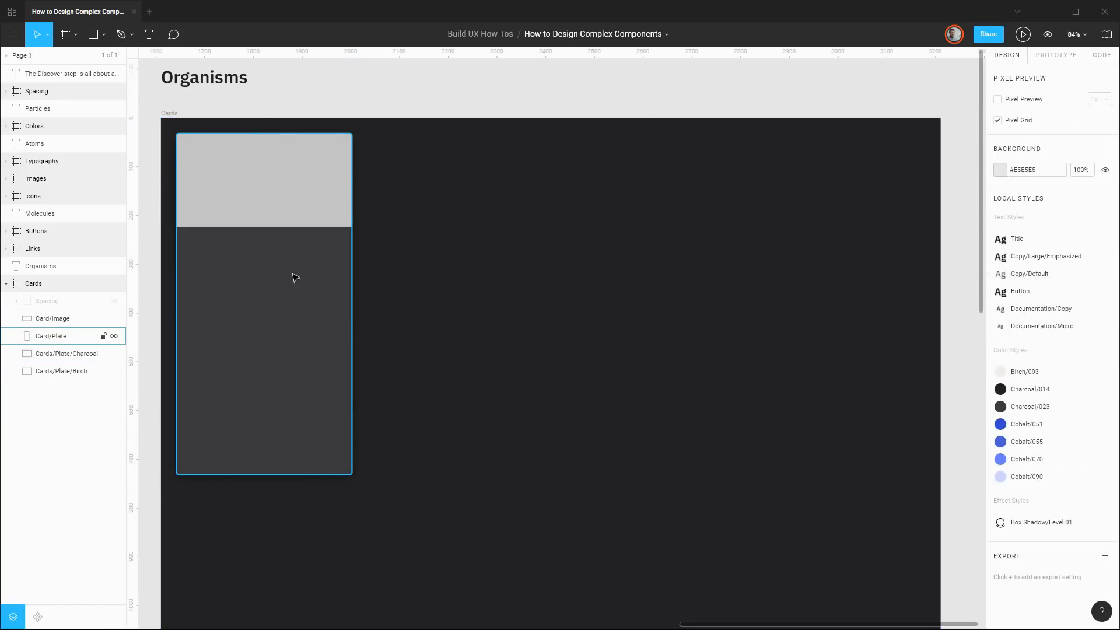
Place the Image/Watermark component centred on the card's grey image area at X 130, Y 59
click(38, 617)
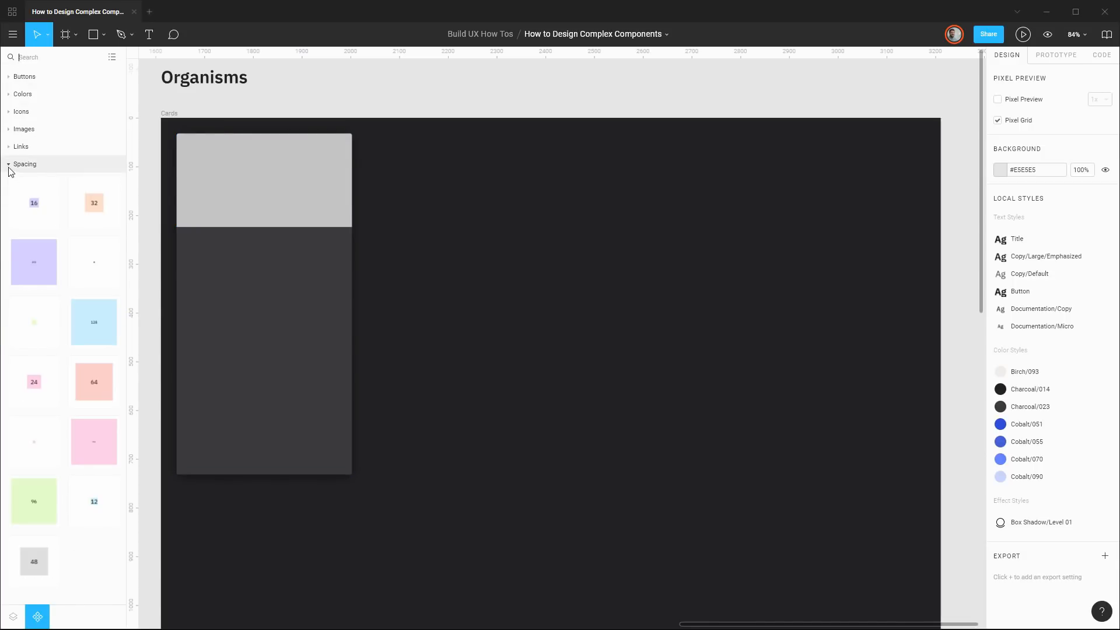
click(8, 165)
click(8, 129)
drag(33, 174, 264, 203)
Move the watermark layer directly below the Spacing group and rename it Card/Image/Watermark
click(13, 618)
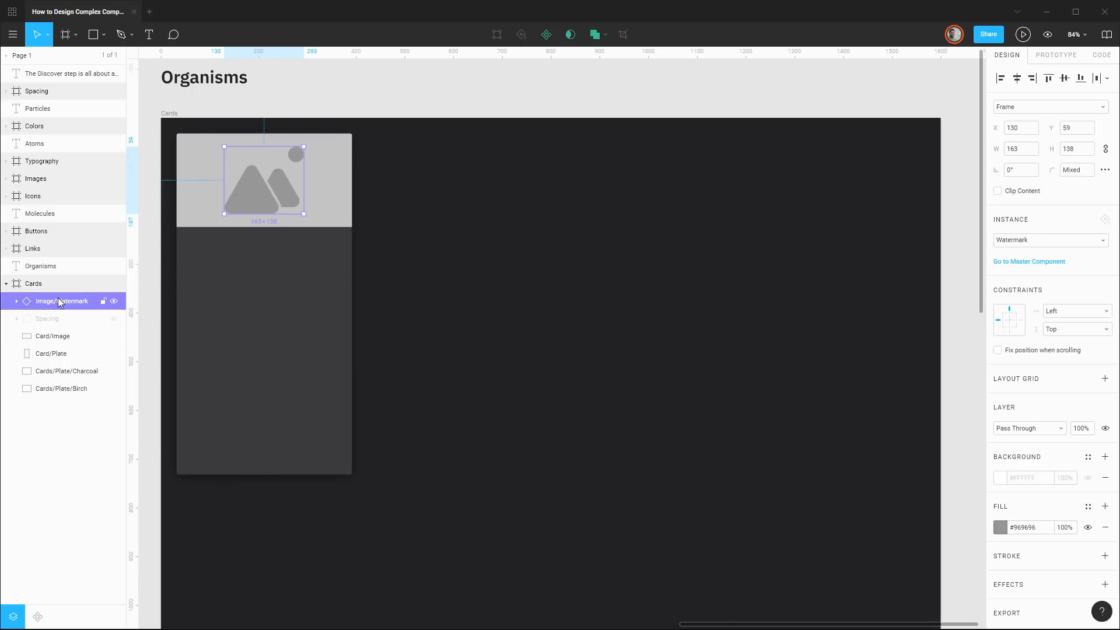
drag(59, 302, 60, 333)
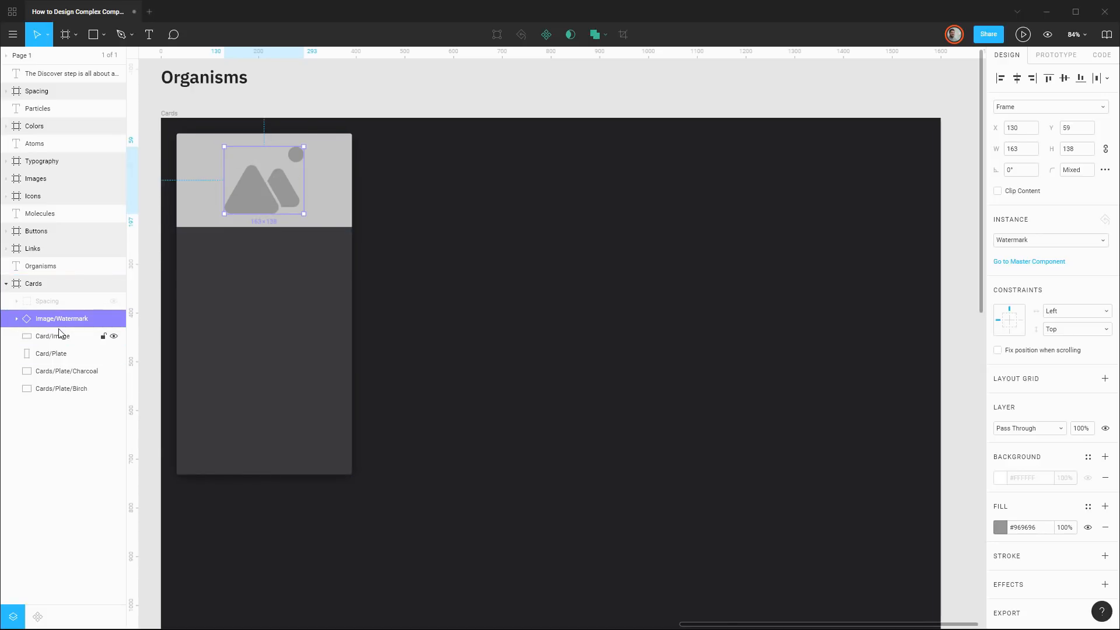
double_click(60, 320)
text(Card/Image/Watermark)
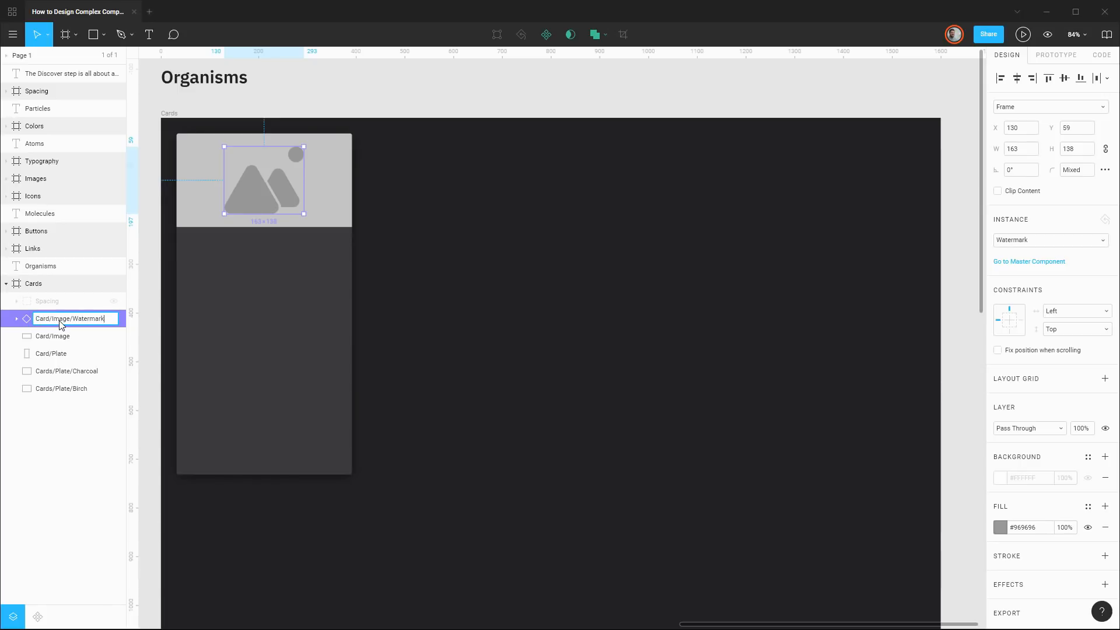
key(Return)
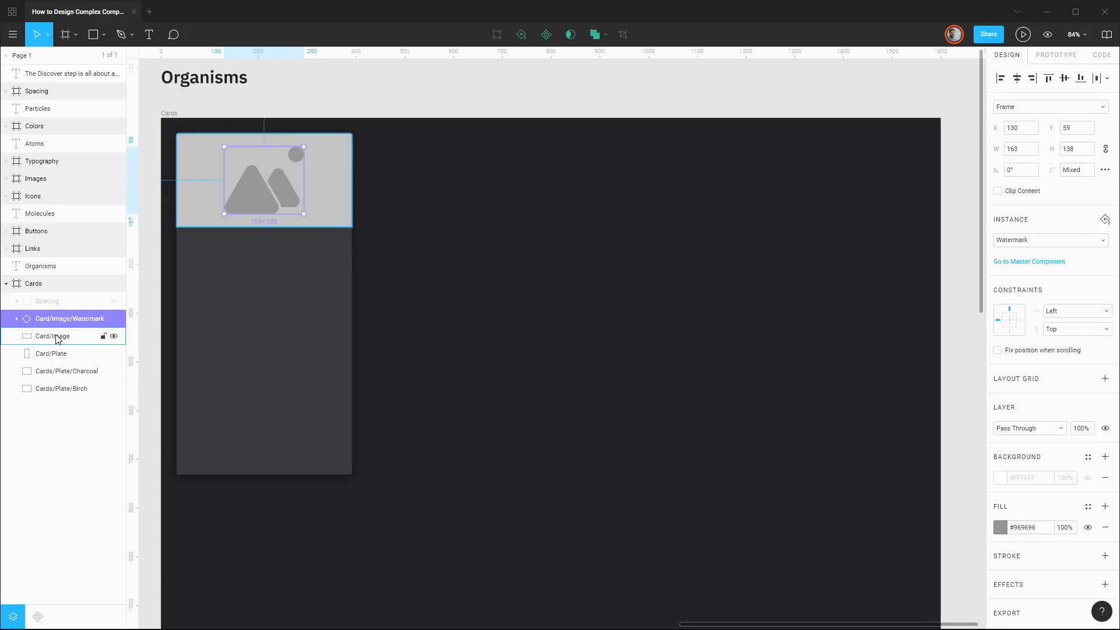
Rename the Card/Image rectangle layer to Card/Image/Plate
double_click(56, 337)
key(Right)
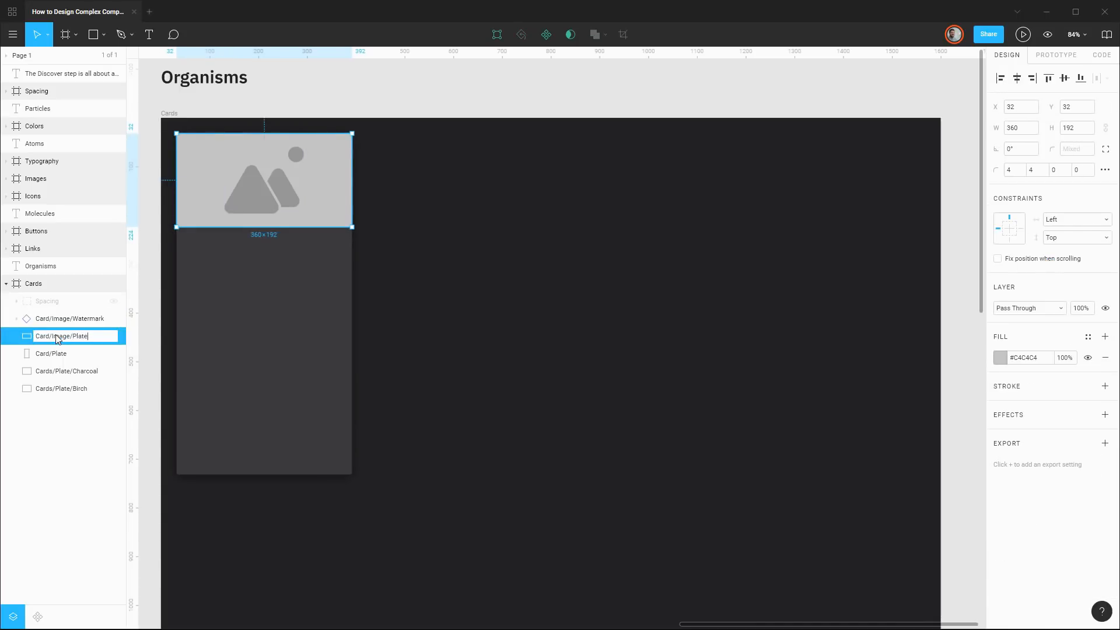
key(Return)
Group the Card/Image/Watermark and Card/Image/Plate layers and name the group Card/Image
shift+click(58, 321)
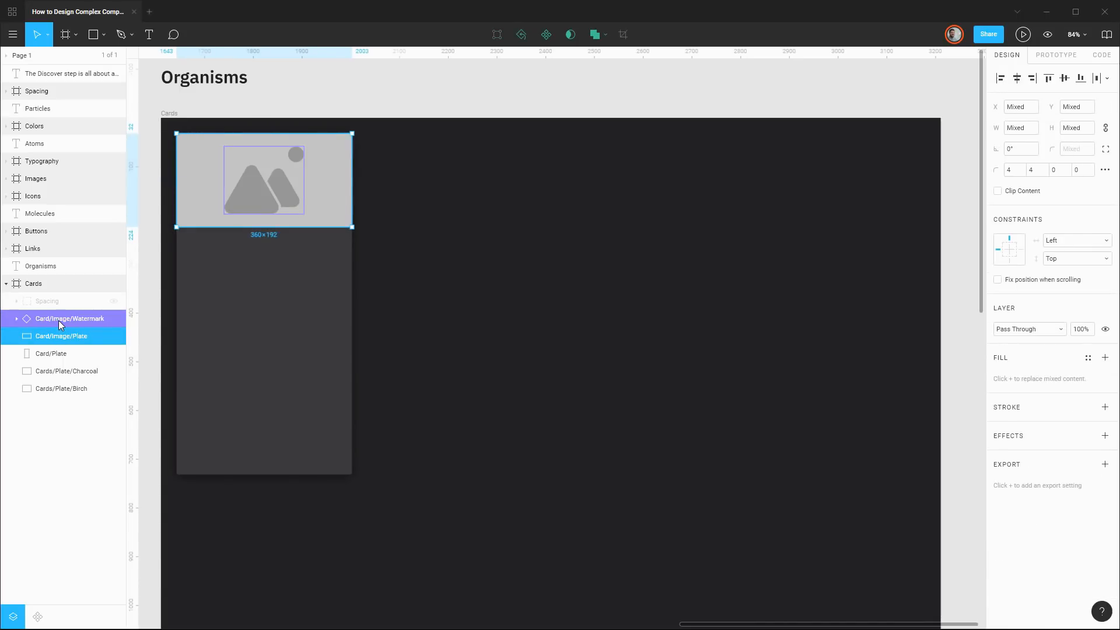
key(ctrl+g)
double_click(58, 321)
text(Car)
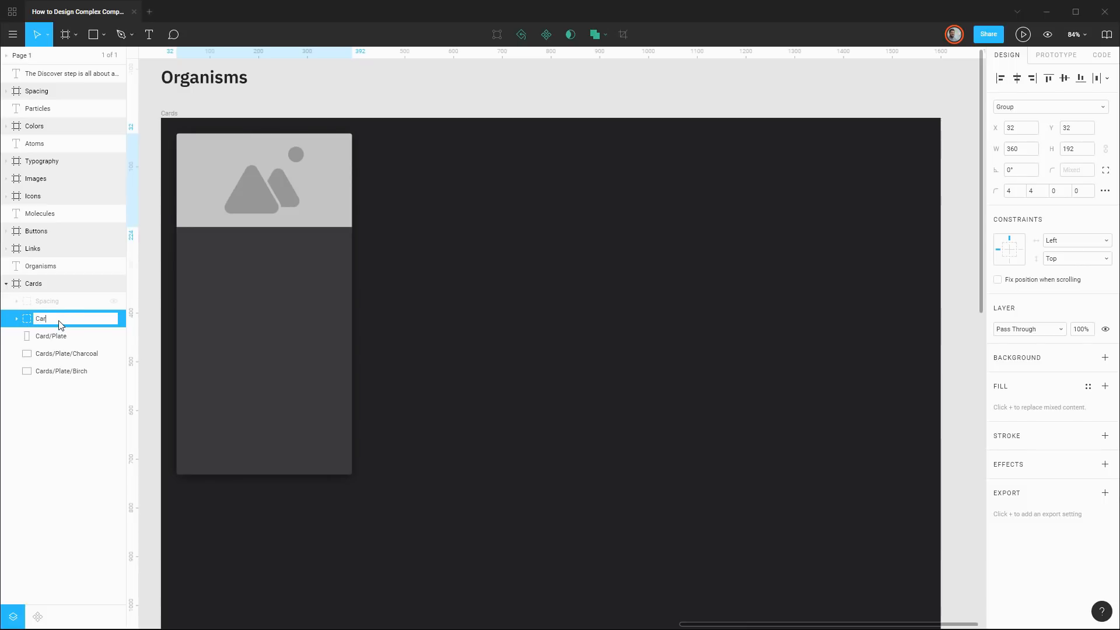
text(d/IOmage)
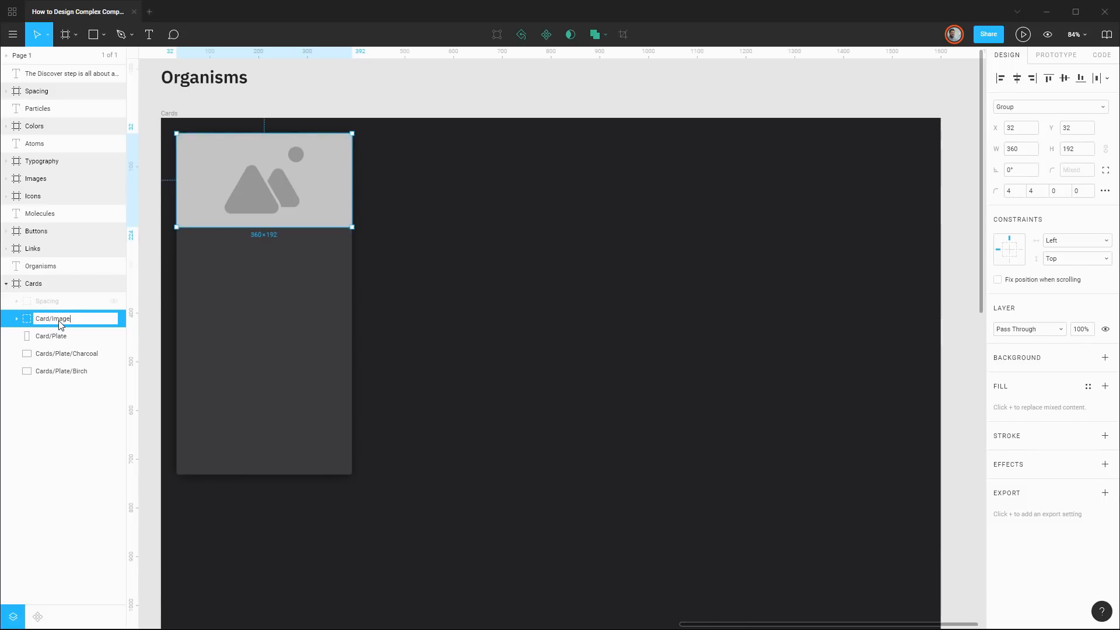
key(Return)
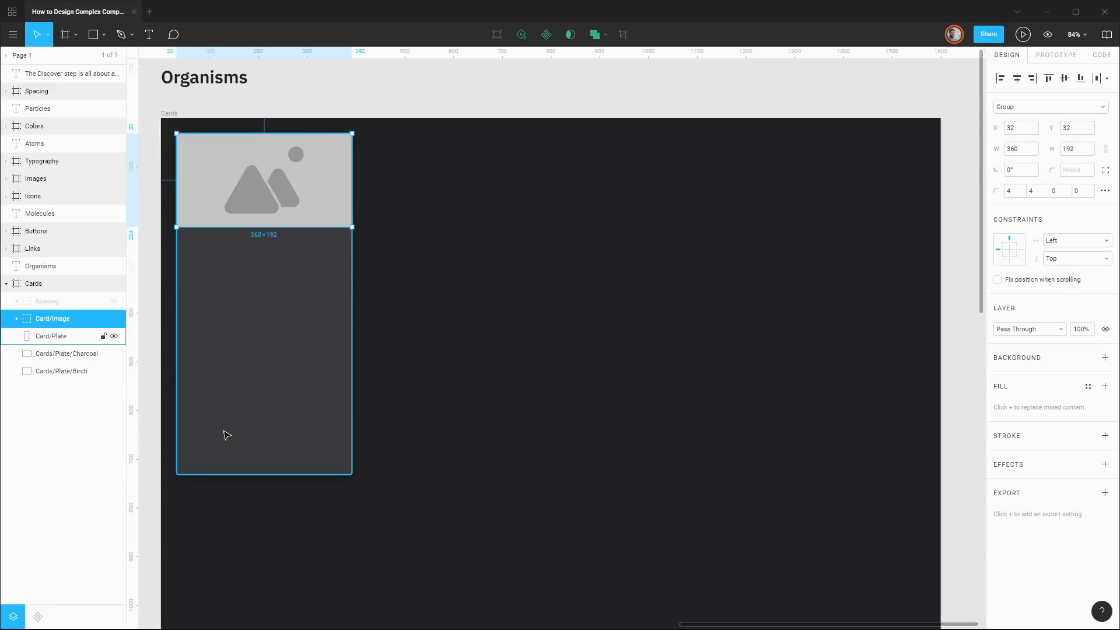
Place the 32 px Spacer/Double component on the dark card area below the image at about X 83, Y 380
click(37, 617)
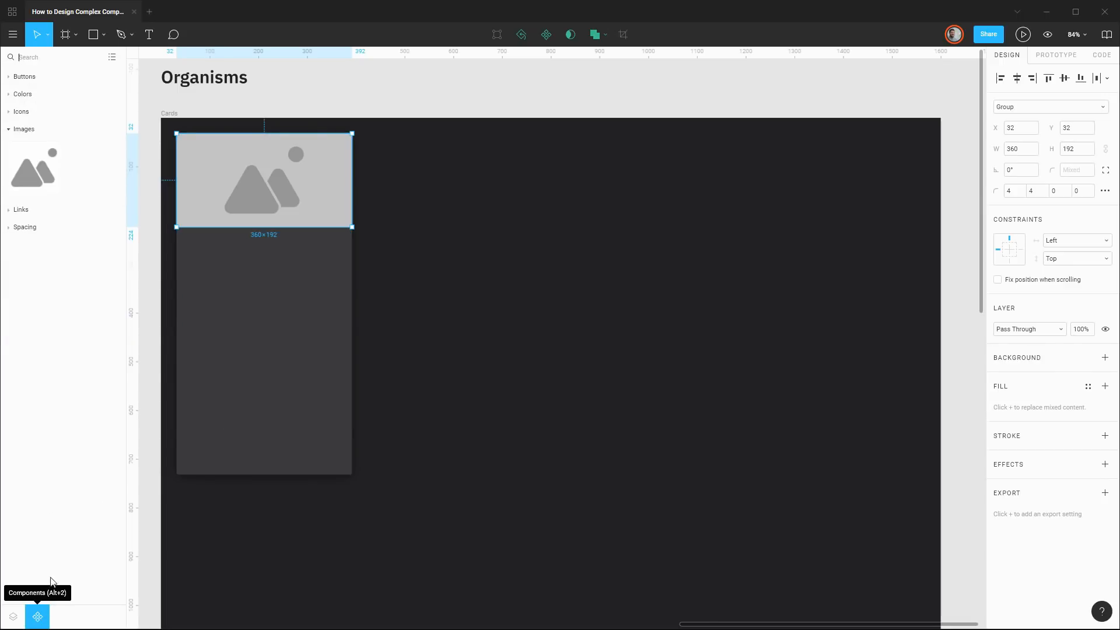
click(10, 130)
key(Escape)
click(24, 164)
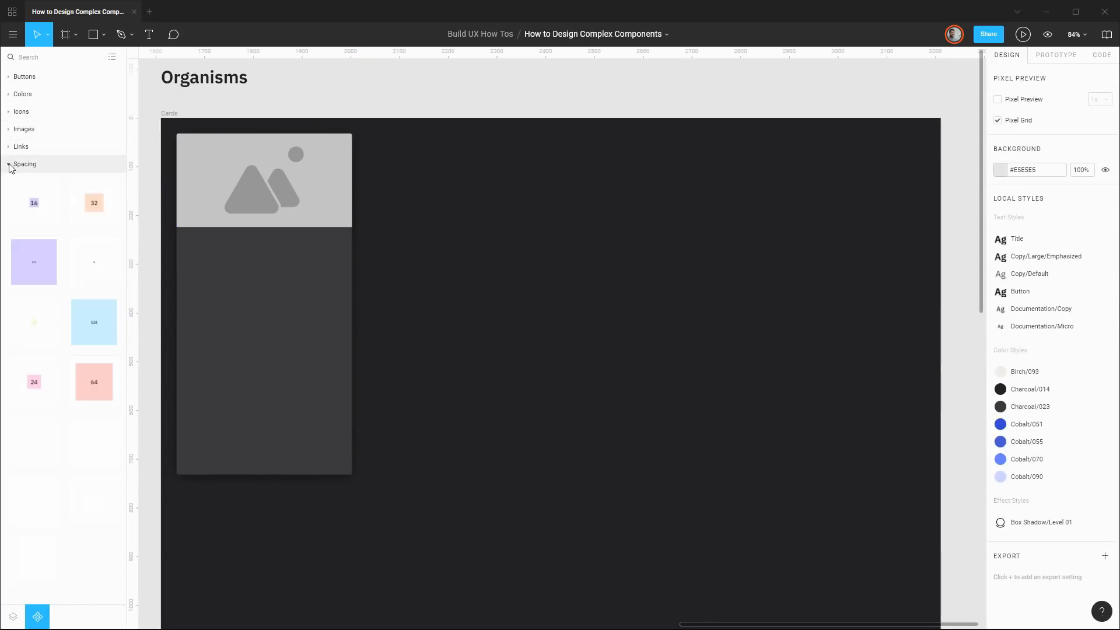
drag(102, 210, 209, 310)
Show the Spacing group again and move the Spacer/Double layer into it below Spacer/Duodecuple
click(13, 617)
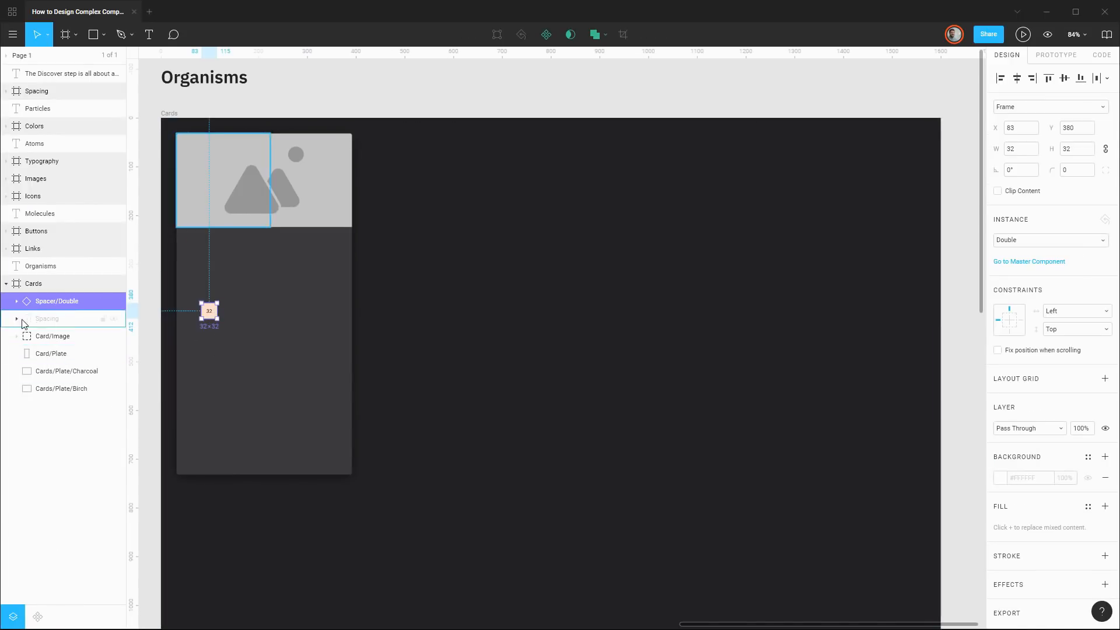
click(113, 319)
click(17, 319)
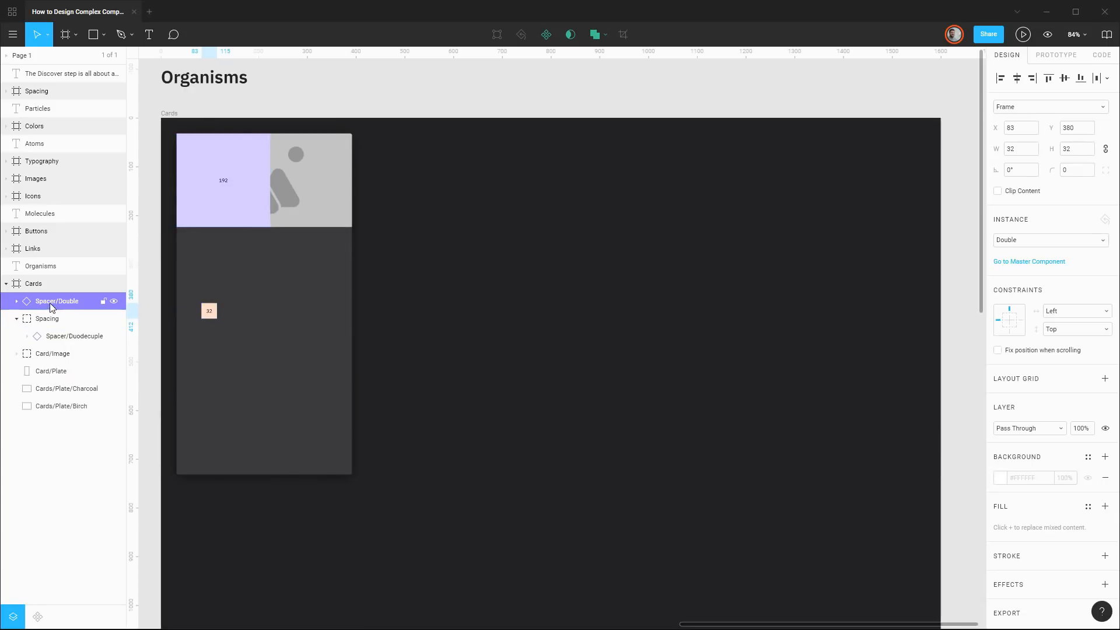
drag(50, 303, 73, 345)
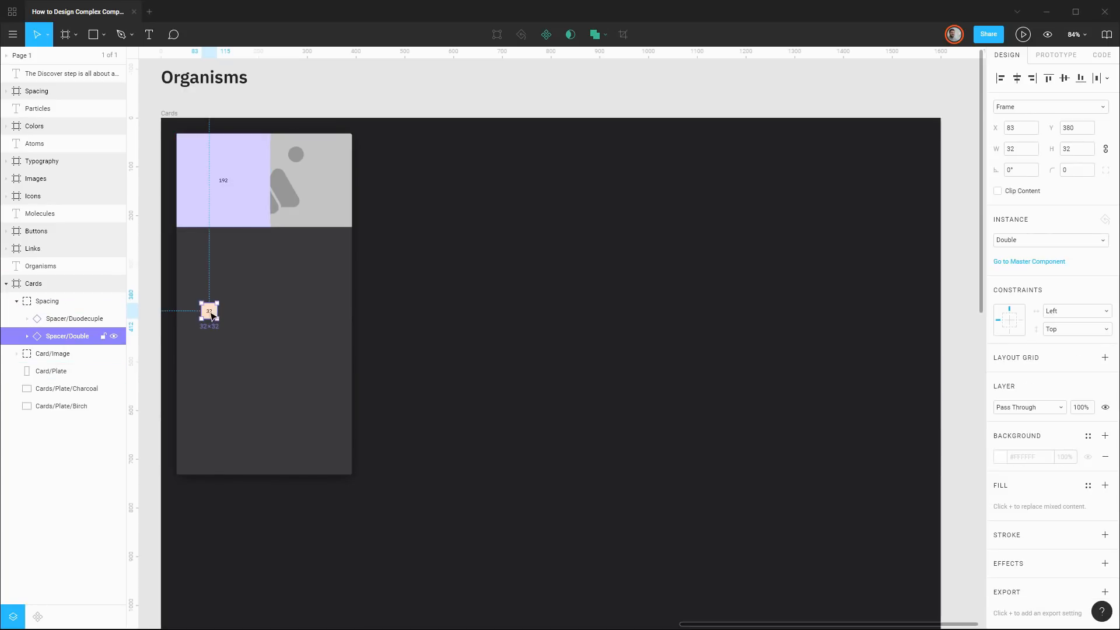
Align the 32 px spacer to the card's left edge and place copies at the right edge, centred under the image and centred at the bottom edge
drag(210, 314, 345, 304)
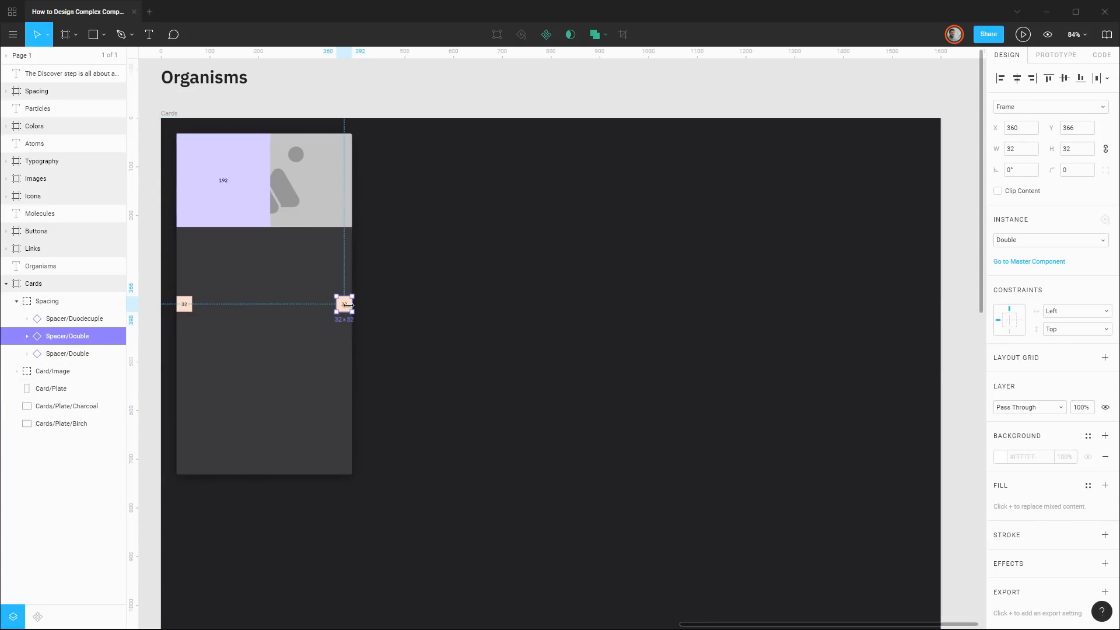
drag(344, 304, 264, 471)
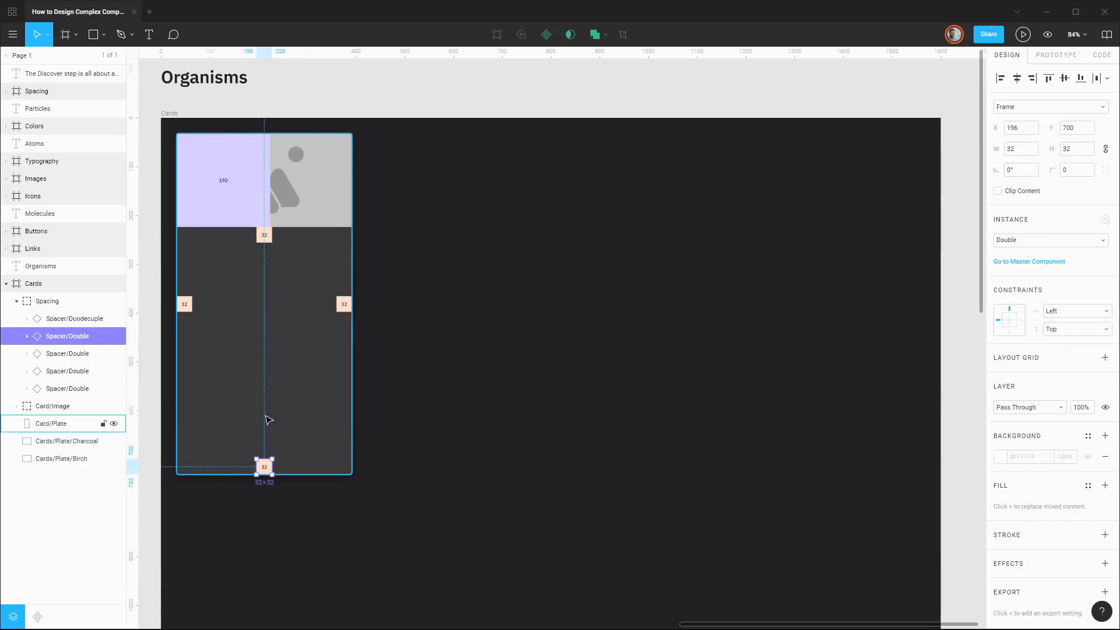
key(t)
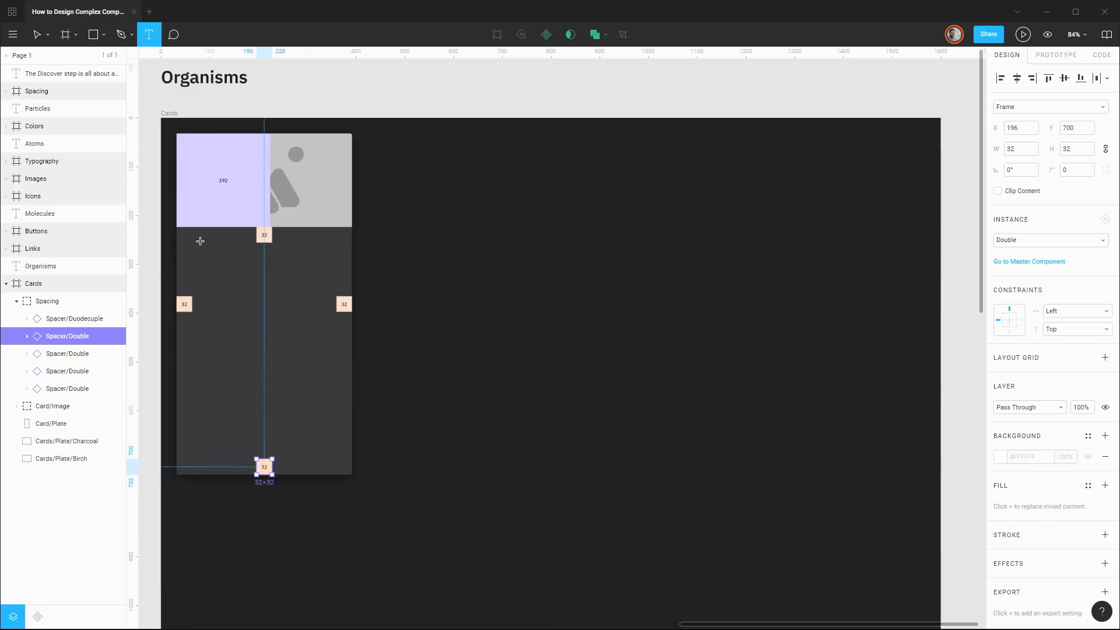
drag(192, 241, 338, 425)
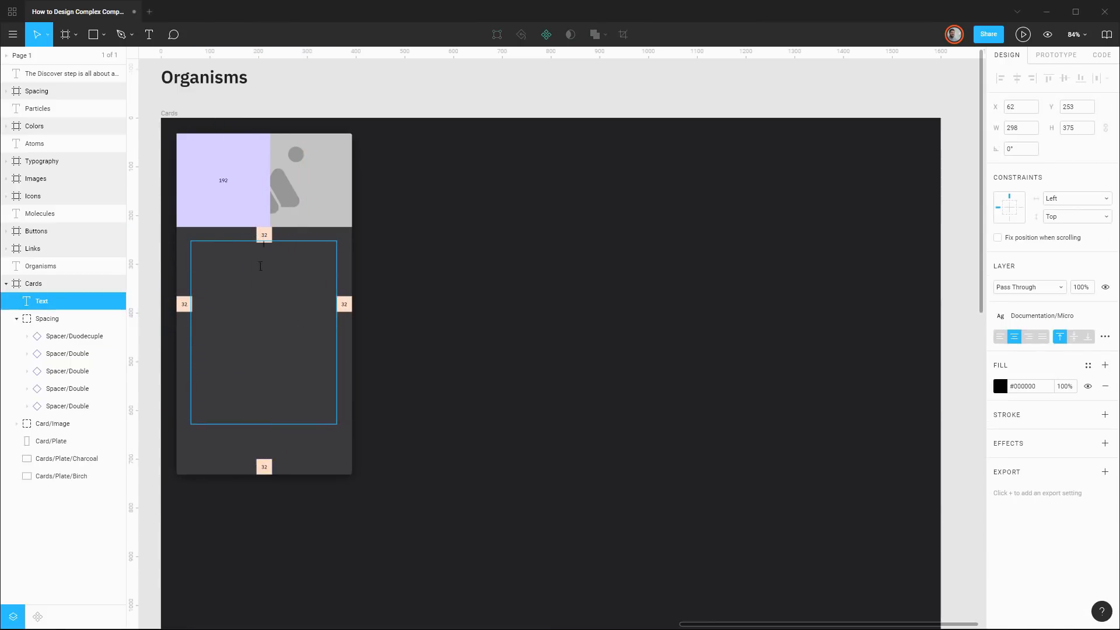
click(421, 97)
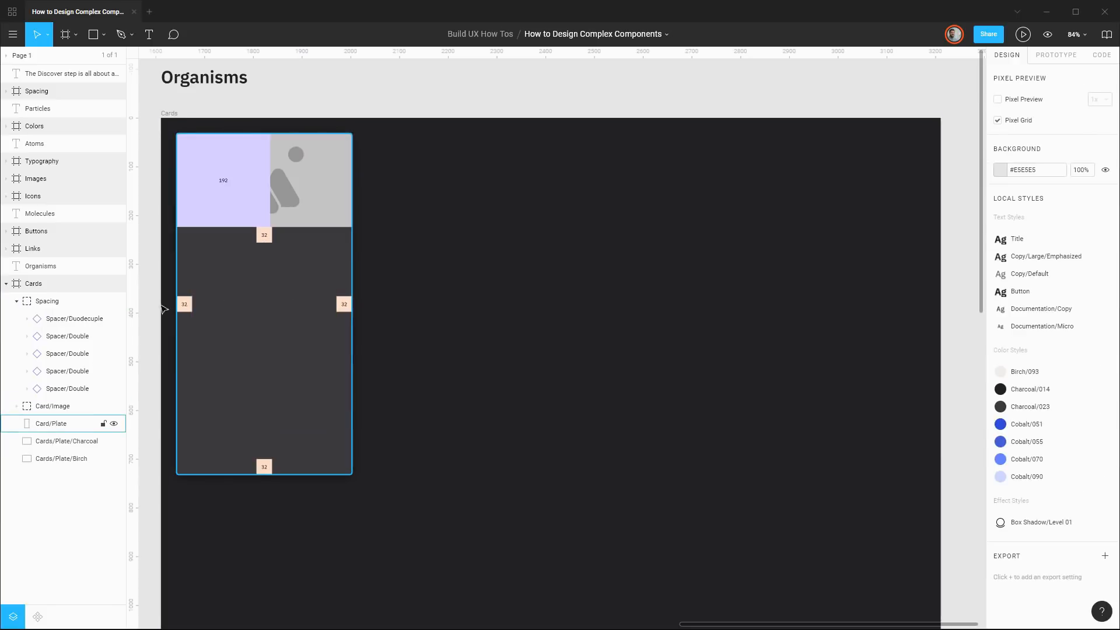
Add a left-aligned text box about 282 by 389 between the card's 32 px spacers, reading "The Discovery Process"
key(t)
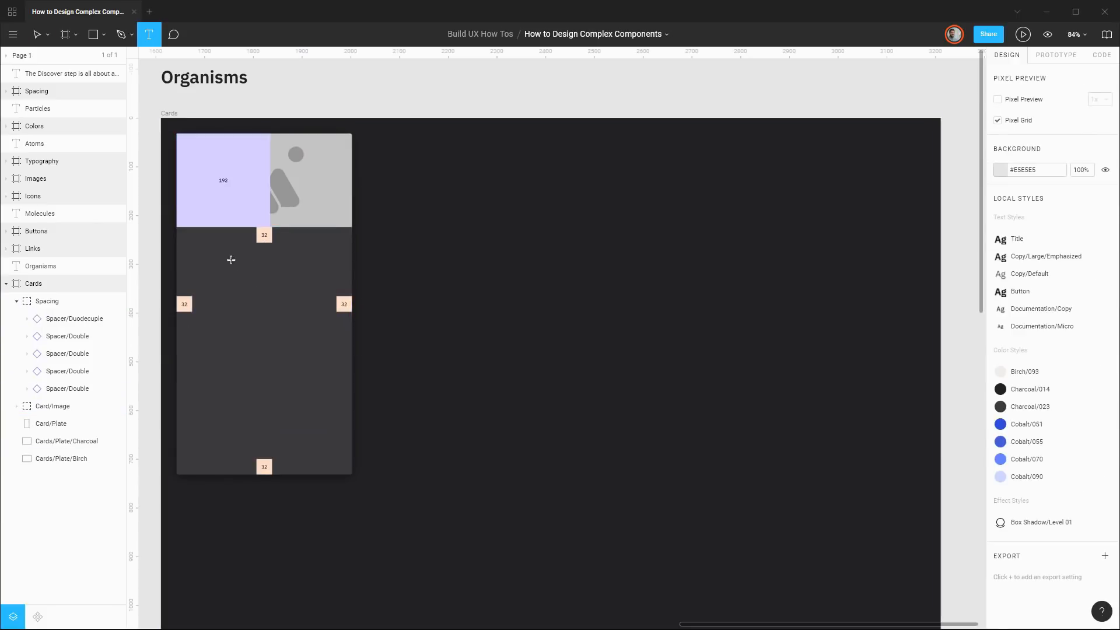
drag(194, 244, 333, 432)
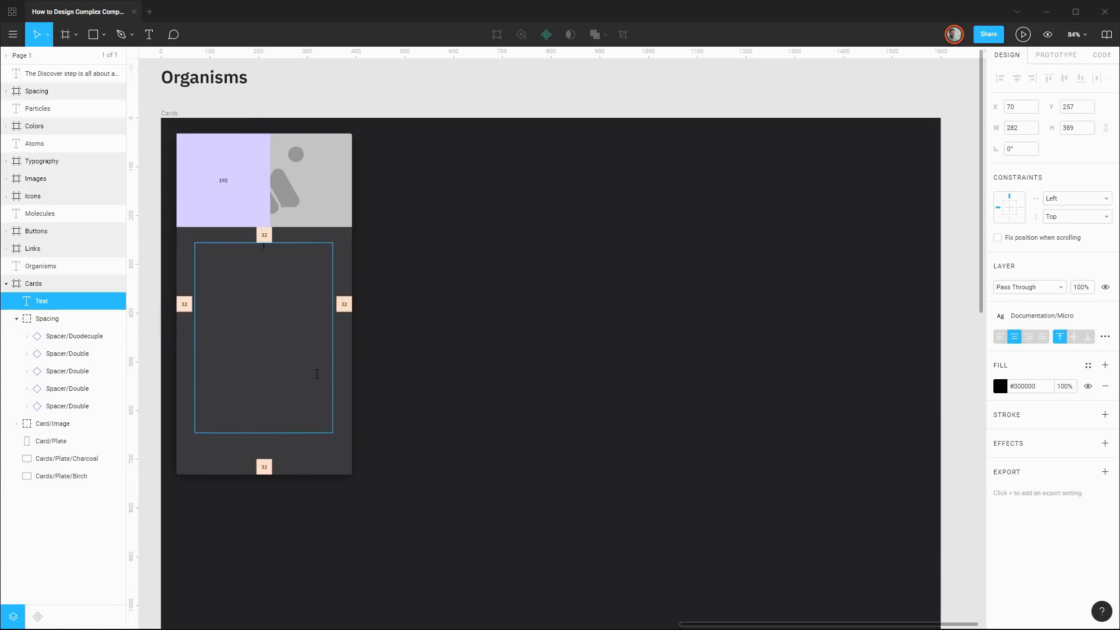
click(1002, 339)
text(The Discovery Process)
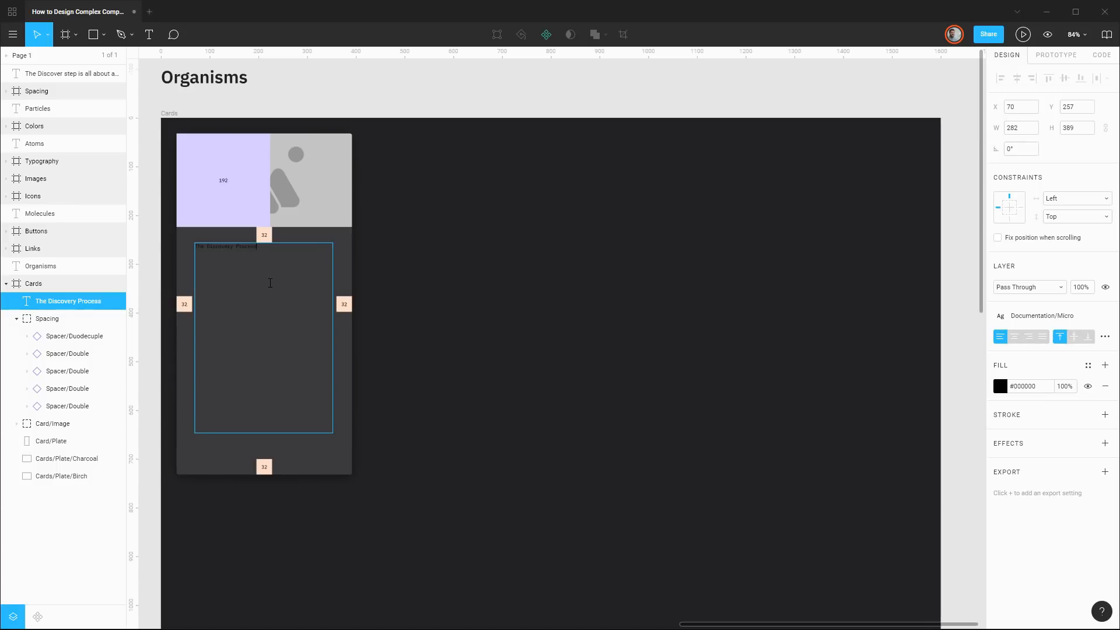
Apply the Birch/093 colour style and the Title text style to the text "The Discovery Process"
key(ctrl+a)
click(1089, 365)
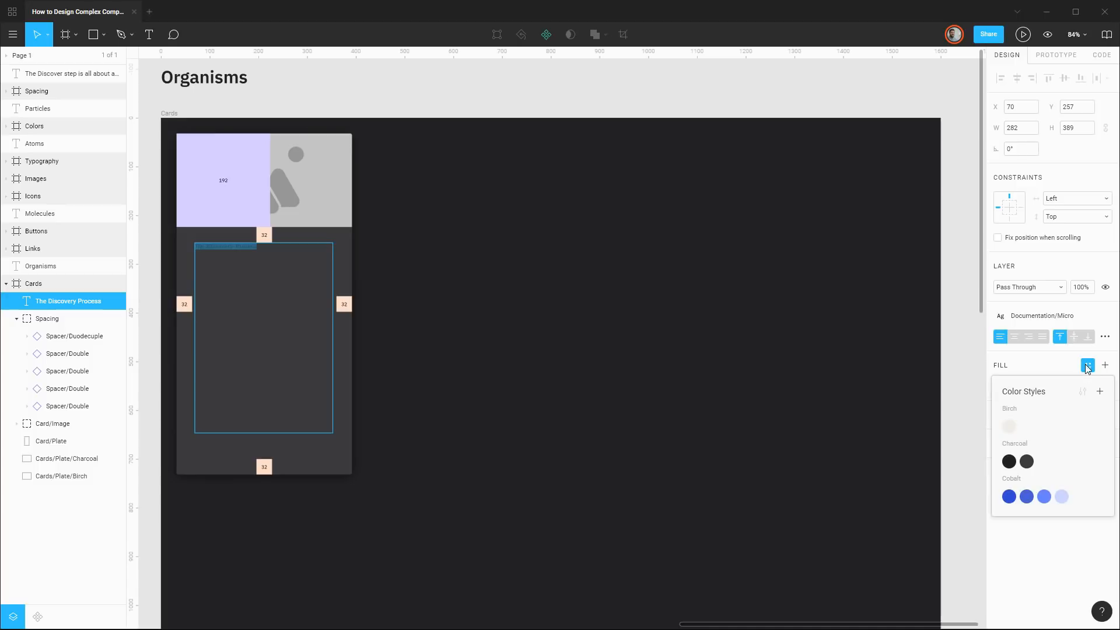
click(1009, 427)
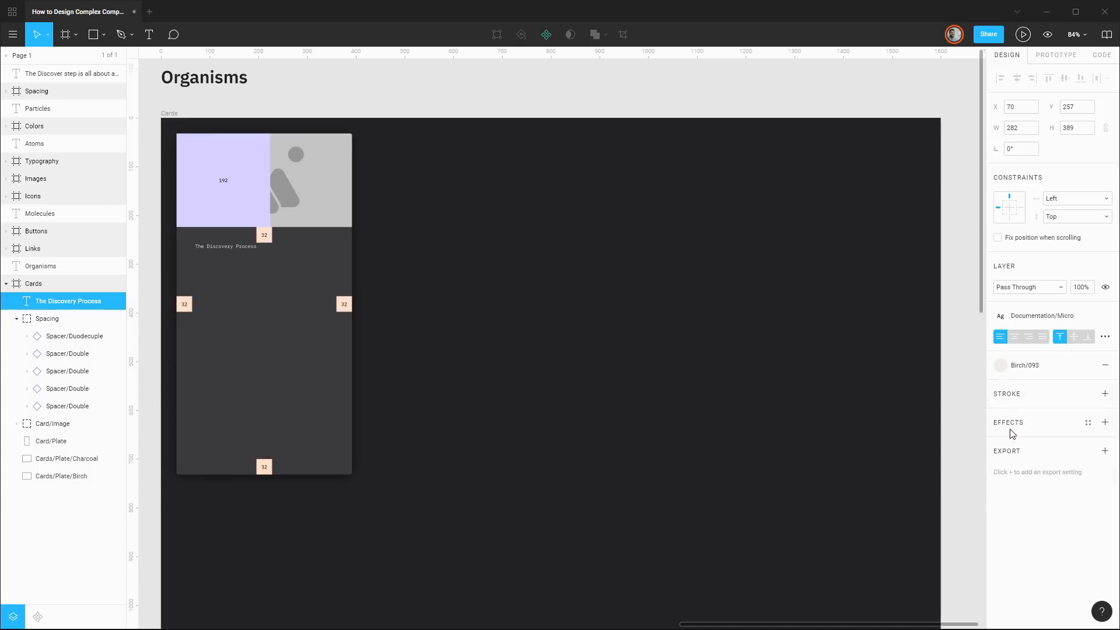
click(256, 249)
key(ctrl+a)
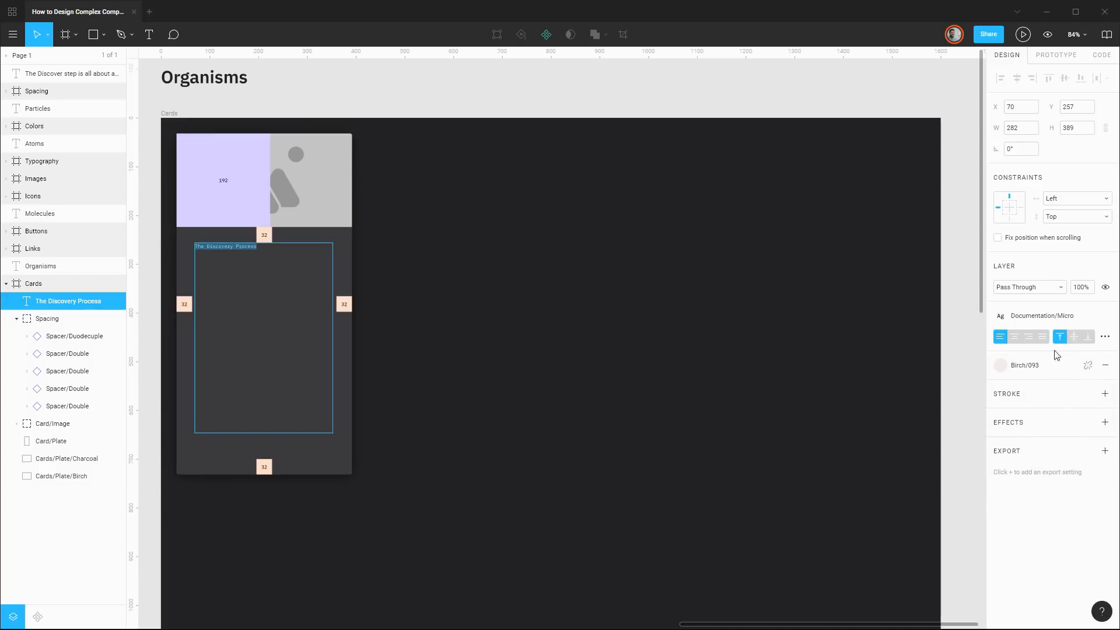
click(1064, 320)
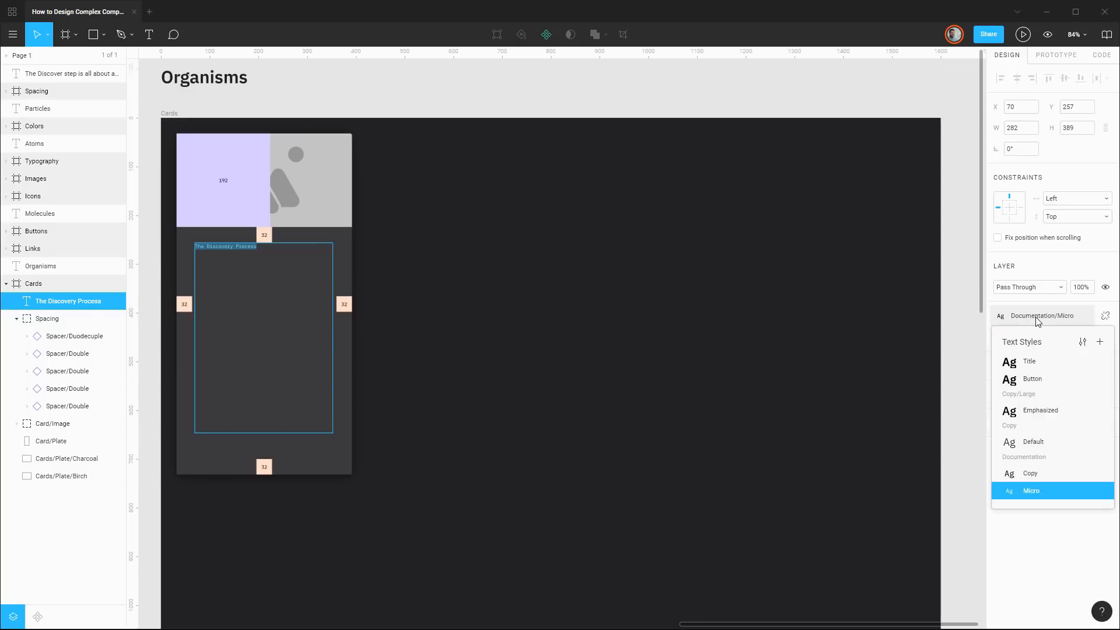
click(1030, 363)
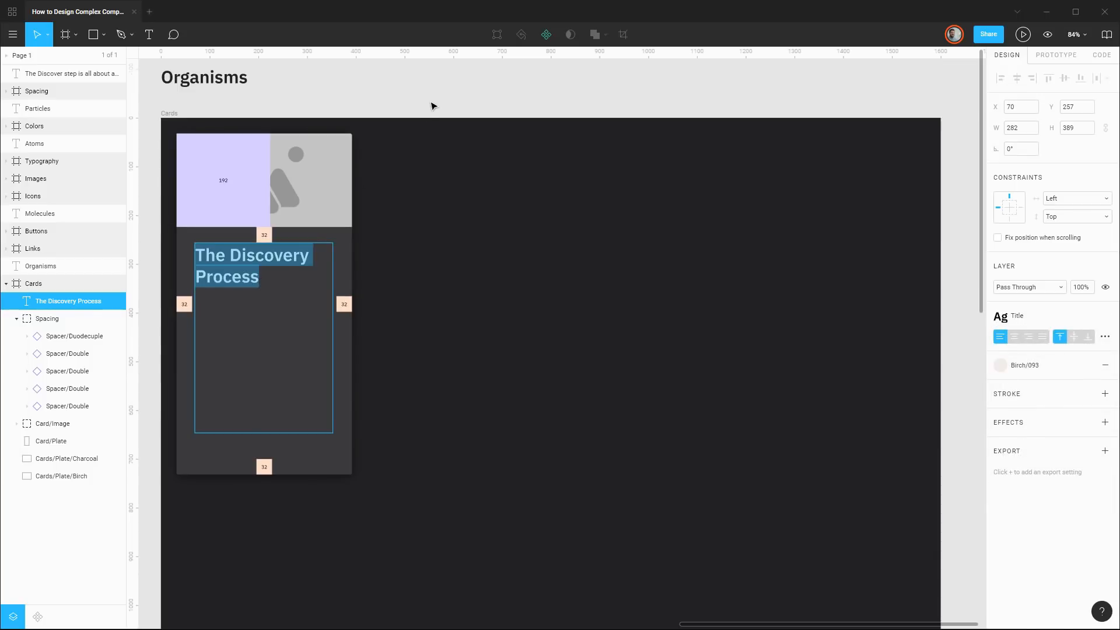
key(Escape)
Resize the heading's text box to fit between the 32 px spacers, at X 64, Y 256 and 296 by 390
drag(332, 312, 337, 312)
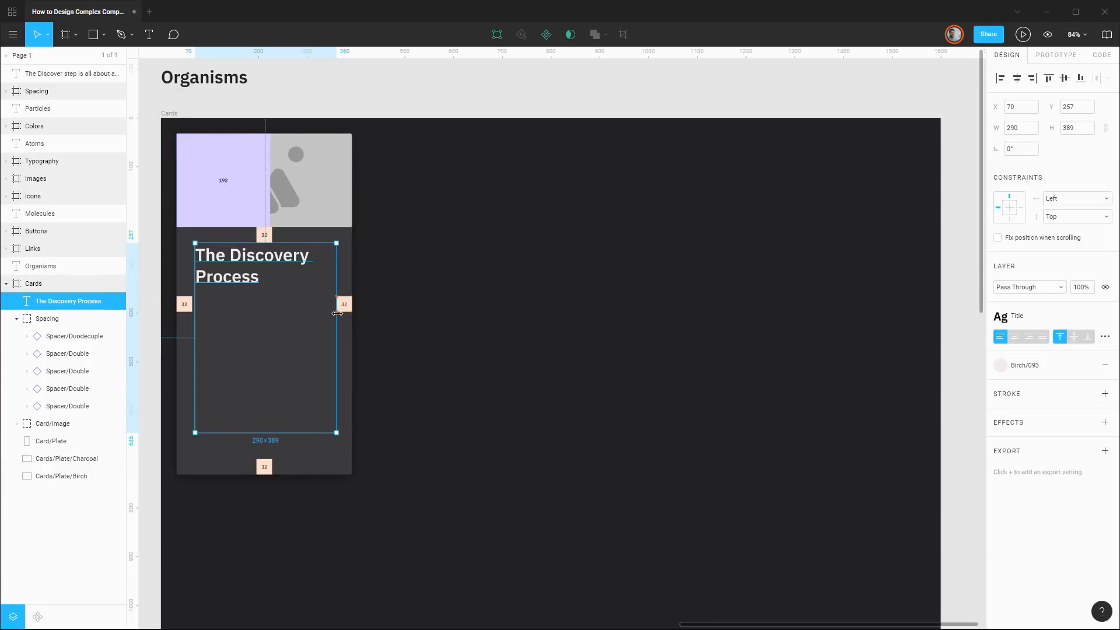
drag(277, 240, 277, 239)
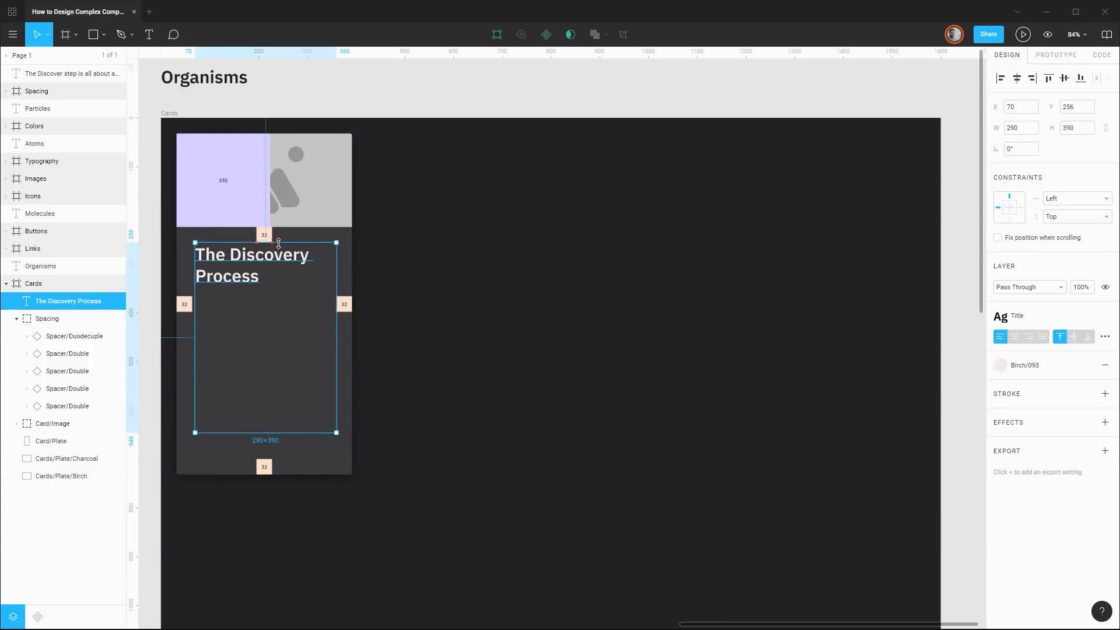
drag(195, 336, 193, 337)
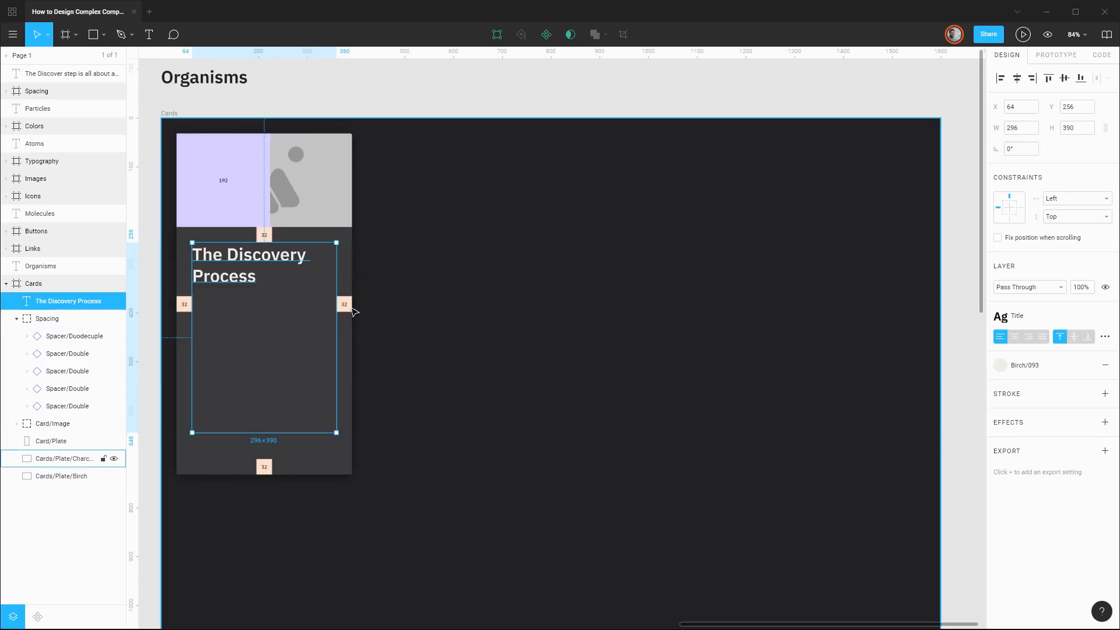
Paste the copied paragraph starting "The Discover step is all about" on a new line below the heading in the card's text box
click(275, 281)
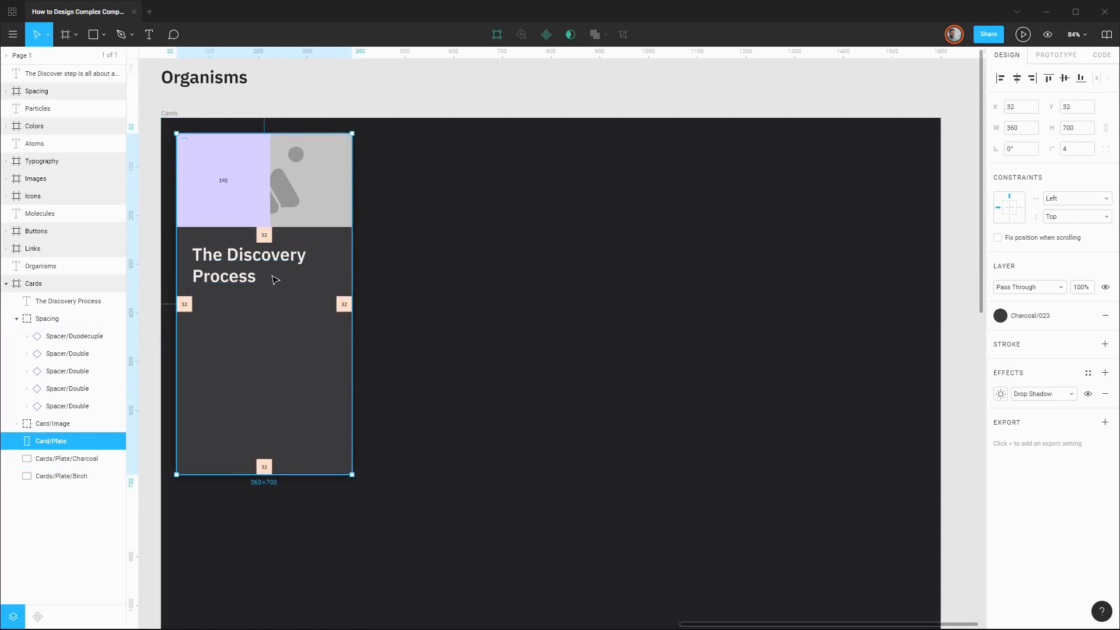
double_click(269, 278)
click(263, 276)
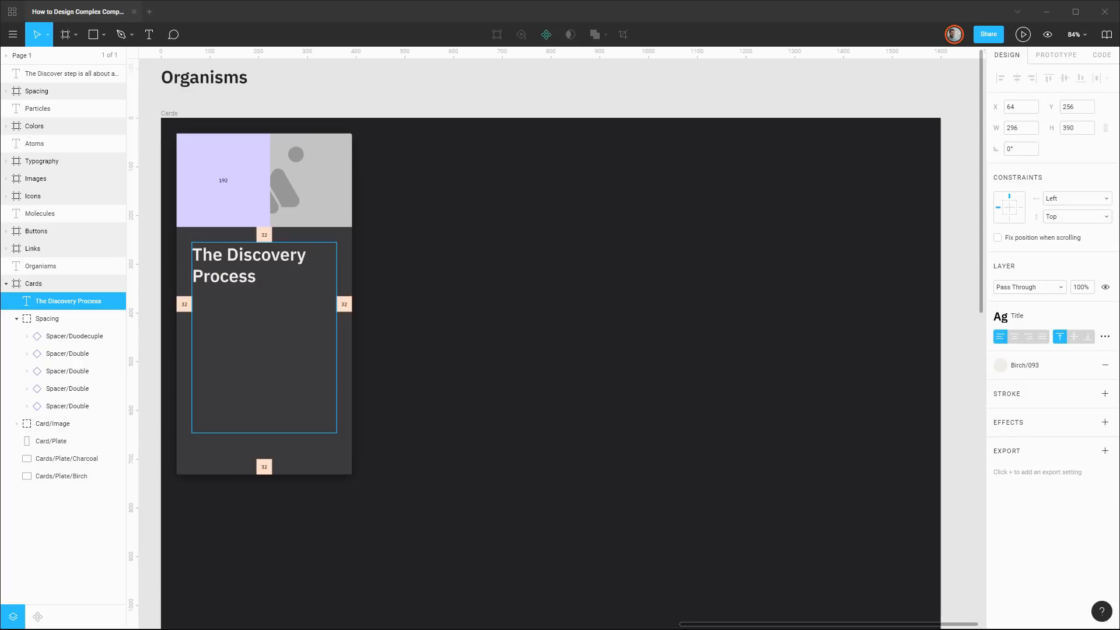
key(ctrl+v)
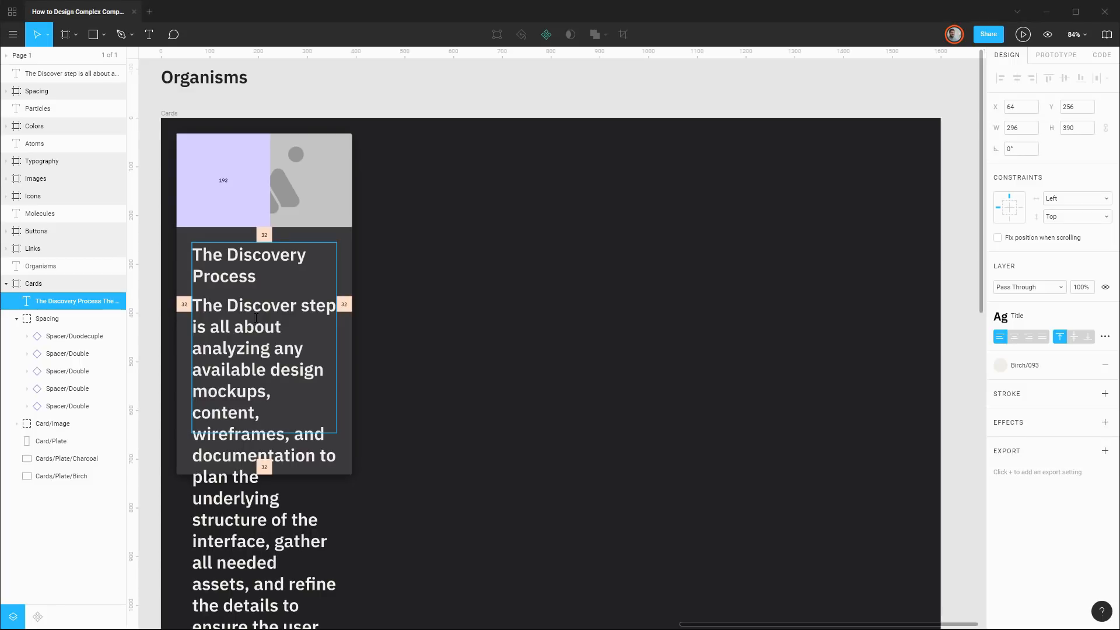
Apply the Copy/Default text style to the pasted paragraph only
shift+click(195, 303)
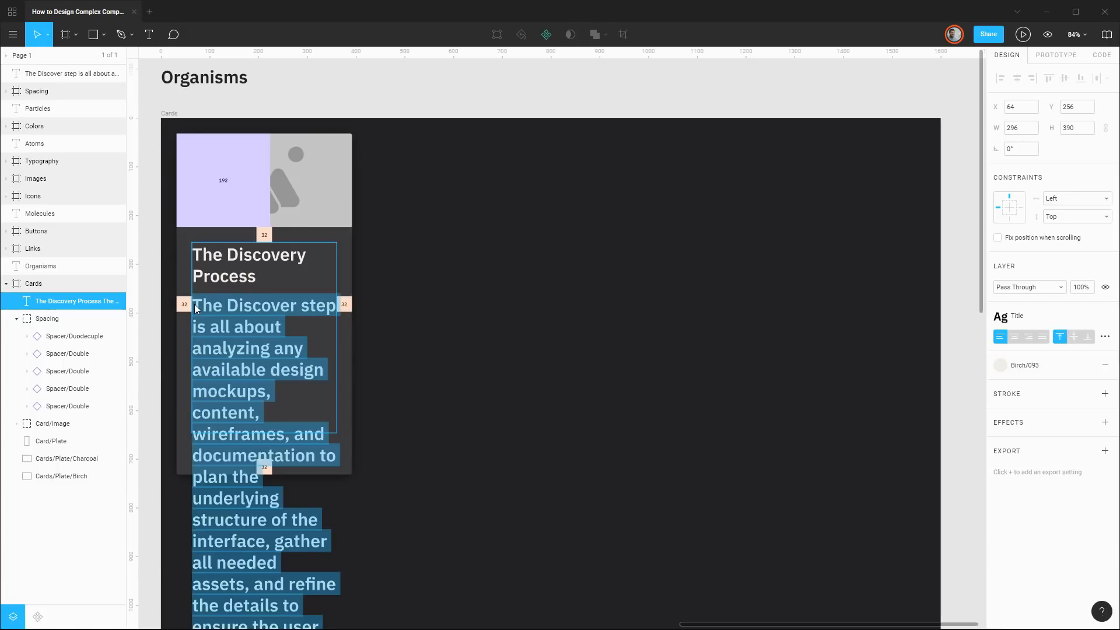
click(1028, 316)
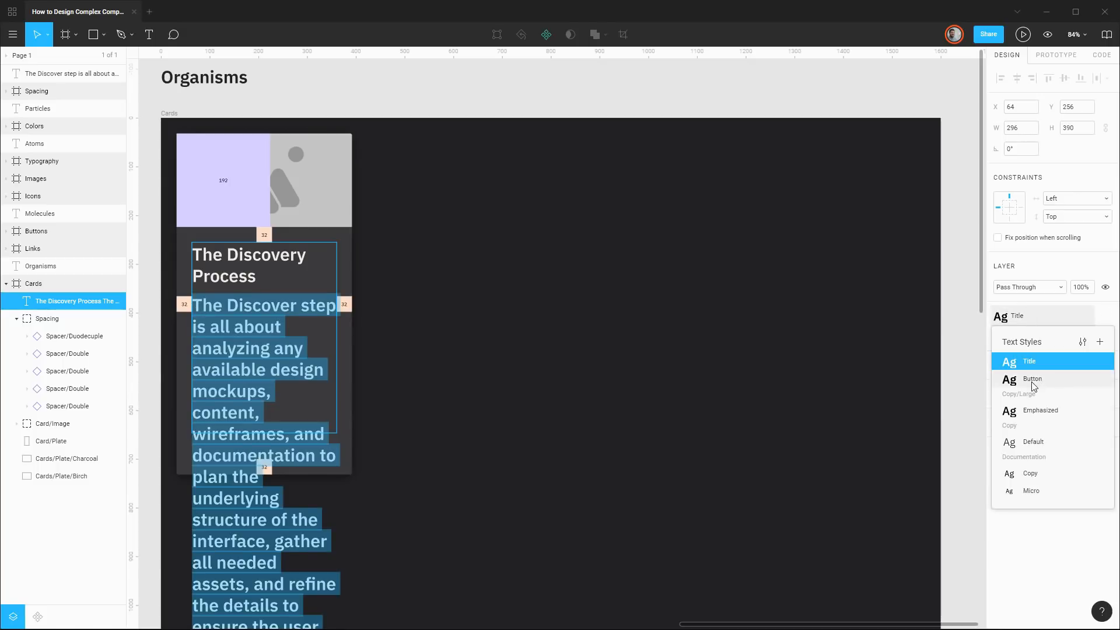
click(1039, 444)
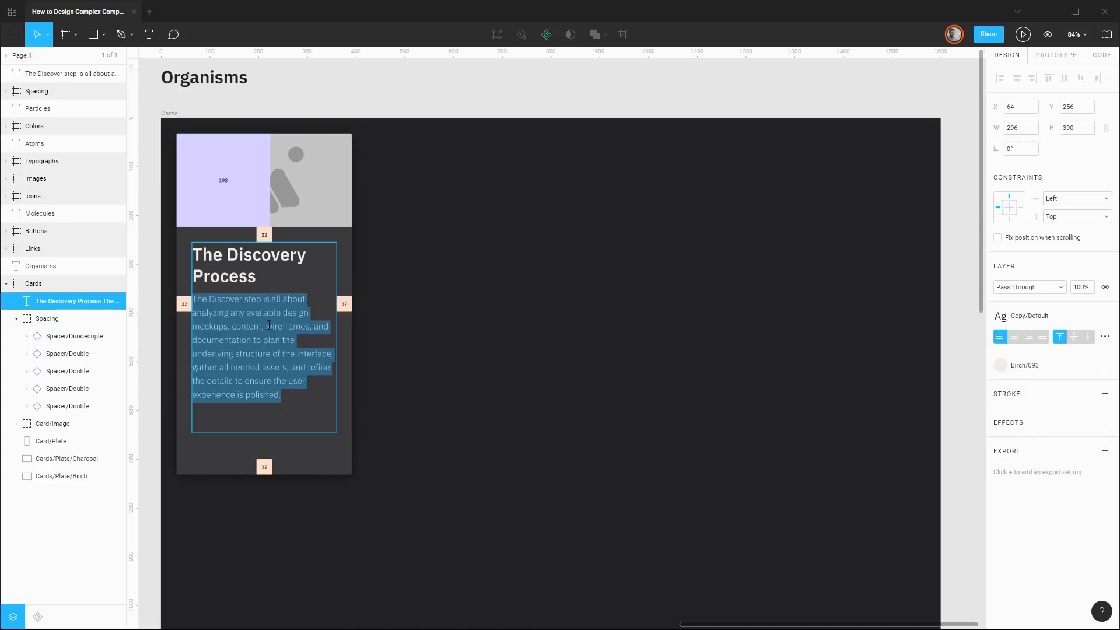
key(Escape)
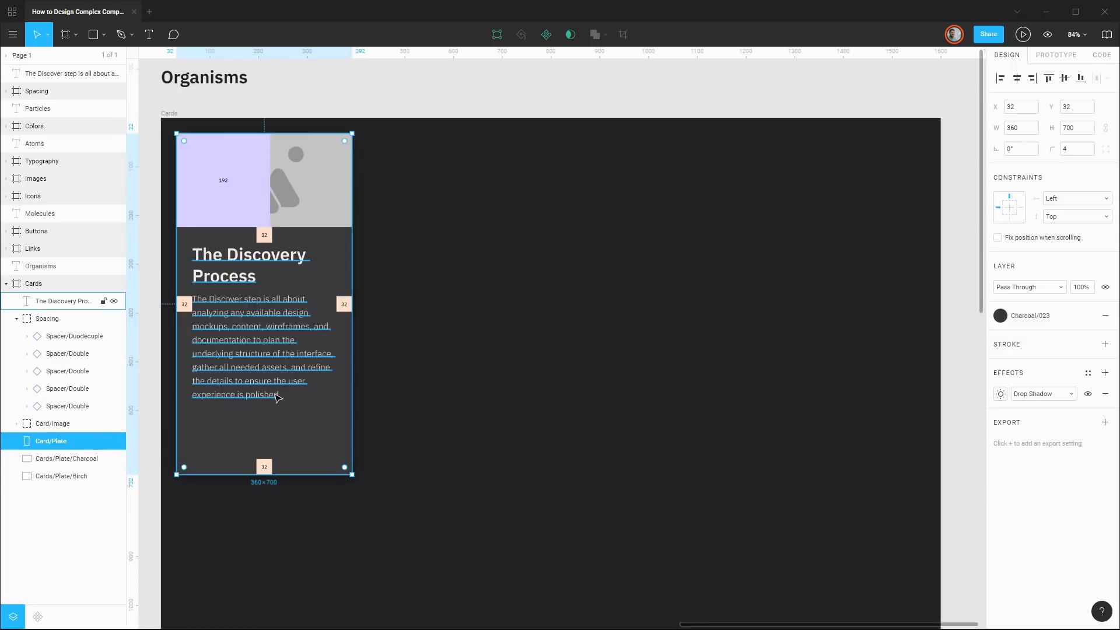
Highlight the paragraph and place a horizontal ruler guide along the lower edge of its last line, at about Y 584
double_click(293, 399)
drag(293, 399, 185, 303)
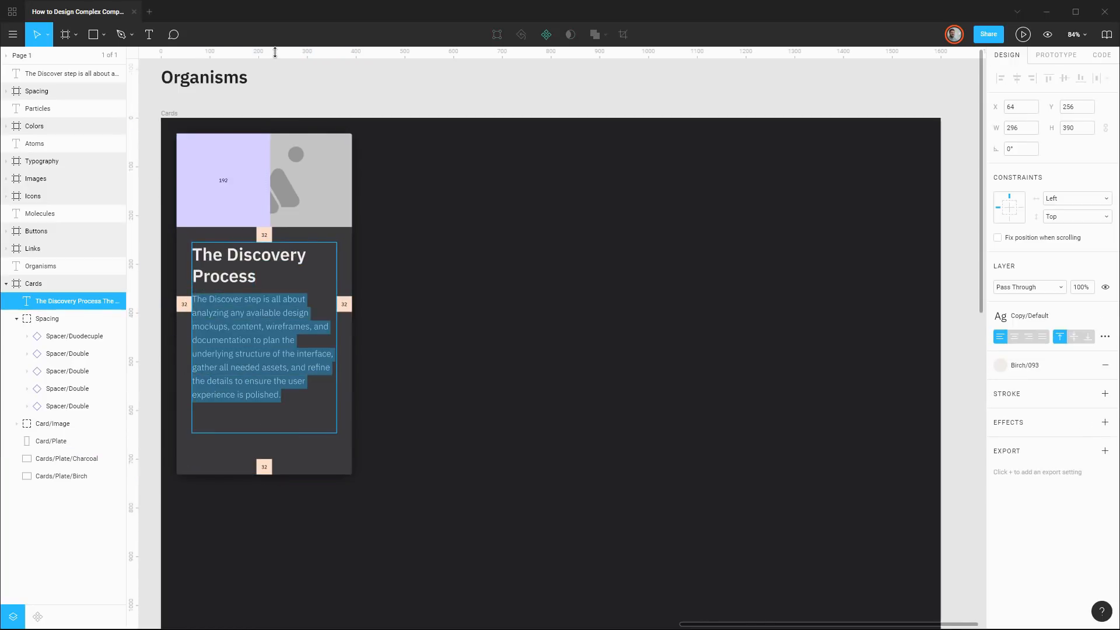
drag(275, 52, 296, 403)
scroll(249, 388, up, 5)
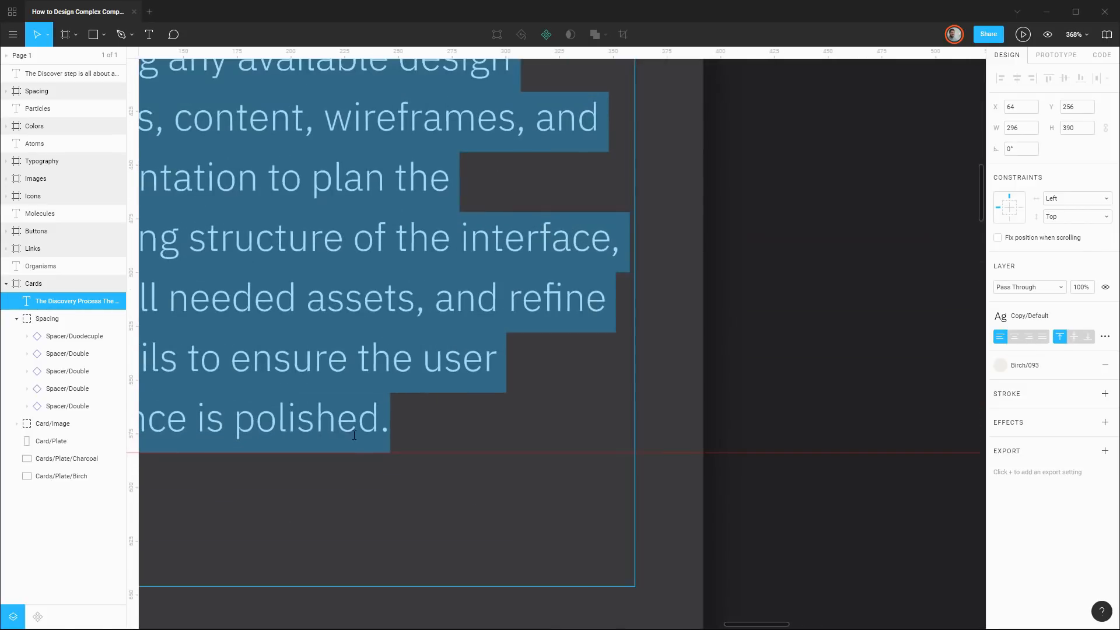
scroll(357, 435, up, 2)
scroll(386, 434, up, 1)
scroll(386, 434, down, 7)
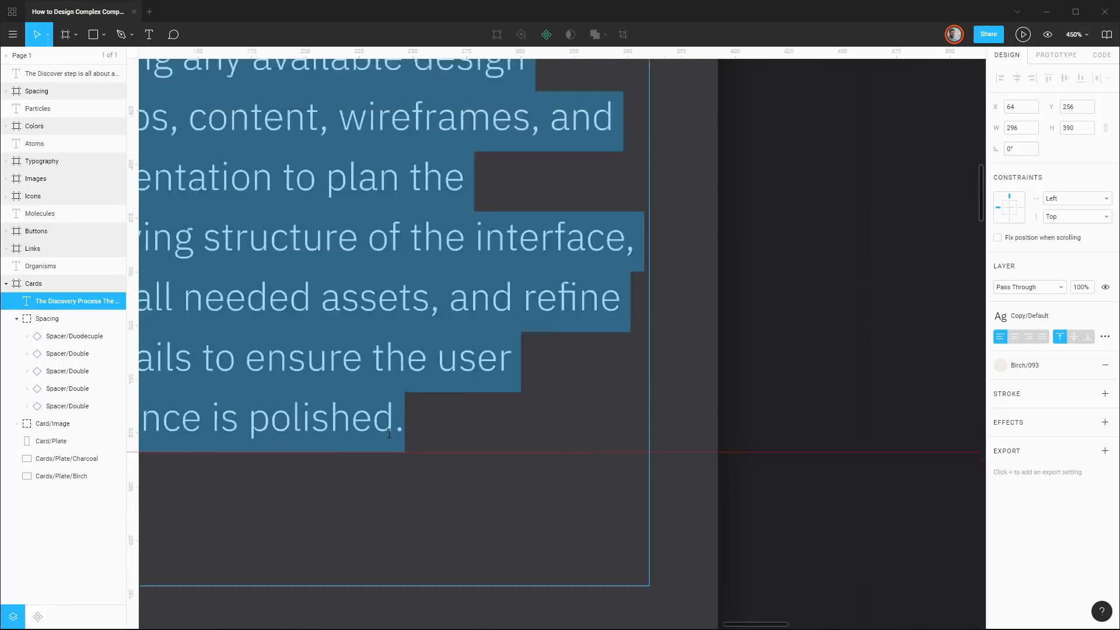
scroll(502, 224, down, 3)
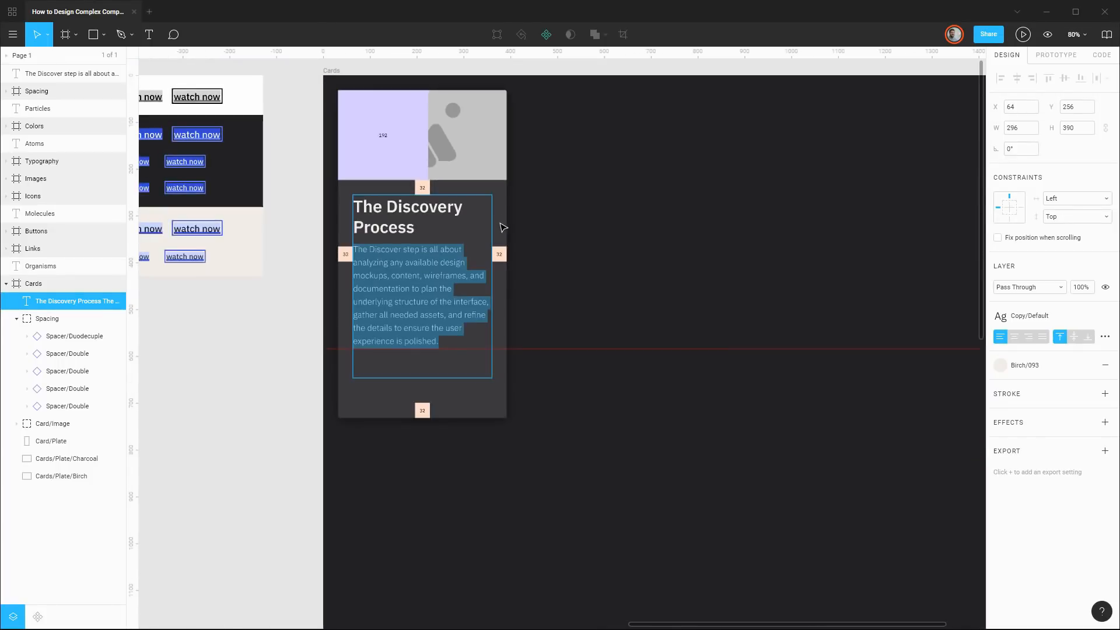
Shorten the text box to the guide so its height is 328, and remove the guide
key(Escape)
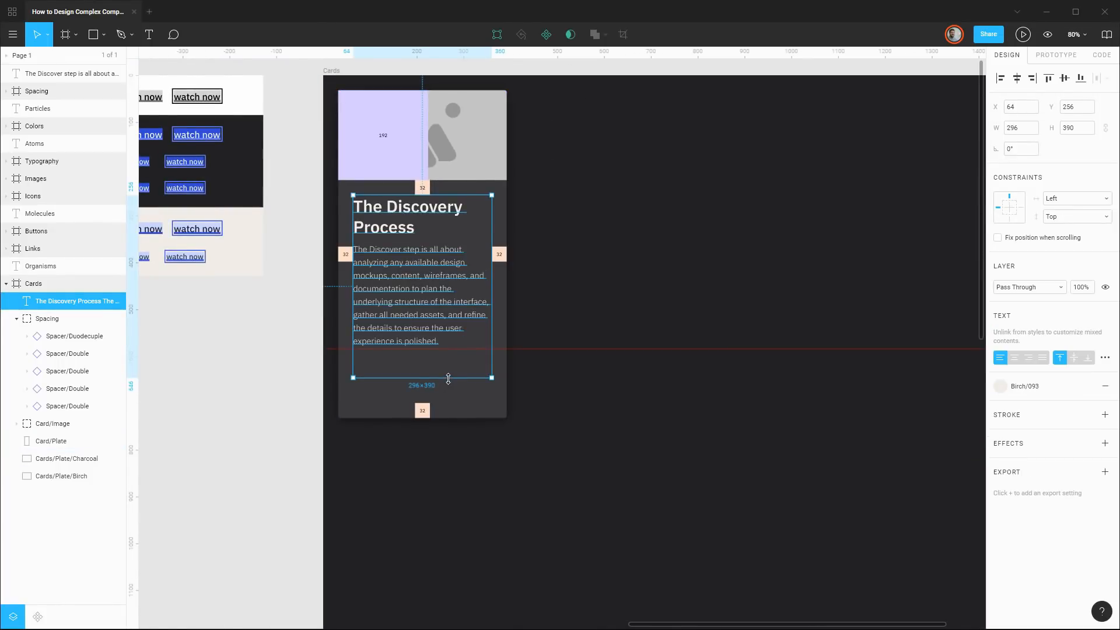
drag(425, 378, 449, 349)
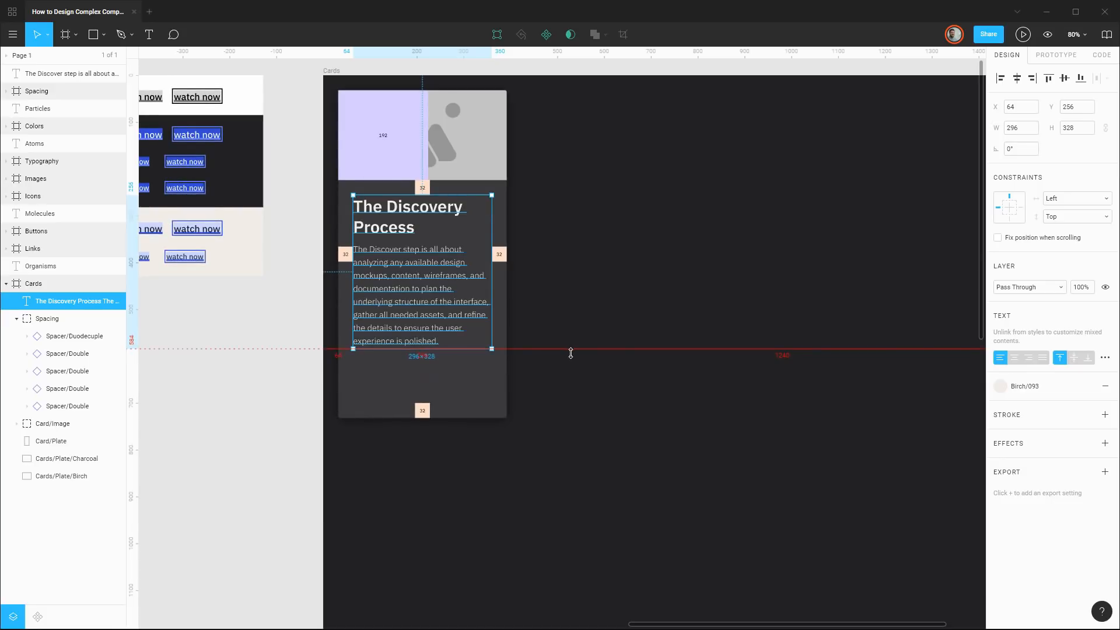
drag(252, 331, 310, 382)
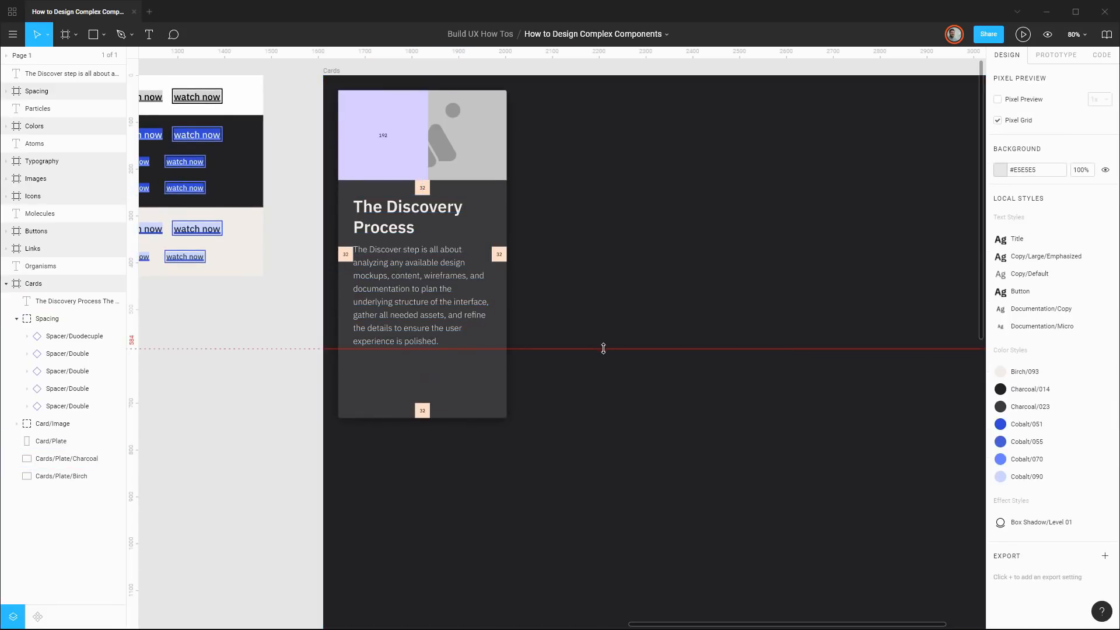
click(604, 353)
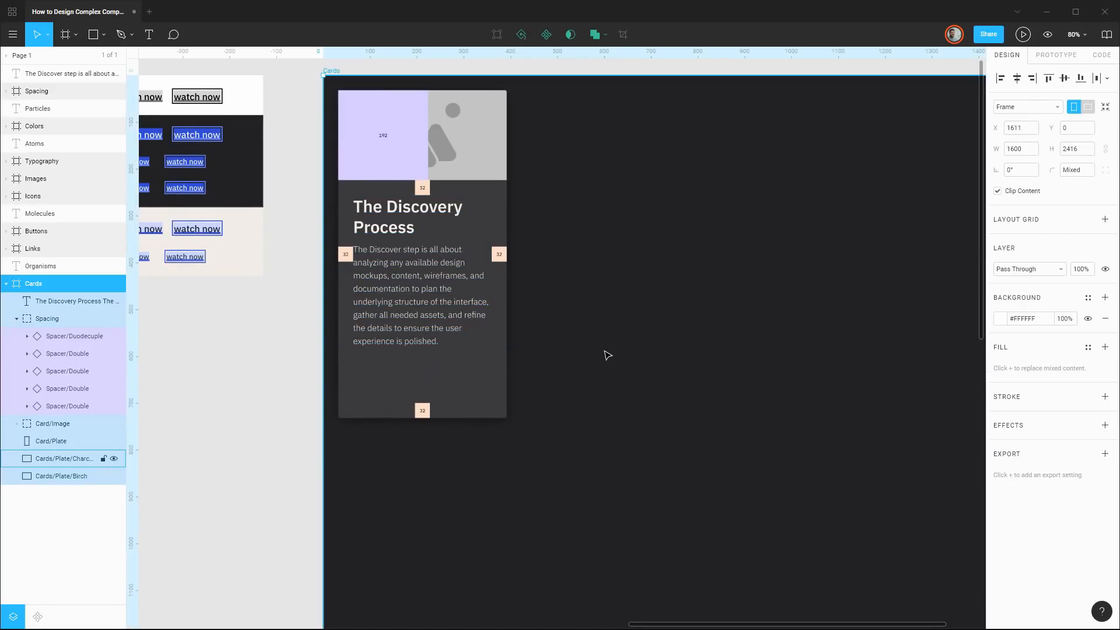
Move the text layer between Card/Image and Card/Plate and rename it Card/Body
click(414, 316)
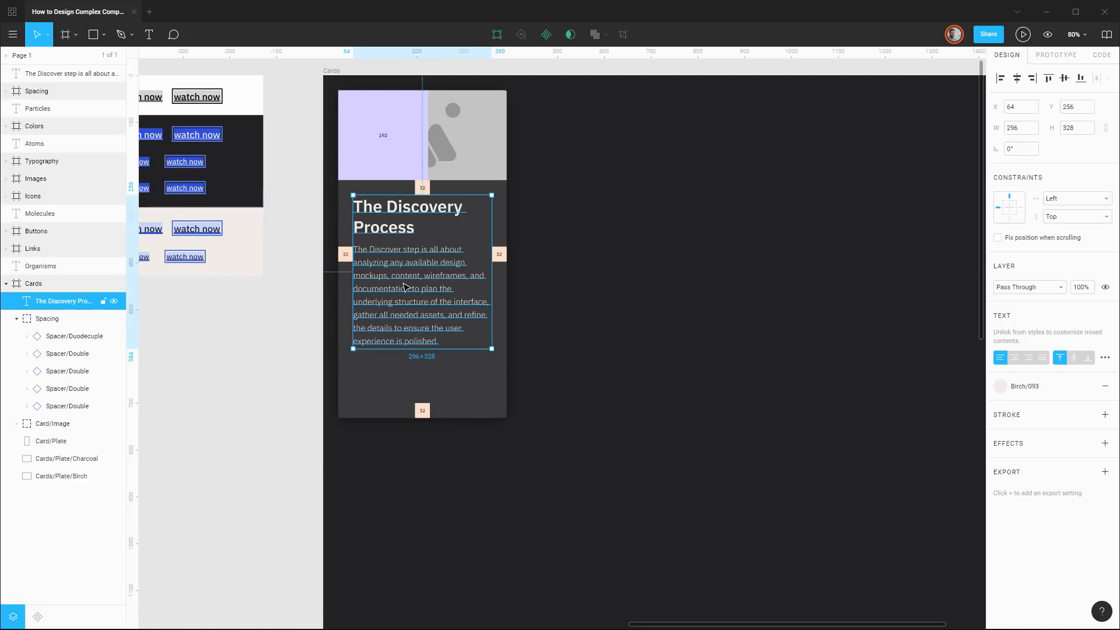
drag(71, 301, 72, 434)
double_click(60, 425)
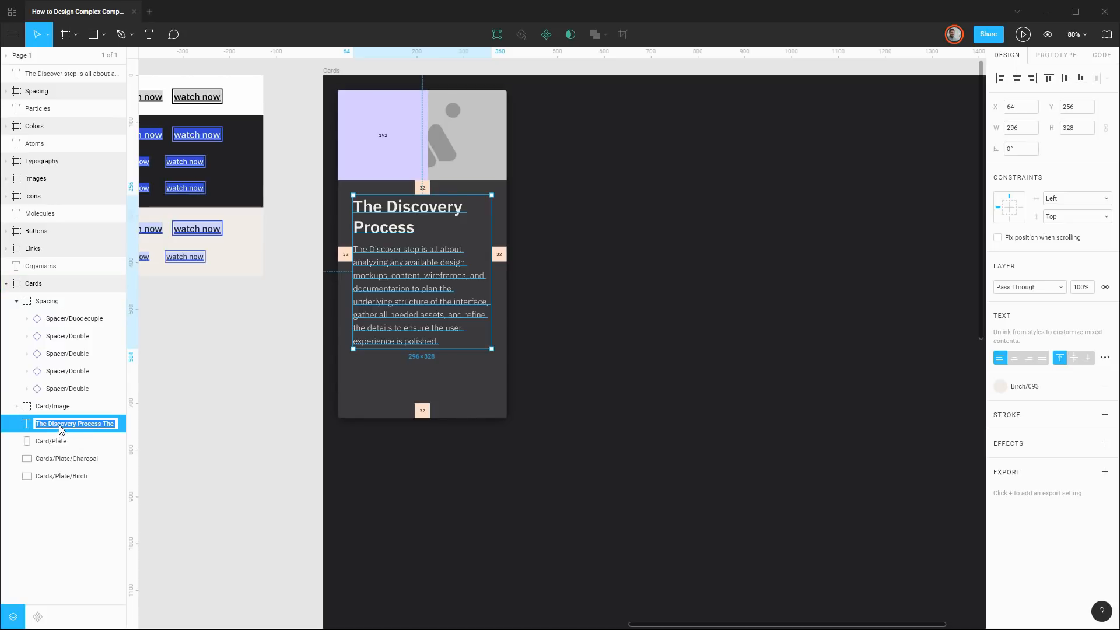
text(Card/Body)
key(Return)
Place the Button/Birch/Default component on the card below the body text, at X 64, Y 634
click(37, 617)
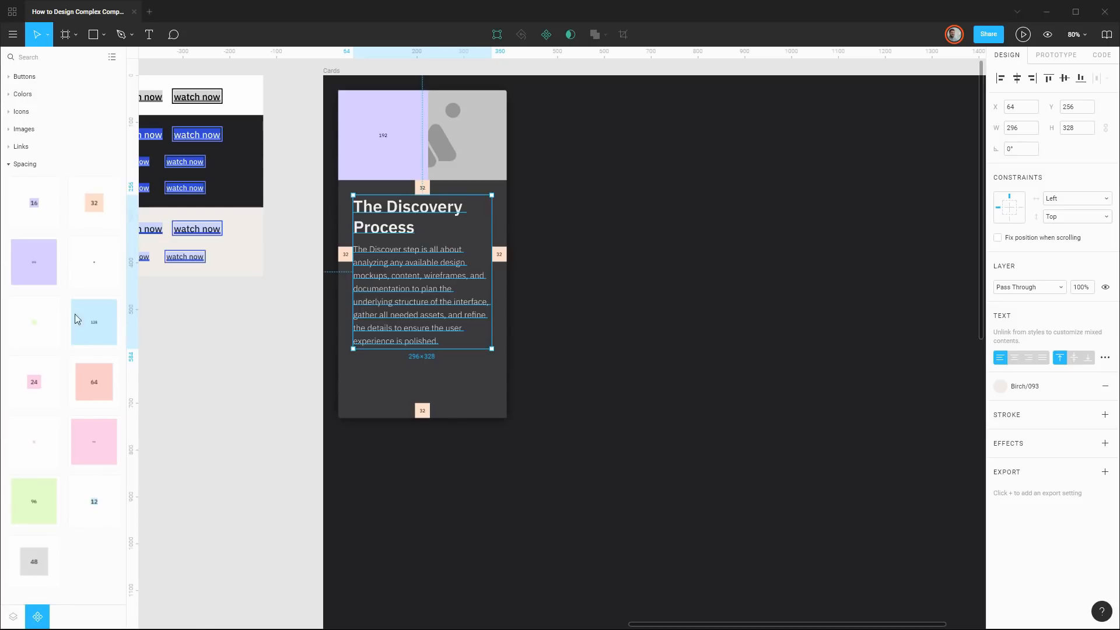
click(8, 167)
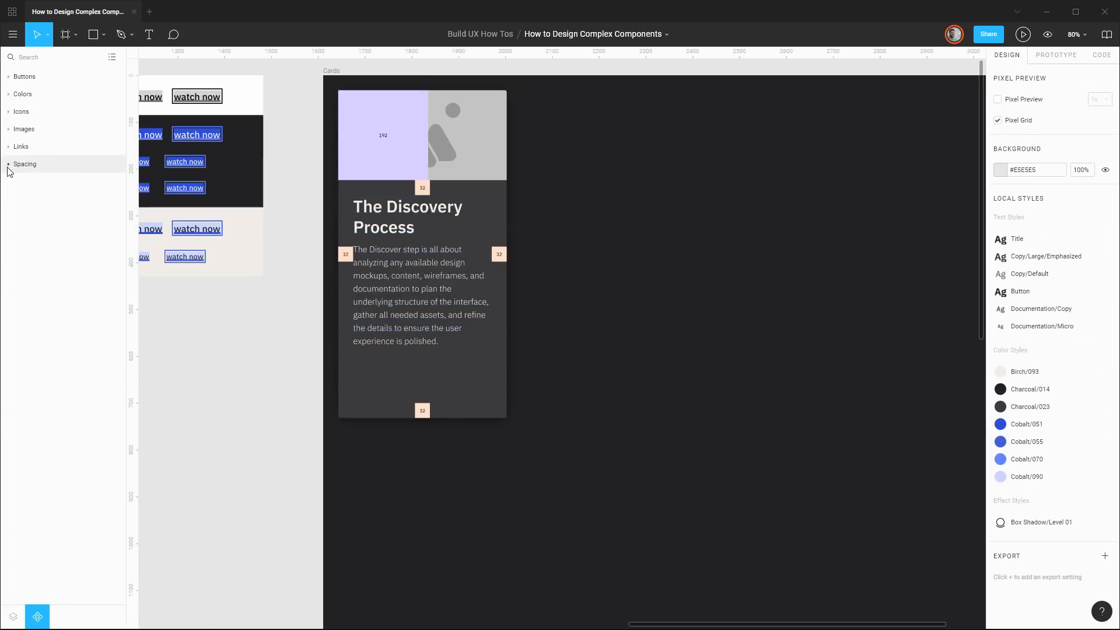
click(9, 77)
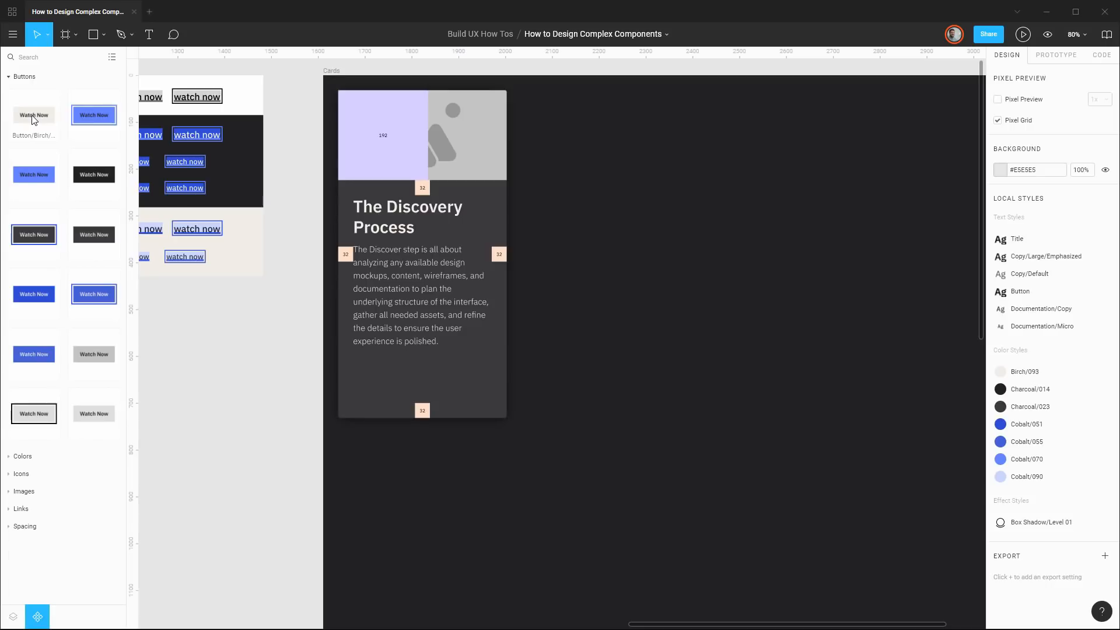
drag(32, 119, 426, 399)
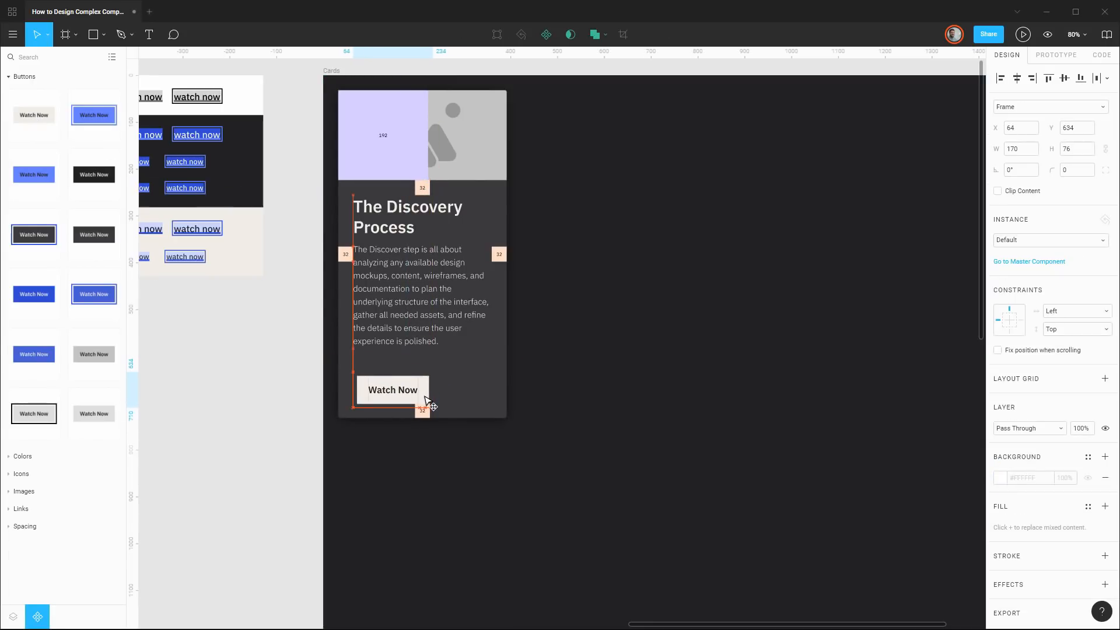
click(13, 617)
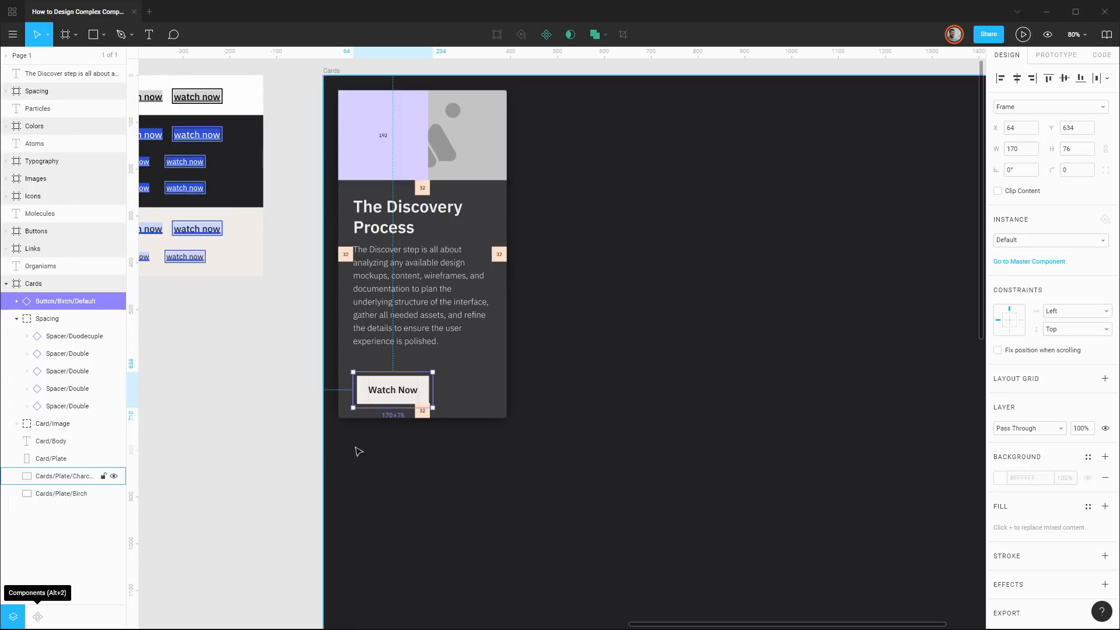
Switch the card's button instance to its Focus state and return it to Default
scroll(409, 402, up, 8)
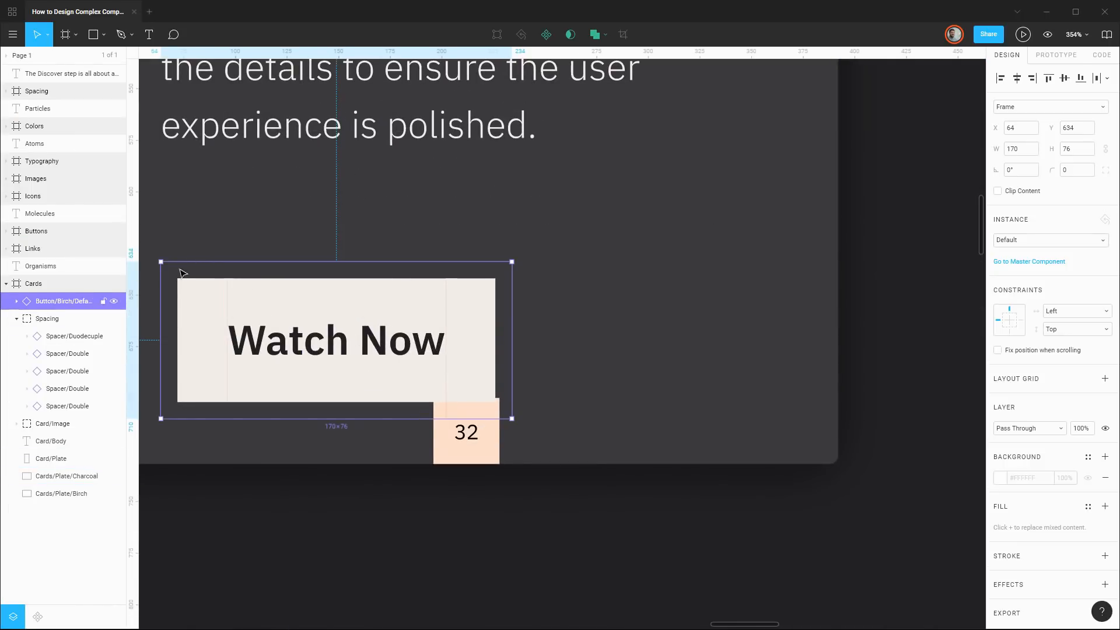
click(16, 301)
click(16, 301)
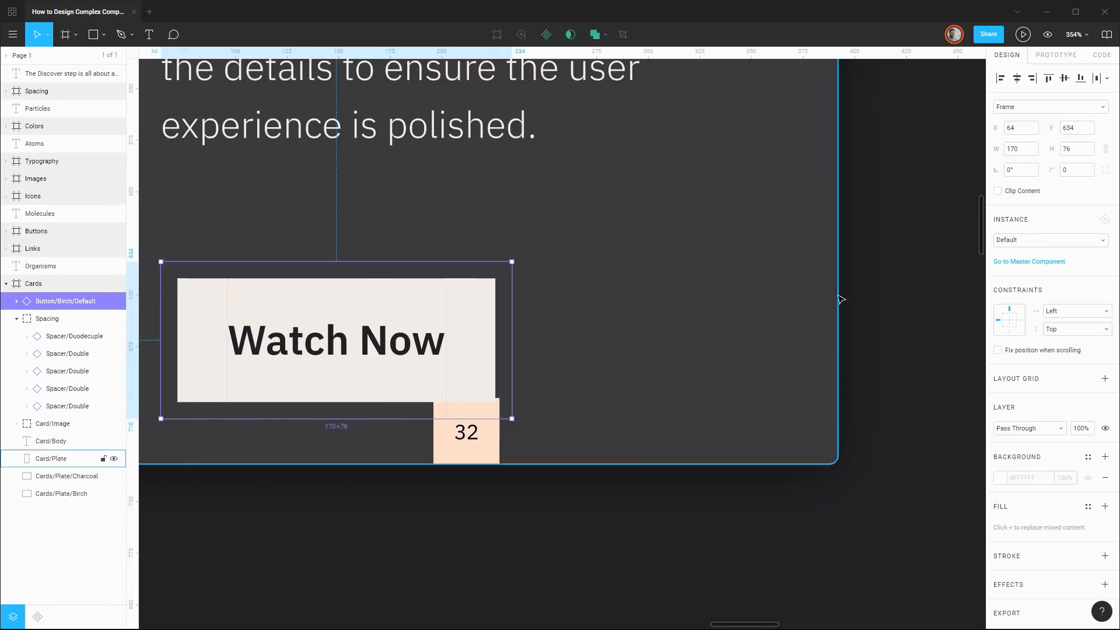
click(1044, 242)
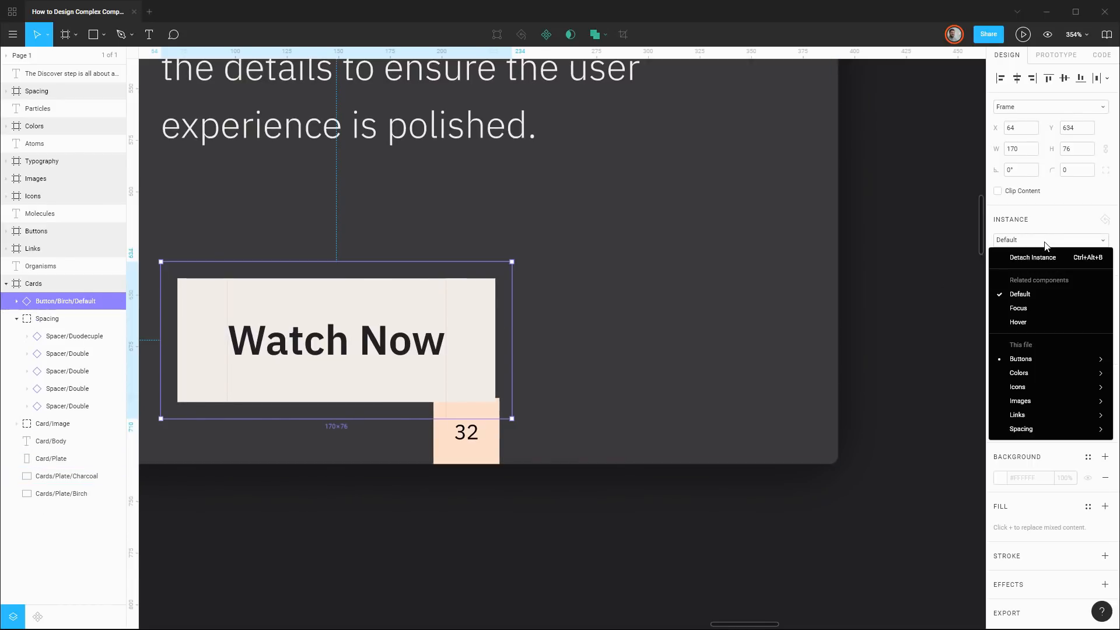
click(1041, 308)
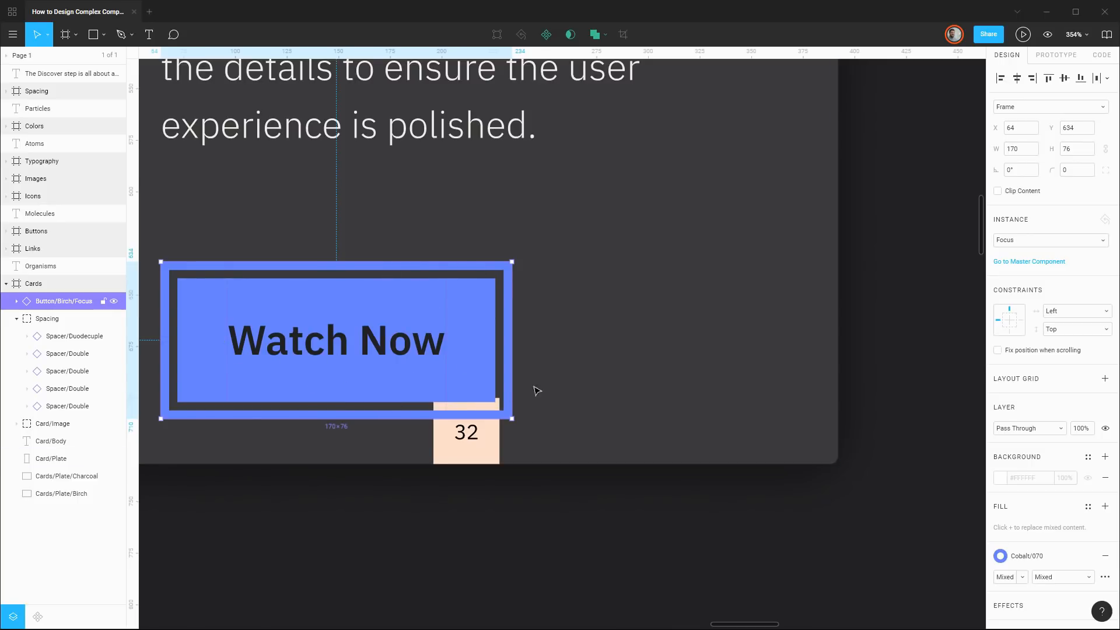
click(1070, 245)
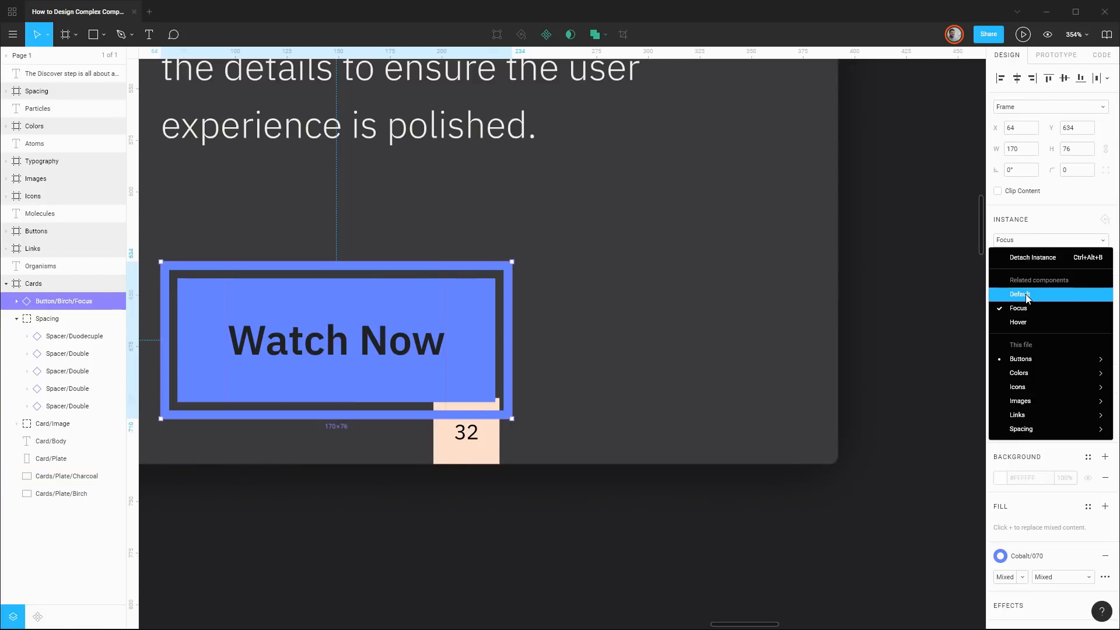
click(1028, 297)
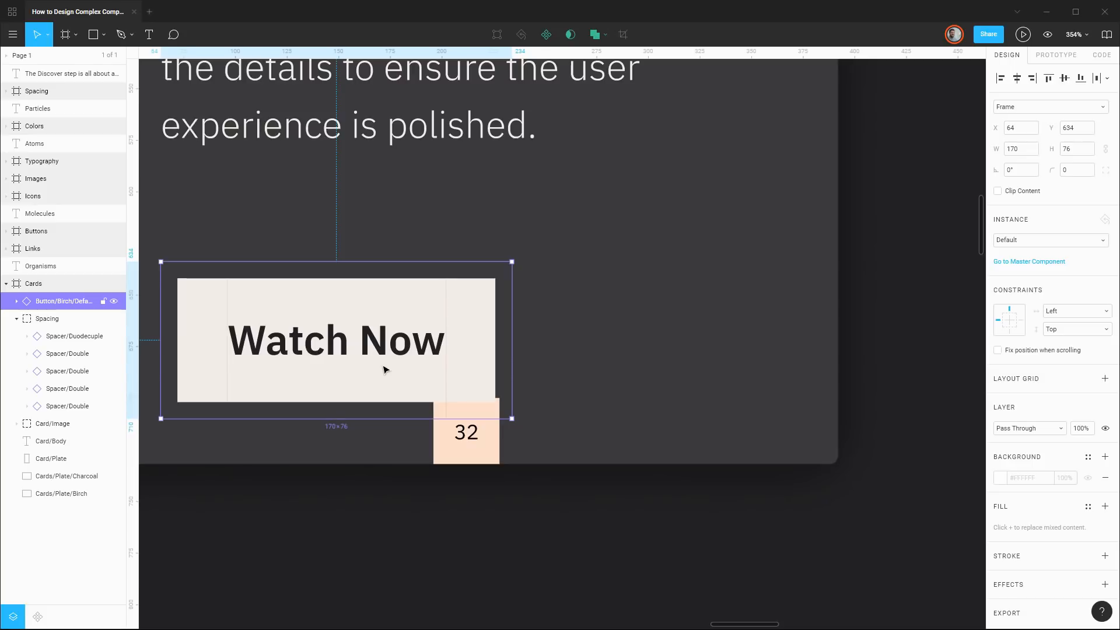
Move the button up to Y 632 so its plate rests on the spacer below it
drag(383, 370, 385, 366)
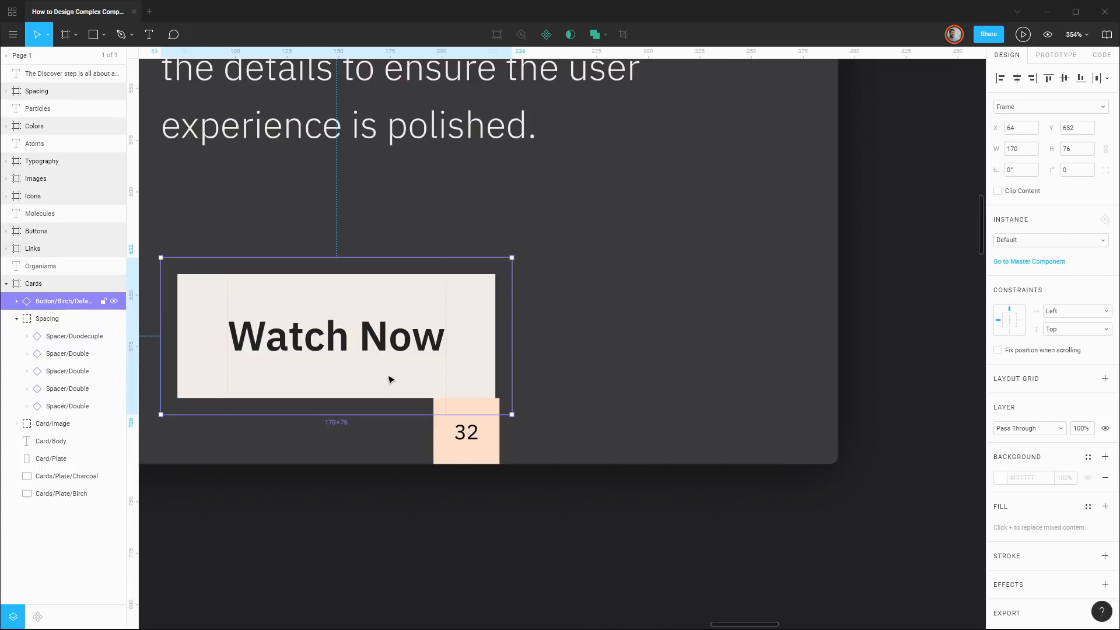
scroll(428, 356, down, 5)
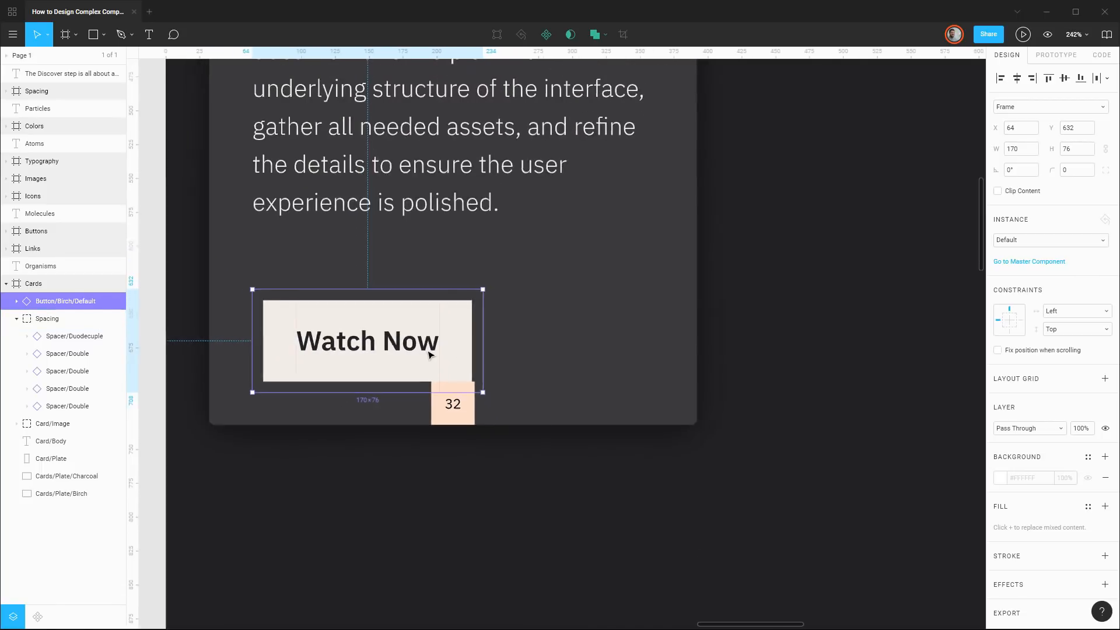
scroll(407, 354, up, 2)
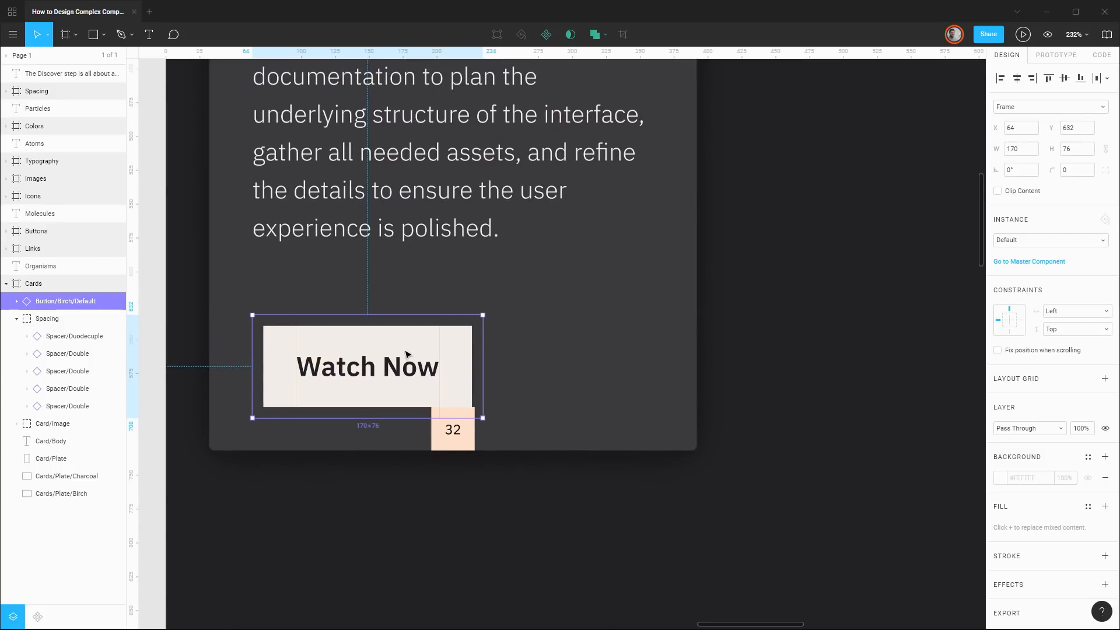
Duplicate the 32 spacer at the card's left margin and place the copy beside the button, at X 32, Y 645
scroll(295, 344, up, 5)
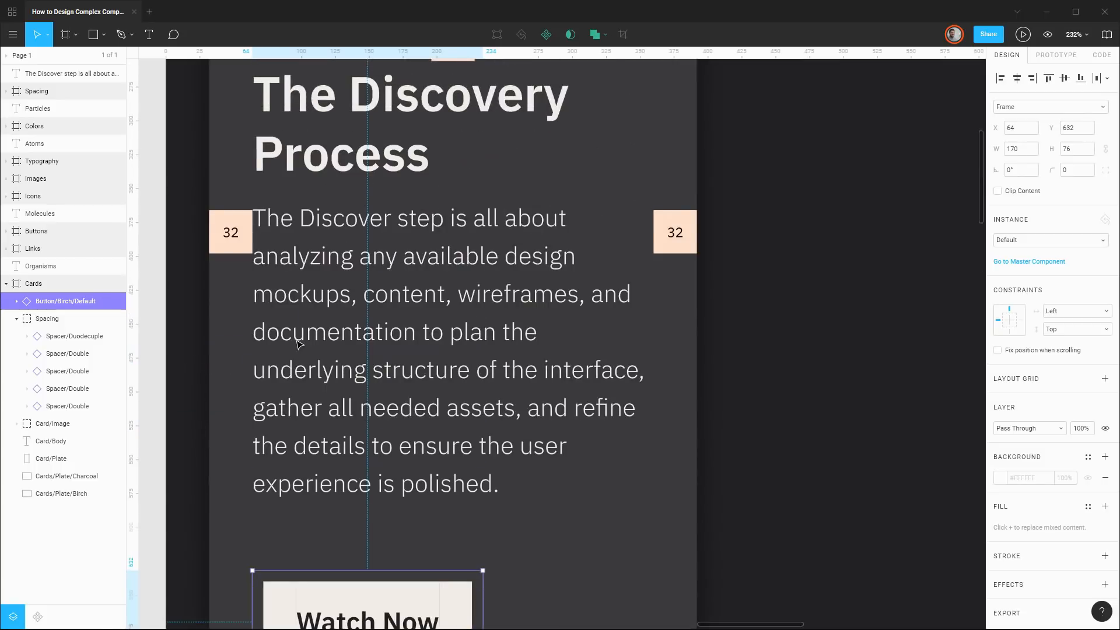
click(234, 240)
click(244, 243)
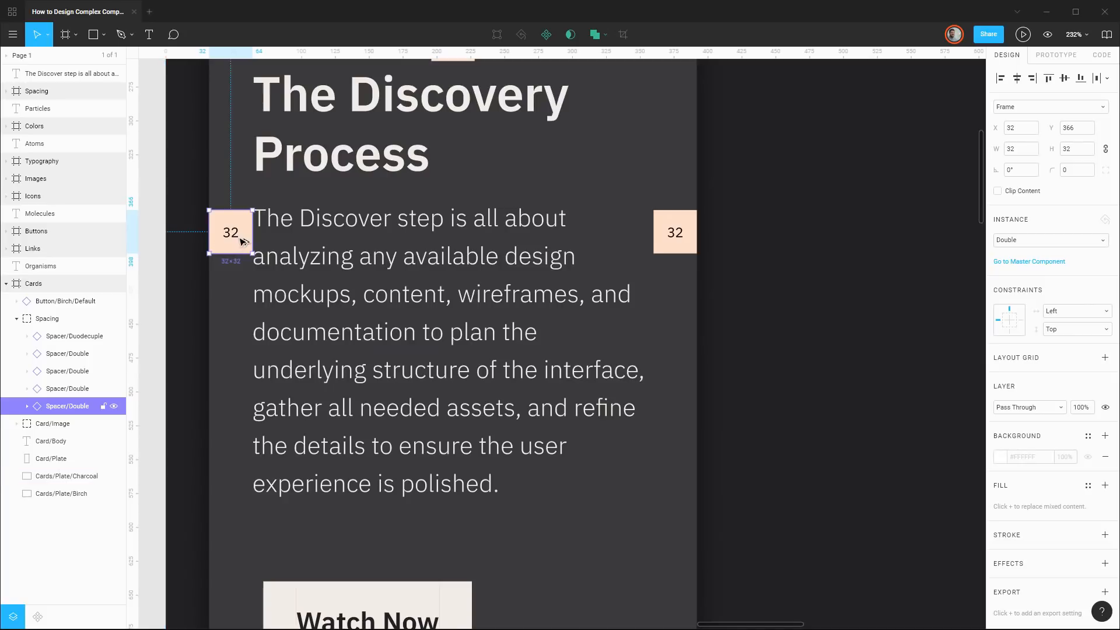
drag(237, 244, 230, 596)
scroll(331, 548, up, 5)
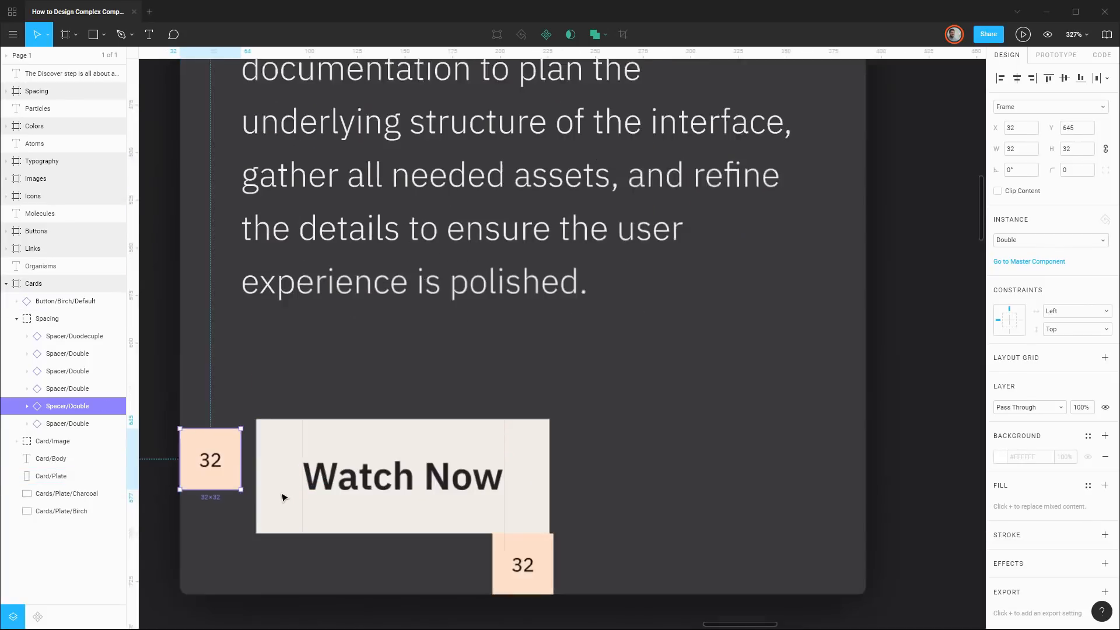
Shift the button left to X 56 so its visible plate meets the edge of the margin spacer
click(284, 473)
key(shift+Up)
key(shift+Down)
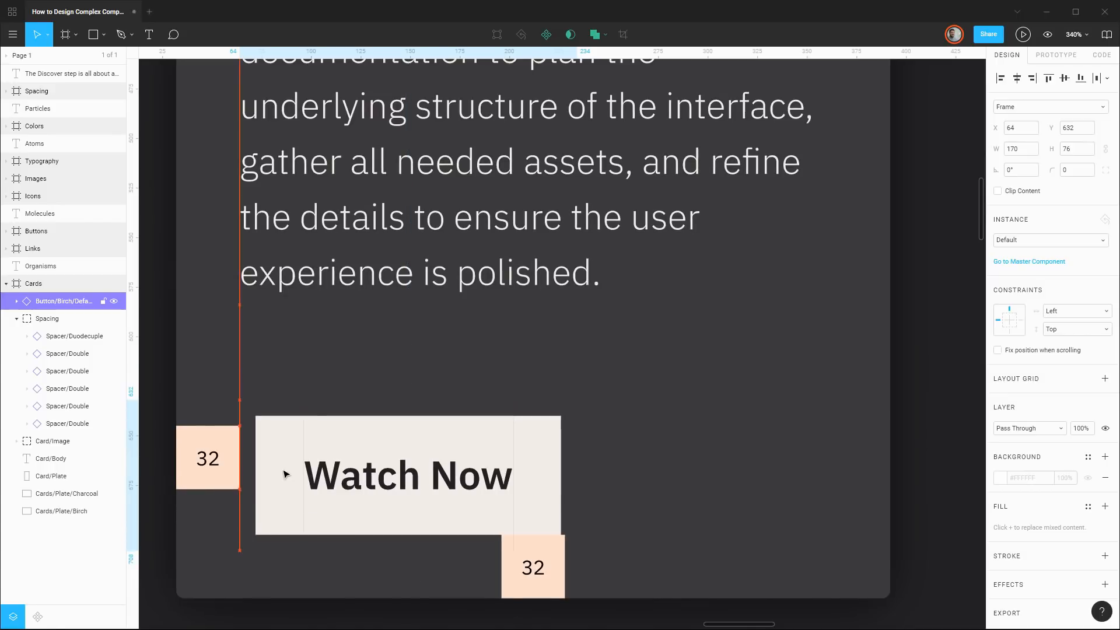
key(shift+Left)
key(Right)
key(Right)
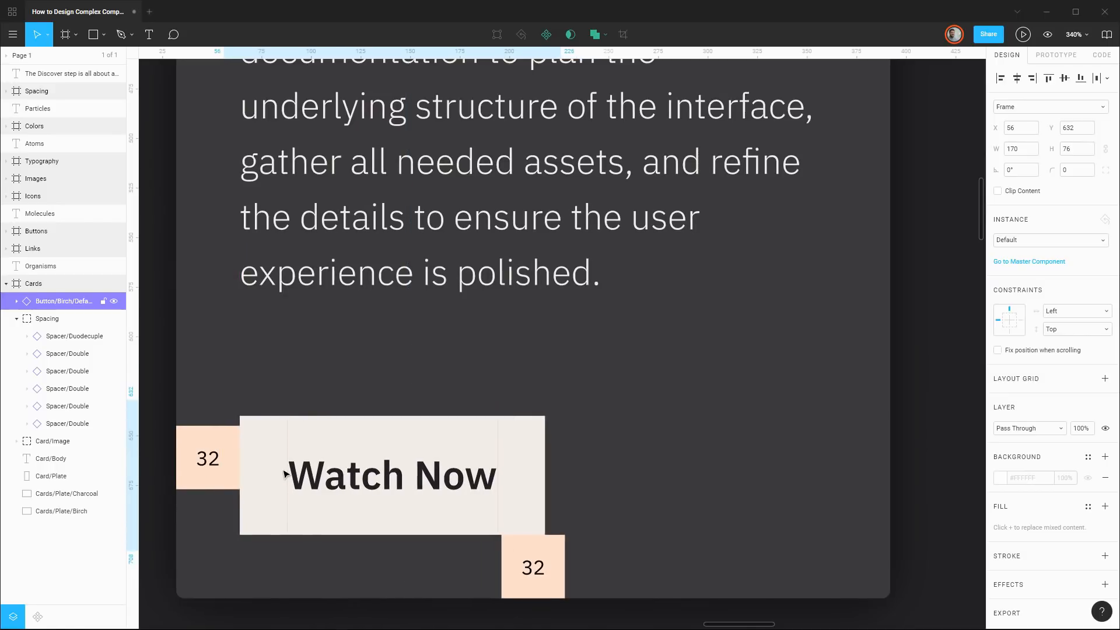
Delete the spacer beside the button and collapse the Spacing group
click(208, 459)
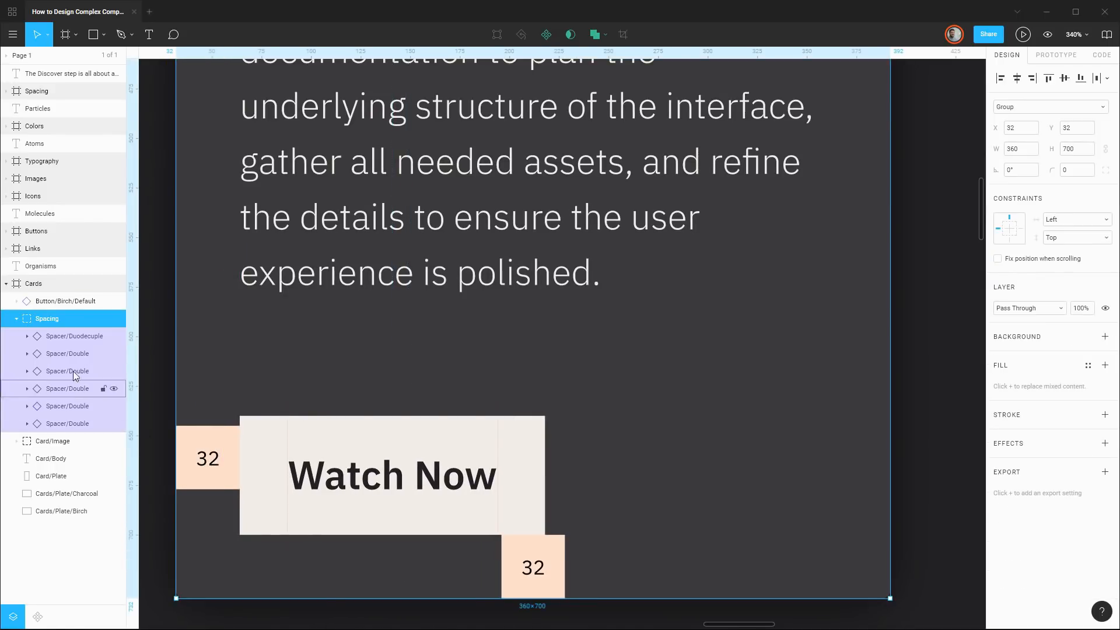
click(68, 406)
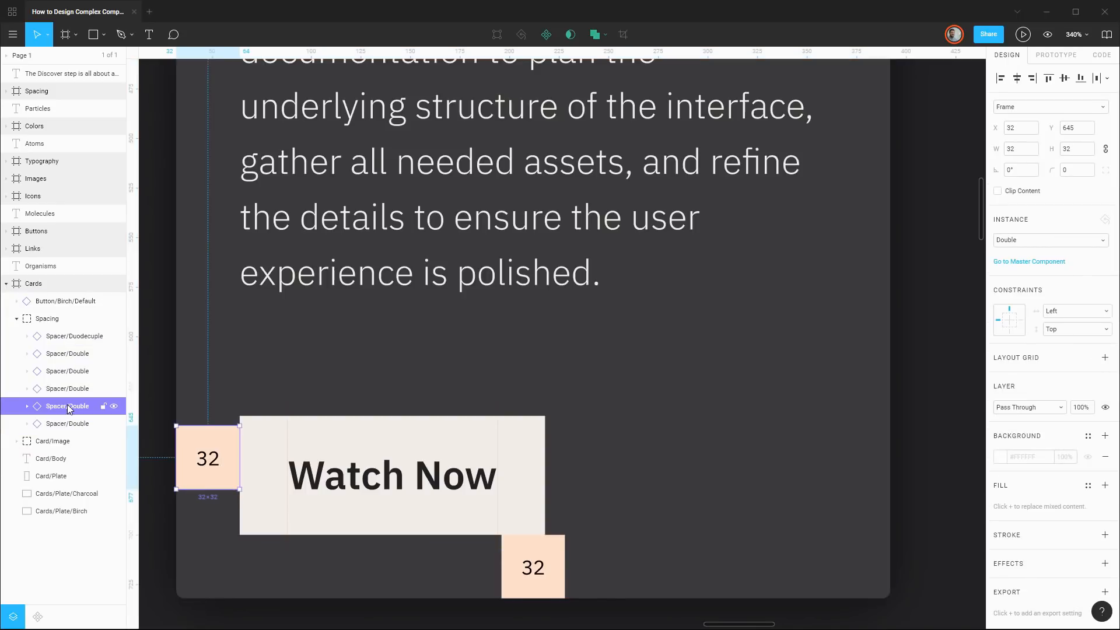
key(Delete)
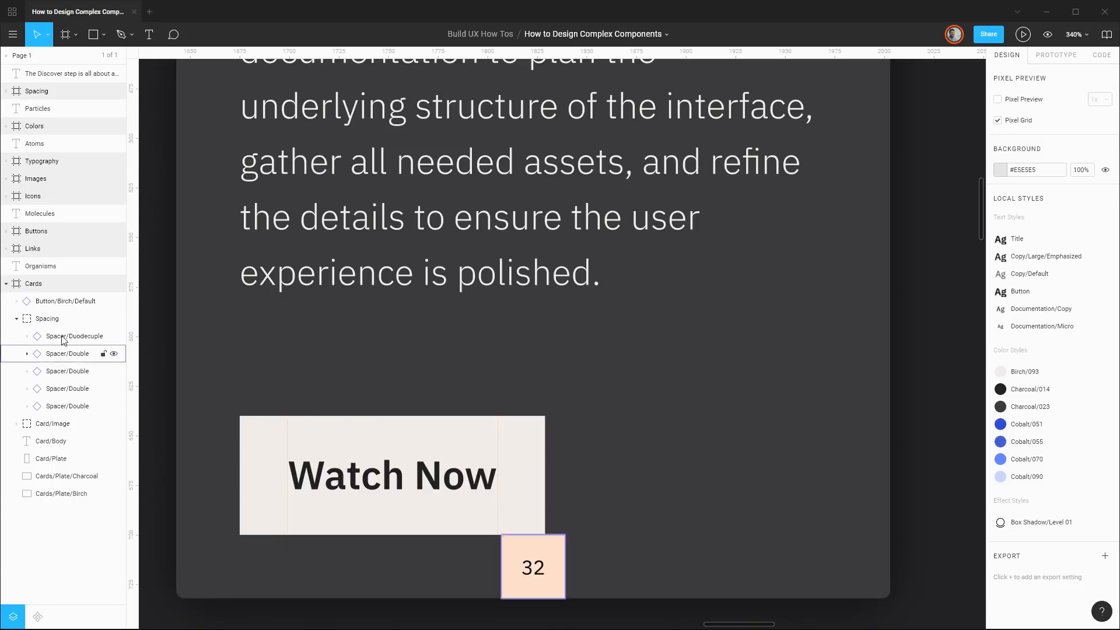
click(17, 319)
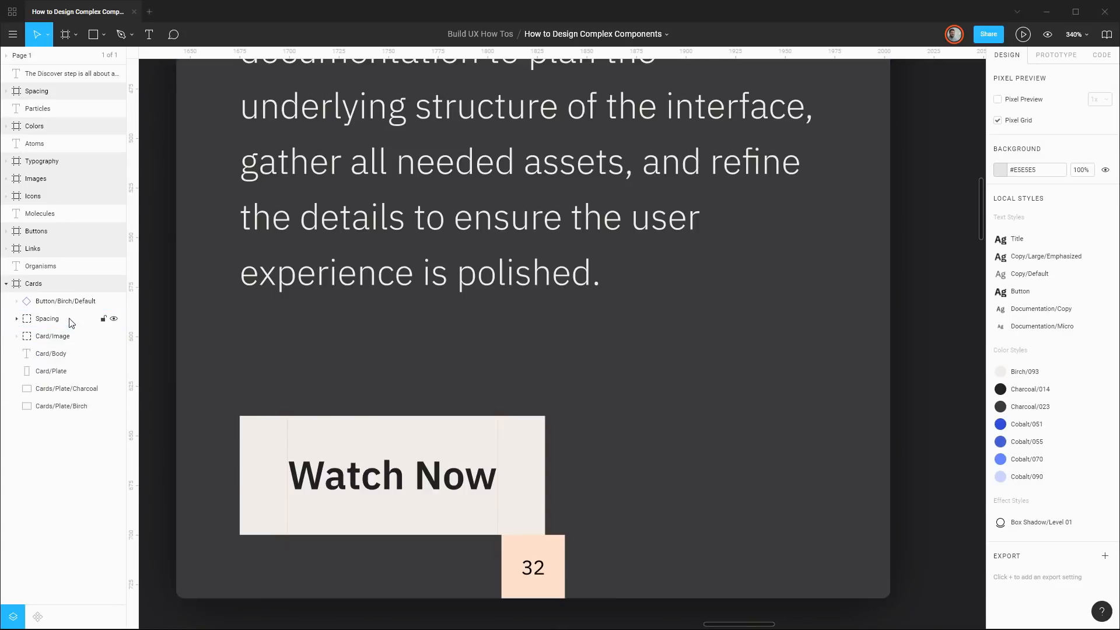
Duplicate the 32 spacer beneath the image area and place the copy directly below the body text, at X 196, Y 584
scroll(519, 332, down, 6)
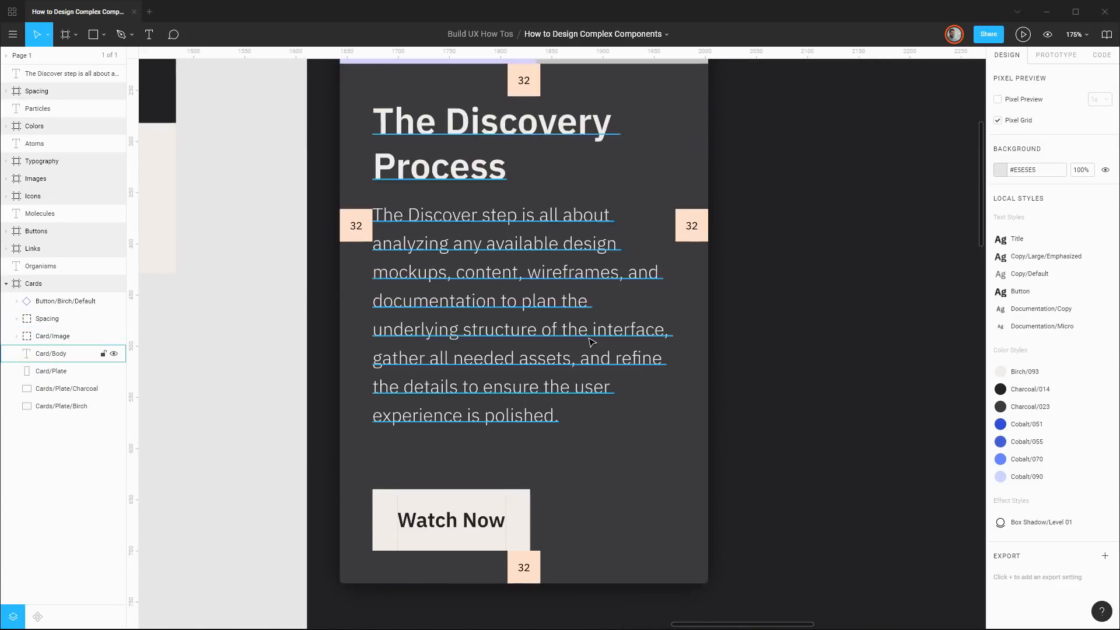
scroll(591, 343, up, 2)
scroll(541, 338, down, 1)
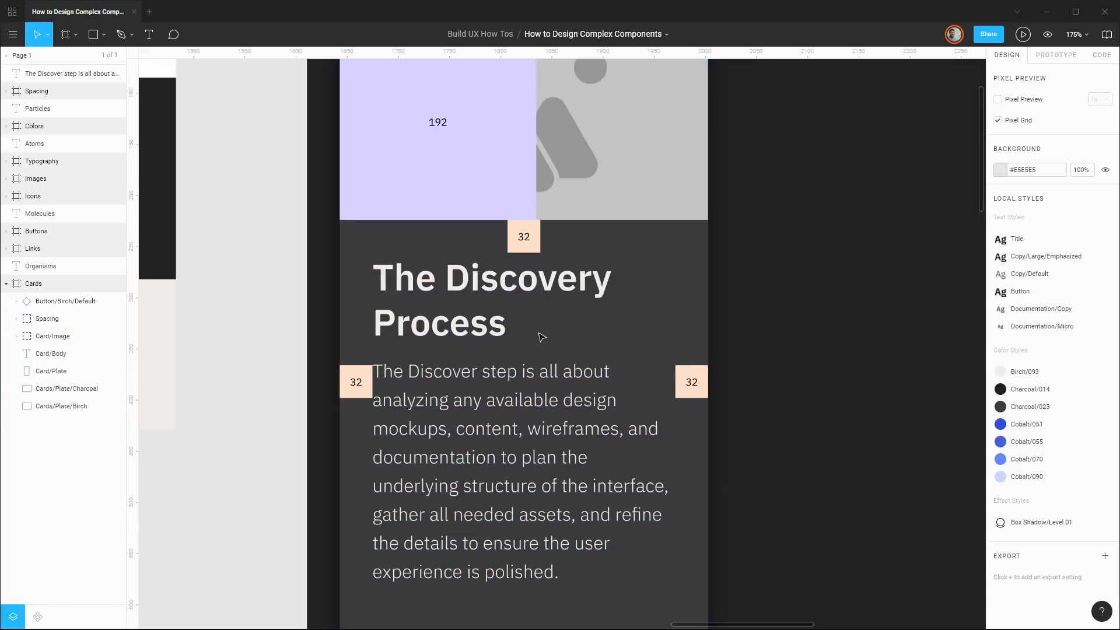
scroll(542, 336, down, 3)
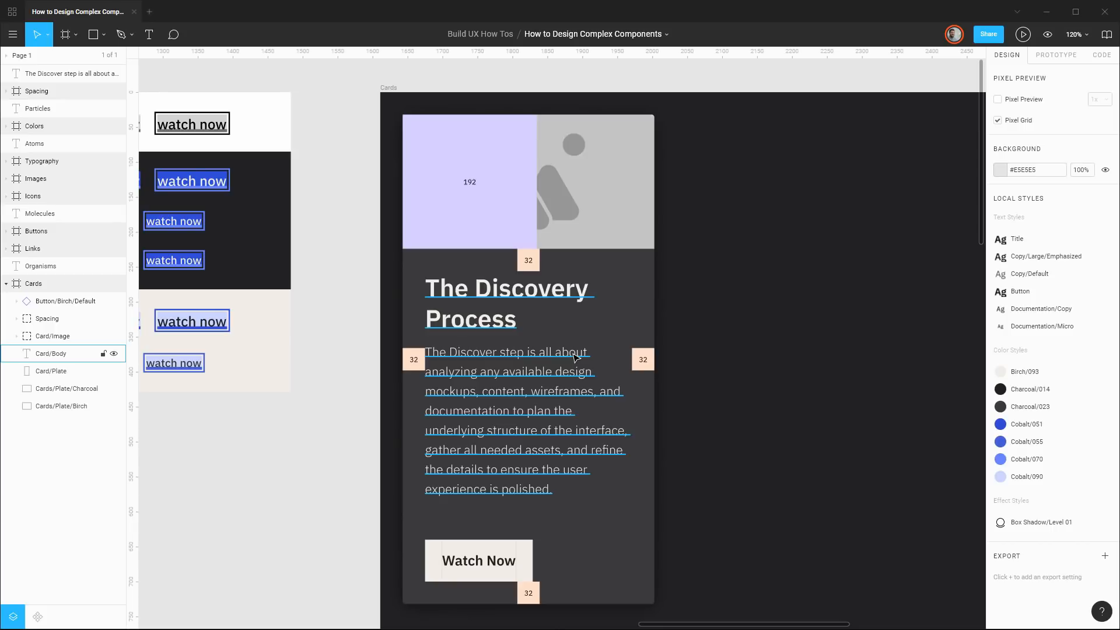
click(507, 222)
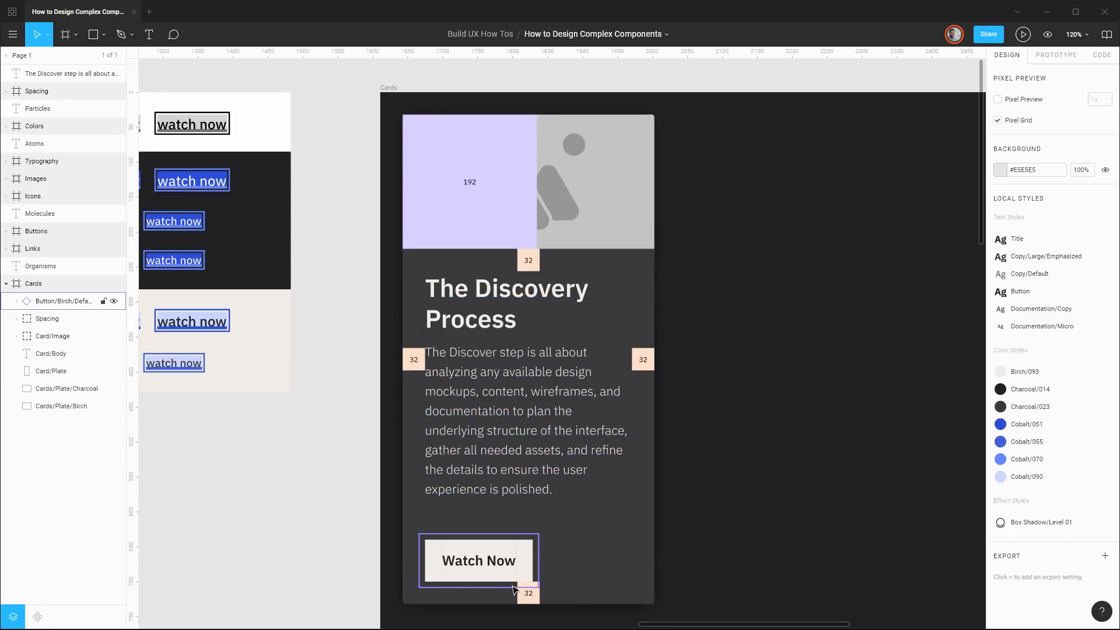
click(493, 555)
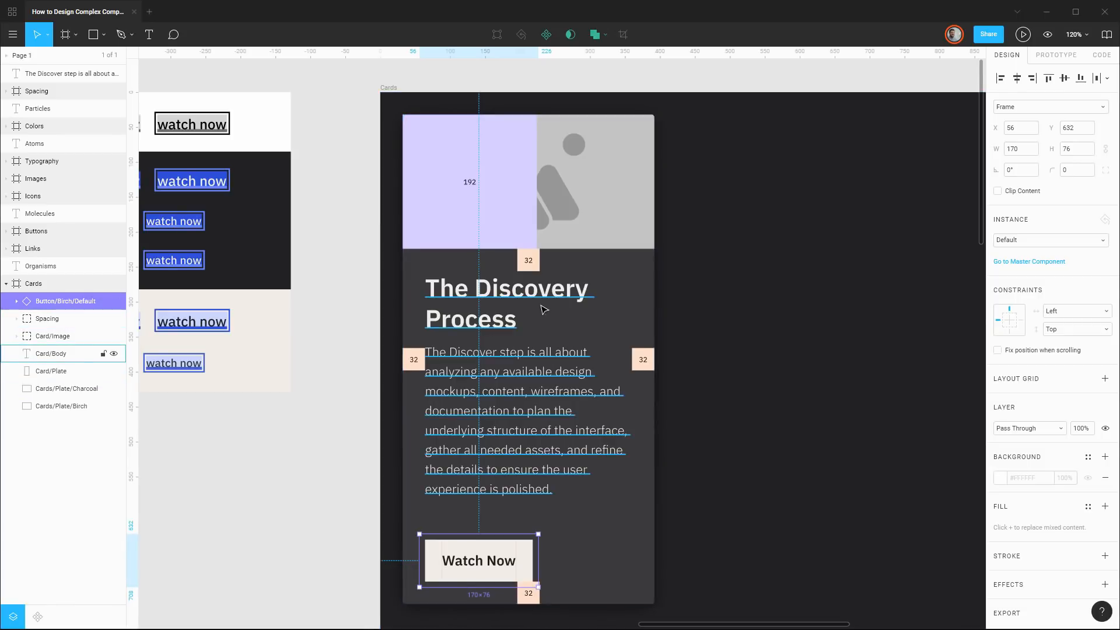
click(530, 263)
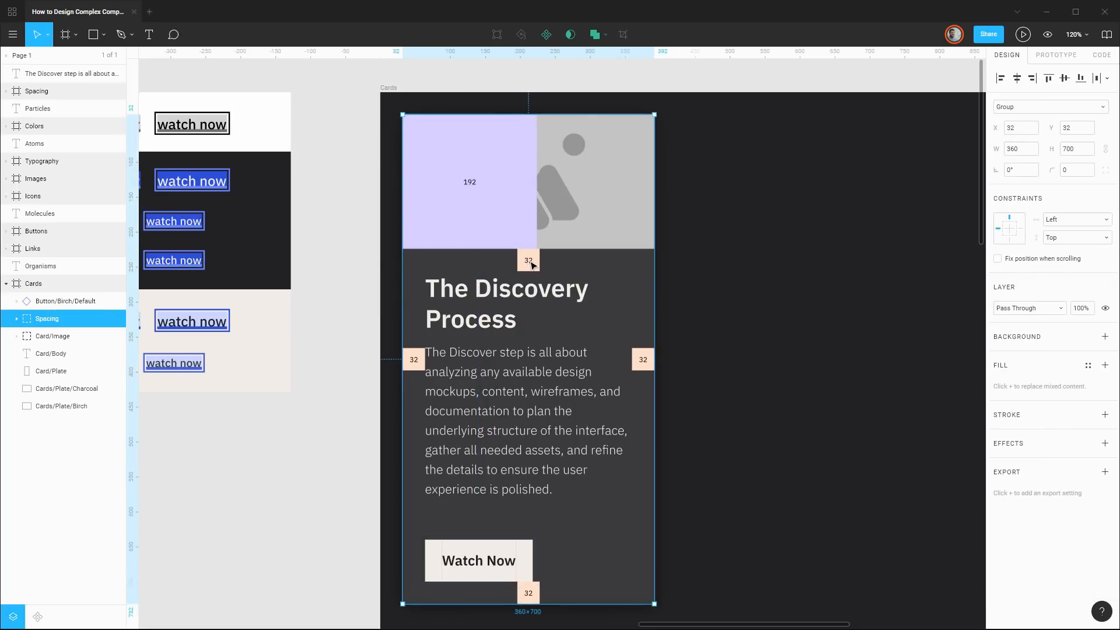
click(531, 264)
drag(533, 262, 543, 515)
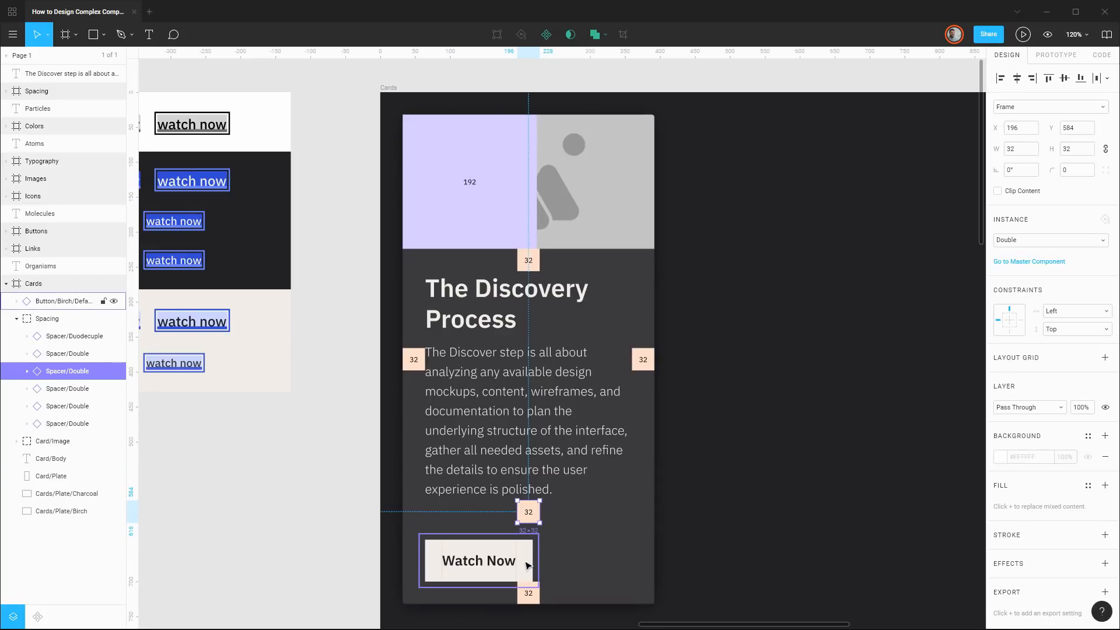
Move the button up to Y 608 so its visible plate meets the lower edge of the spacer under the body text
click(528, 565)
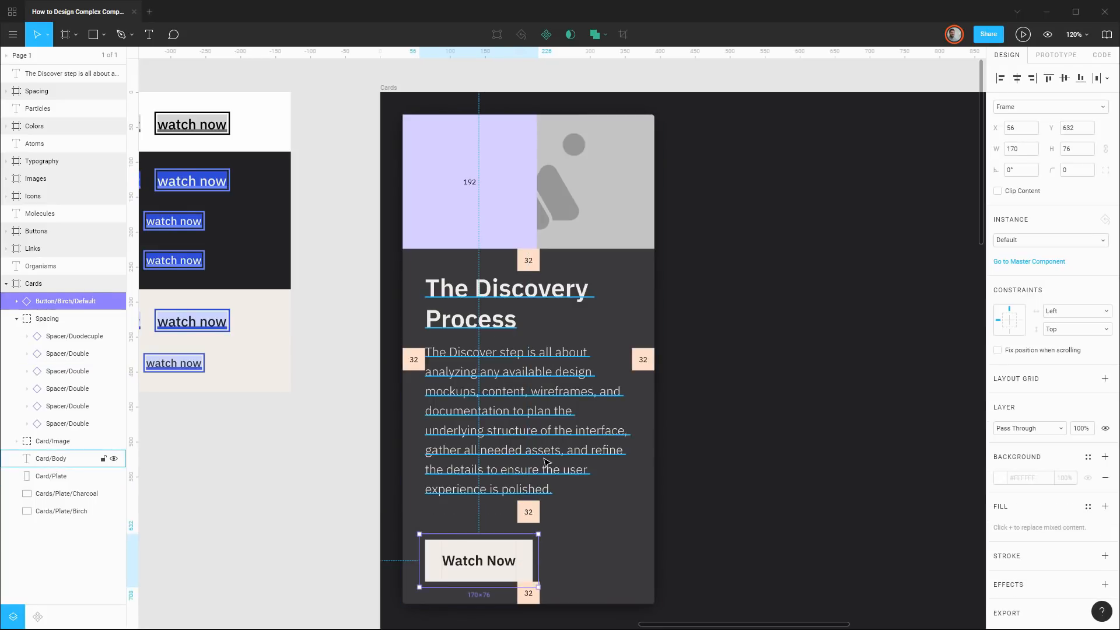
scroll(534, 569, up, 5)
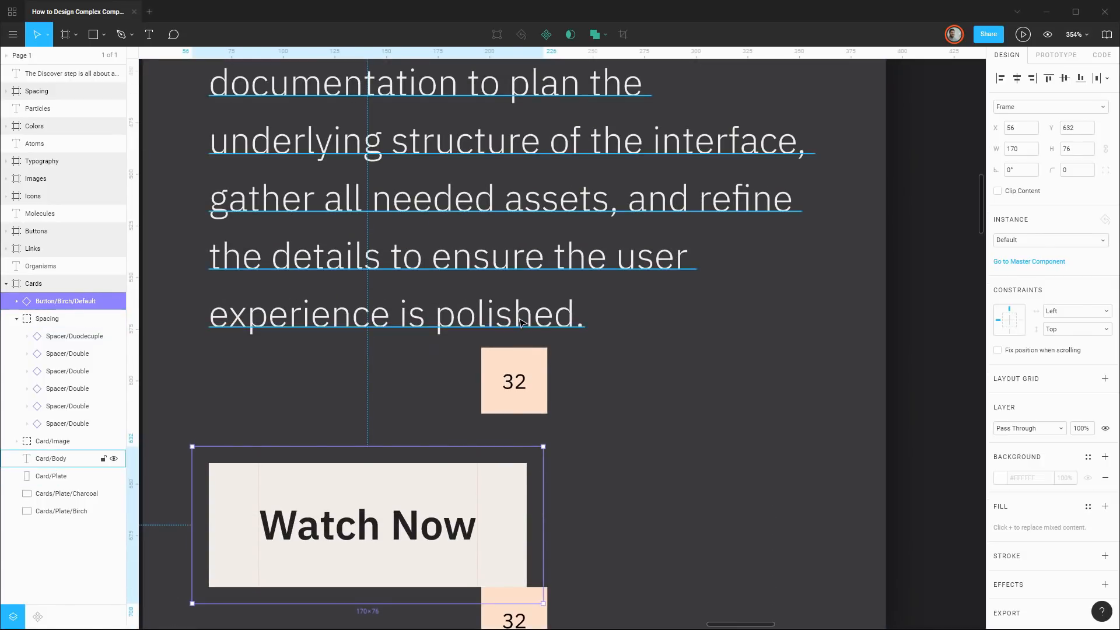
key(shift+Up)
key(shift+Up)
key(Up)
key(Up)
key(Up)
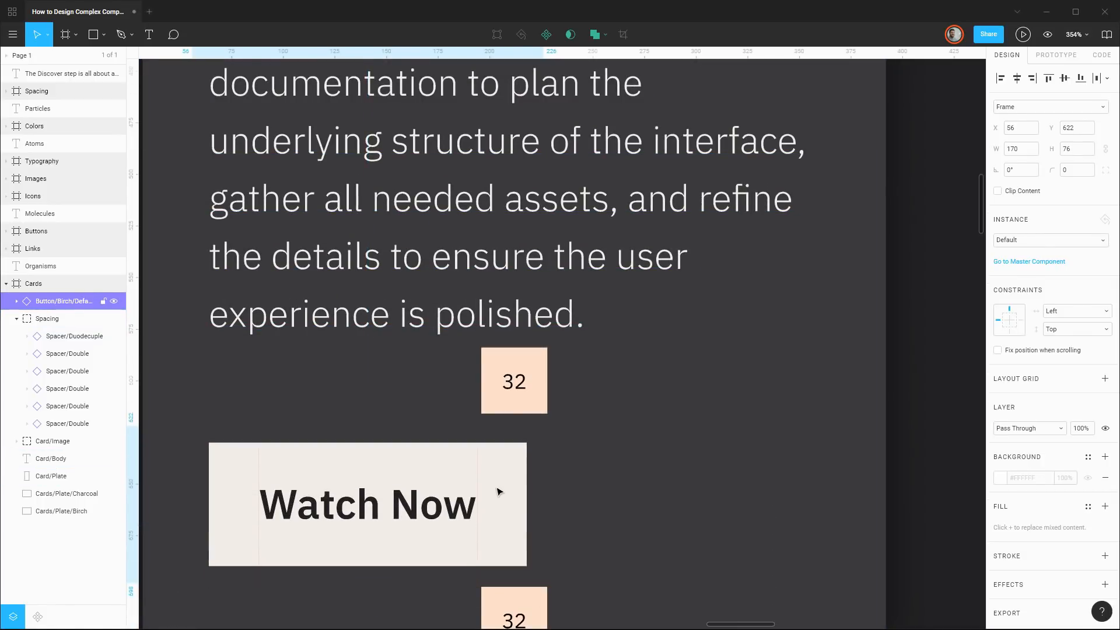
key(Up)
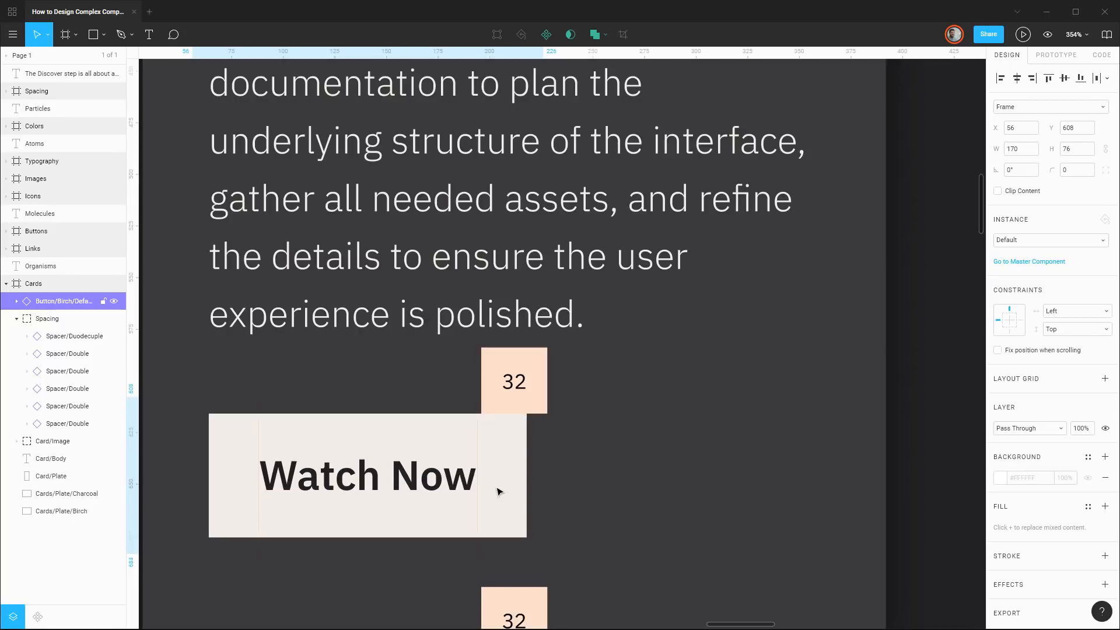
Shorten the Card/Plate layer to a height of 687
scroll(668, 448, down, 1)
scroll(668, 447, down, 3)
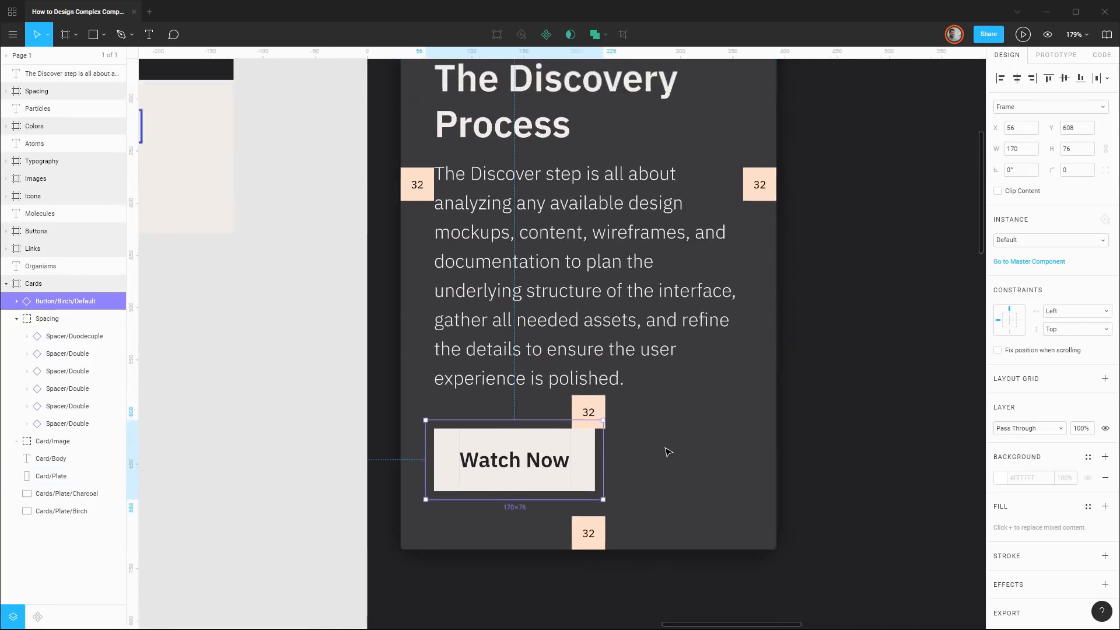
click(653, 482)
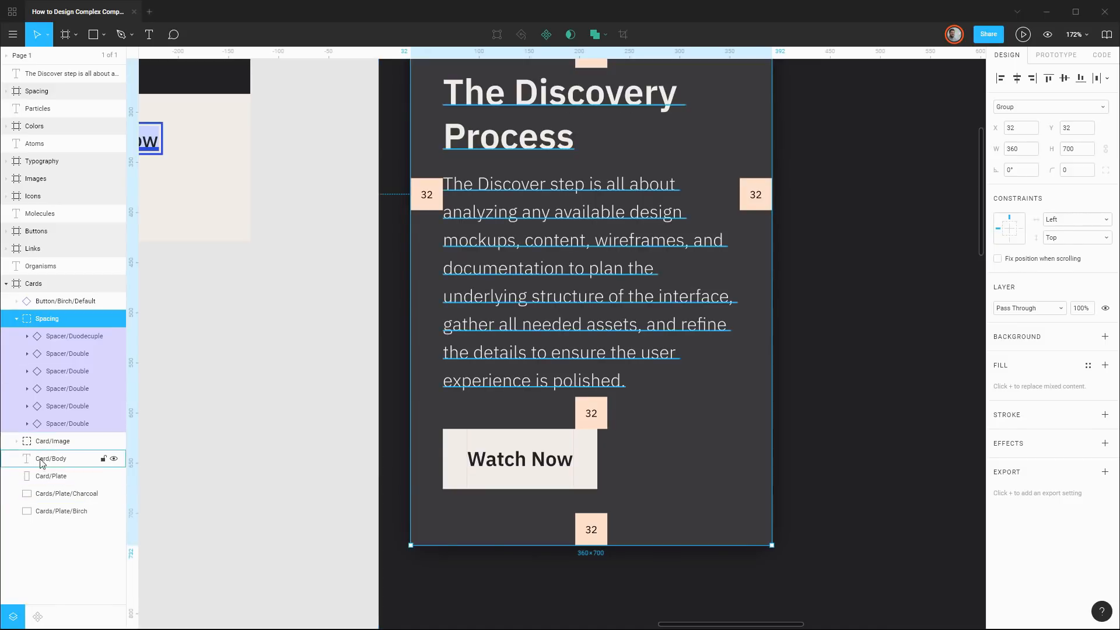
click(35, 476)
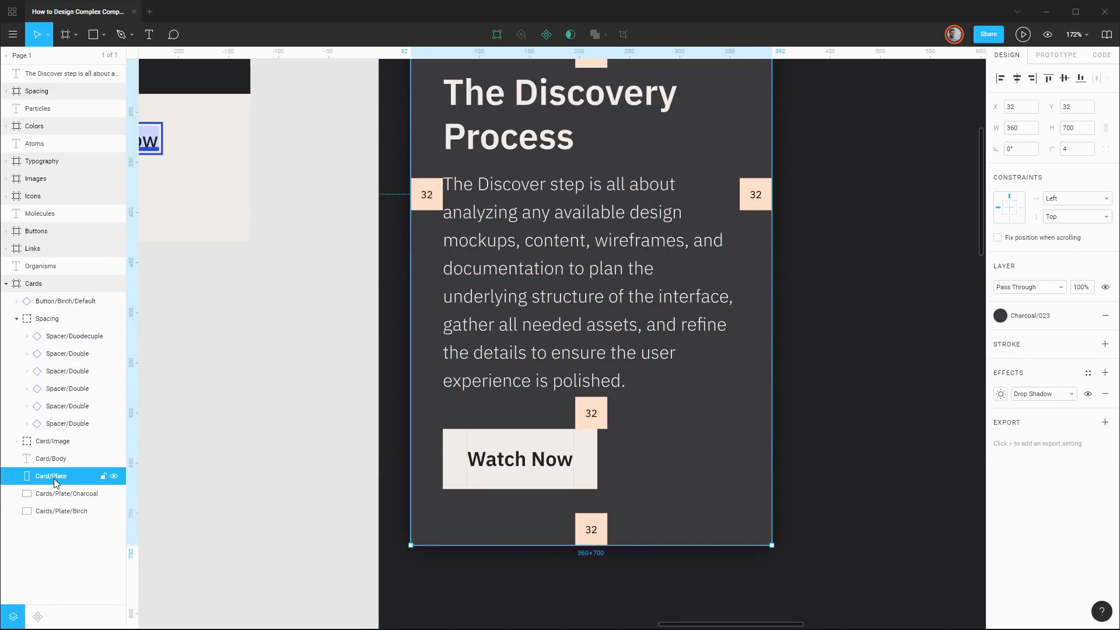
click(1086, 129)
text(688)
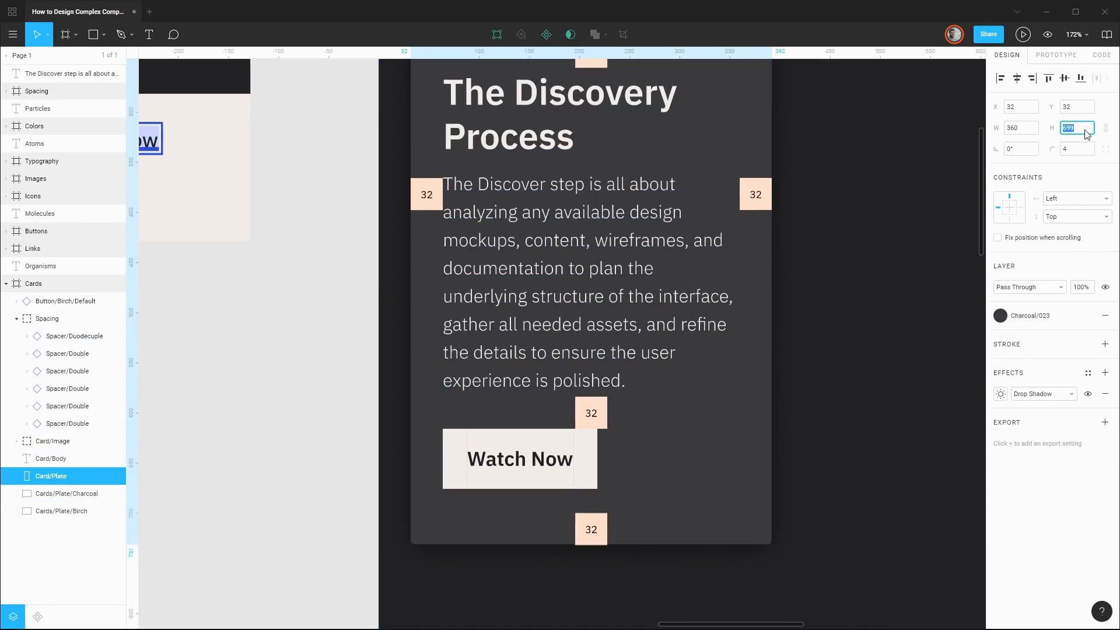
key(Return)
key(Down)
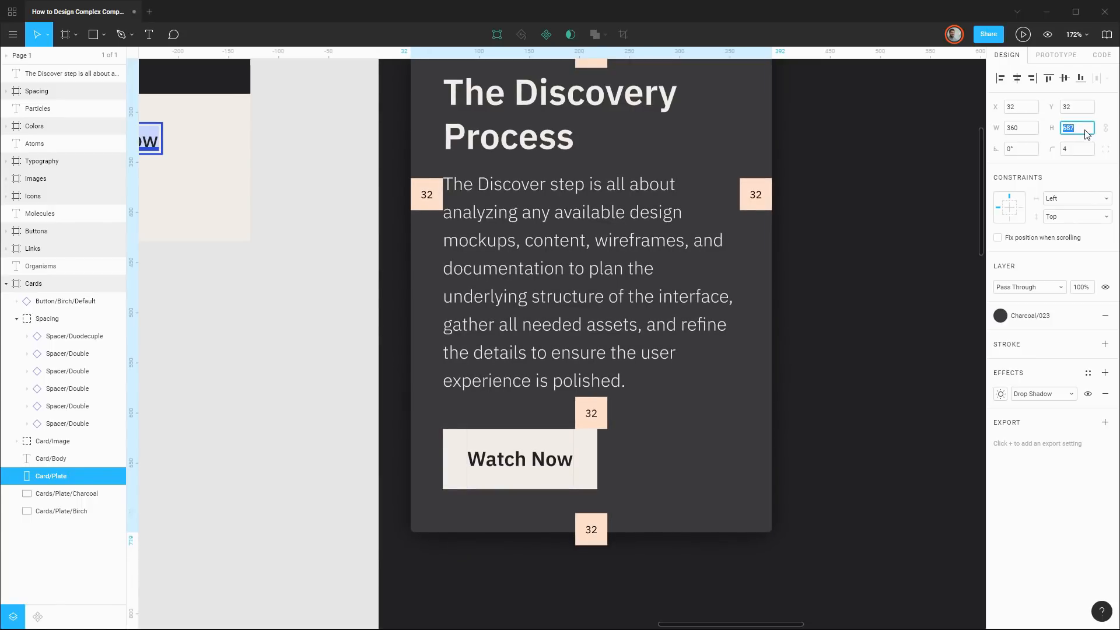
Move the lowest 32 spacer up so its upper edge meets the lower edge of the button's plate
click(595, 530)
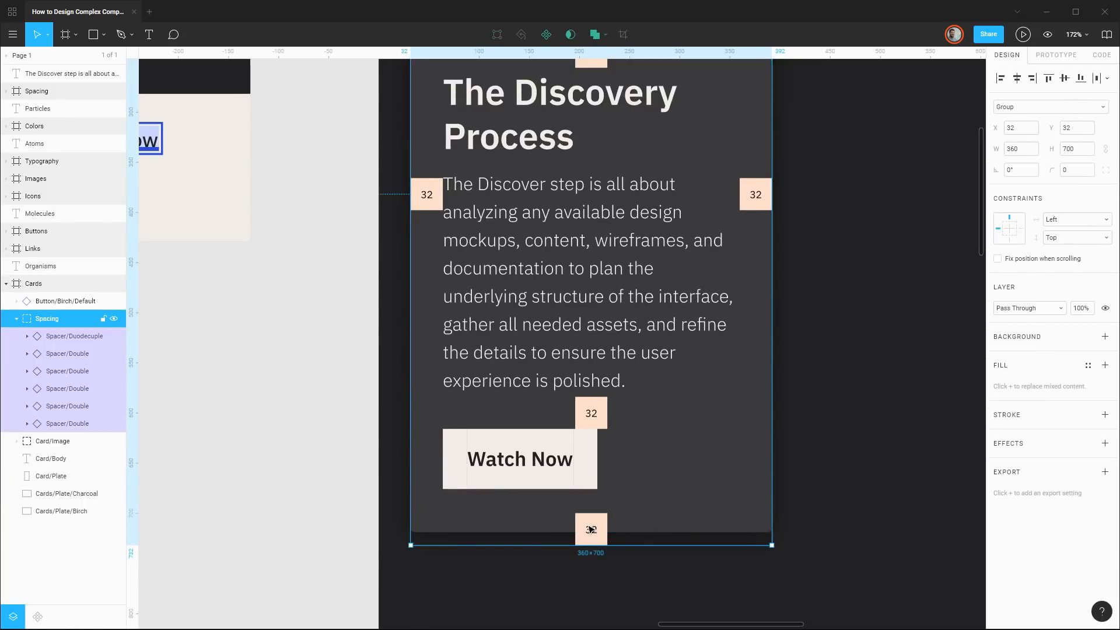
click(601, 532)
drag(596, 535, 600, 510)
Shorten the Card/Plate layer to a height of 676 so it ends at the lower edge of the bottom spacer
click(655, 495)
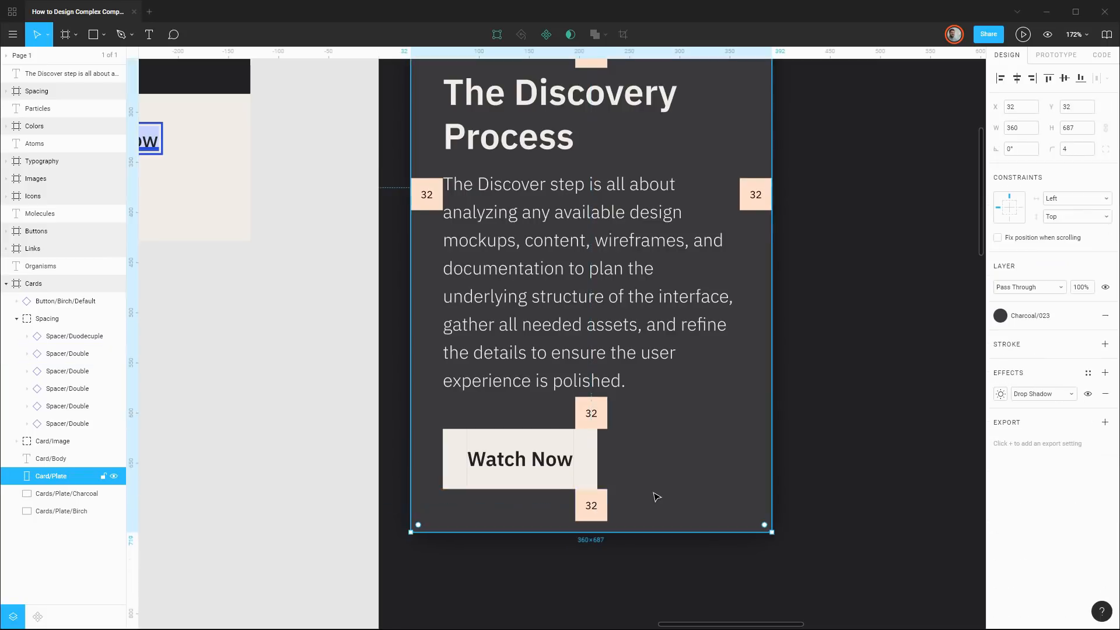
click(1088, 129)
text(683)
key(Return)
key(Down)
key(Down)
key(Down)
key(Down)
key(Down)
key(Down)
key(Down)
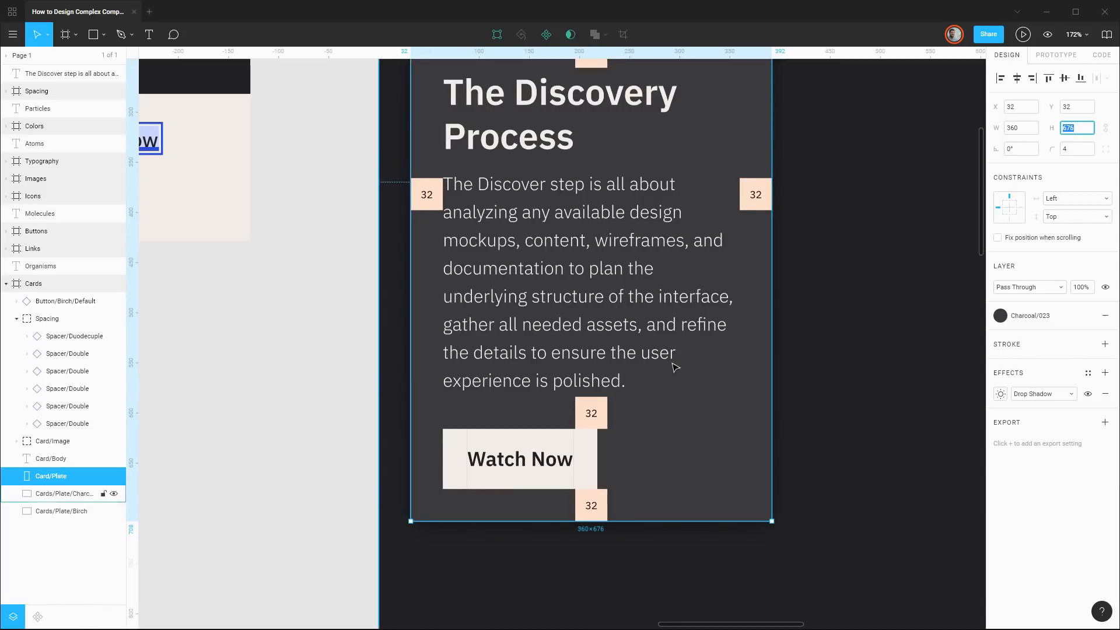
scroll(630, 545, up, 8)
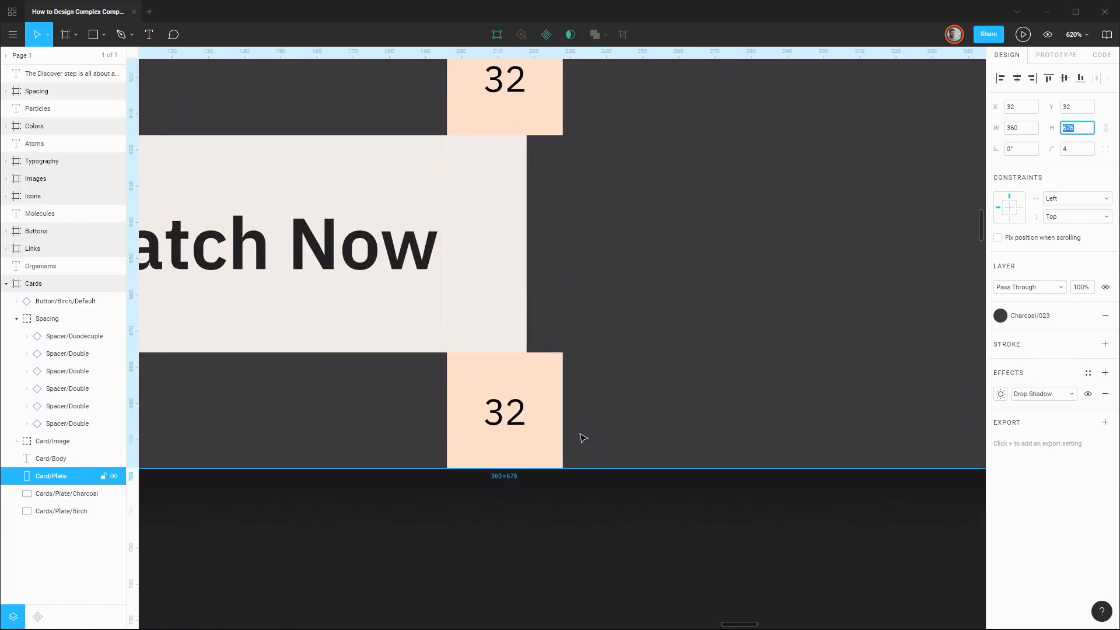
scroll(581, 443, down, 8)
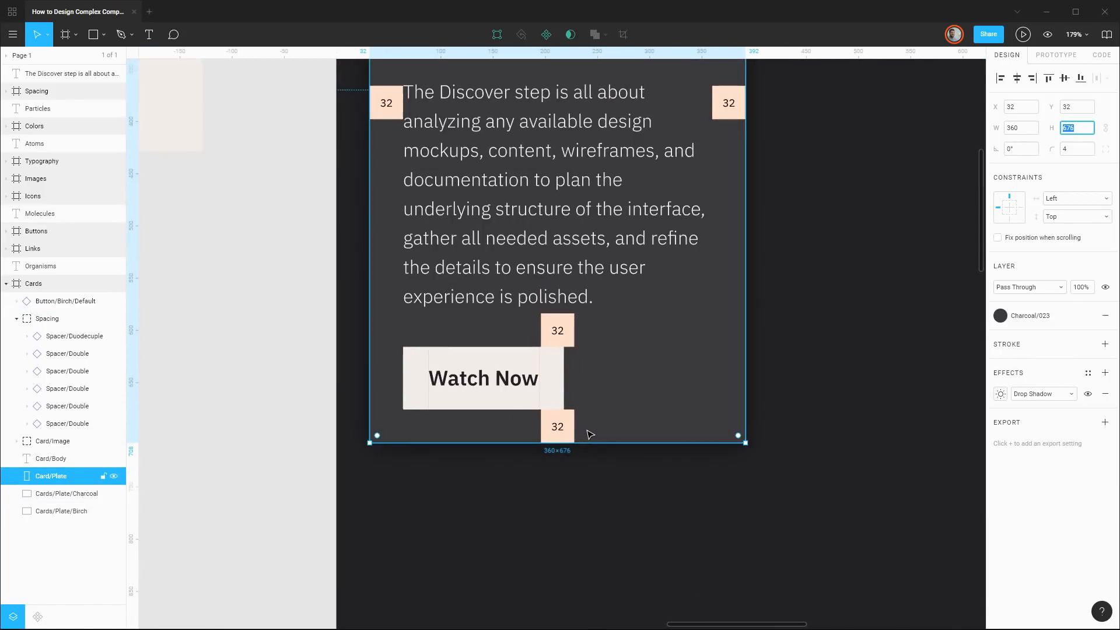
Reorder the Button/Birch/Default layer to sit directly above Card/Plate and rename it Card/Button
scroll(620, 425, up, 3)
scroll(620, 426, down, 2)
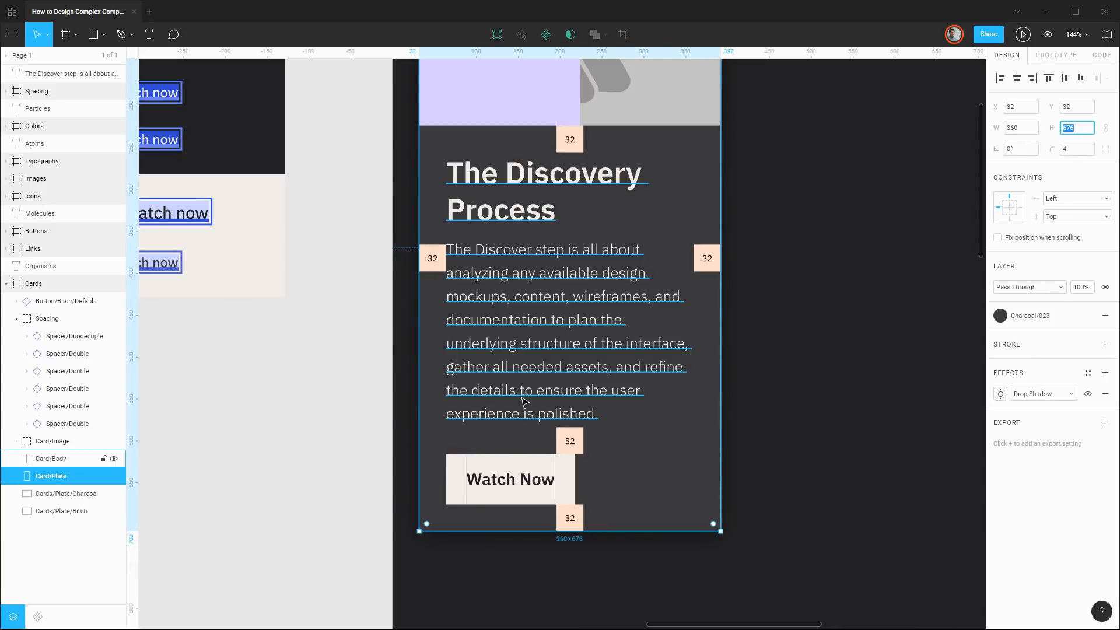
scroll(633, 414, down, 3)
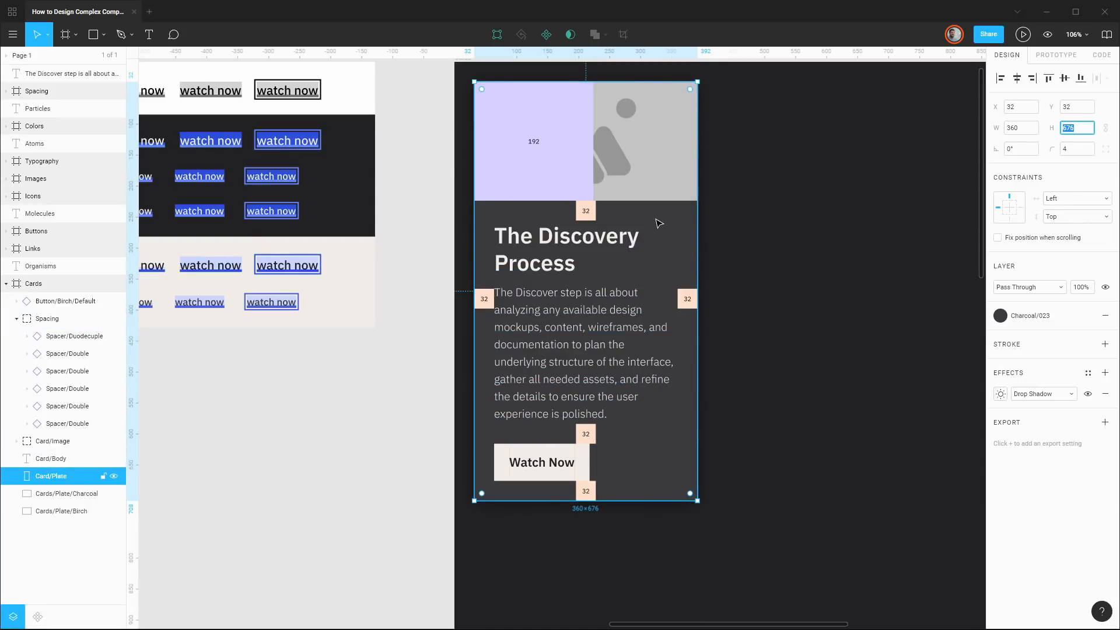
click(58, 302)
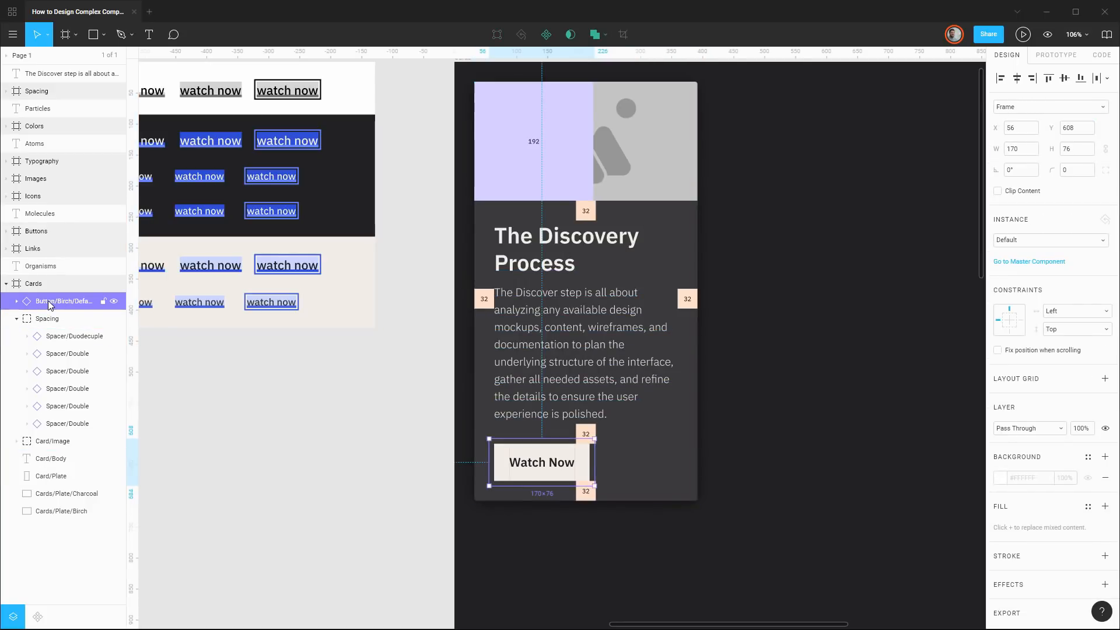
drag(50, 304, 64, 476)
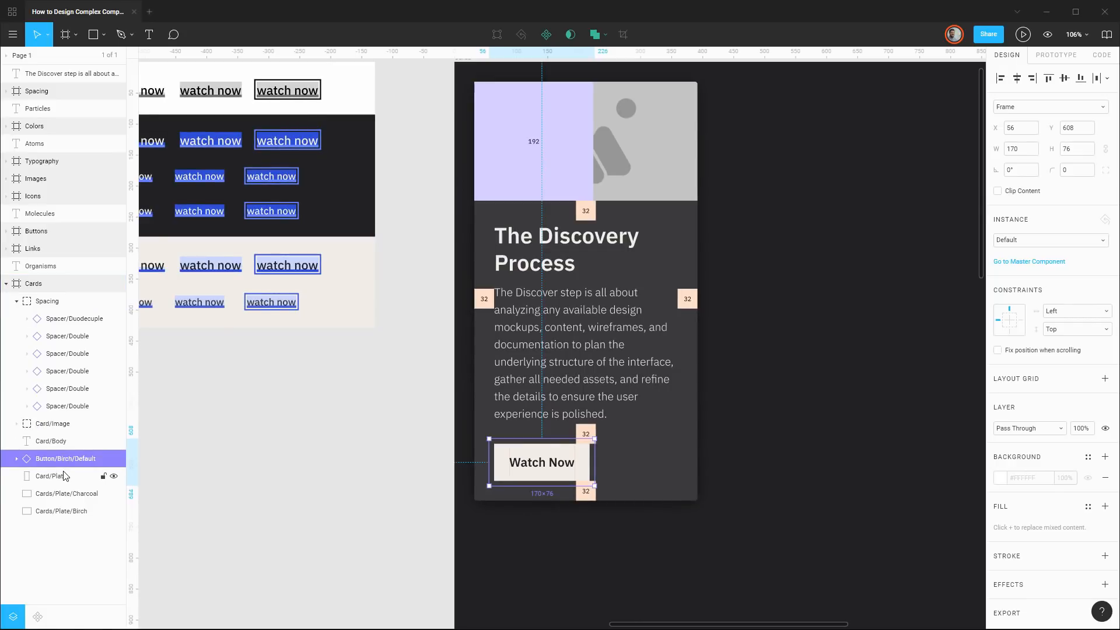
key(ctrl+r)
text(Ca)
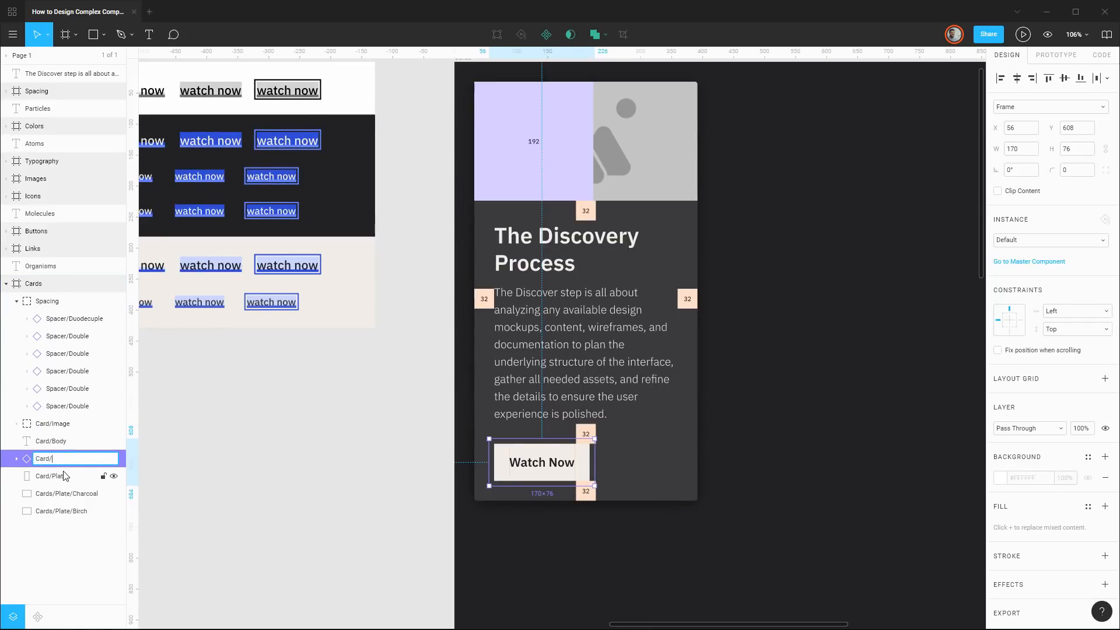
key(Return)
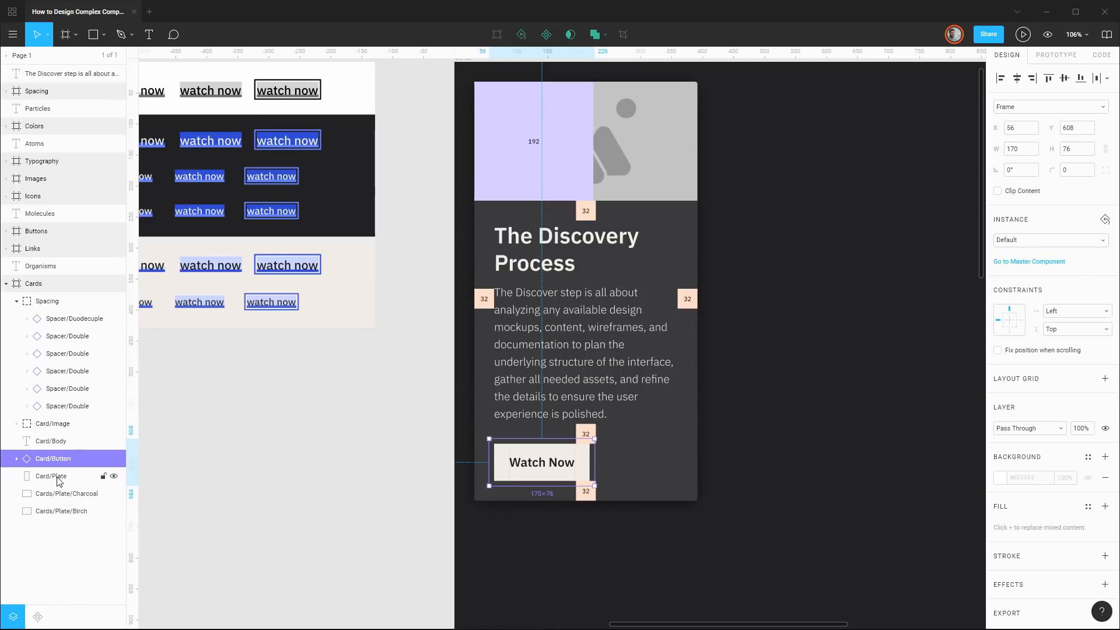
Collapse the Spacing group and create one component from the Spacing, Card/Image, Card/Body, Card/Button and Card/Plate layers
click(59, 479)
click(17, 301)
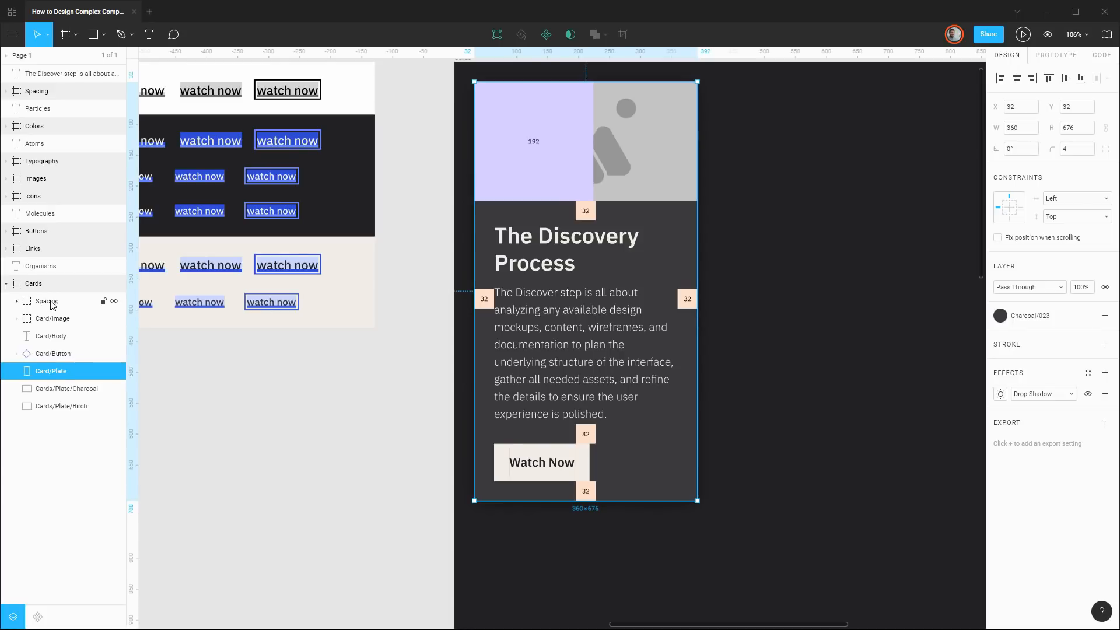
shift+click(51, 304)
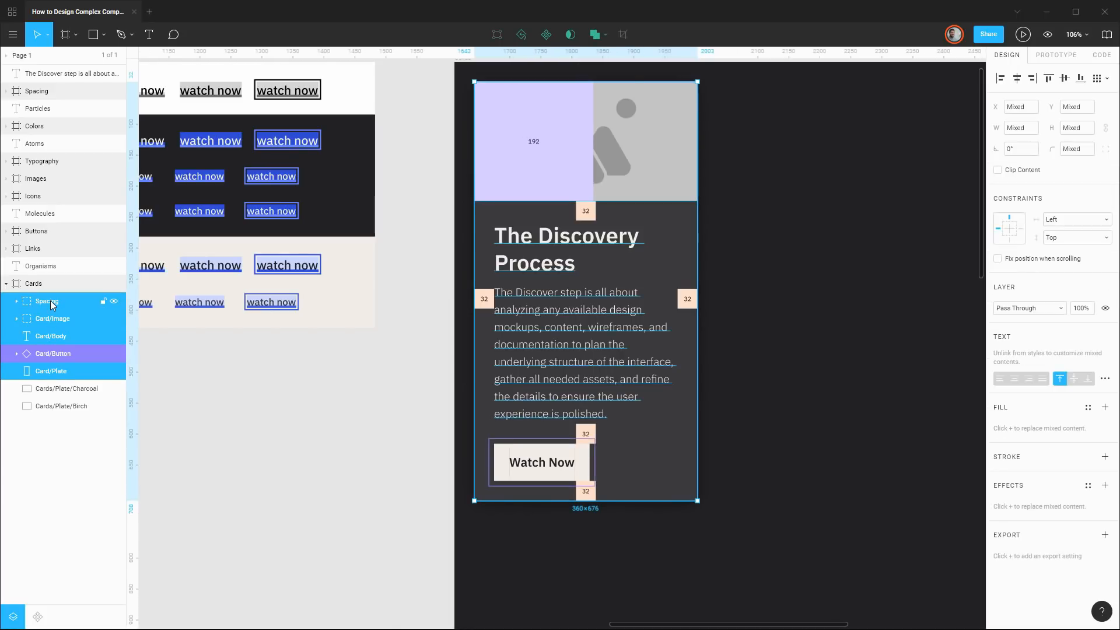
right_click(54, 356)
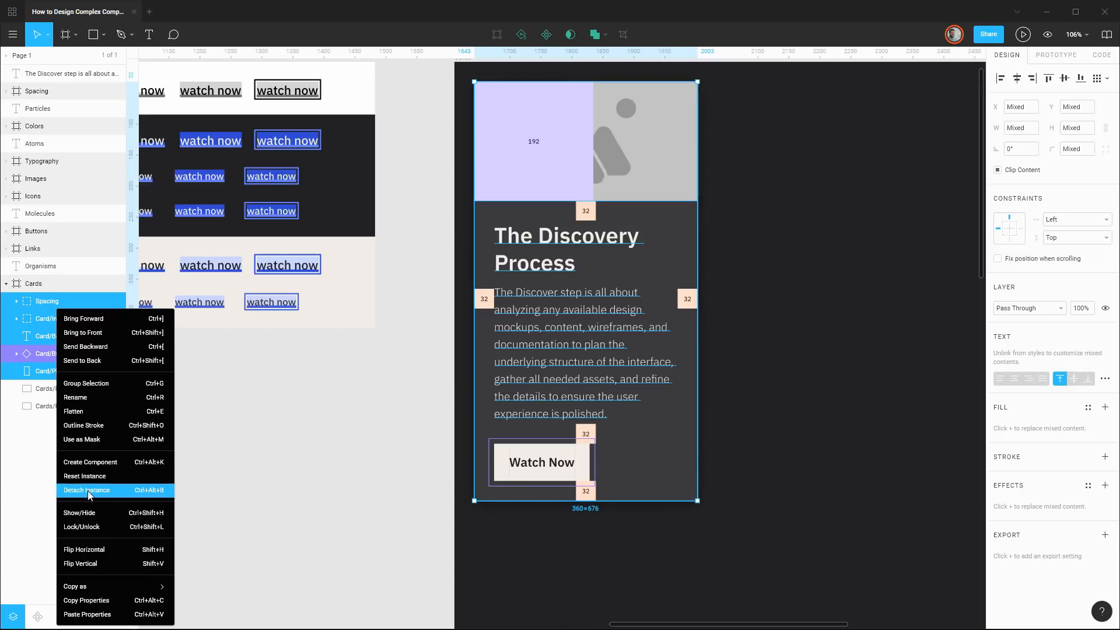
click(97, 464)
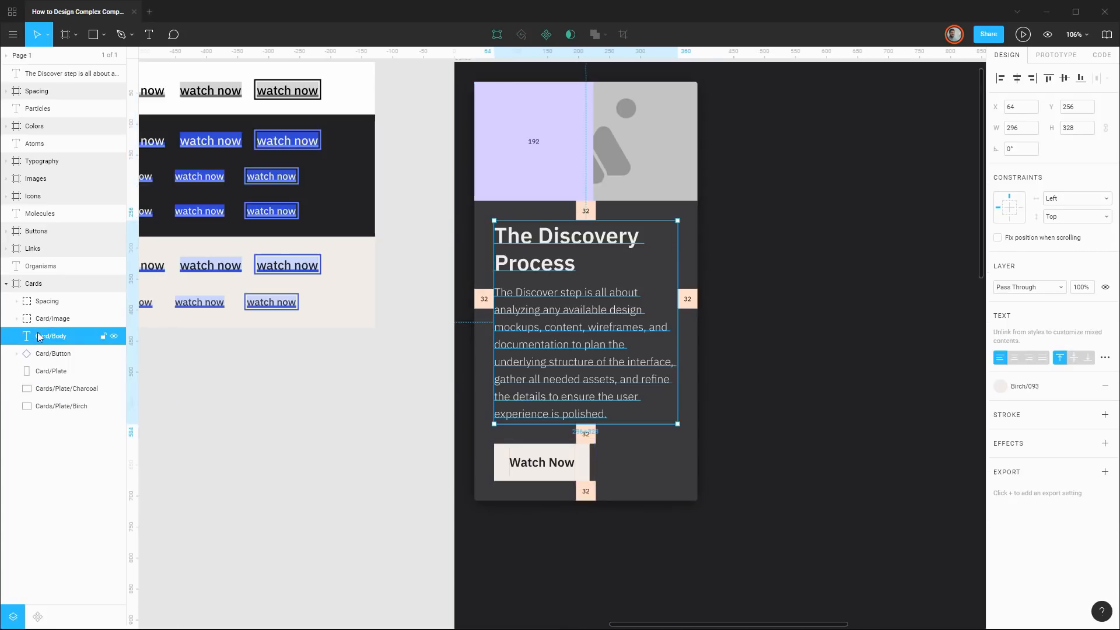
shift+click(58, 376)
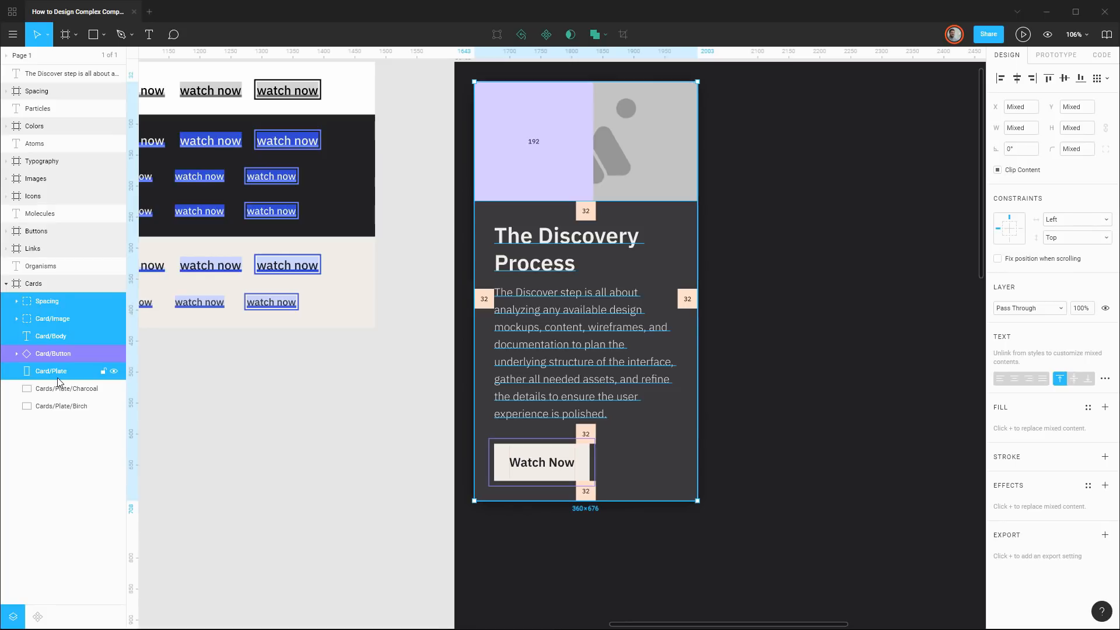
key(ctrl+alt+k)
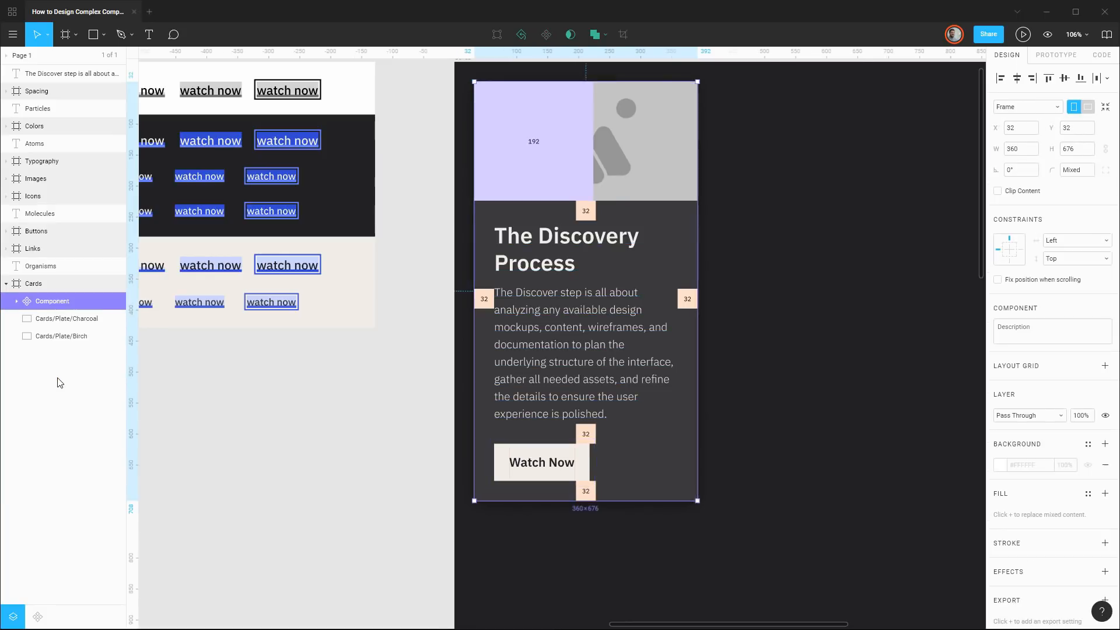
Rename the new card component as Card/Primitive
key(ctrl+r)
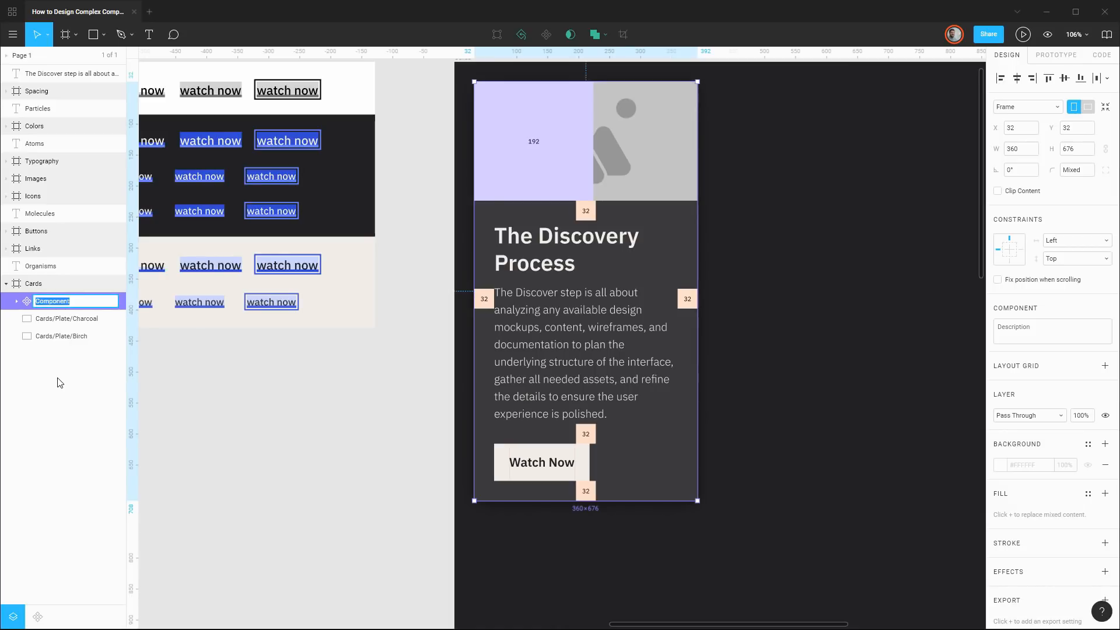
text(Card/Primitive)
key(Return)
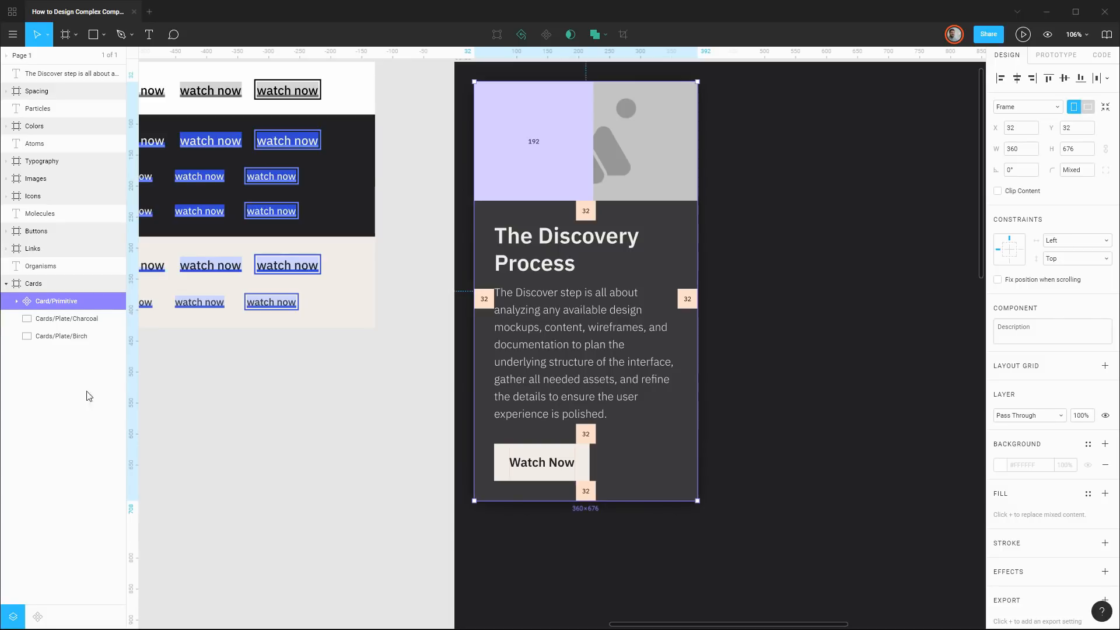
Add a column layout grid to Card/Primitive with count 1, gutter 0, margin 32 and 50% colour opacity
click(1107, 370)
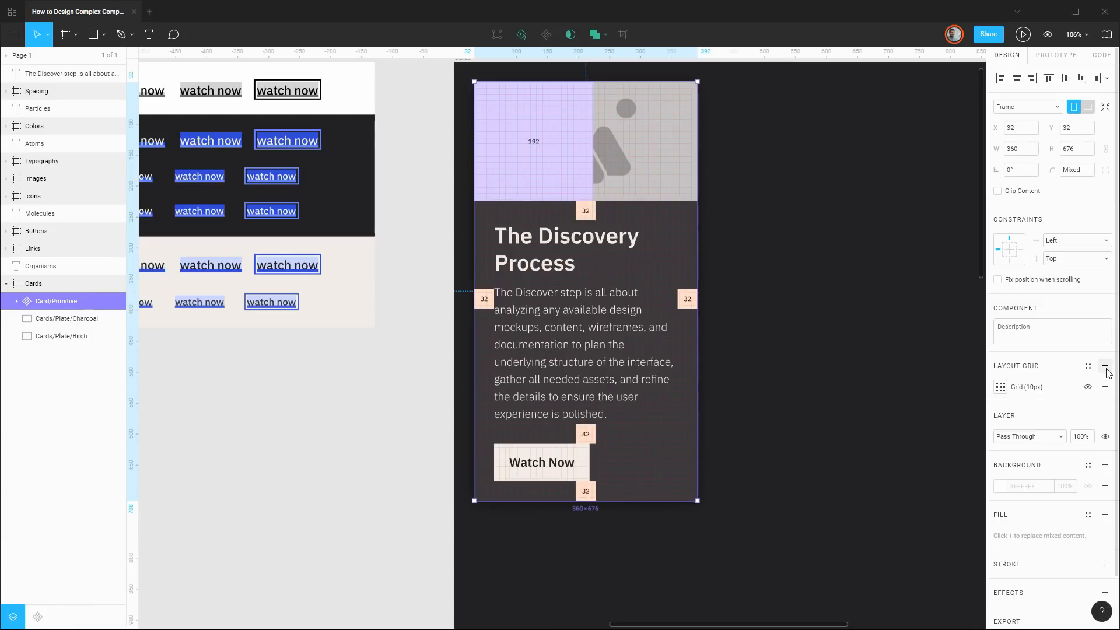
click(1001, 387)
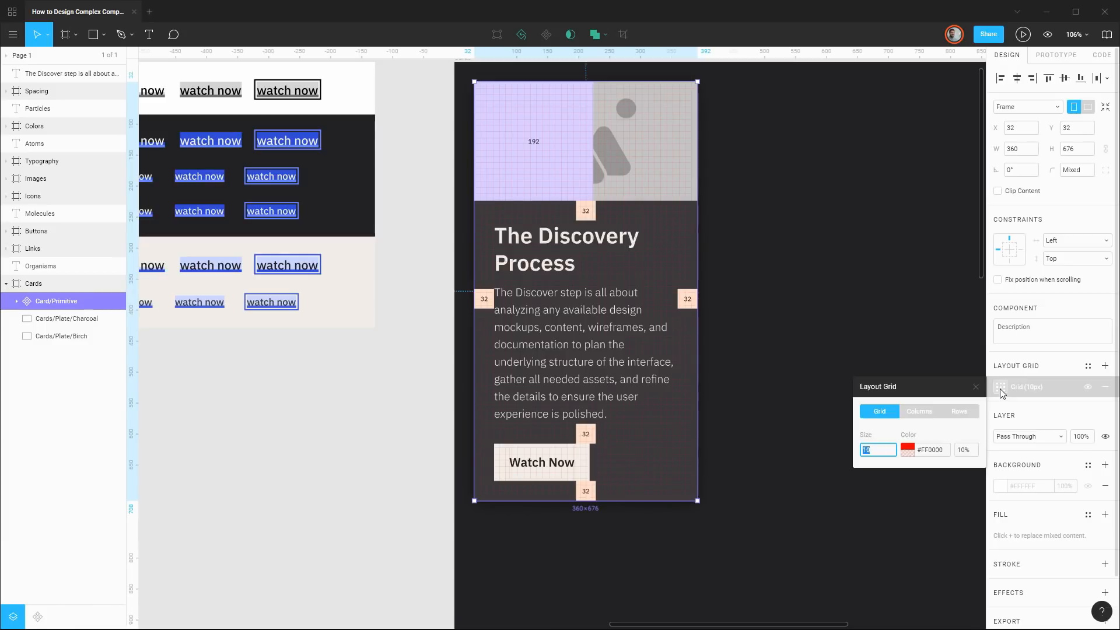
click(918, 411)
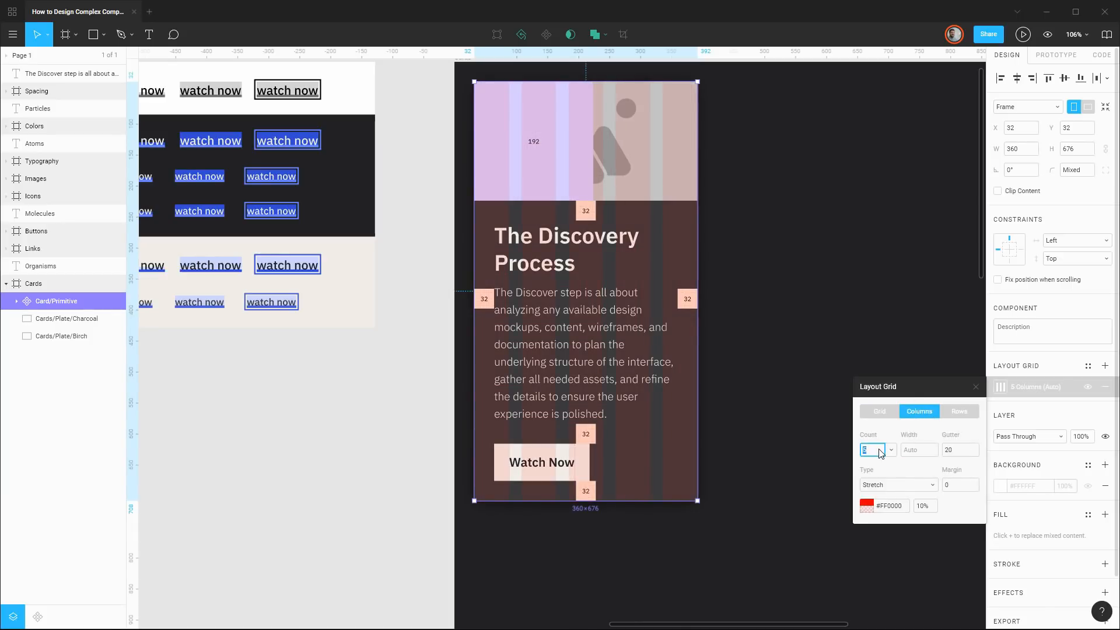
text(1)
click(962, 454)
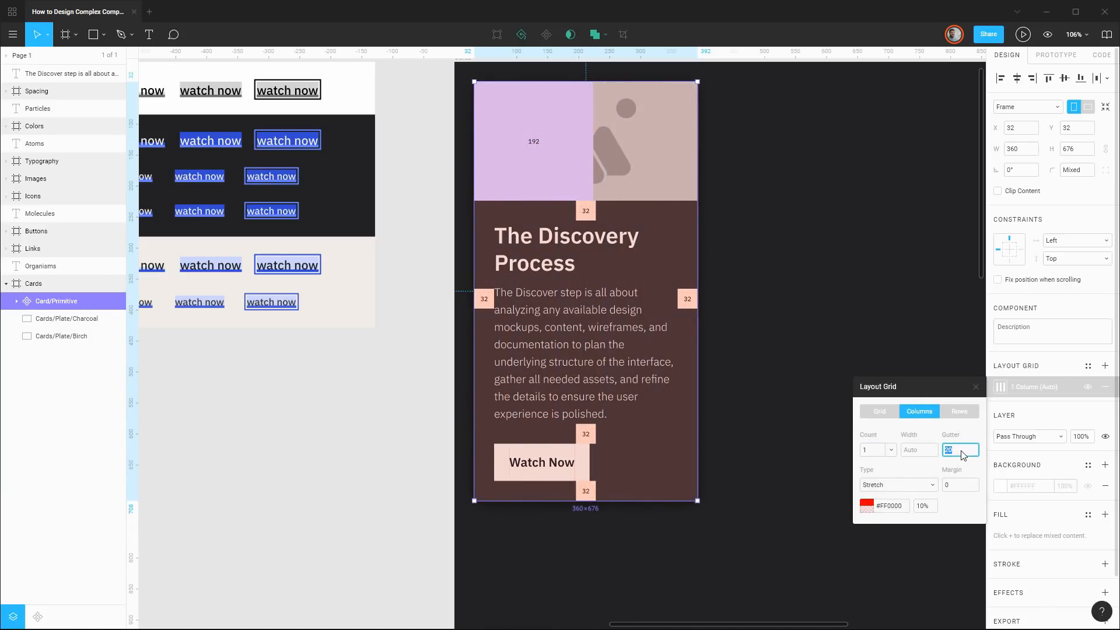
text(0)
click(962, 489)
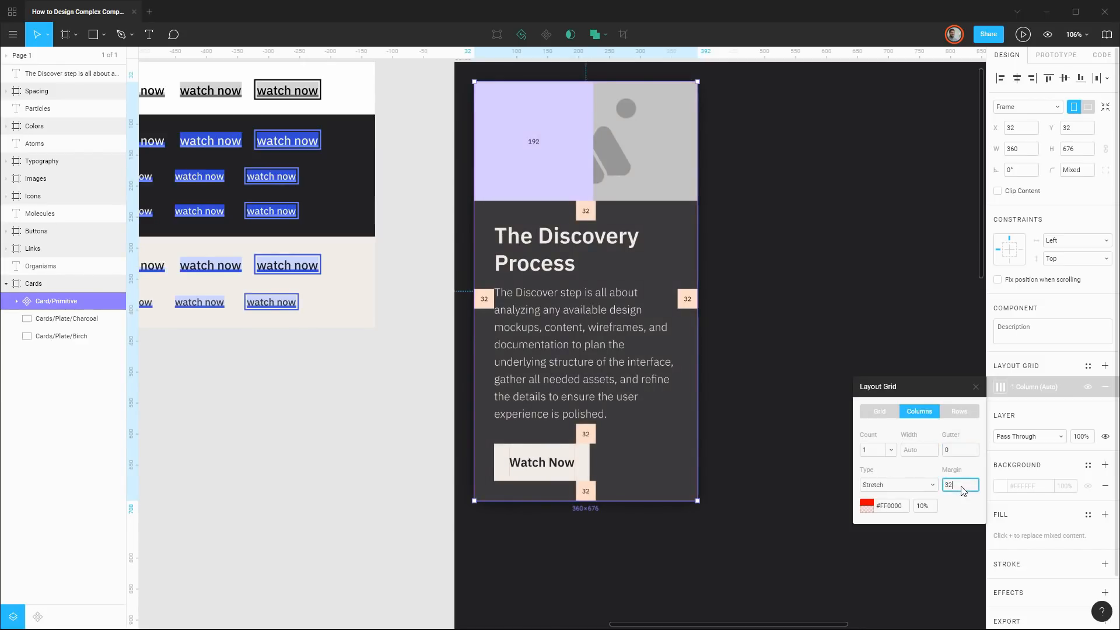
key(Return)
text(50)
key(Return)
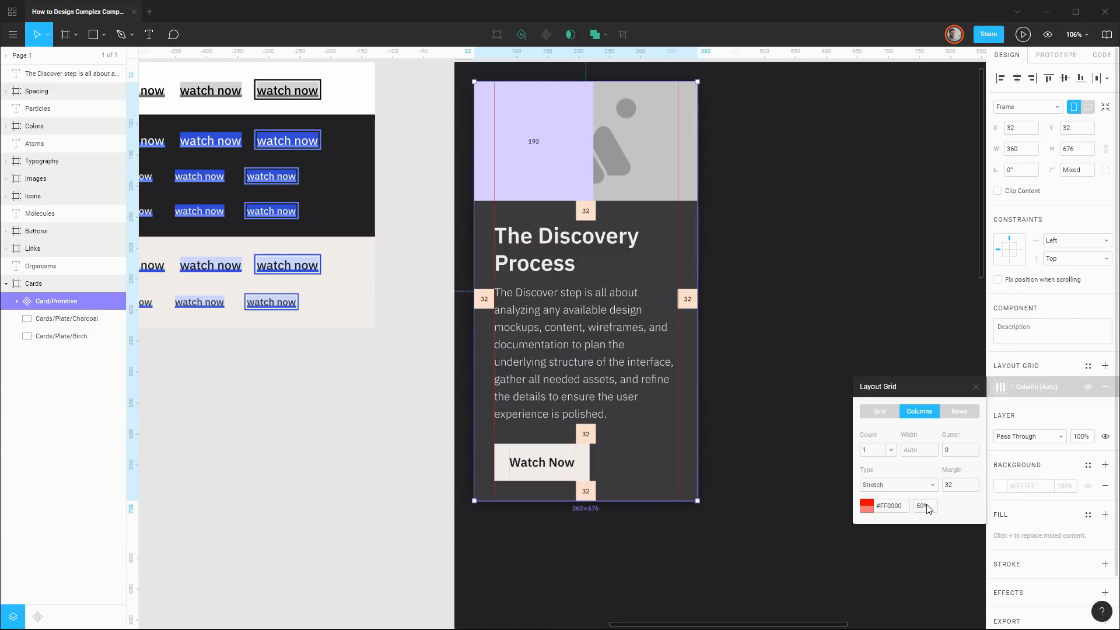
click(1039, 395)
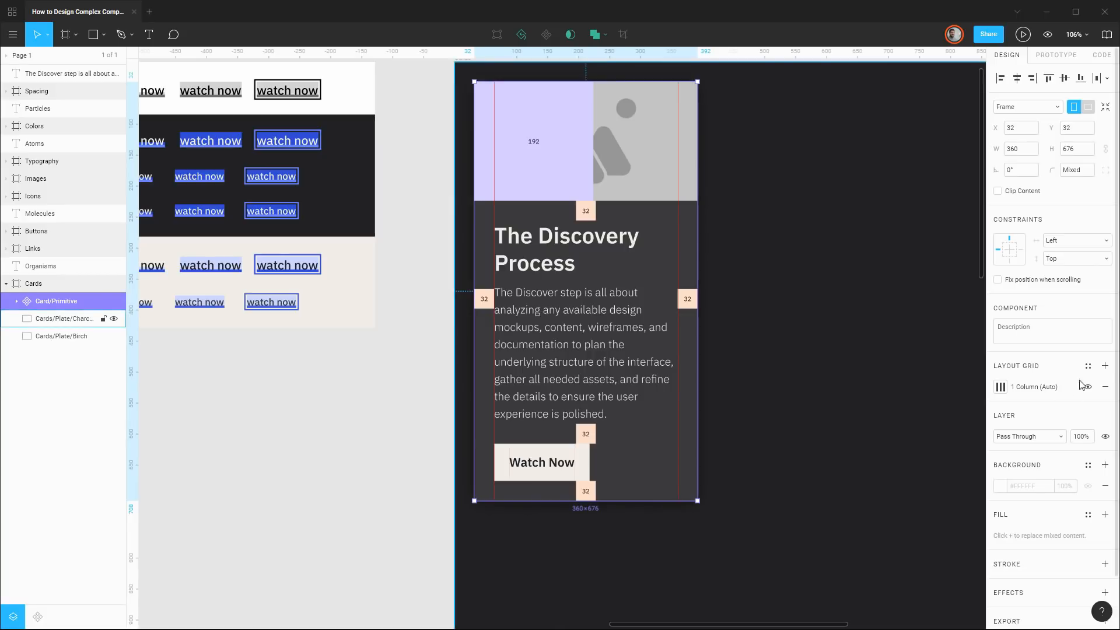
Add a row layout grid below the column grid with count 1, gutter 0, margin 32 and 50% colour opacity
click(1105, 366)
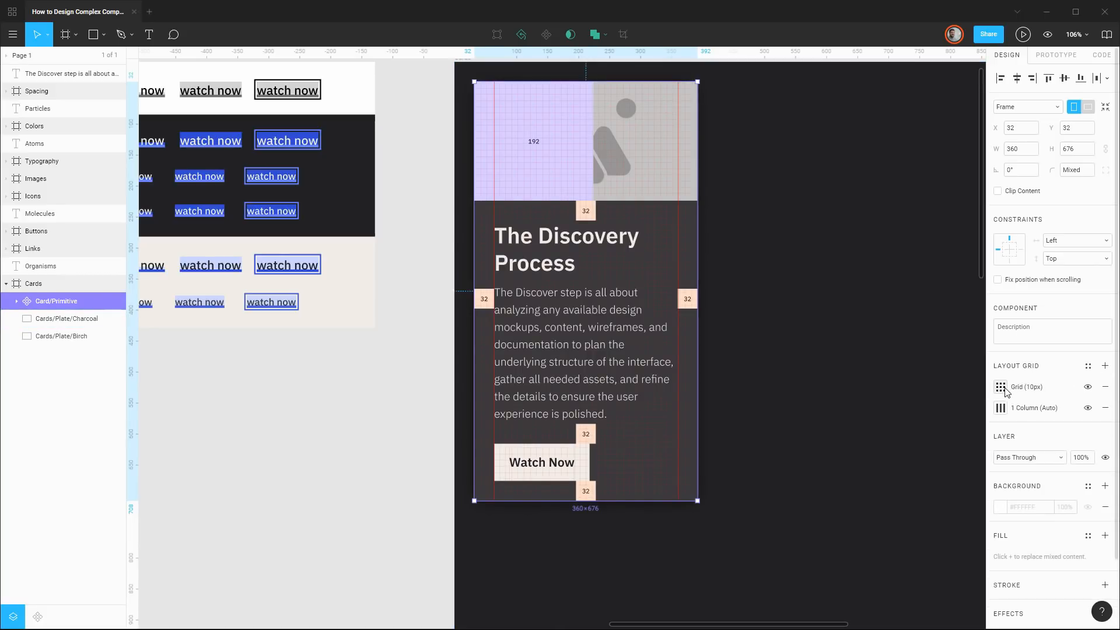
drag(1063, 386, 1064, 423)
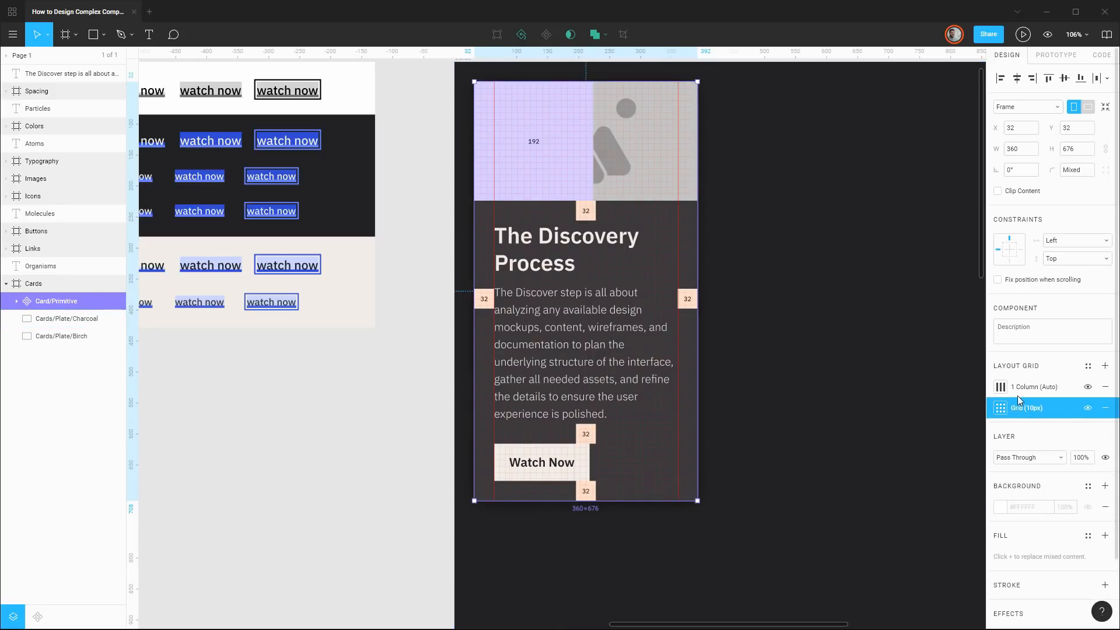
click(1003, 407)
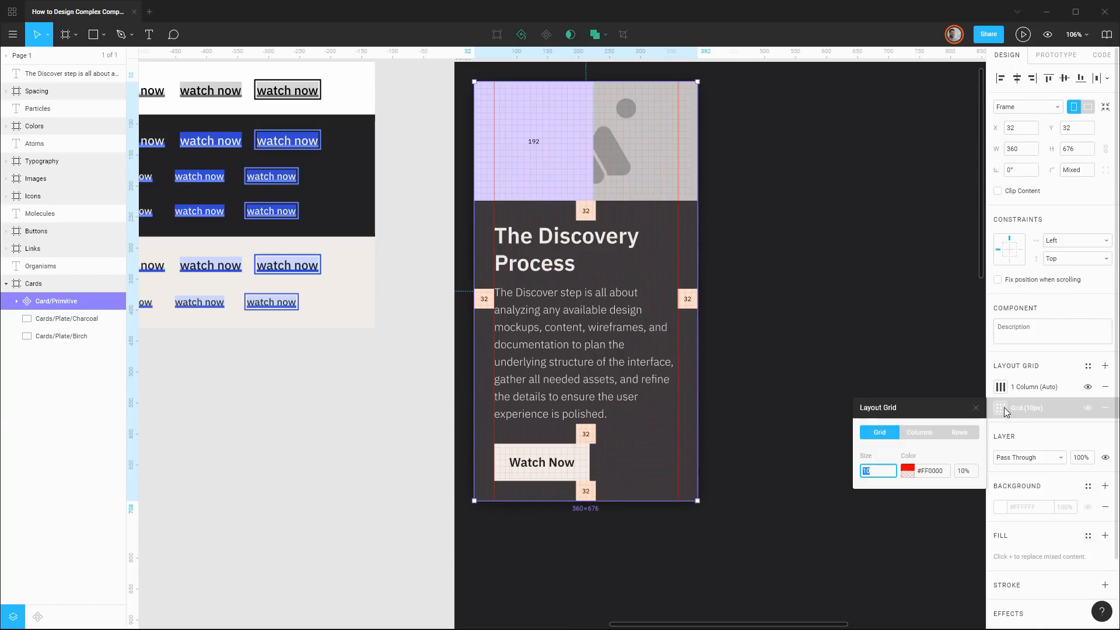
click(961, 432)
text(1)
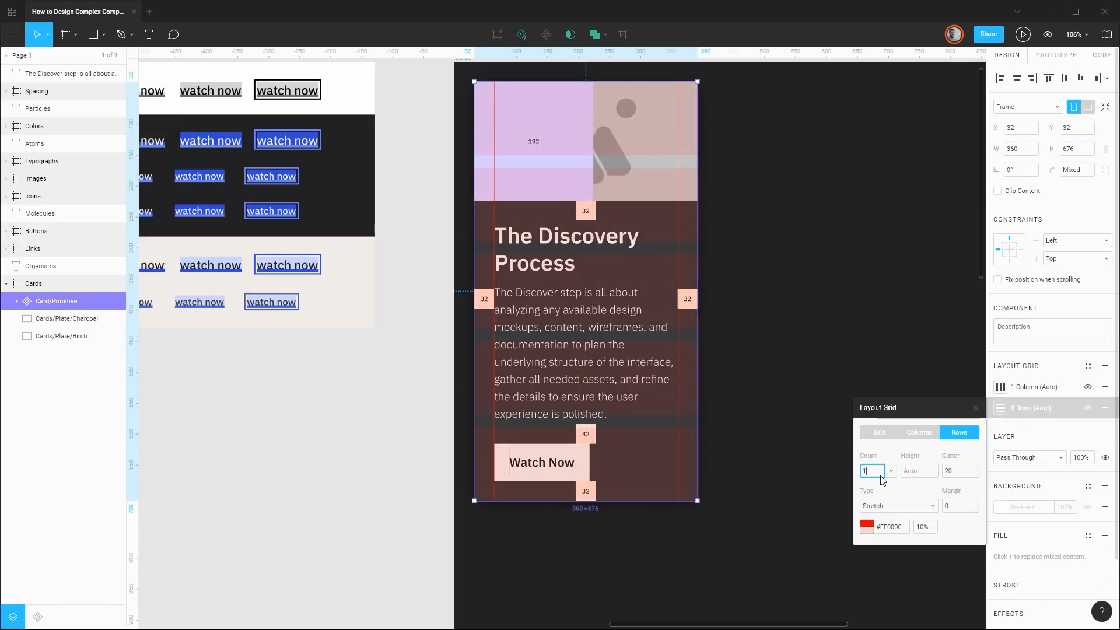
click(955, 473)
text(0)
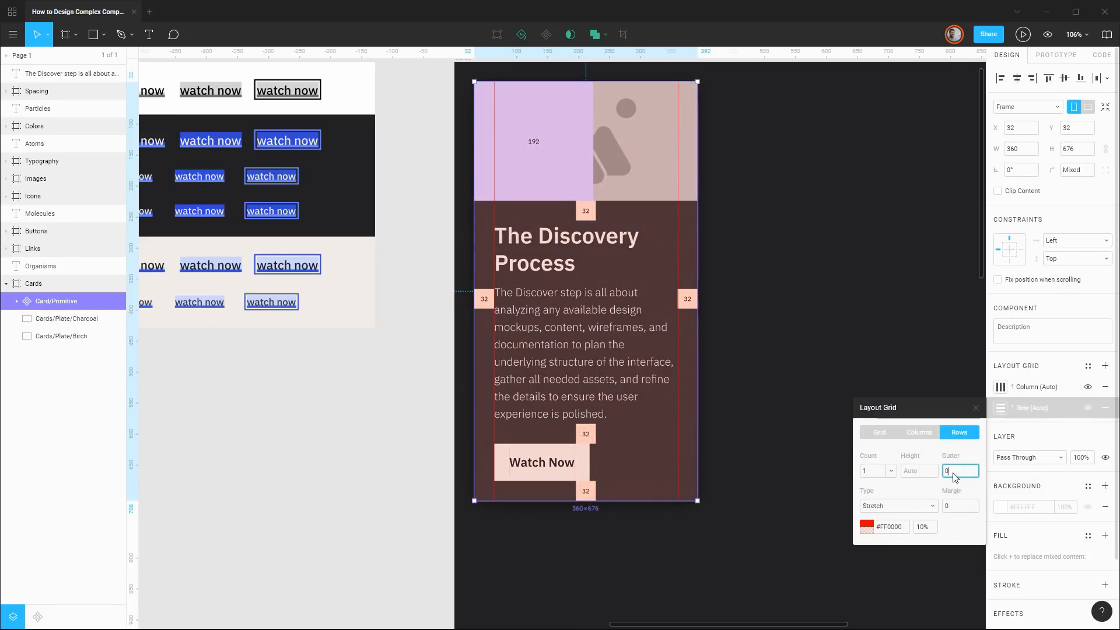
click(966, 508)
text(32)
click(957, 528)
click(934, 531)
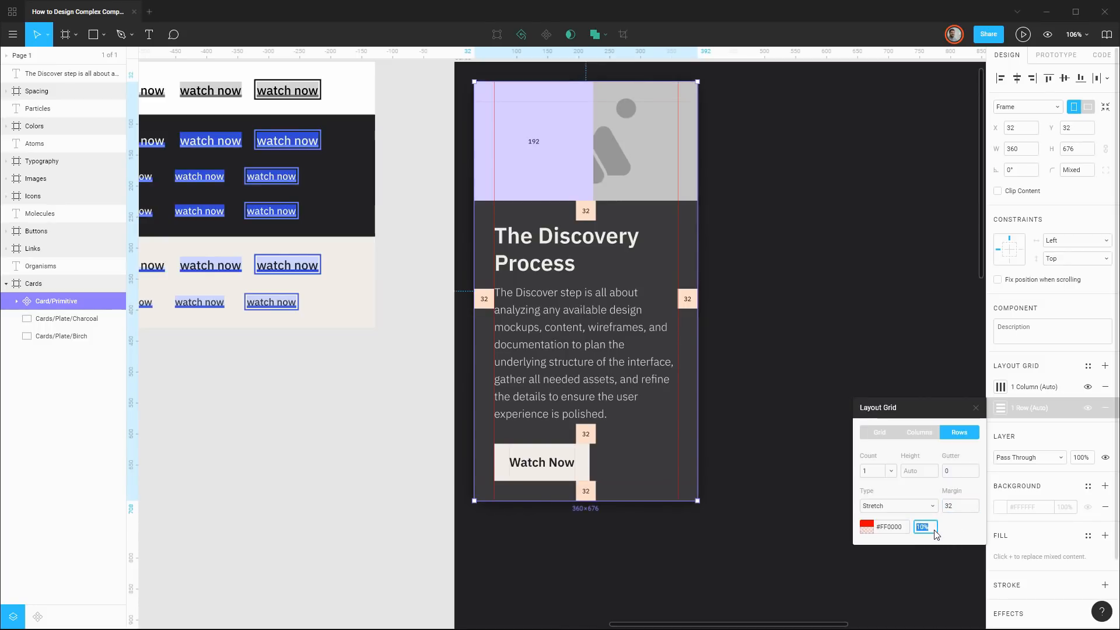
text(50)
key(Return)
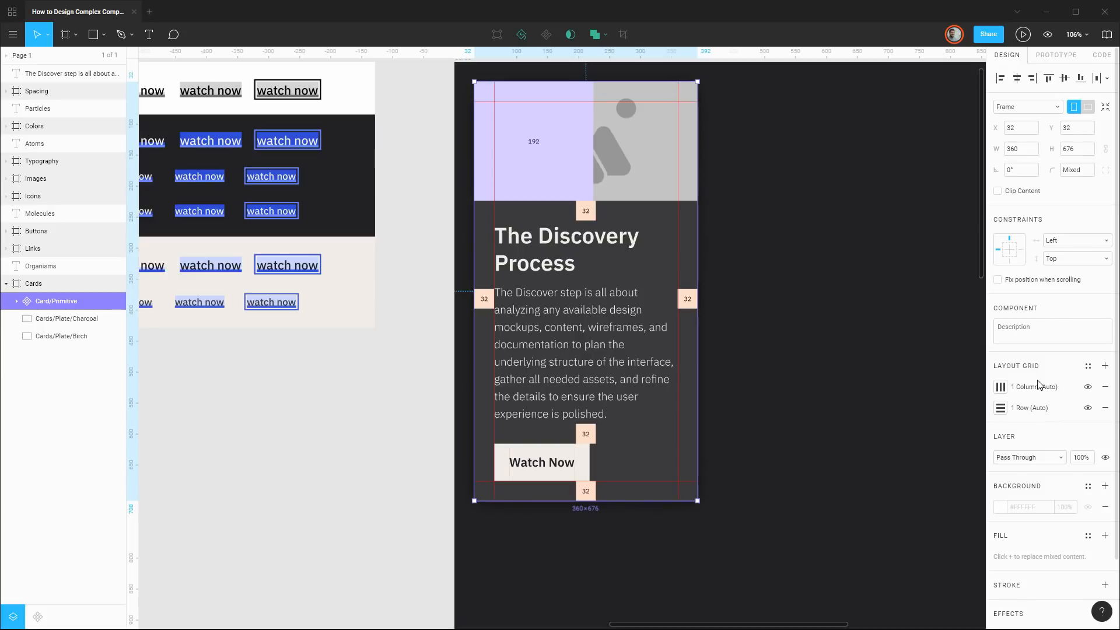
Add another layout grid to Card/Primitive, placed last below the column and row grids, and open its settings
click(1105, 366)
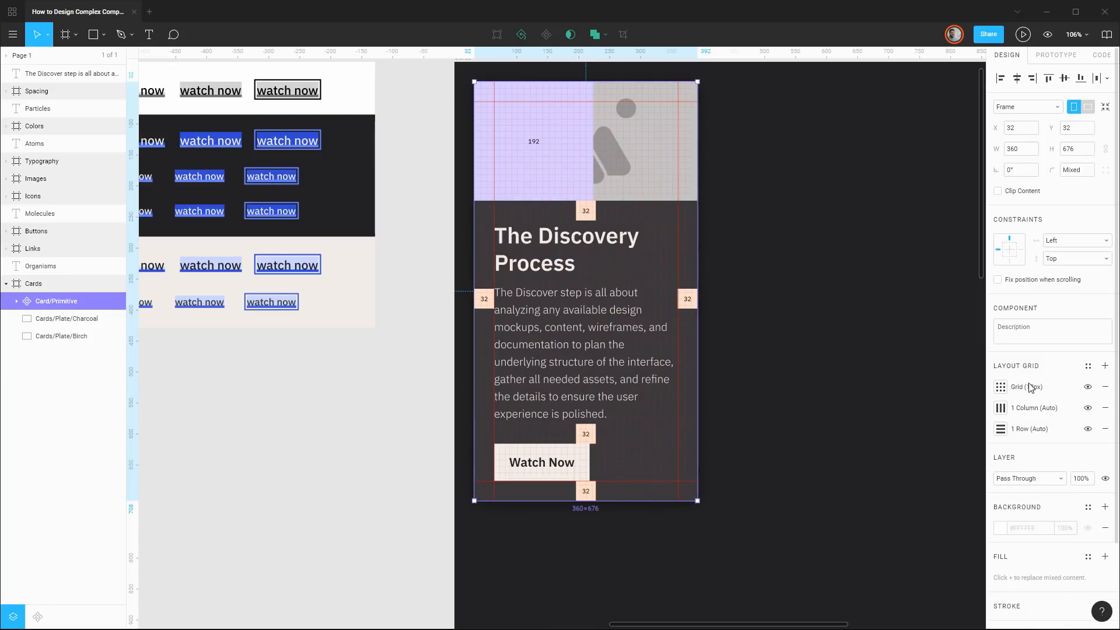
drag(1030, 387, 1011, 429)
click(1006, 429)
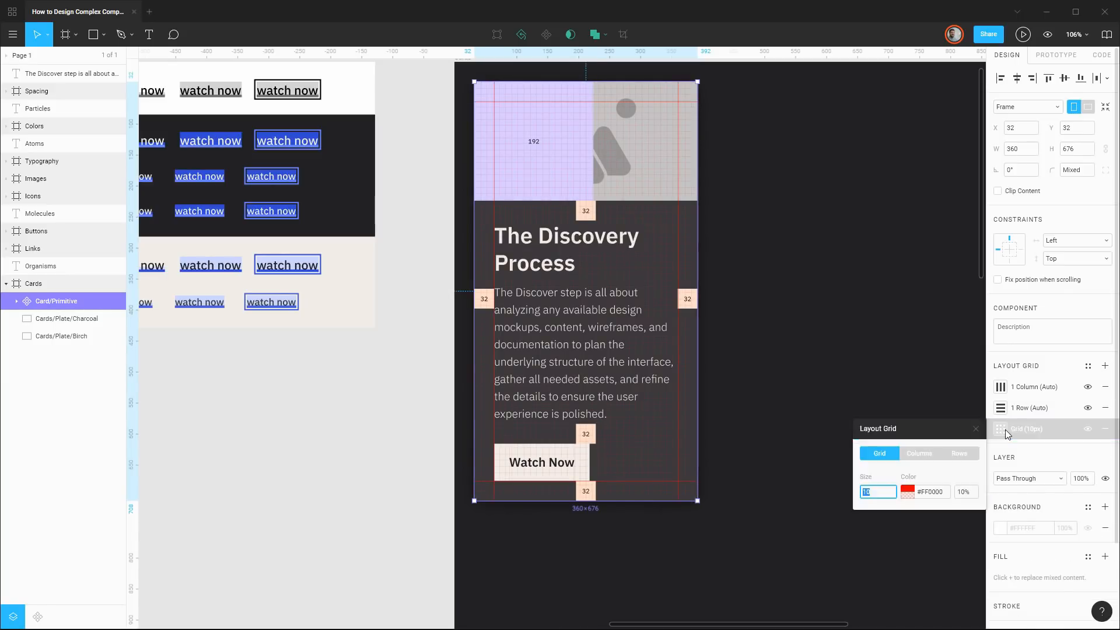
Make the new layout grid a row grid with count 1, gutter 0, margin 100 and 50% colour opacity
click(960, 453)
click(873, 492)
text(1)
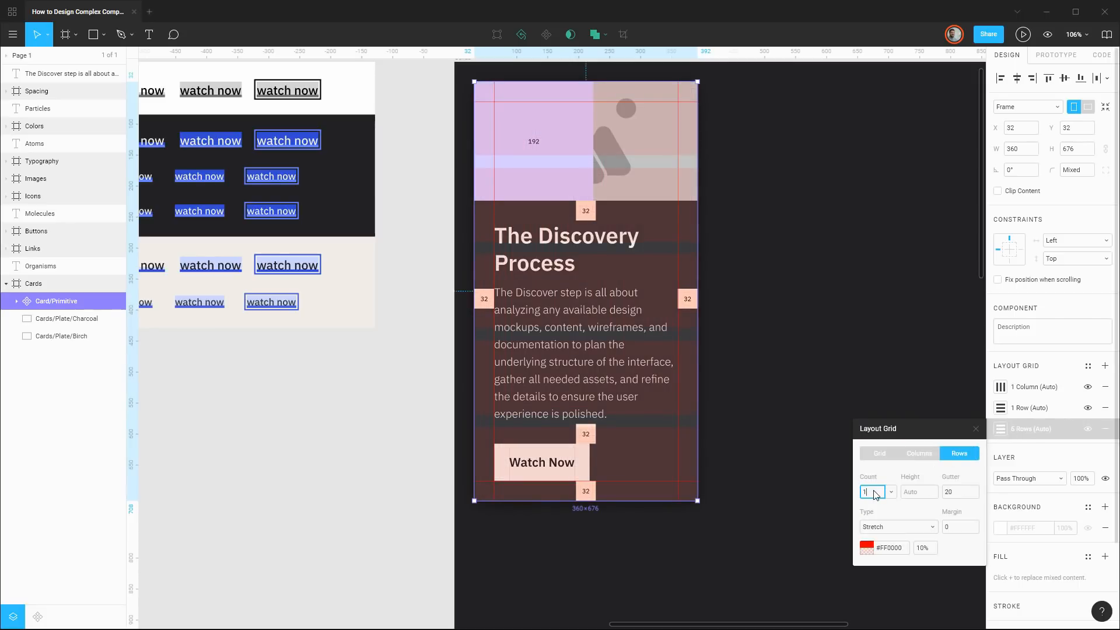
click(962, 495)
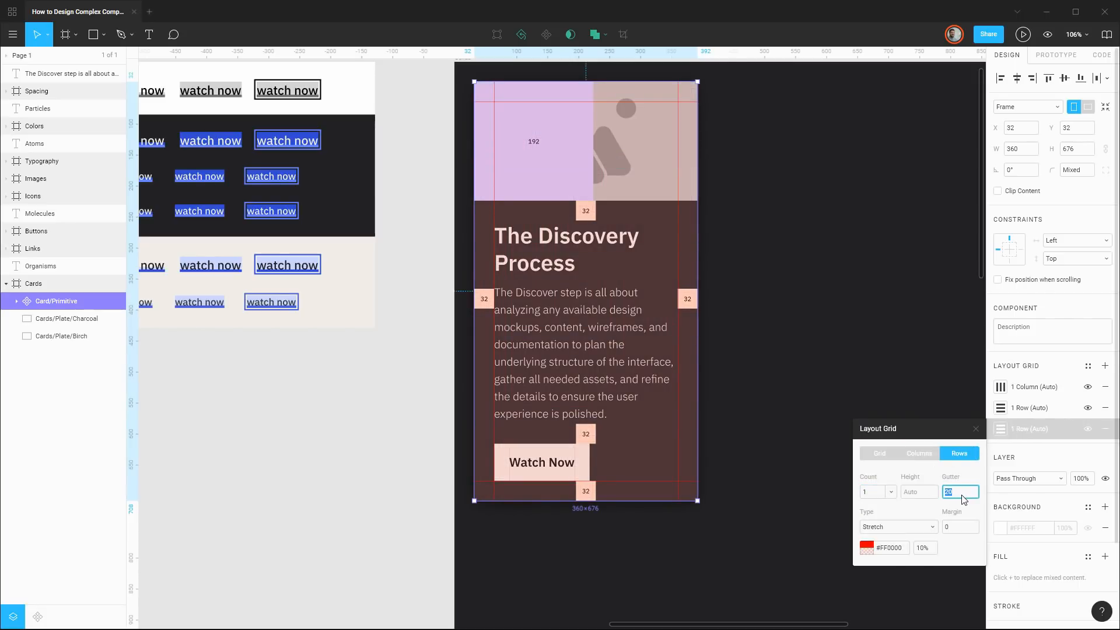
text(0)
click(969, 528)
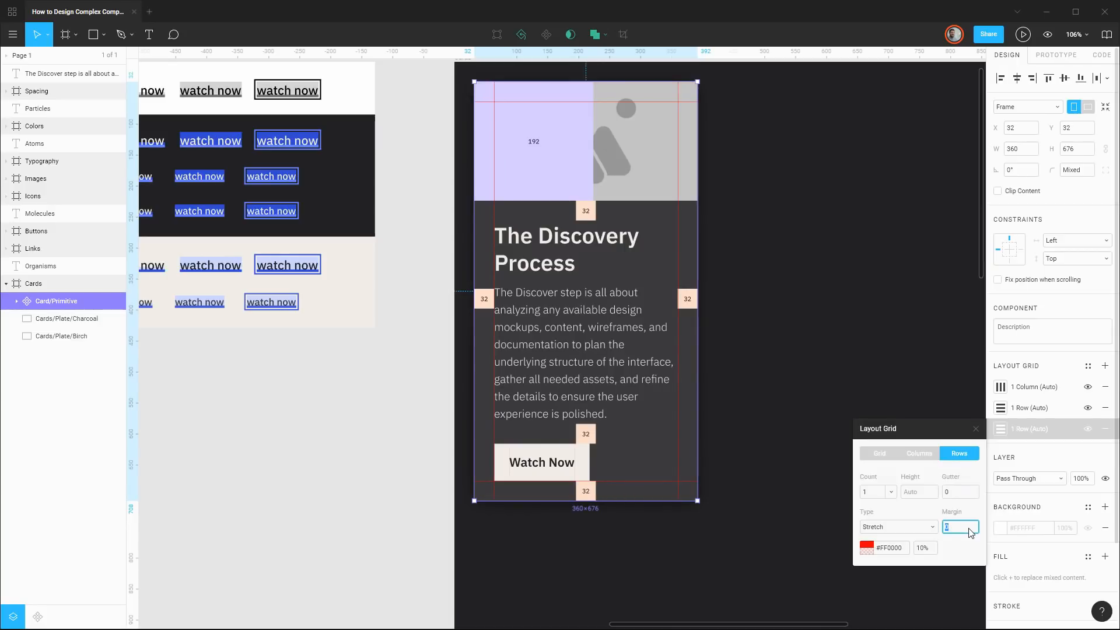
text(100)
click(935, 553)
text(50)
key(Return)
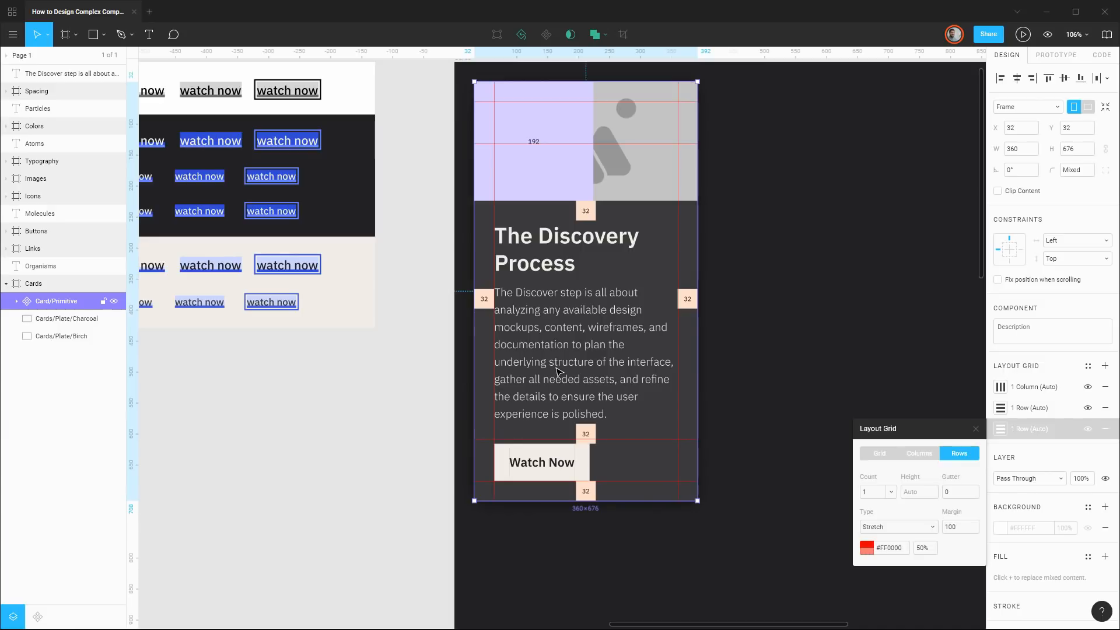
Increase the second row grid's margin to 124 so its lower line meets the bottom of the body text
click(965, 528)
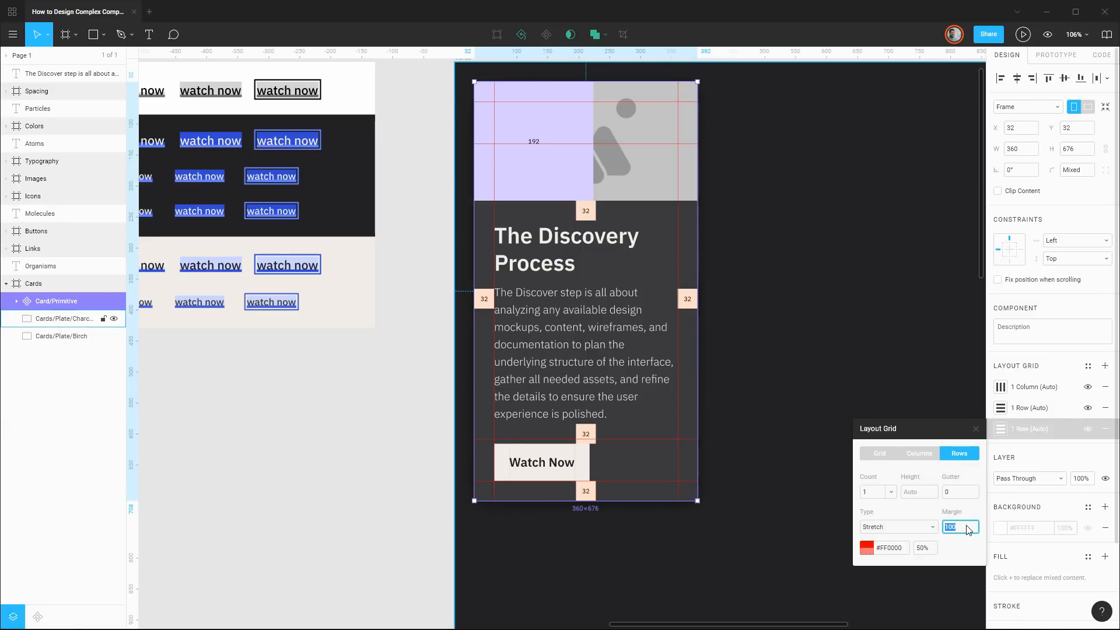
key(Up)
key(Up)
key(Up)
key(Up)
key(Up)
key(Up)
key(Up)
key(Up)
key(Up)
key(Up)
key(Up)
key(Up)
key(Up)
key(Up)
key(Up)
key(Up)
key(Up)
key(Up)
key(Up)
key(Up)
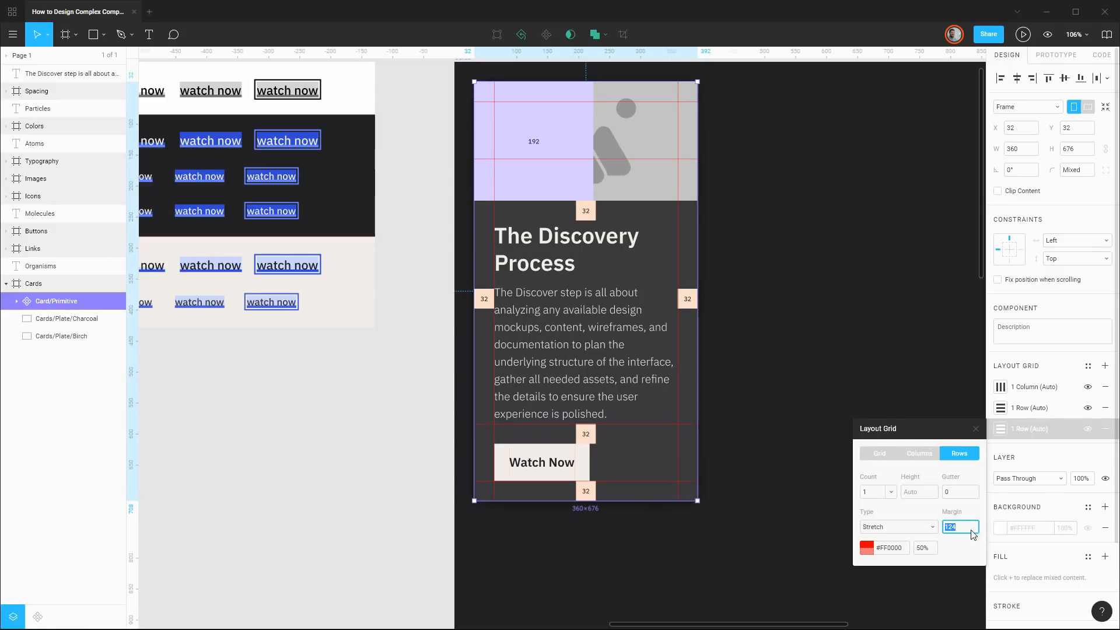
click(1050, 366)
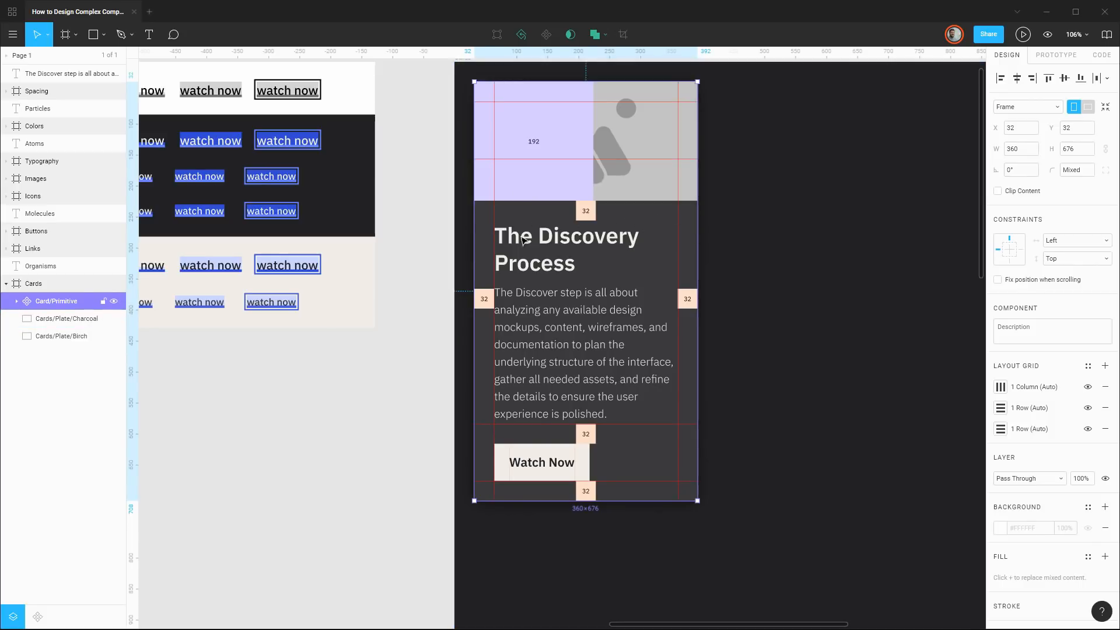
Add a fourth layout grid to Card/Primitive, place it last in the grid list and open its settings
click(1106, 365)
click(1000, 386)
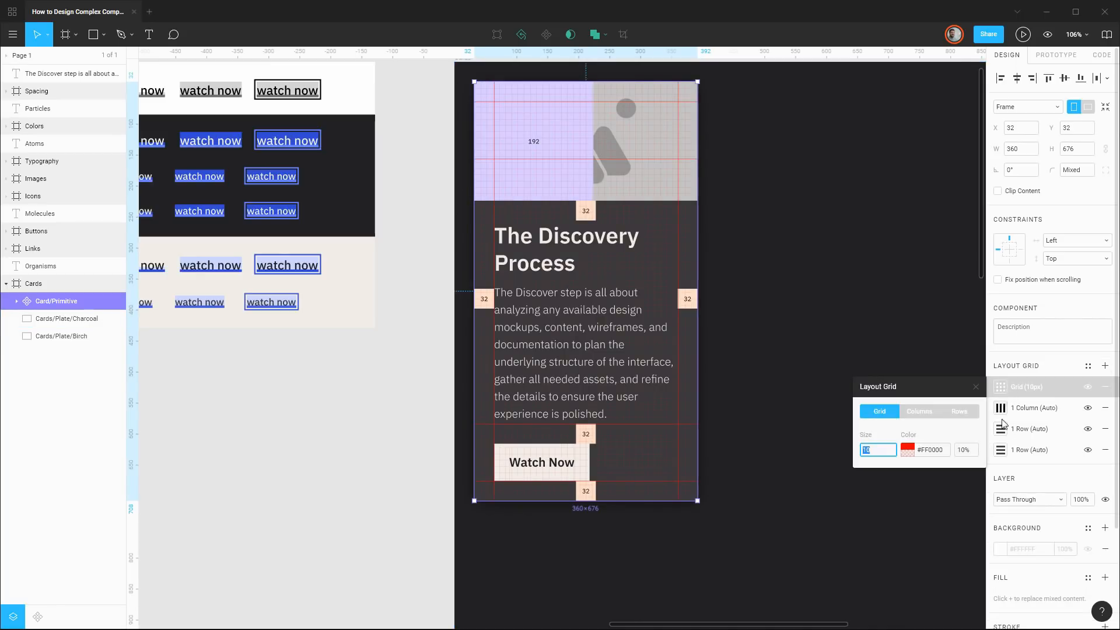
drag(1057, 387, 1014, 450)
click(1000, 449)
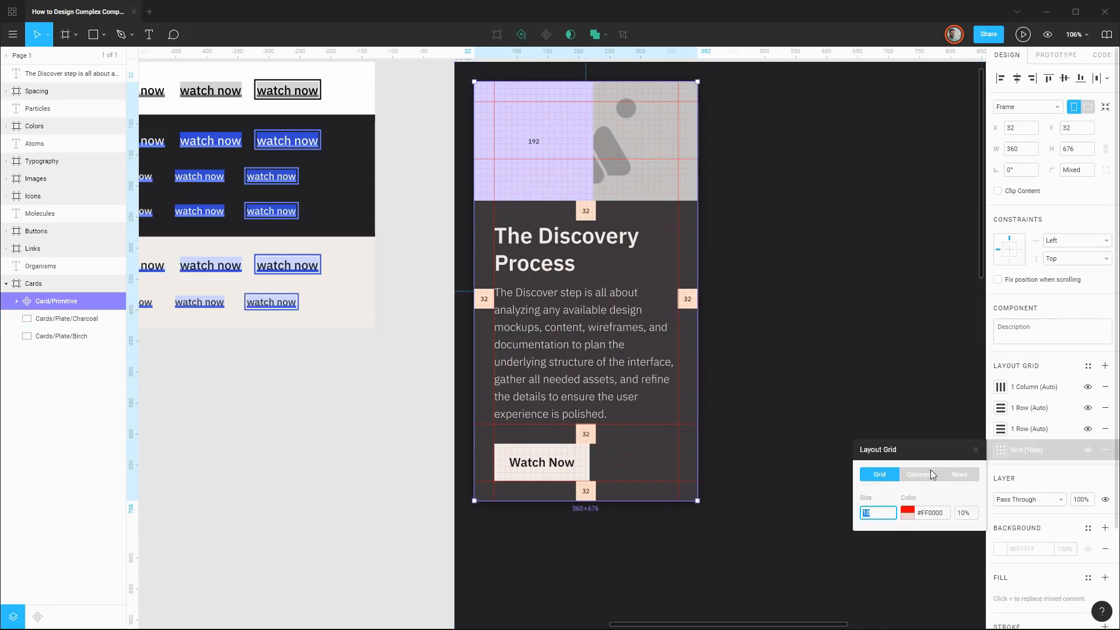
Make the fourth layout grid a row grid with count 1, gutter 0, margin 224 and 50% colour opacity
click(957, 474)
click(881, 514)
text(1)
click(963, 514)
text(0)
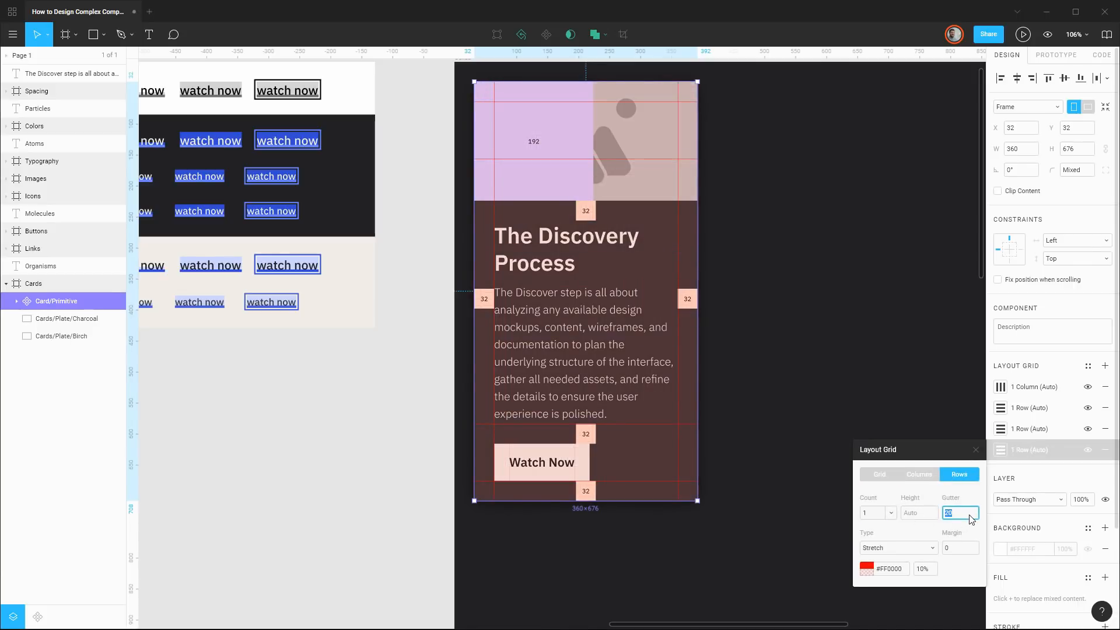
click(949, 549)
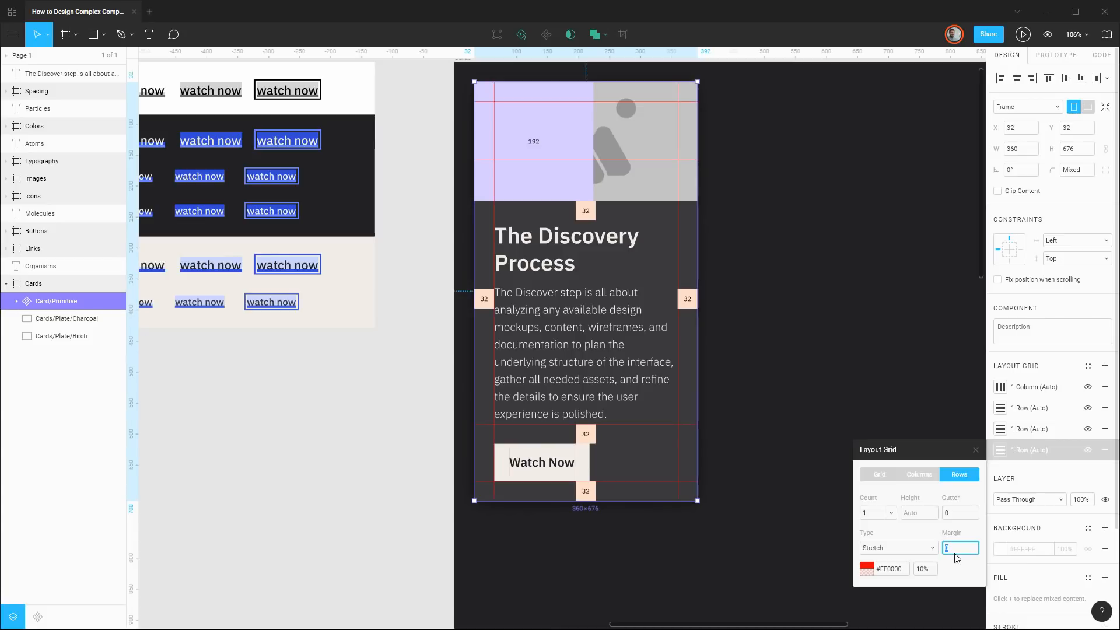
text(224)
key(Return)
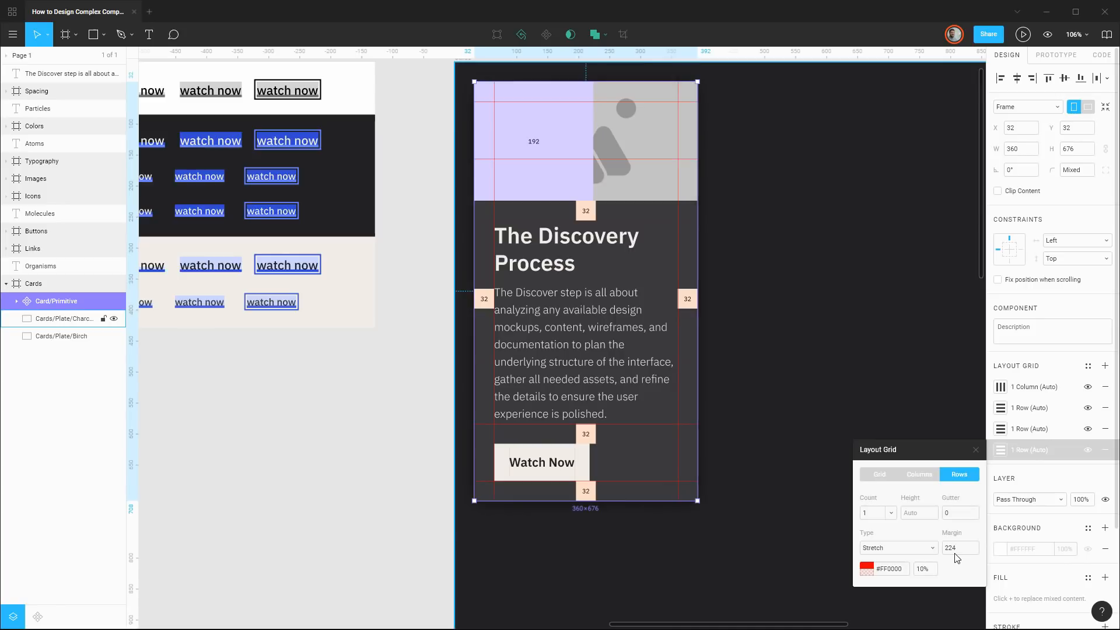
click(923, 569)
text(50)
key(Return)
click(1055, 369)
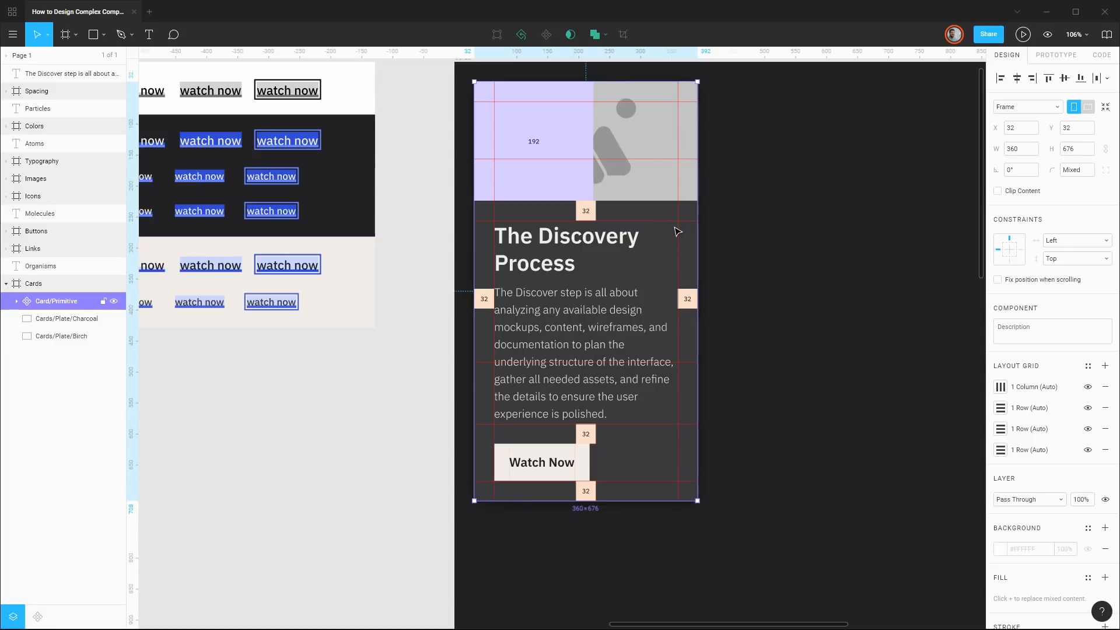
Hide the last row grid and expand the Card/Primitive layers, toggling the Spacing group's visibility off and back on
click(1088, 451)
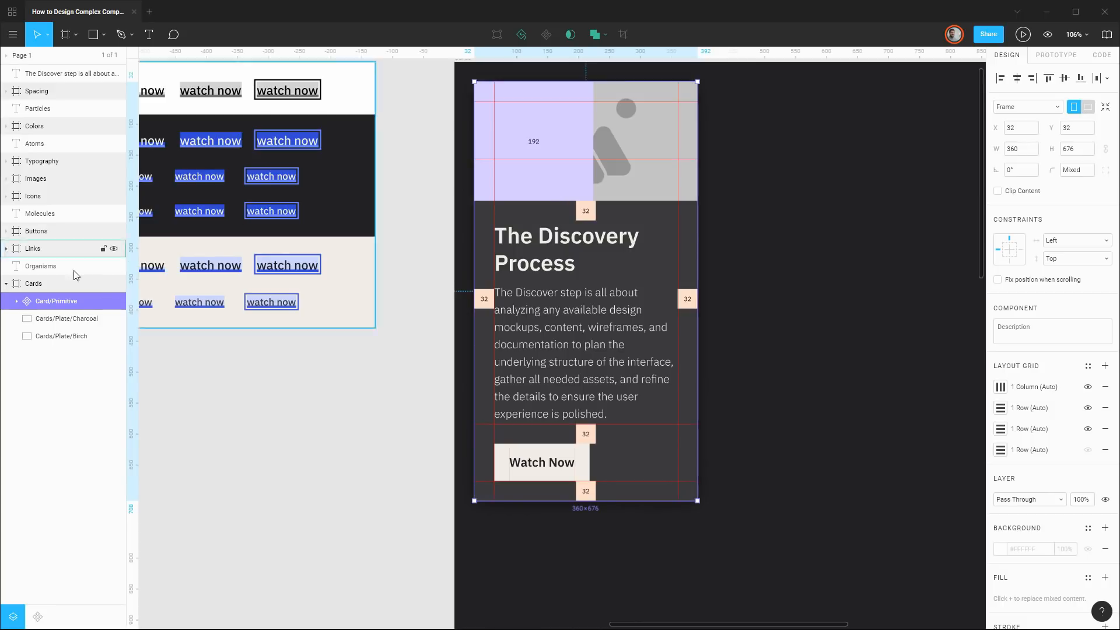
click(16, 301)
click(115, 319)
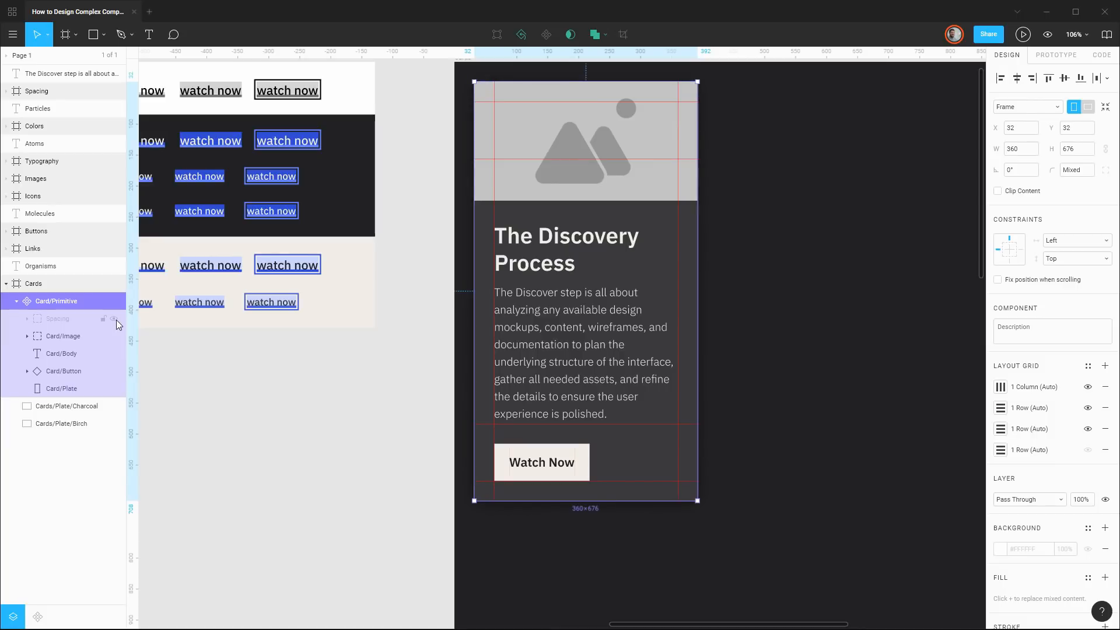
click(116, 319)
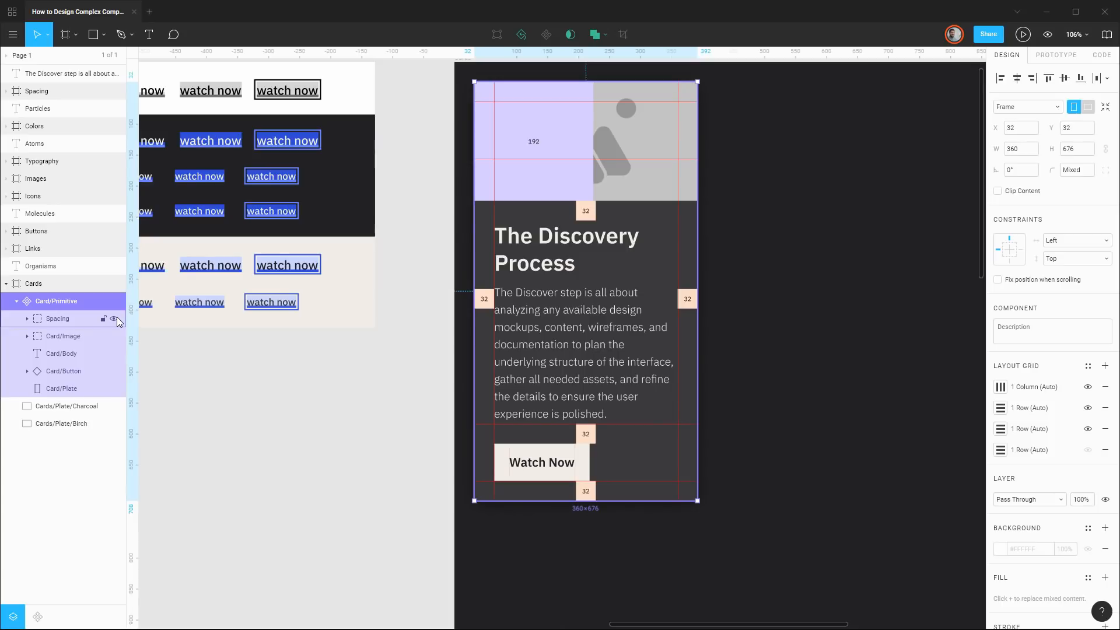
click(82, 337)
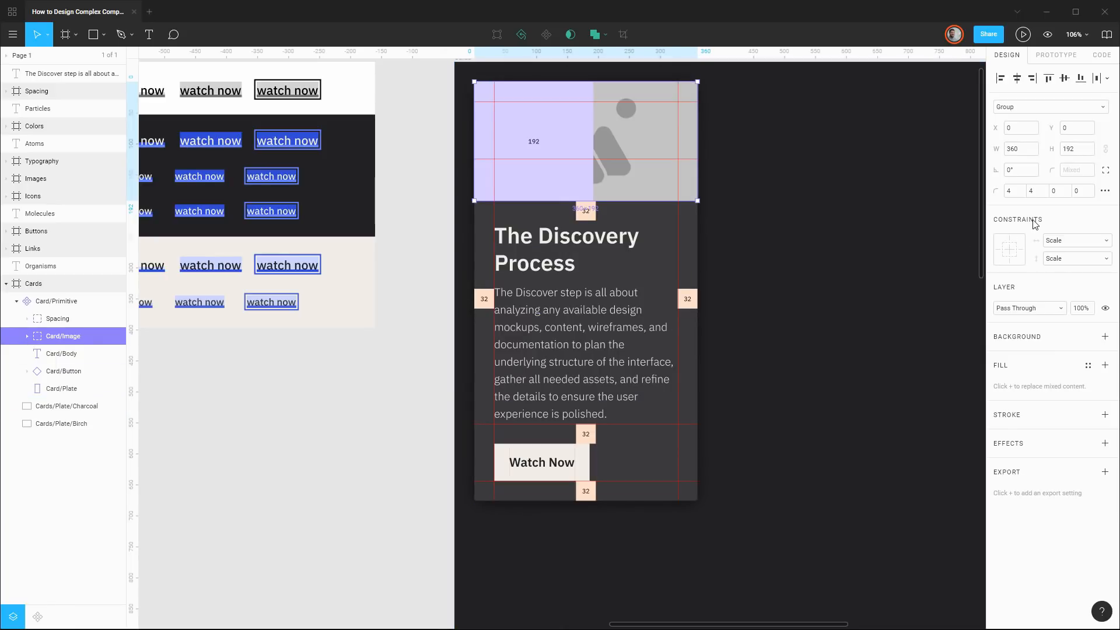
click(1082, 241)
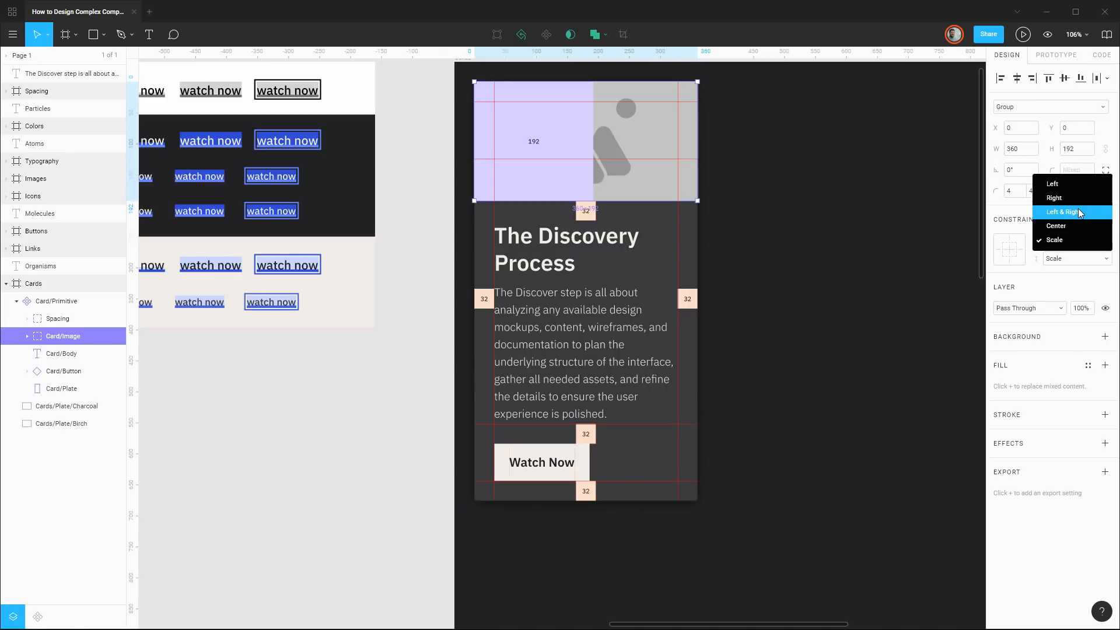
click(1014, 205)
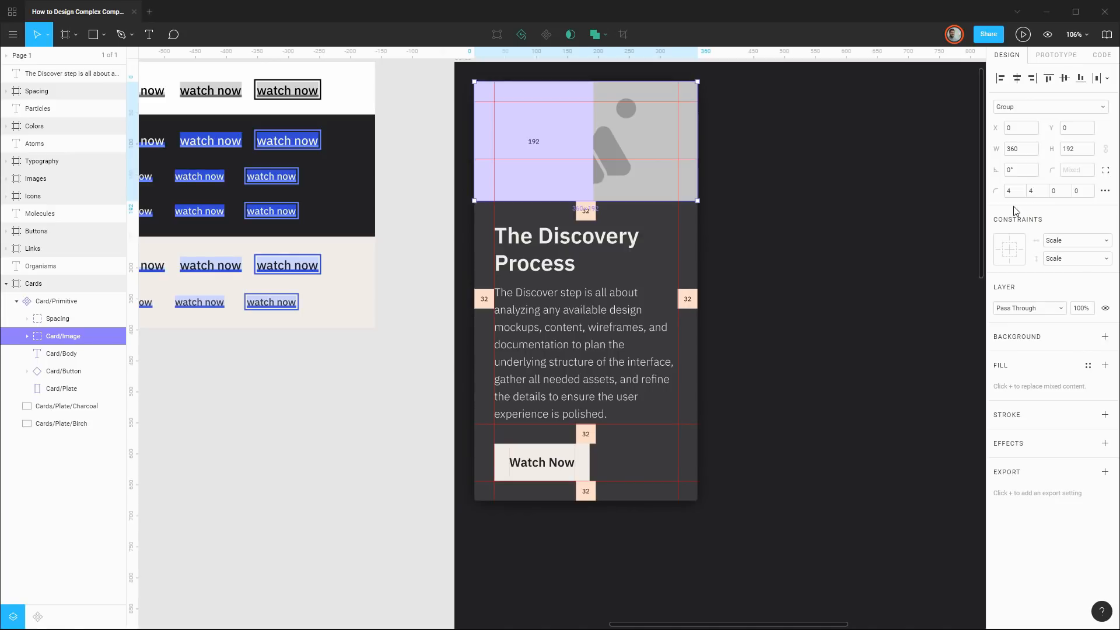
Expand the Card/Image group and set the Card/Image/Plate constraints to Left & Right and Top
click(27, 336)
click(68, 371)
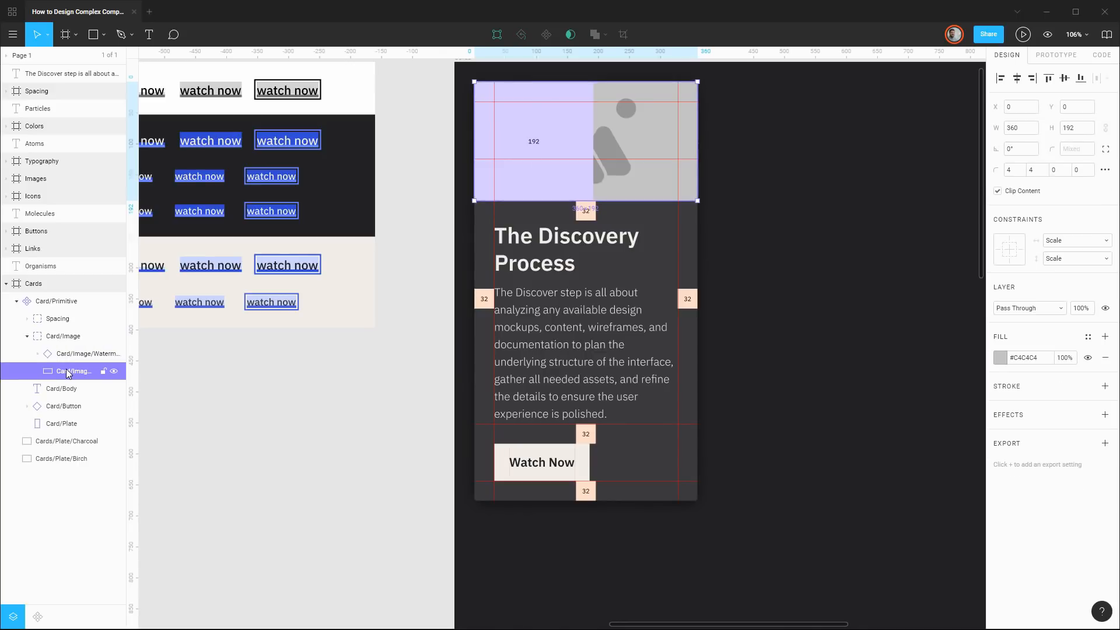
click(1068, 241)
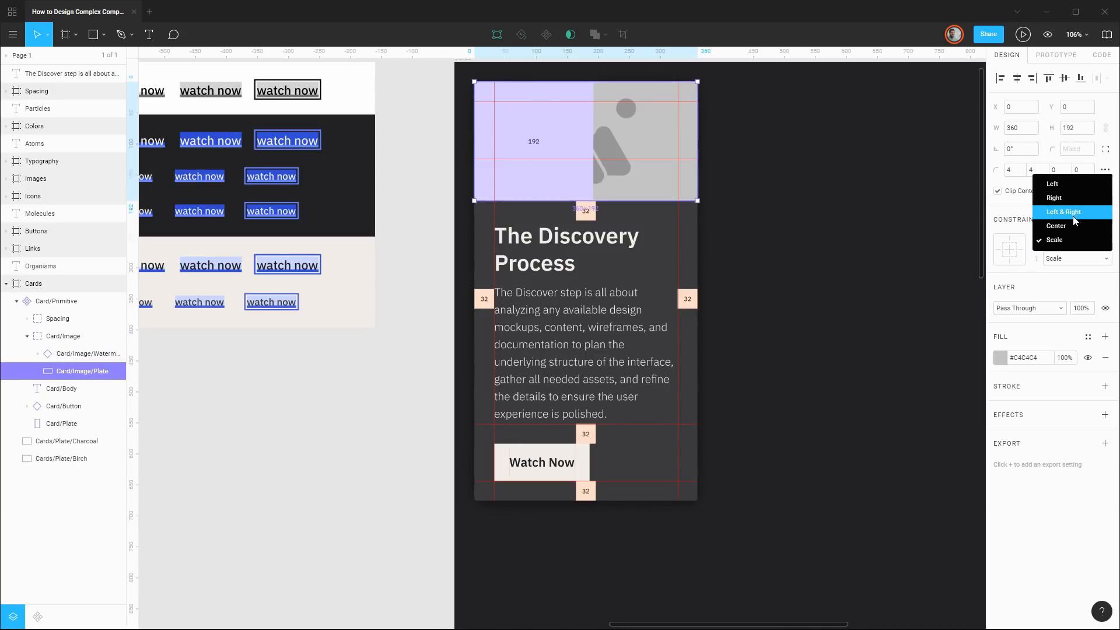
click(1075, 219)
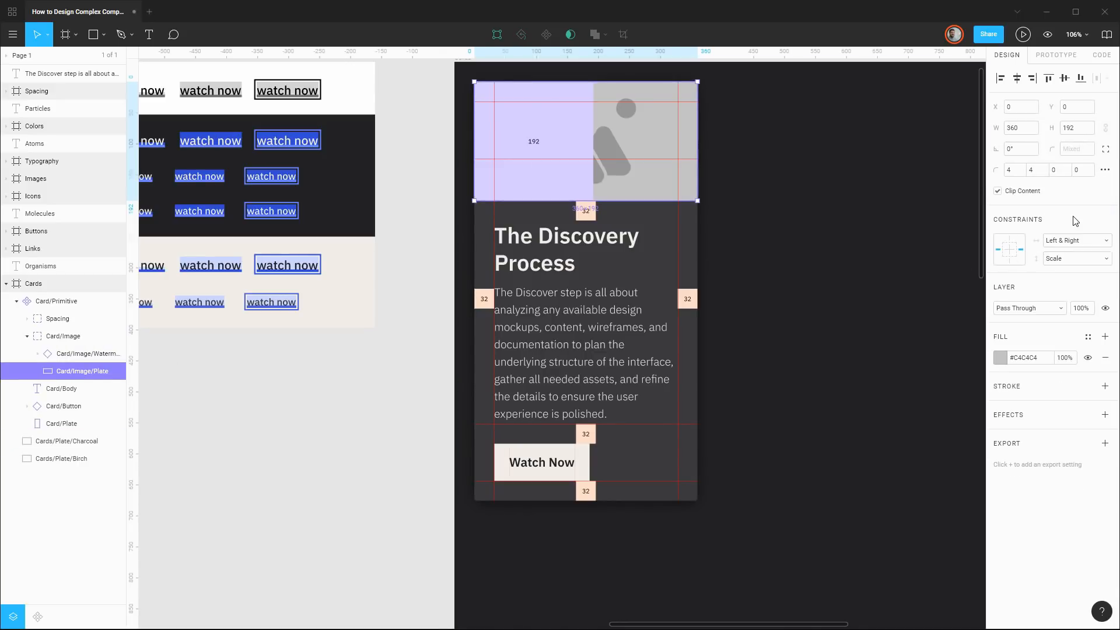
click(1077, 258)
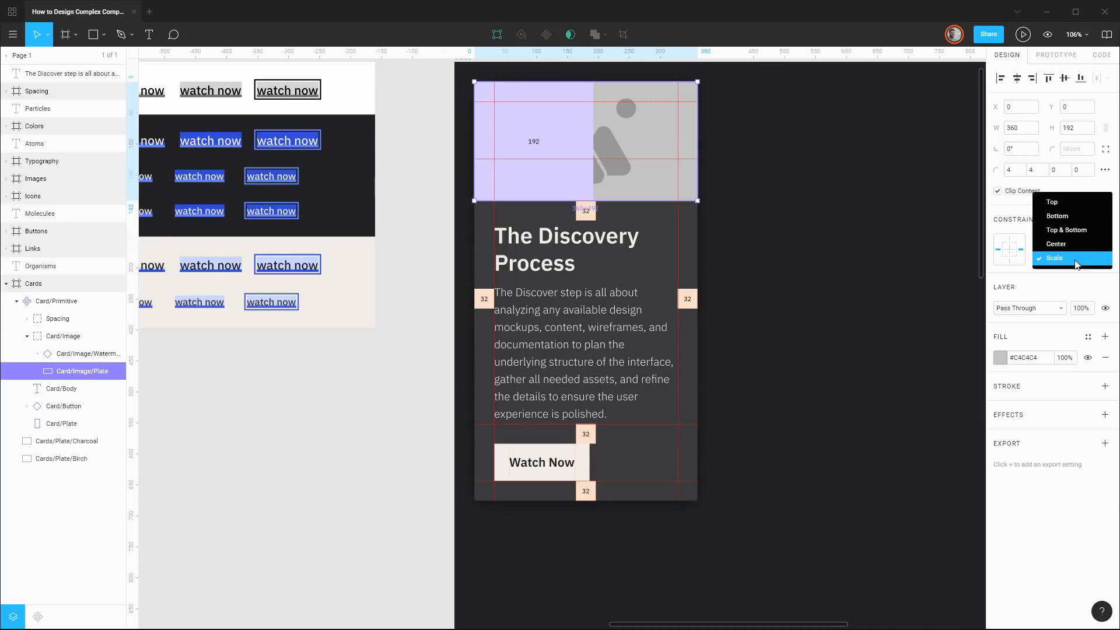
click(1073, 209)
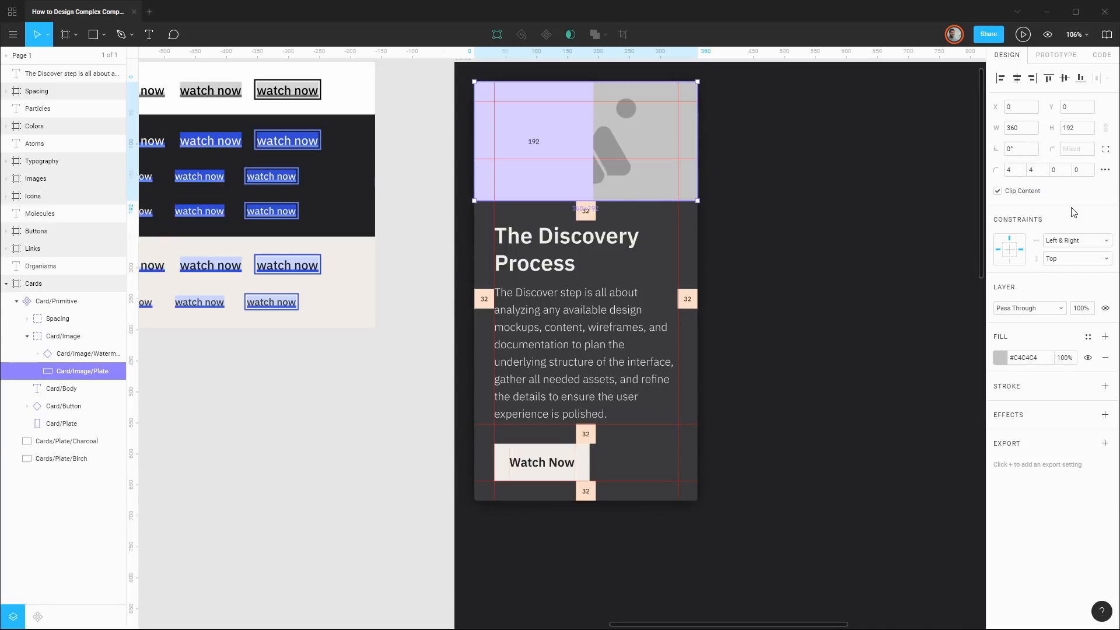
Set the constraints of the watermark instance inside Card/Image to Center and Top, and collapse the group
click(89, 353)
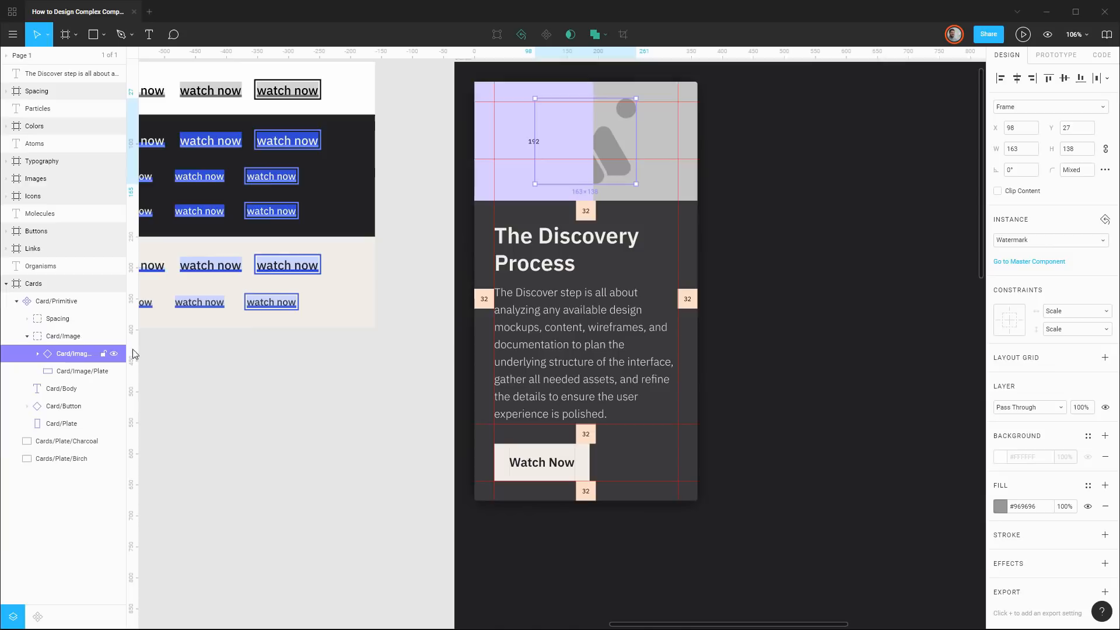
click(1076, 311)
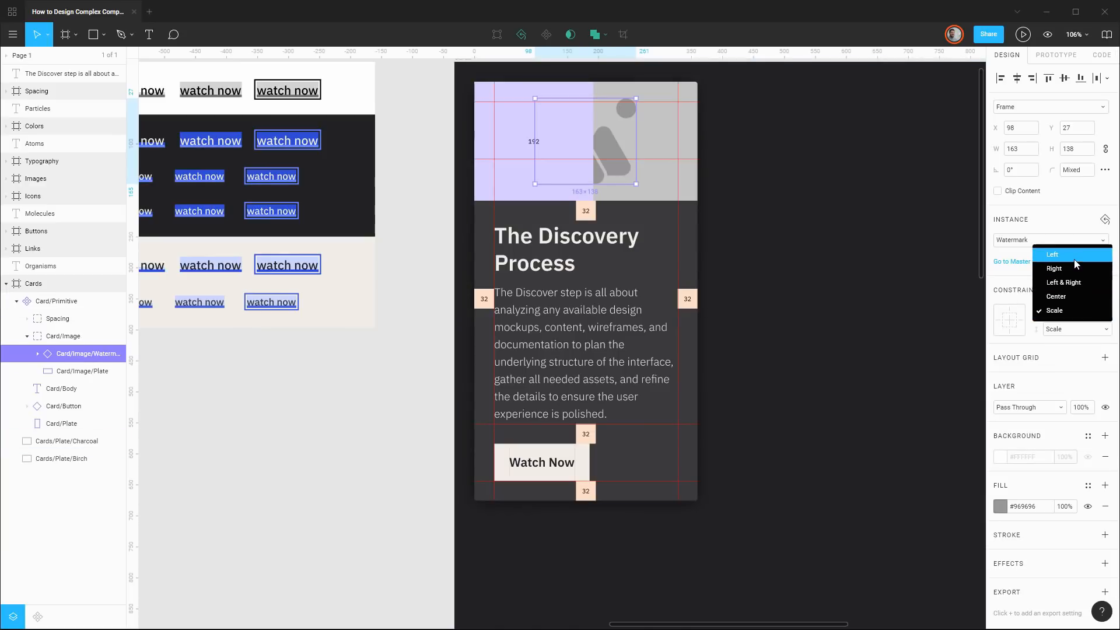
click(1075, 295)
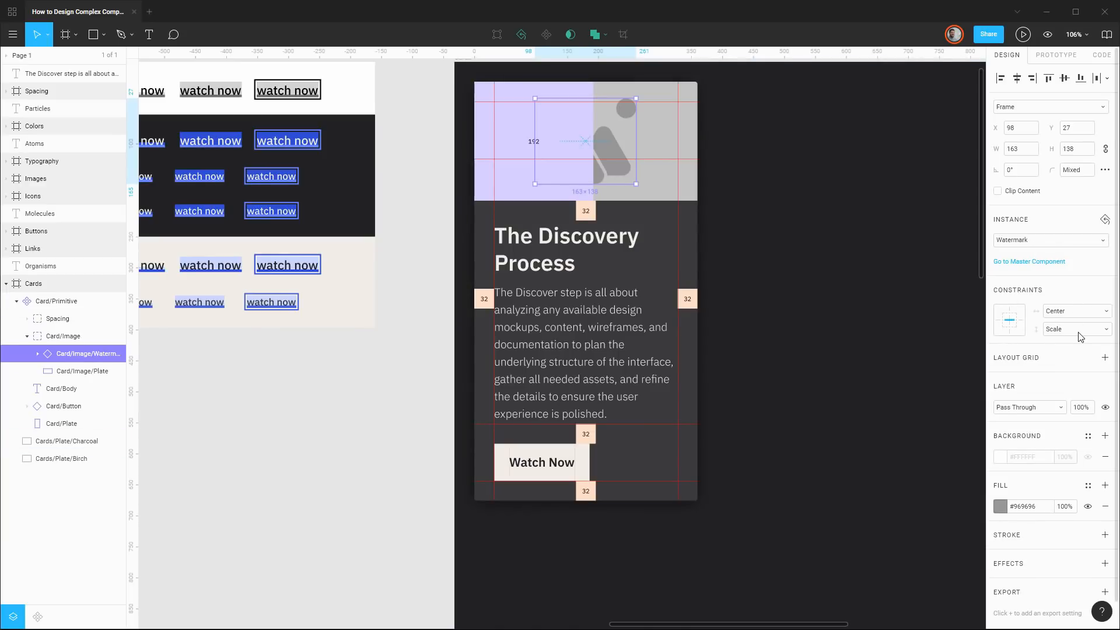
click(1080, 330)
click(1076, 274)
click(27, 337)
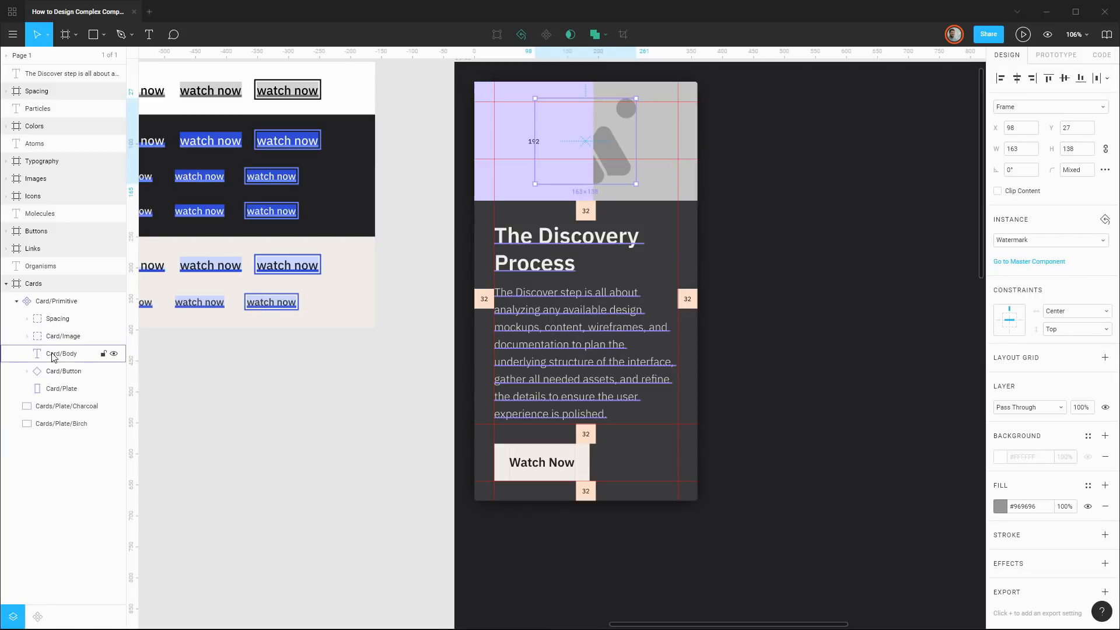
Set the Card/Body text constraints to Left & Right horizontally and Top vertically
click(53, 358)
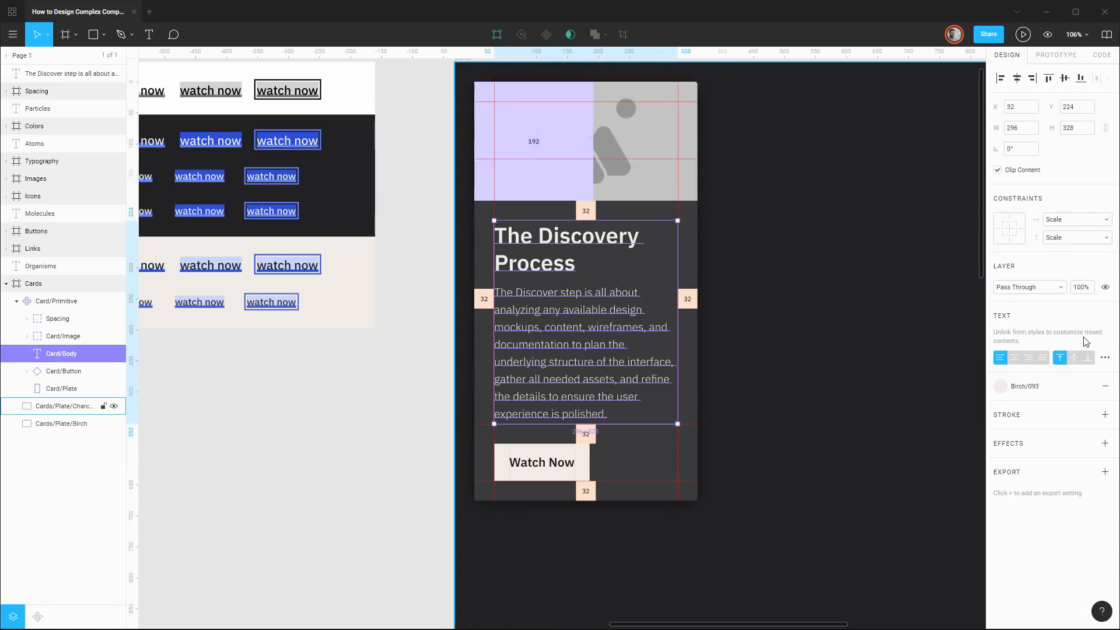
click(1093, 220)
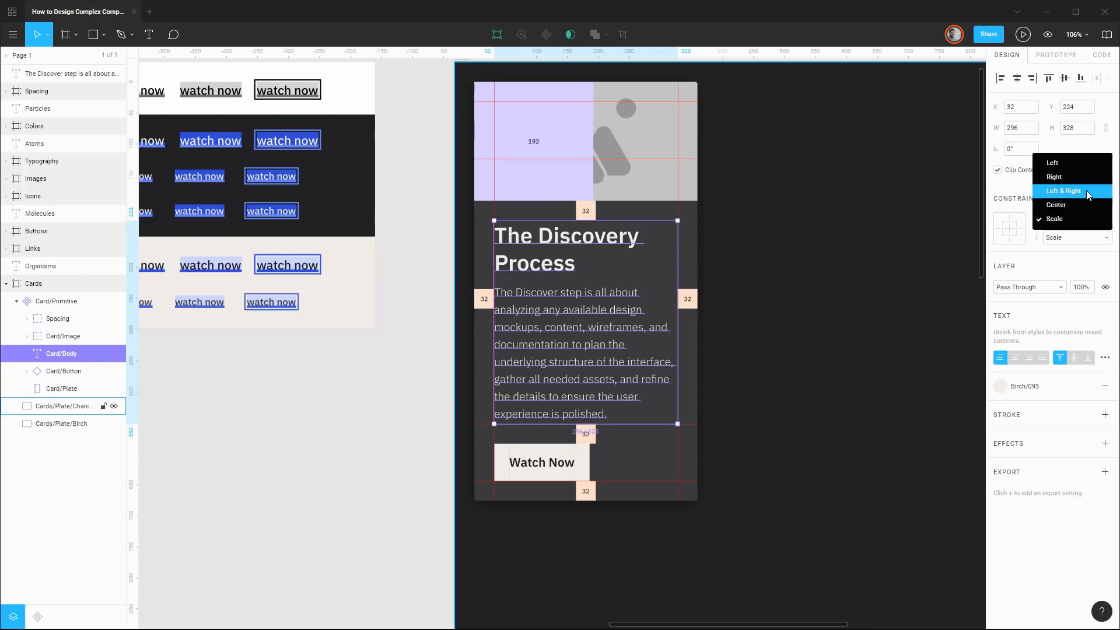
click(1086, 192)
click(1088, 238)
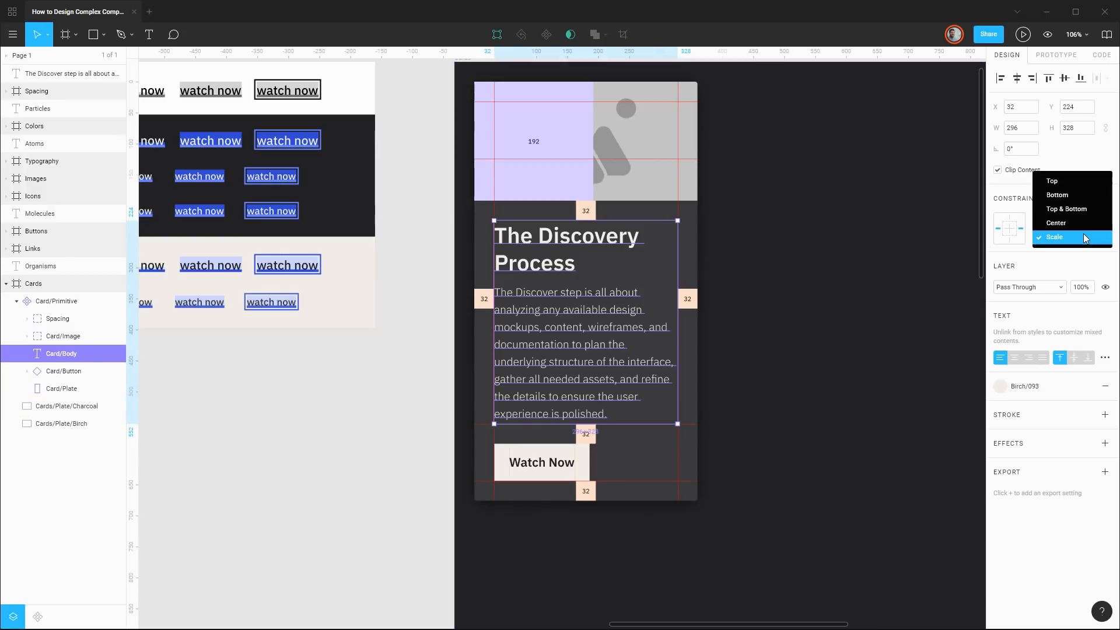
click(1092, 188)
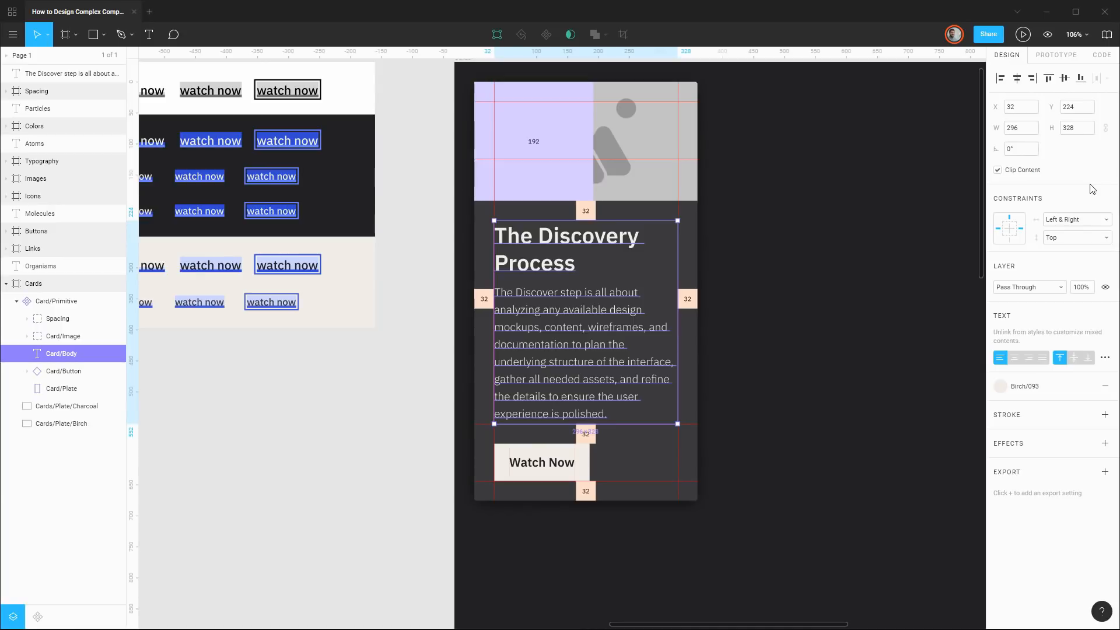
Set the Card/Button constraints to Left horizontally and Bottom vertically
click(44, 376)
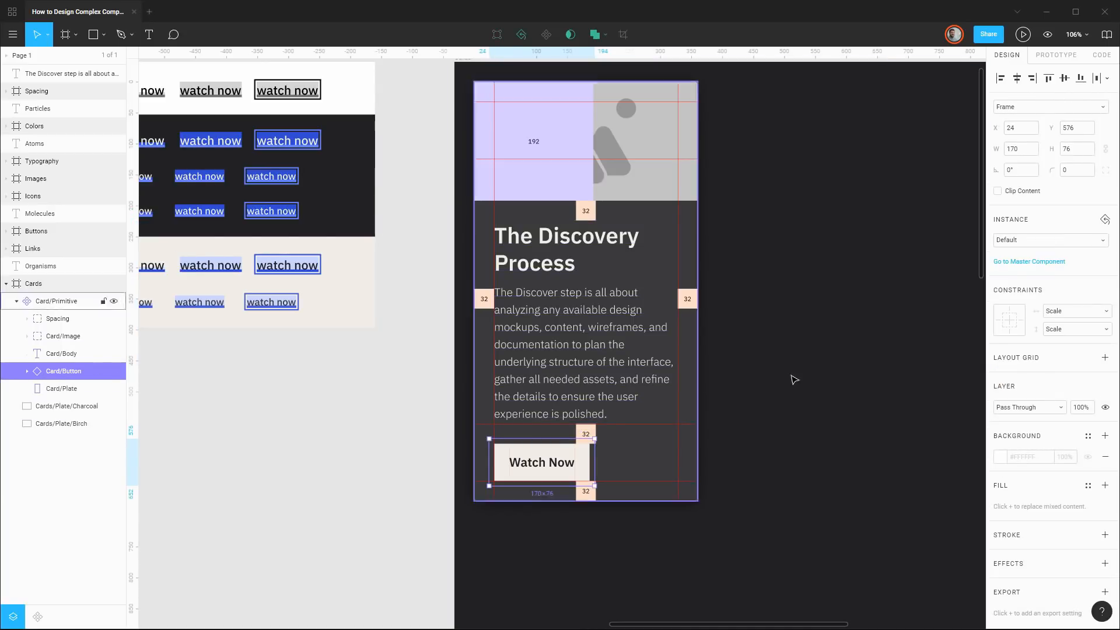
click(1079, 312)
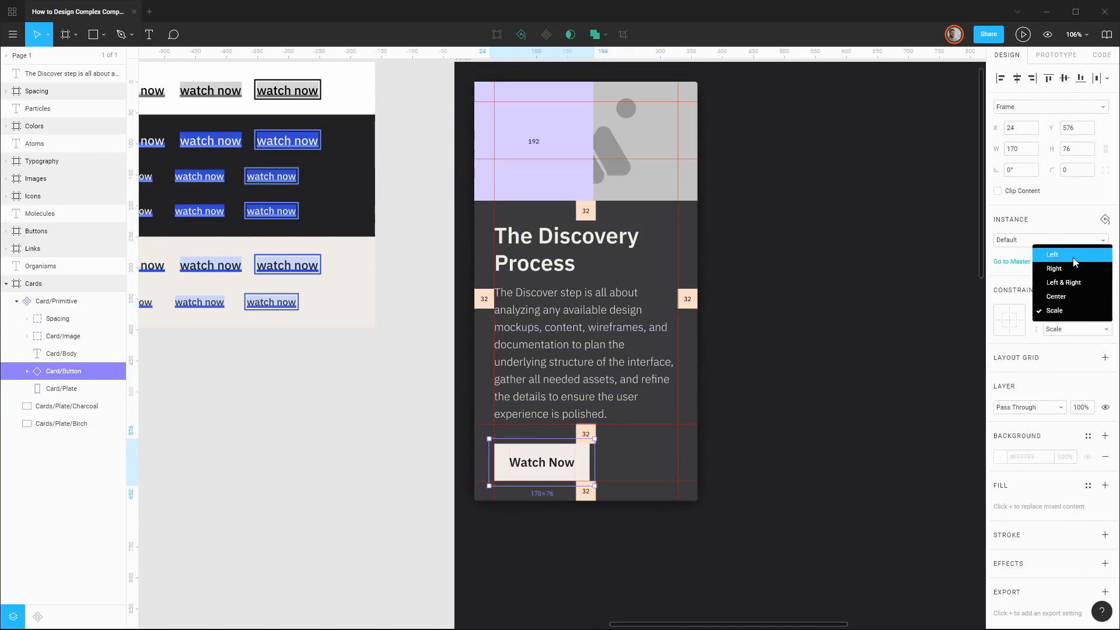
click(1075, 267)
click(1077, 328)
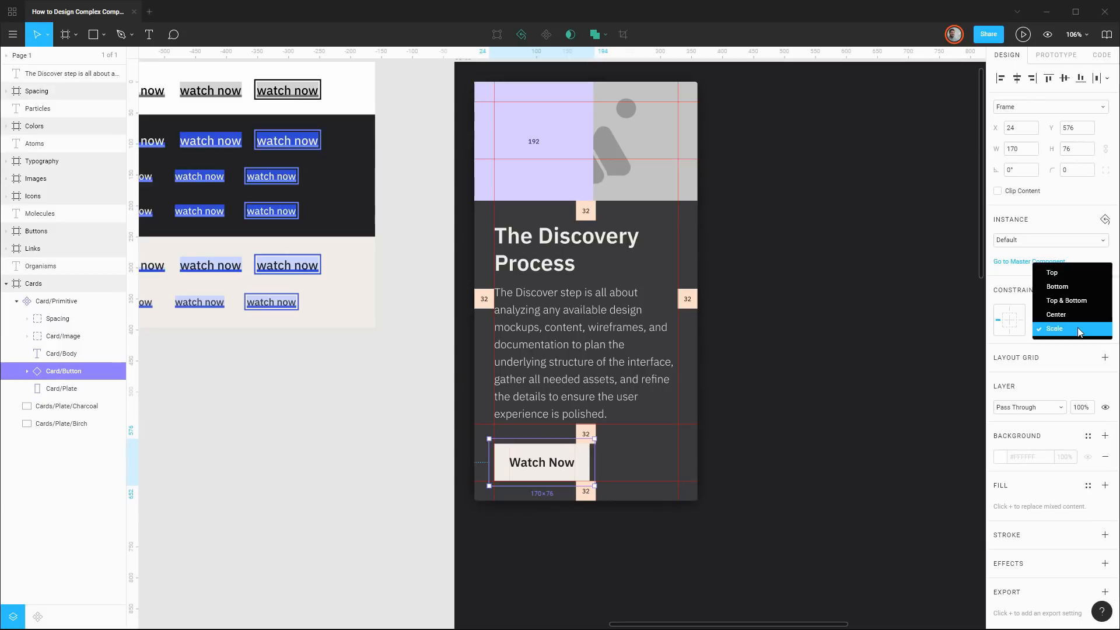
click(1077, 286)
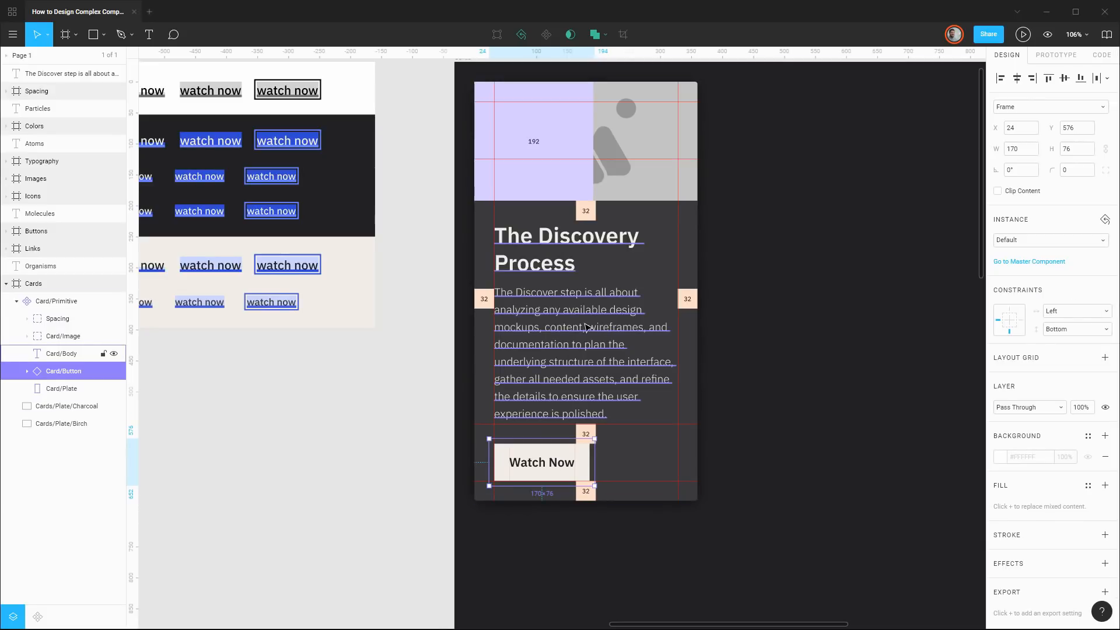
Test horizontal resizing of Card/Primitive by varying its width between 360 and at least 400, restoring it to 360
click(60, 305)
click(1031, 151)
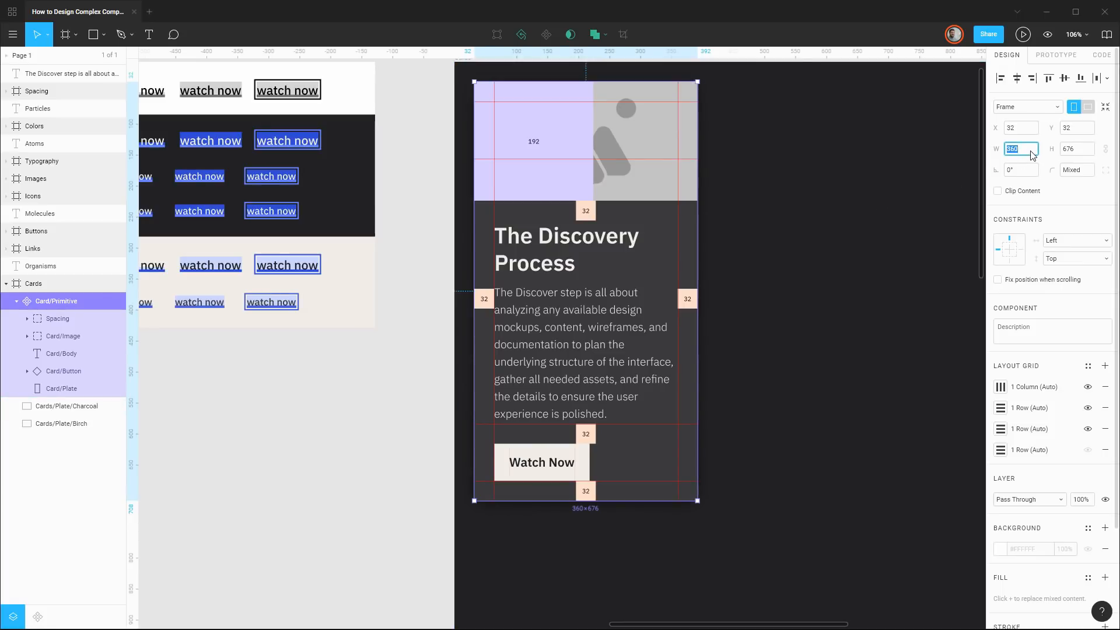
key(shift+Up)
key(shift+Up)
key(shift+Up)
key(shift+Up)
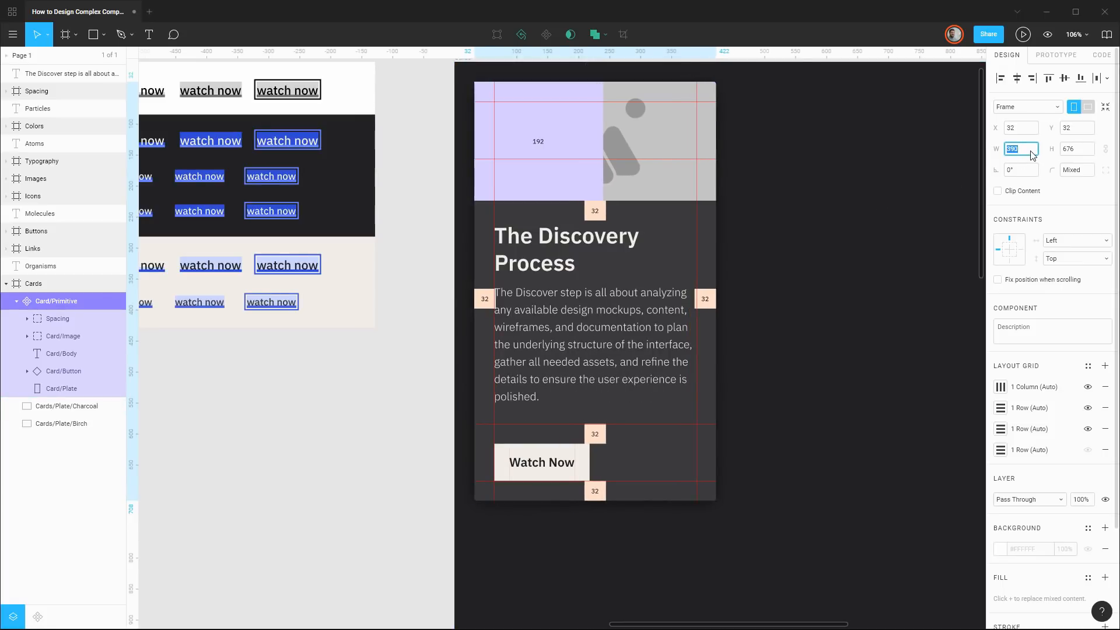
key(shift+Down)
key(shift+Down)
key(shift+Down)
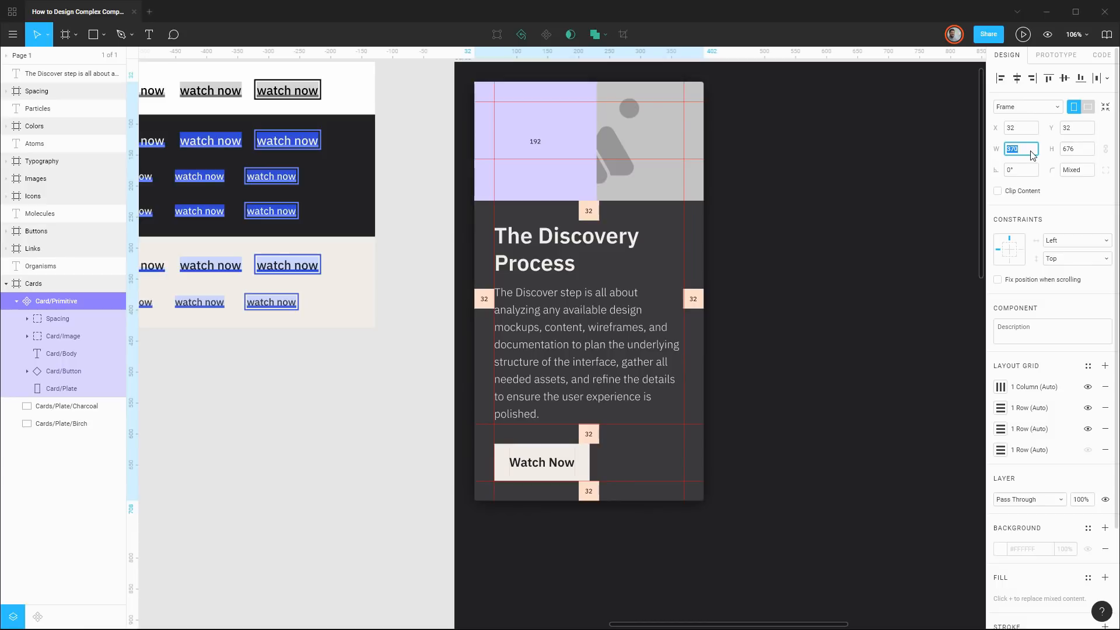
key(shift+Down)
key(shift+Up)
key(shift+Up)
key(shift+Up)
key(shift+Up)
key(shift+Up)
key(shift+Down)
key(shift+Down)
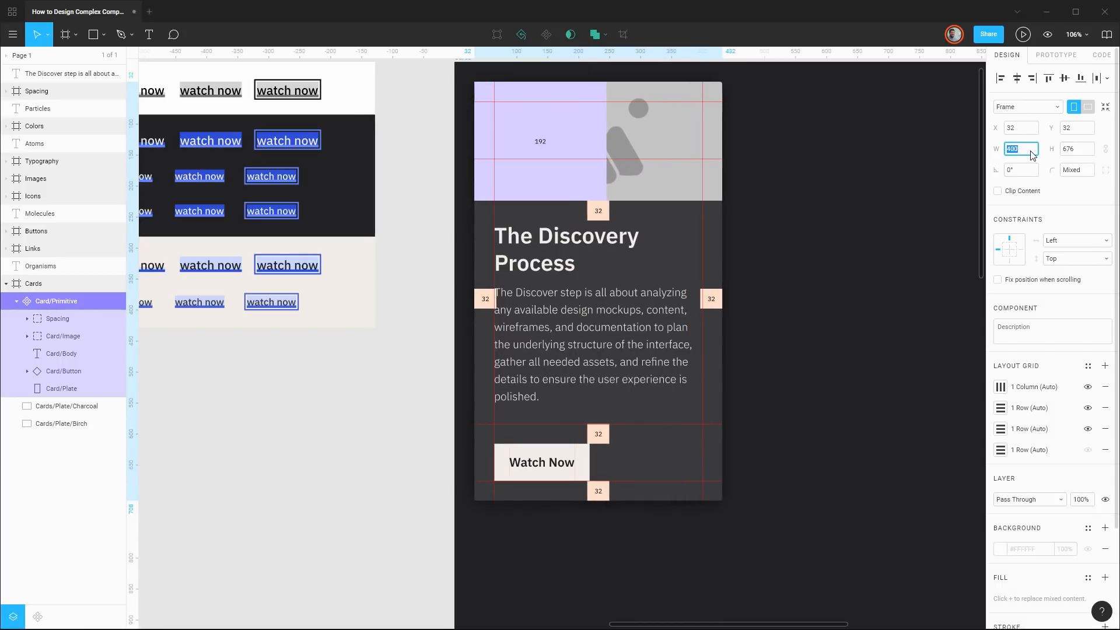
key(shift+Down)
key(shift+Down)
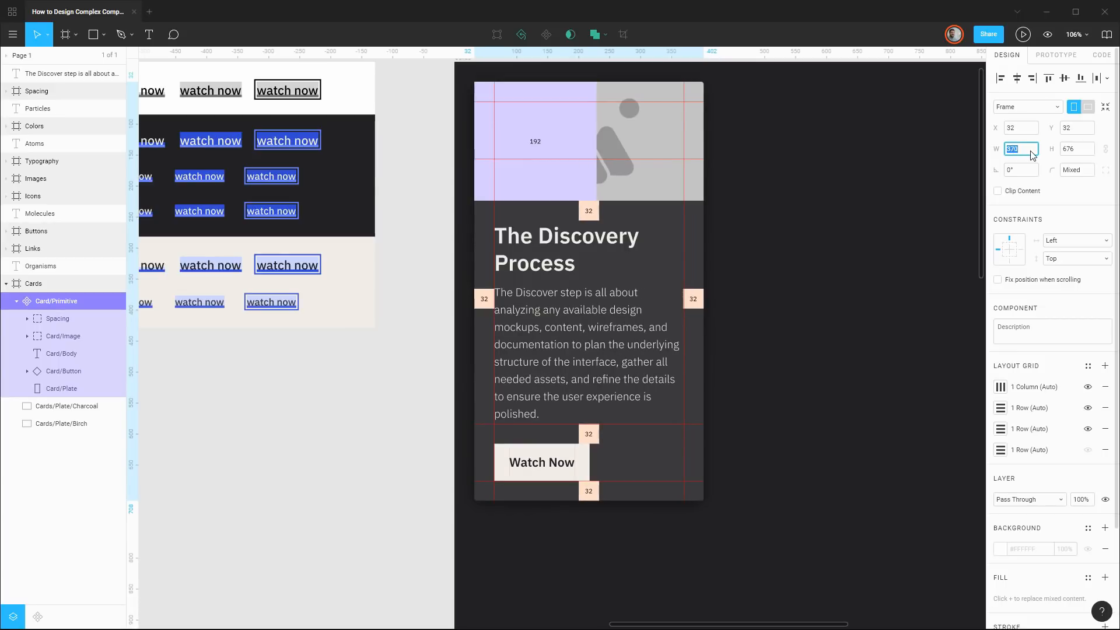
key(shift+Up)
key(shift+Down)
key(shift+Down)
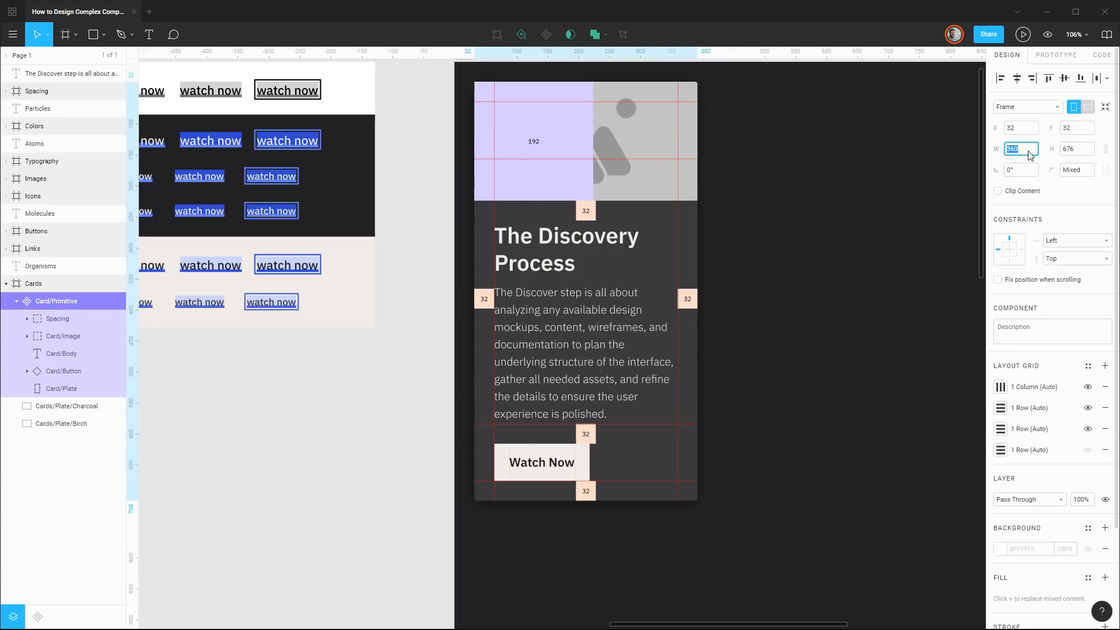
Test vertical resizing of Card/Primitive by raising its height to 746 and bringing it back to 676
click(1079, 155)
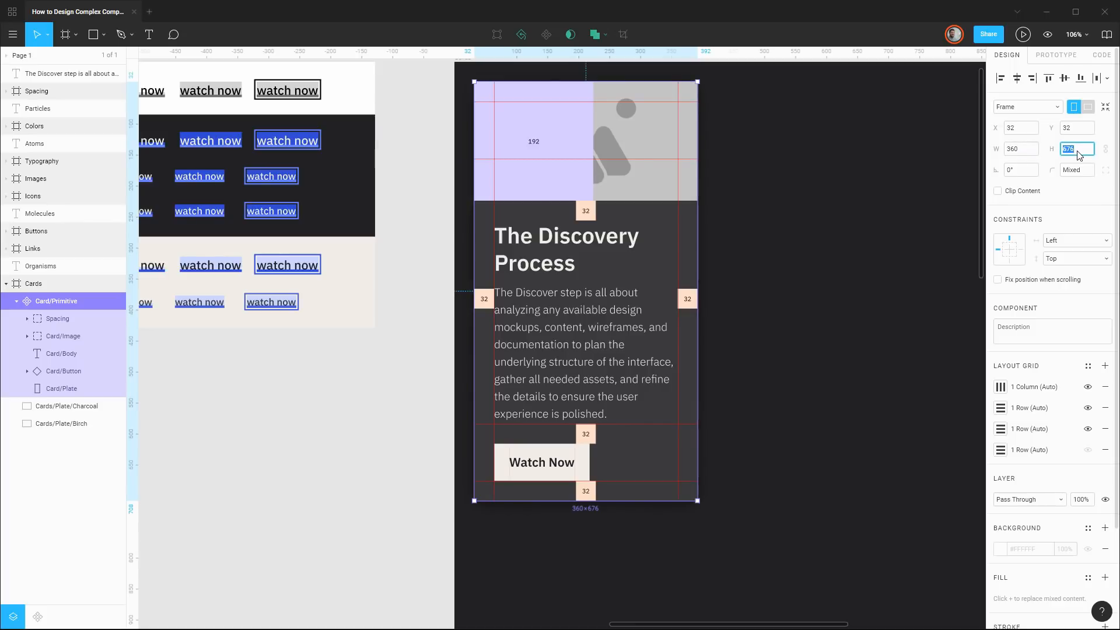
key(shift+Up)
key(shift+Up)
key(shift+Up)
key(shift+Up)
key(shift+Up)
key(shift+Up)
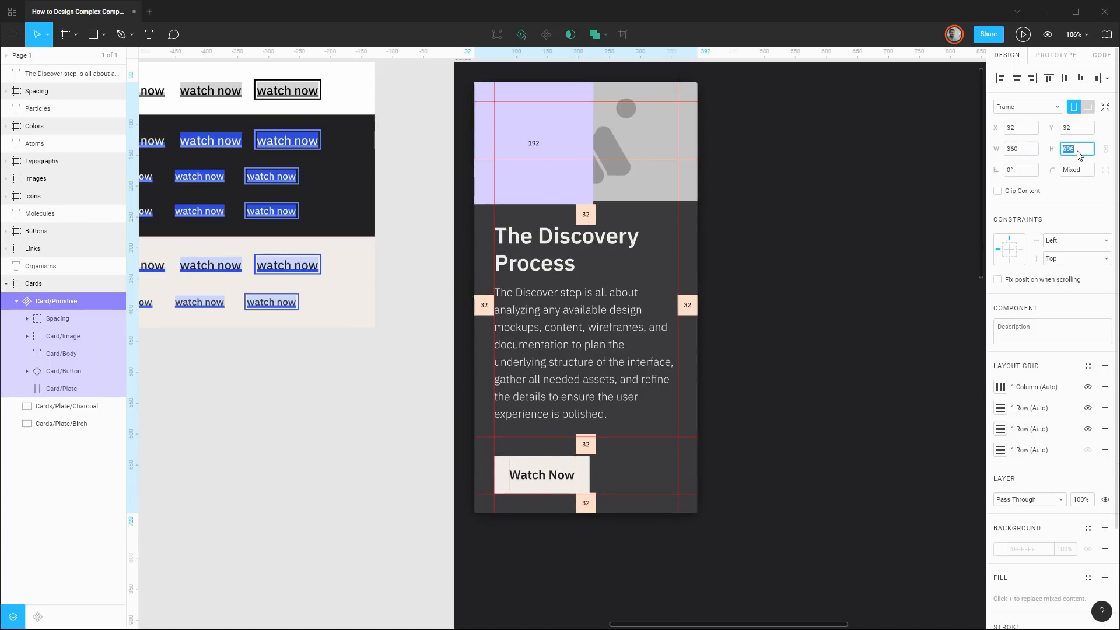
key(shift+Up)
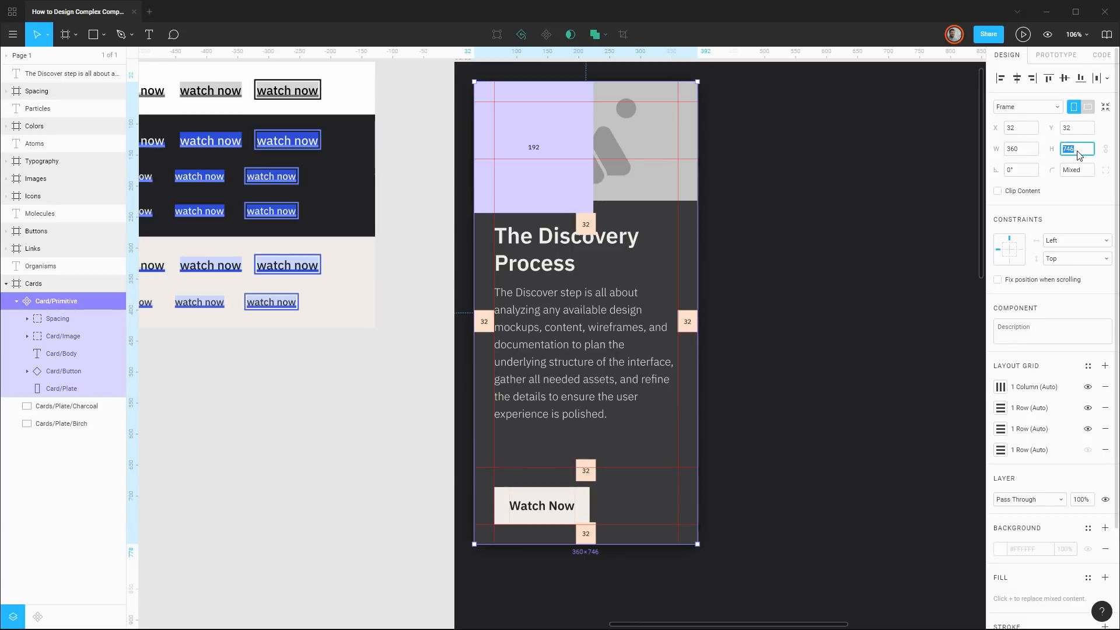
key(shift+Down)
key(shift+Down)
key(shift+Down)
key(shift+Down)
key(shift+Down)
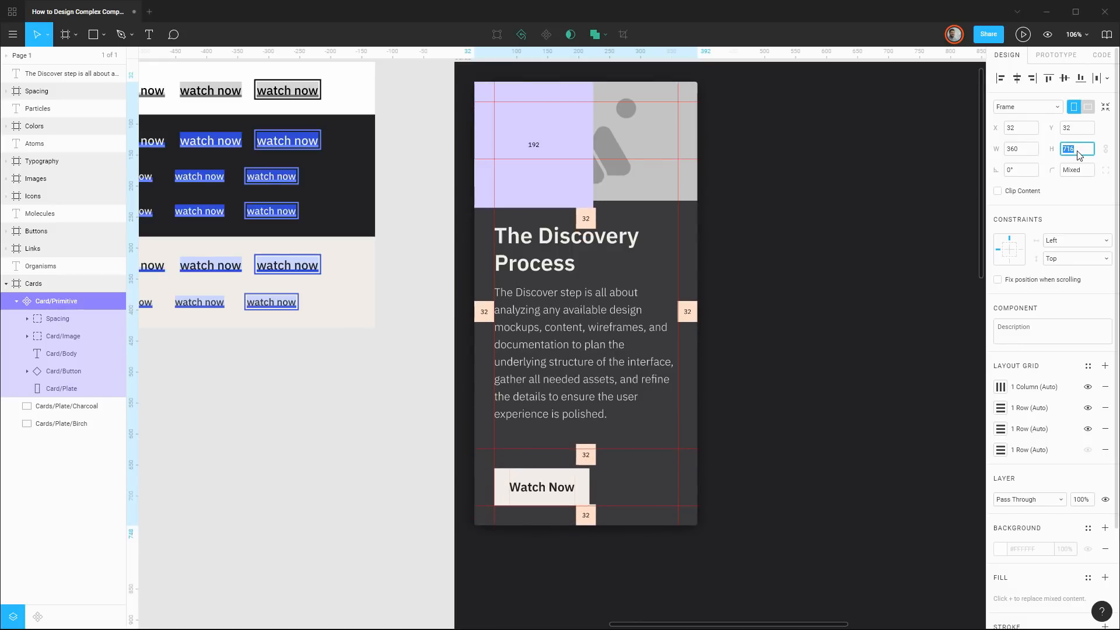
key(shift+Down)
key(shift+Down)
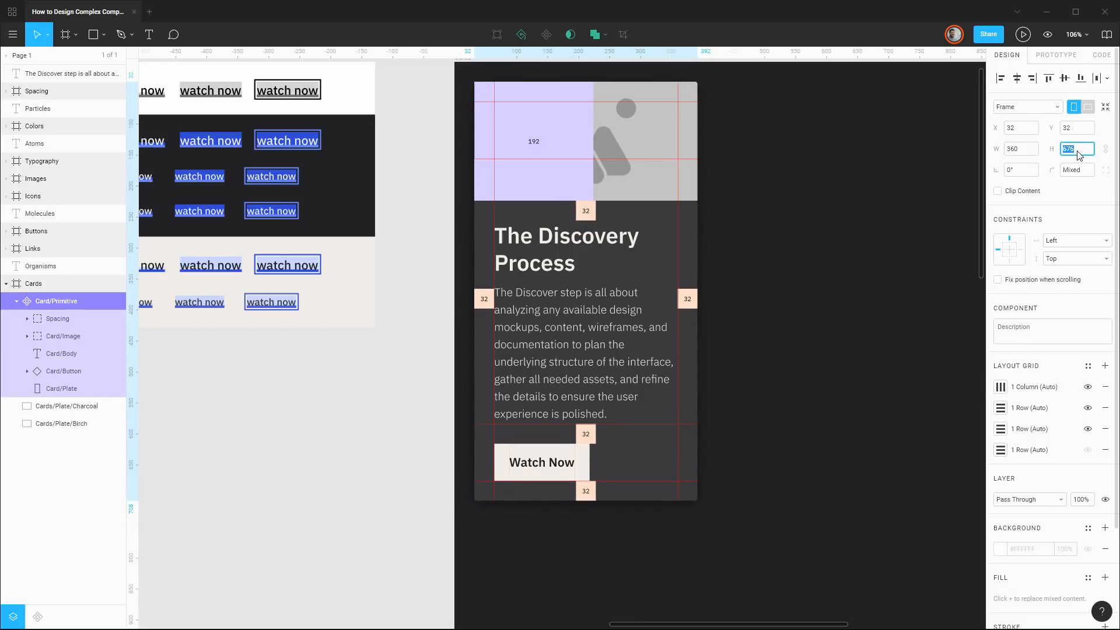
Expand the Spacing group and set the constraints of all six spacer instances to Left and Top
click(27, 318)
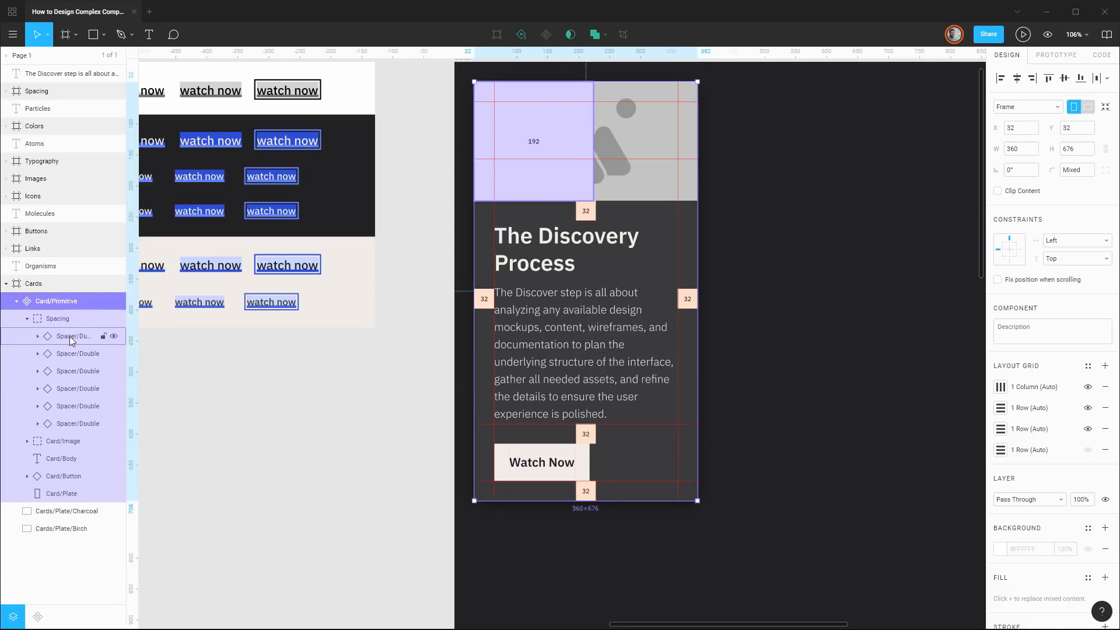
click(69, 336)
shift+click(75, 424)
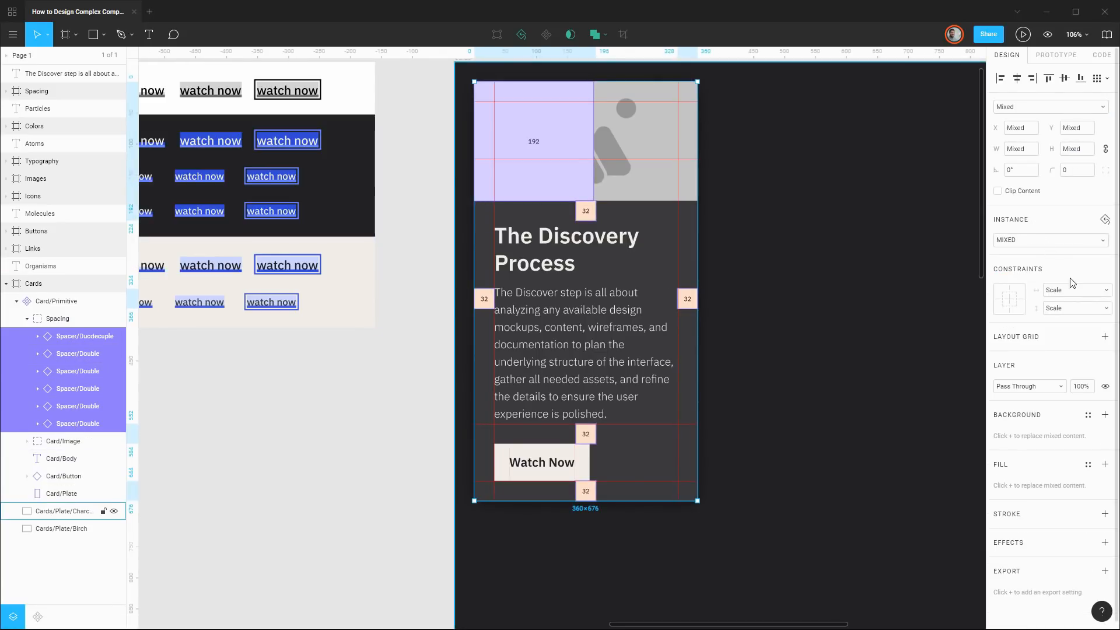
click(1077, 289)
click(1074, 233)
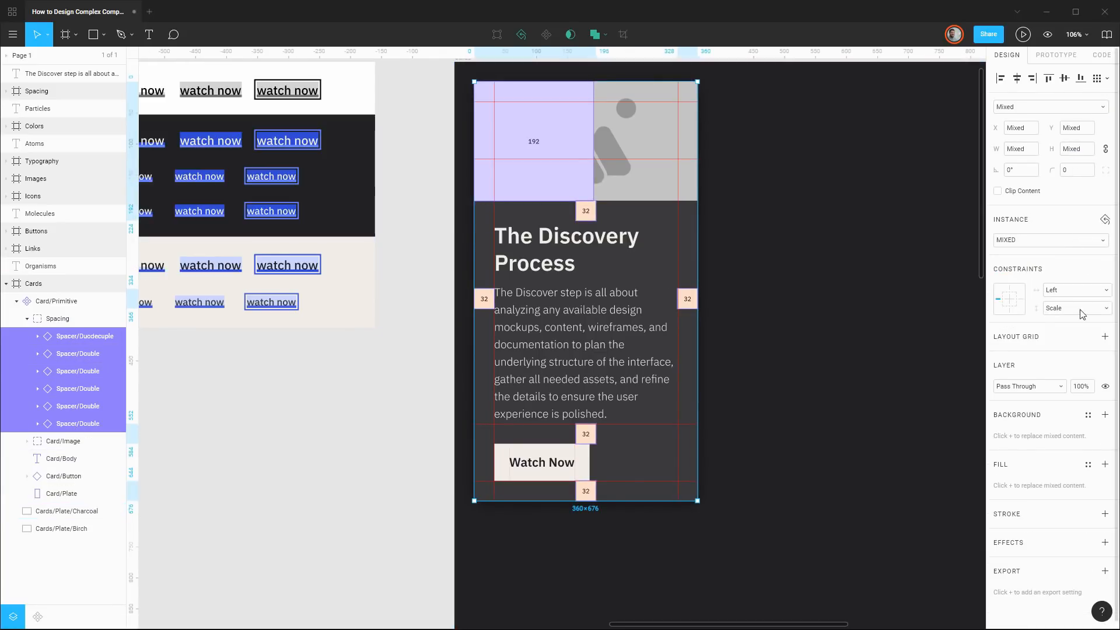
click(1081, 308)
click(1076, 253)
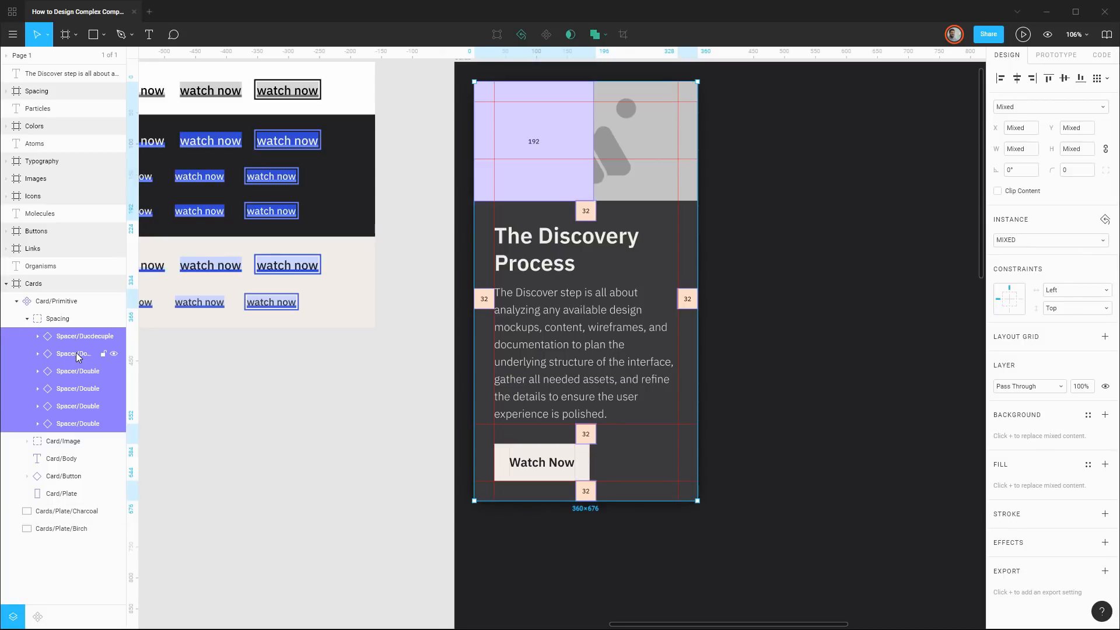
Set the constraints of the two Spacer/Double instances above and below the button to Center and Bottom
click(82, 355)
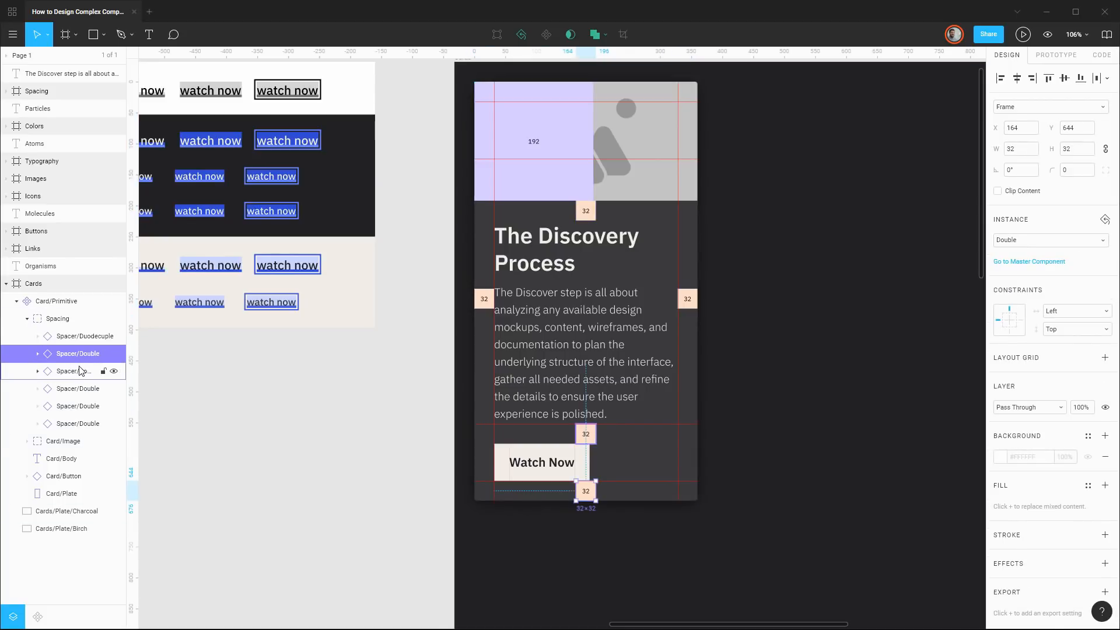
shift+click(80, 371)
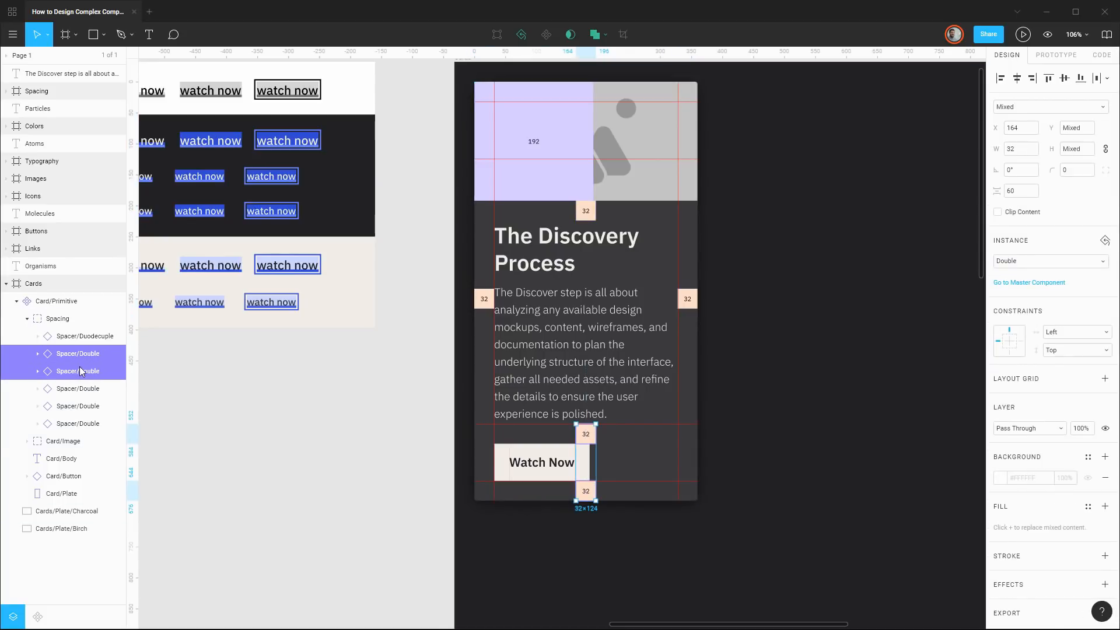
click(1087, 332)
click(1084, 372)
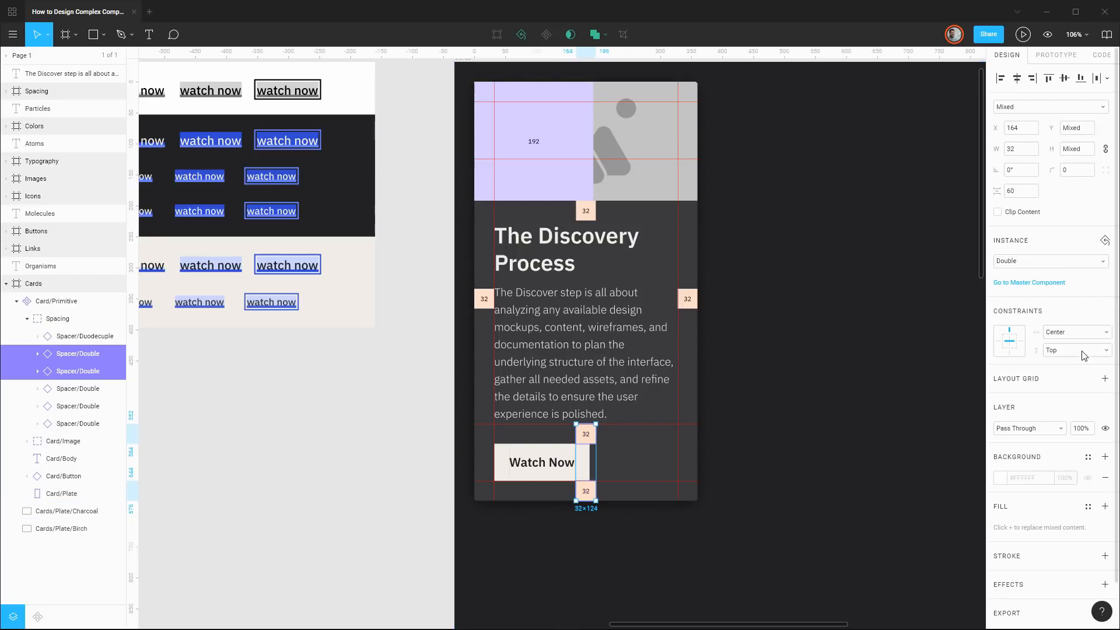
click(1083, 350)
click(1077, 373)
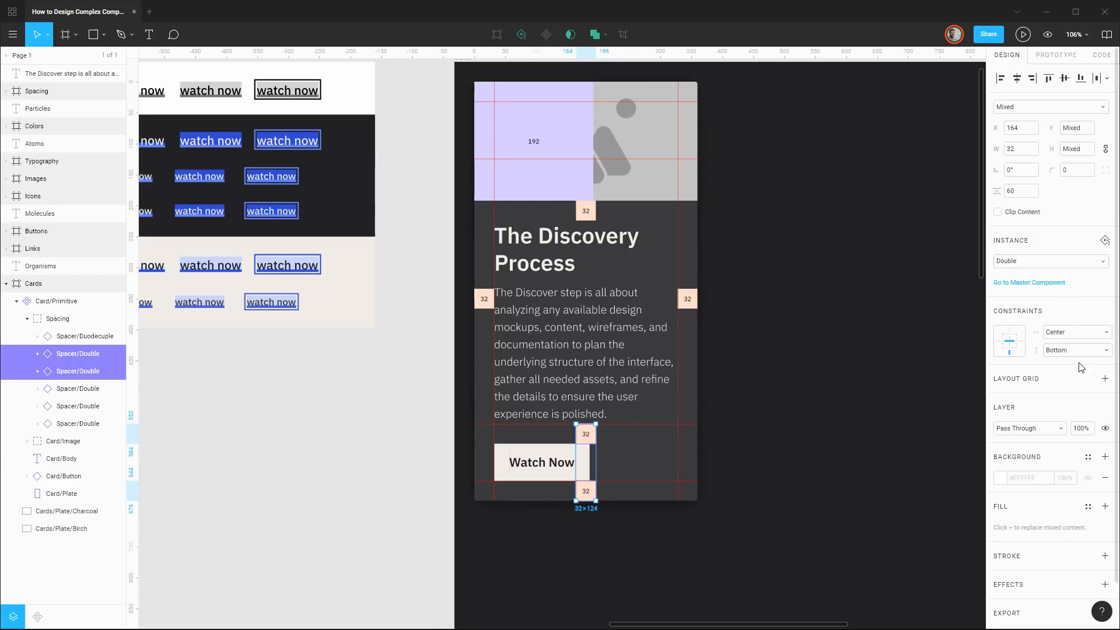
Set the constraints of the Spacer/Double between the image and the heading to Center and Top
click(80, 389)
click(1079, 311)
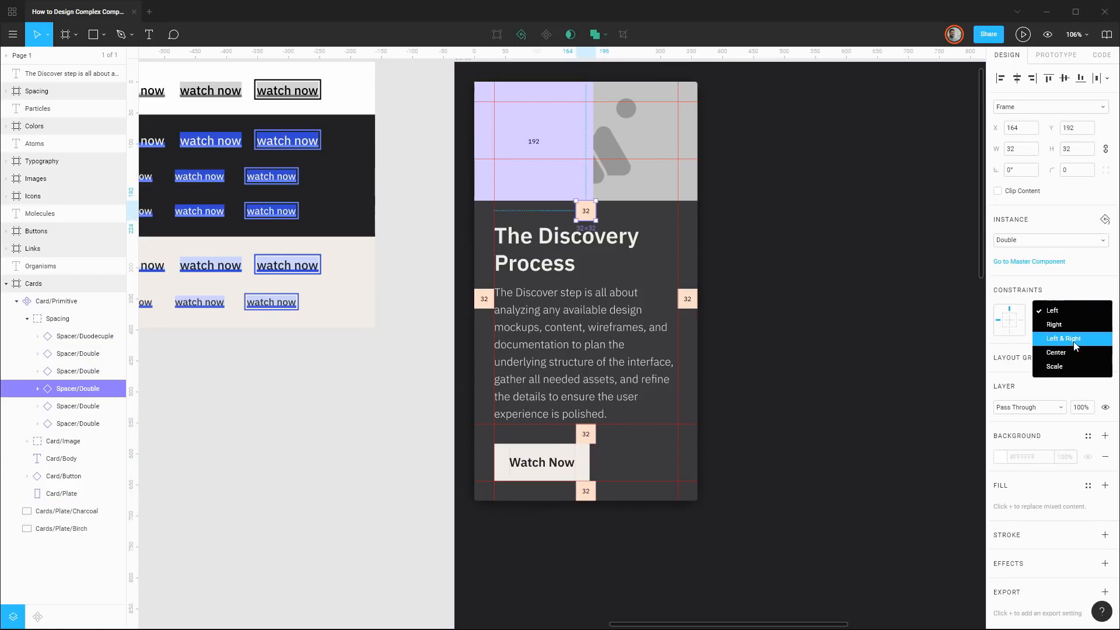
click(1080, 353)
click(1080, 330)
click(1079, 334)
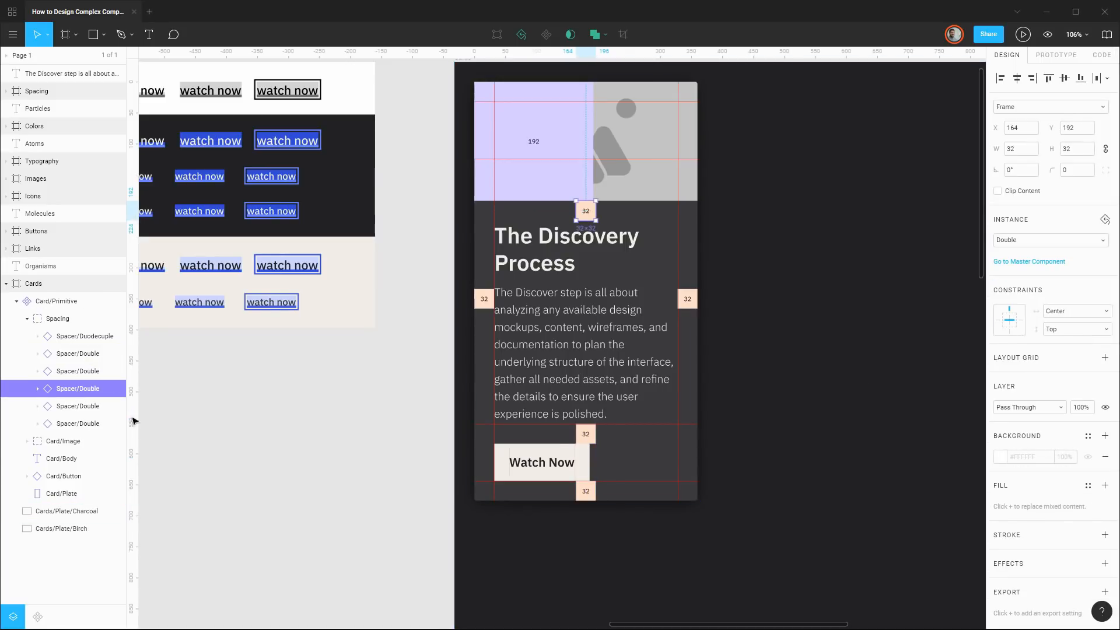
Set the constraints of the Spacer/Double at the card's right edge to Right and Center
click(86, 409)
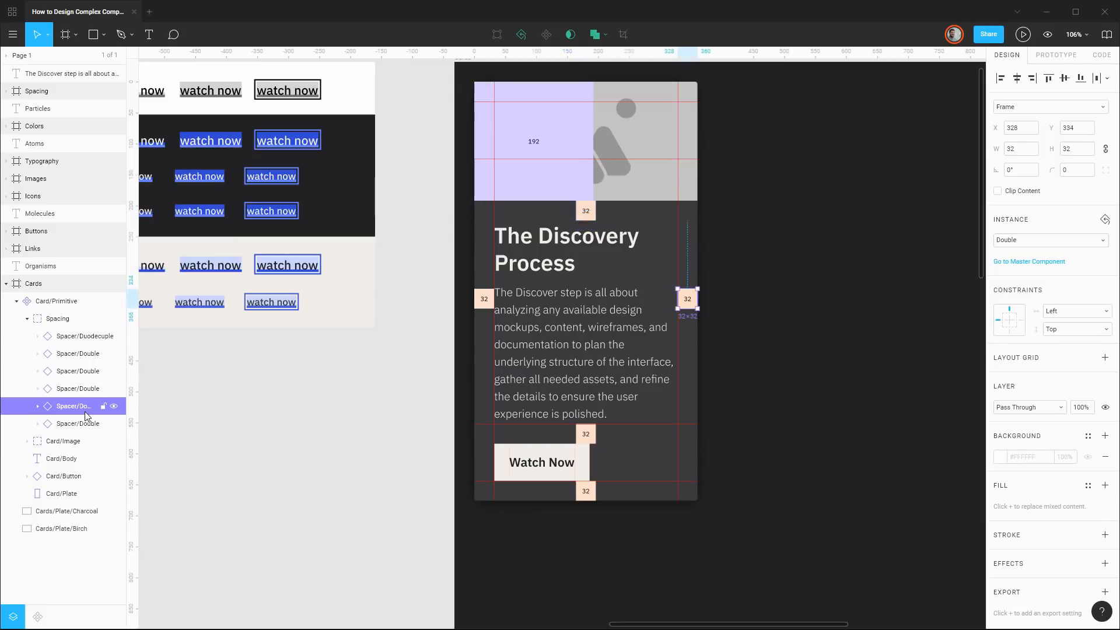
click(1068, 311)
click(1072, 326)
click(1080, 330)
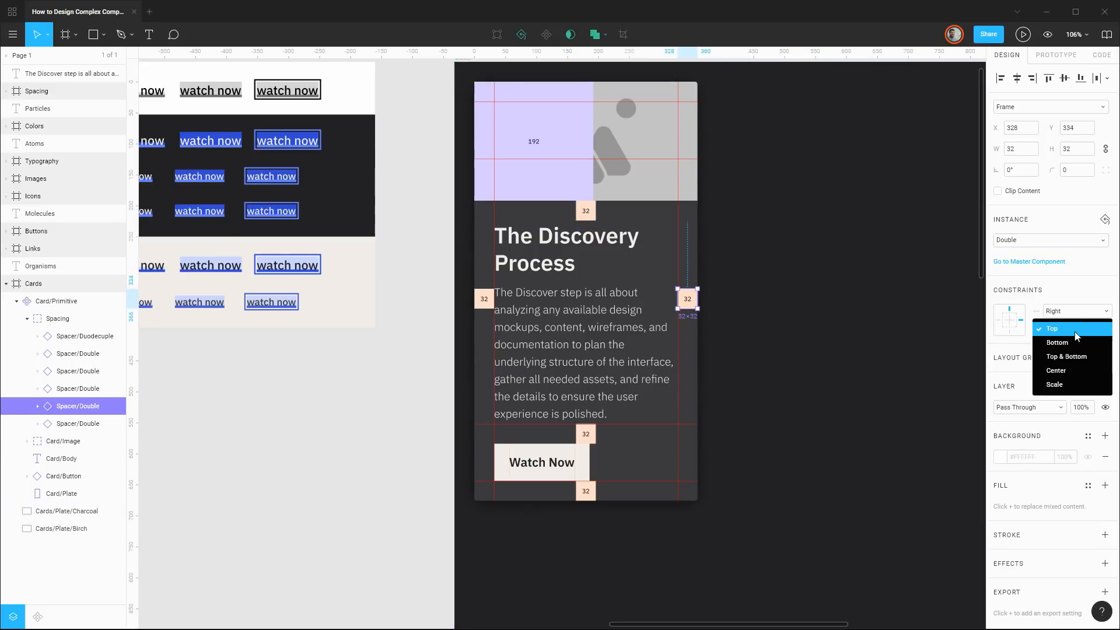
click(1077, 331)
click(1077, 329)
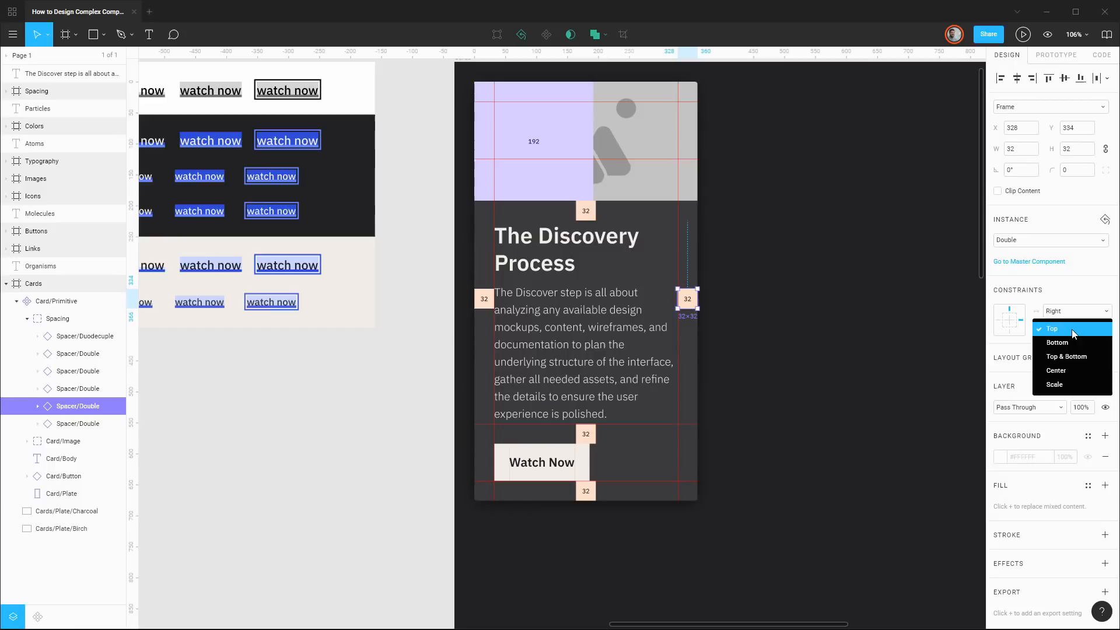
click(1067, 372)
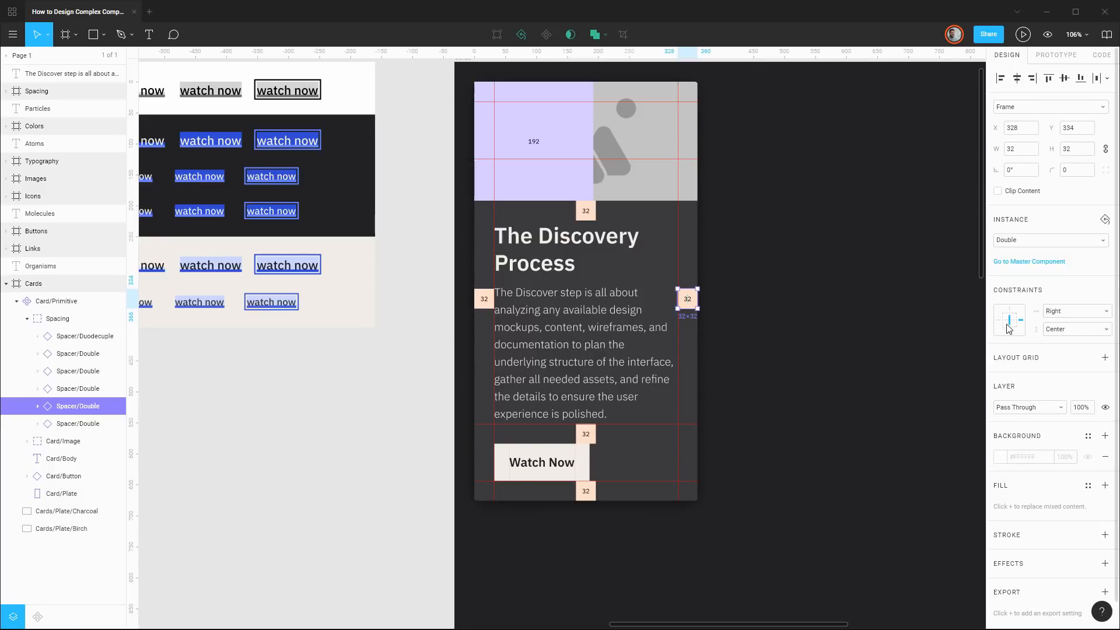
Set the constraints of the Spacer/Double at the card's left edge to Left horizontally and Center vertically
click(60, 426)
click(1071, 313)
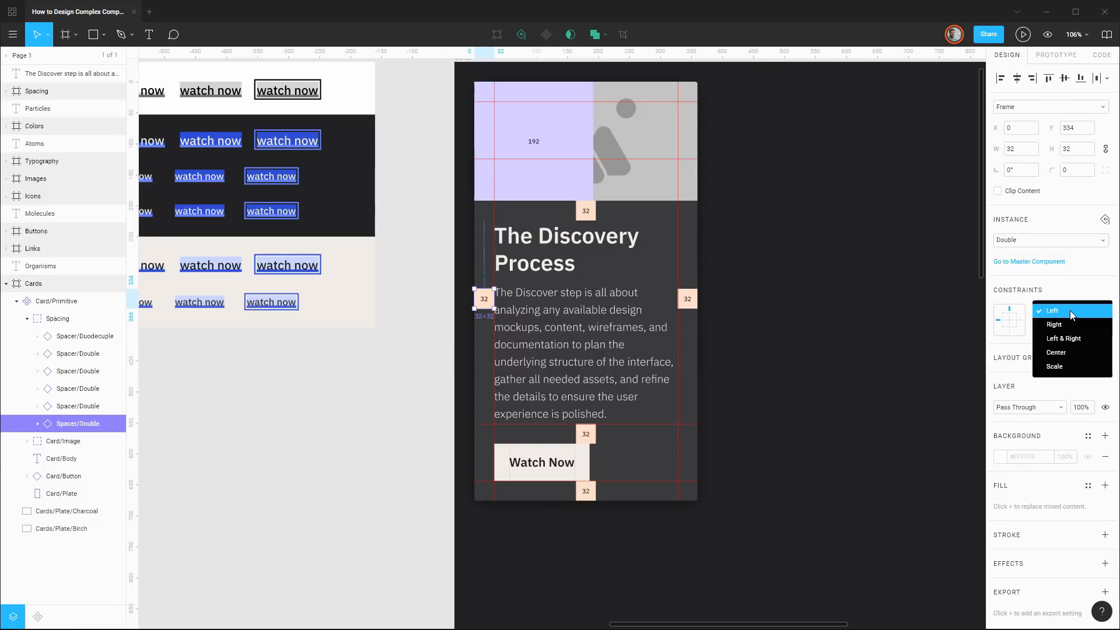
click(1071, 313)
click(1076, 329)
click(1080, 366)
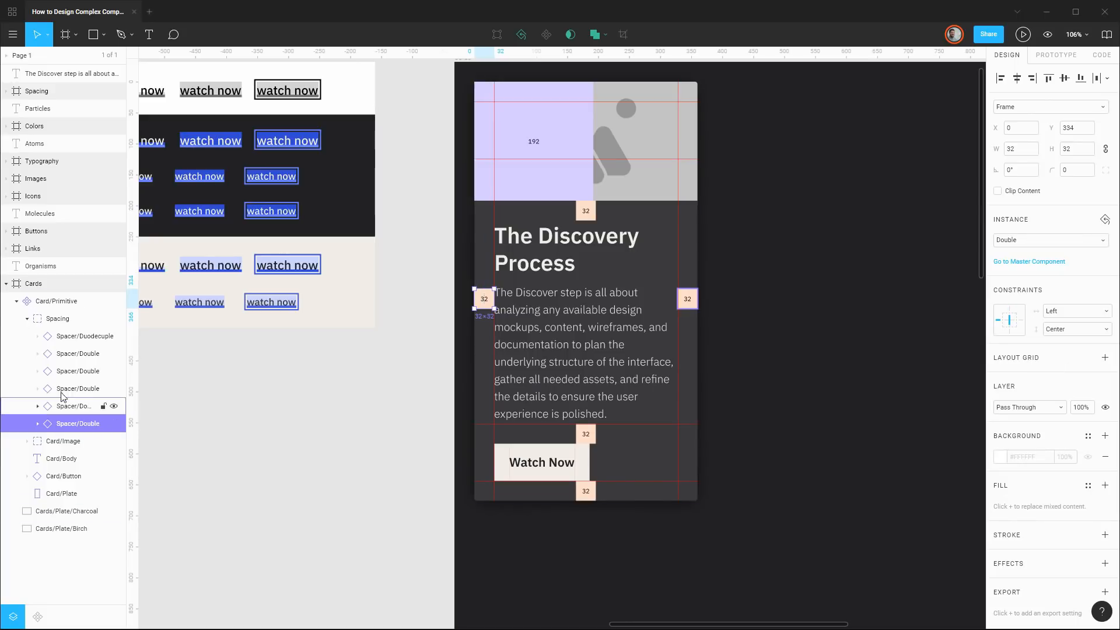
Test how Card/Primitive resizes by widening it in steps of 10, and return its width to 360
click(72, 337)
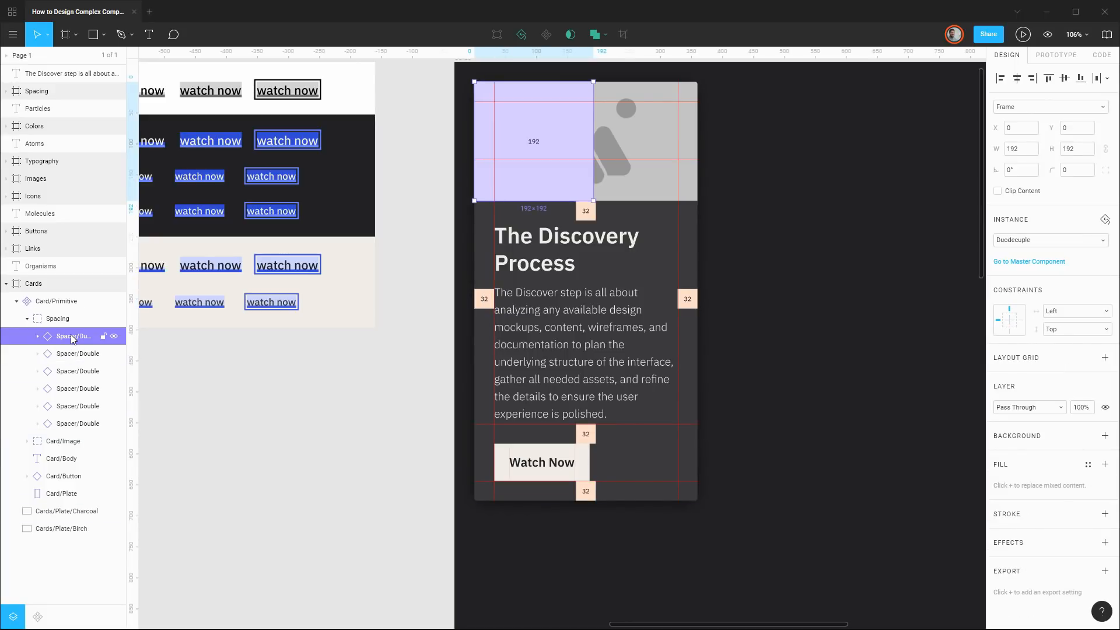
click(27, 319)
click(56, 302)
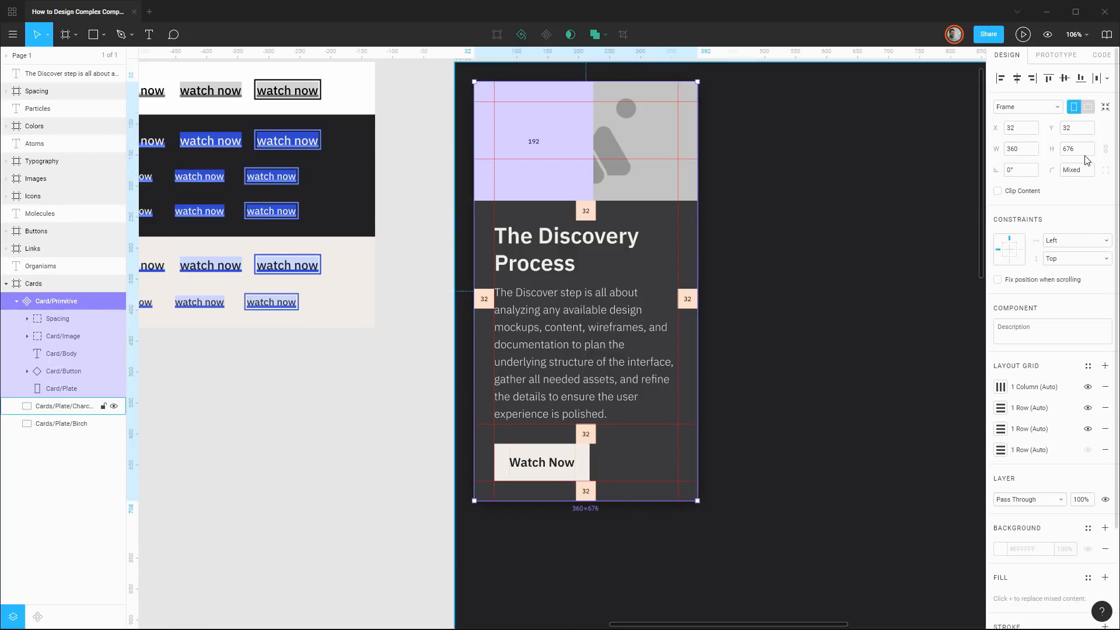
click(1035, 152)
key(shift+Up)
key(shift+Up)
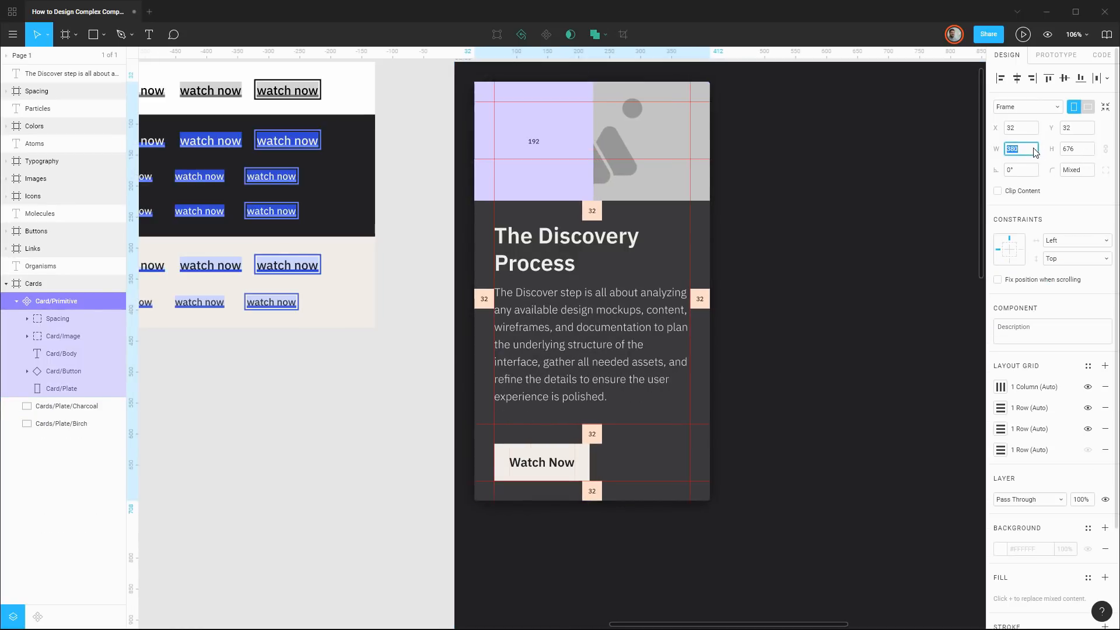
key(shift+Up)
key(shift+Up)
key(shift+Up)
key(shift+Down)
key(shift+Down)
key(shift+Down)
key(shift+Down)
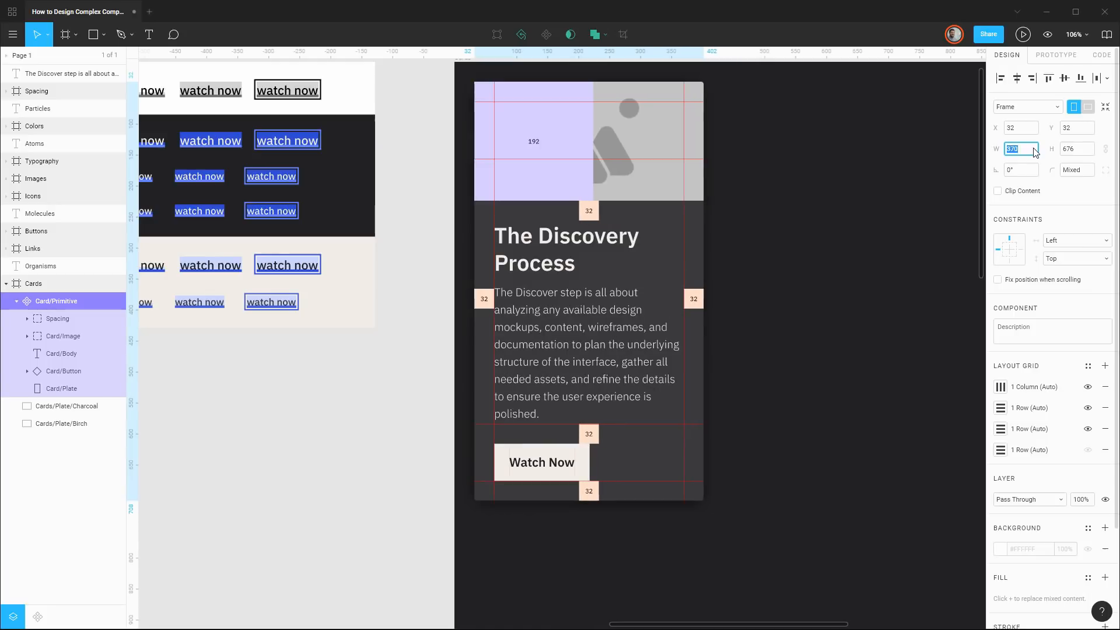
key(shift+Down)
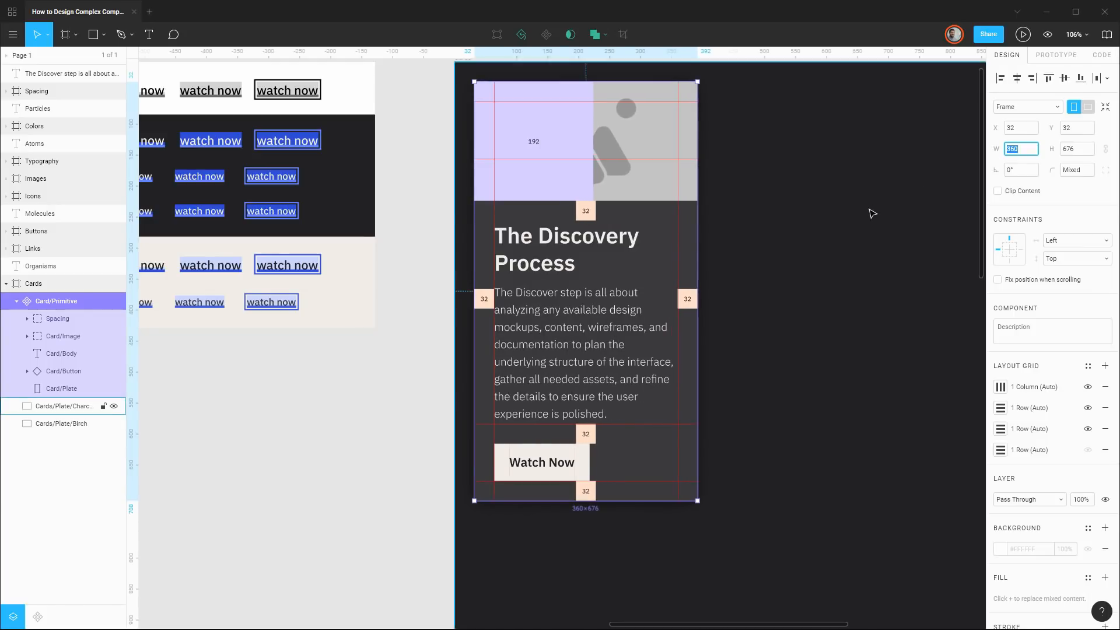
click(872, 214)
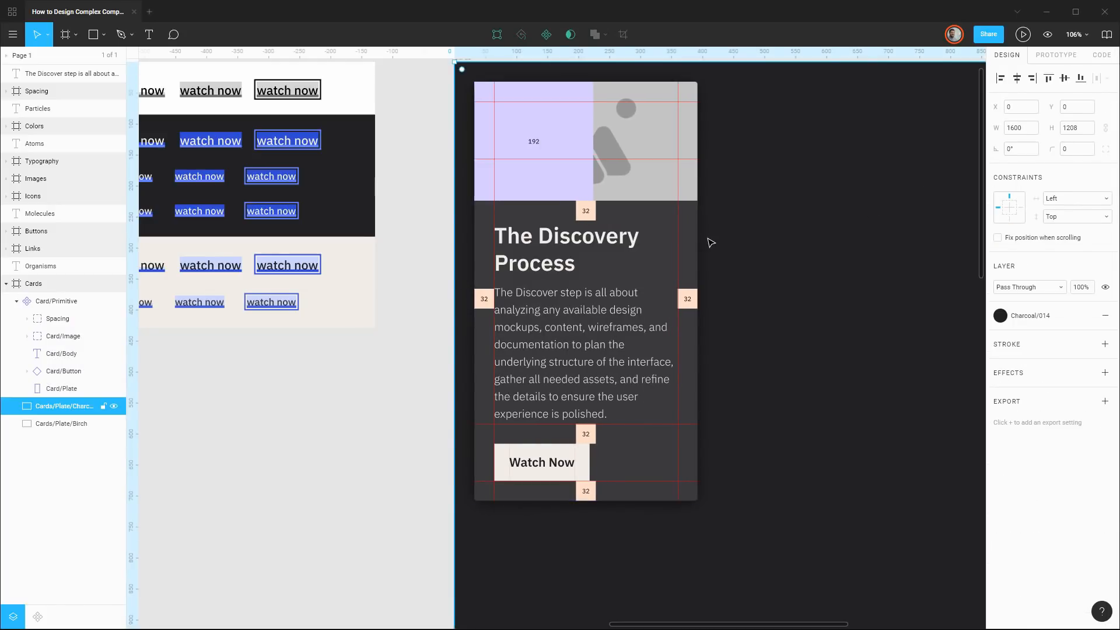
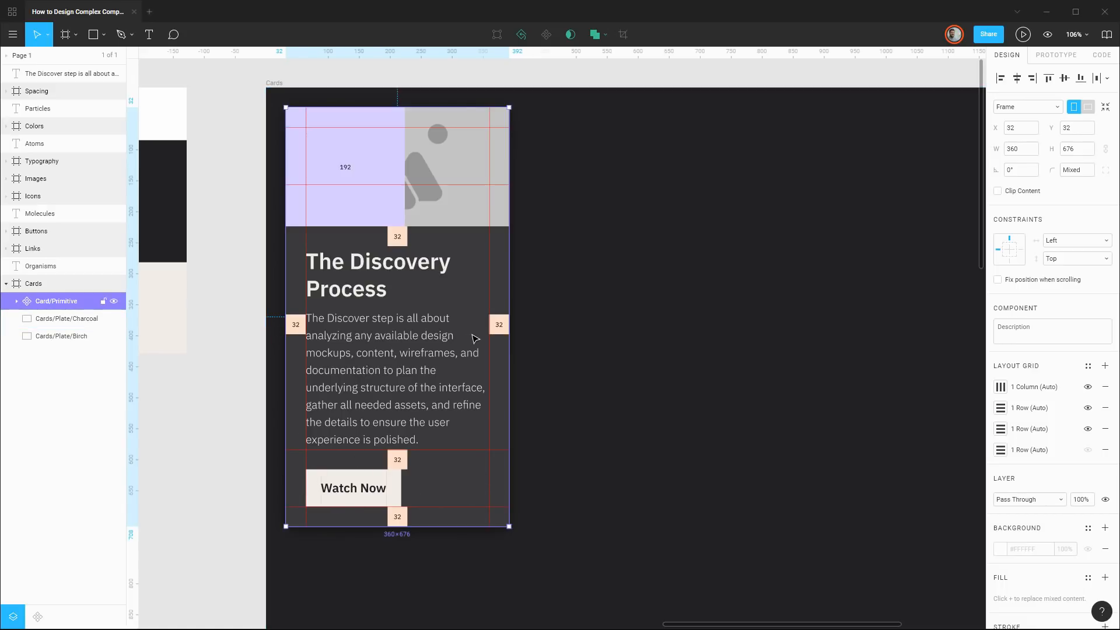
Duplicate the Card/Button layer in Card/Primitive as Card/Button Block and hide the original
click(16, 302)
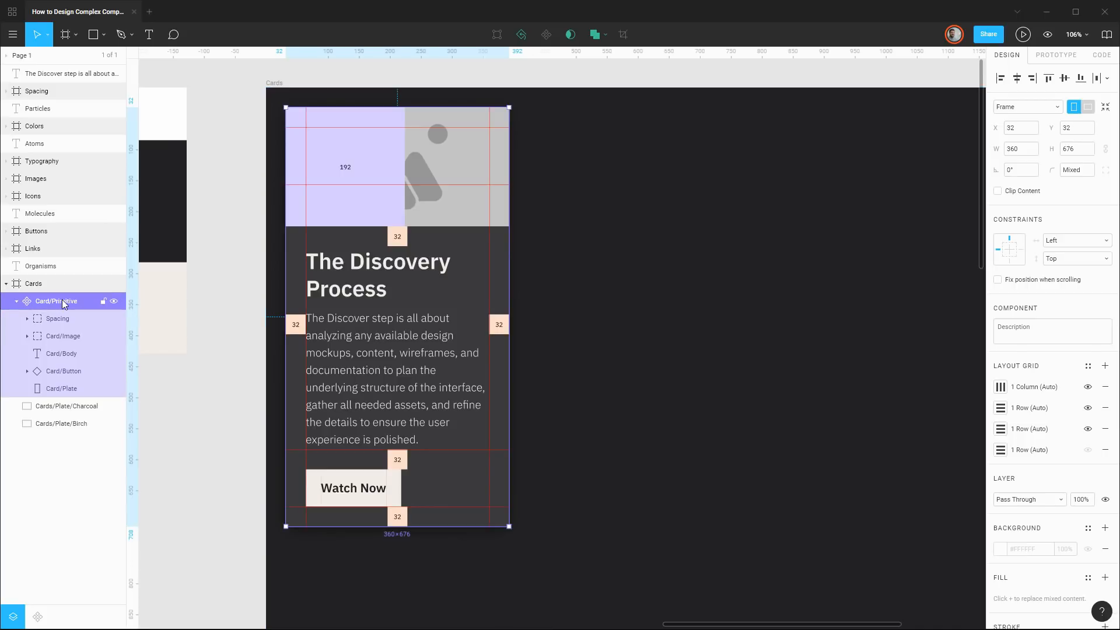
click(71, 367)
key(ctrl+d)
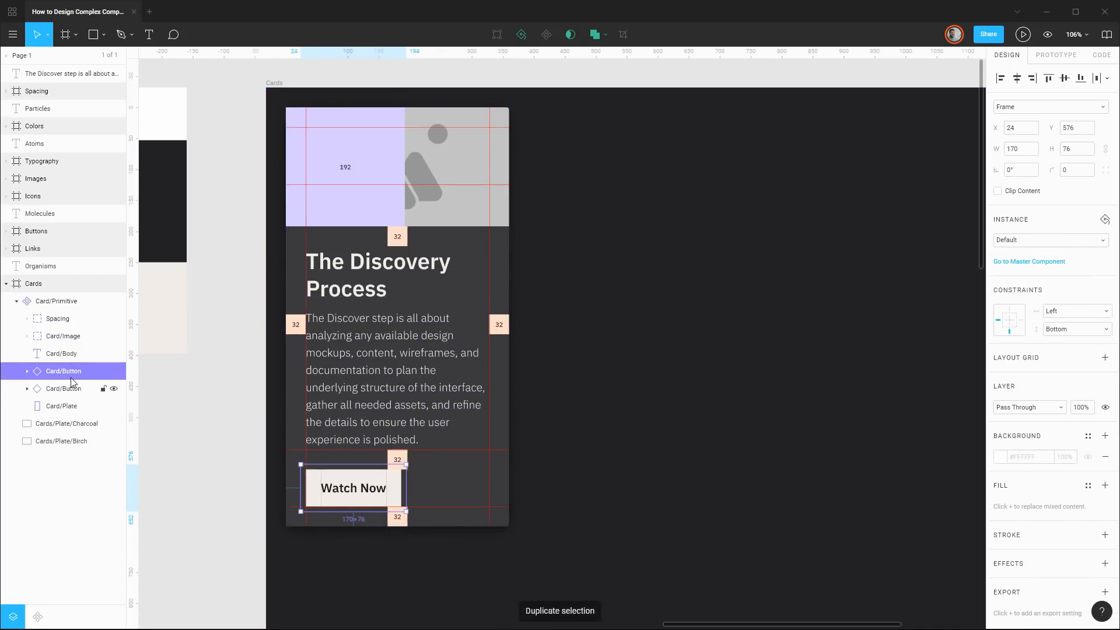
double_click(71, 374)
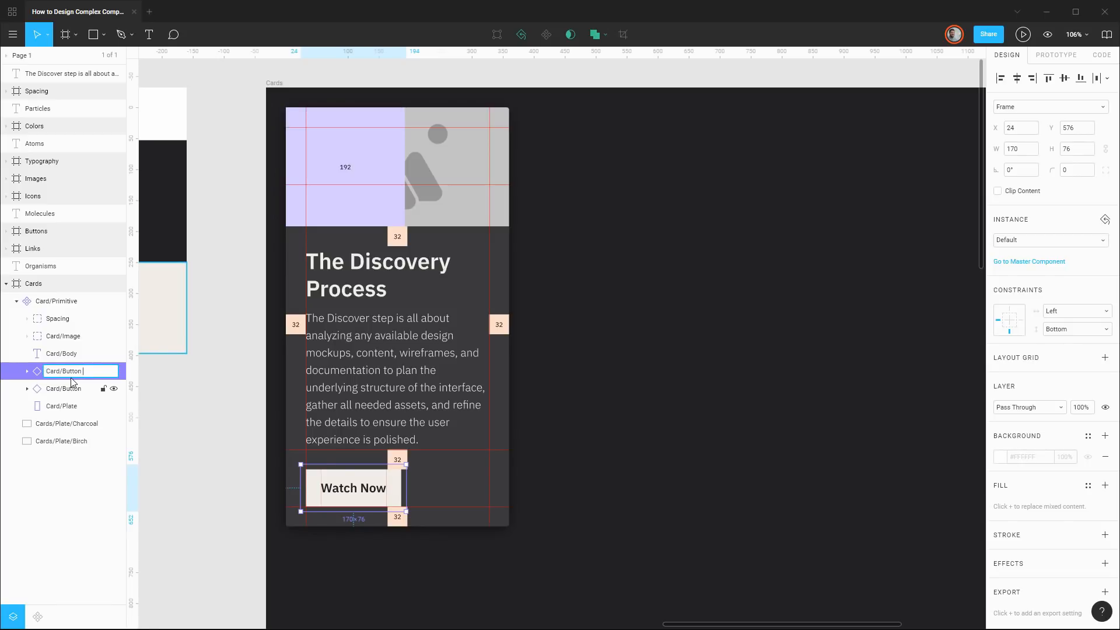
text(Block)
key(Return)
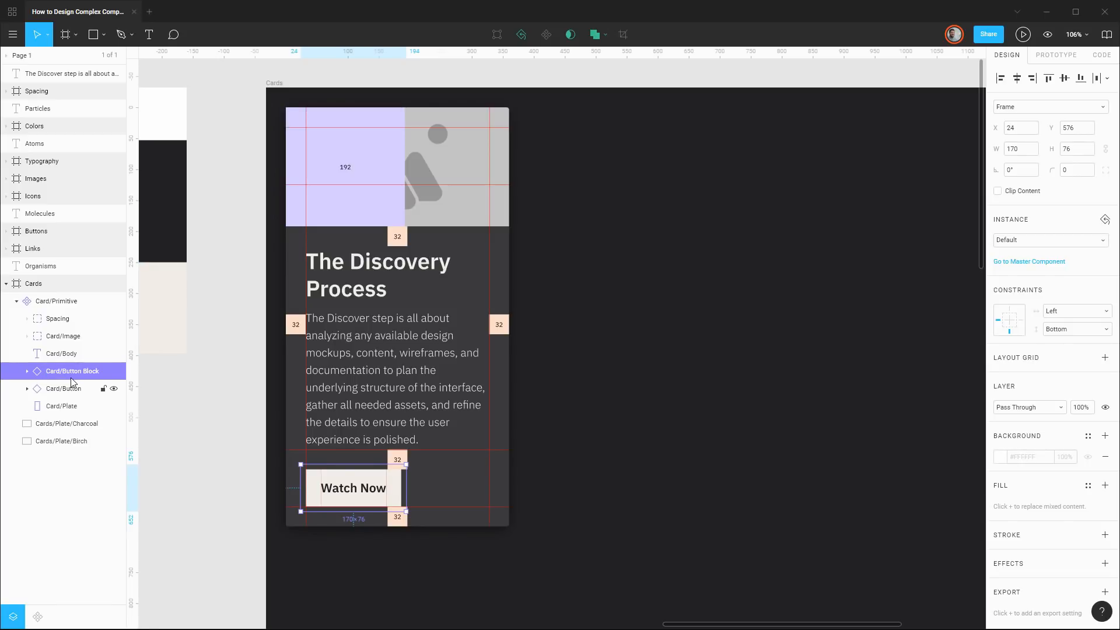
mouse_move(71, 387)
mouse_down()
mouse_move(106, 402)
mouse_move(114, 393)
mouse_move(62, 374)
mouse_up()
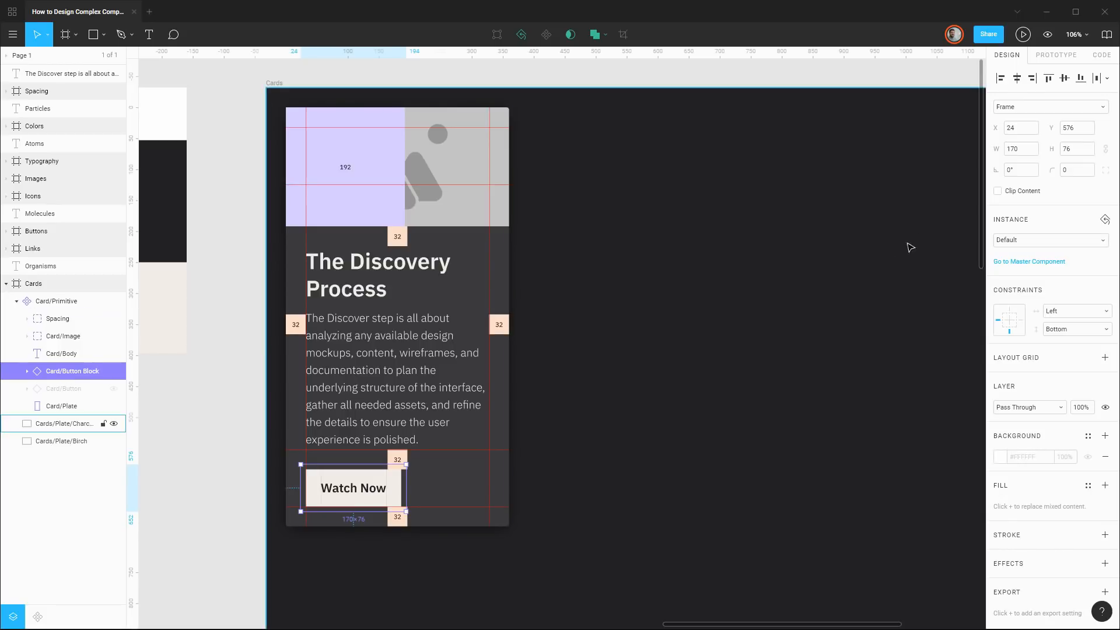
Set Card/Button Block's width to 312 so it spans the card's column, and its horizontal constraint to Left & Right
key(shift+Up)
key(shift+Up)
key(shift+Up)
key(shift+Up)
key(shift+Up)
key(shift+Up)
key(shift+Up)
key(shift+Up)
key(shift+Up)
key(shift+Up)
key(shift+Up)
key(shift+Up)
key(shift+Up)
key(shift+Up)
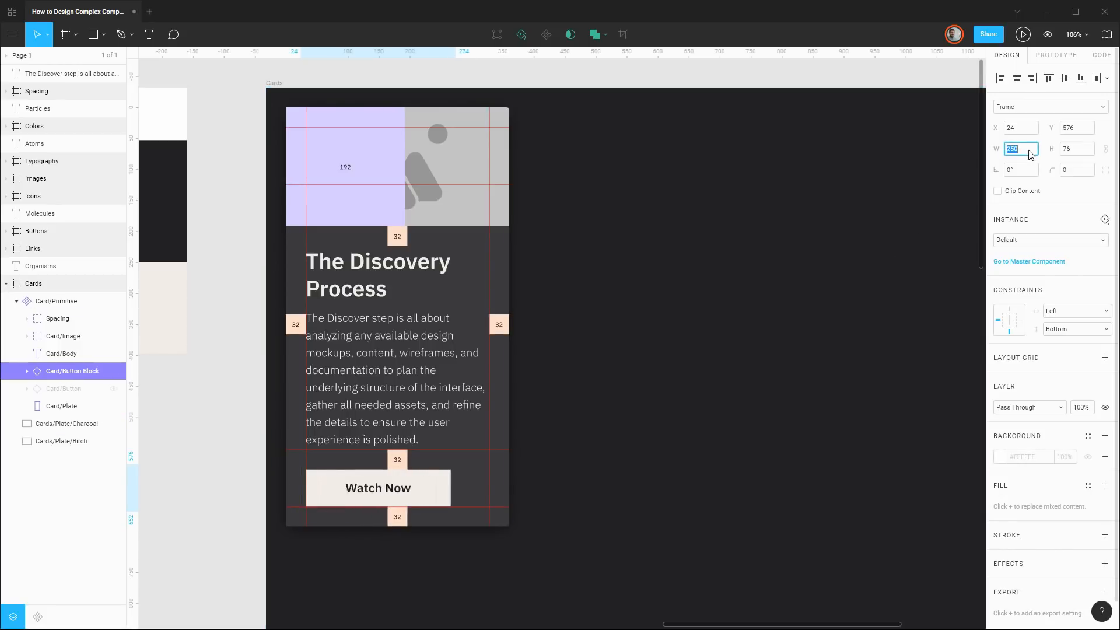
key(Up)
key(Up)
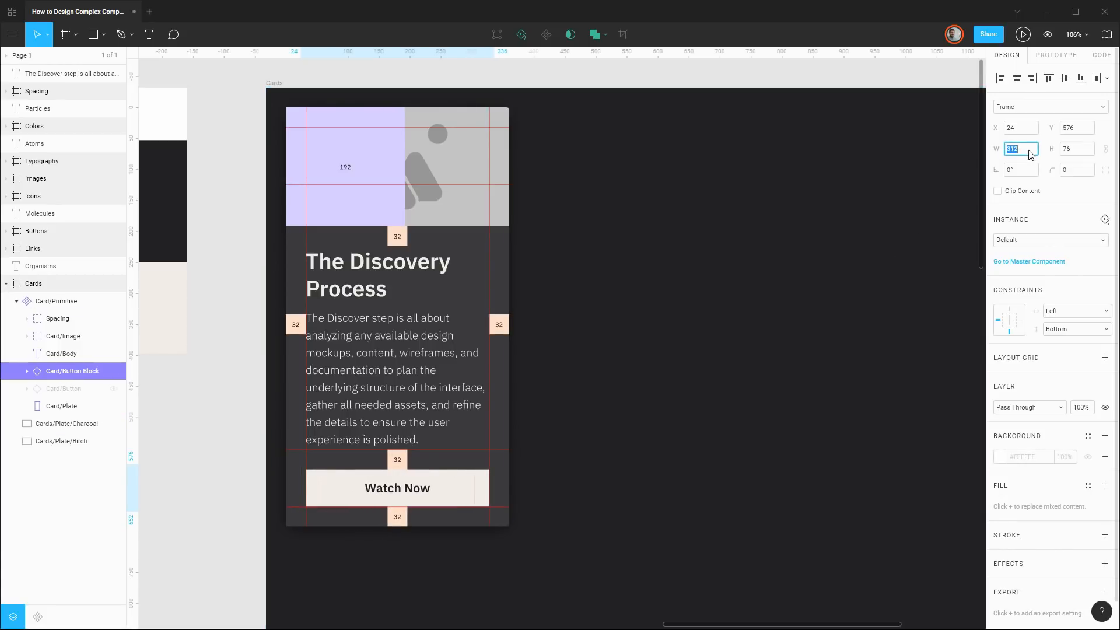
scroll(478, 483, up, 2)
scroll(478, 483, up, 8)
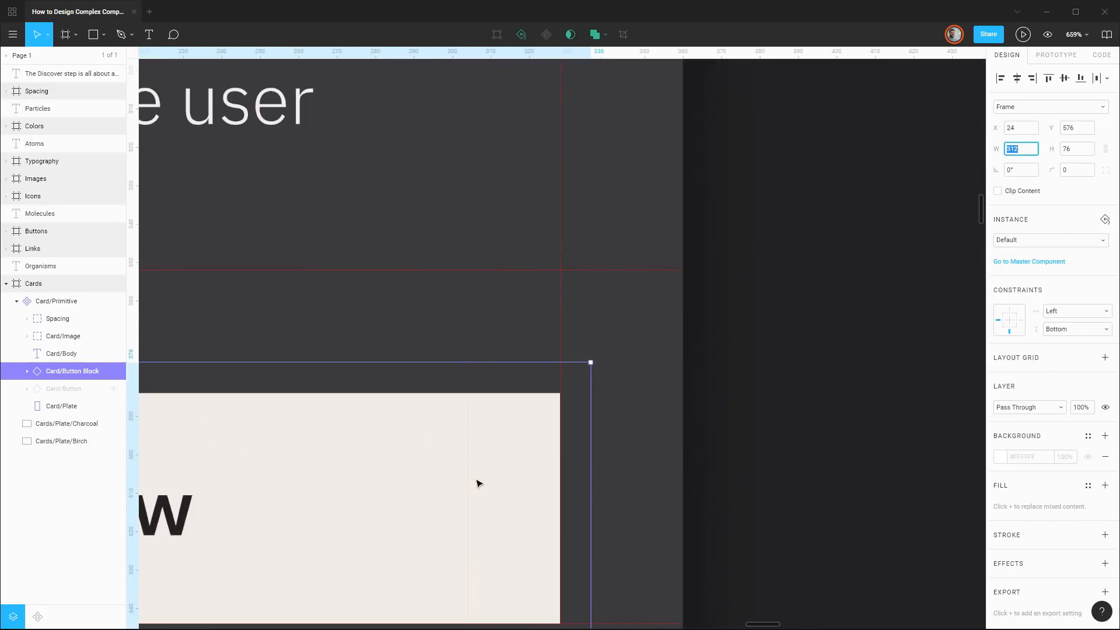
scroll(559, 438, down, 7)
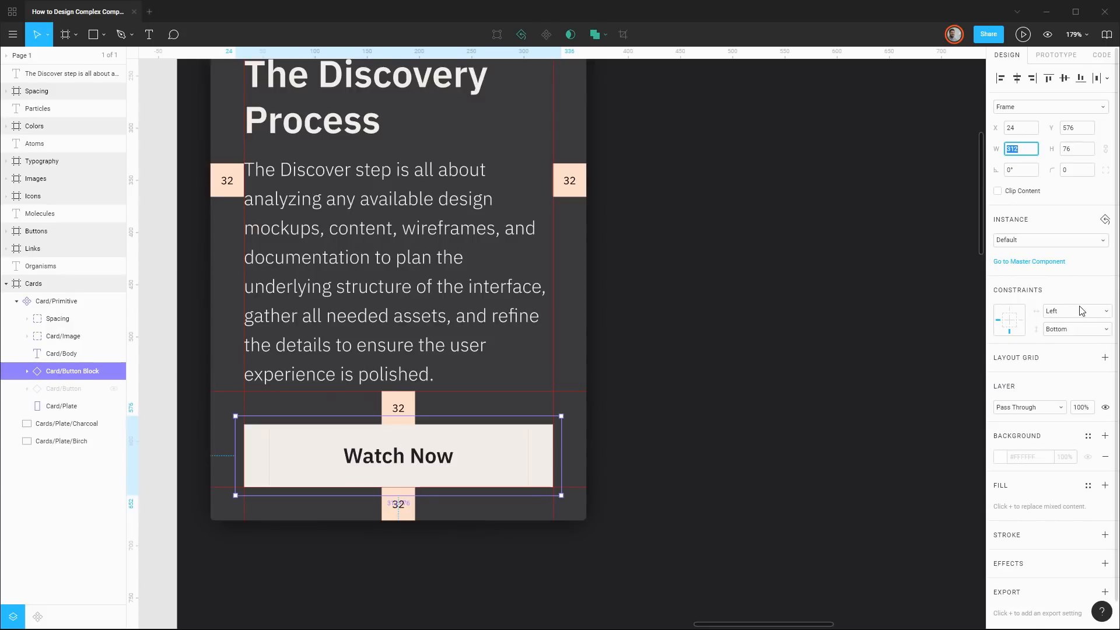
click(1079, 314)
click(1069, 342)
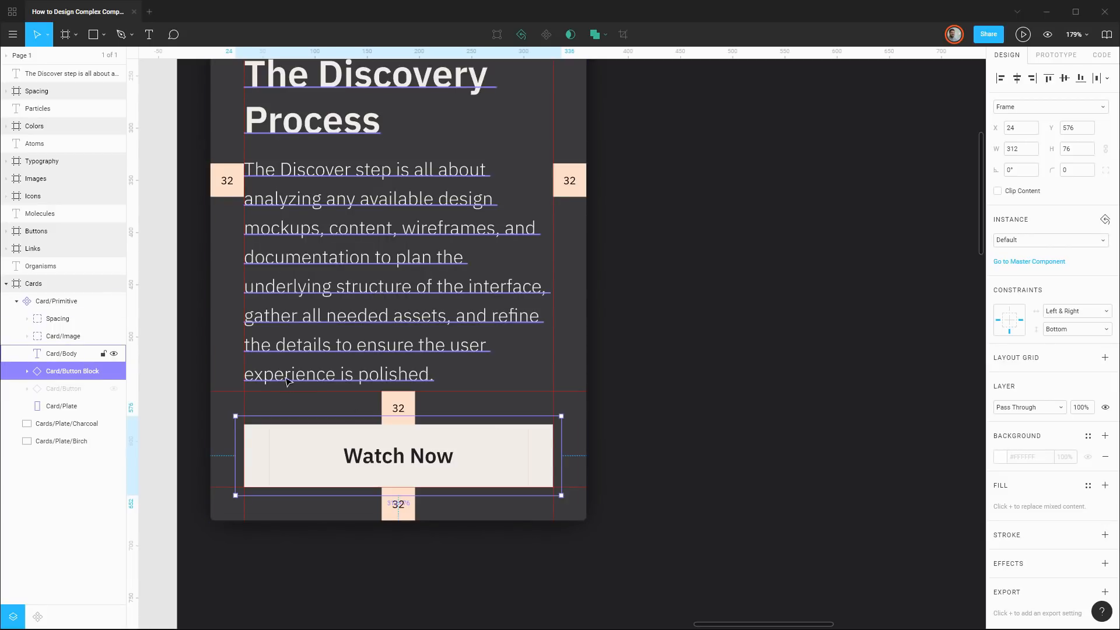
Change the label text of Card/Button Block to "Learn More" and collapse its nested layers
double_click(399, 458)
double_click(399, 458)
double_click(399, 458)
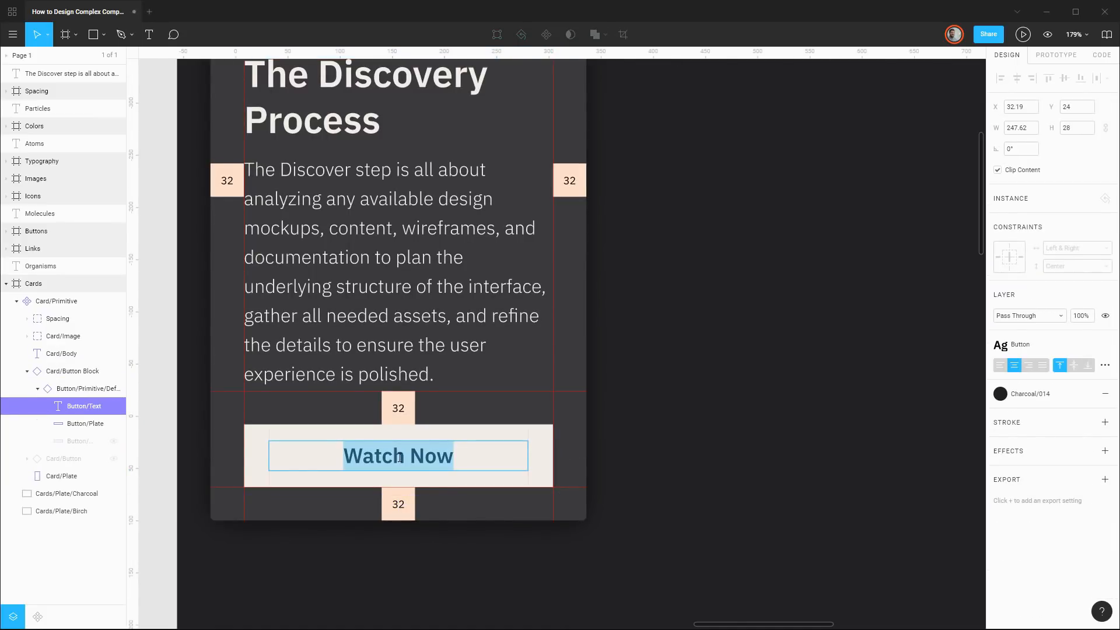
text(Learn Mo)
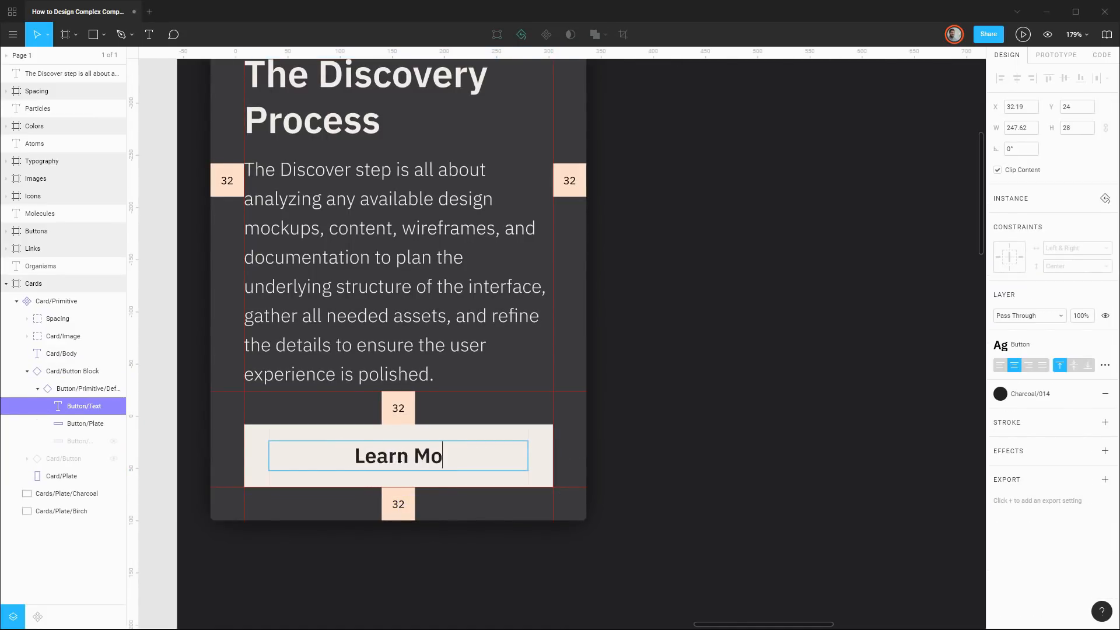
text(re)
key(Escape)
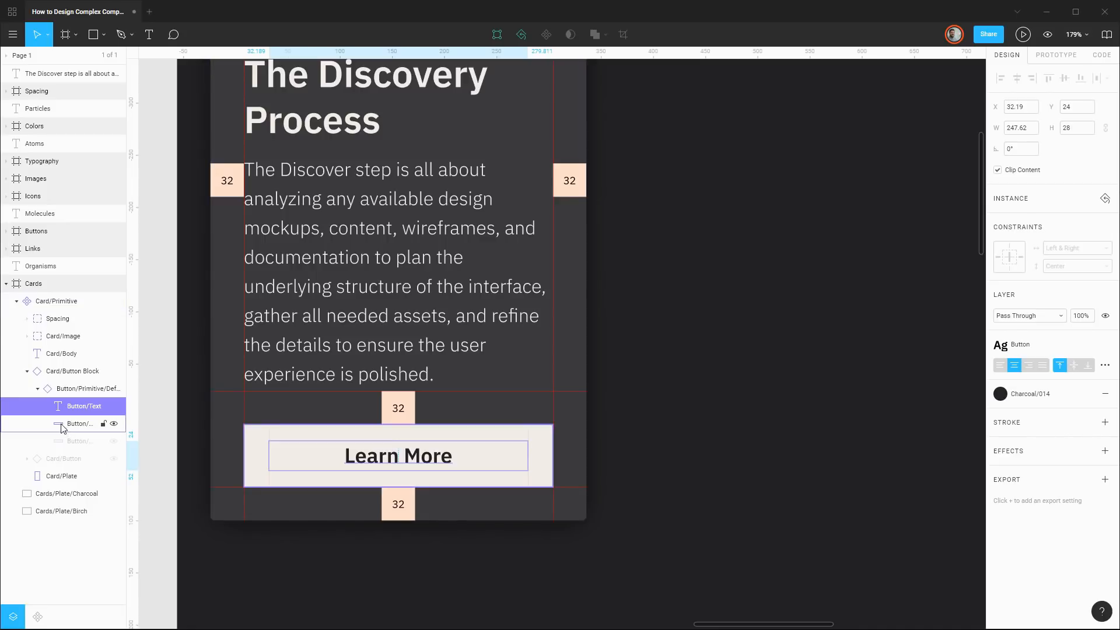
click(38, 389)
click(28, 373)
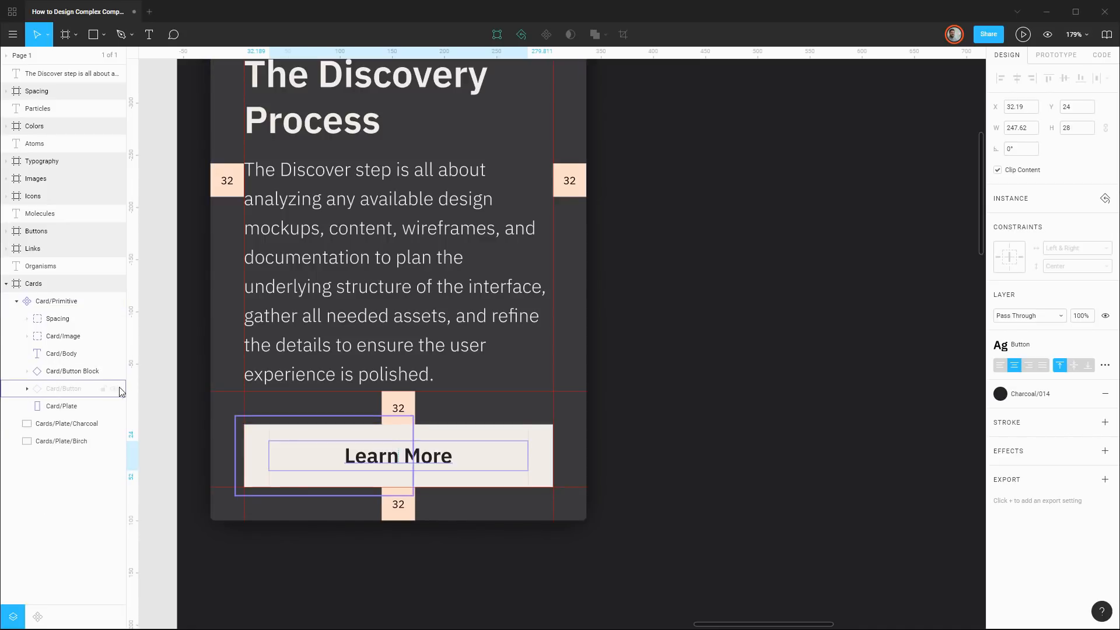
Show Card/Button in place of Card/Button Block and change its label text to "Learn More"
click(114, 371)
click(114, 388)
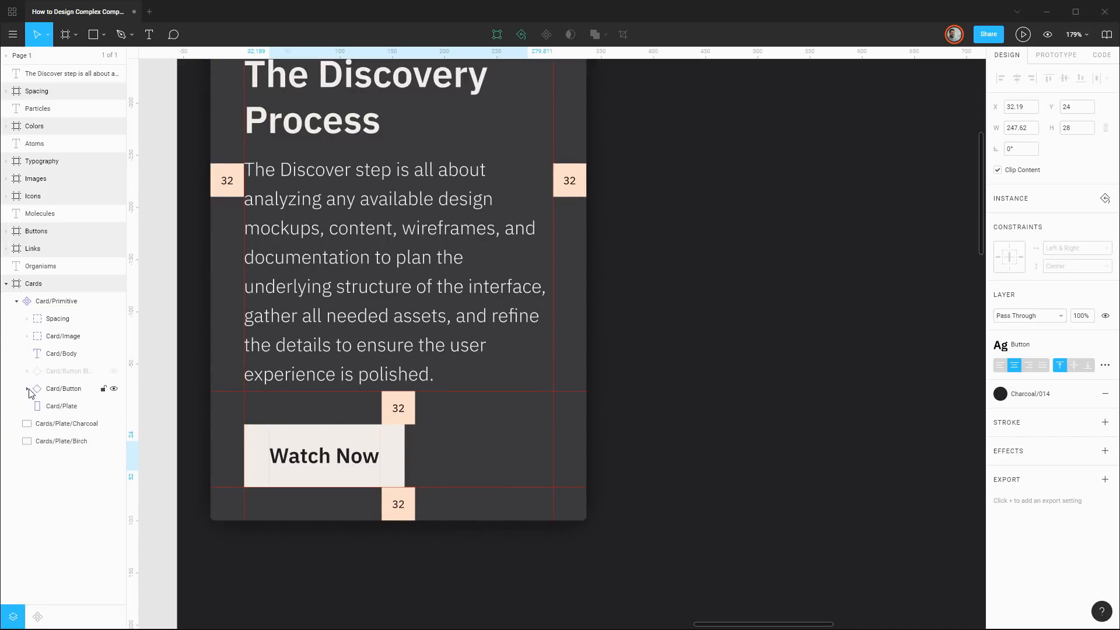
click(27, 388)
double_click(345, 459)
double_click(333, 461)
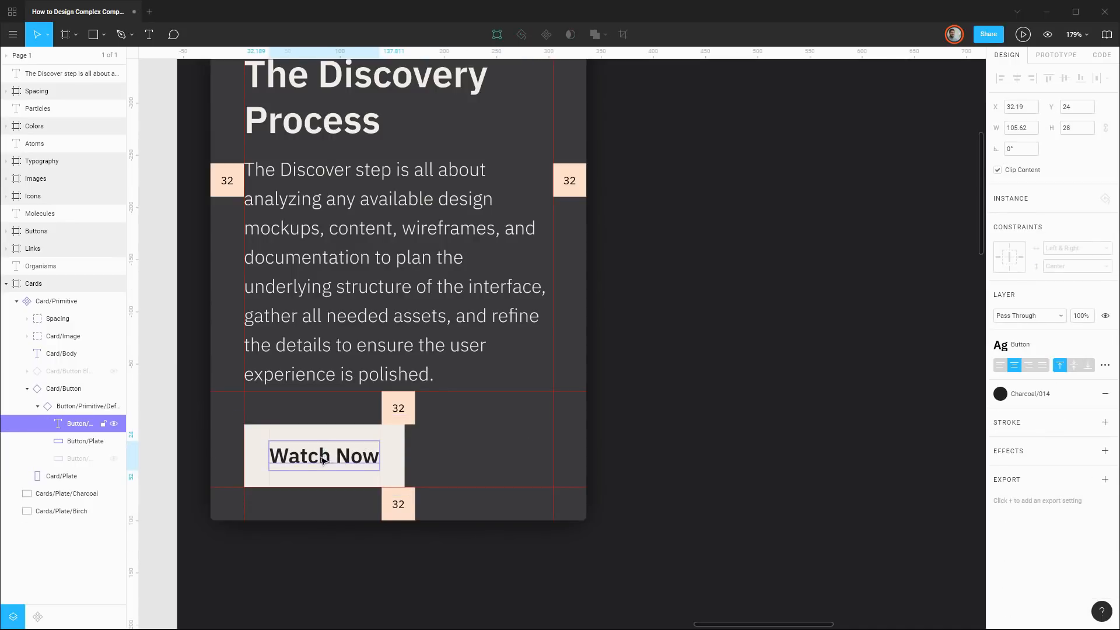
double_click(321, 458)
text(Learn More)
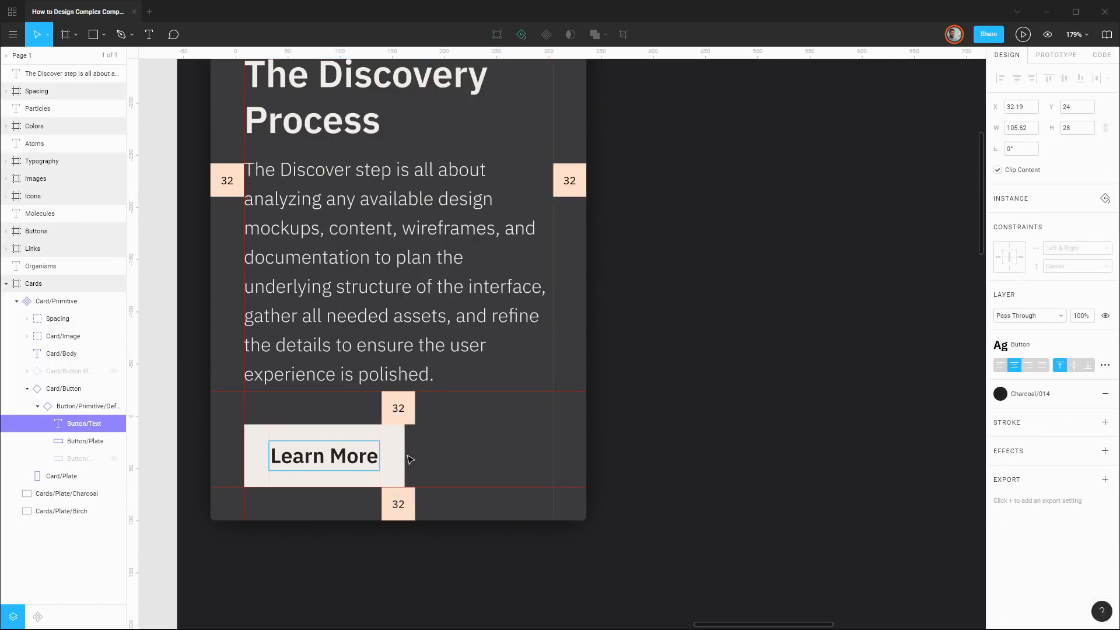
click(459, 461)
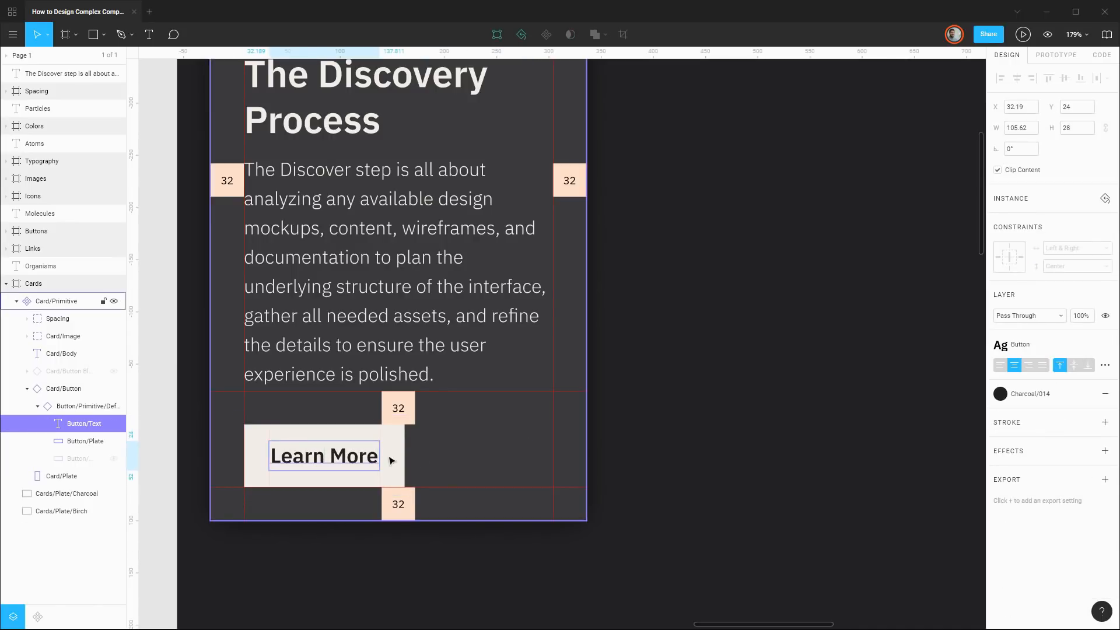
Set Card/Button's width to 168 to fit its label, and collapse its nested layers
click(349, 437)
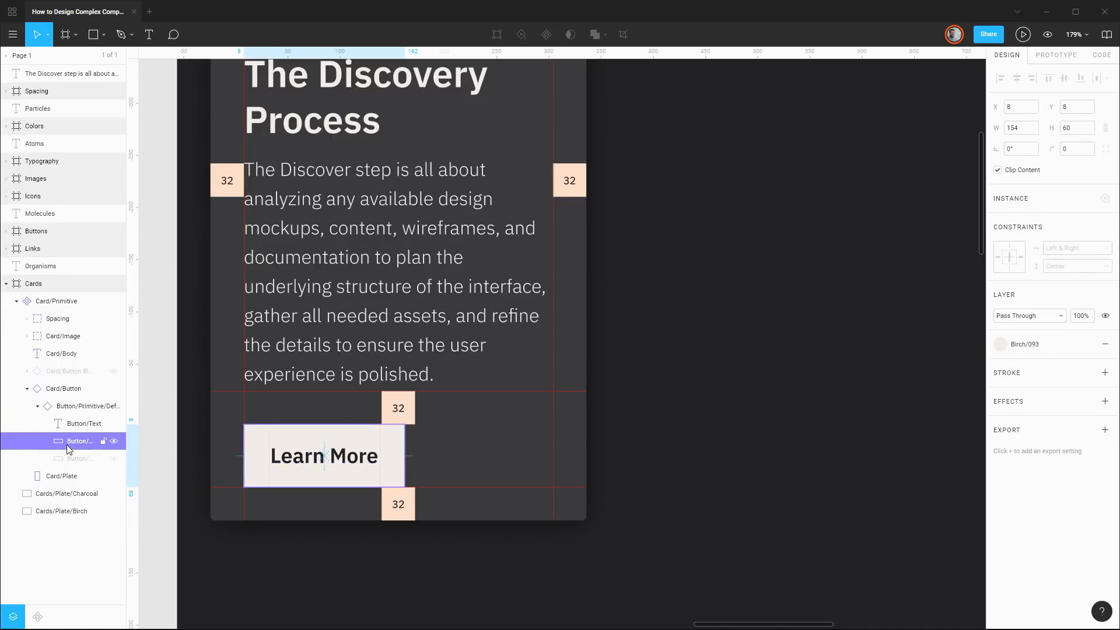
click(61, 388)
click(1038, 150)
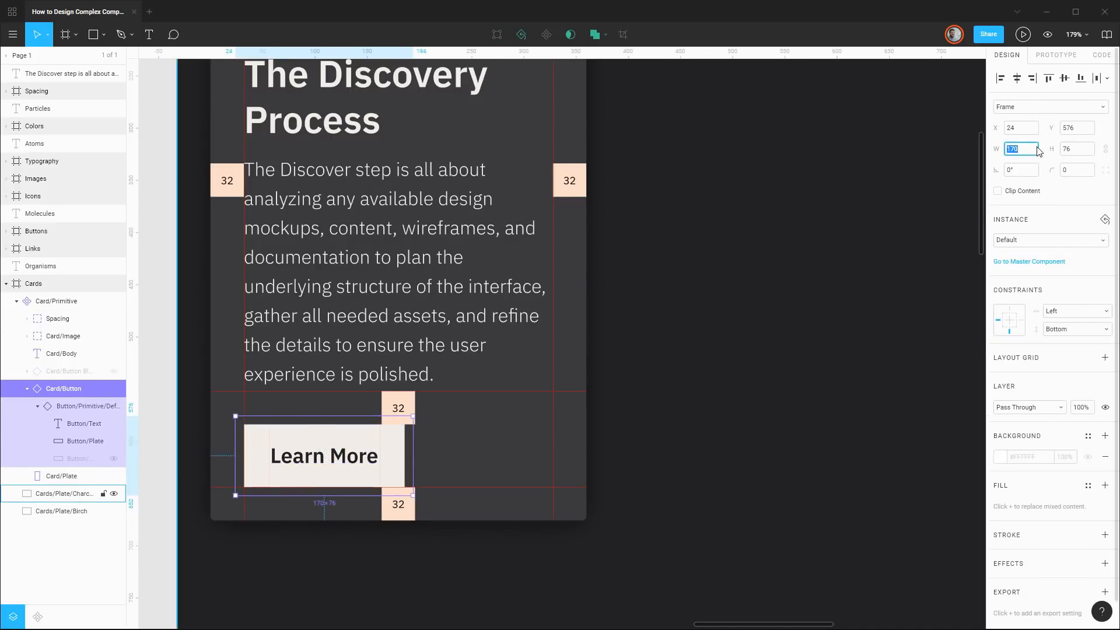
key(Down)
key(Down)
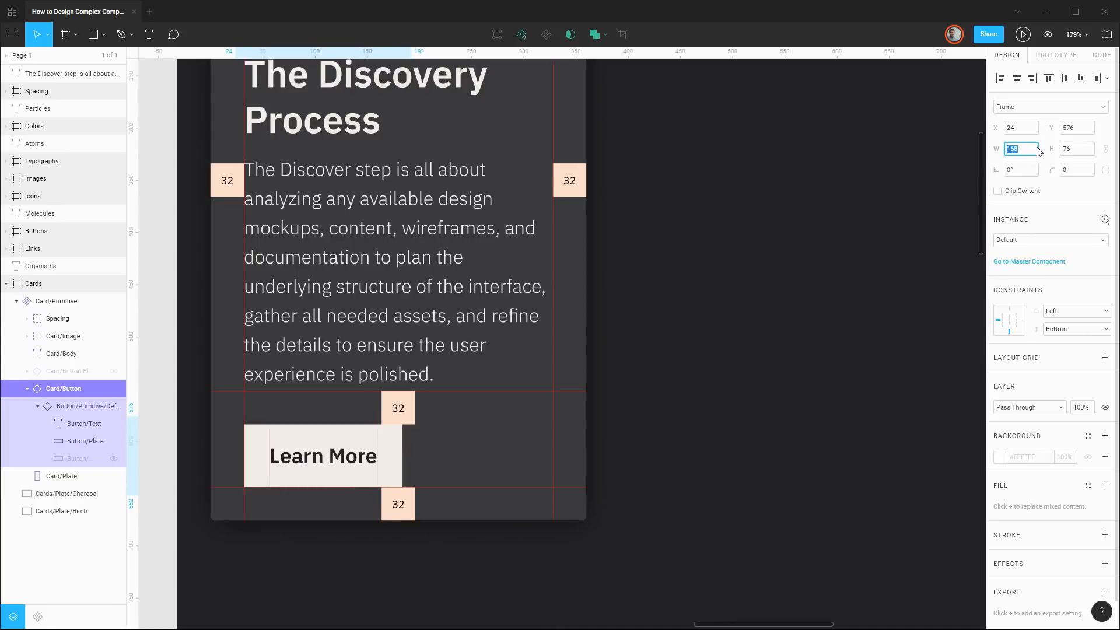
scroll(350, 443, up, 5)
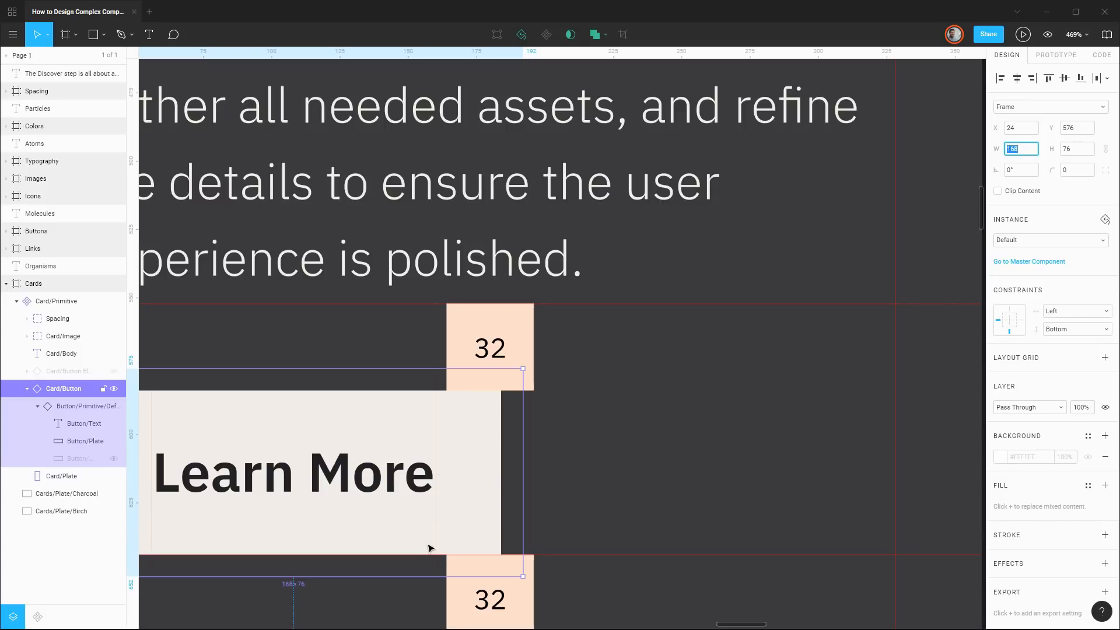
click(38, 406)
click(26, 388)
scroll(335, 450, down, 4)
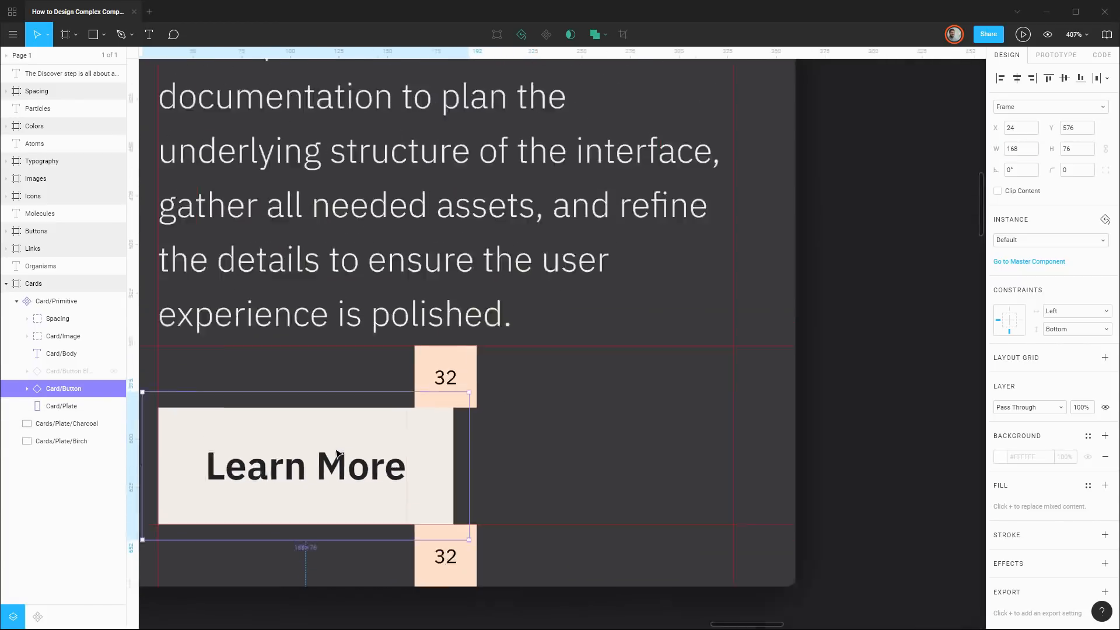
Compare the two button variants by showing only Card/Button Block and switching back to only Card/Button
click(114, 389)
click(113, 371)
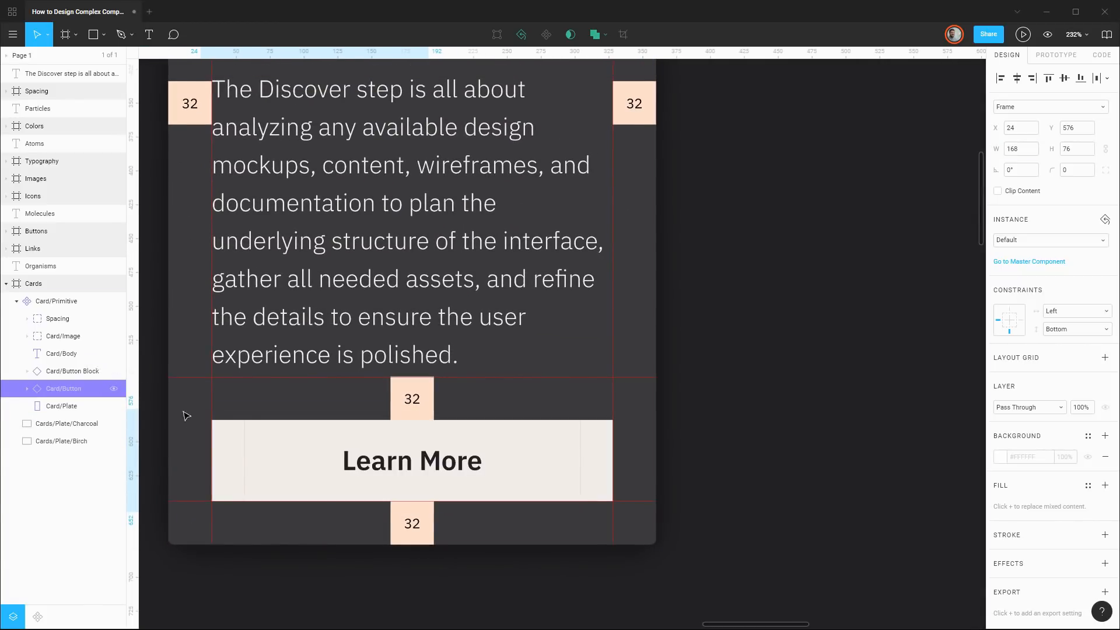
click(64, 424)
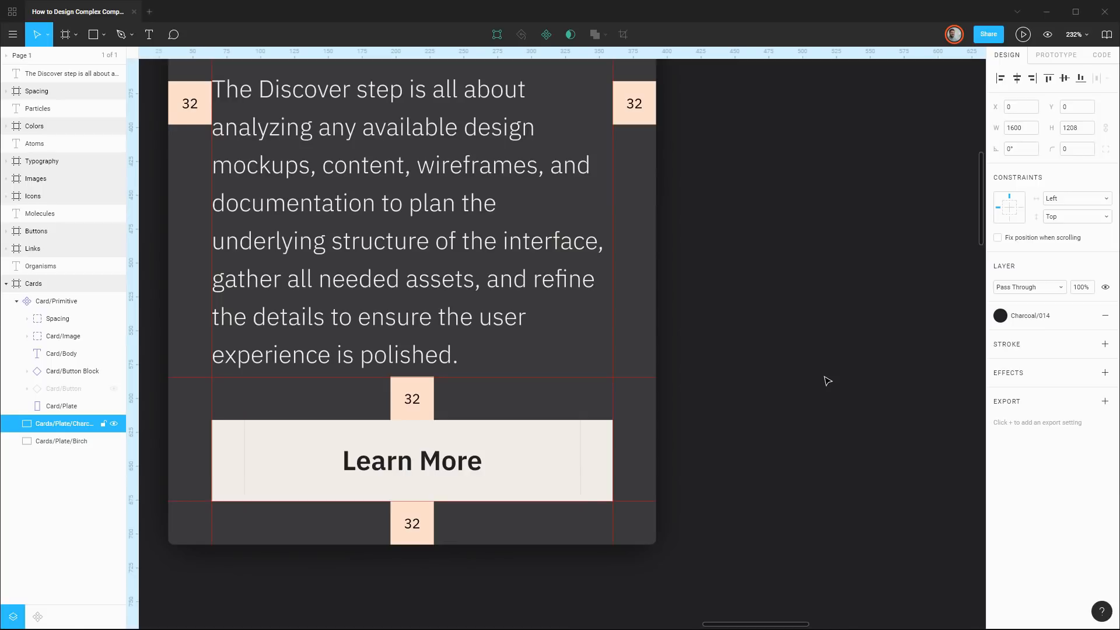
scroll(779, 392, down, 3)
scroll(779, 393, up, 1)
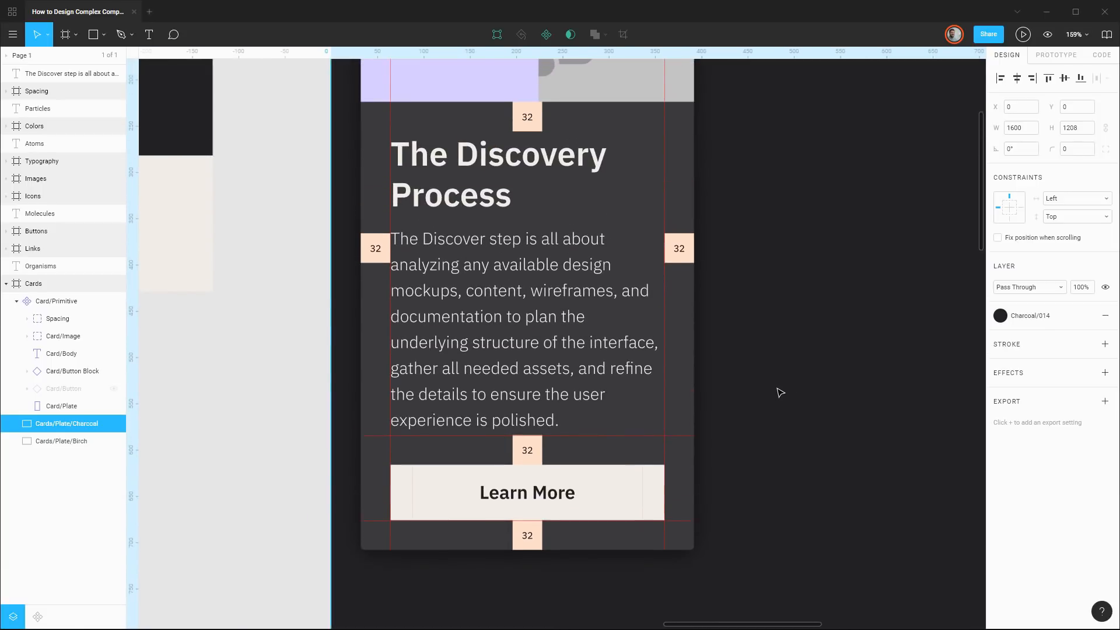
scroll(783, 386, up, 3)
scroll(667, 313, down, 3)
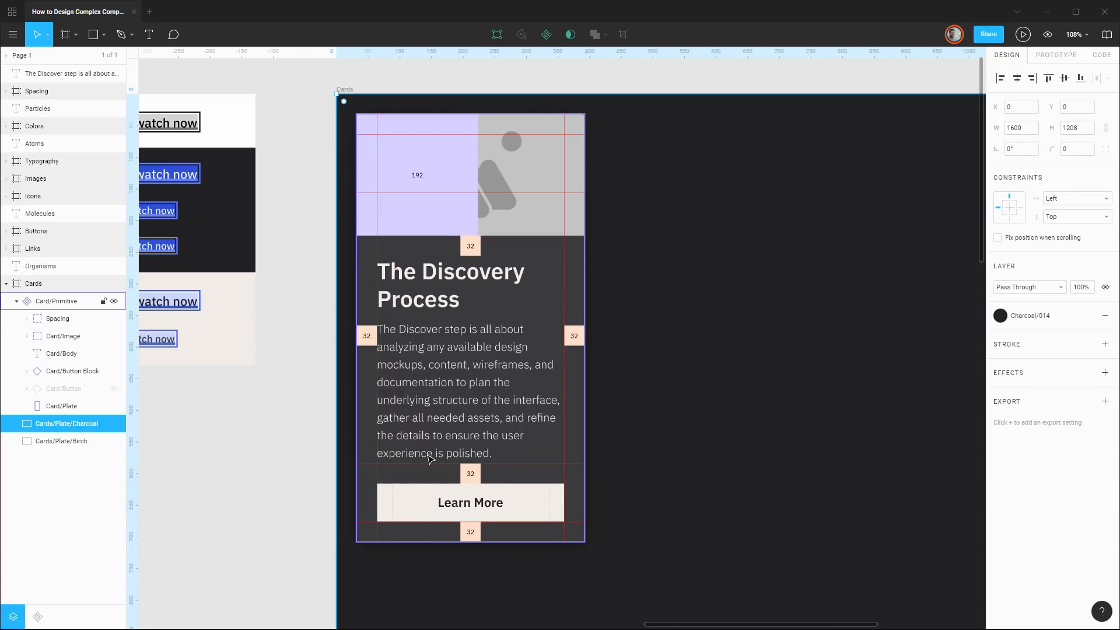
click(114, 371)
click(114, 388)
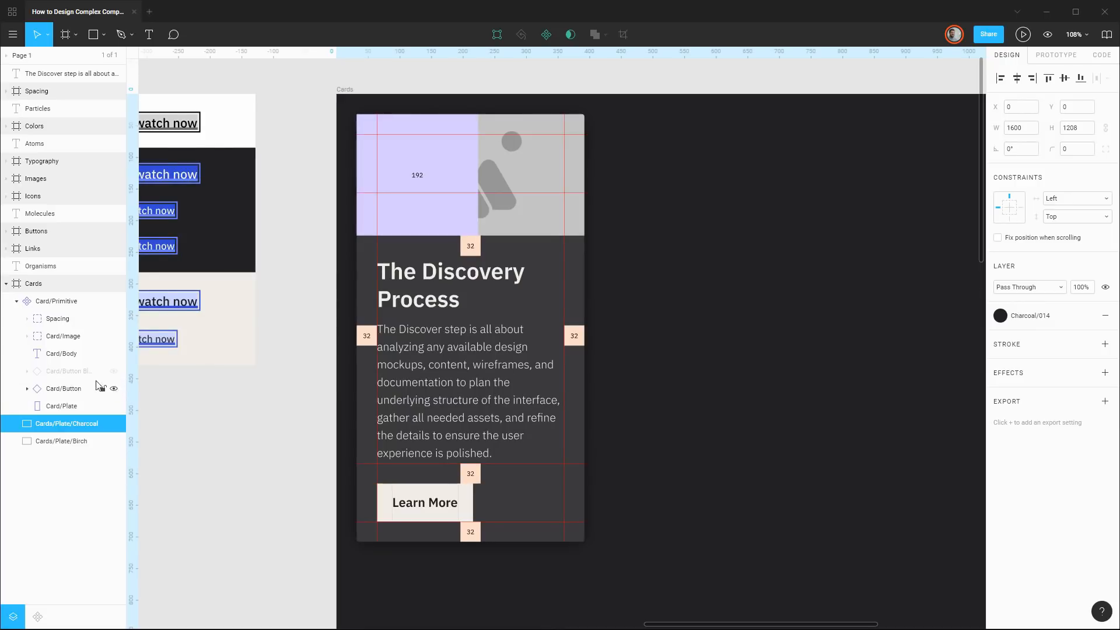
Hide the Card/Image and Spacing layers in Card/Primitive and duplicate the Card/Body text layer
click(114, 336)
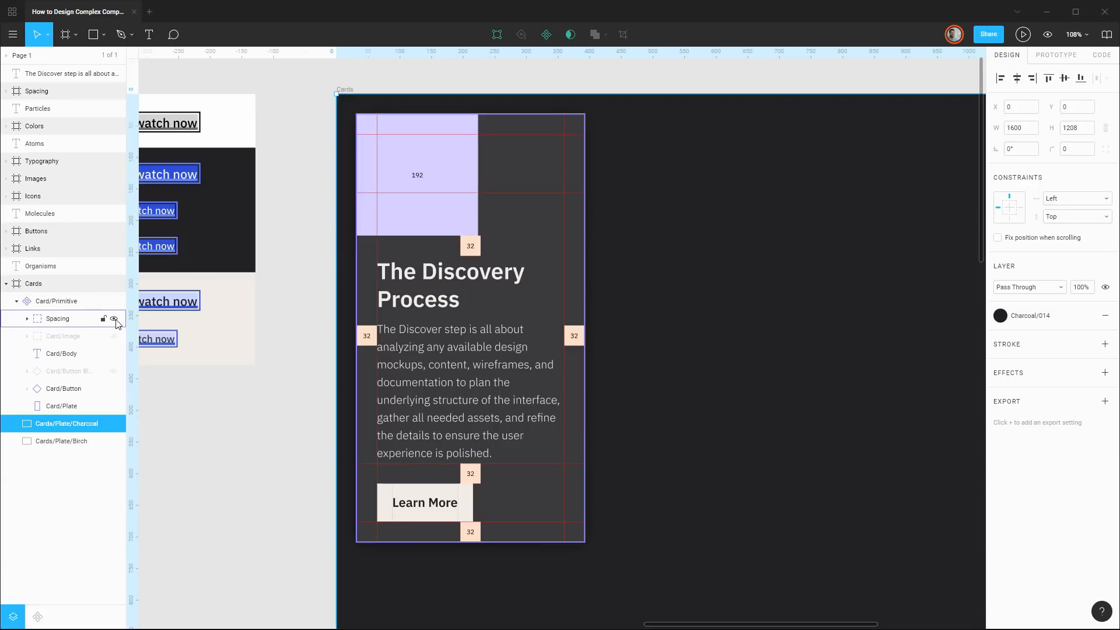
click(114, 320)
click(70, 355)
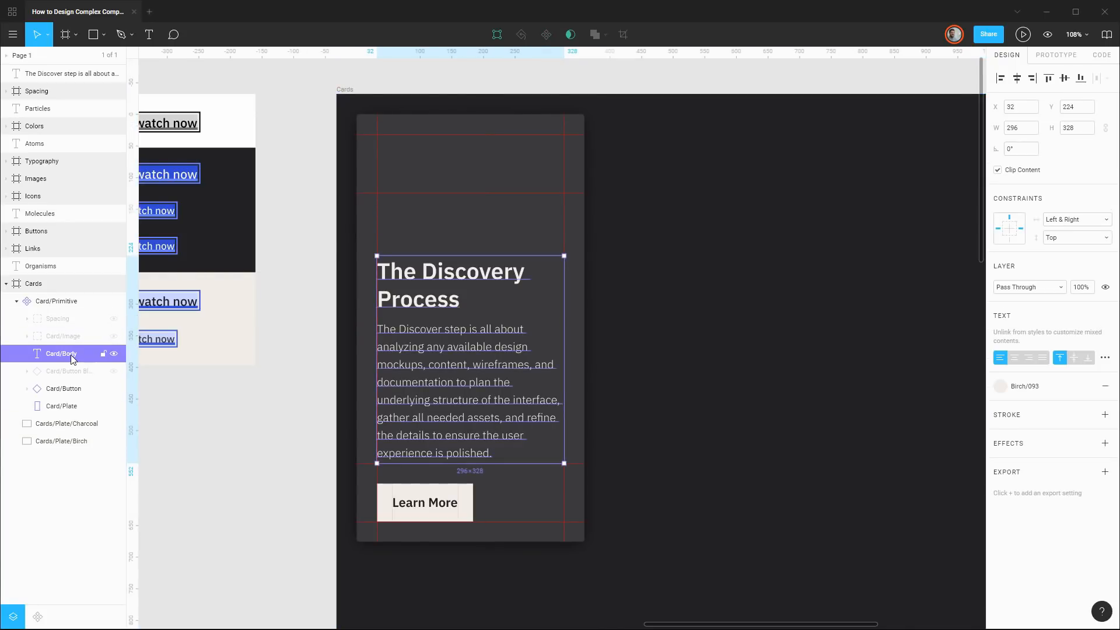
key(ctrl+d)
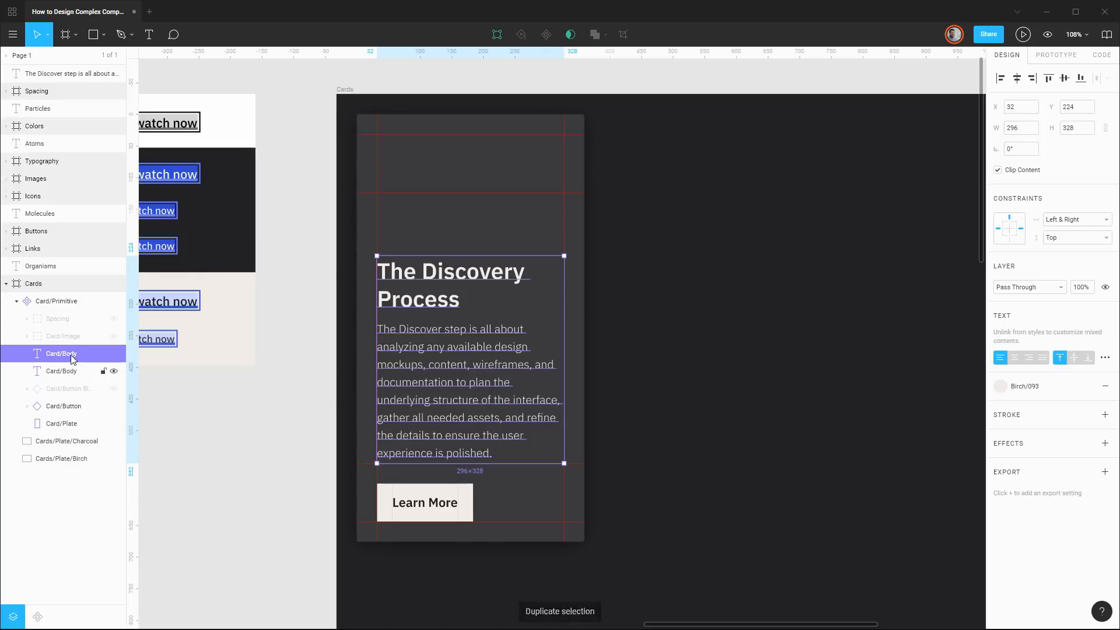
Rename the duplicated text layer as Card/Body Standalone and hide the original Card/Body
double_click(72, 356)
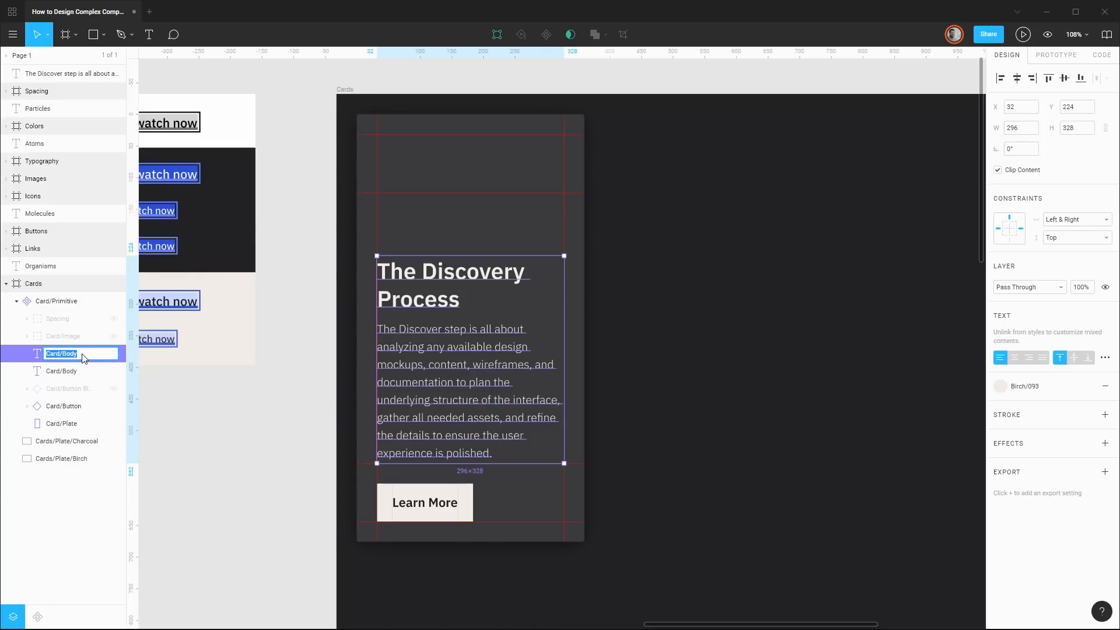
click(83, 354)
text(Standalone)
key(Return)
click(115, 371)
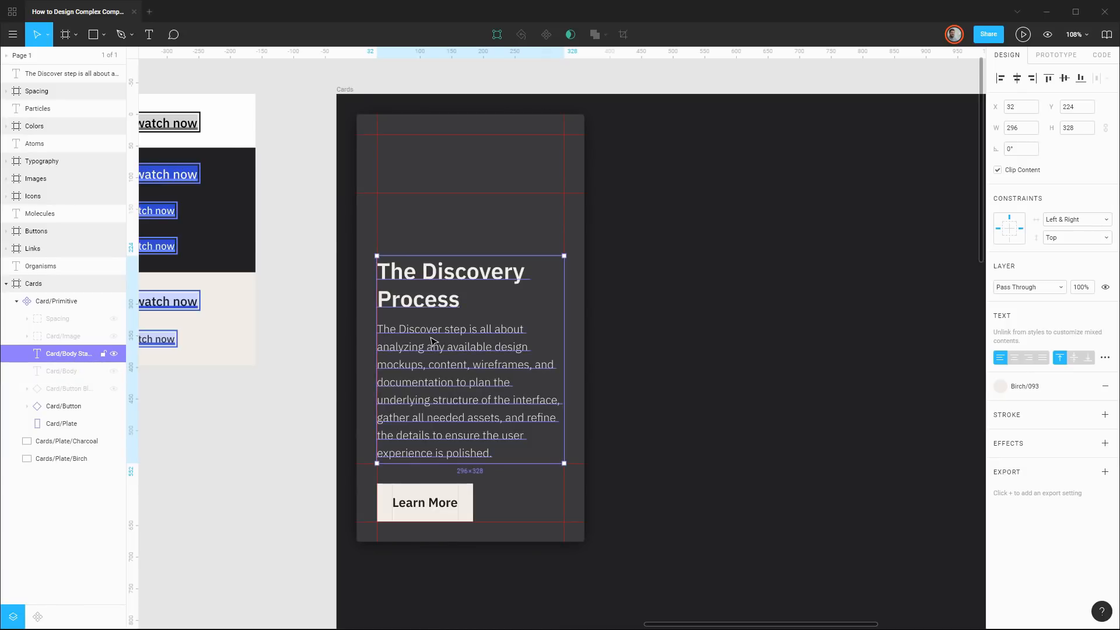
Move Card/Body Standalone straight up to Y 32 so it meets the card's top margin guide
key(shift+Up)
key(shift+Up)
key(shift+Up)
key(shift+Up)
key(shift+Up)
key(shift+Up)
key(shift+Up)
key(shift+Up)
key(shift+Up)
key(shift+Up)
key(shift+Up)
key(shift+Up)
key(shift+Up)
key(shift+Up)
key(shift+Up)
key(shift+Up)
key(shift+Up)
key(shift+Up)
key(shift+Up)
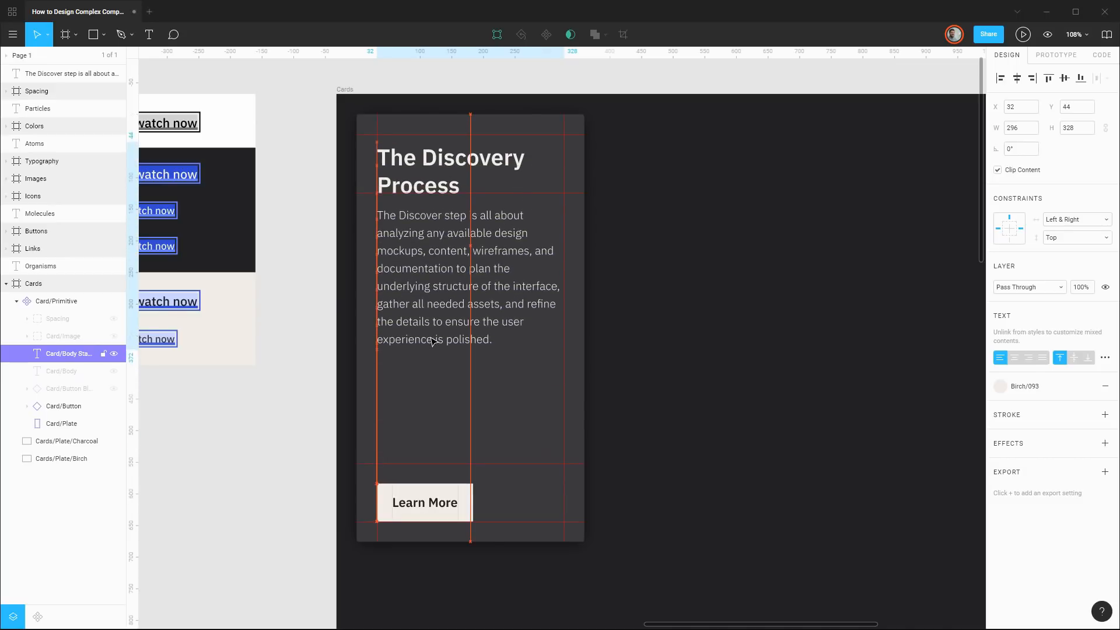
key(Up)
key(Up)
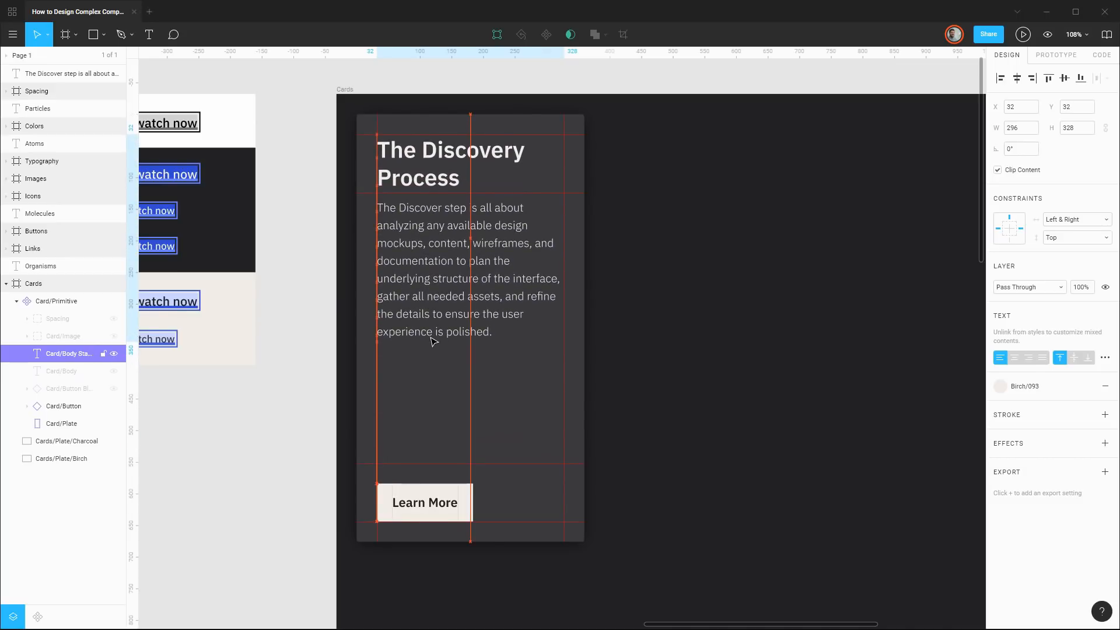
scroll(449, 143, up, 10)
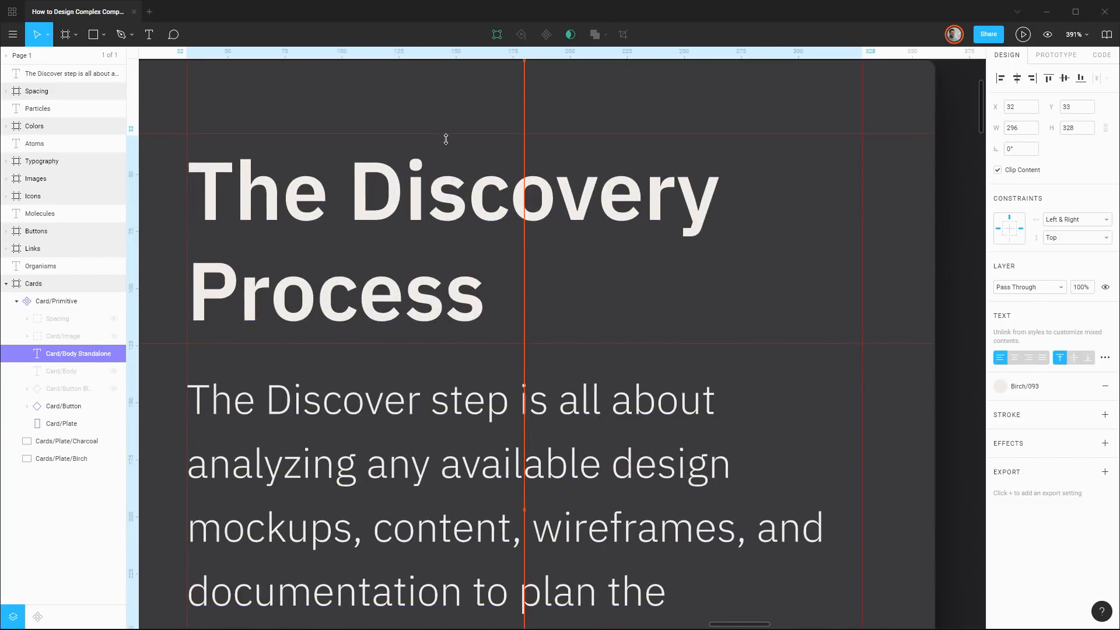
scroll(478, 233, down, 10)
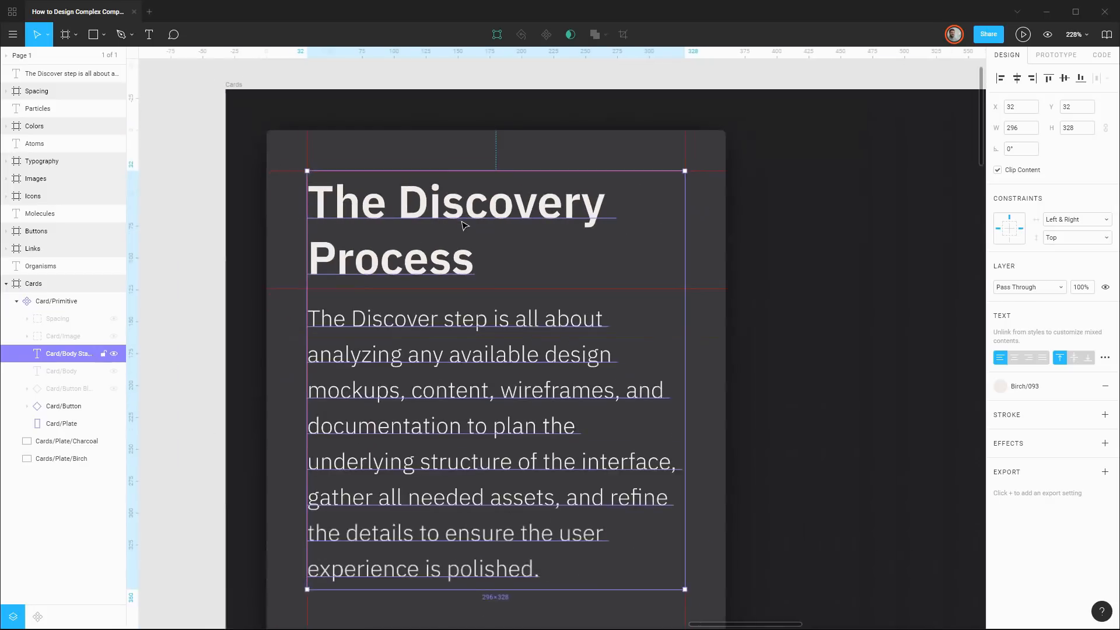
scroll(656, 344, down, 2)
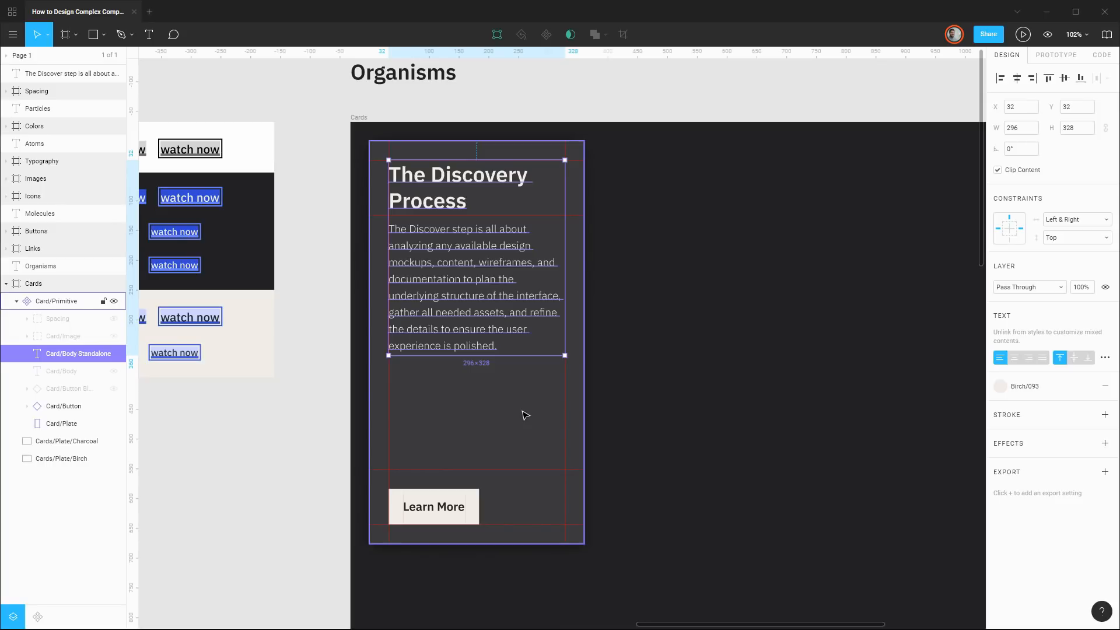
Toggle Card/Body Standalone's visibility off and on, and hide Card/Button
click(114, 356)
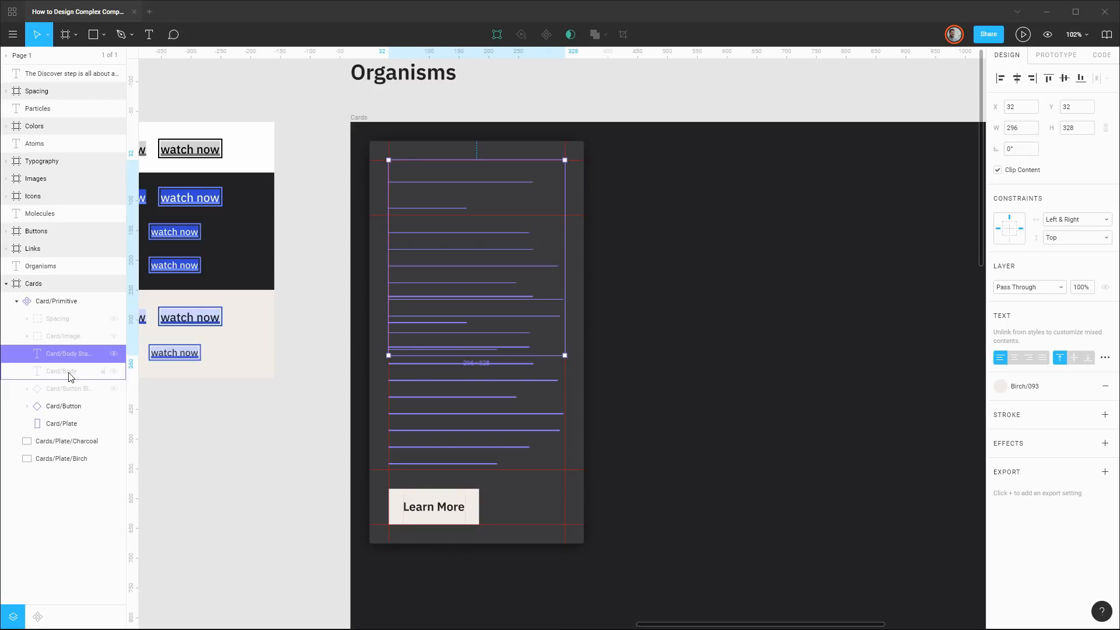
click(115, 353)
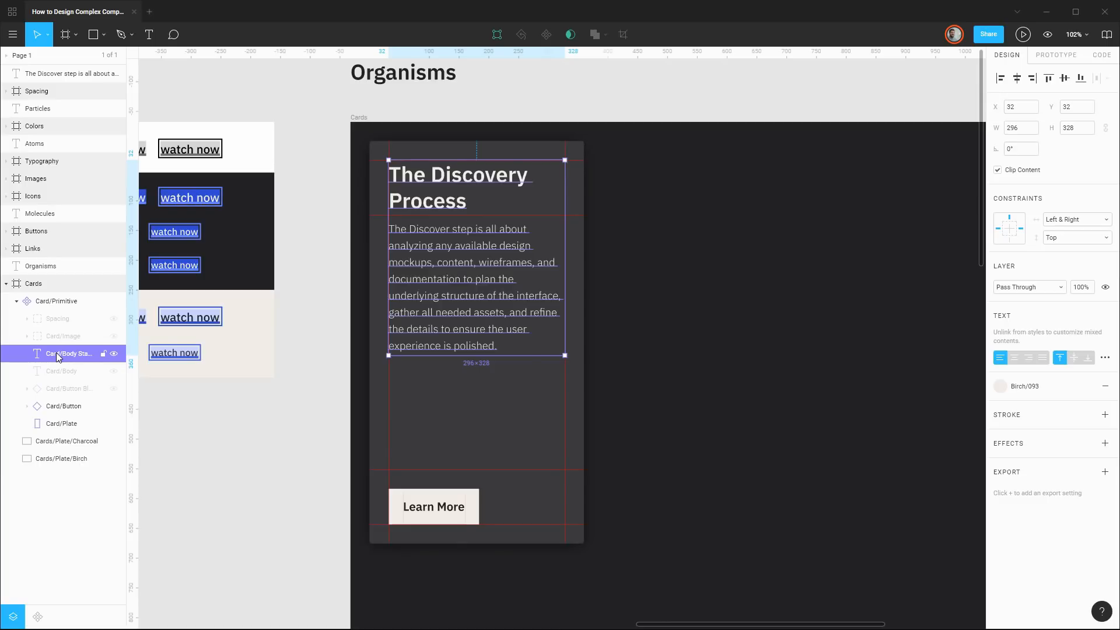
click(114, 407)
Place an instance of the Link/Birch/Desktop/Default component in the card's lower-left corner, at X 28 and Y 615
click(38, 617)
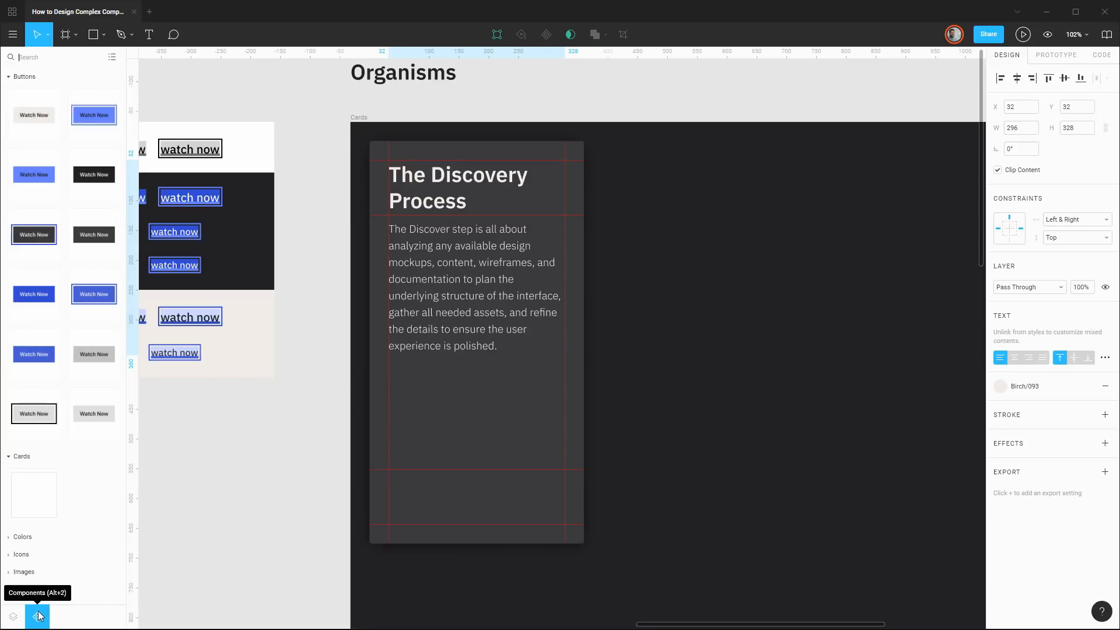
click(8, 76)
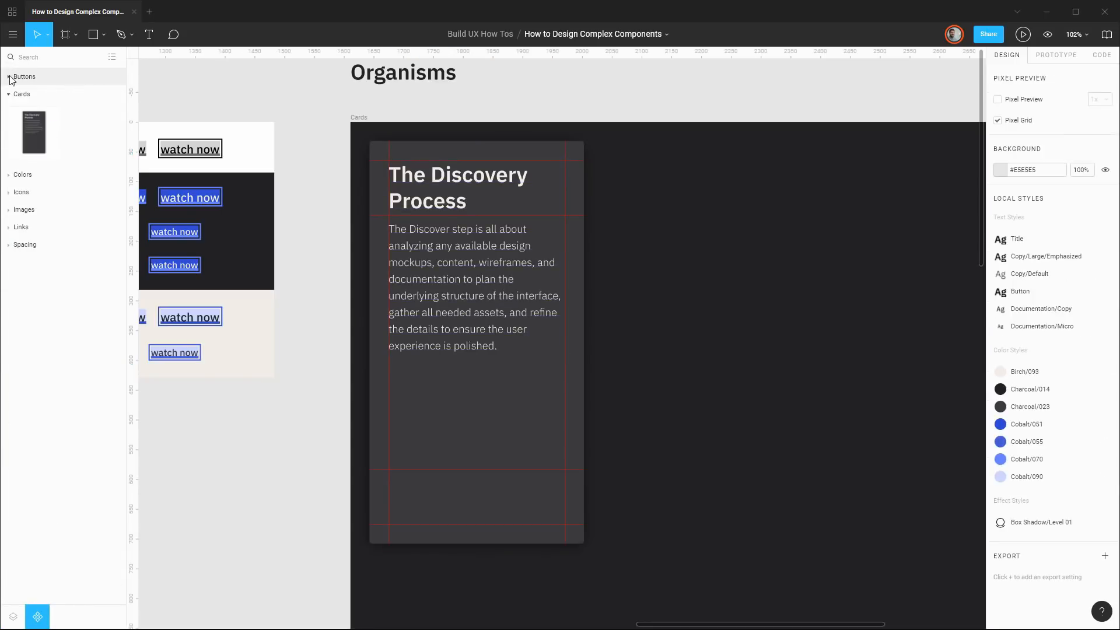
click(8, 94)
click(10, 164)
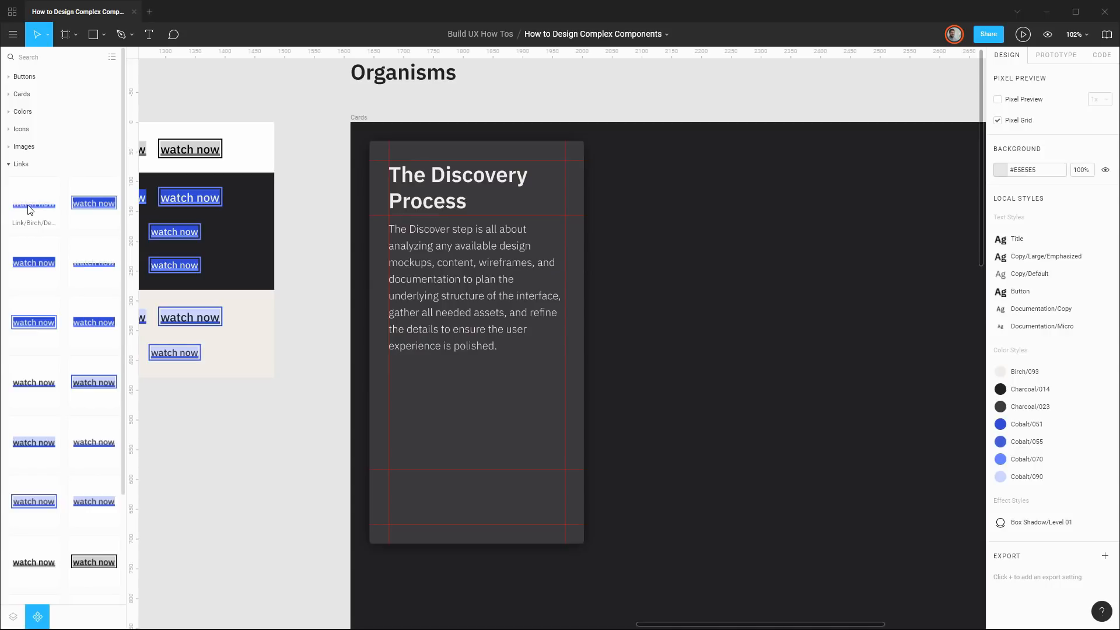
drag(26, 209, 444, 528)
click(12, 617)
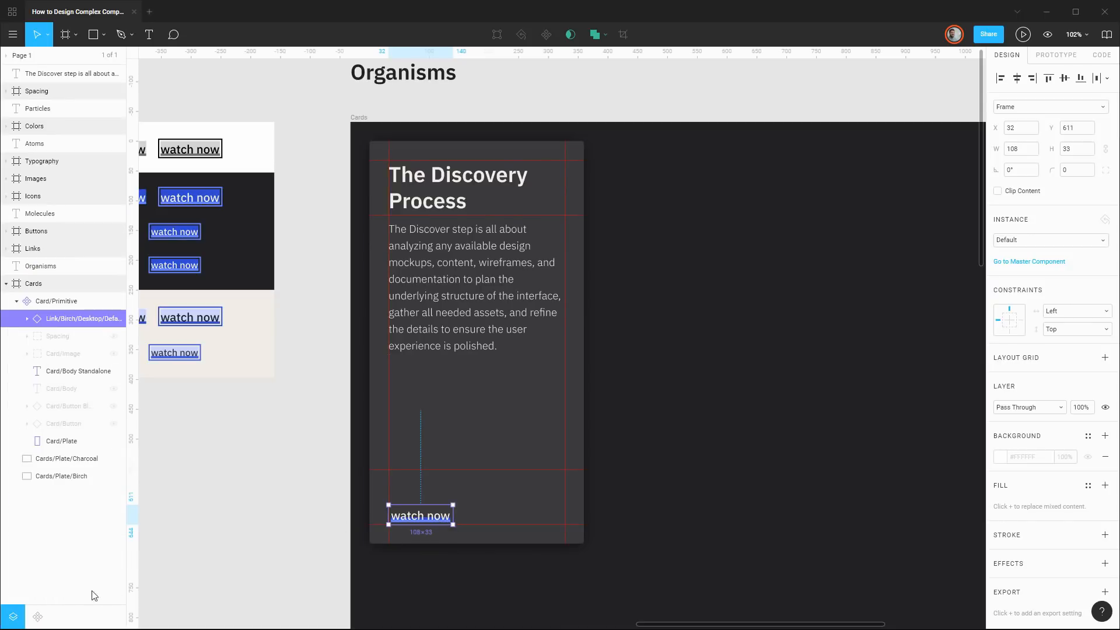
scroll(433, 536, up, 10)
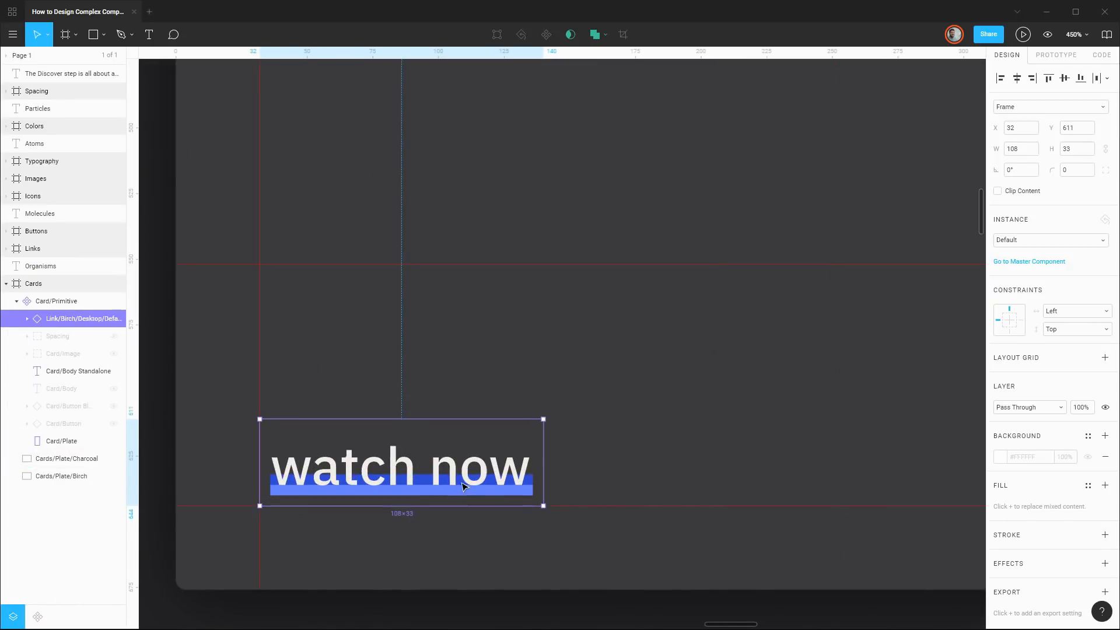
drag(465, 483, 456, 495)
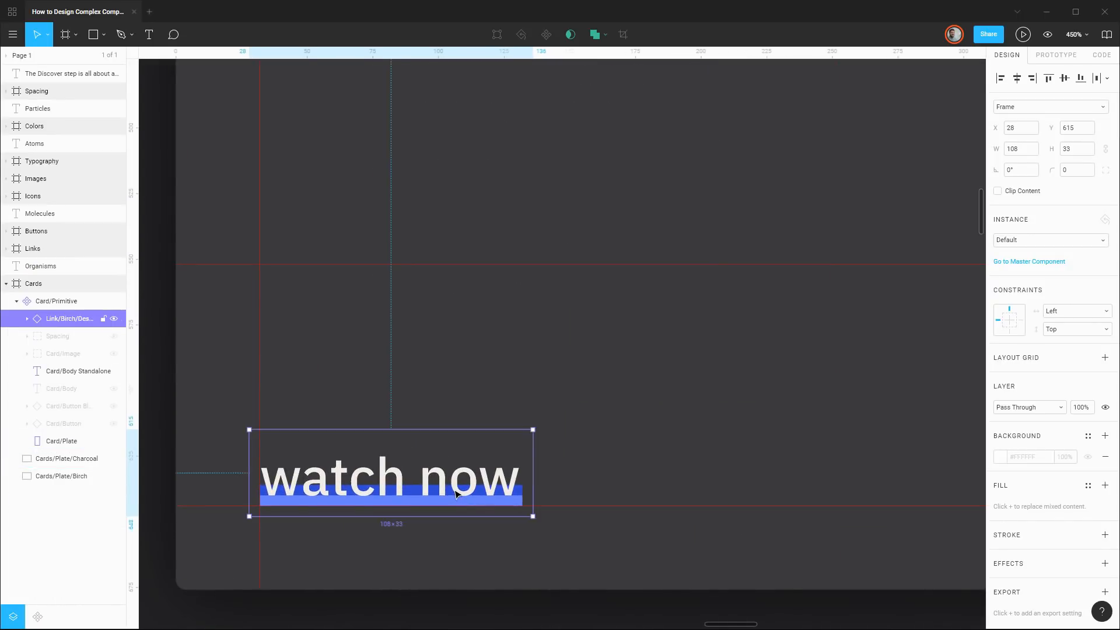
Change the link instance's text to "Learn more" and collapse its nested layers
ctrl+double_click(383, 479)
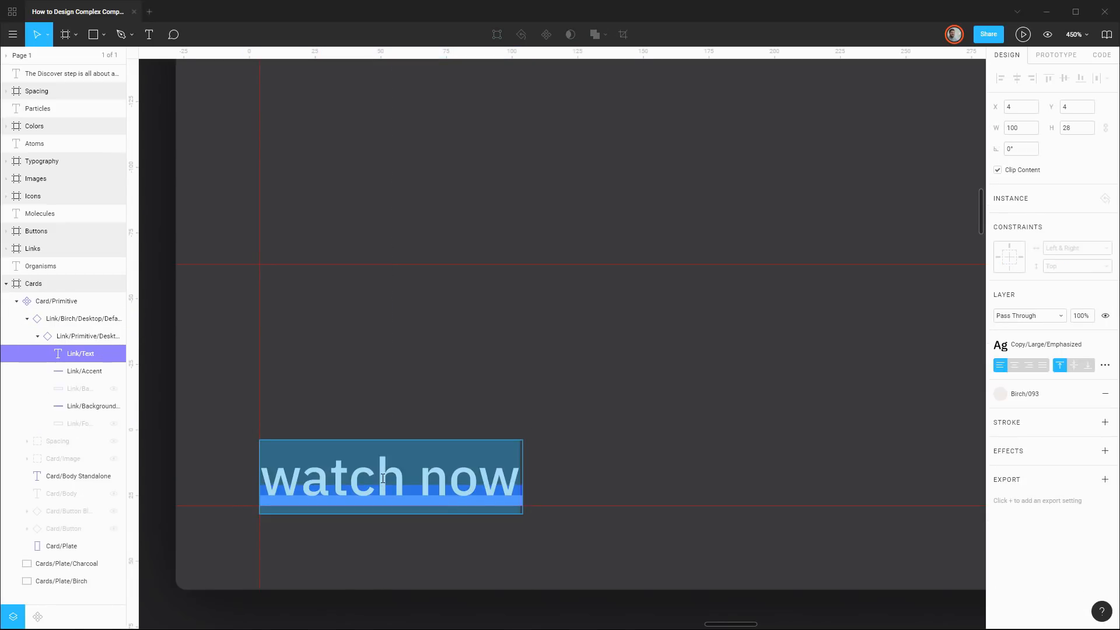
text(Learn more)
key(Escape)
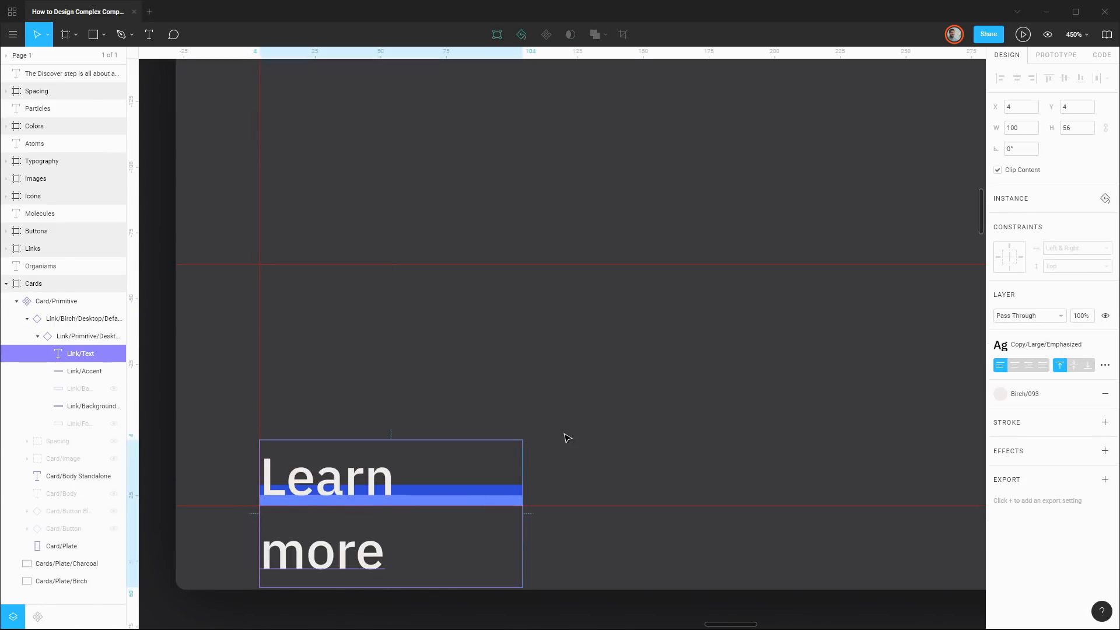
click(38, 336)
click(27, 319)
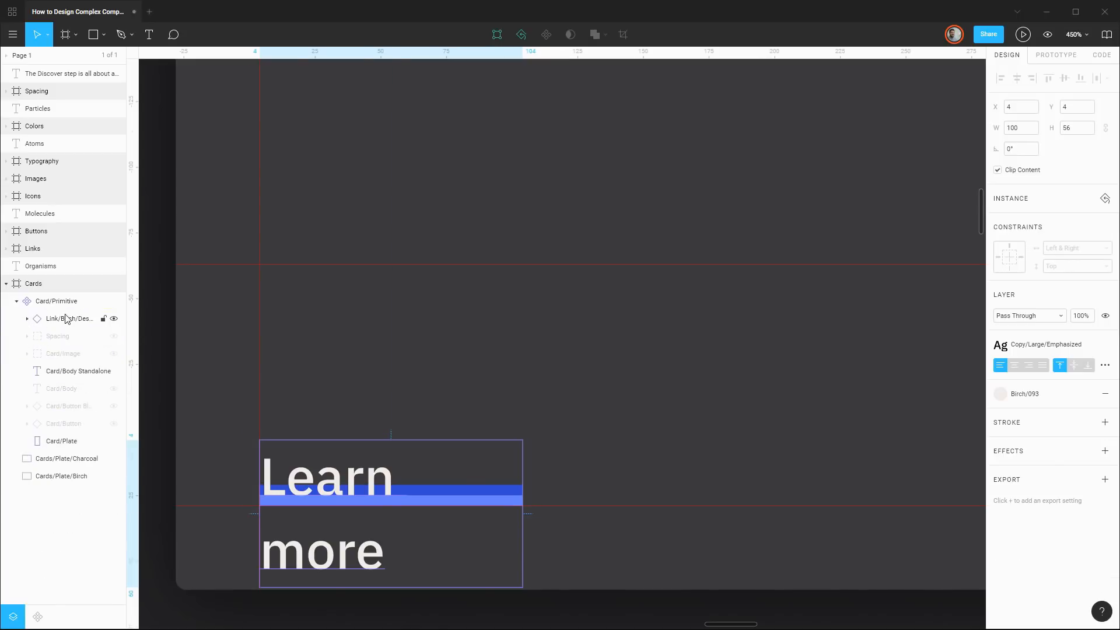
Set the link instance's width to 112 so its text fits on one line
click(66, 319)
click(1029, 150)
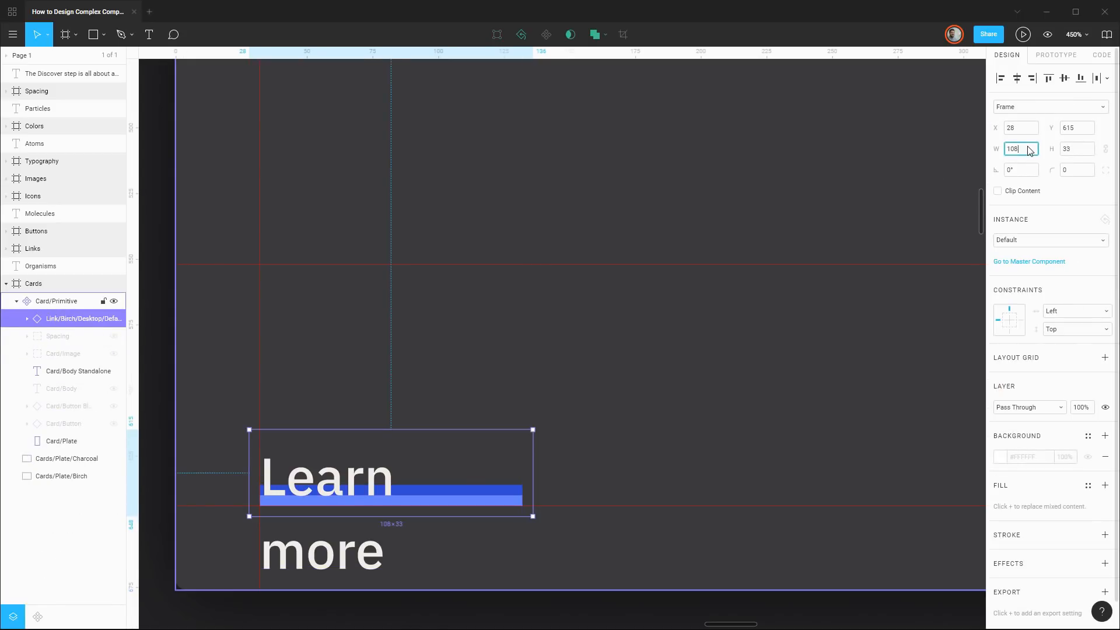
key(Up)
key(Up)
key(Up)
key(Up)
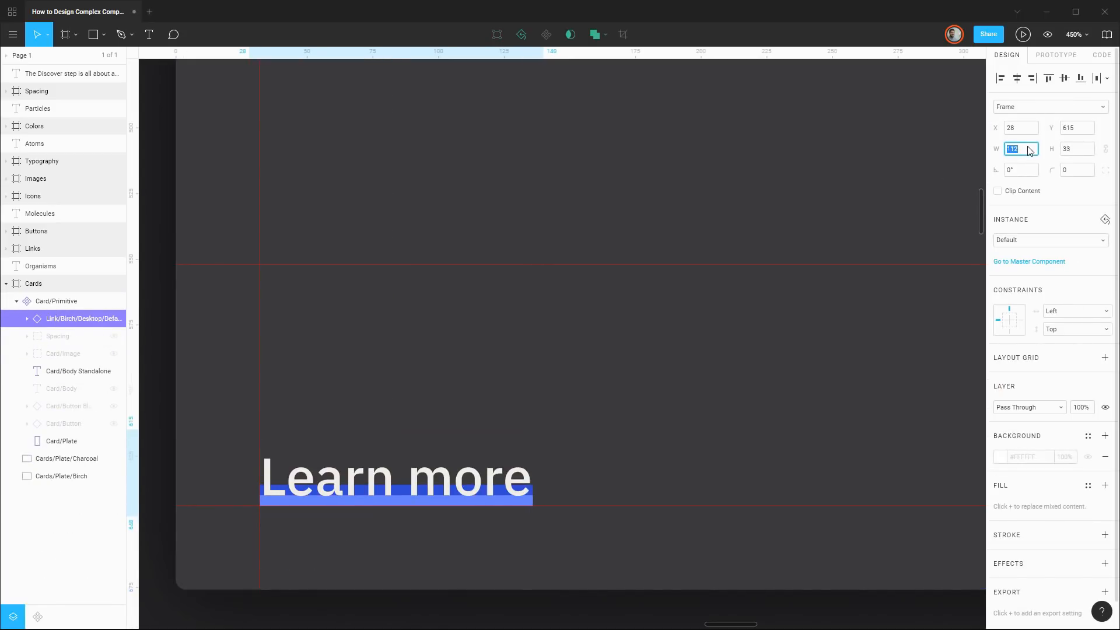
Reorder the link instance to sit just above Card/Button Block in the layer stack and rename it Card/Text Link
drag(82, 320, 69, 405)
key(ctrl+r)
text(Card)
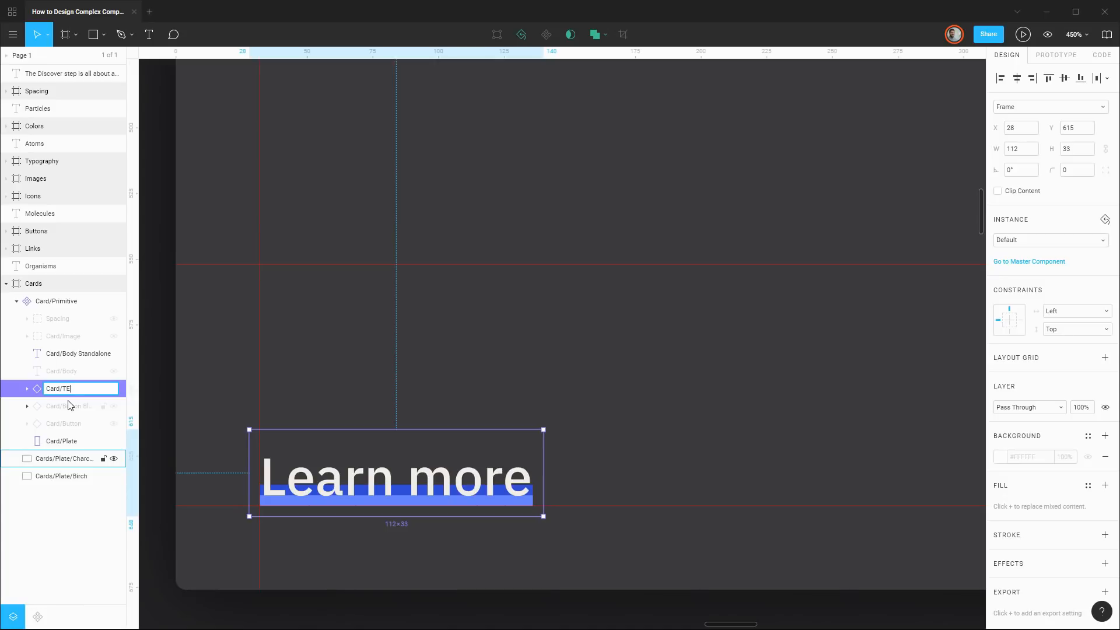
text(/Text Link)
key(Return)
scroll(580, 355, down, 3)
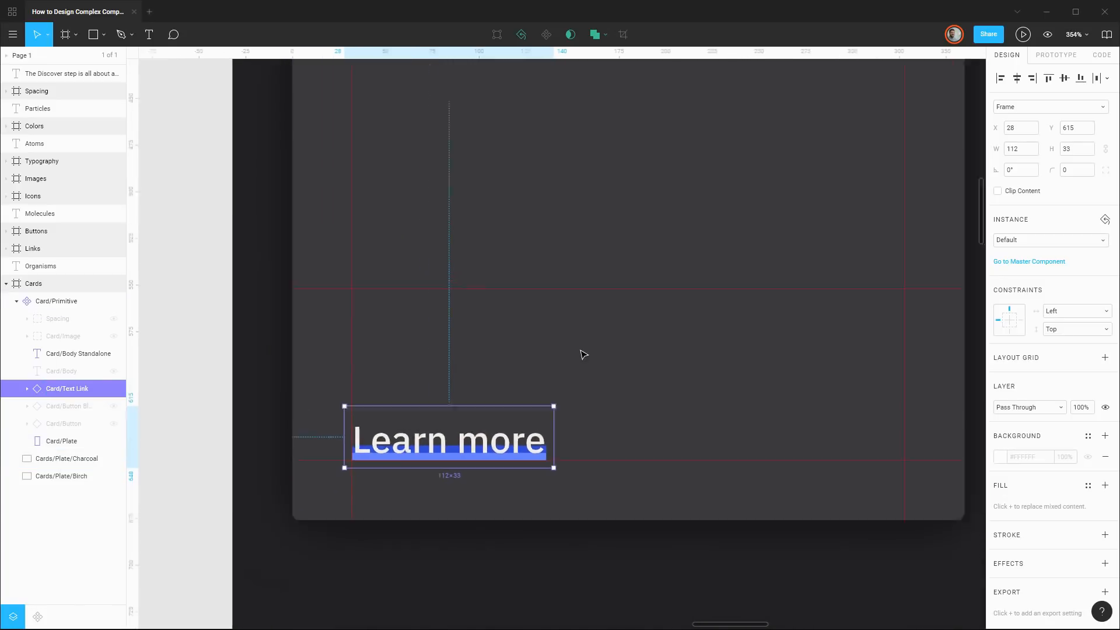
scroll(581, 354, down, 8)
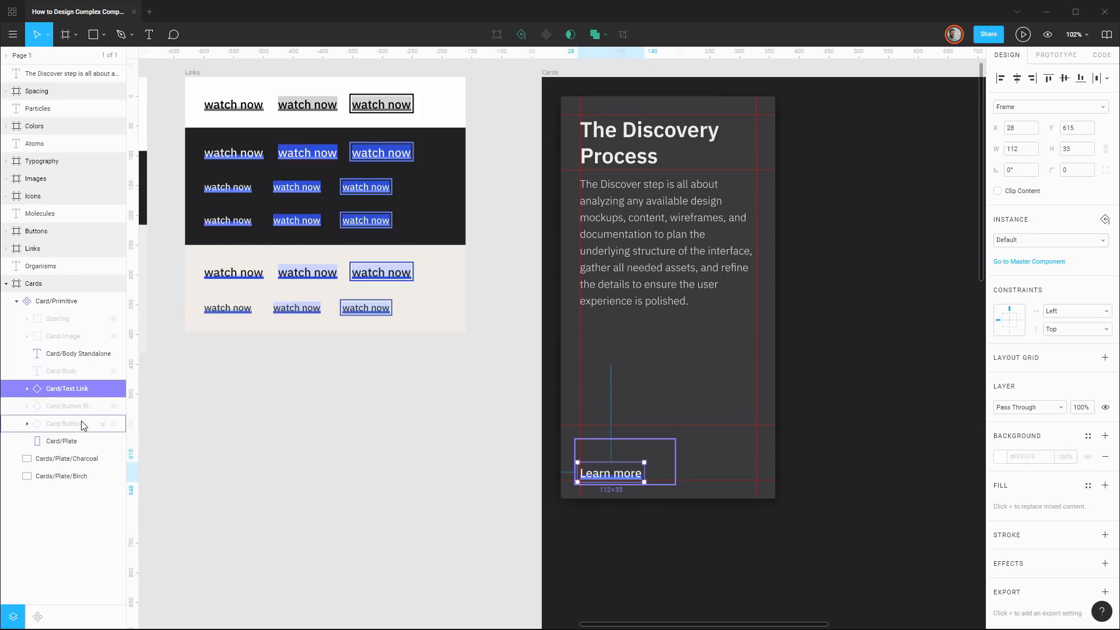
Show the Spacing group again, expand it, and hide its Spacer/Duodecuple layer
click(114, 319)
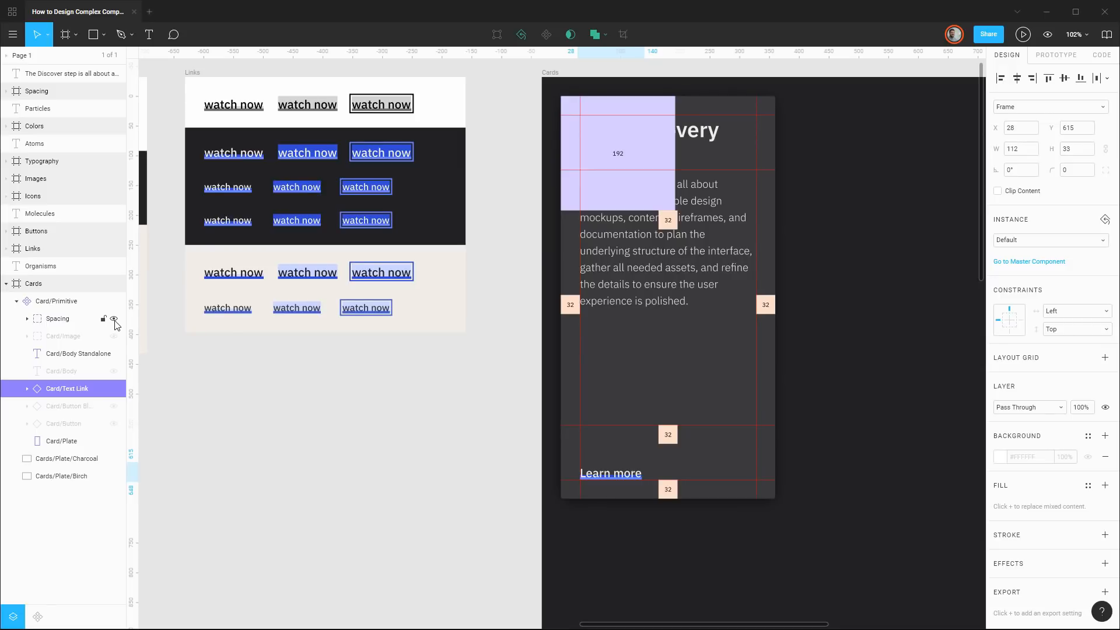
click(27, 318)
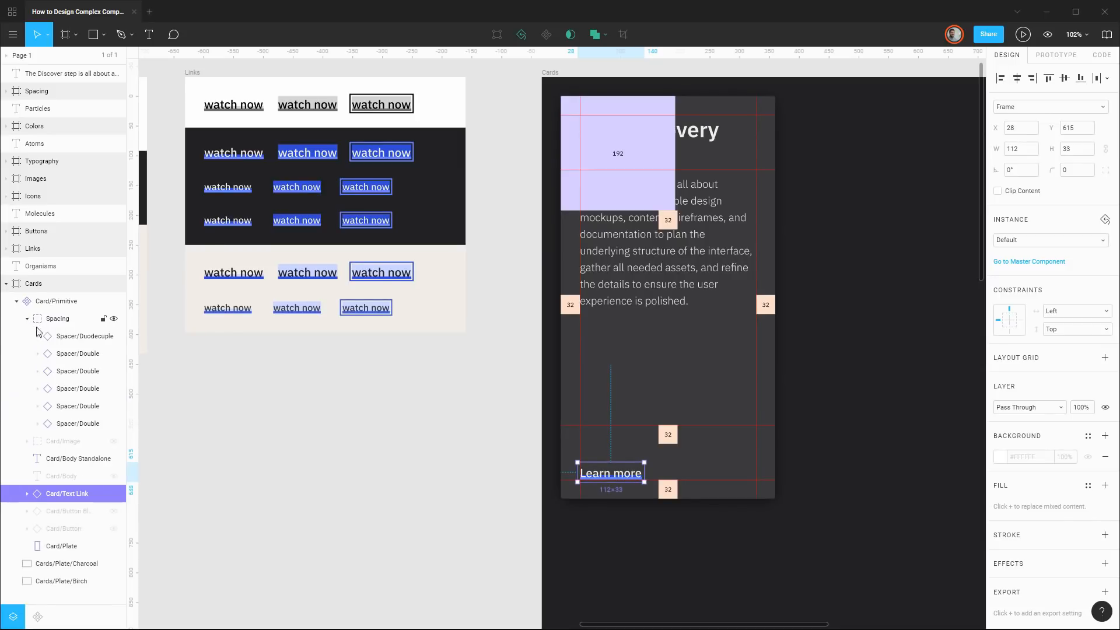
click(114, 337)
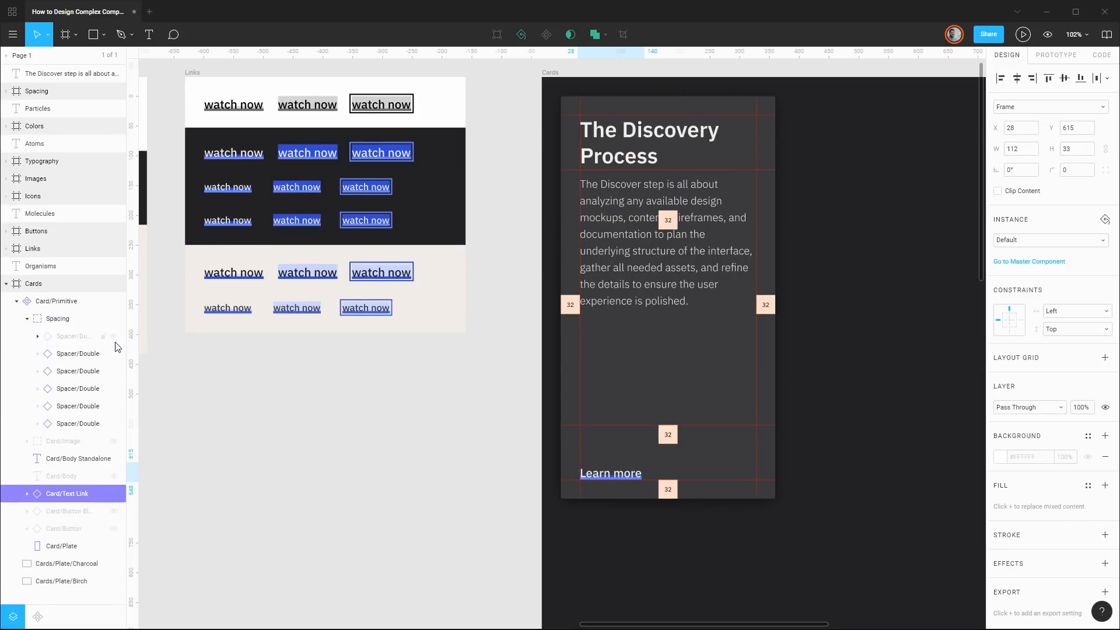
Hide the Spacer/Double that overlaps the body text and reorder the spacers so it sits directly below Spacer/Duodecuple
click(85, 355)
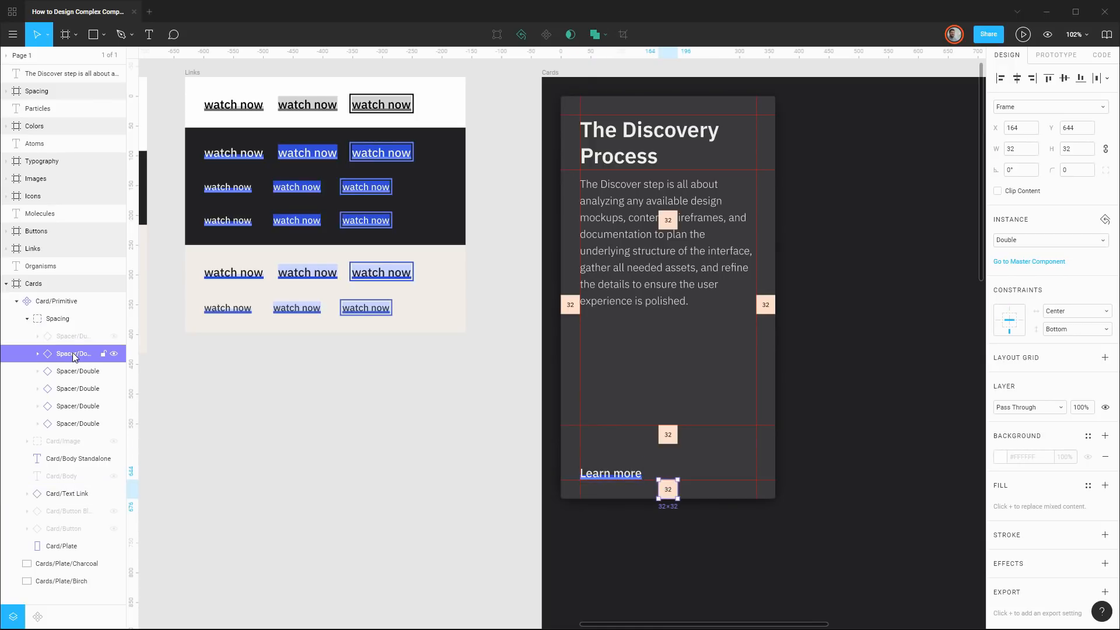
click(78, 372)
click(75, 394)
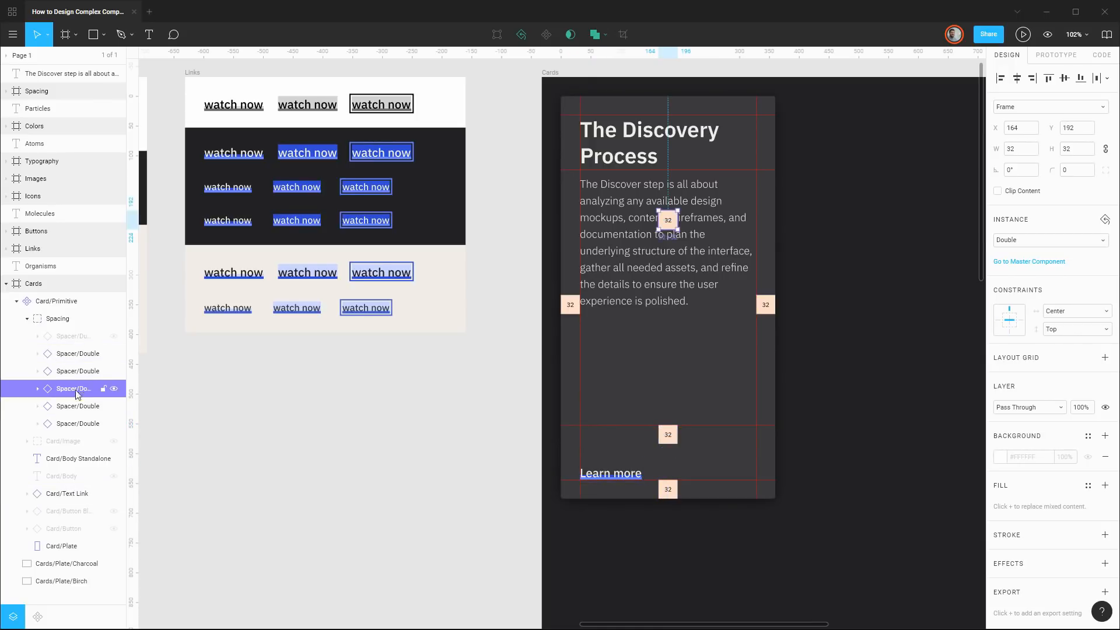
click(113, 389)
drag(75, 390, 73, 433)
click(74, 373)
drag(69, 373, 74, 416)
drag(77, 375, 76, 399)
Duplicate the Spacer/Double on the lower horizontal grid line and place the copy just above the Learn more link at X 32, Y 587
click(80, 408)
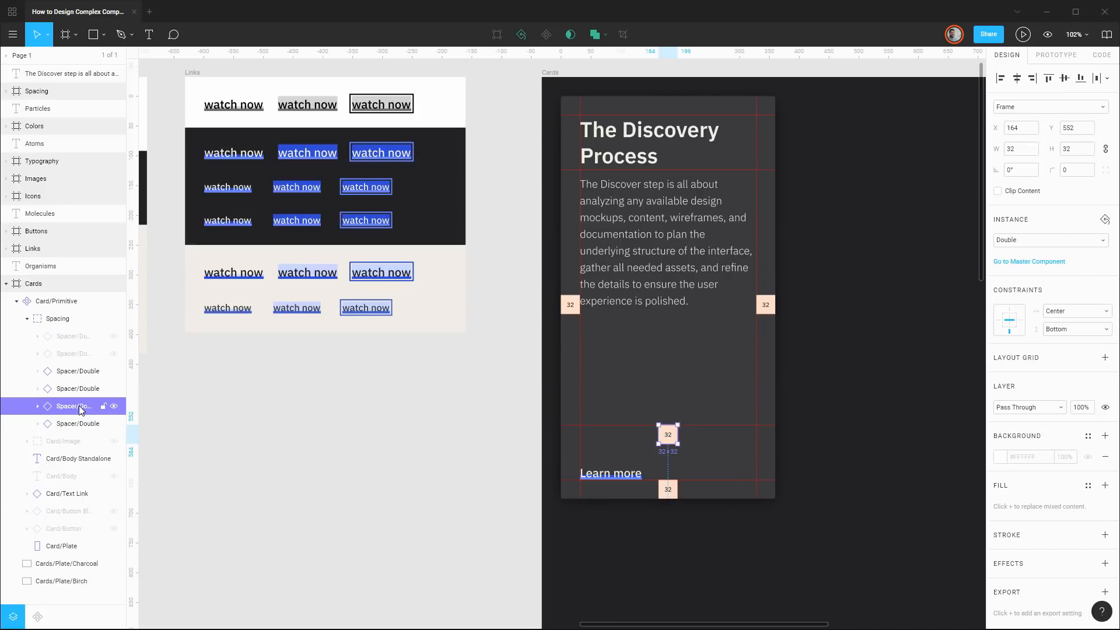
key(ctrl+d)
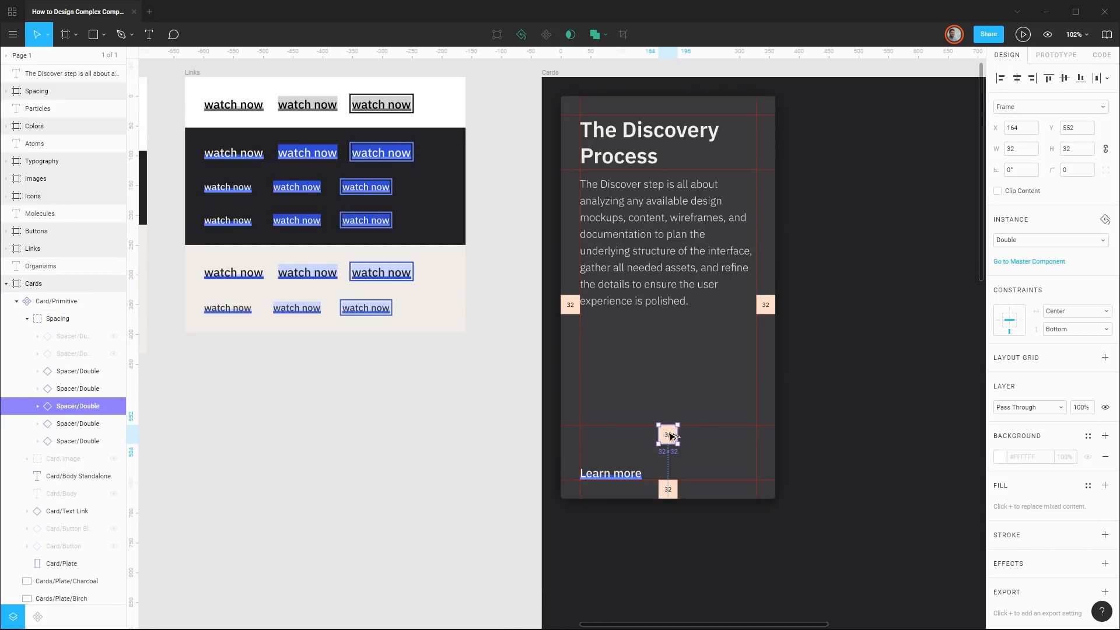
drag(671, 441, 591, 454)
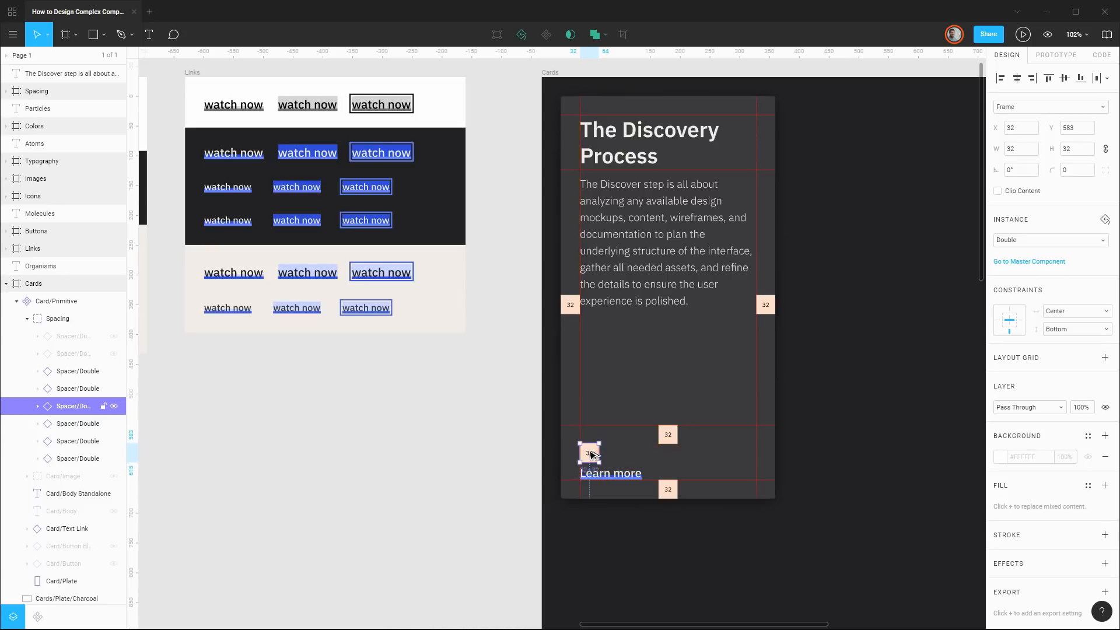
scroll(604, 484, up, 3)
scroll(603, 483, up, 5)
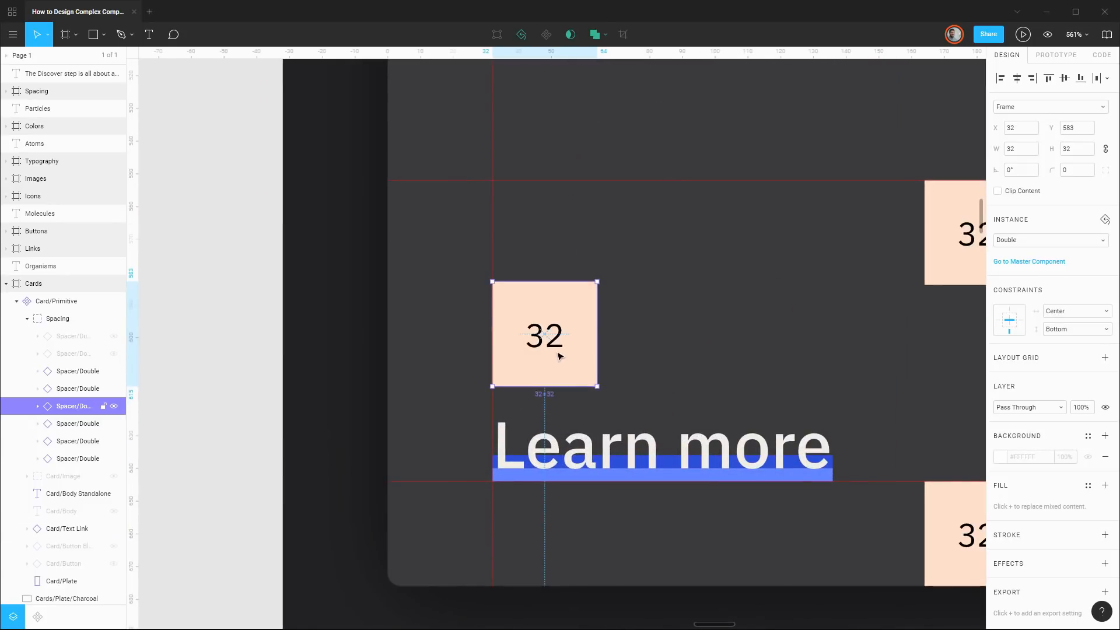
drag(559, 355, 563, 371)
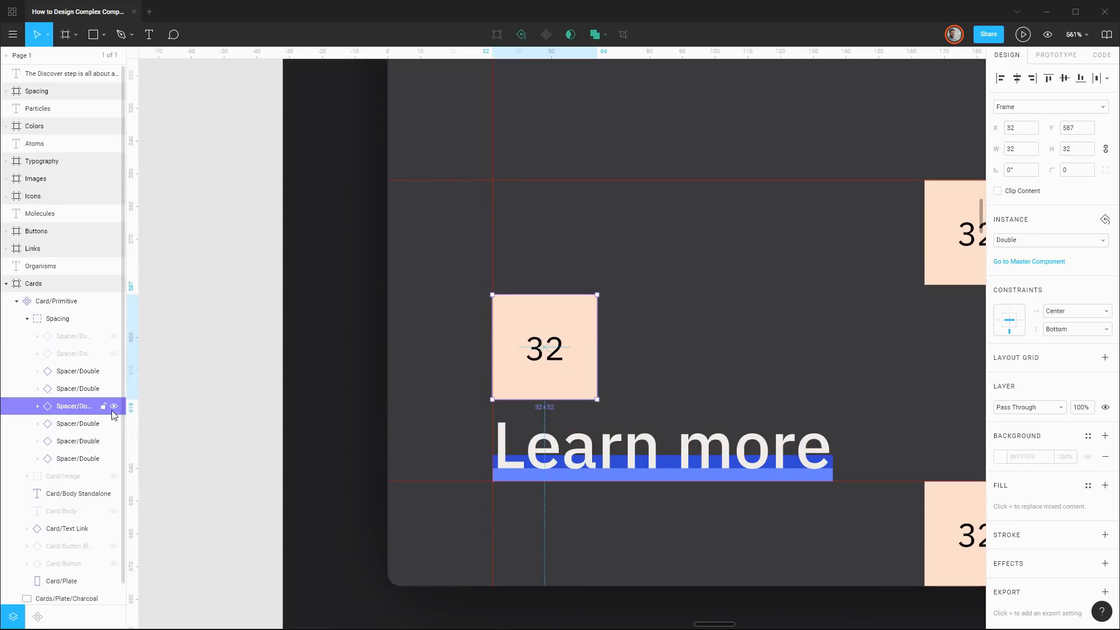
Expand Card/Text Link down to its primitive's layers and show the upper hidden Link/Background layer behind the Learn more text
click(27, 529)
click(38, 546)
scroll(67, 535, down, 2)
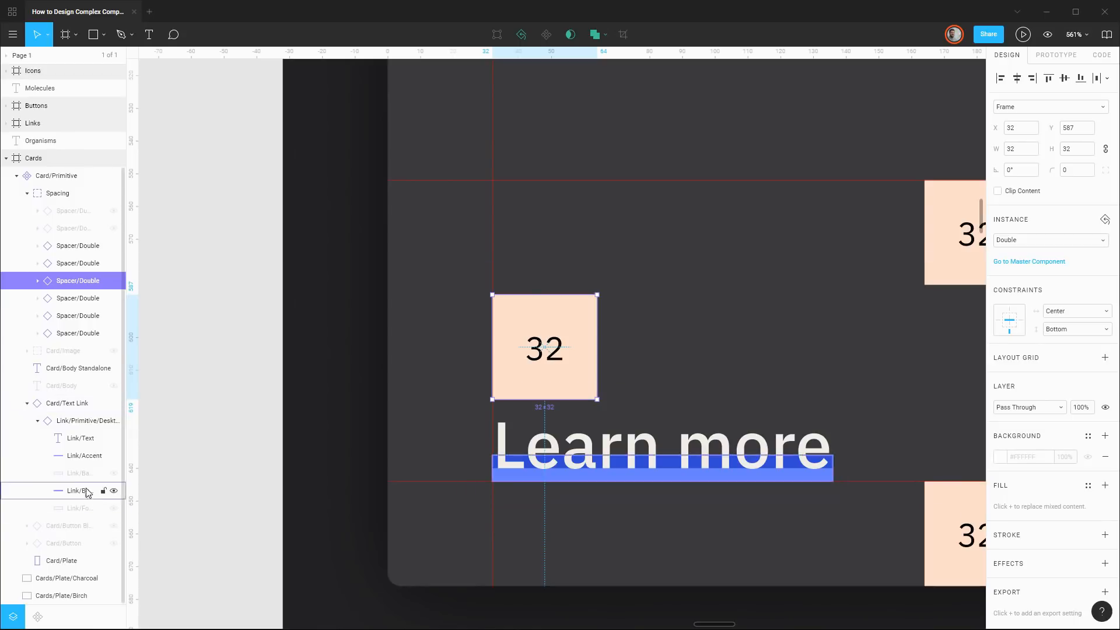
click(115, 474)
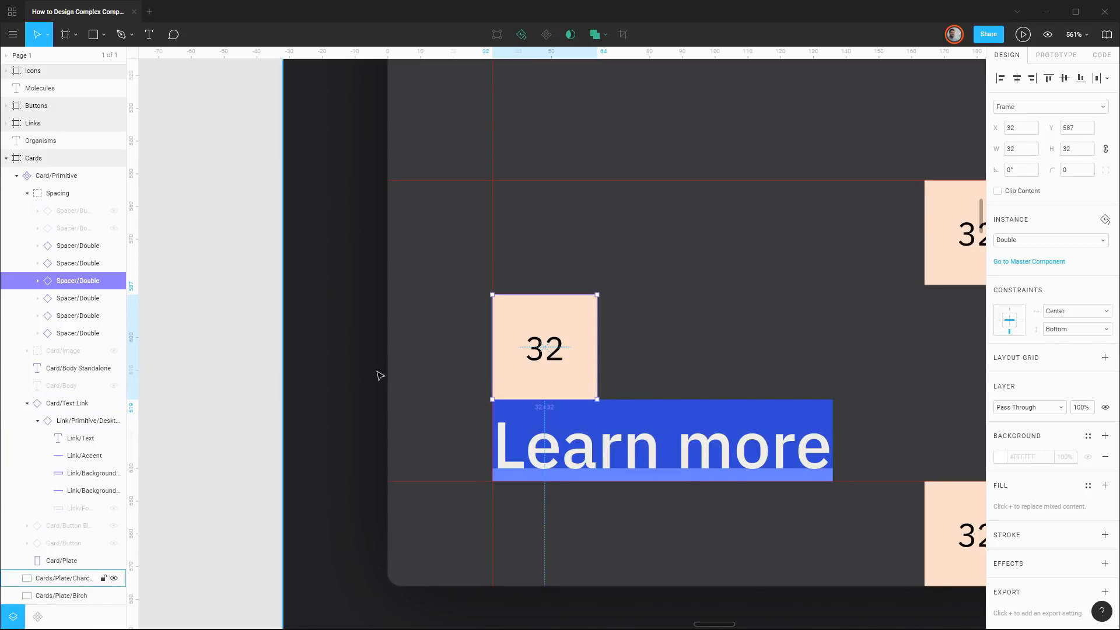
Add a rows layout grid to Card/Primitive with a count of 1 and a gutter of 0
scroll(576, 374, down, 2)
scroll(691, 366, down, 6)
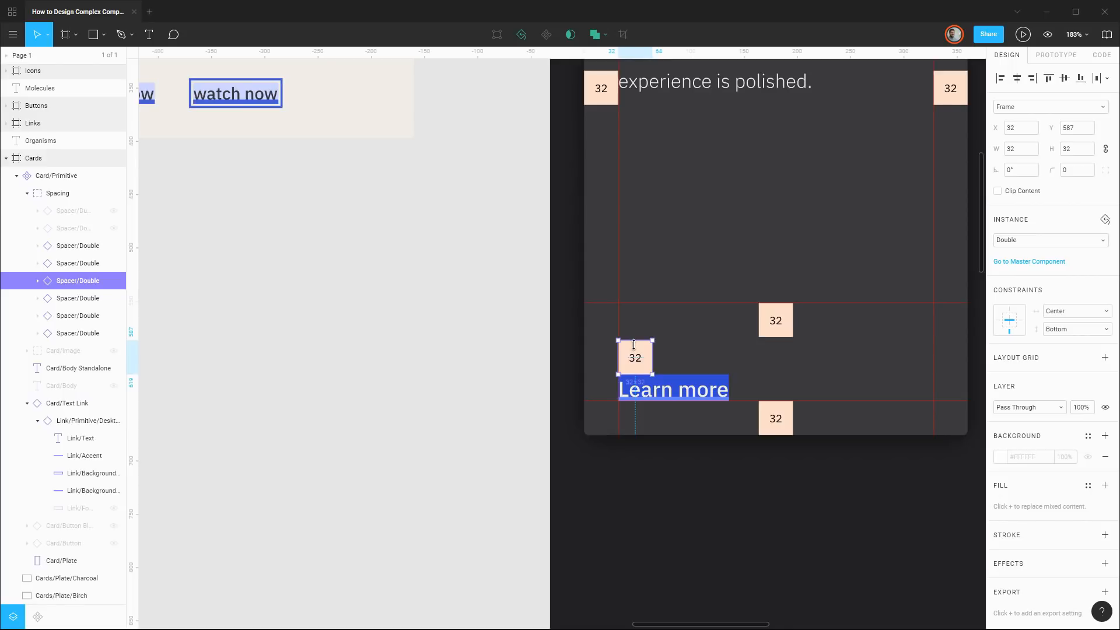
click(46, 178)
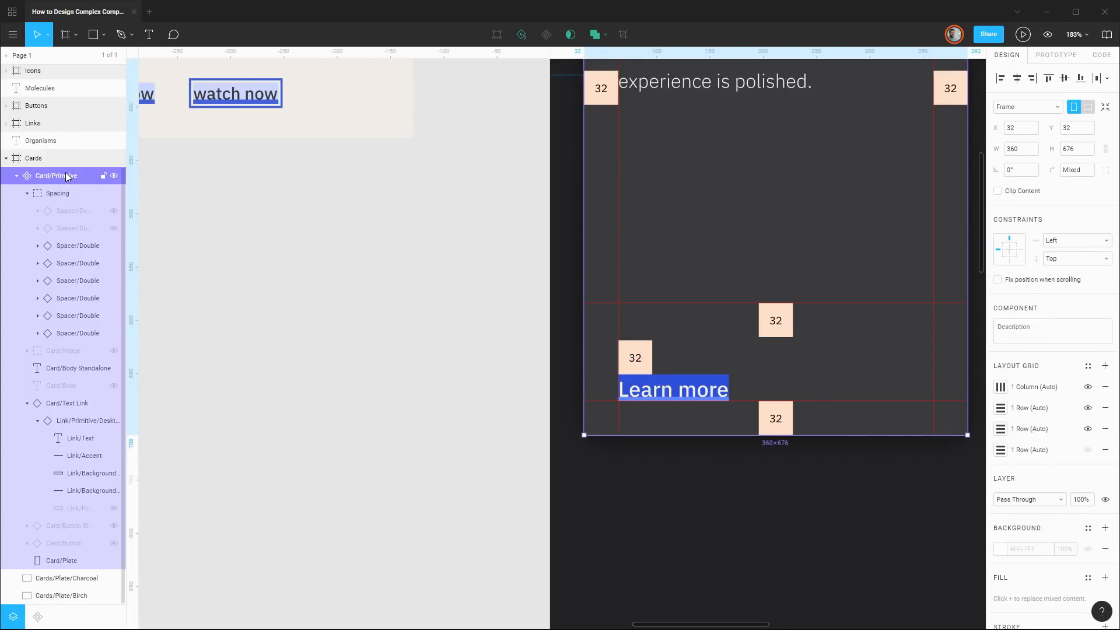
click(1106, 367)
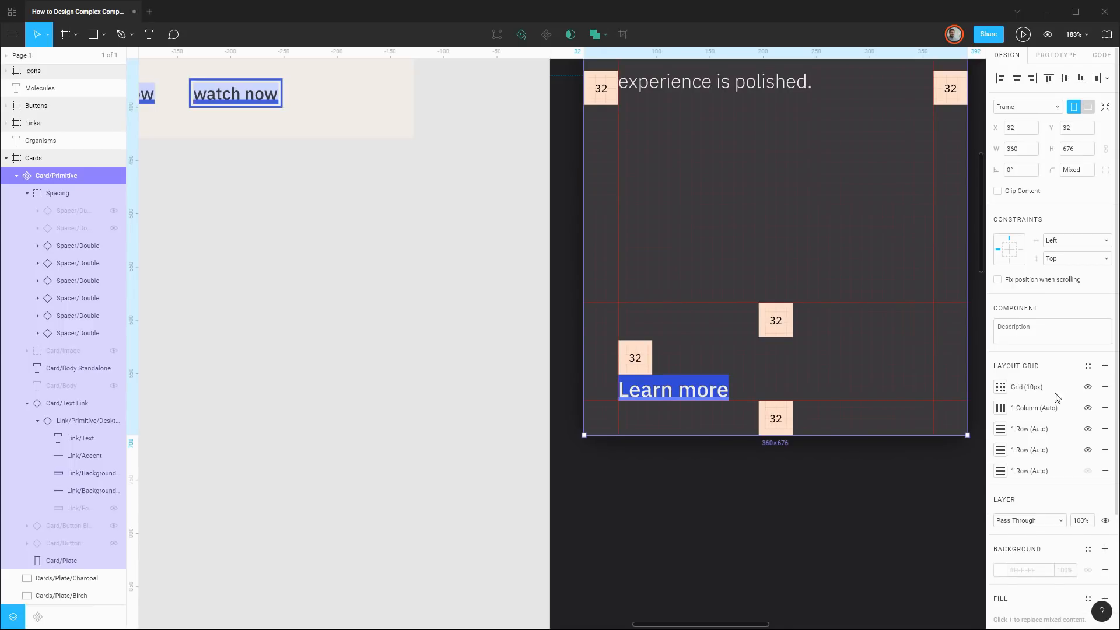
click(1001, 387)
click(959, 411)
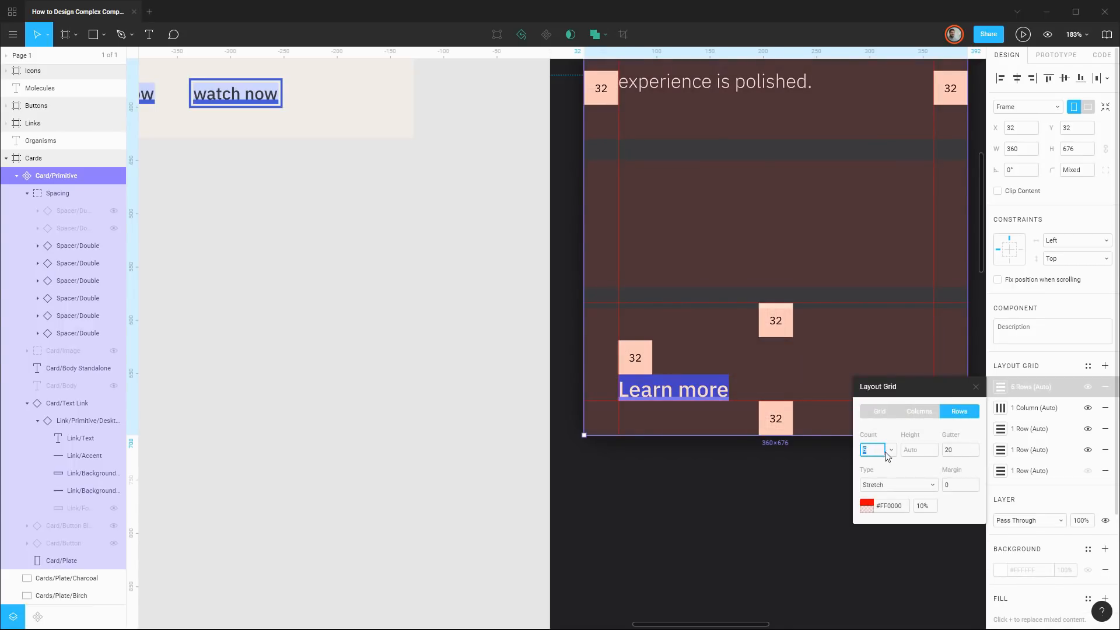
click(967, 453)
text(0)
Set the new row grid's margin to 76 and its colour opacity to 50%
click(963, 485)
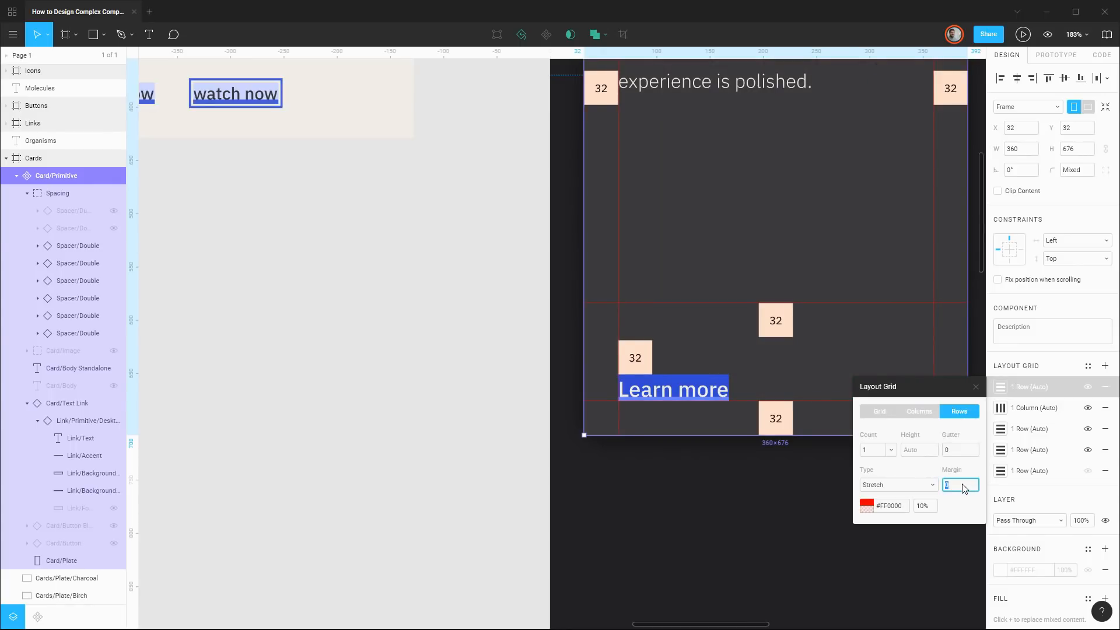
text(76)
key(Return)
click(920, 513)
text(50)
key(Return)
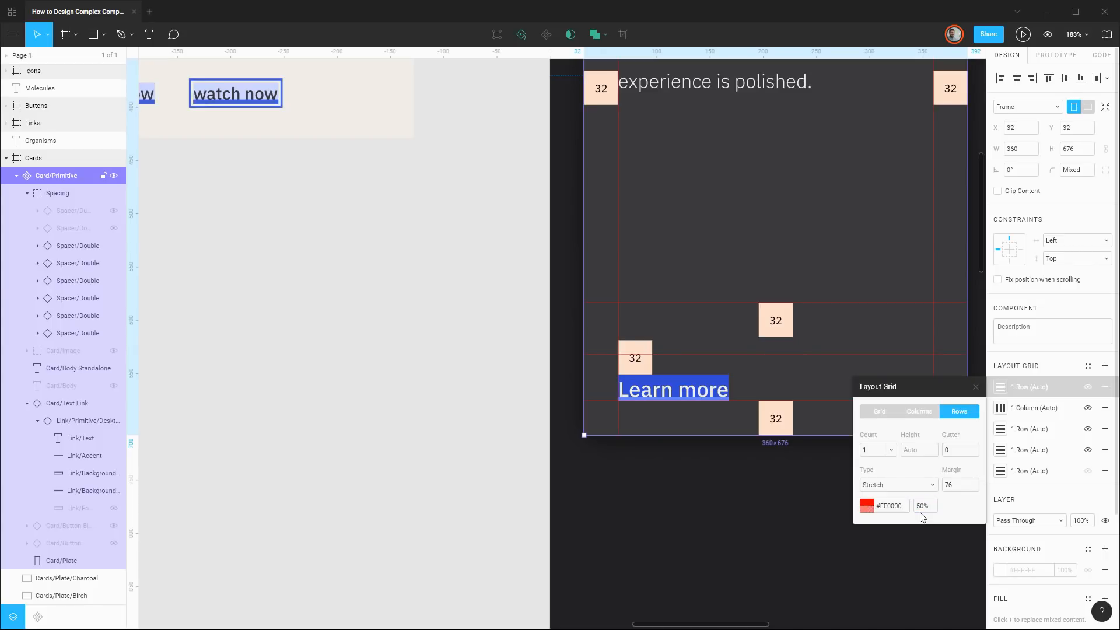
Increase the row grid's margin to 89 so its line meets the upper edge of the spacer above the Learn more link
click(970, 487)
key(Up)
key(Up)
key(Up)
key(Up)
key(Up)
key(Up)
key(Up)
key(Up)
key(Up)
key(Up)
key(Up)
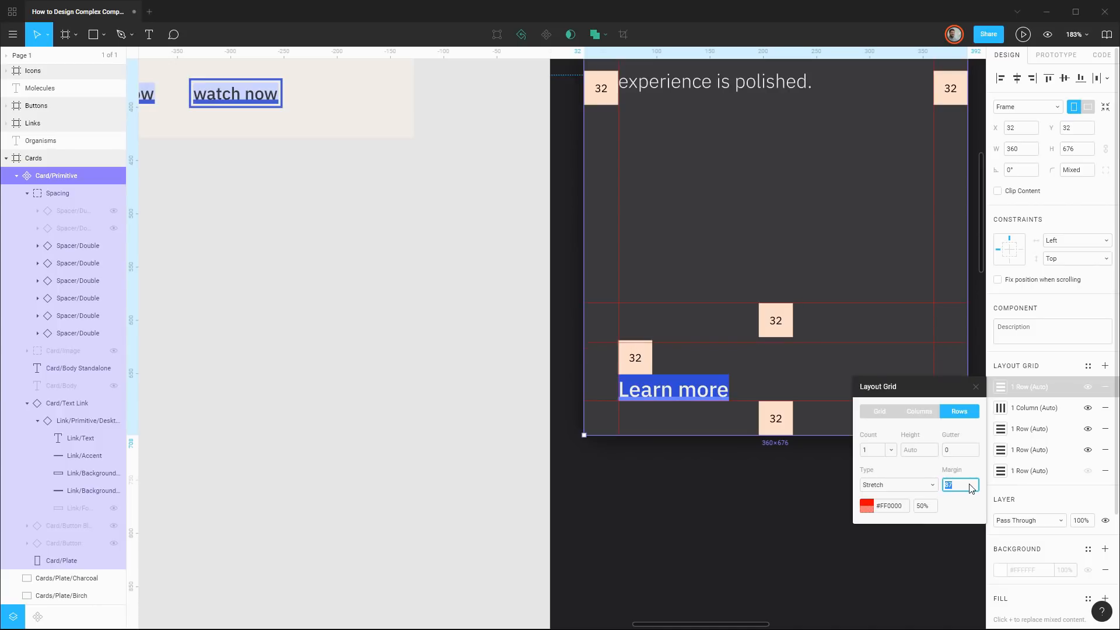
key(Up)
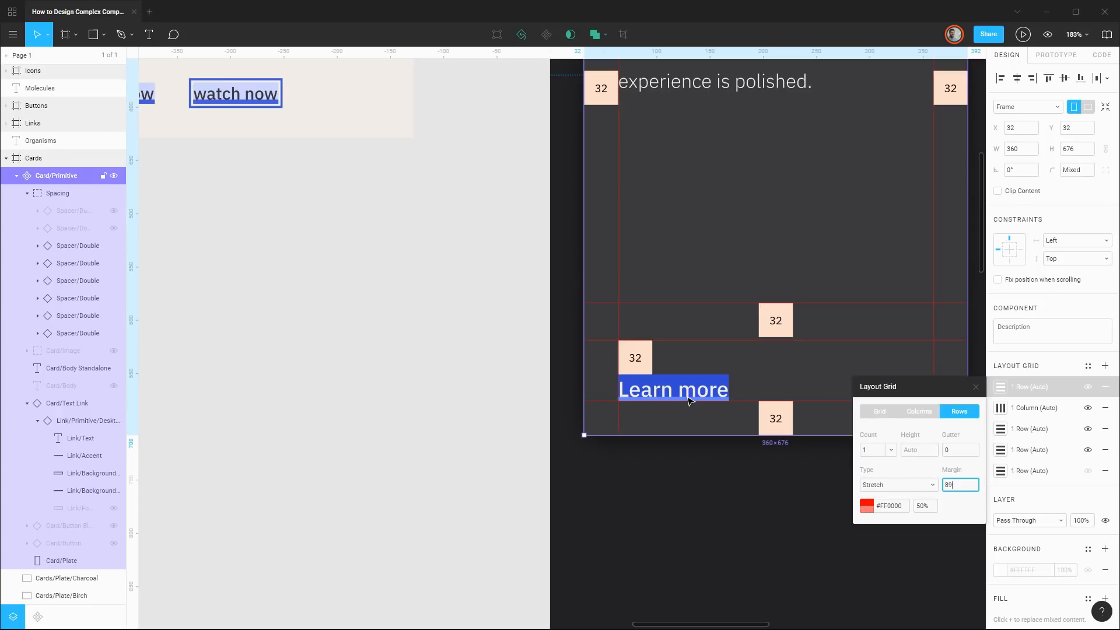
click(1057, 382)
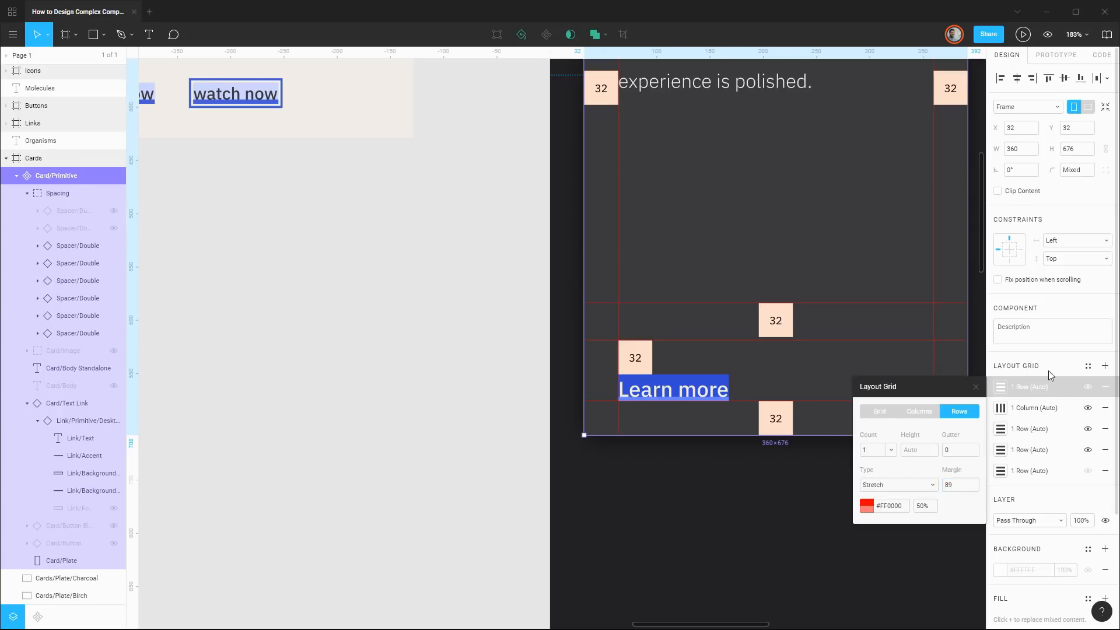
Move the card's row grid with margin 89 to fourth place in its layout grid order
click(1024, 384)
drag(1024, 384, 1044, 455)
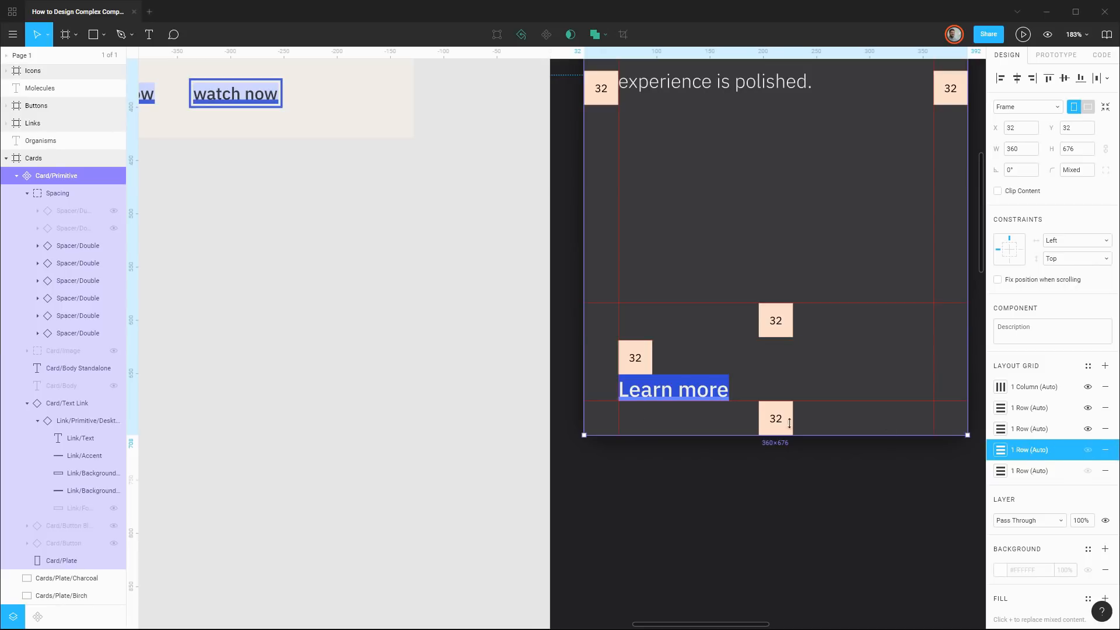
Hide the 32 spacer directly above the Learn more link and show the first two hidden spacers of the Spacing group
click(82, 298)
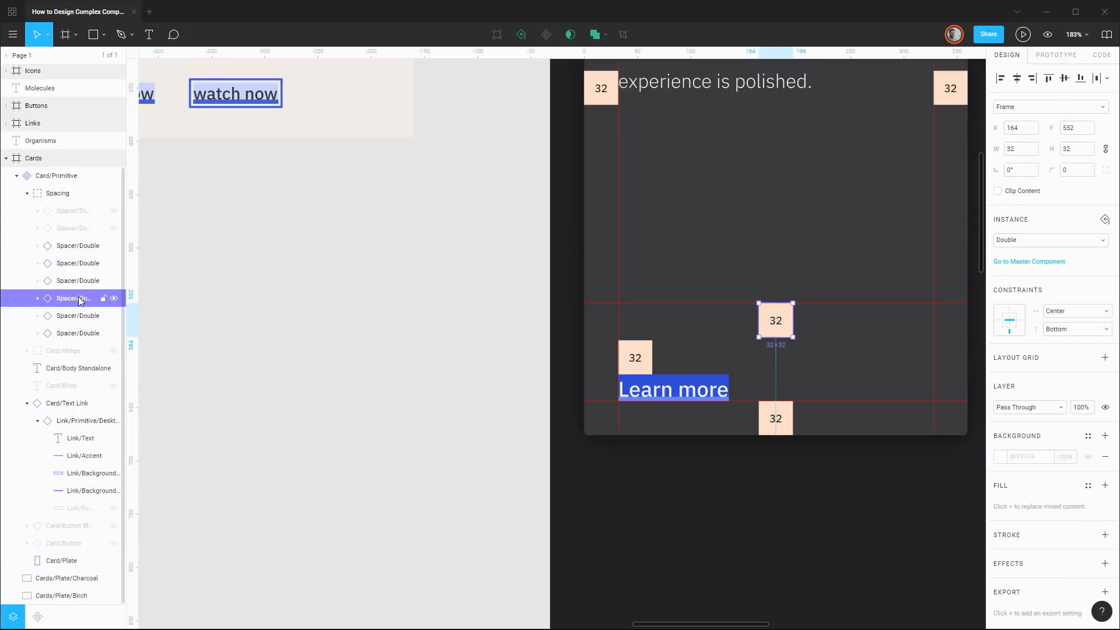
click(83, 283)
drag(83, 282, 76, 323)
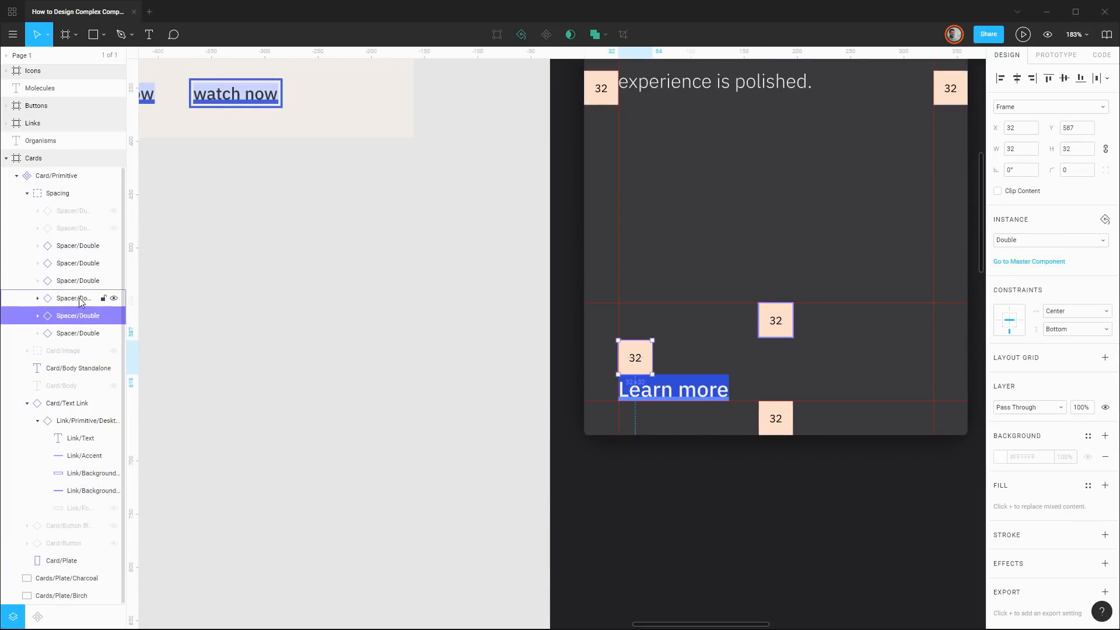
click(82, 298)
click(82, 315)
click(115, 317)
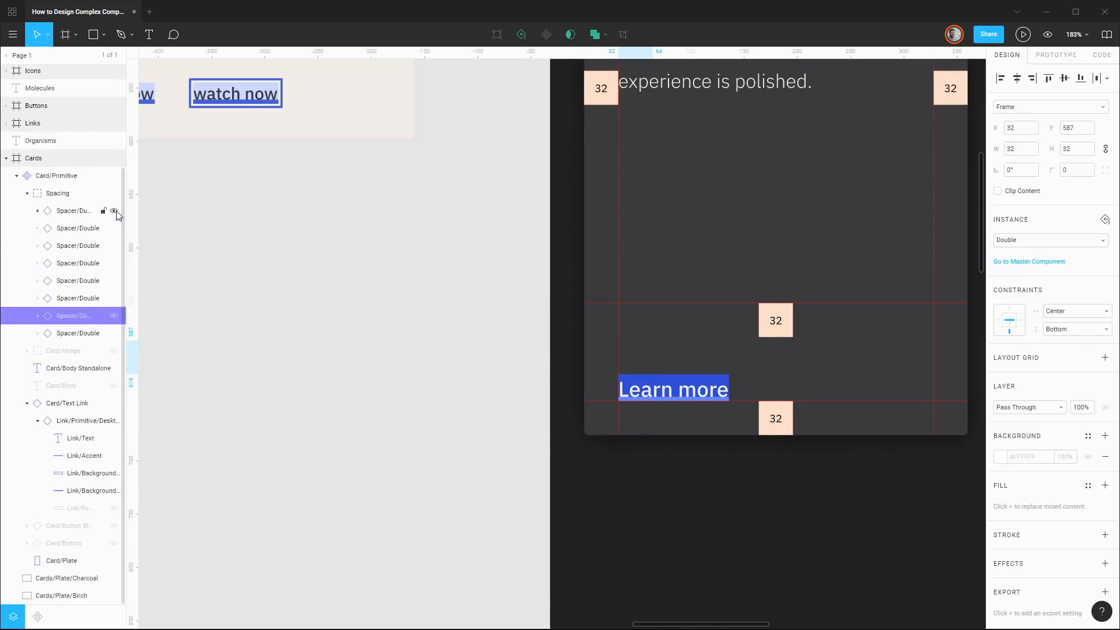
click(27, 194)
scroll(594, 244, down, 6)
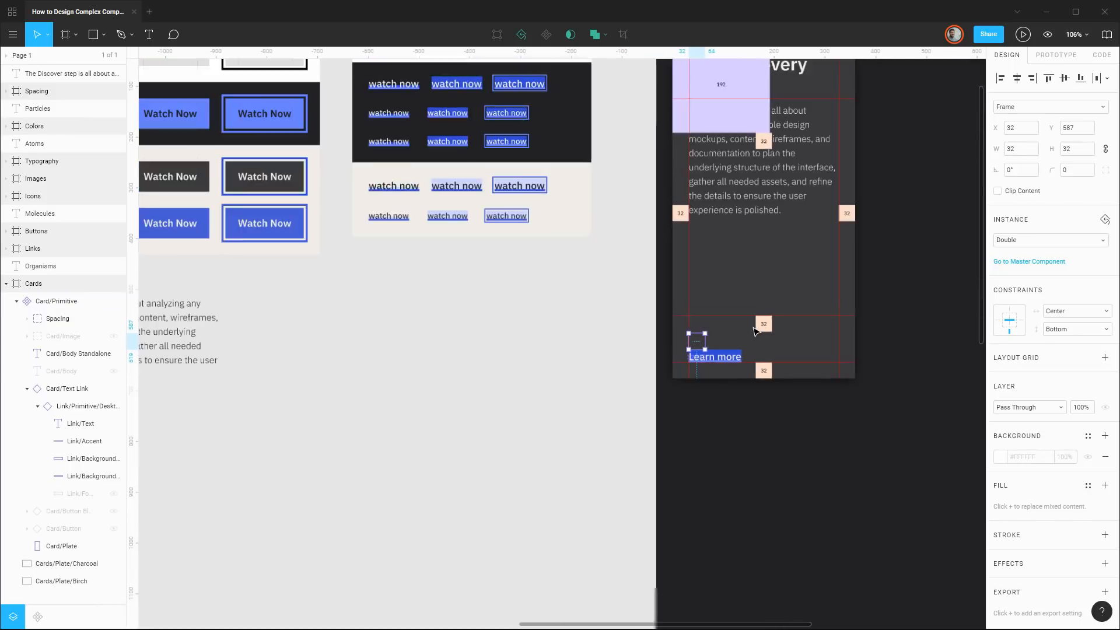
Show the Card/Image, Card/Body and Card/Button layers of the card, and hide Card/Text Link
click(114, 337)
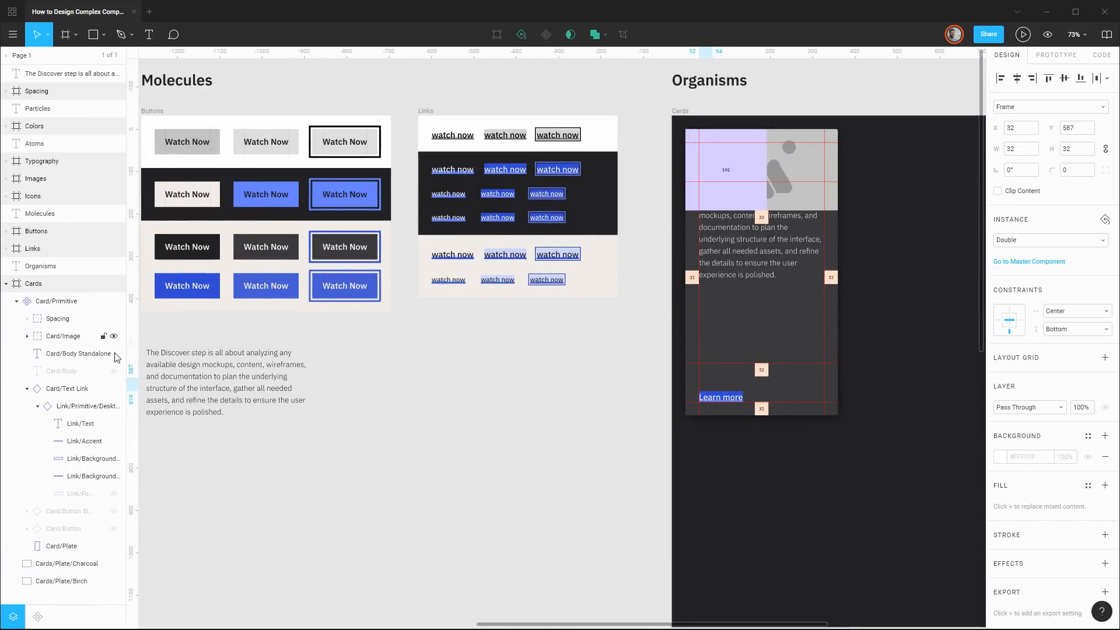
click(114, 371)
click(68, 390)
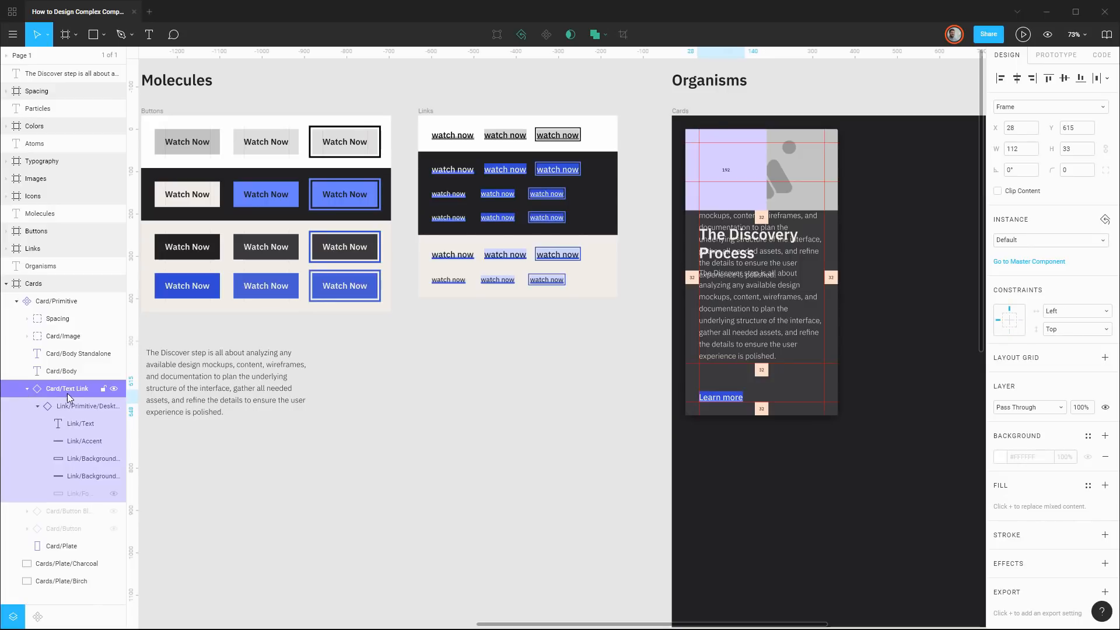
click(27, 390)
click(114, 389)
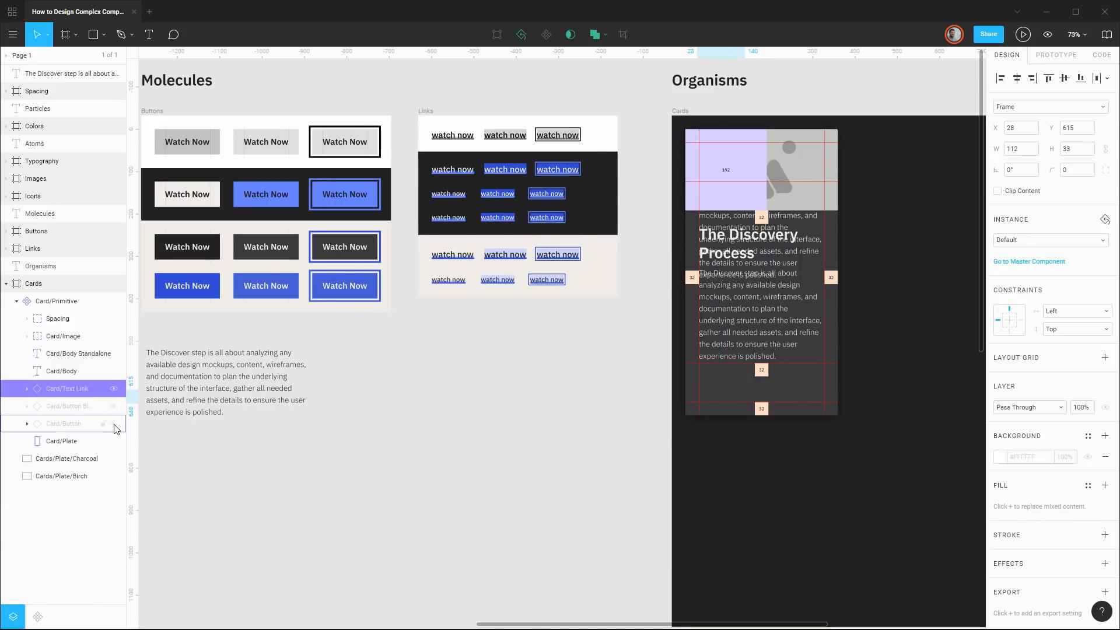
click(114, 424)
Hide the card's standalone body text and its Spacing group
scroll(796, 328, up, 5)
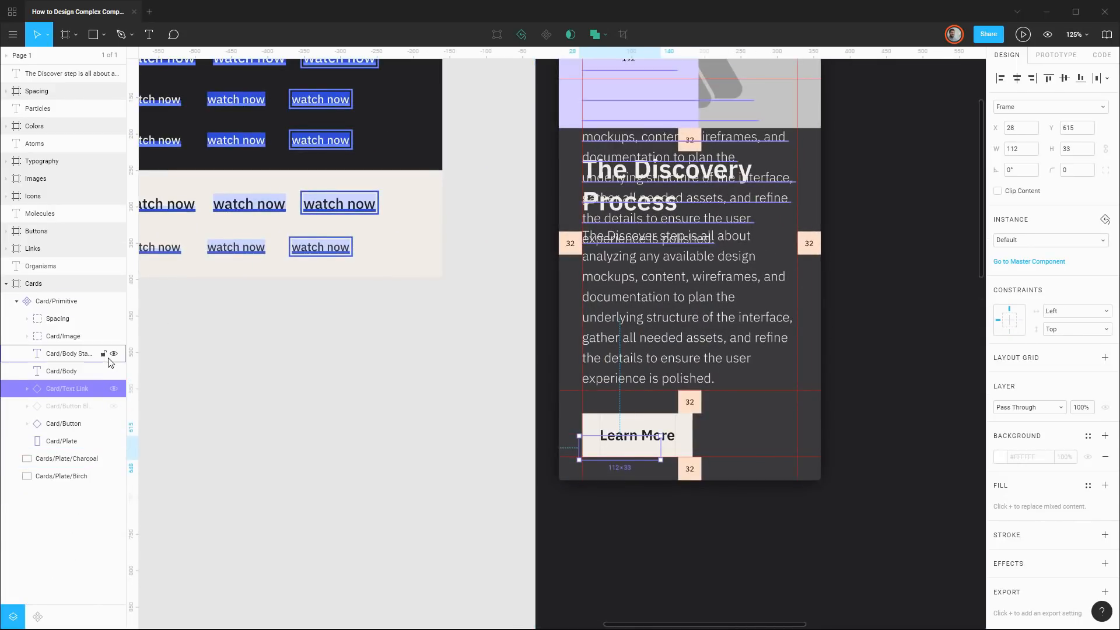
click(113, 354)
scroll(922, 295, up, 3)
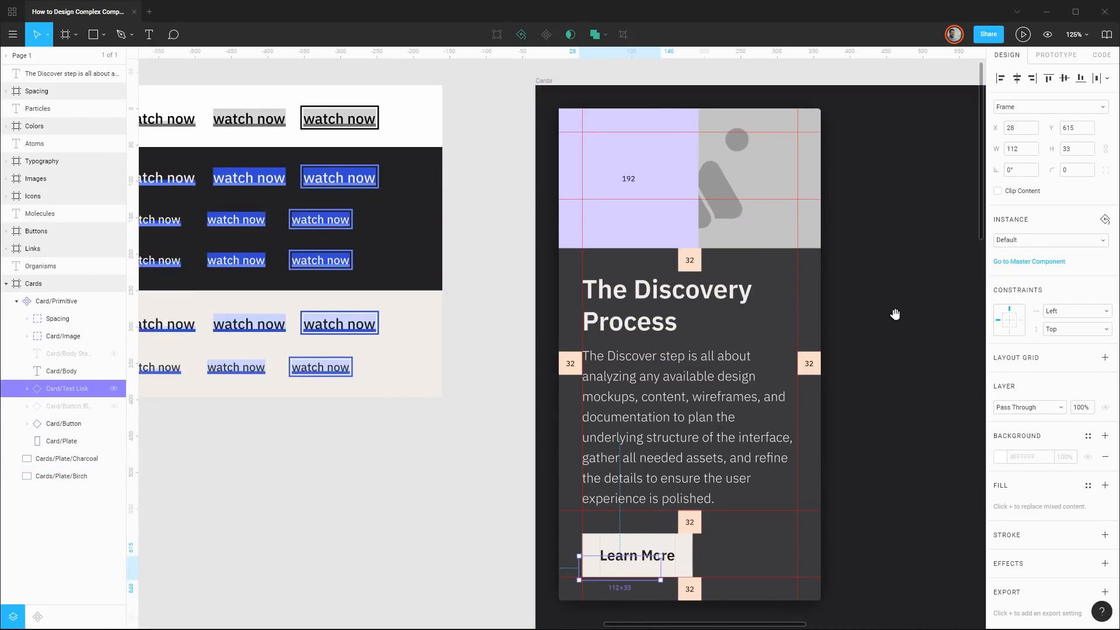
drag(891, 315, 839, 286)
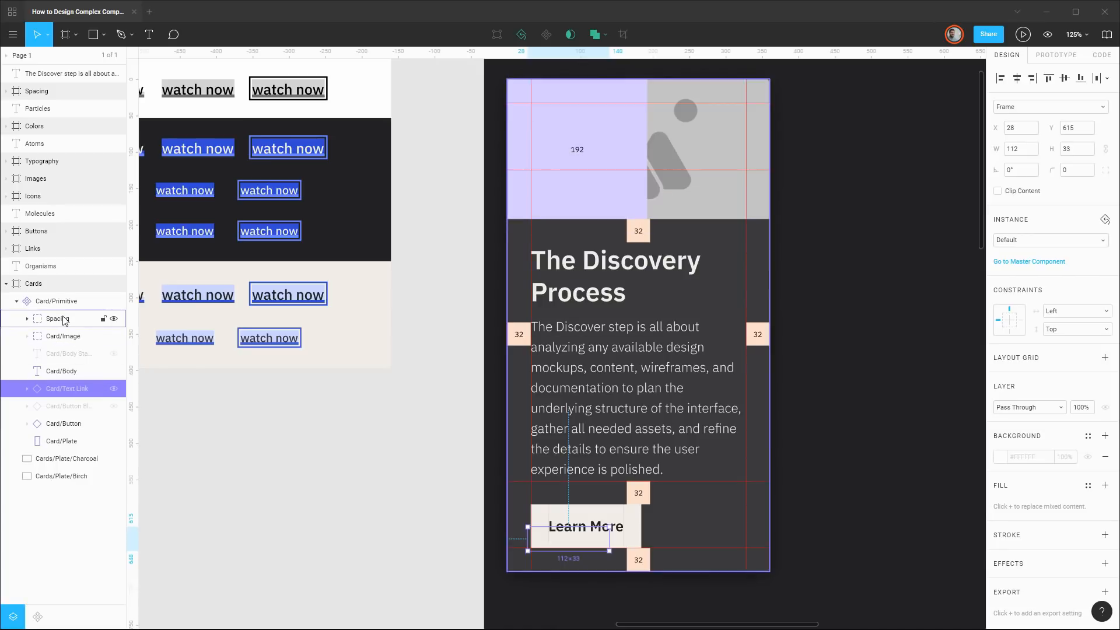
click(114, 319)
Duplicate the Card/Body text layer and rename the upper copy Card/Title
click(63, 372)
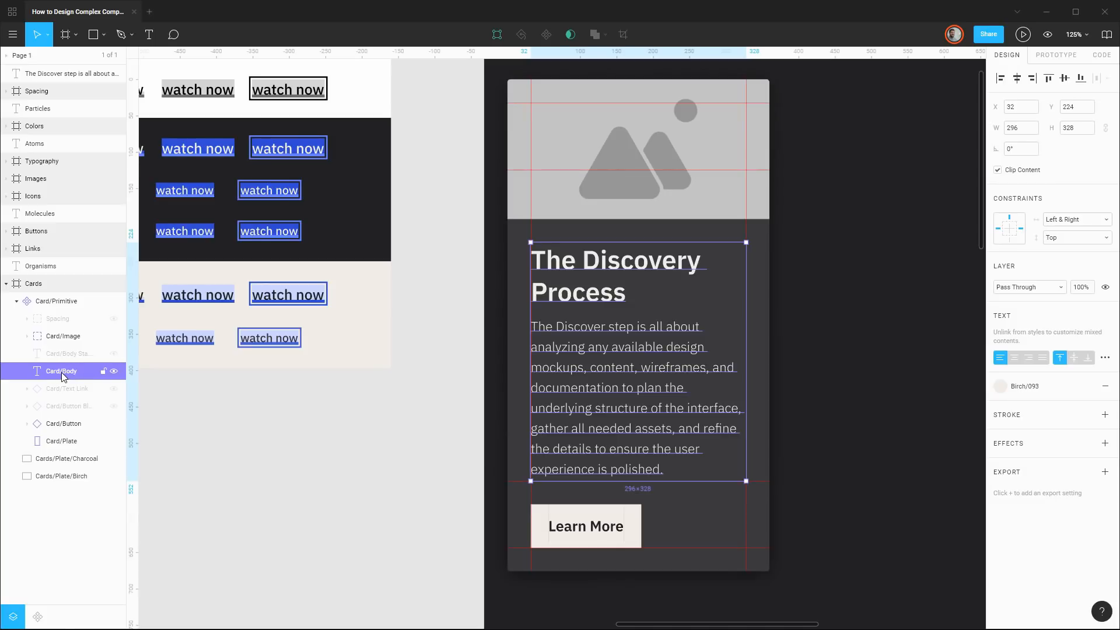
key(ctrl+d)
double_click(62, 372)
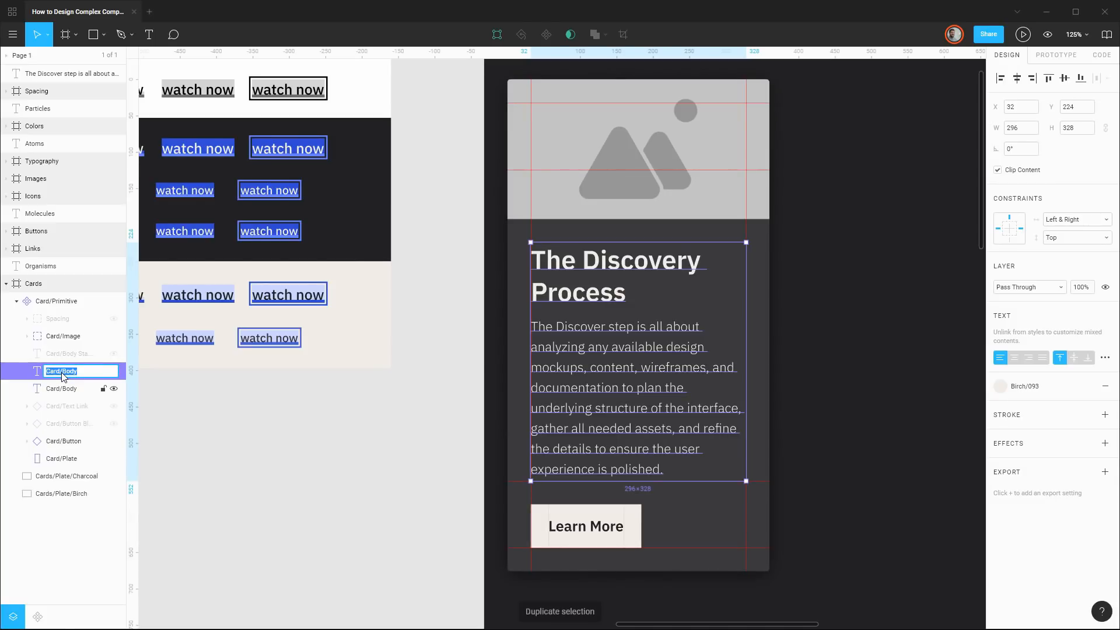
key(Right)
text(Title)
key(Return)
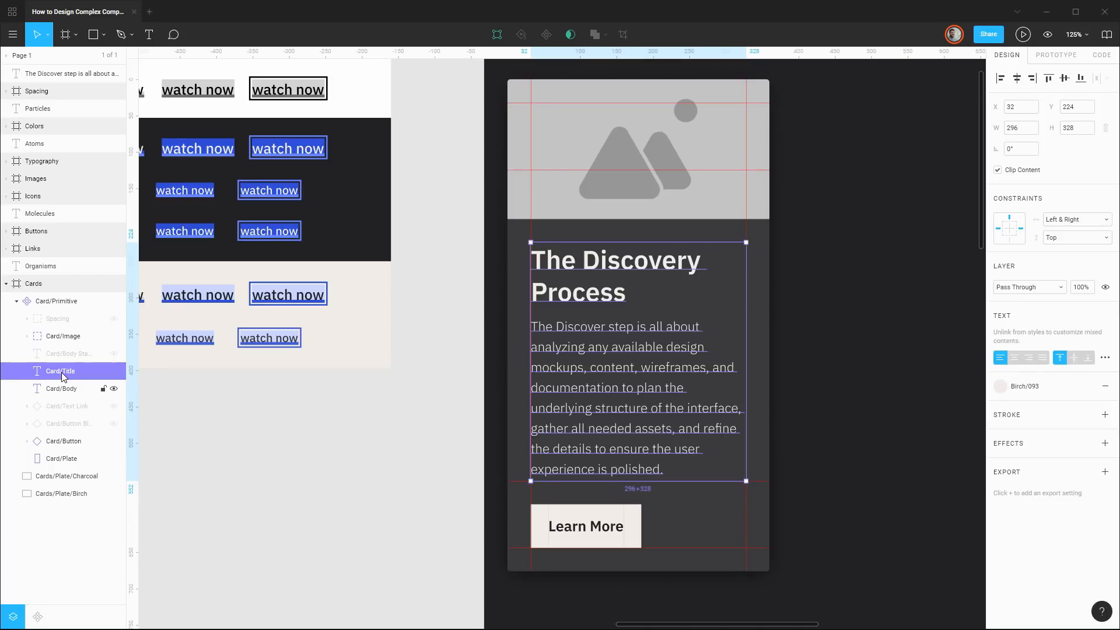
Delete the body paragraph from Card/Title, keeping only the heading "The Discovery Process", and hide the Card/Body layer
double_click(688, 391)
drag(677, 475, 648, 299)
click(647, 299)
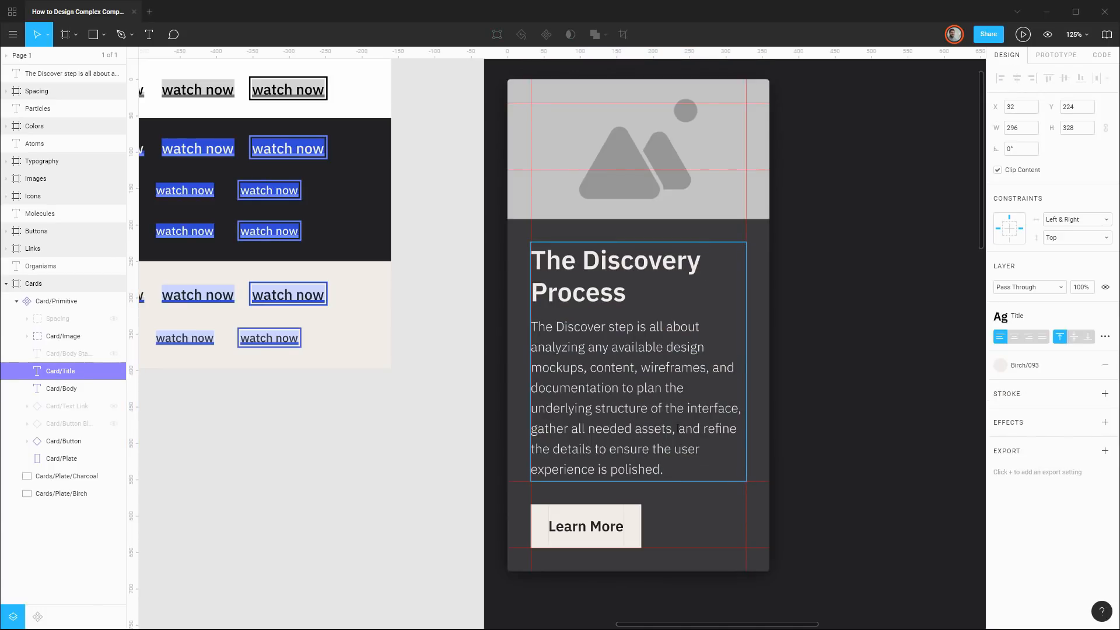
click(113, 389)
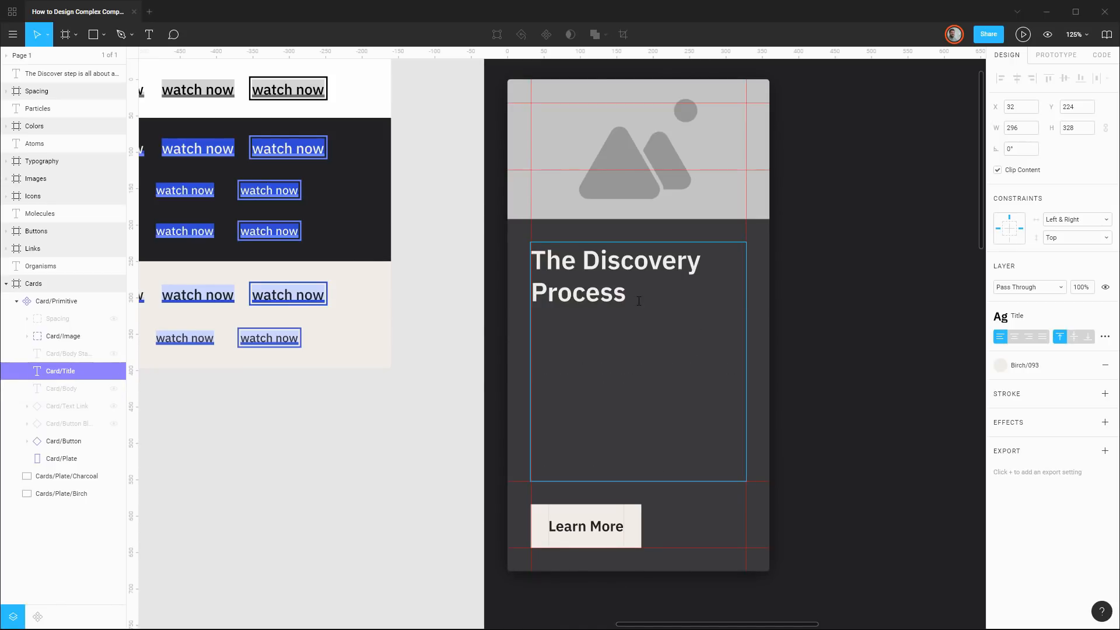
Shorten the Card/Title text box to a height of 91 using a temporary guide beneath the heading, and remove the guide
drag(639, 301, 522, 260)
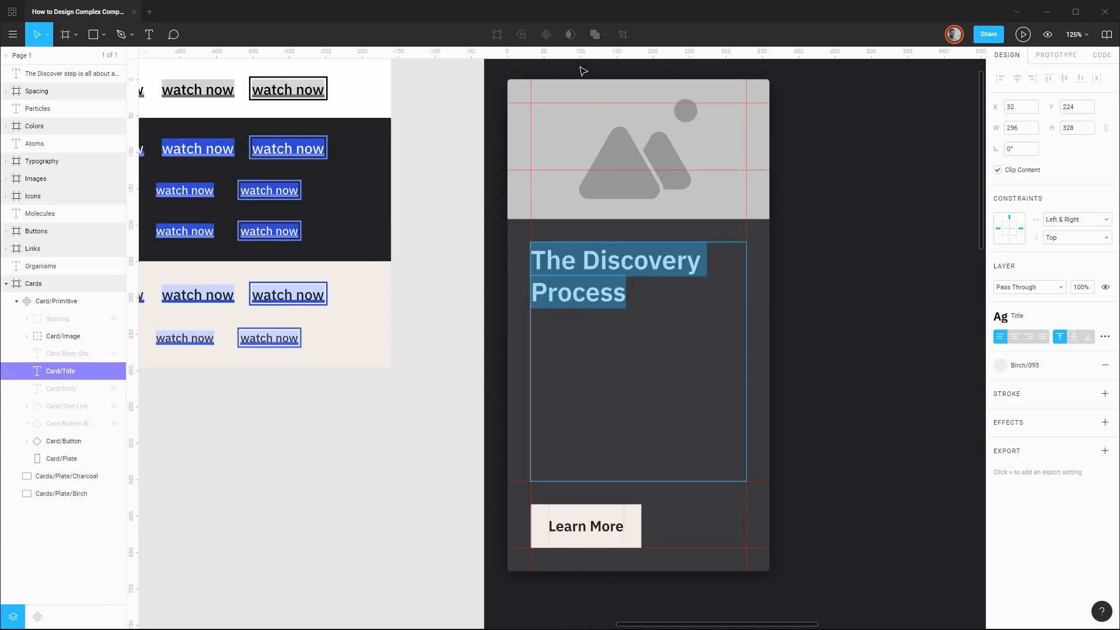
drag(578, 57, 609, 312)
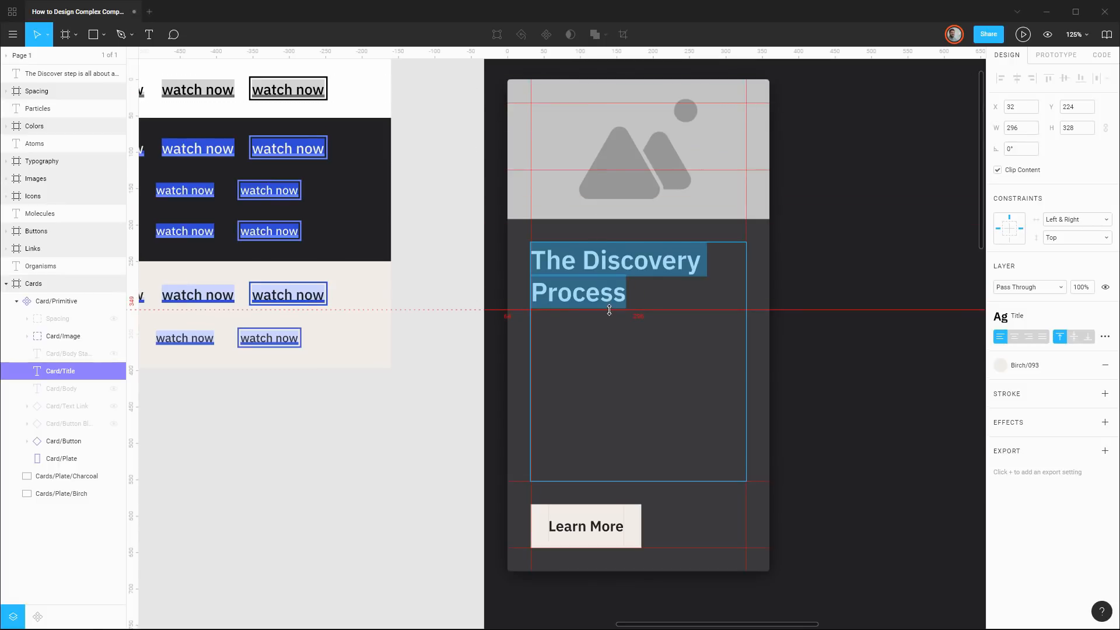
scroll(625, 304, up, 10)
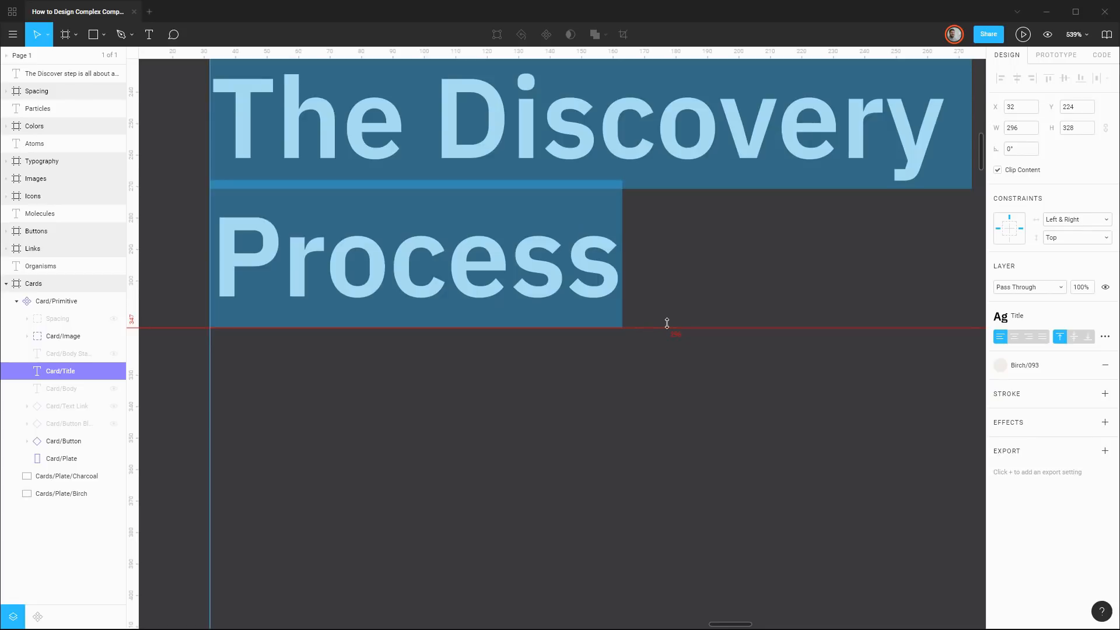
key(shift+0)
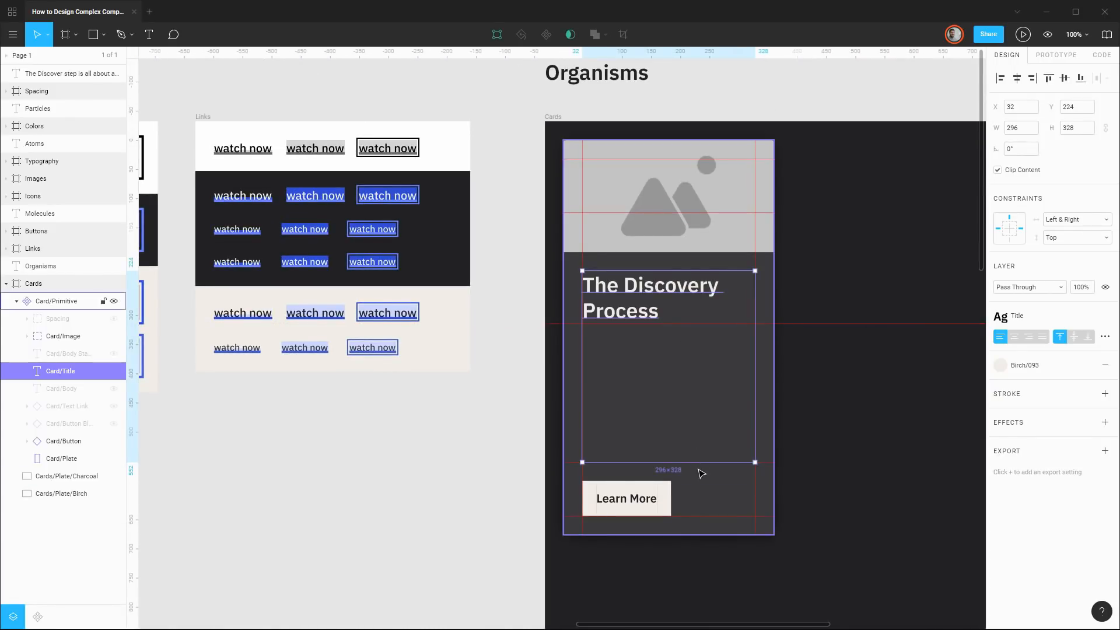
drag(700, 462, 712, 325)
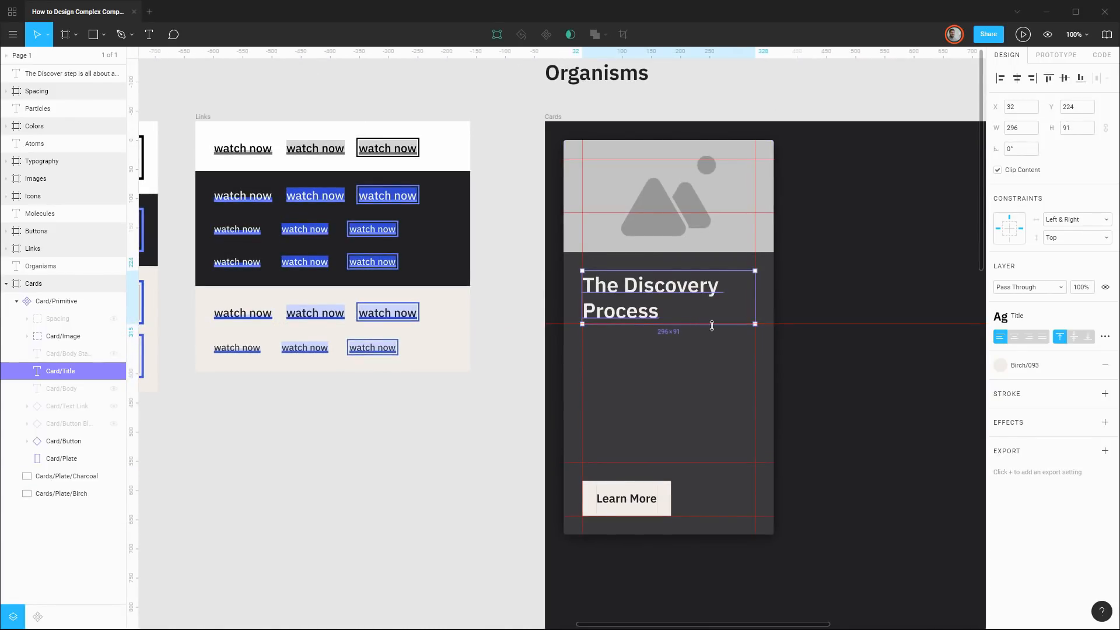
click(819, 325)
click(820, 325)
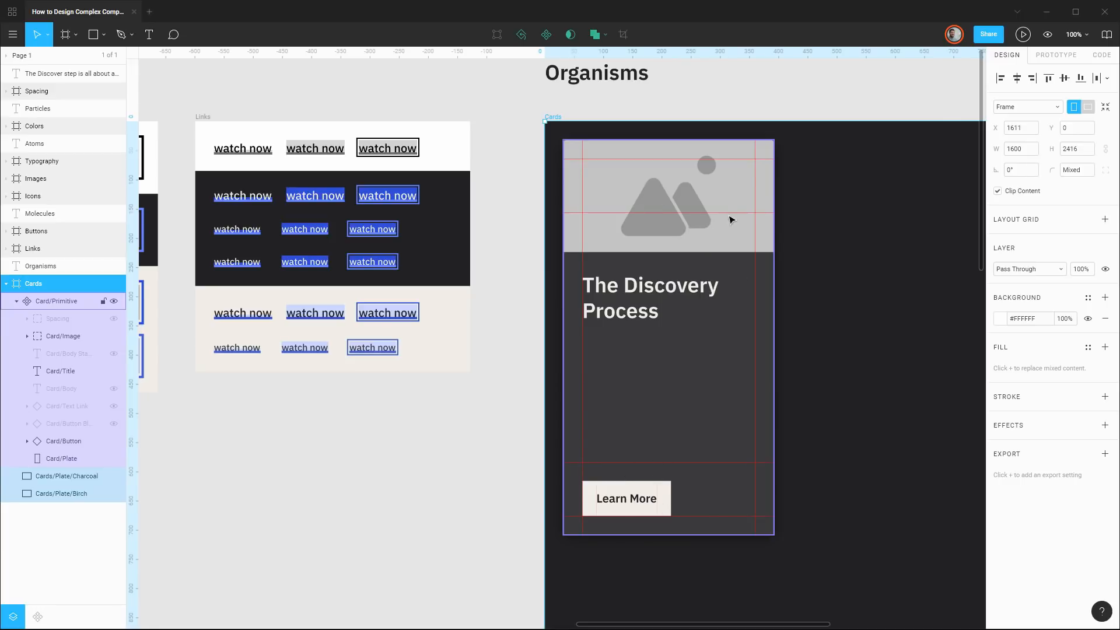
Hide the Card/Button layer, keeping the Card/Title layer visible and selected
click(668, 338)
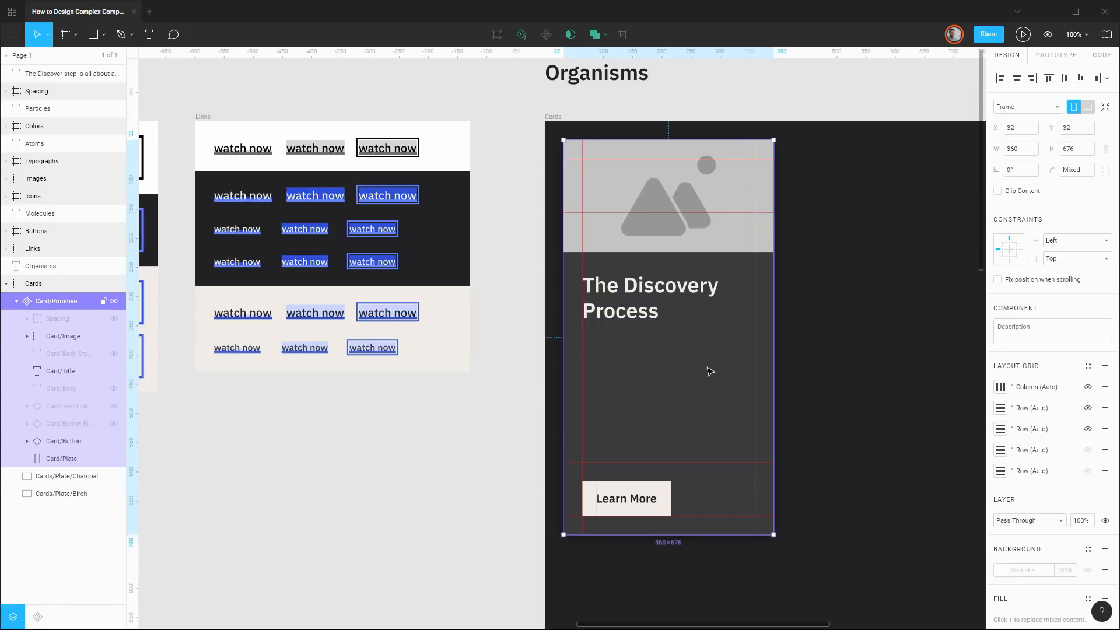
click(72, 369)
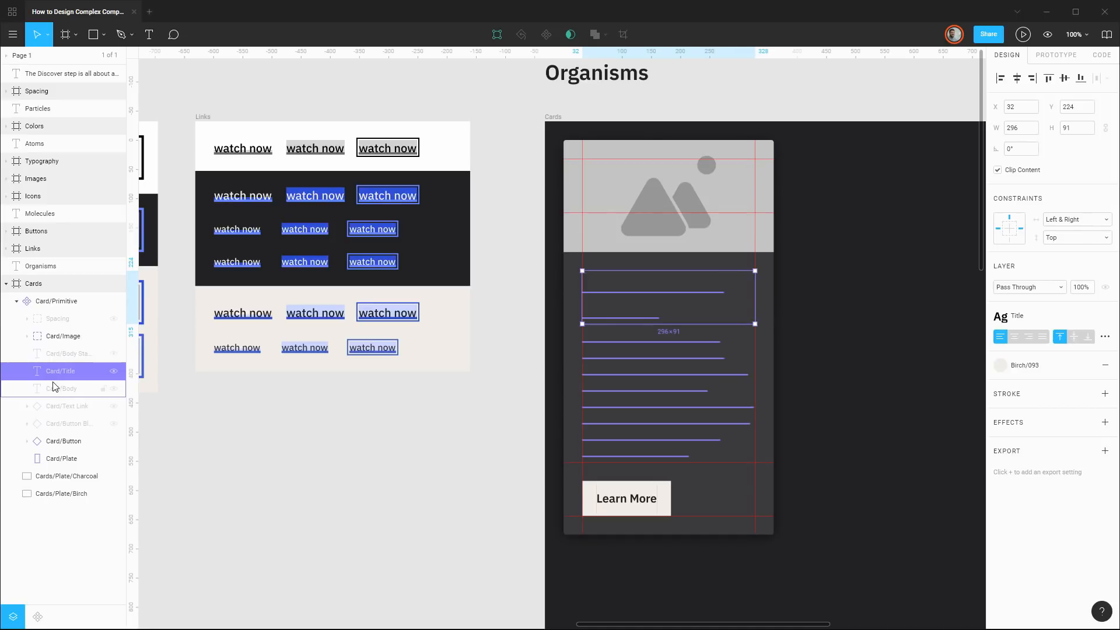
click(113, 371)
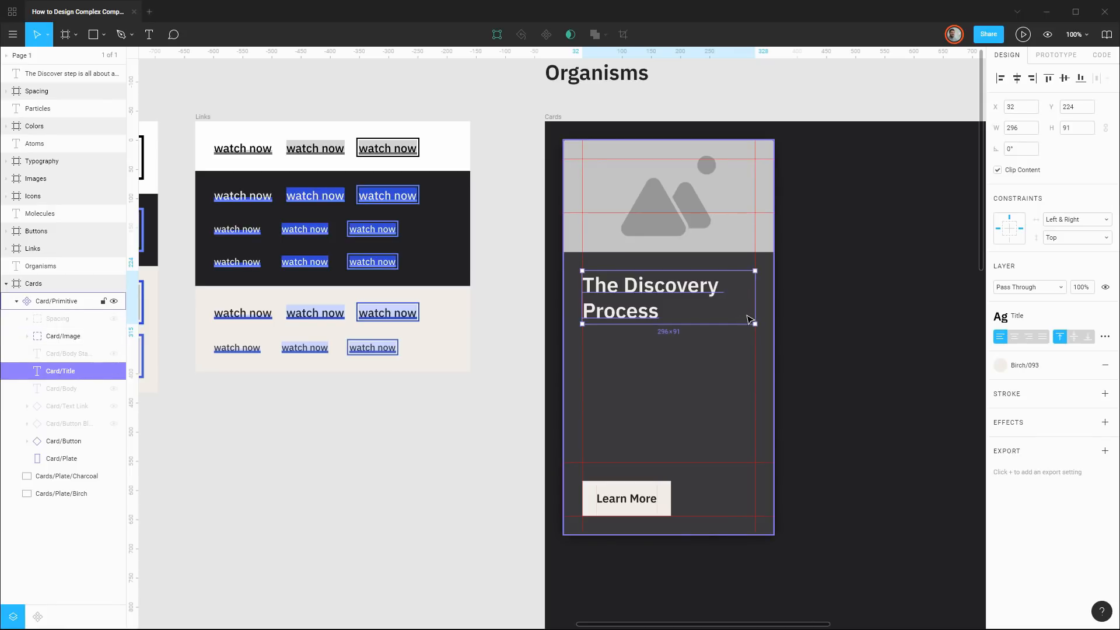
click(114, 442)
click(88, 370)
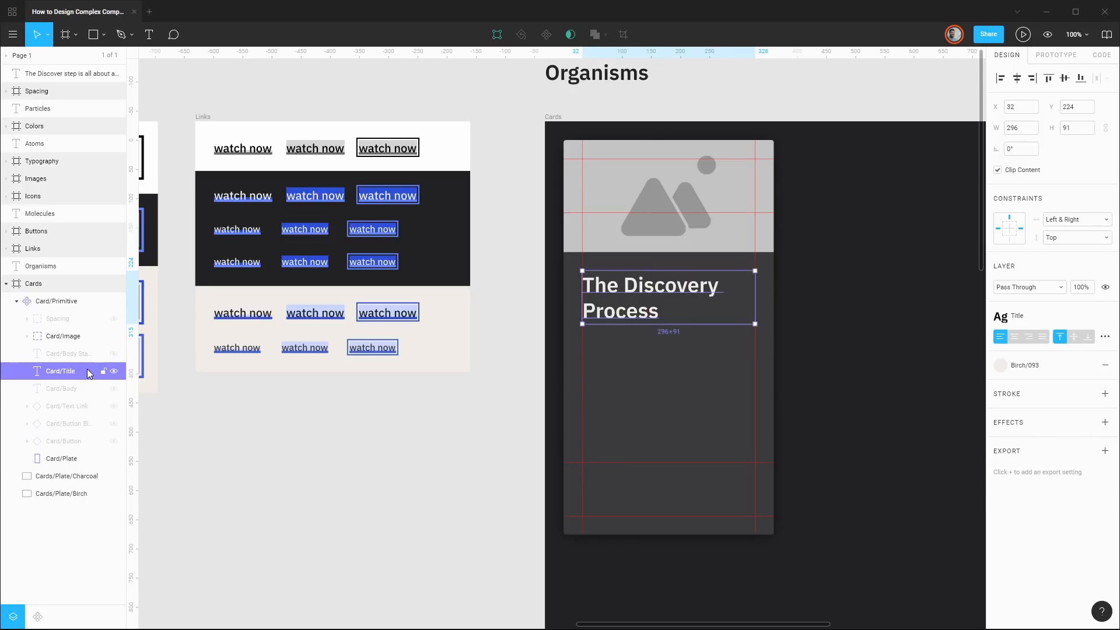
Place a right chevron icon component in the card beside the title, at X 304, Y 258
click(37, 617)
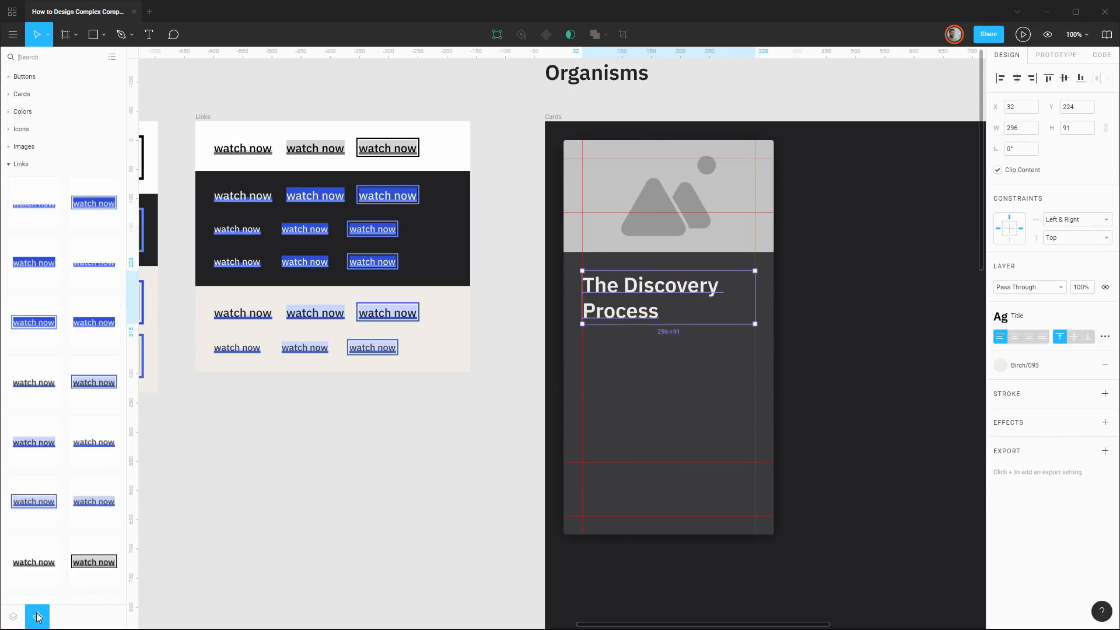
click(18, 164)
click(10, 131)
drag(34, 168, 751, 299)
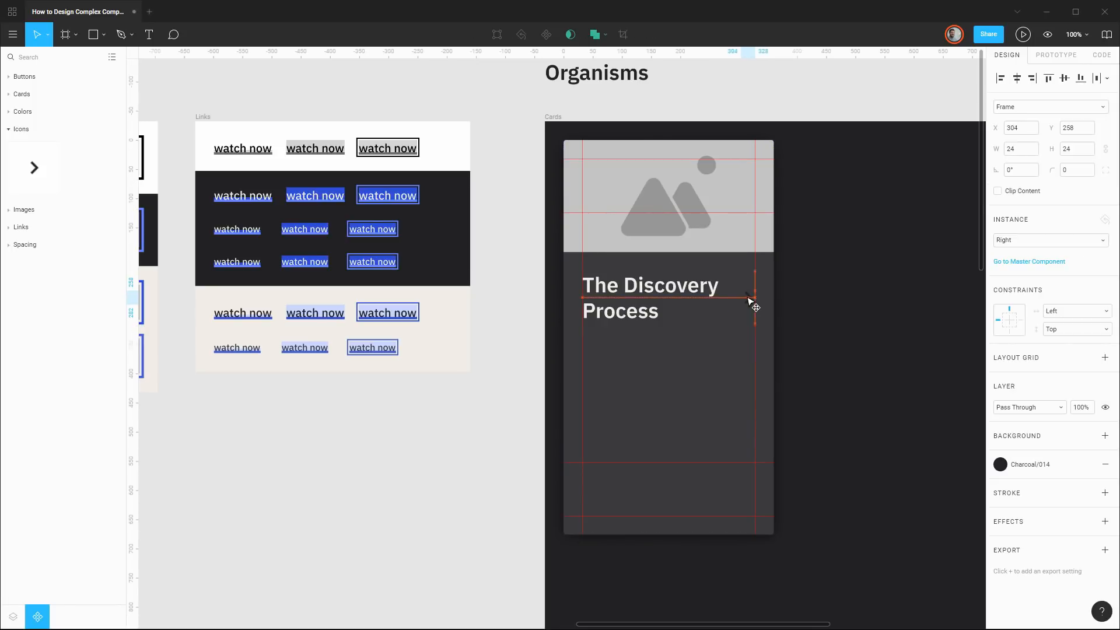
click(13, 617)
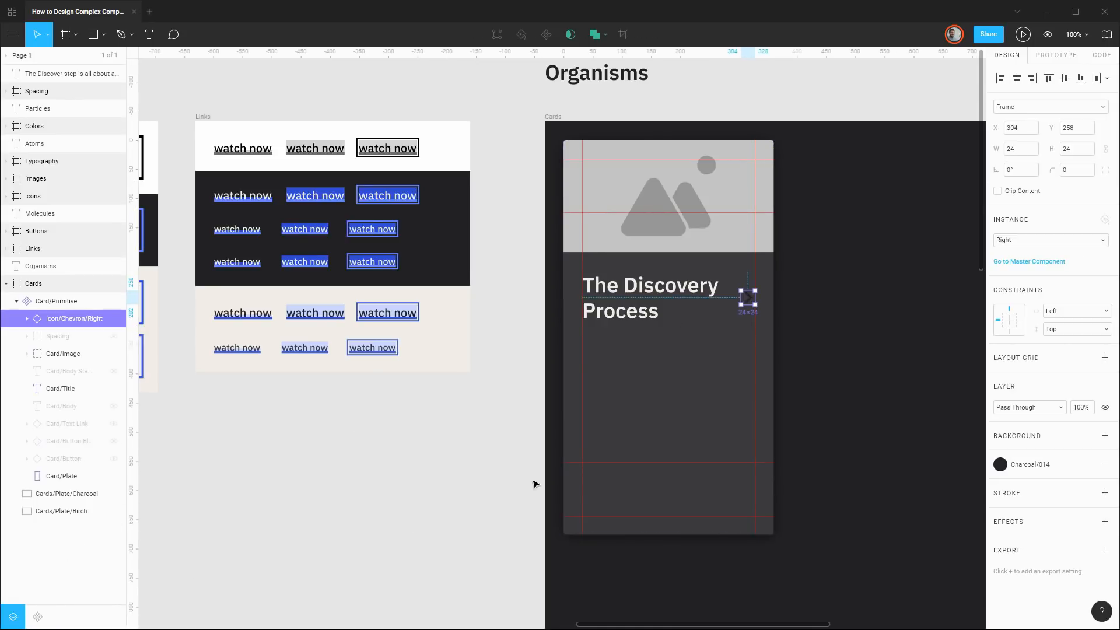
Set the color of the icon's Chevron/Right shape to the Birch/093 style
click(27, 319)
click(61, 336)
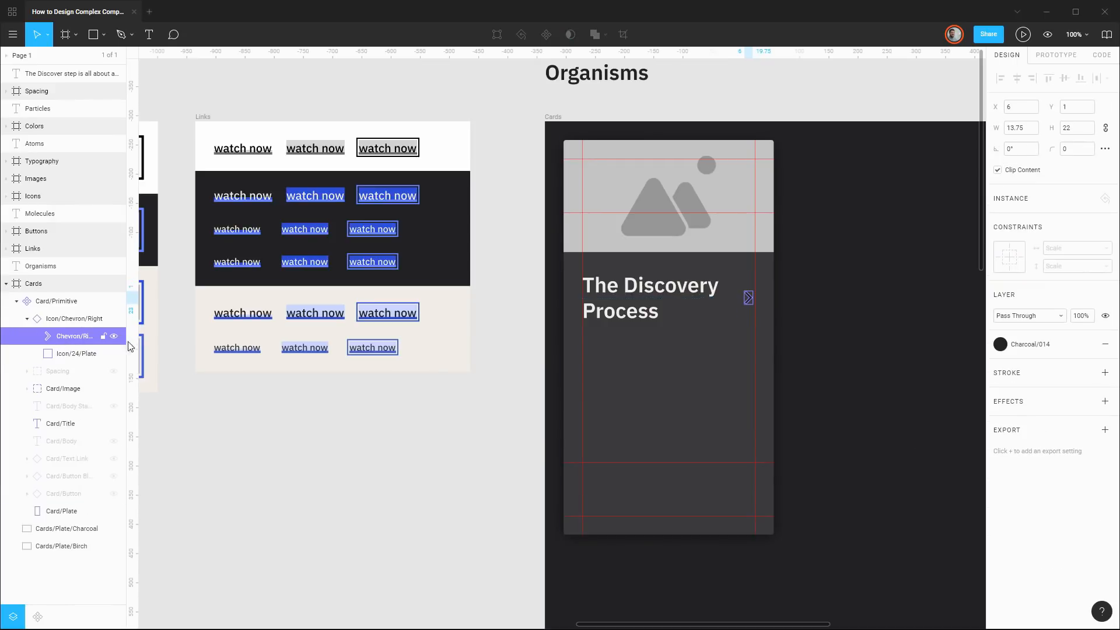
click(1001, 345)
click(1006, 411)
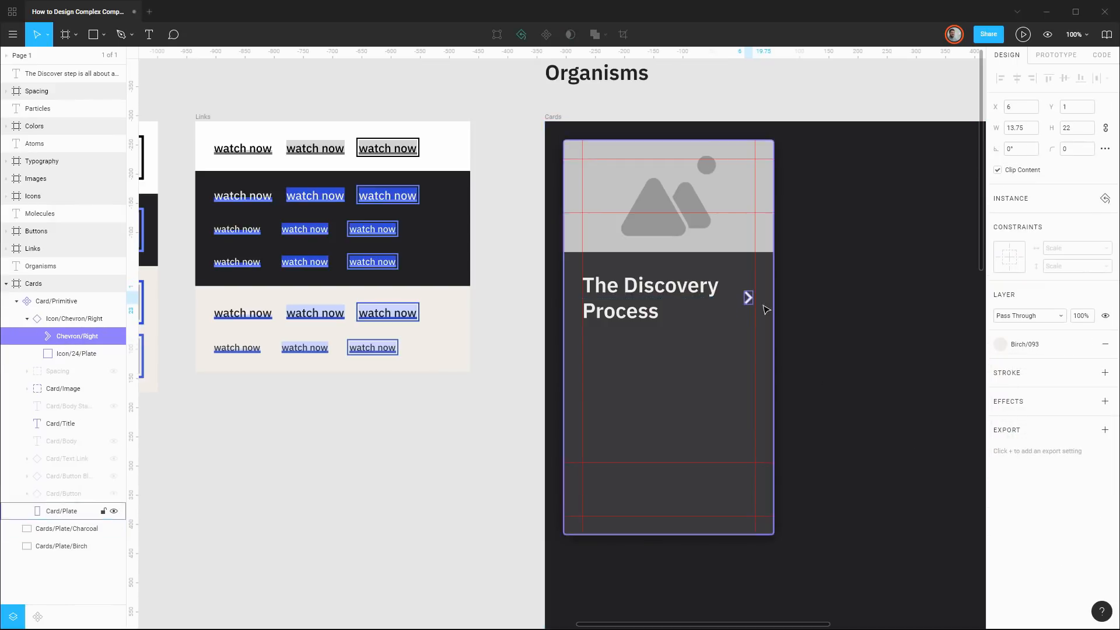
Align the chevron icon with the vertical center of the Card/Title text box and move its layer directly above Card/Title
scroll(759, 301, up, 5)
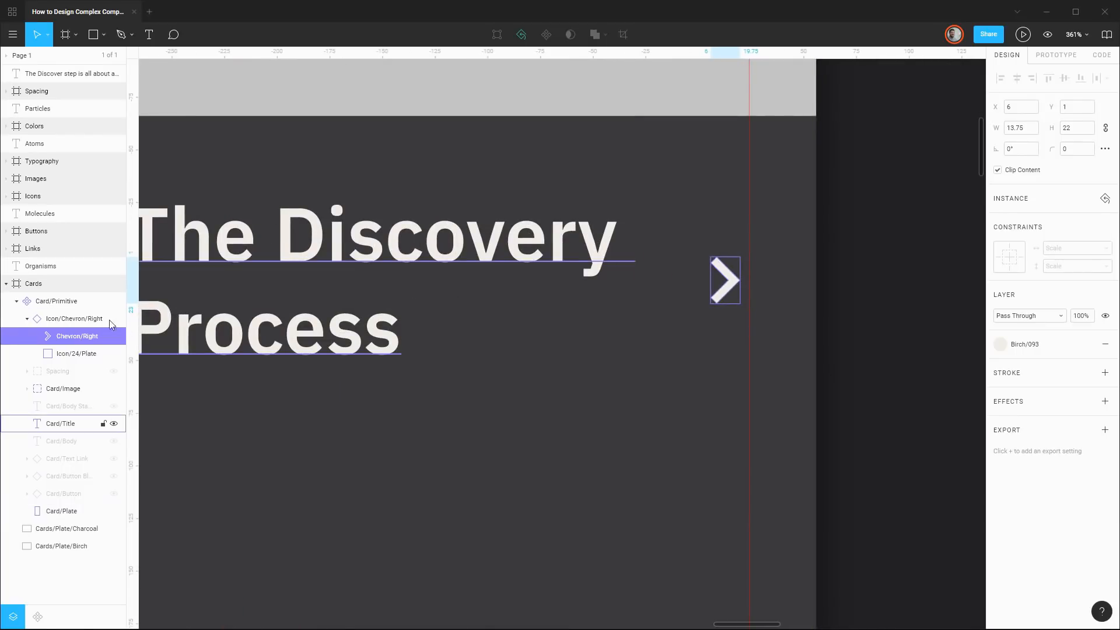
click(59, 320)
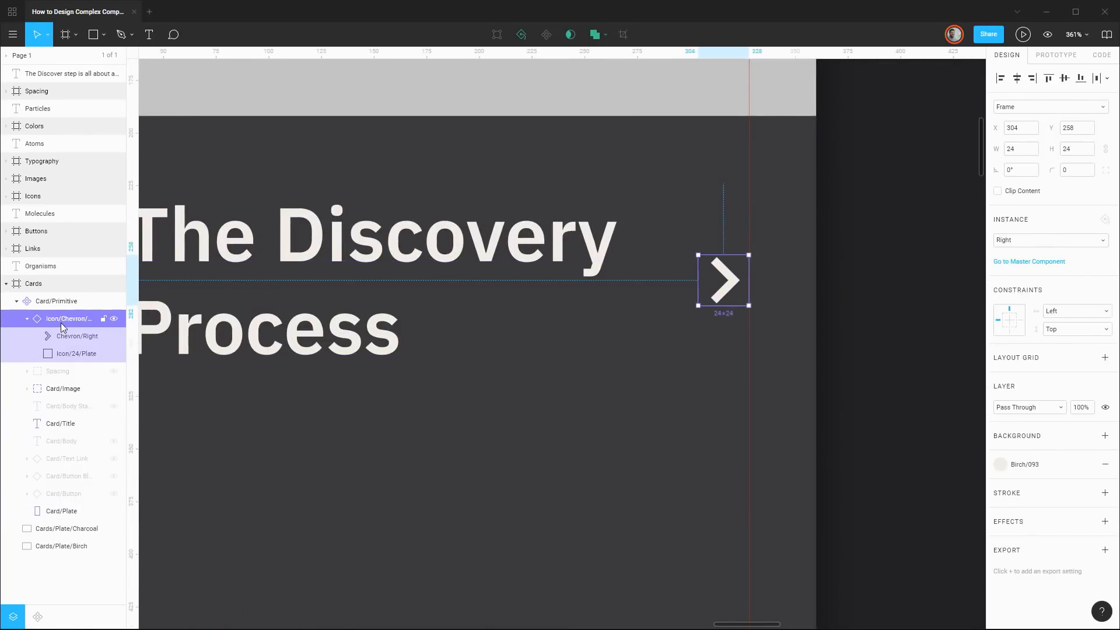
drag(730, 290, 732, 315)
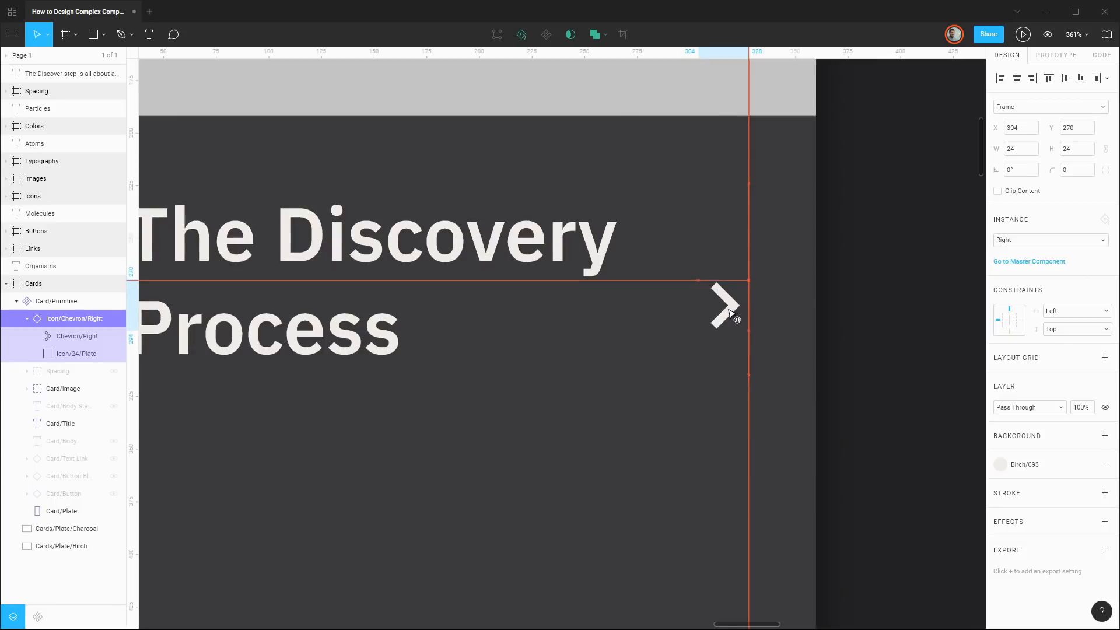
shift+click(590, 256)
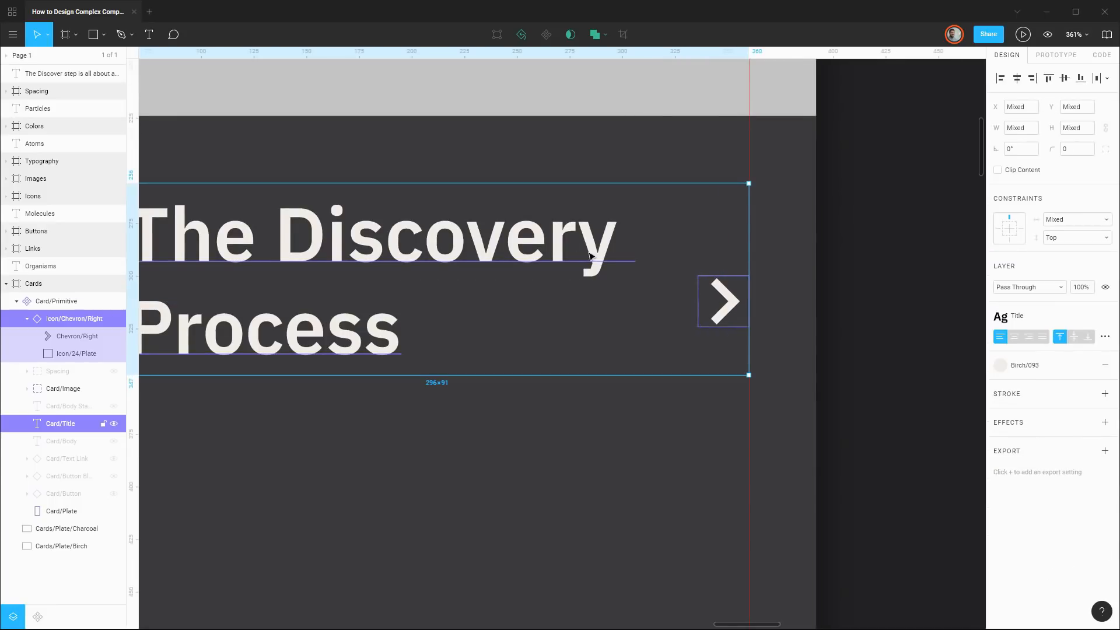
click(1065, 79)
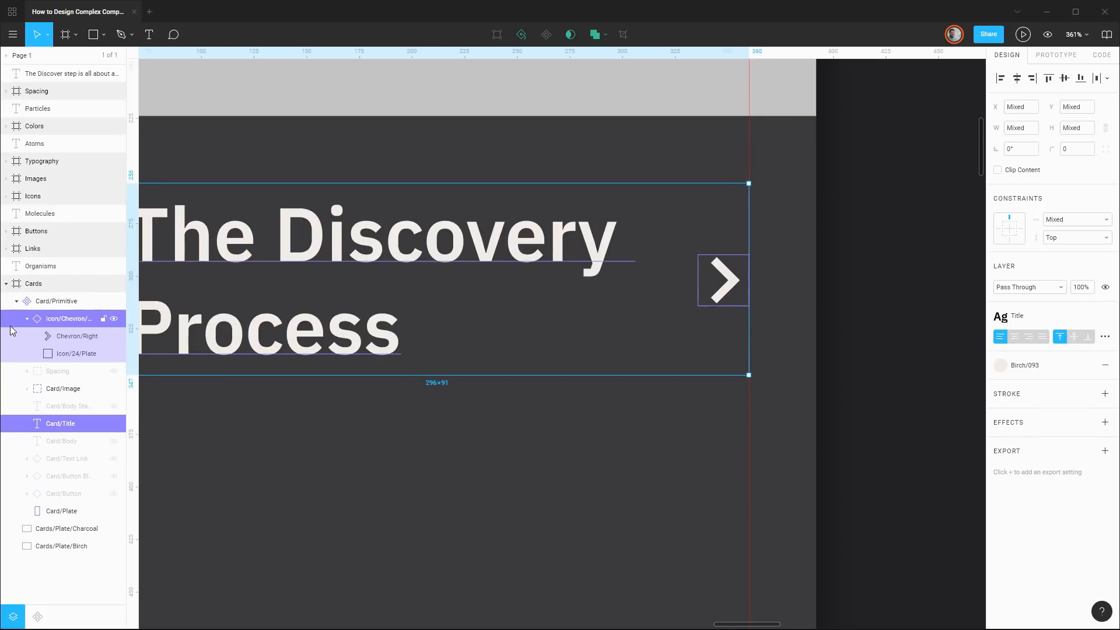
click(27, 319)
drag(53, 319, 67, 379)
Duplicate the Card/Title layer and hide the lower copy
click(70, 390)
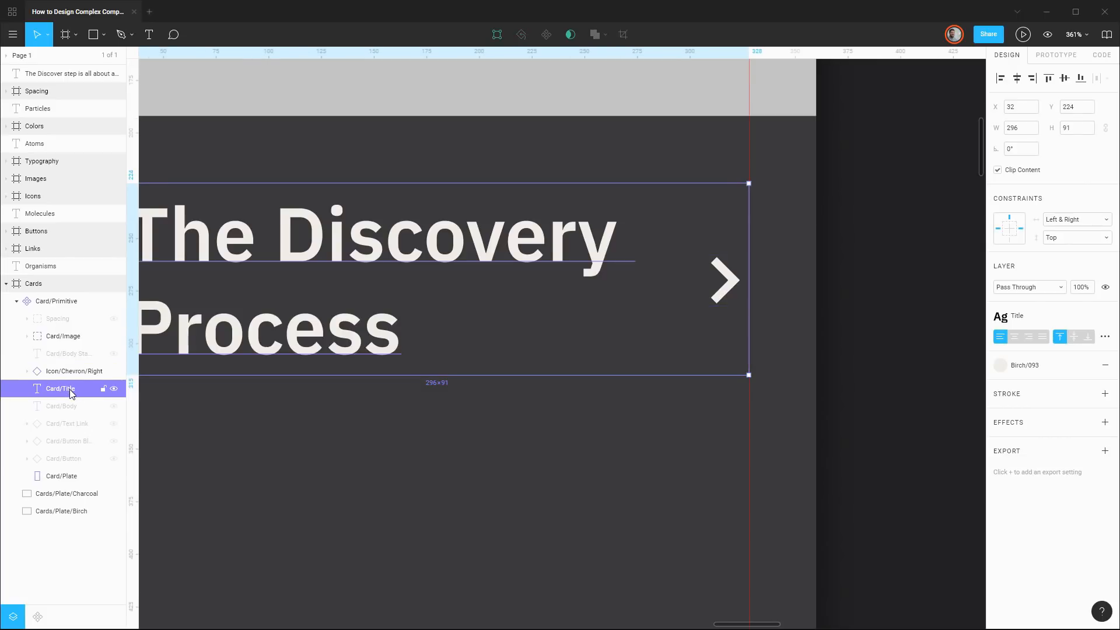
key(ctrl+d)
click(115, 406)
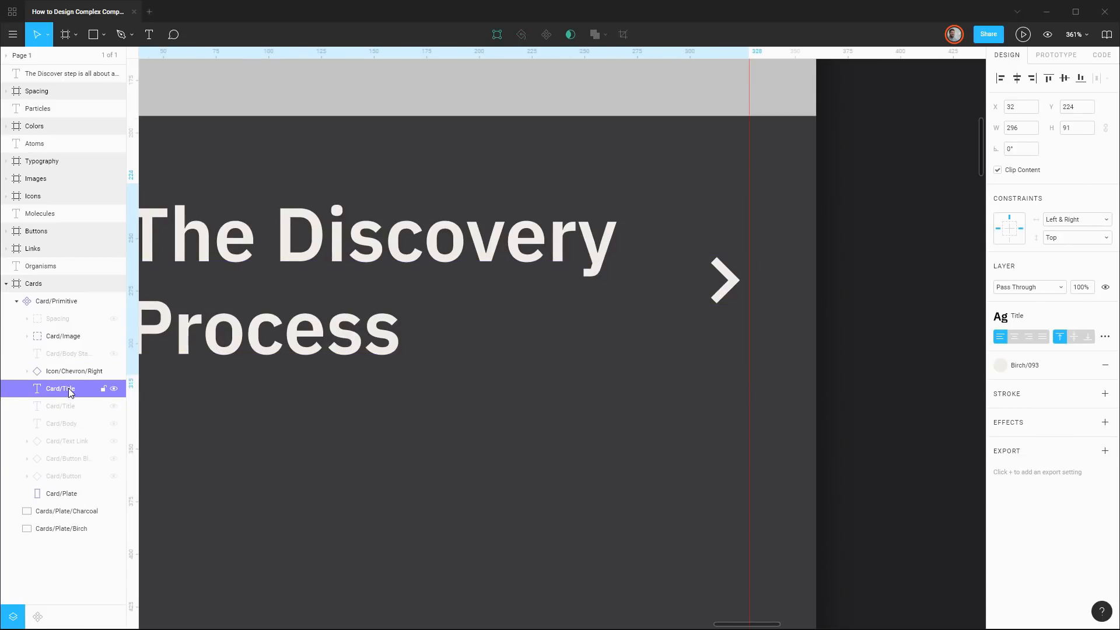
Rename the Icon/Chevron/Right layer to Card/Link Icon
click(71, 372)
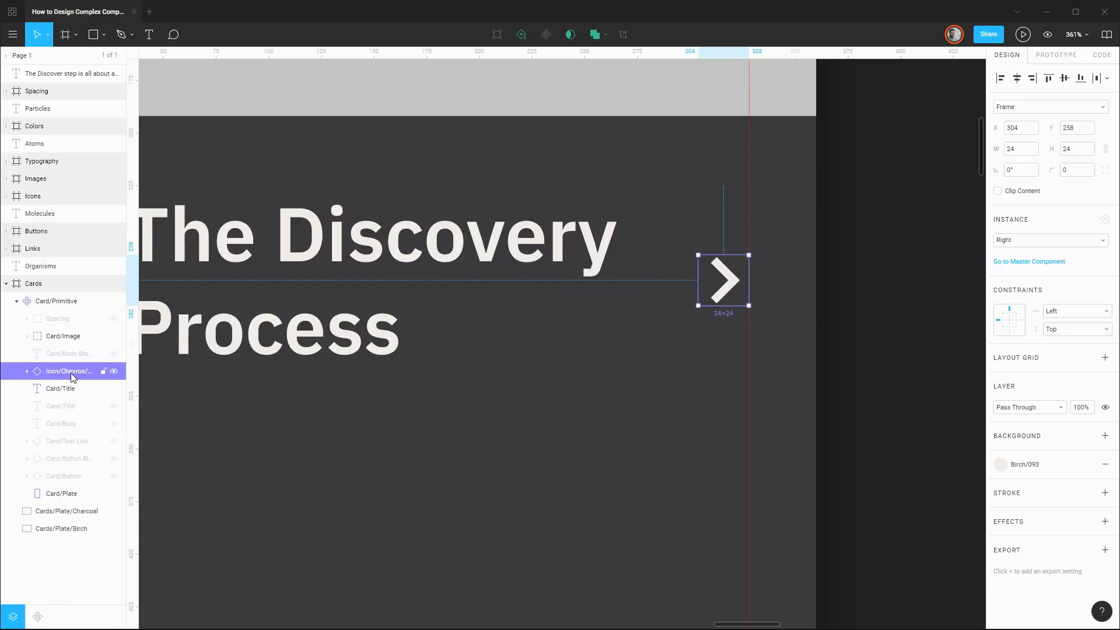
double_click(72, 373)
text(Card/Link Icon)
key(Return)
Rename the visible Card/Title layer to Card/Title/Narrow
click(68, 389)
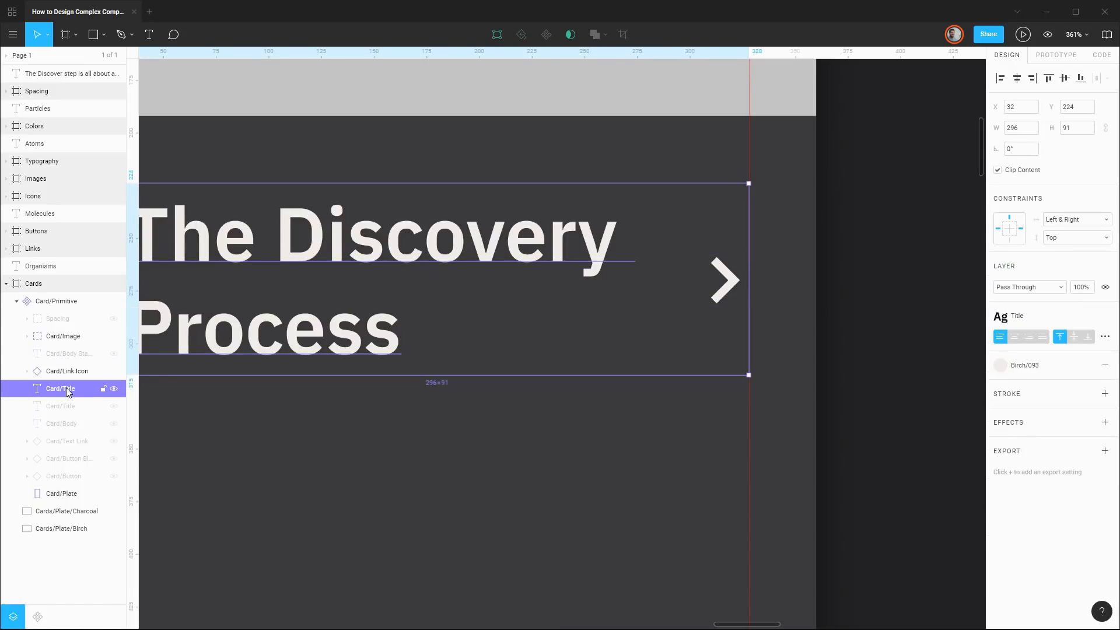
double_click(68, 389)
key(Right)
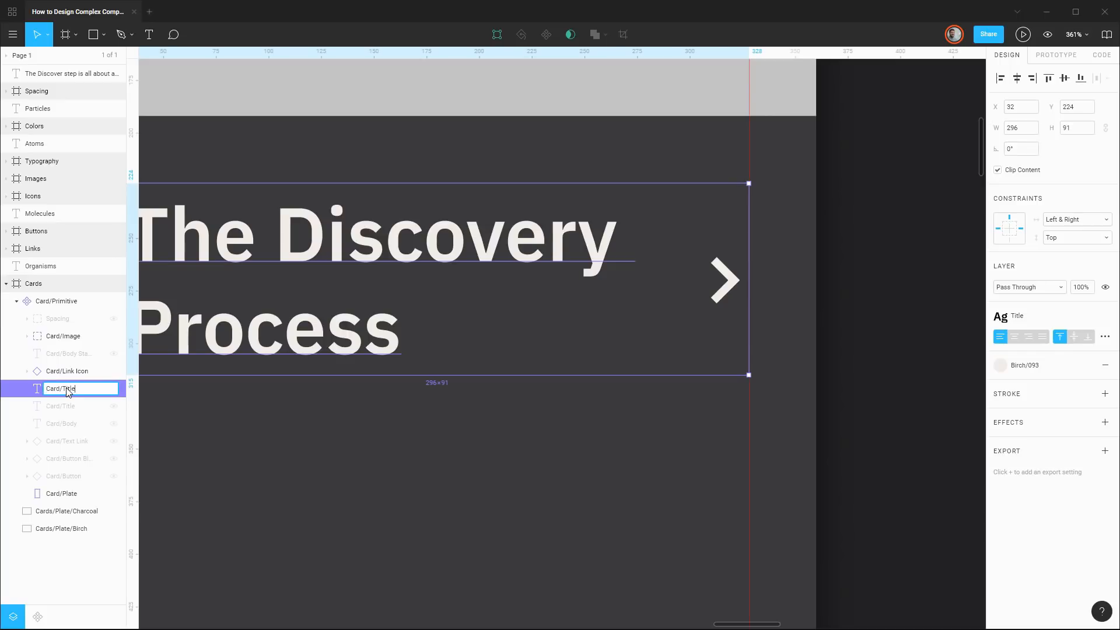
text(/NMarrow)
key(Return)
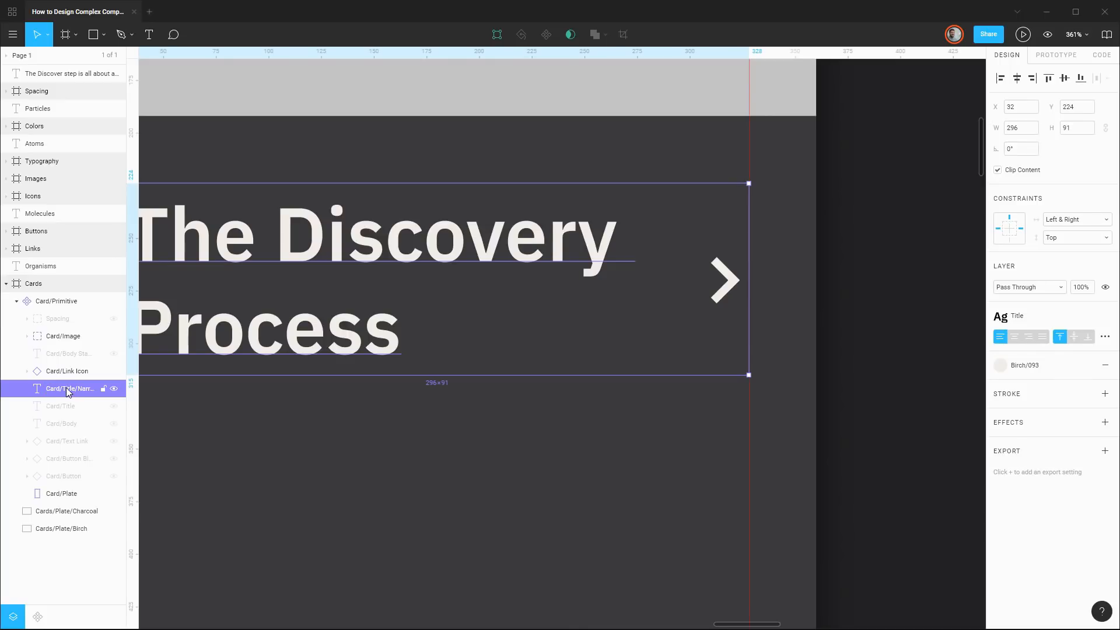
Place a 32 px Spacer/Double component directly beside the chevron icon, between it and the title, at X 272, Y 254
click(42, 617)
click(17, 129)
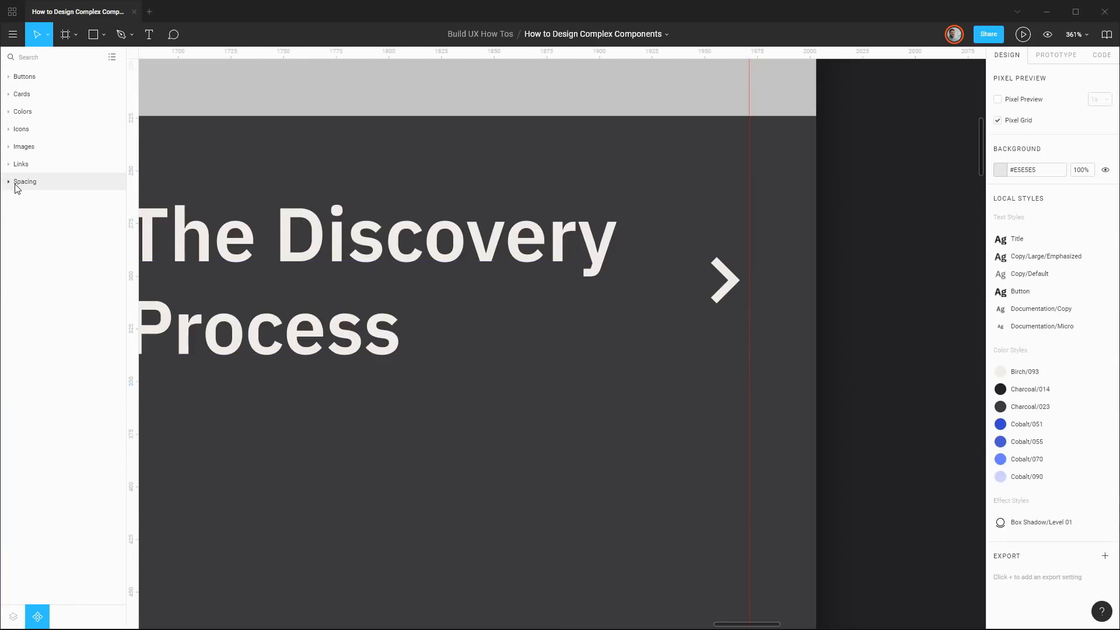
click(19, 181)
drag(94, 232, 695, 293)
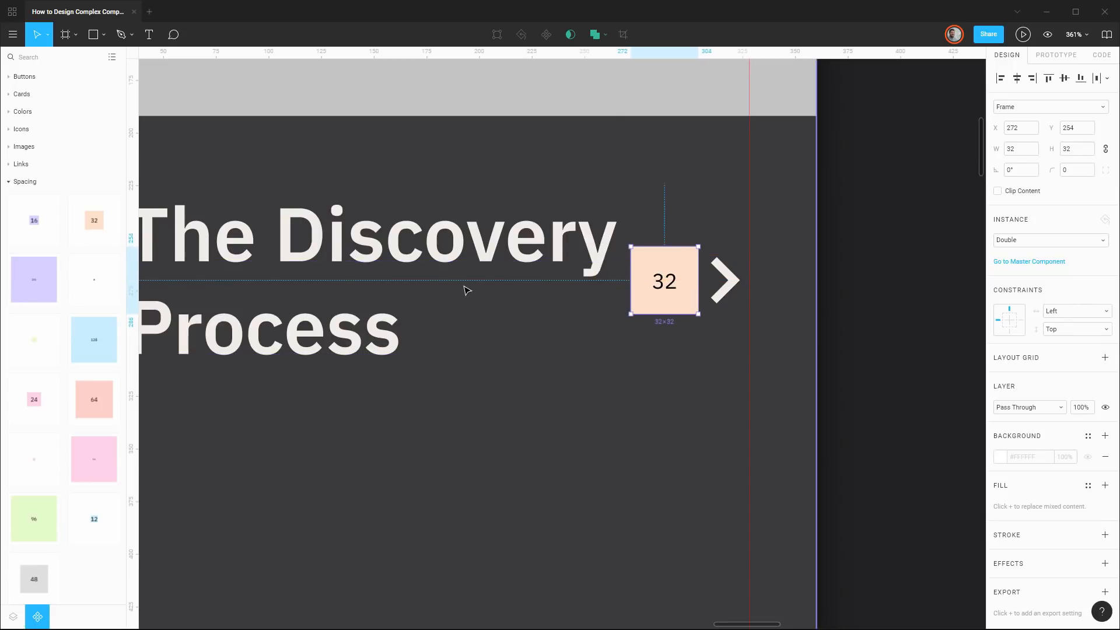
Show the Spacing group and move the new Spacer/Double layer into it, below the spacer above the title
click(12, 617)
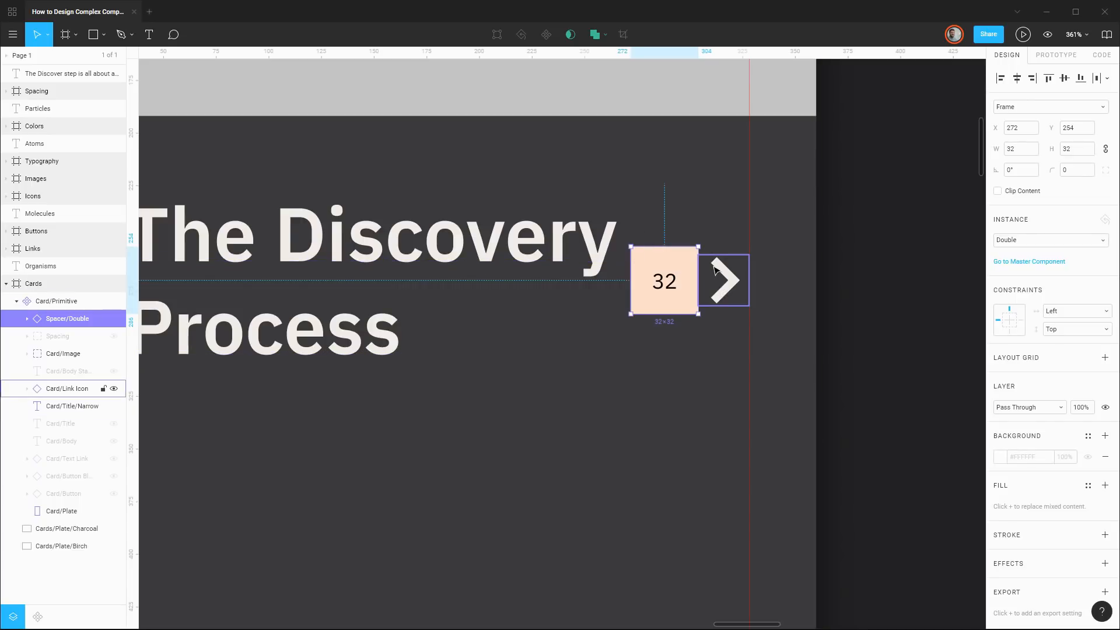
click(27, 336)
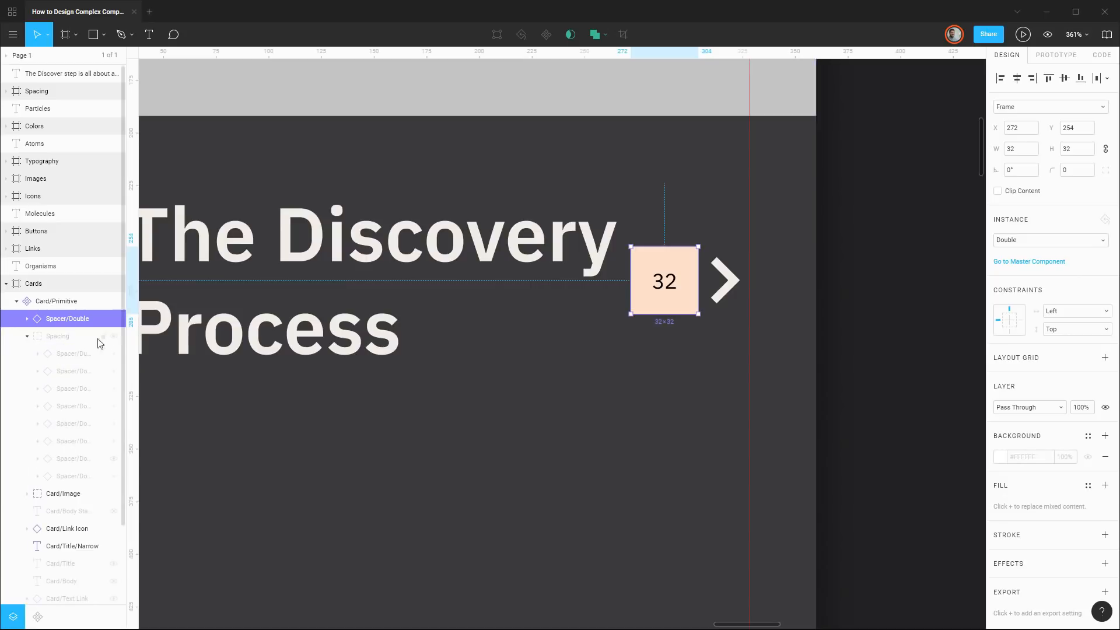
click(114, 336)
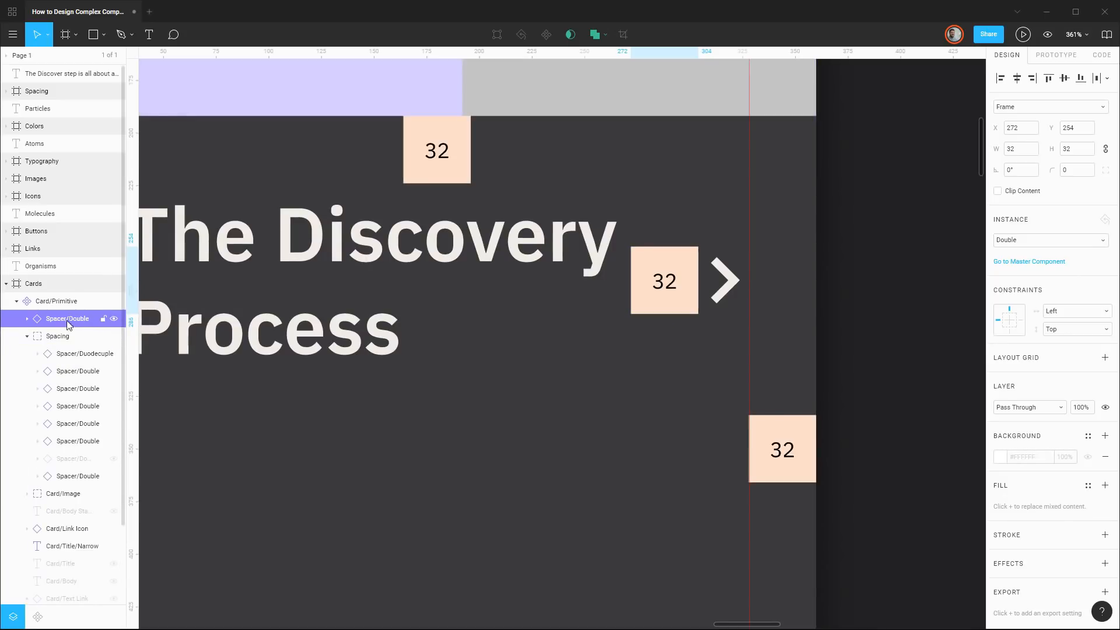
drag(74, 320, 87, 381)
click(81, 355)
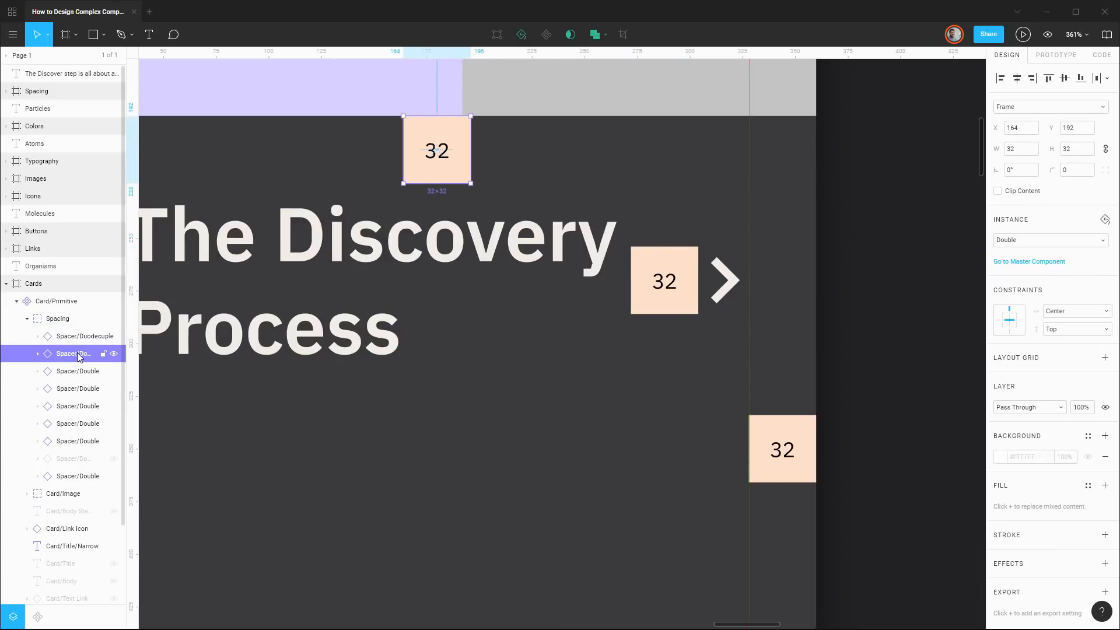
click(27, 319)
click(27, 319)
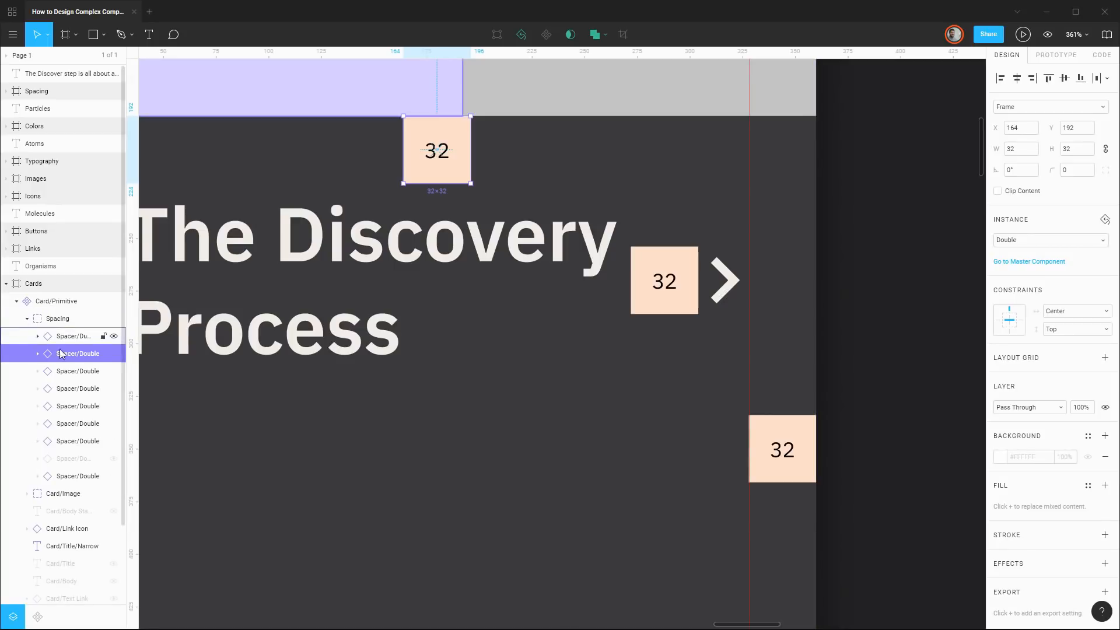
click(664, 290)
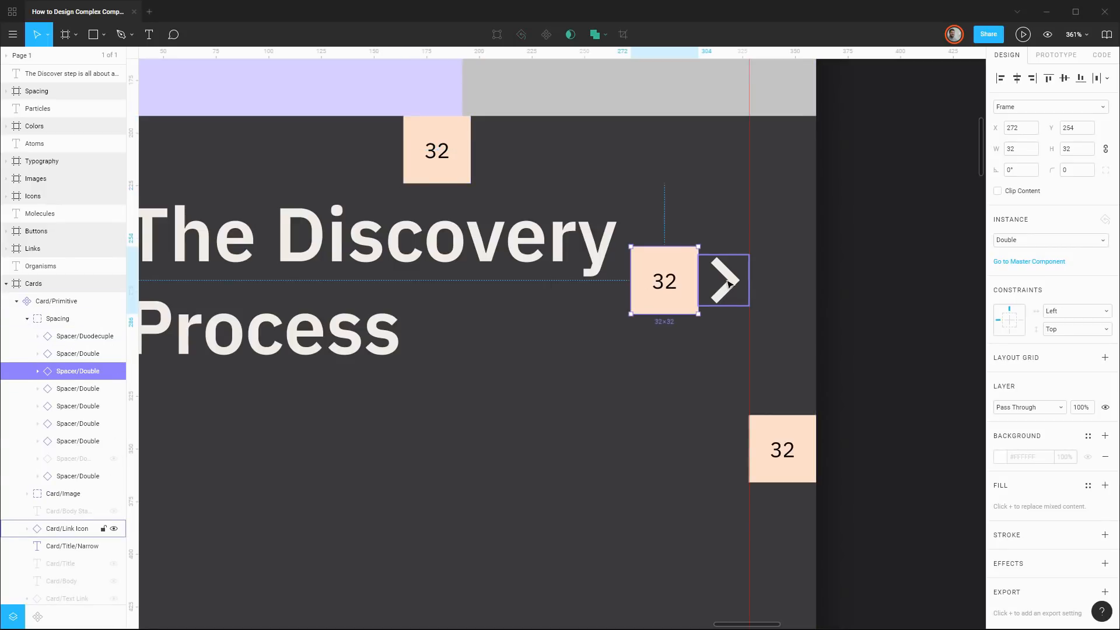
drag(684, 285, 683, 285)
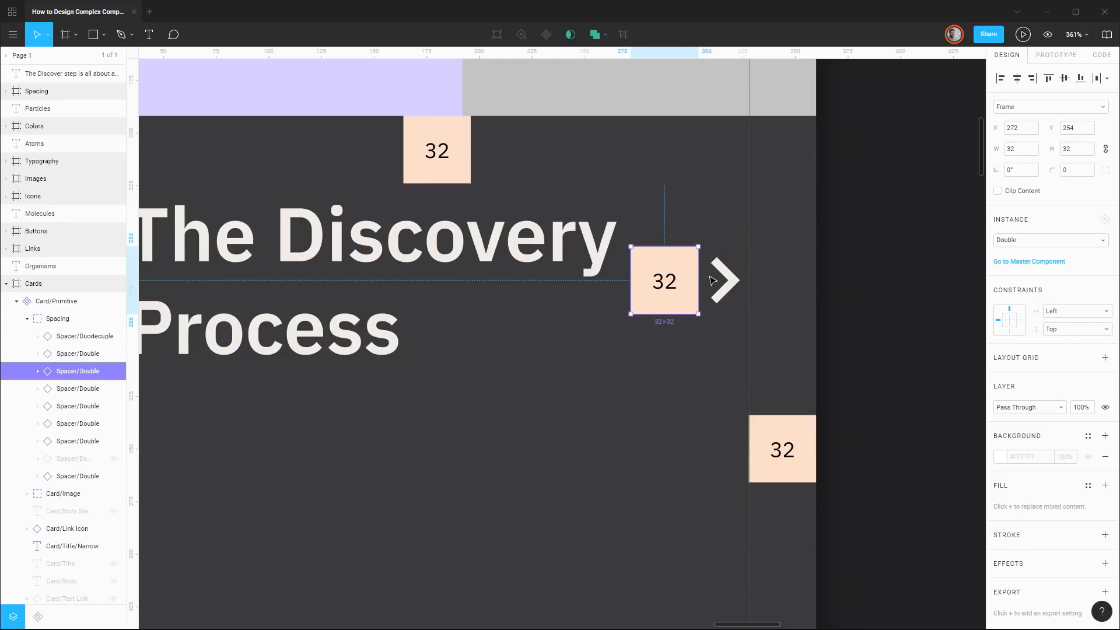
Narrow the Card/Title/Narrow text box to a width of 240 so it ends at the 32 px spacer
click(208, 363)
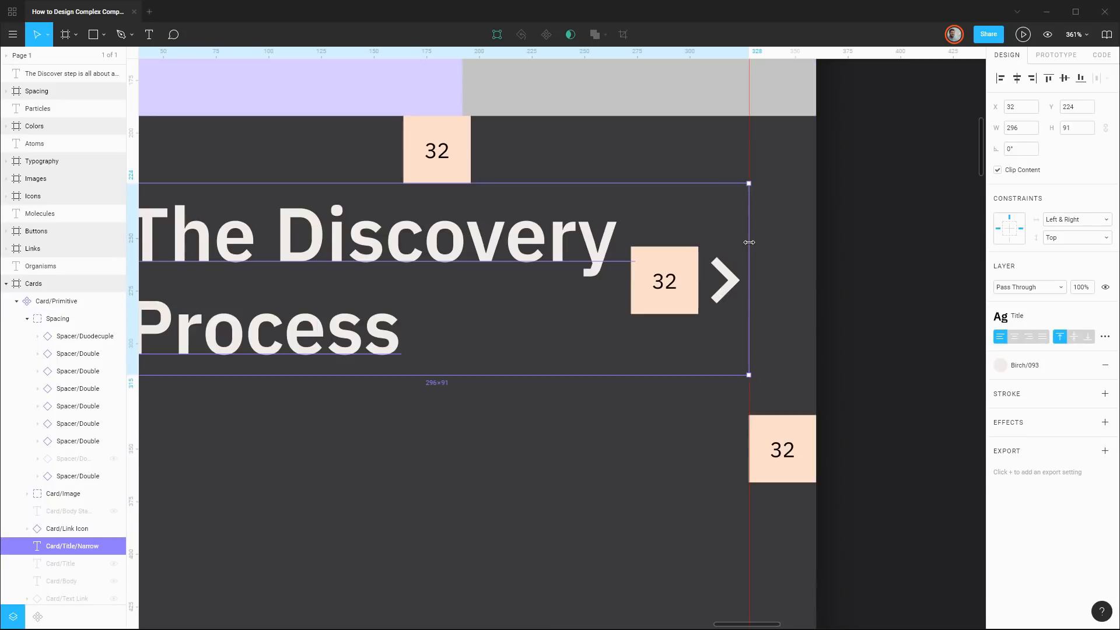
drag(749, 242, 631, 243)
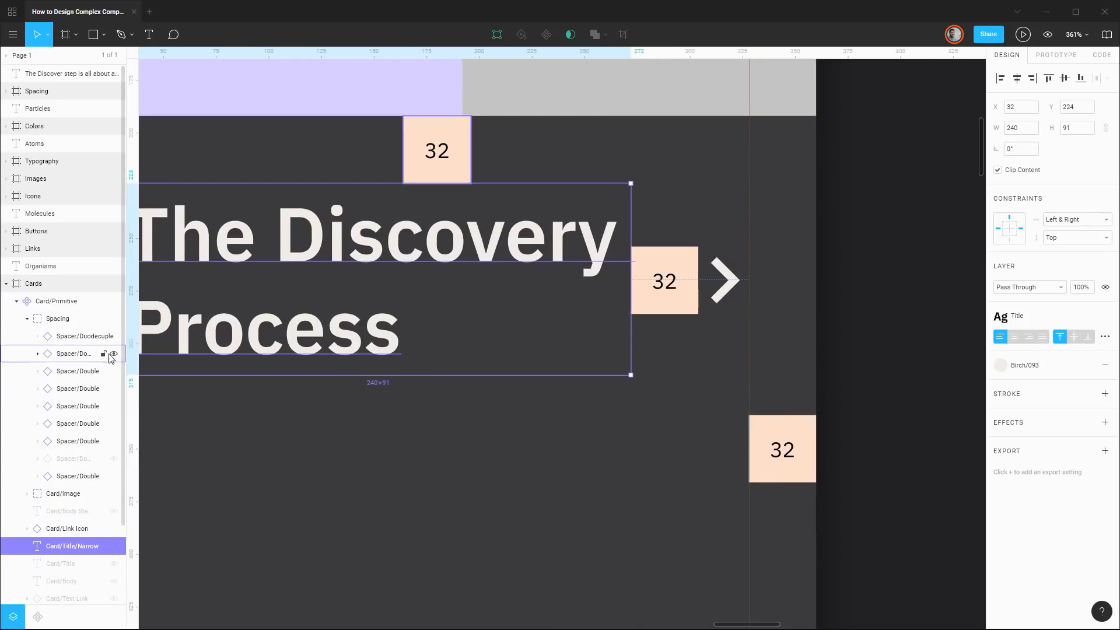
scroll(510, 417, down, 5)
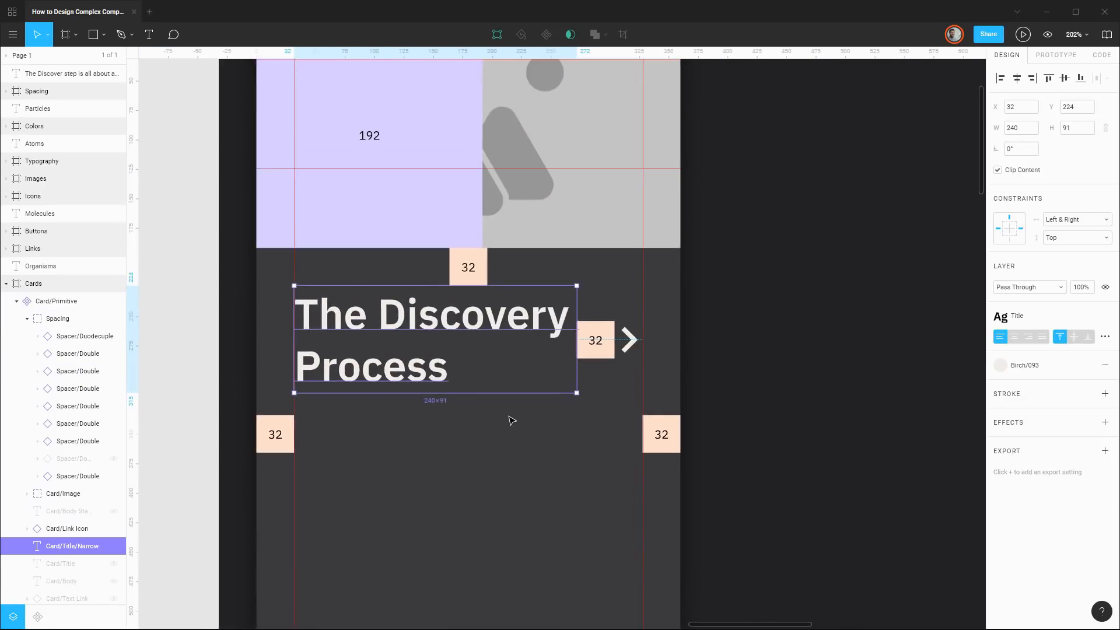
scroll(673, 393, down, 2)
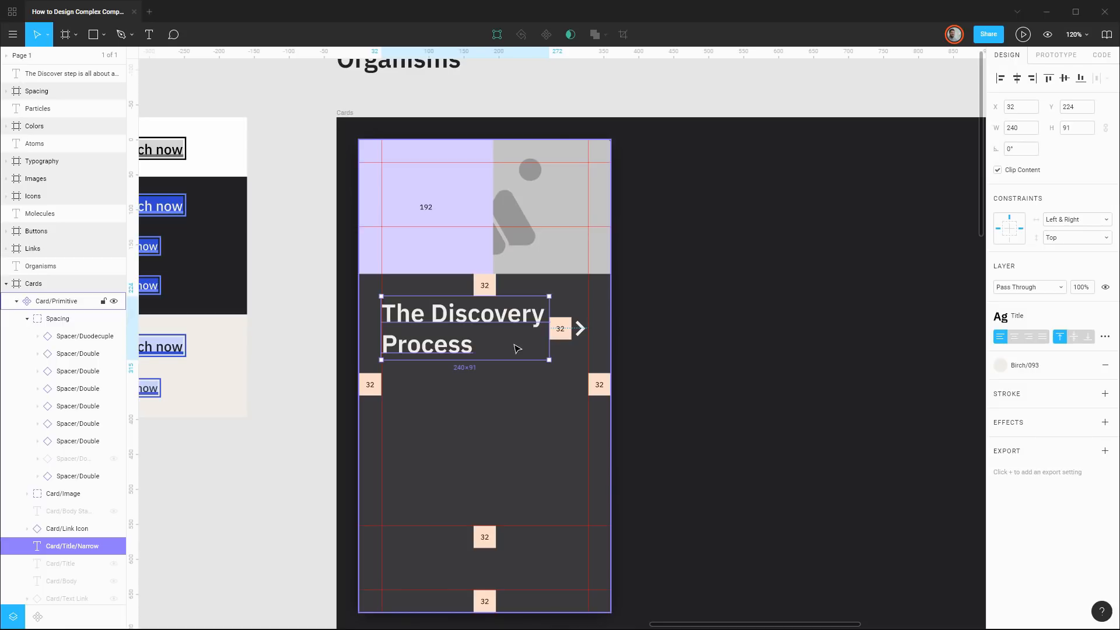
Hide the Spacer/Double between the title and chevron icon, and collapse the Spacing group
click(91, 354)
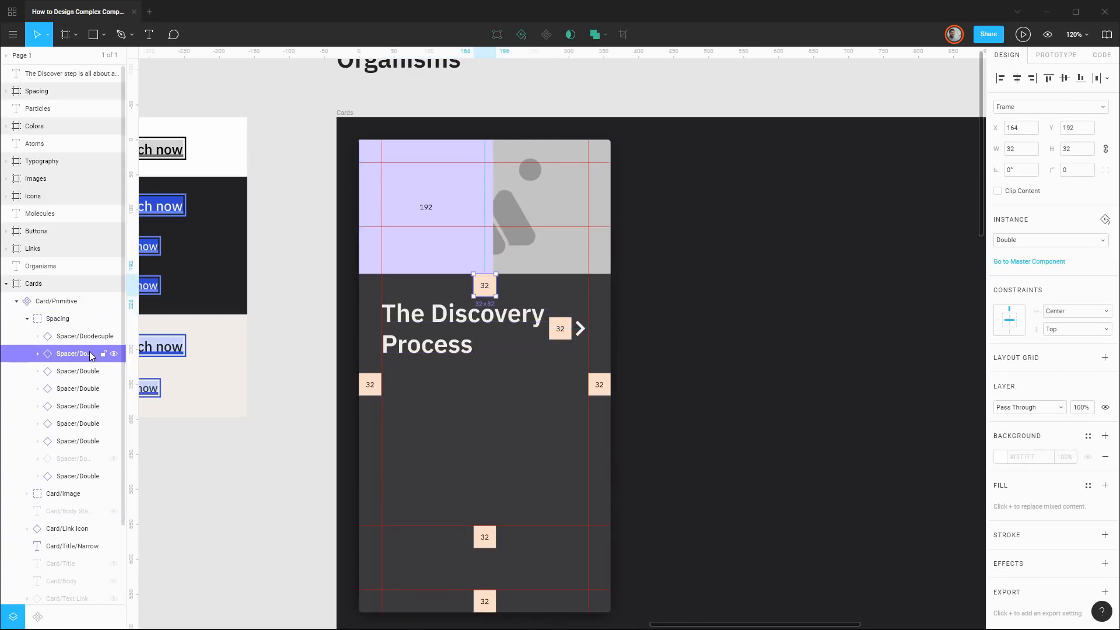
click(93, 371)
click(114, 372)
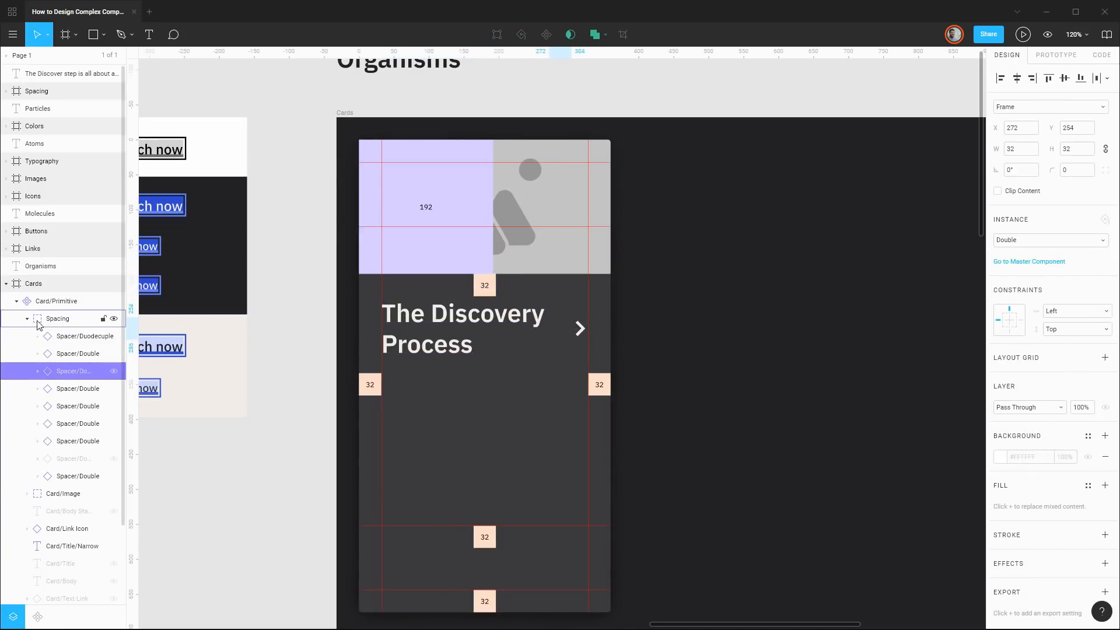
click(27, 318)
Group the Card/Title/Narrow and Card/Link Icon layers and name the group Card/Title Link
click(116, 388)
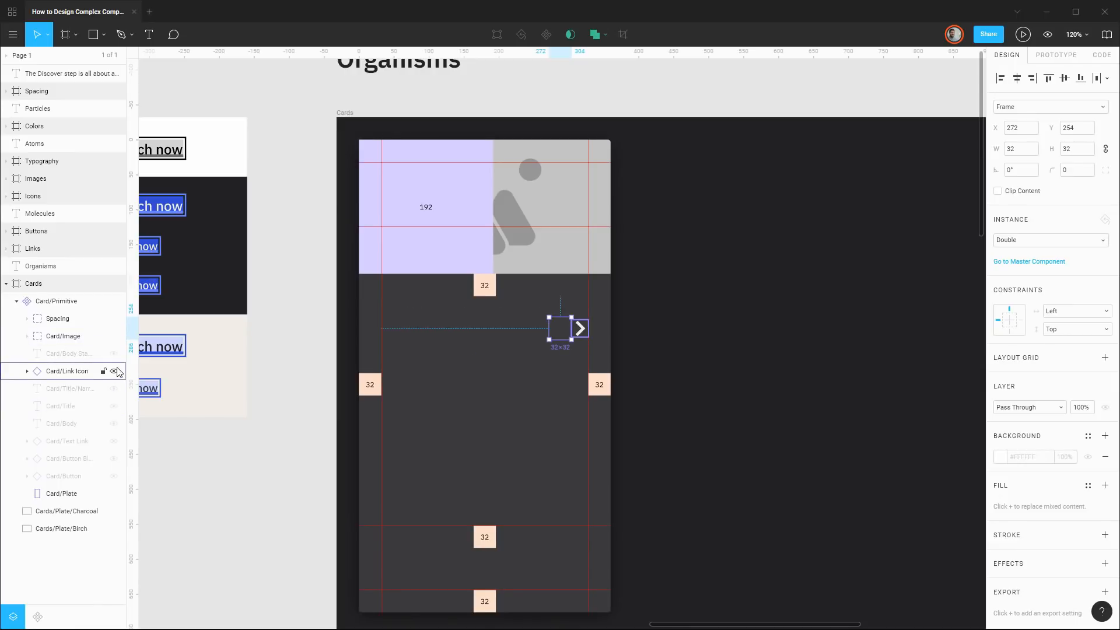
click(114, 390)
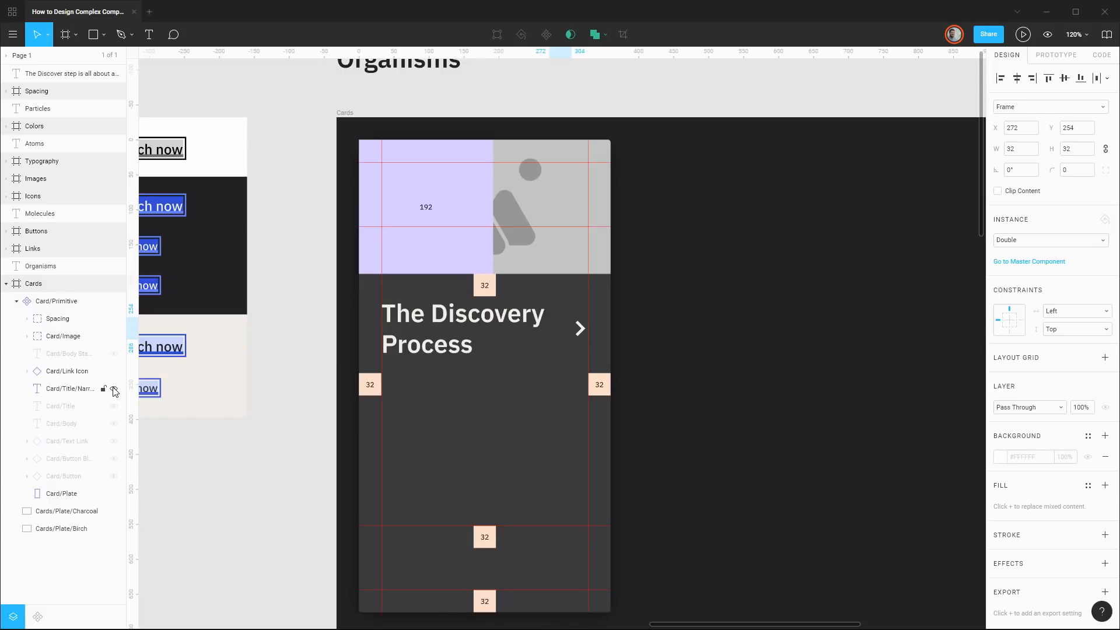
click(88, 389)
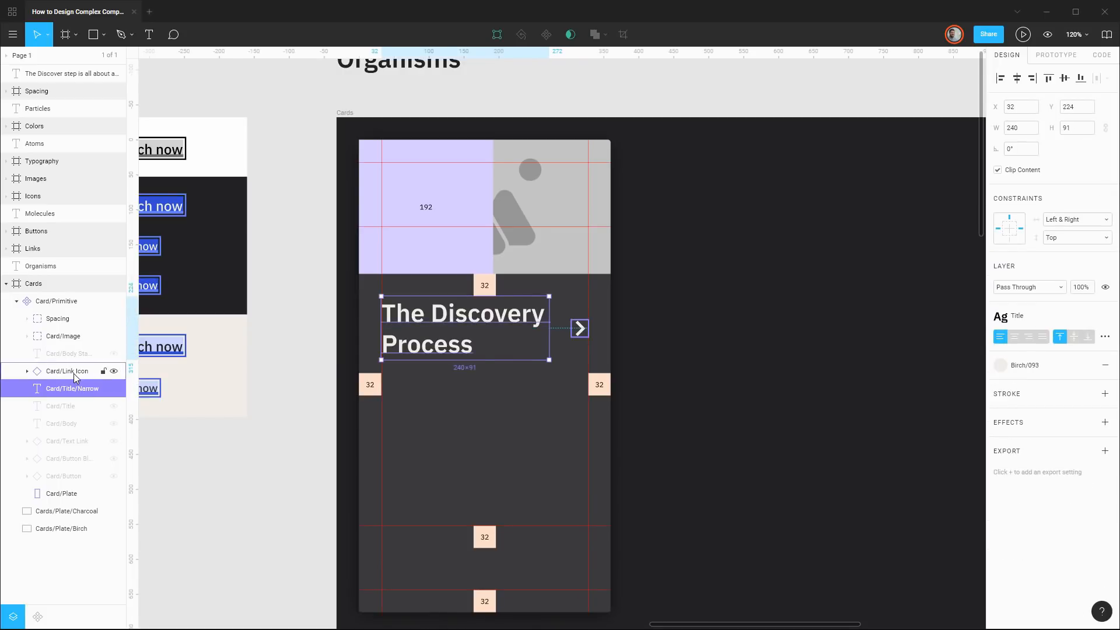
shift+click(76, 376)
key(ctrl+g)
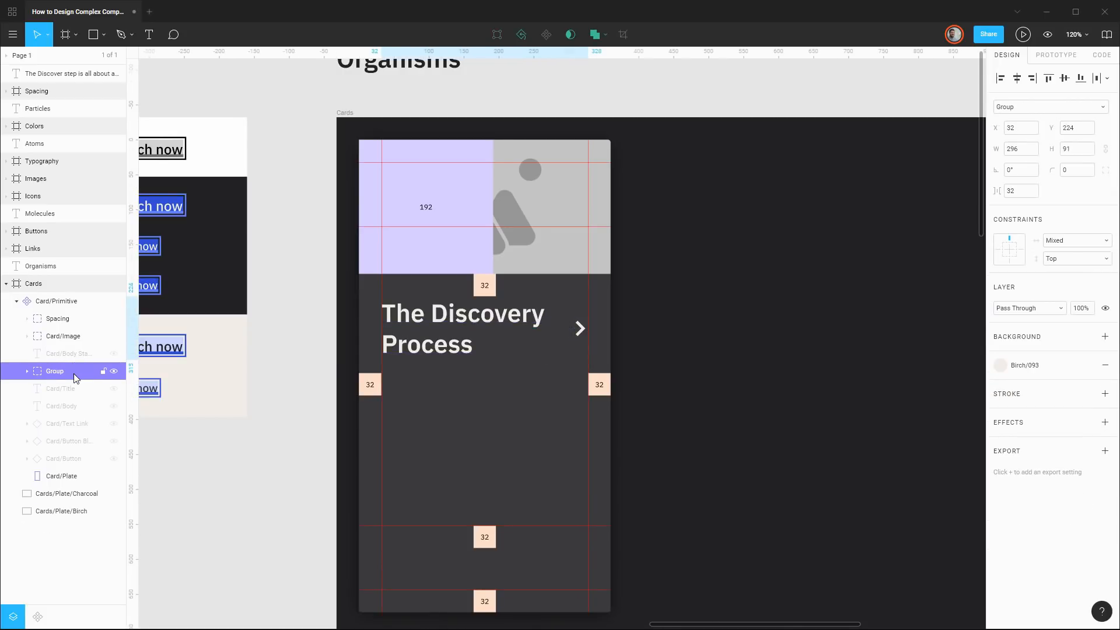
double_click(76, 378)
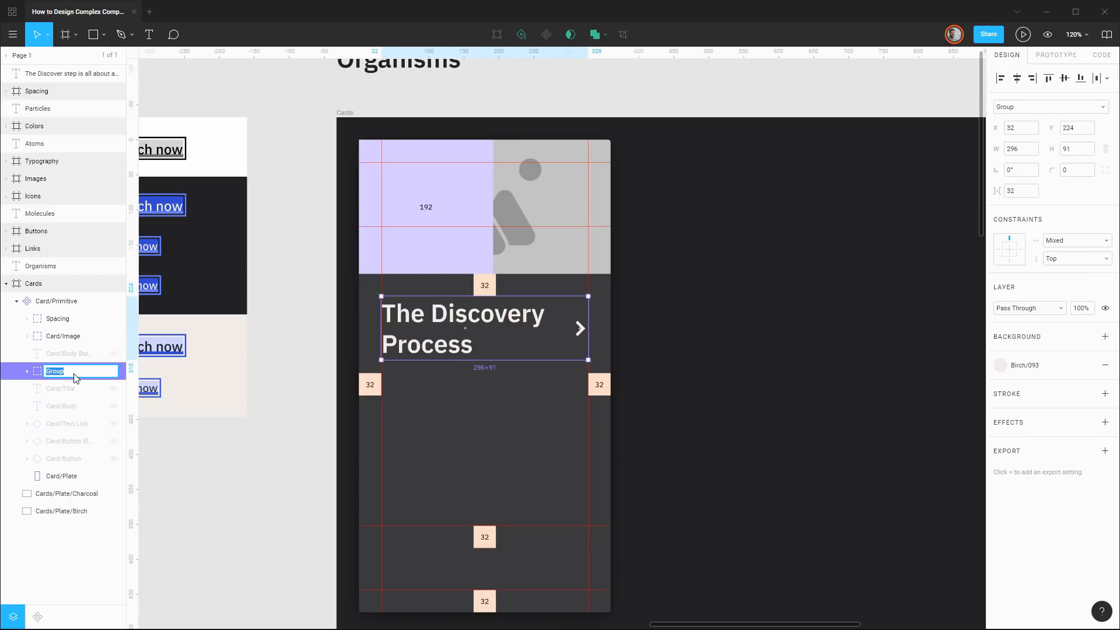
text(Title Link)
key(Return)
Hide the Card/Title Link group and show the card's regular title, body text and button
click(113, 371)
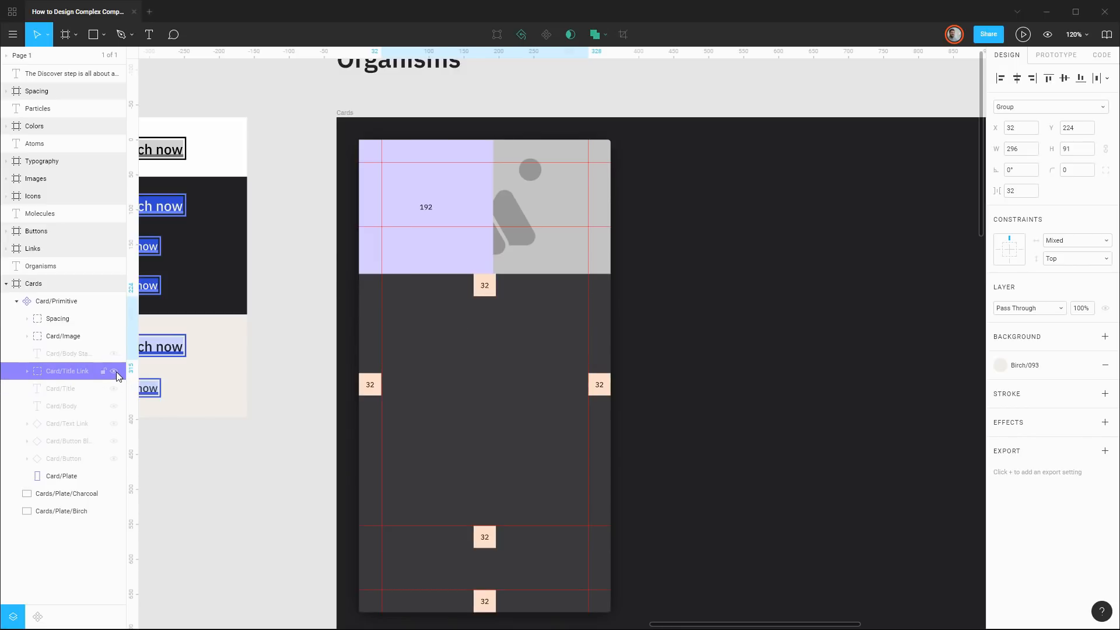
click(115, 407)
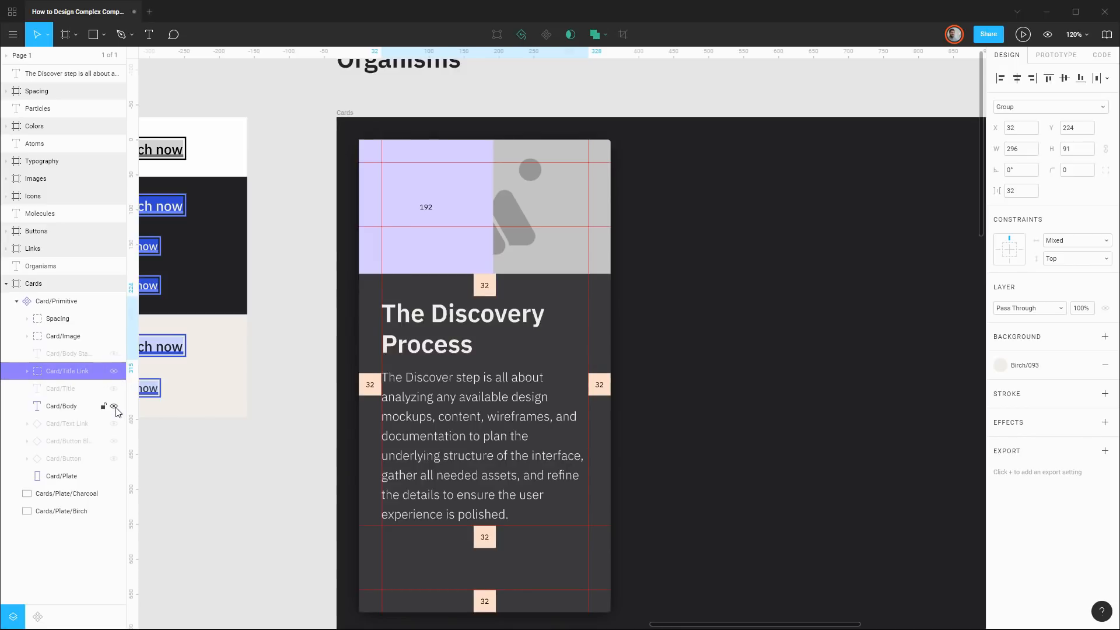
click(114, 459)
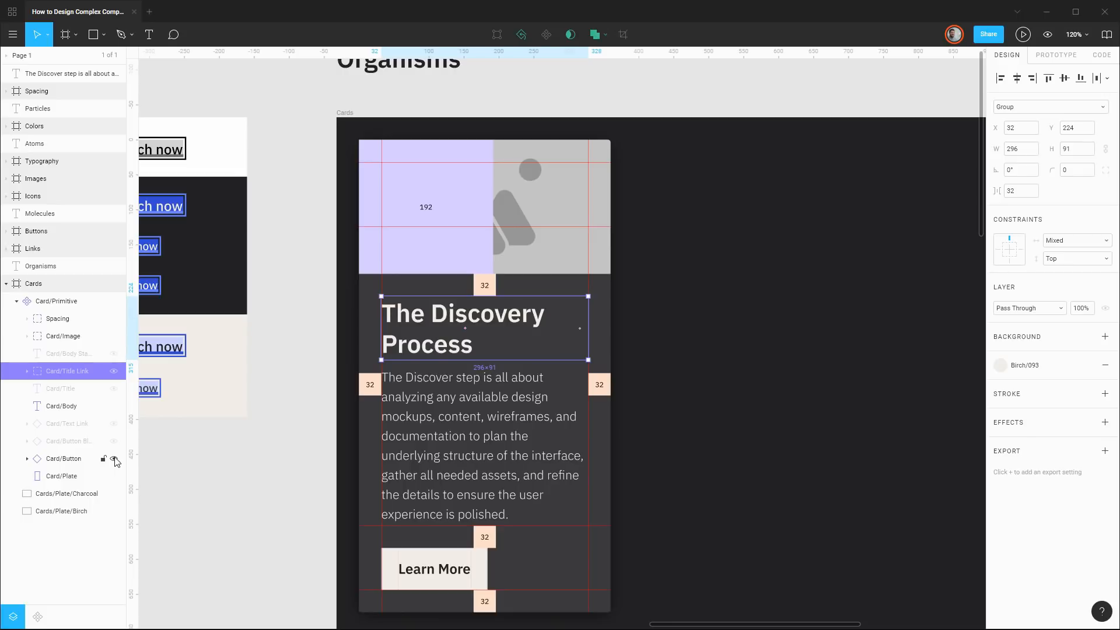
Collapse the Card/Primitive component's layers in the Cards frame
click(16, 301)
click(53, 304)
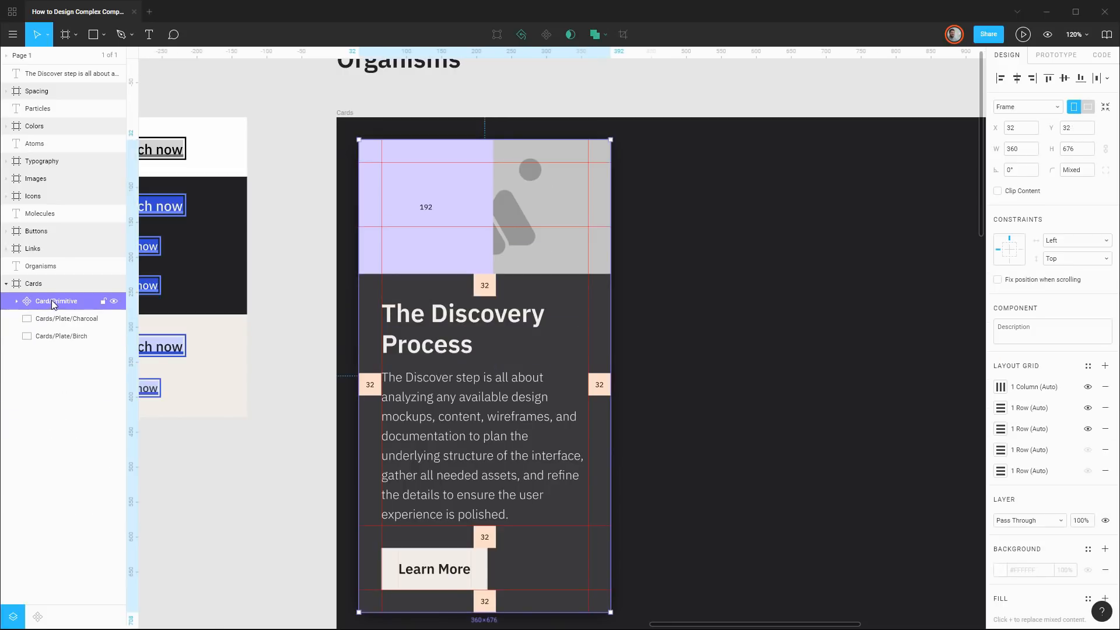
scroll(676, 324, down, 1)
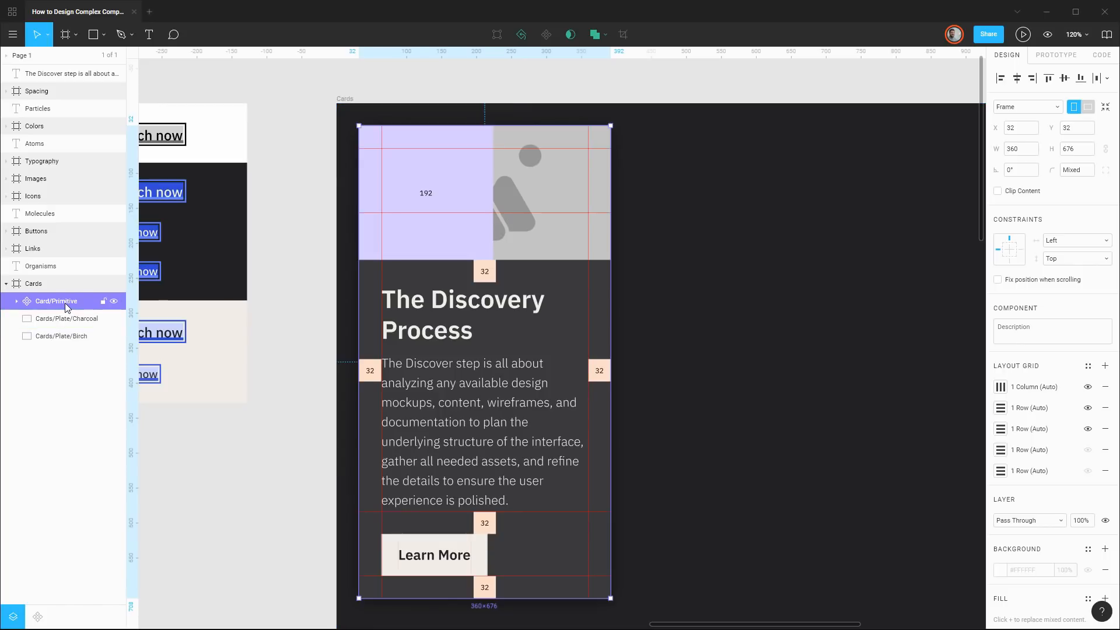
click(291, 362)
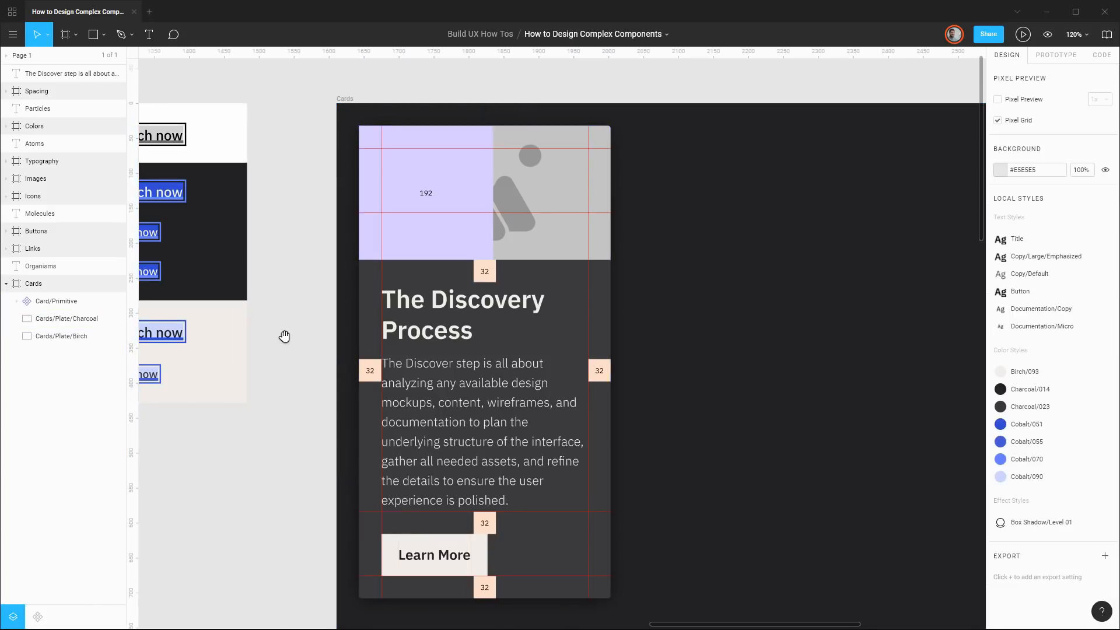
drag(320, 339, 699, 444)
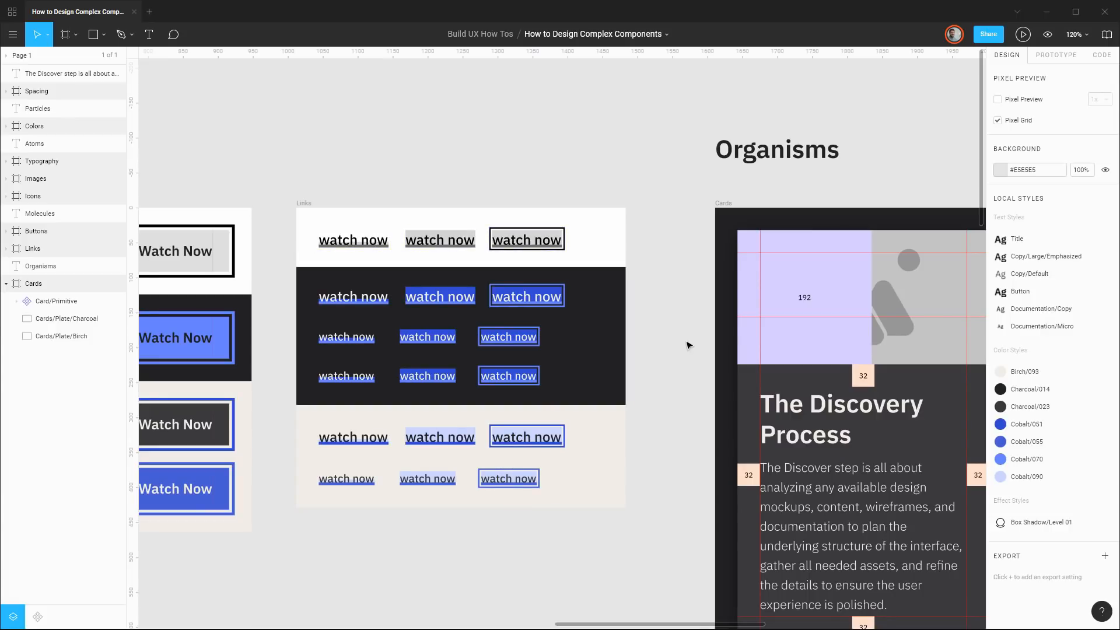
drag(806, 403, 301, 282)
Create a Card/Primitive instance at X 424, Y 32 beside the master, and delete the spare instance stacked on the master
click(51, 301)
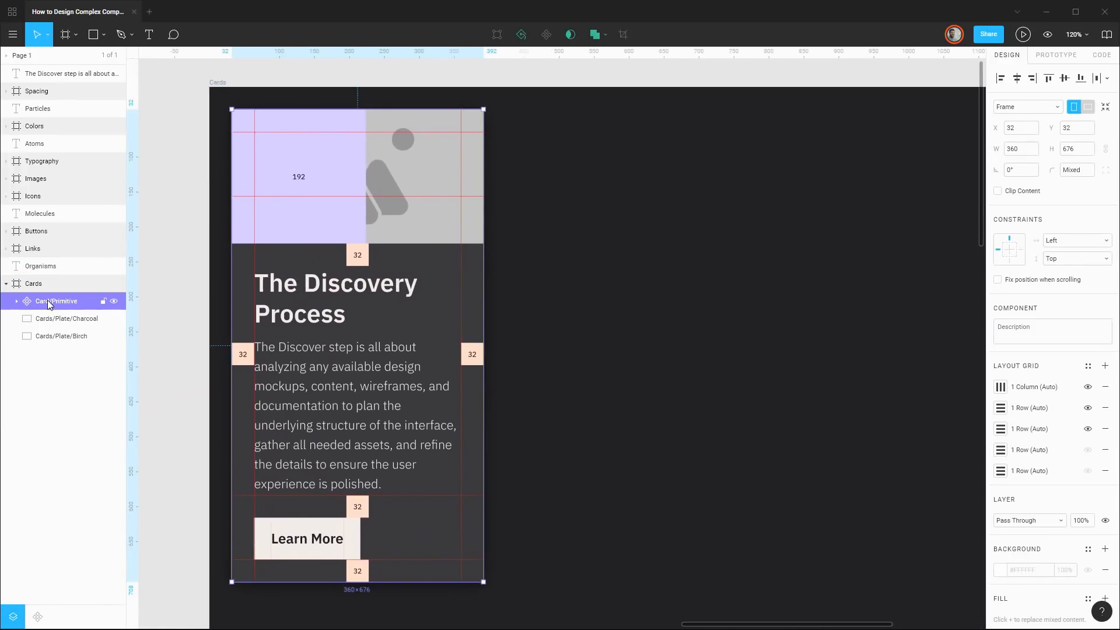
key(ctrl+d)
drag(53, 304, 49, 327)
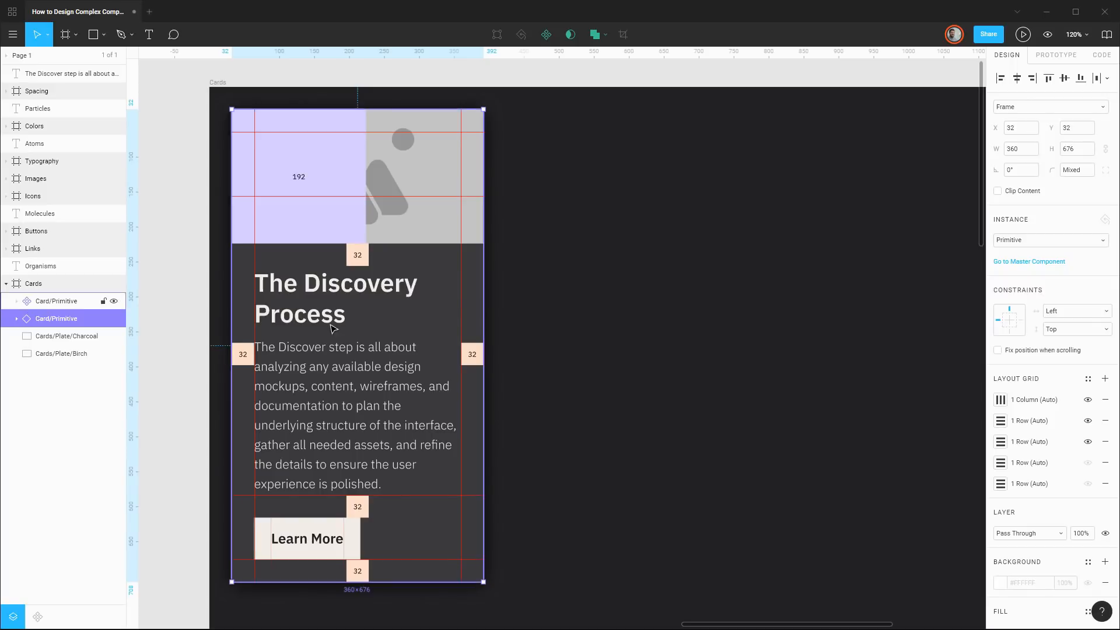
drag(354, 323, 617, 320)
key(Left)
key(Left)
key(Left)
key(Left)
key(Left)
key(Left)
key(Left)
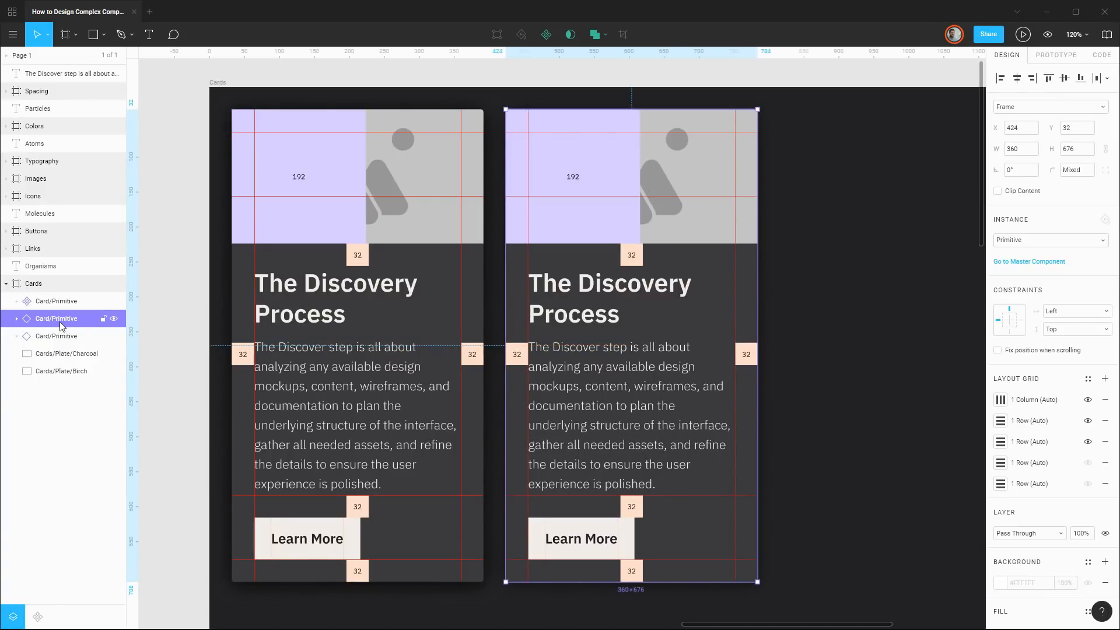
click(56, 337)
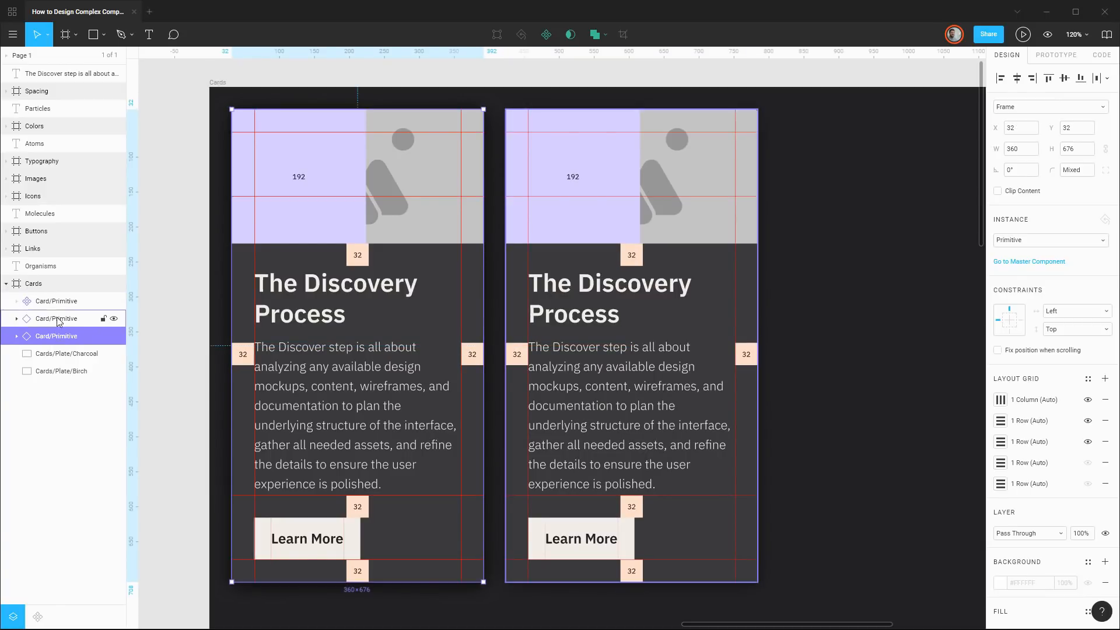
key(Delete)
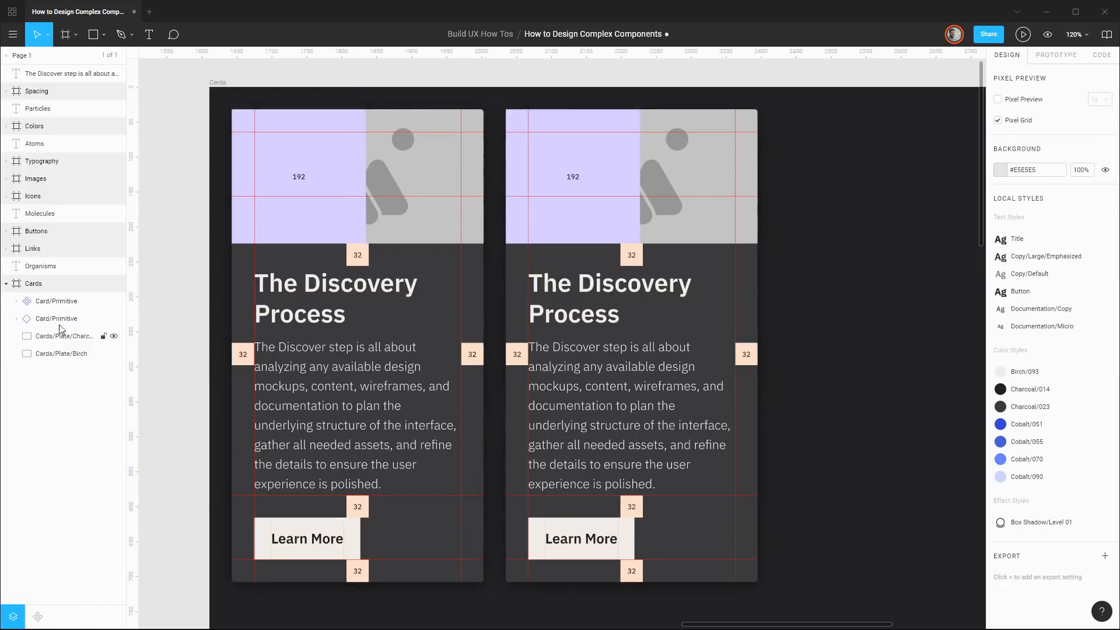
Turn the new instance into a component named Card/Charcoal/Image+Title+Body+Button
click(60, 319)
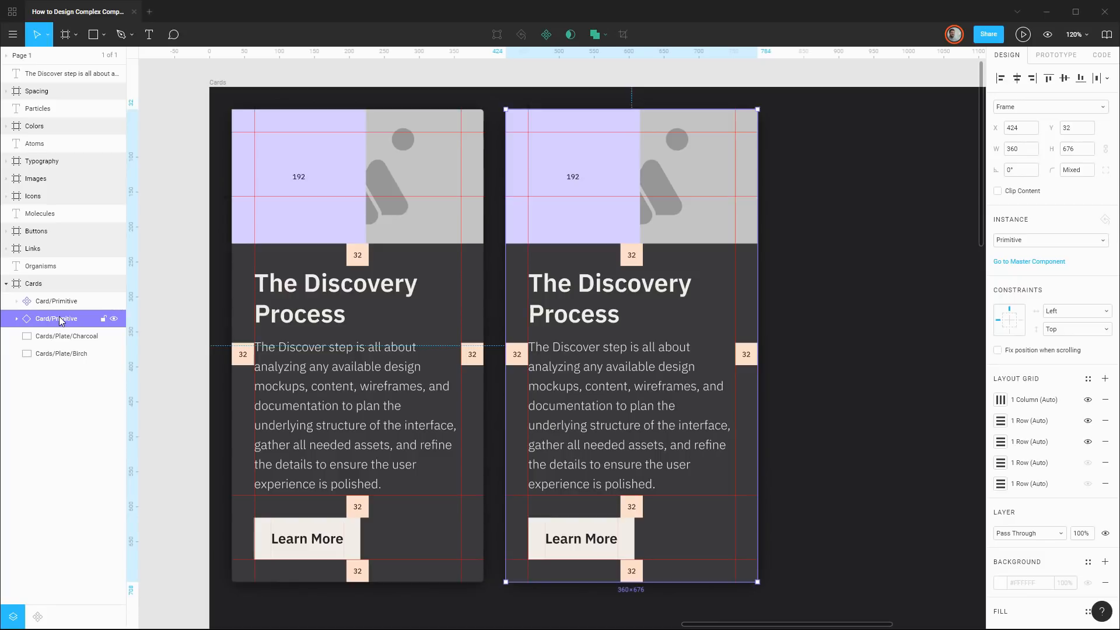
key(ctrl+alt+k)
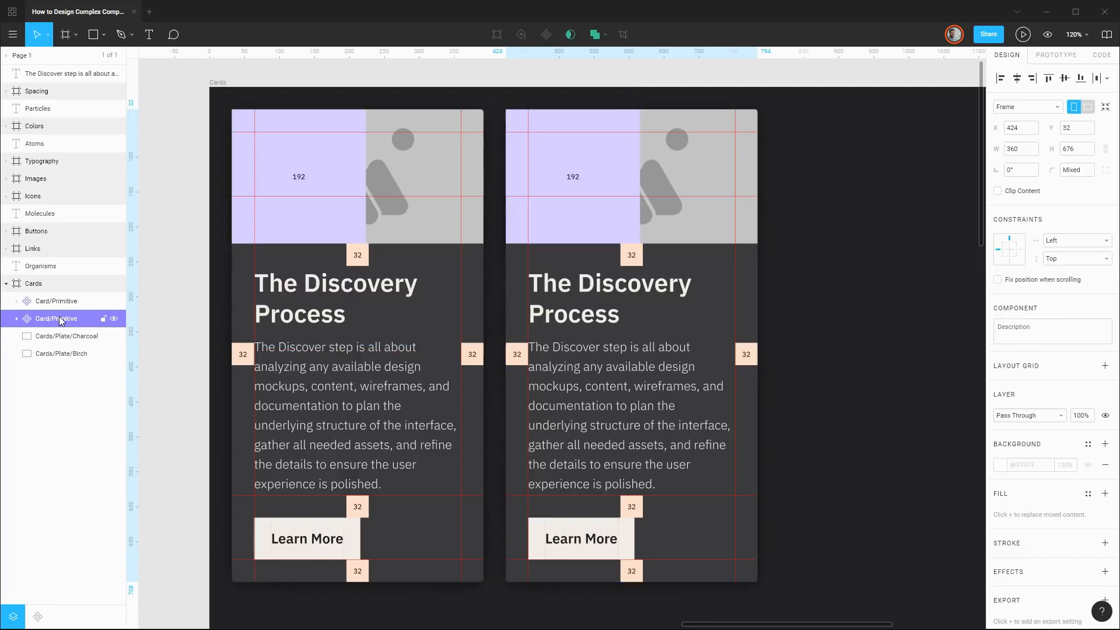
double_click(60, 320)
key(BackSpace)
key(BackSpace)
key(BackSpace)
key(BackSpace)
key(BackSpace)
key(BackSpace)
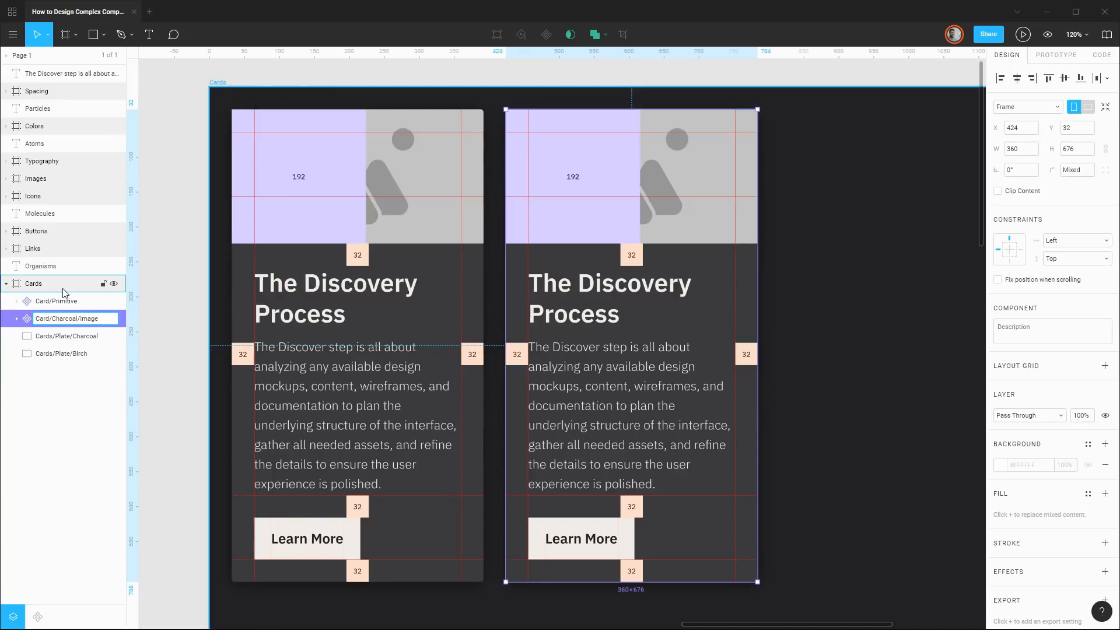
text(+Body+Button)
key(Return)
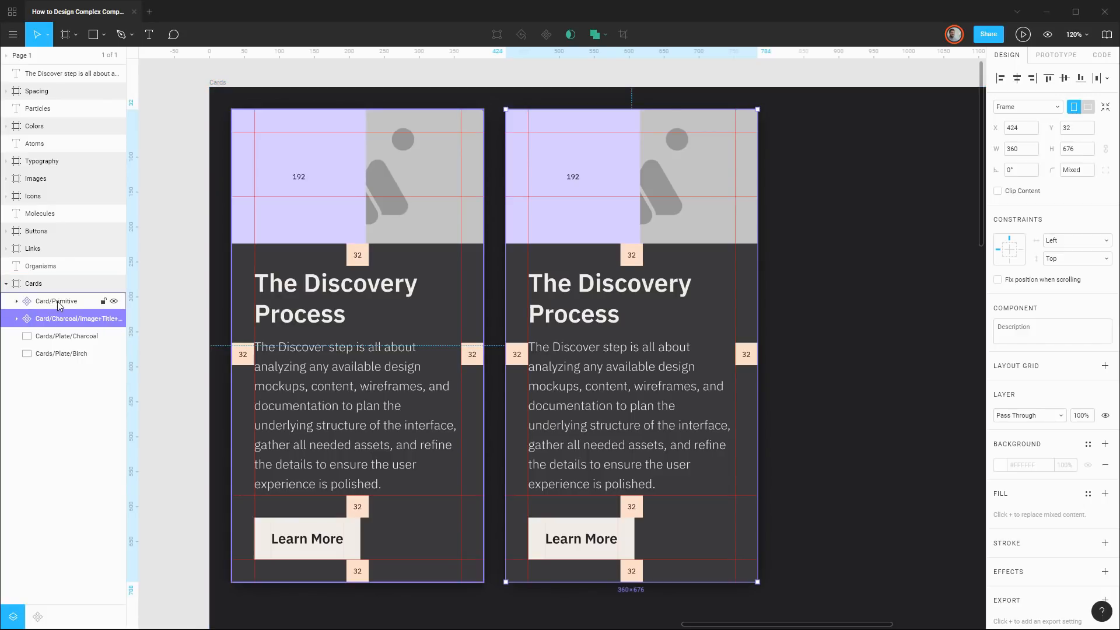
Place another Card/Primitive instance at X 816, Y 32 and move it below the Card/Charcoal component in the layer order
click(60, 302)
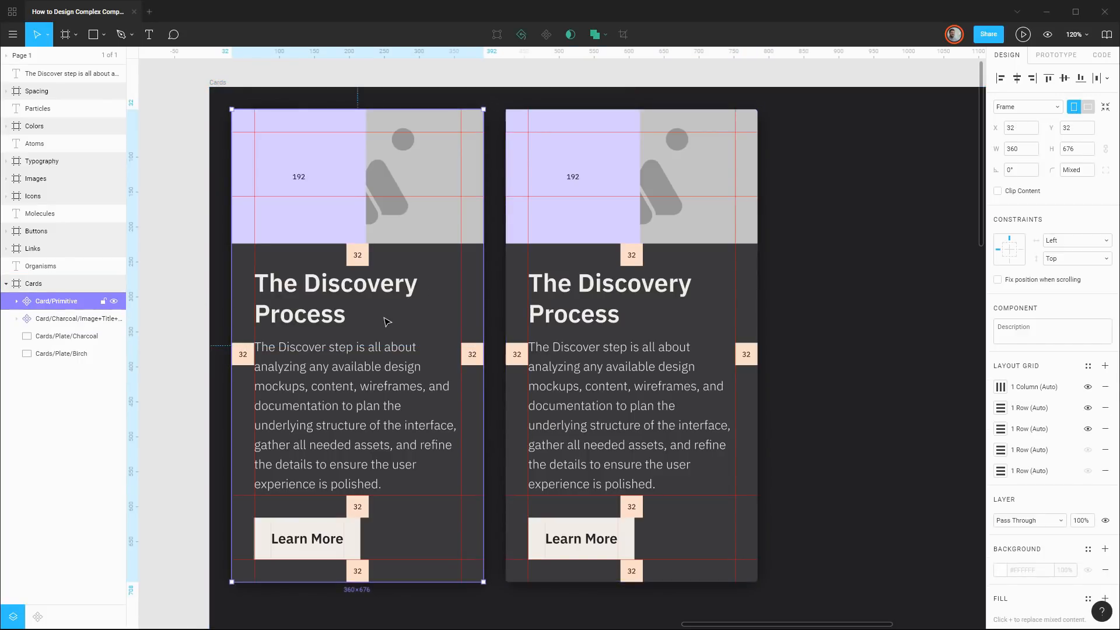
drag(388, 320, 514, 321)
drag(921, 320, 936, 322)
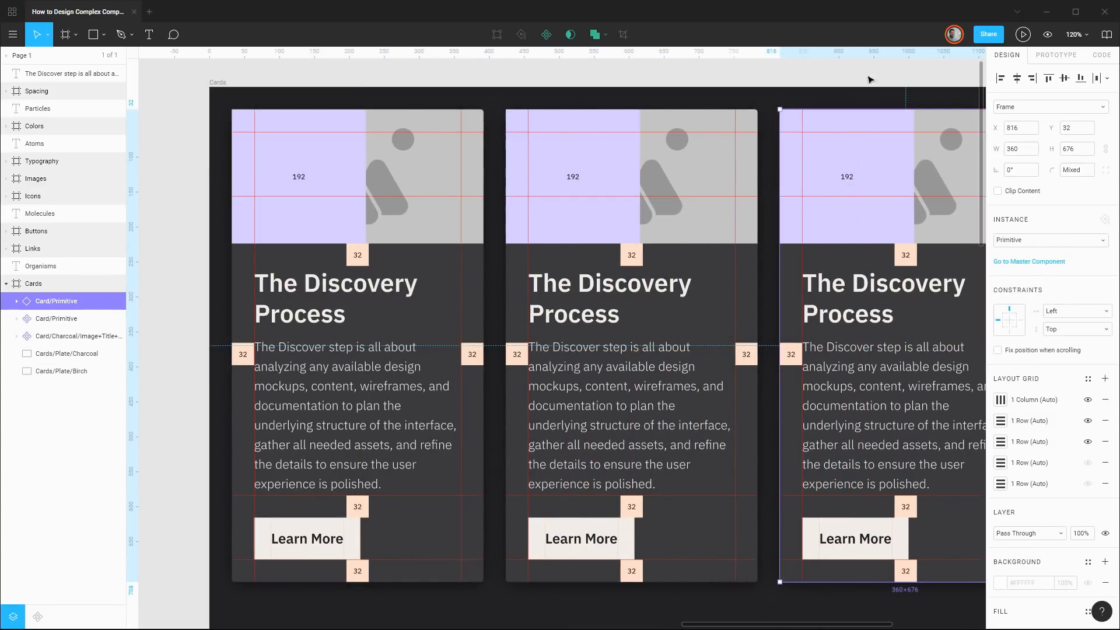
drag(870, 79, 548, 60)
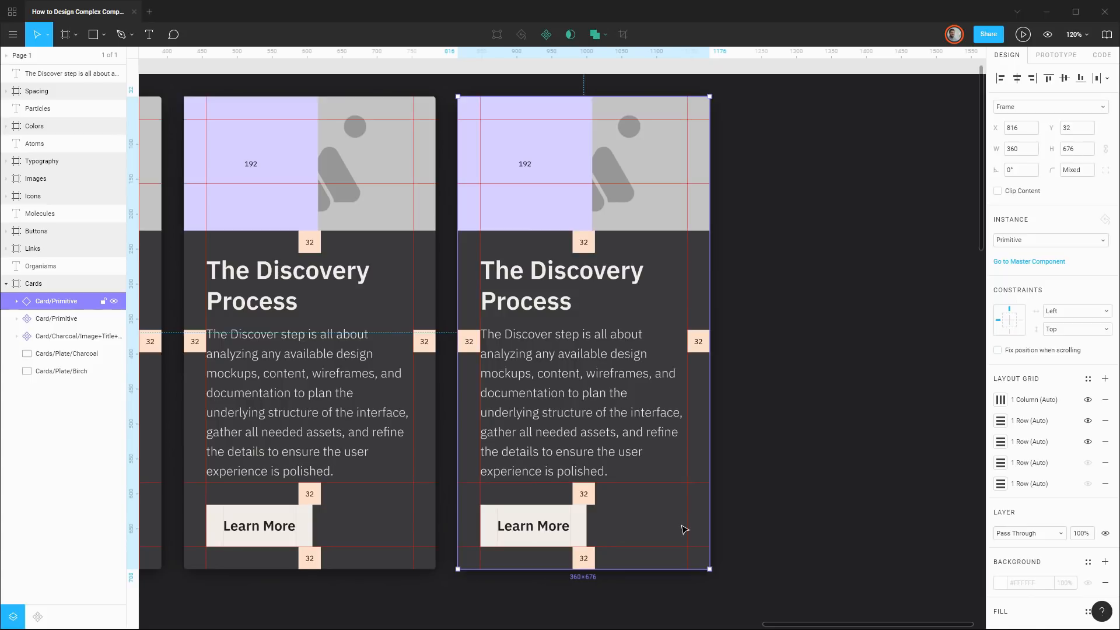
drag(47, 301, 34, 343)
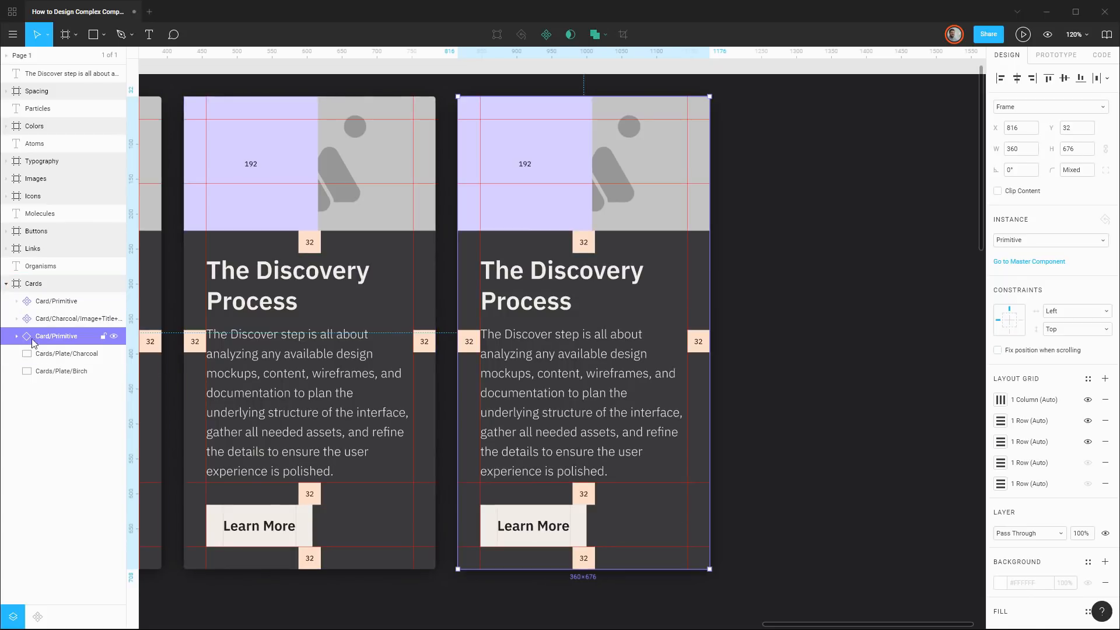
Hide Card/Button and show Card/Button Block in the instance at X 816
click(16, 336)
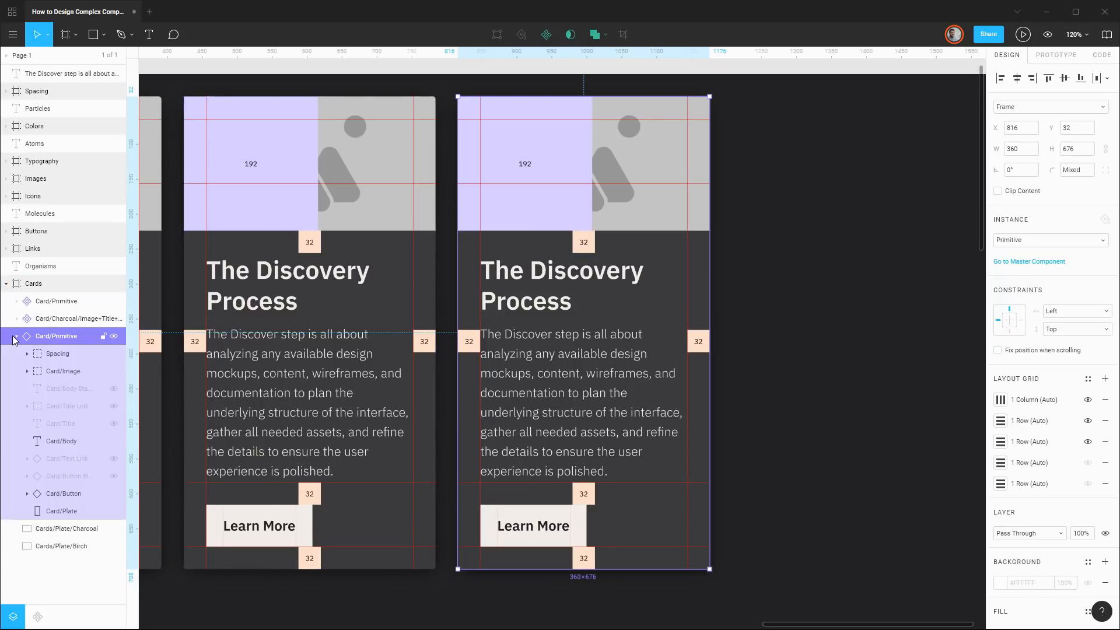
click(113, 494)
click(114, 476)
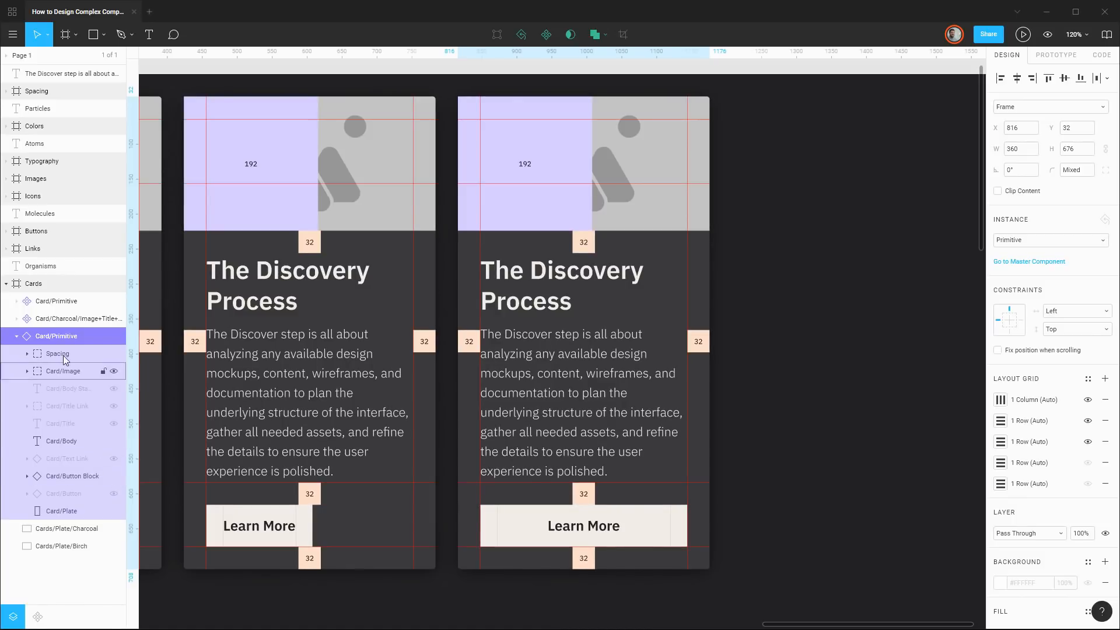
Turn the block-button card into a component named Card/Charcoal/Image+Title+Body+Button BG
key(ctrl+alt+k)
double_click(57, 336)
key(BackSpace)
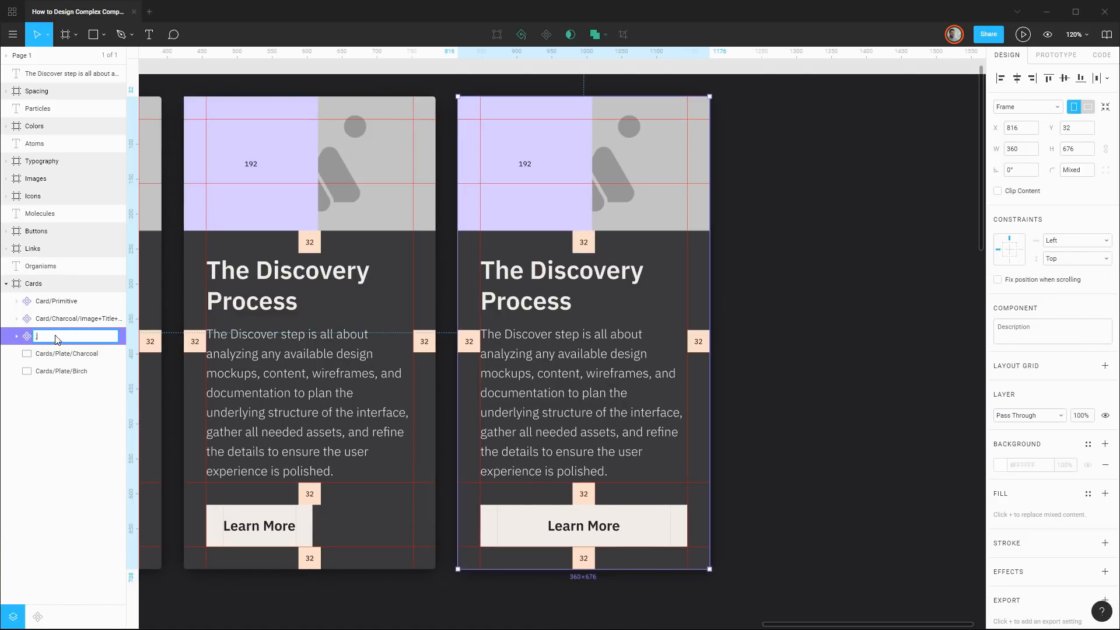
key(ctrl+z)
key(Right)
text(+Body+Button BG)
Place a third Card/Primitive instance at X 1208, Y 32 and move it below the Card/Charcoal components in the layer order
click(52, 302)
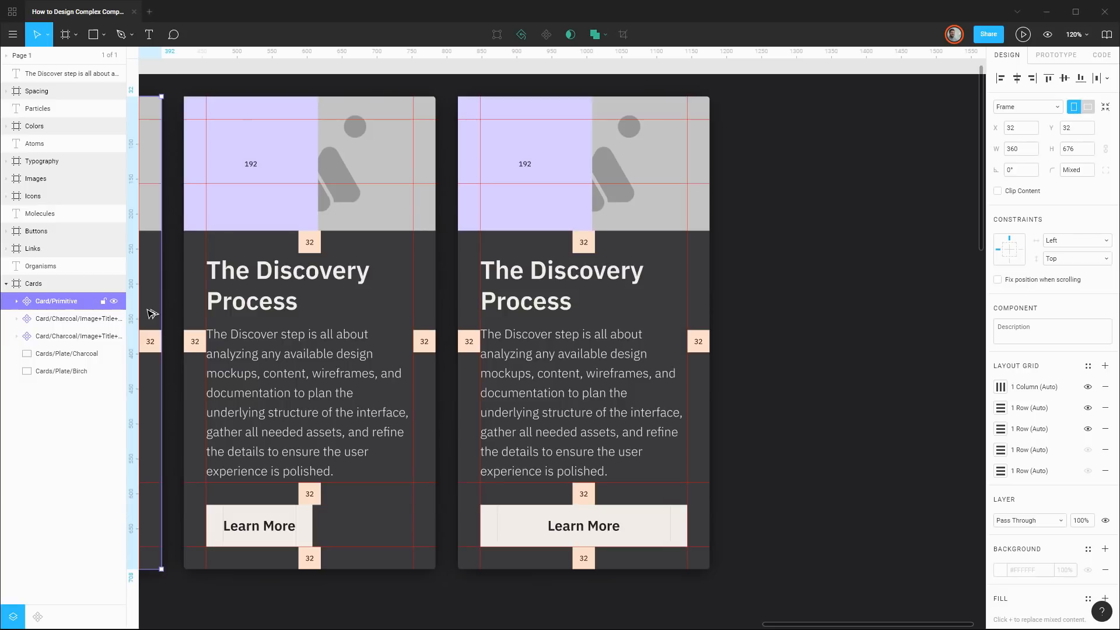
drag(152, 313, 973, 342)
drag(44, 304, 54, 370)
click(724, 372)
drag(725, 374, 427, 382)
click(43, 354)
Hide the Card/Image group, the 192 image spacer and the 32 px spacer above the title in the newest instance
click(17, 354)
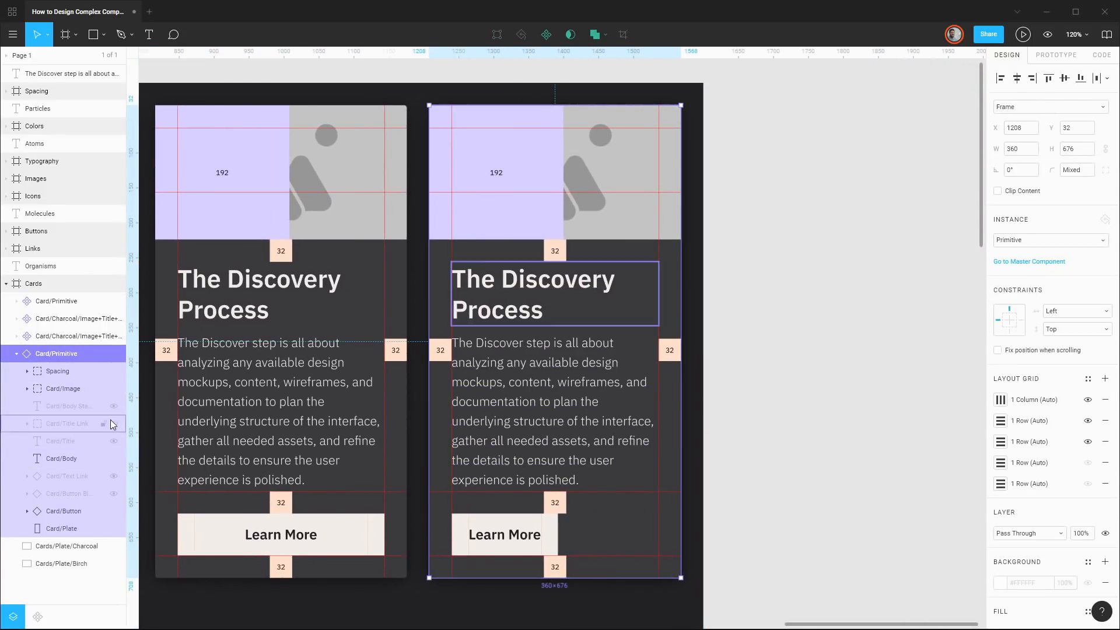
click(114, 389)
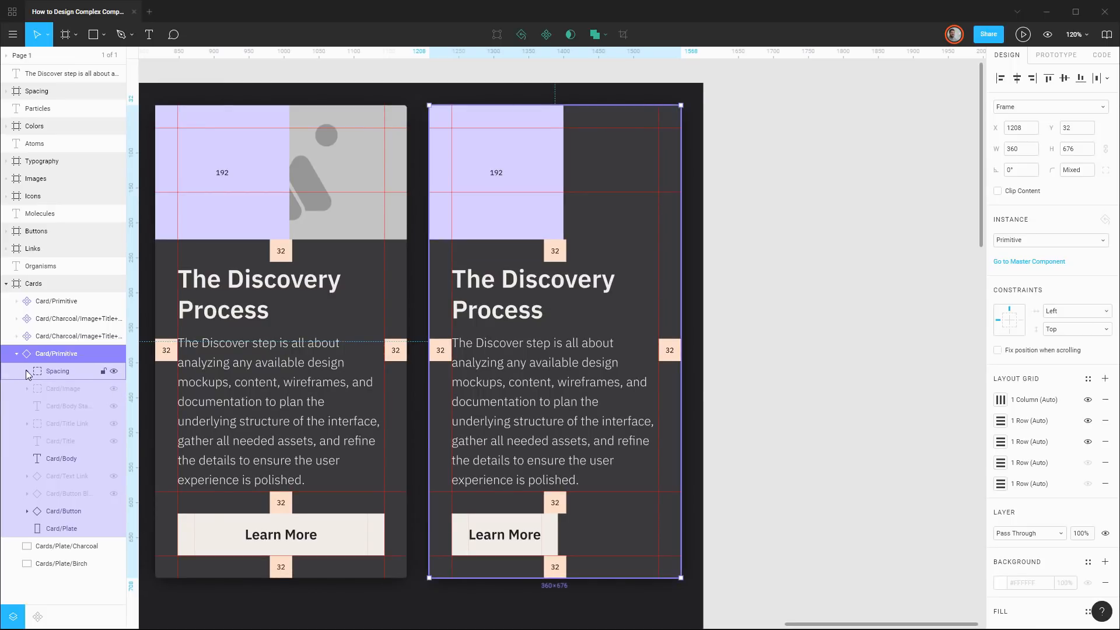
click(27, 371)
click(115, 389)
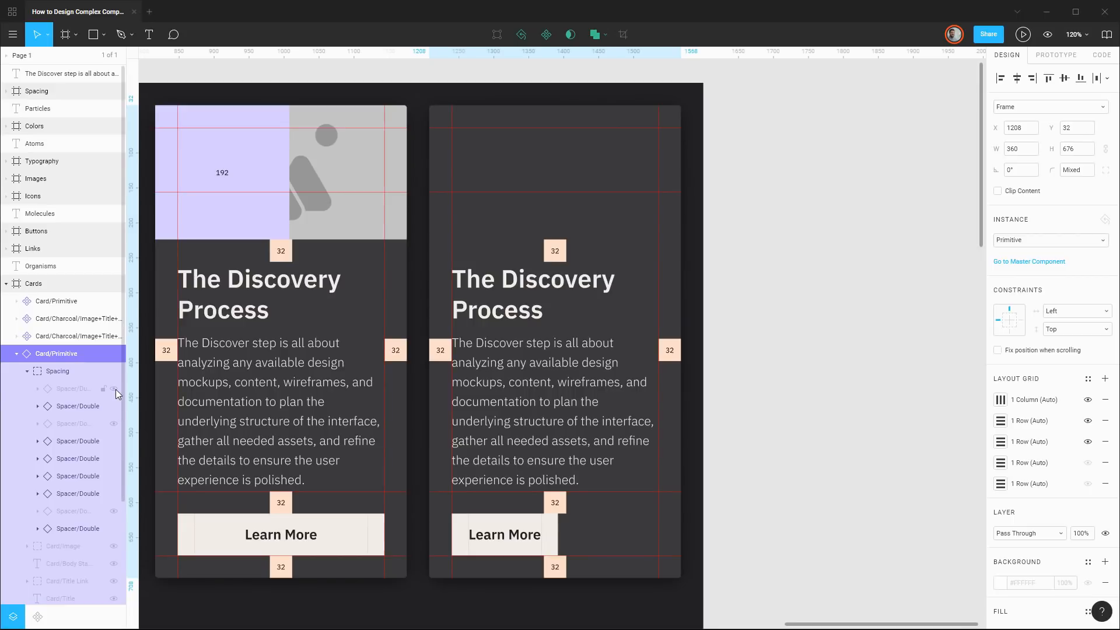
click(90, 404)
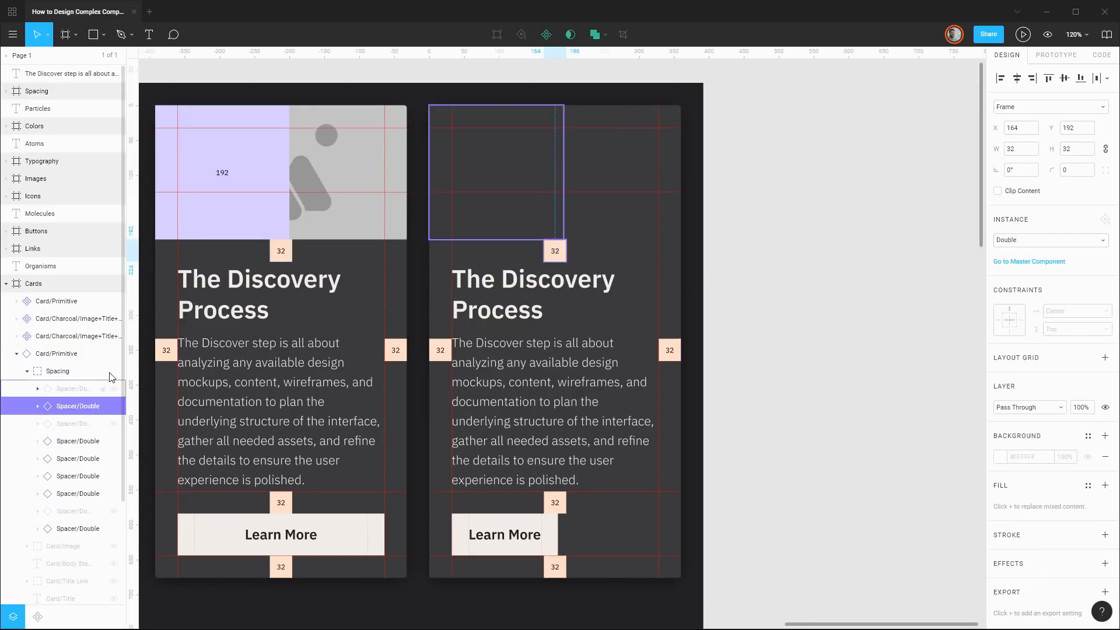
click(115, 406)
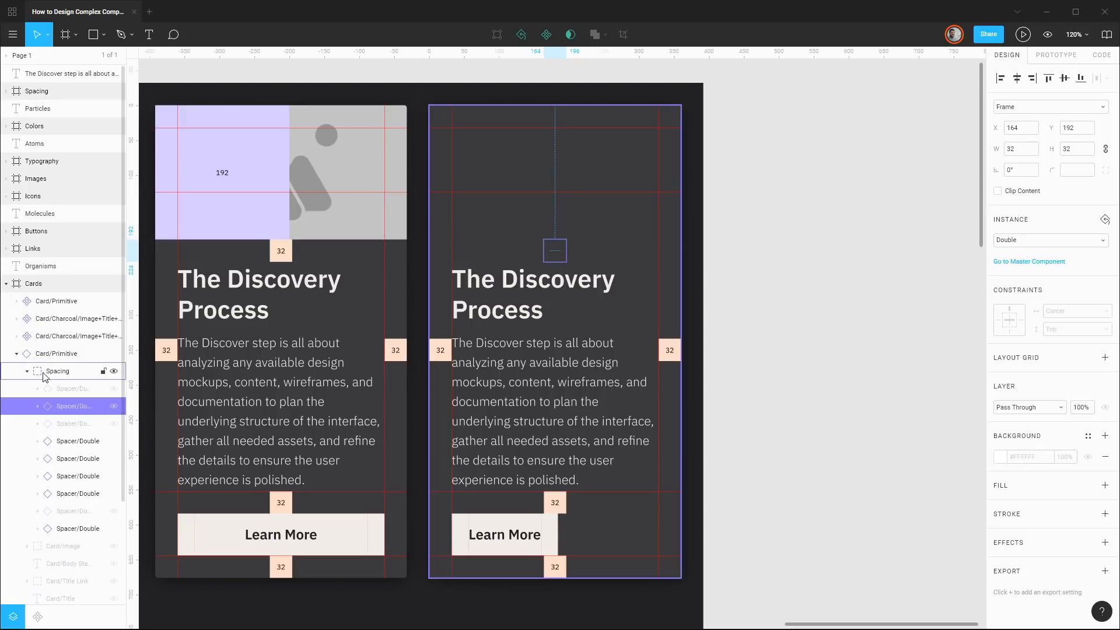
click(27, 371)
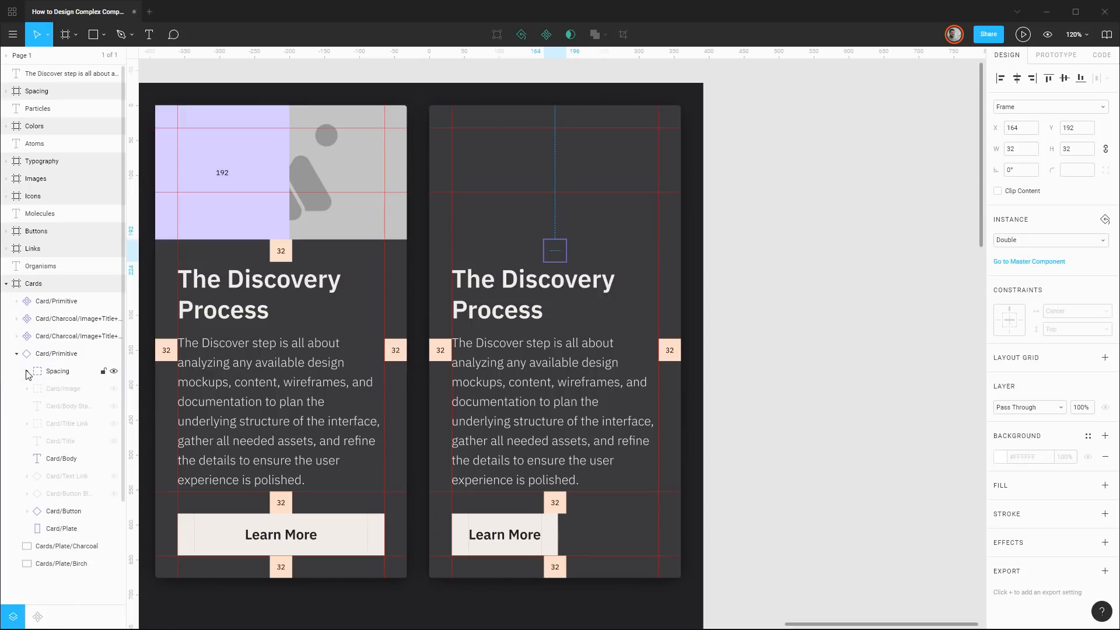
Hide Card/Body and show Card/Body Standalone in the imageless card instance
click(114, 460)
click(112, 407)
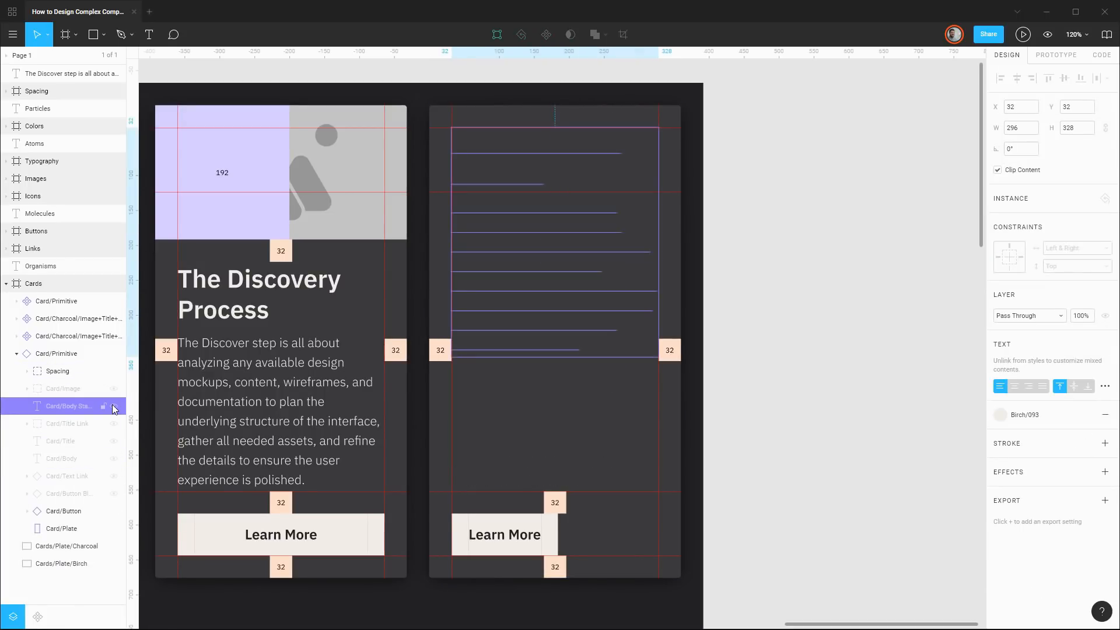
click(114, 407)
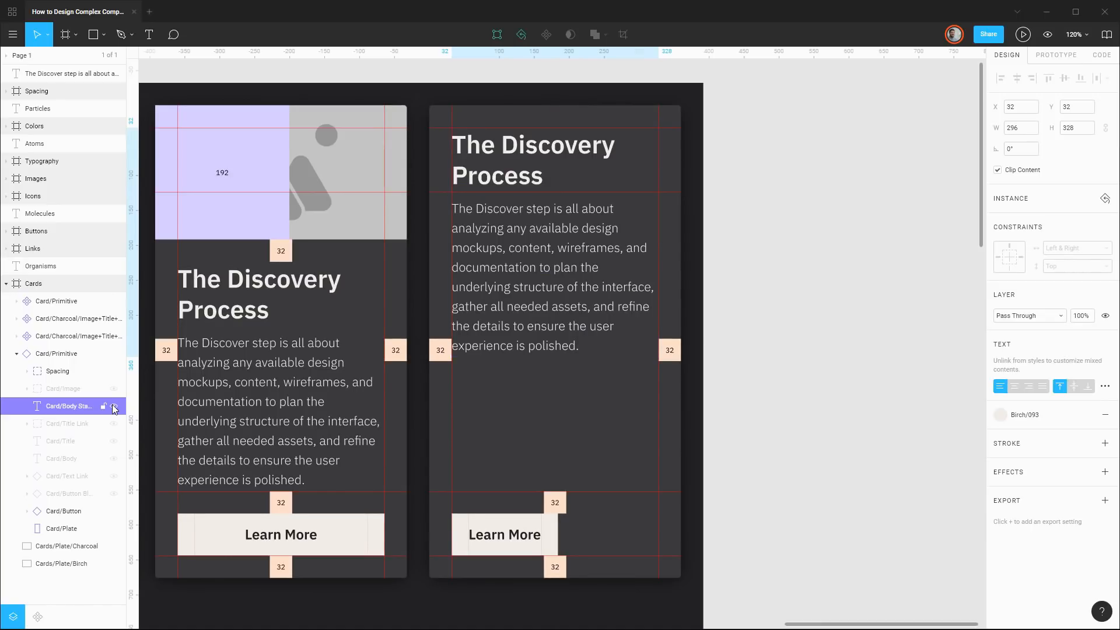
Move Card/Body Standalone directly above Card/Body in the Card/Primitive master's layer order, and collapse the master
click(16, 301)
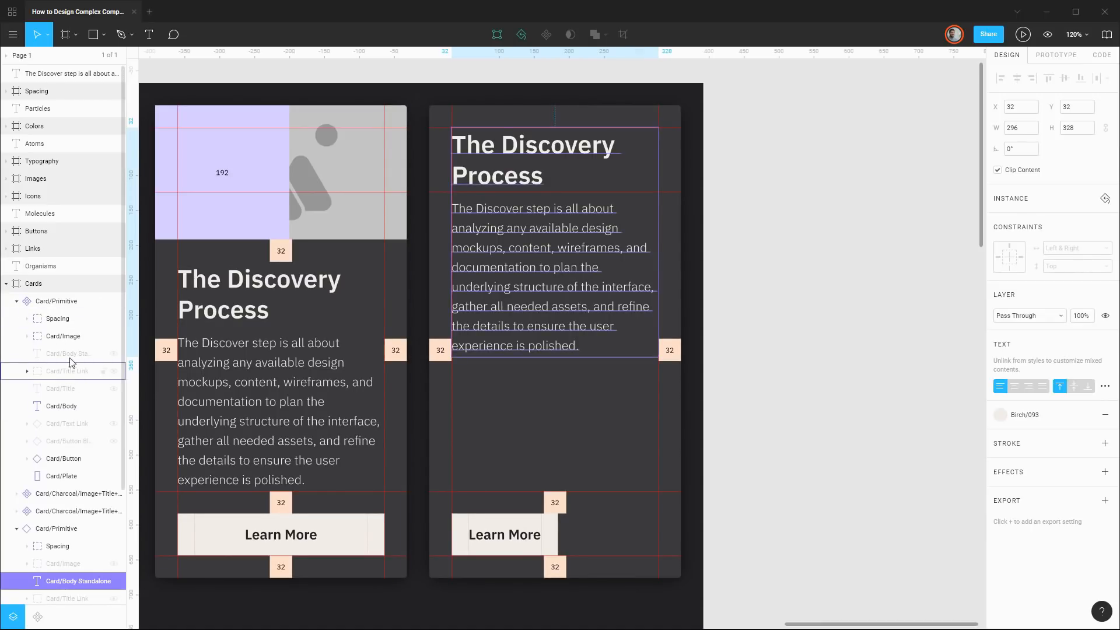
drag(69, 355, 74, 401)
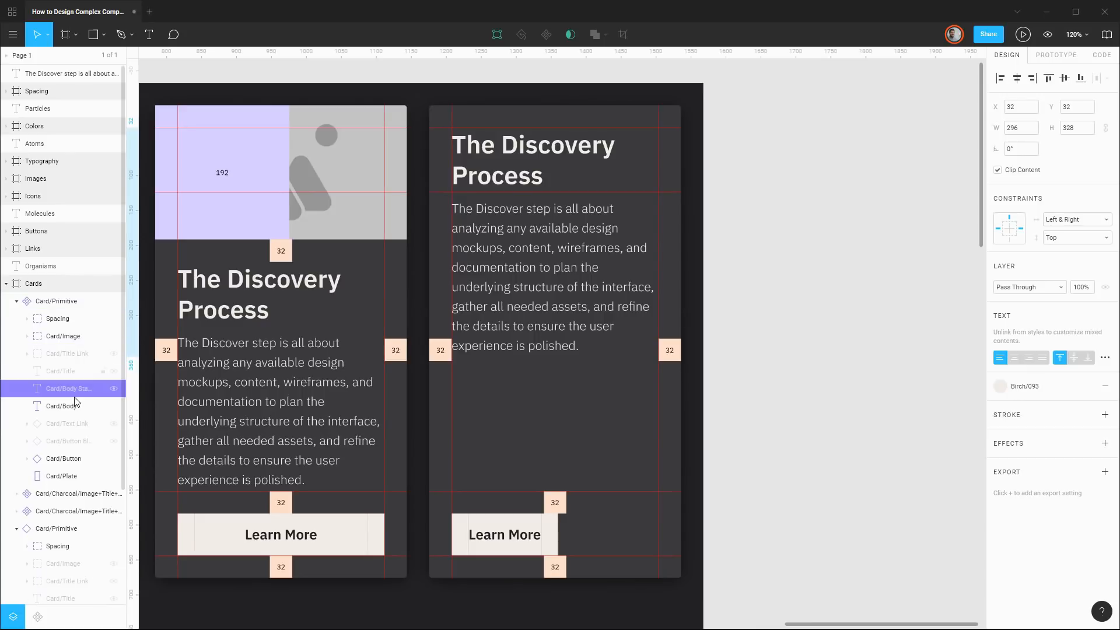
click(16, 301)
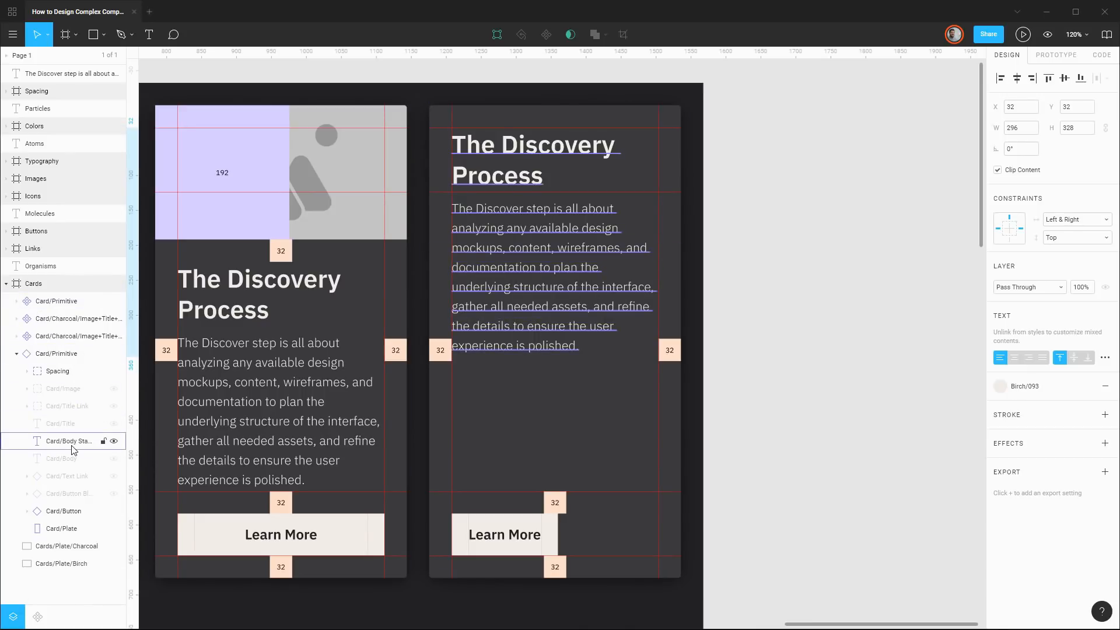
Reduce the imageless Card/Primitive instance's height to 496
click(56, 354)
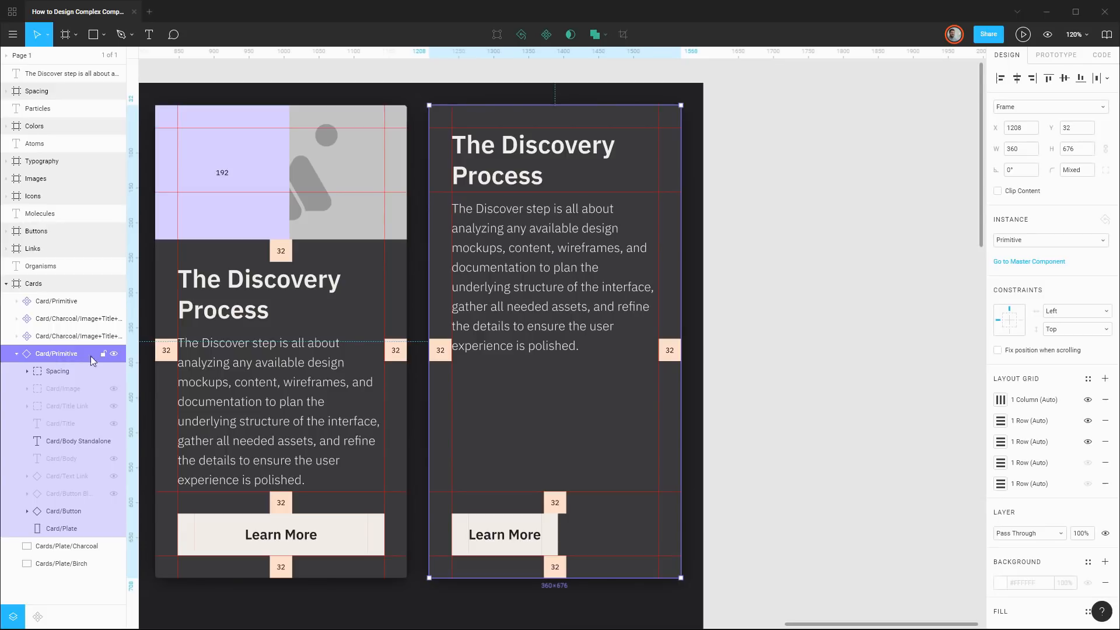
click(1079, 151)
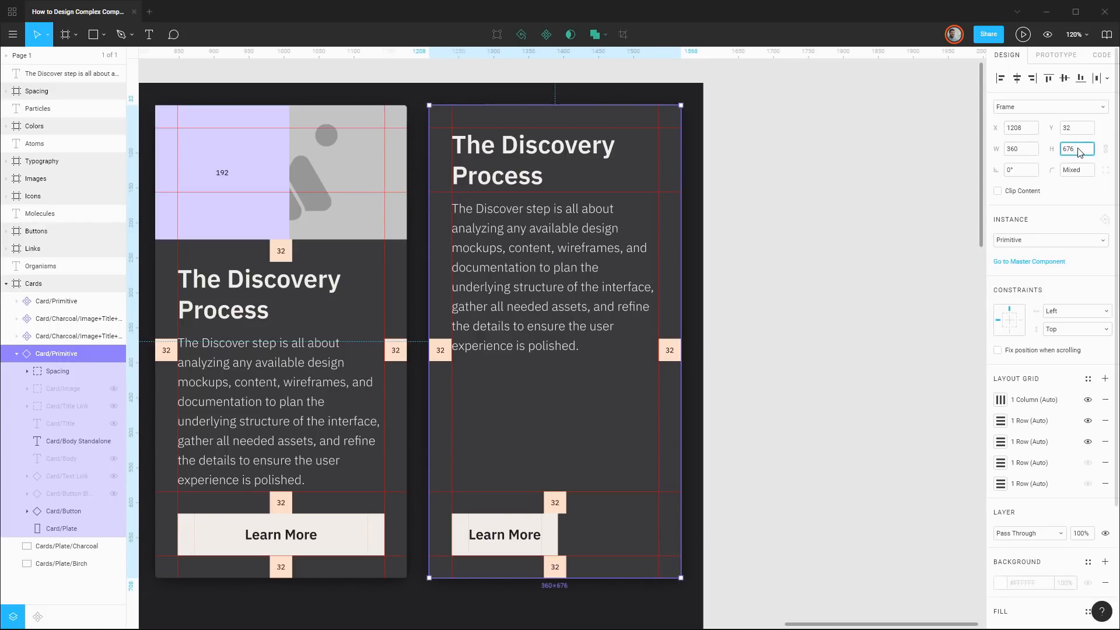
key(shift+Down)
key(shift+Down)
key(shift+Down)
key(shift+Down)
key(shift+Down)
key(shift+Down)
key(shift+Down)
key(shift+Down)
key(shift+Down)
key(shift+Down)
key(shift+Down)
key(shift+Down)
key(shift+Down)
key(shift+Down)
key(shift+Down)
key(shift+Down)
key(shift+Down)
key(shift+Down)
key(shift+Down)
key(shift+Up)
key(shift+Up)
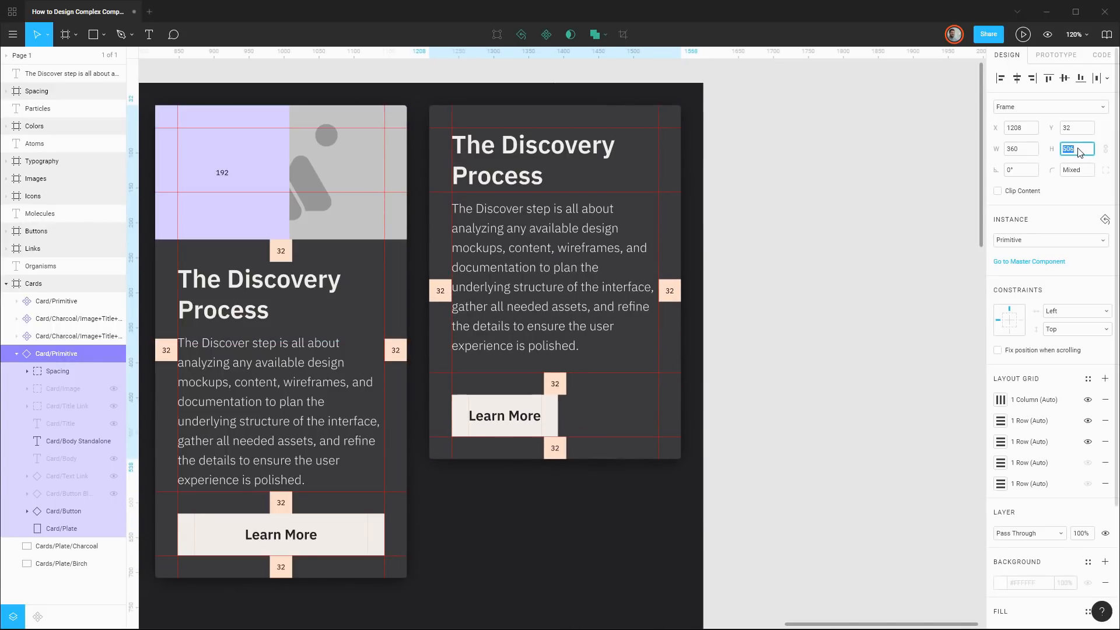
key(shift+Down)
key(shift+Down)
key(shift+Down)
key(shift+Up)
key(shift+Up)
key(shift+Down)
key(shift+Down)
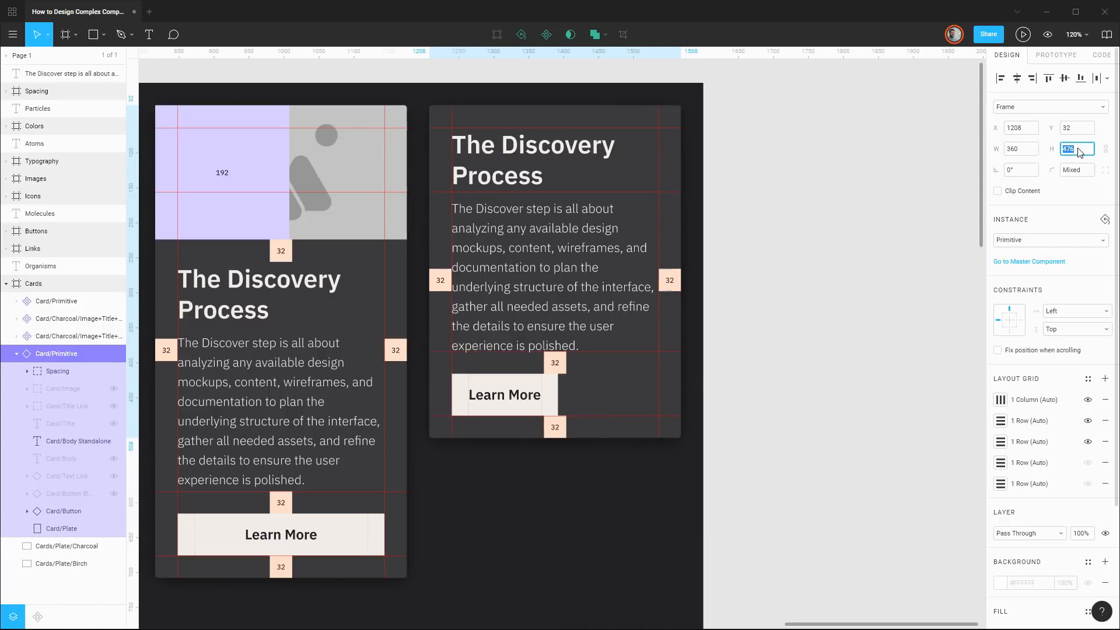
key(shift+Up)
key(shift+Up)
key(shift+Up)
key(shift+Down)
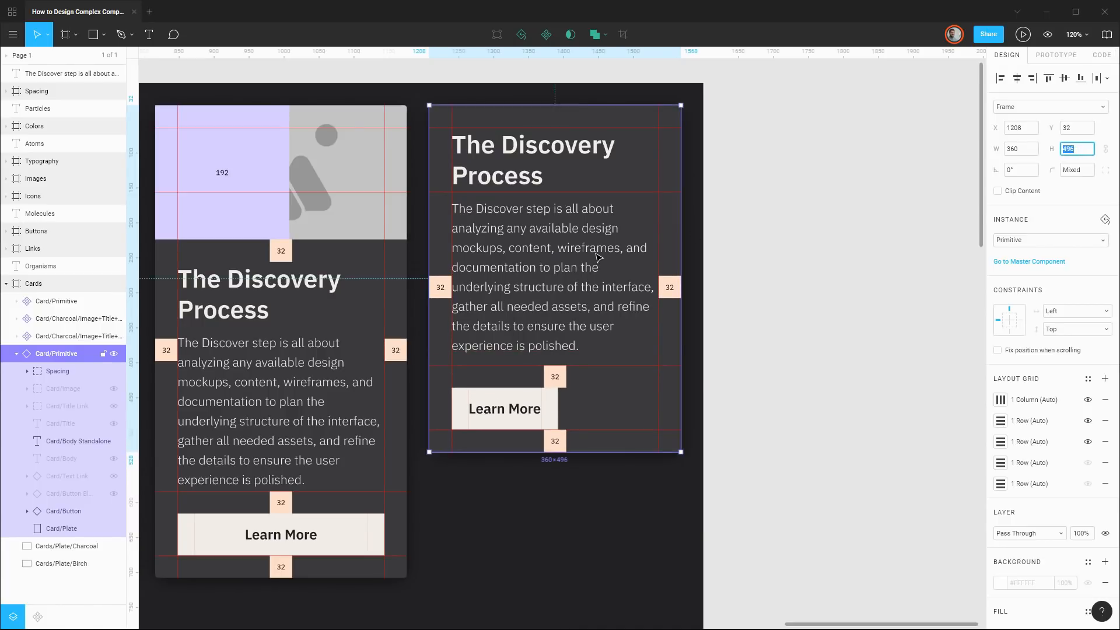
Draw a 296 × 325 guide rectangle over Card/Body Standalone and move it to Y 67, matching the text box's lower edge
click(58, 442)
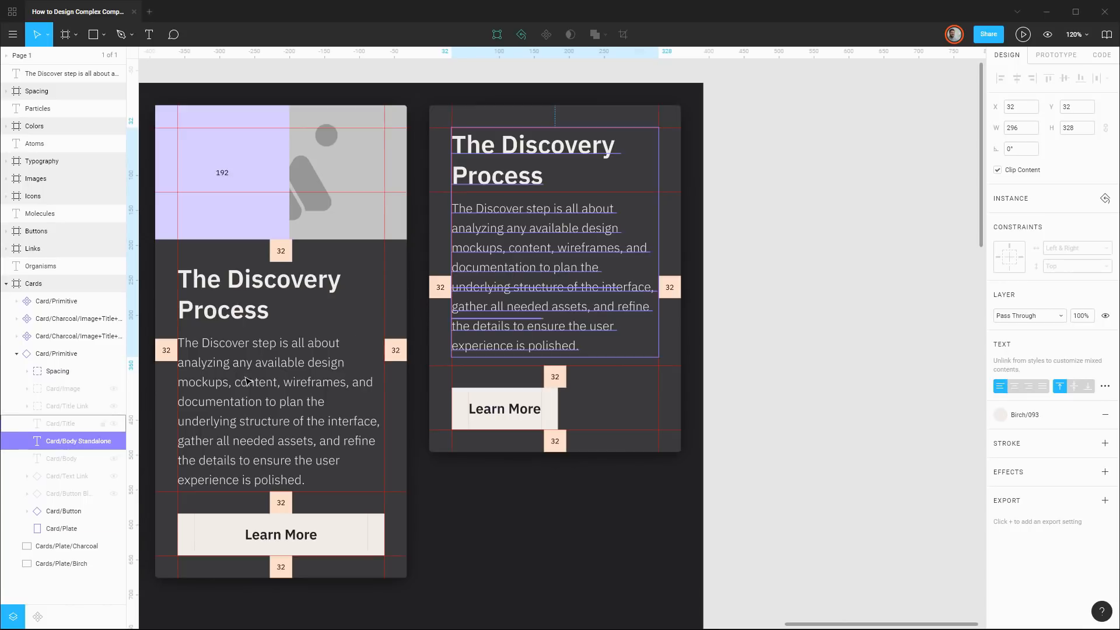
key(r)
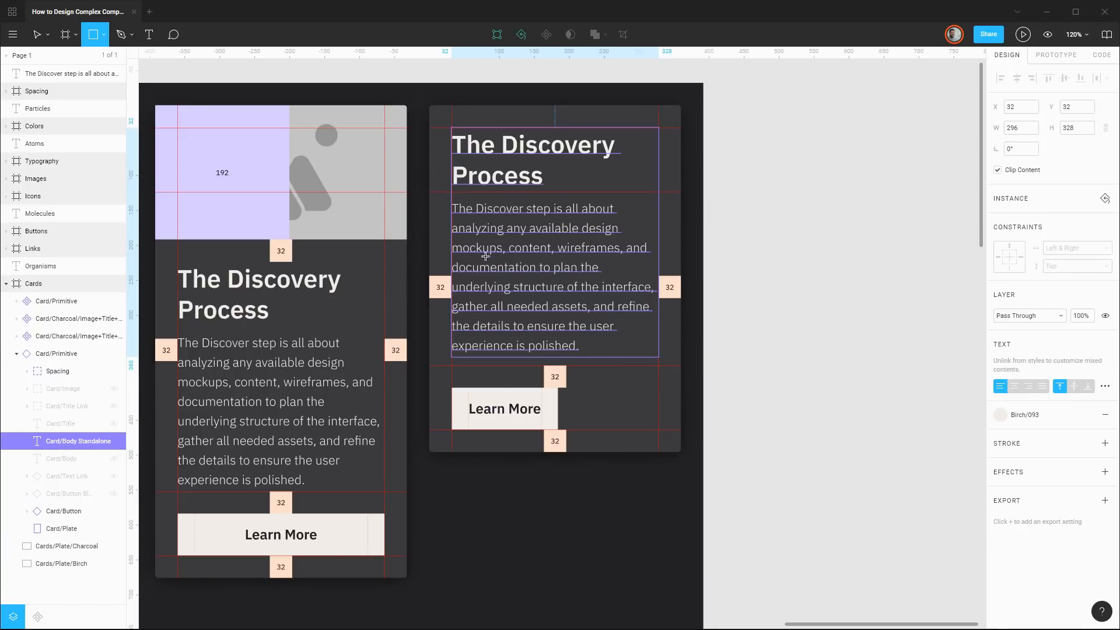
drag(452, 127, 659, 356)
scroll(554, 315, up, 5)
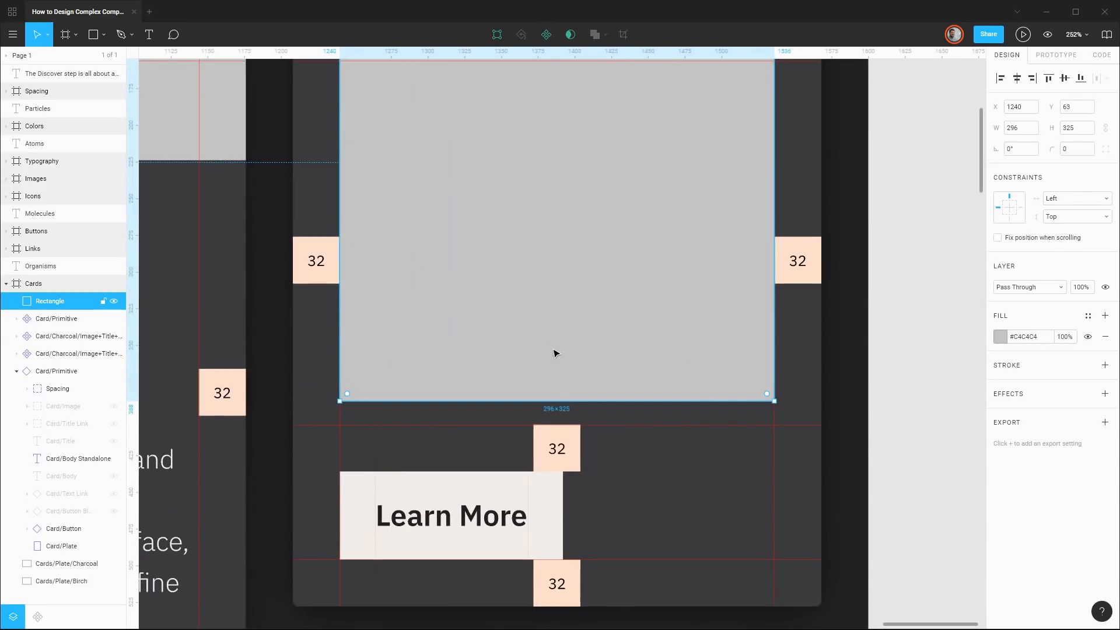
click(74, 465)
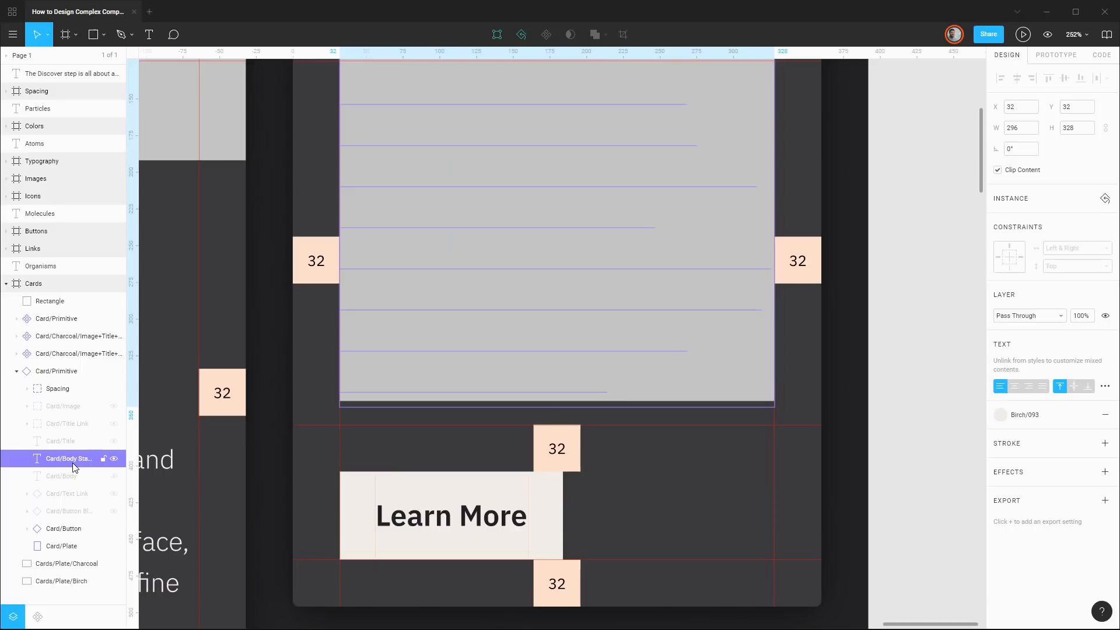
click(70, 306)
key(Down)
key(Down)
key(Down)
key(Down)
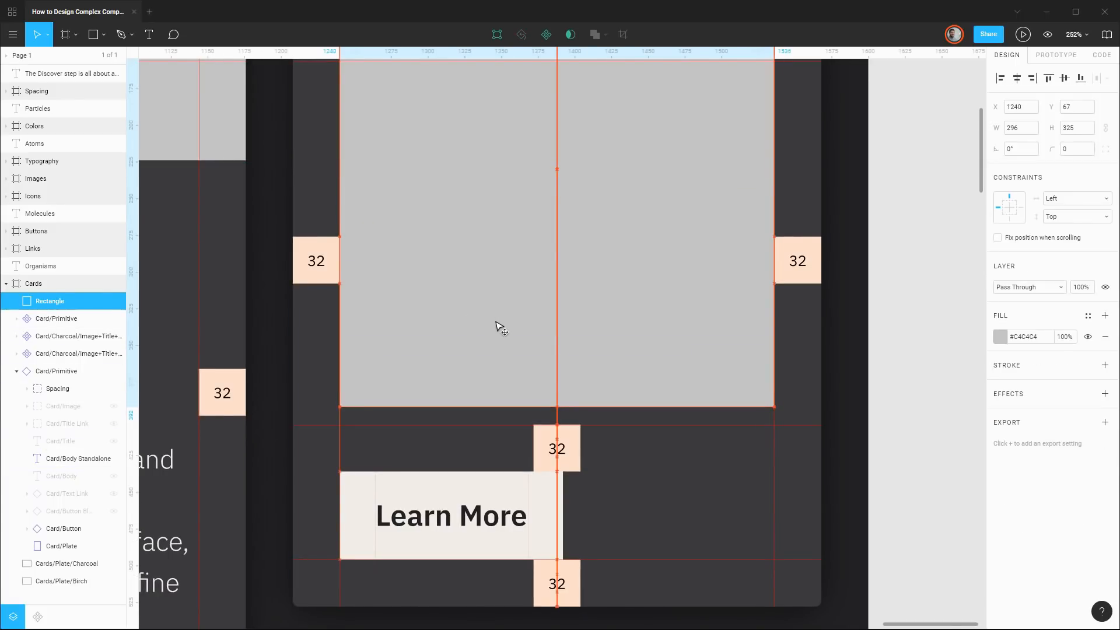
Set the imageless card instance's height to 484 so the spacer above the button meets the guide rectangle
scroll(604, 354, down, 5)
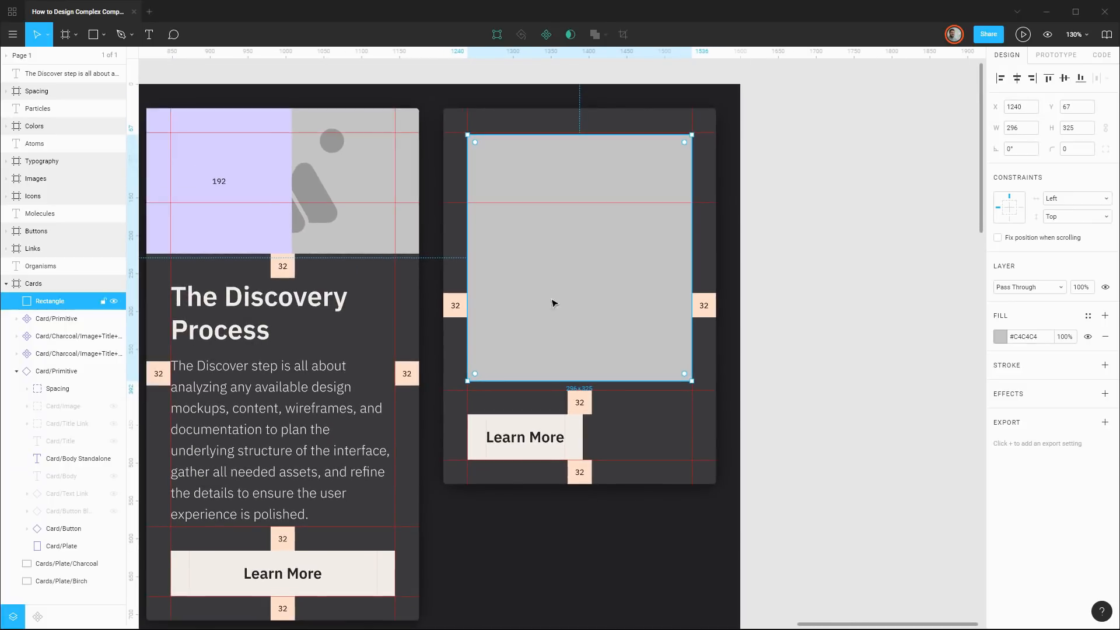
click(505, 113)
click(1087, 151)
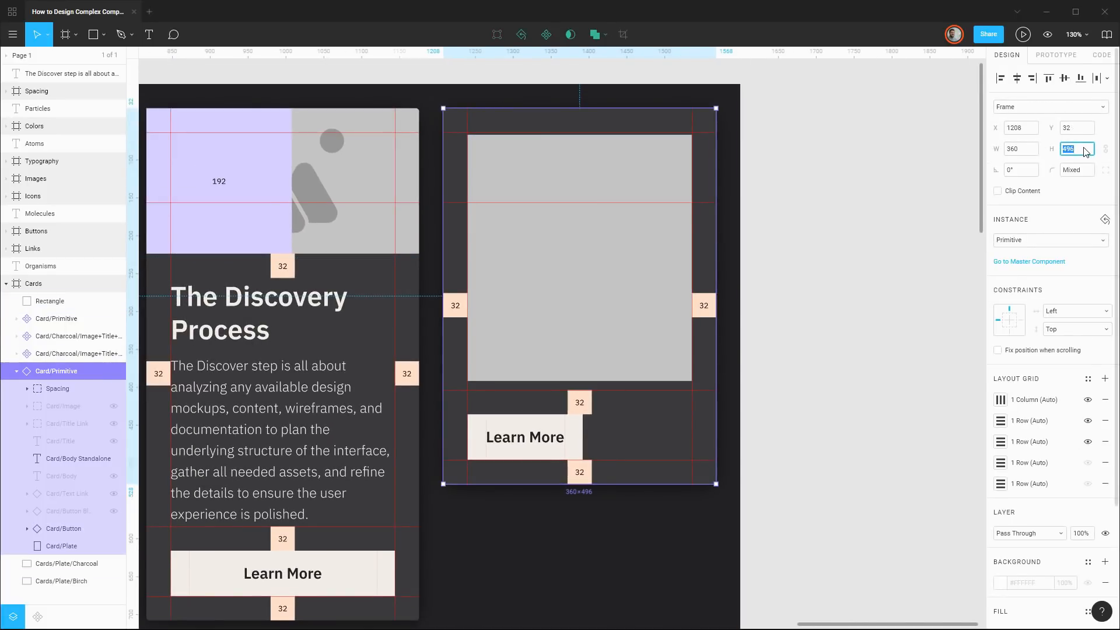
key(Down)
key(Down)
key(Down)
key(Down)
key(Down)
key(Down)
key(Down)
key(Down)
key(Down)
key(Down)
key(Down)
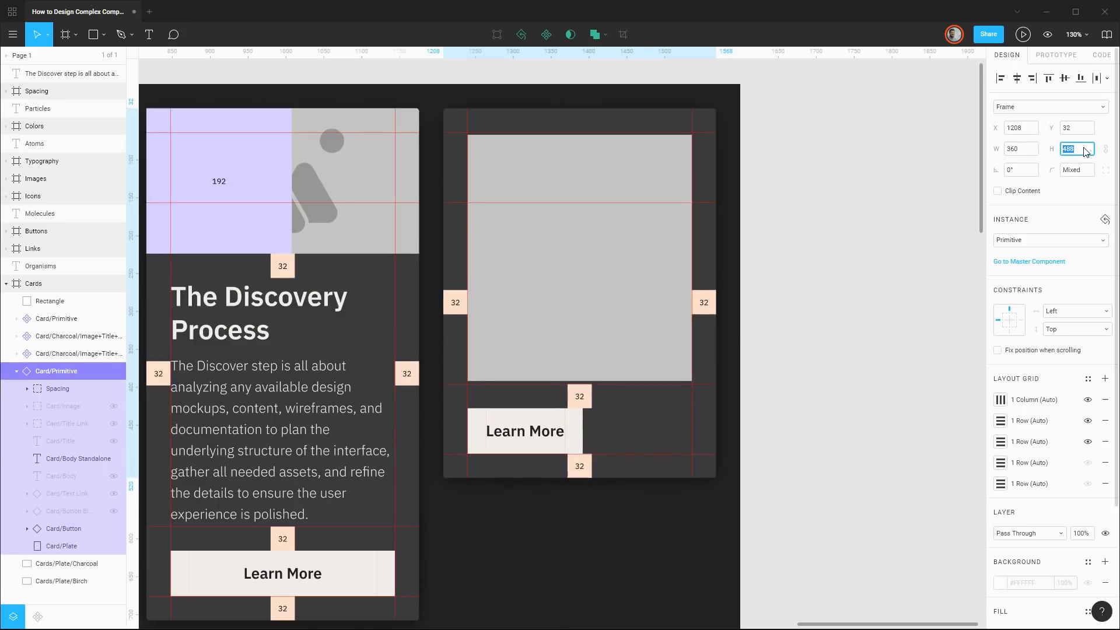
key(Down)
scroll(686, 368, up, 10)
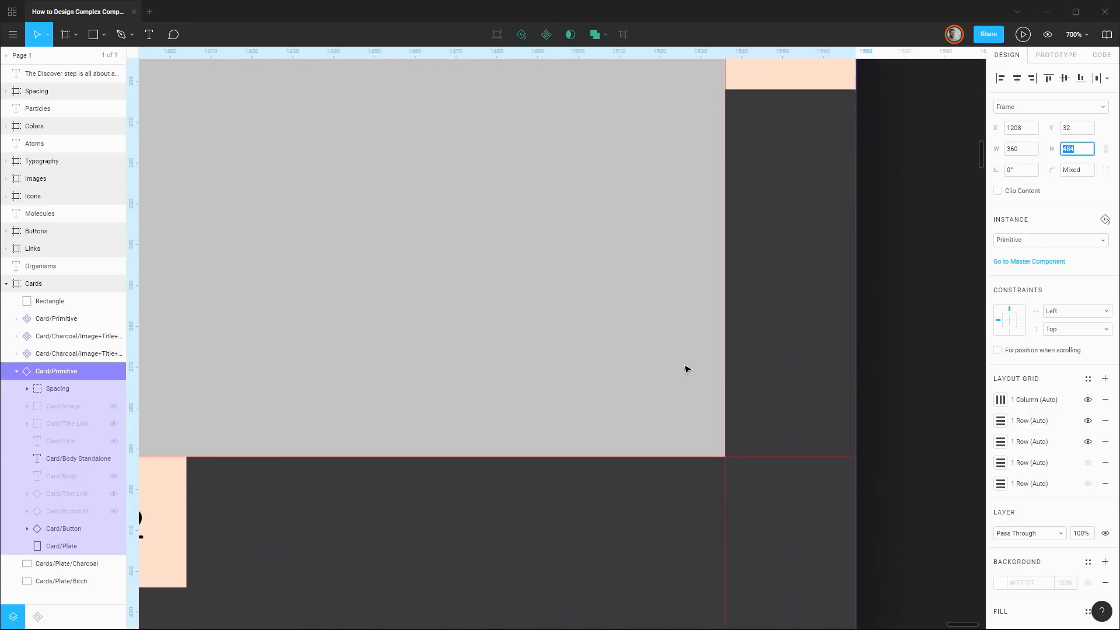
scroll(687, 369, down, 10)
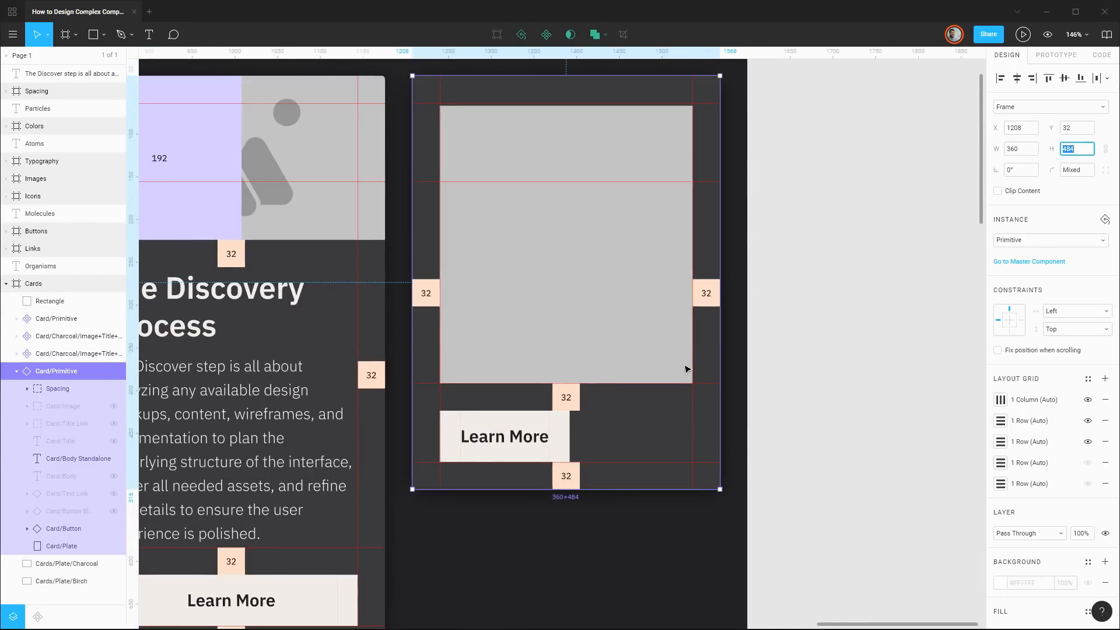
scroll(753, 321, up, 3)
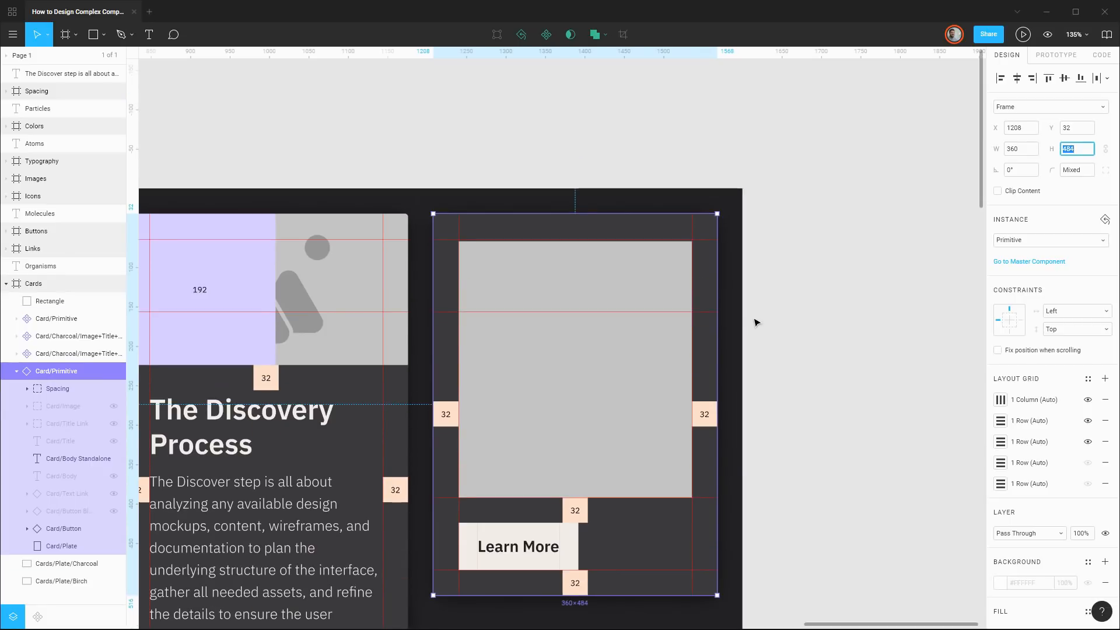
Delete the guide rectangle and turn the imageless Card/Primitive instance into a component
click(47, 301)
key(Delete)
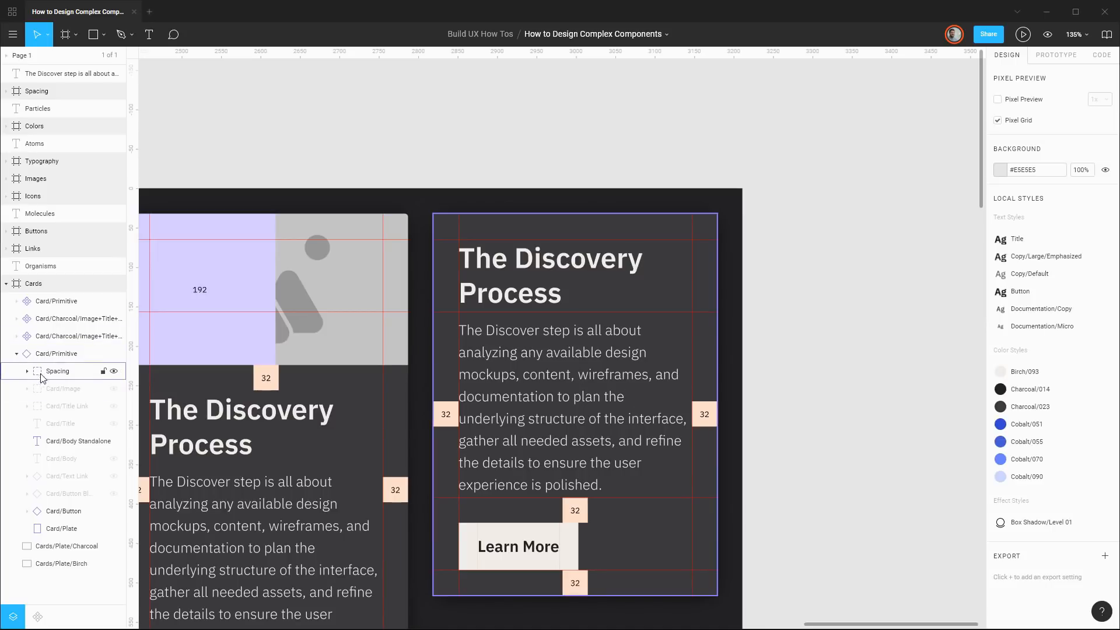
click(37, 354)
key(ctrl+alt+k)
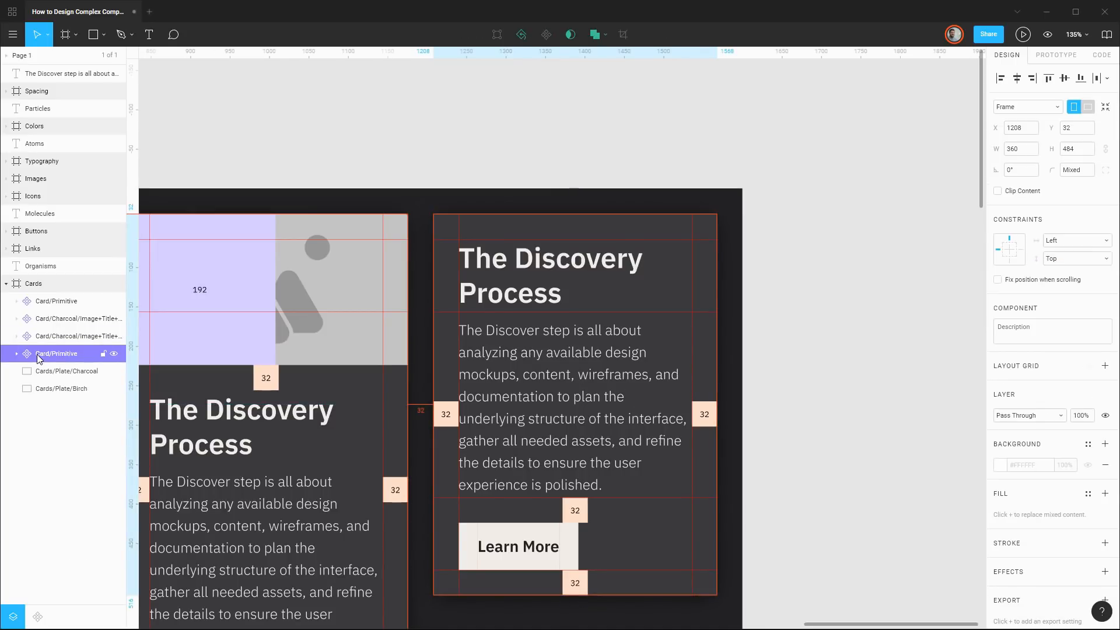
Rename the new component as Card/Charcoal/Title+Body+Button
double_click(37, 355)
key(Right)
key(BackSpace)
key(BackSpace)
key(BackSpace)
key(BackSpace)
key(BackSpace)
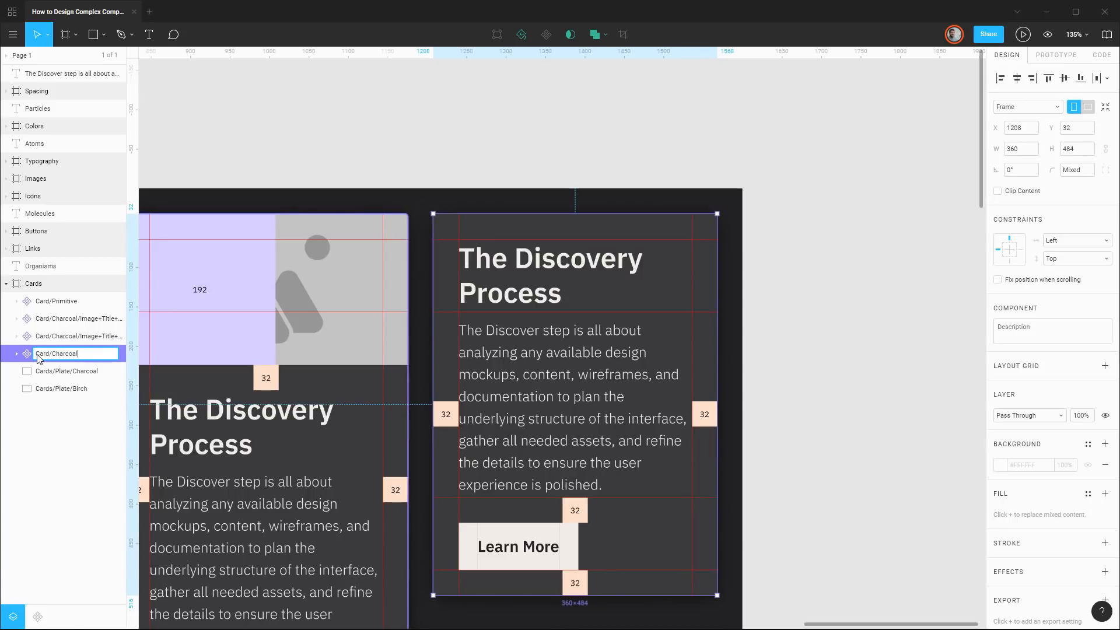
key(BackSpace)
text(Button)
key(Return)
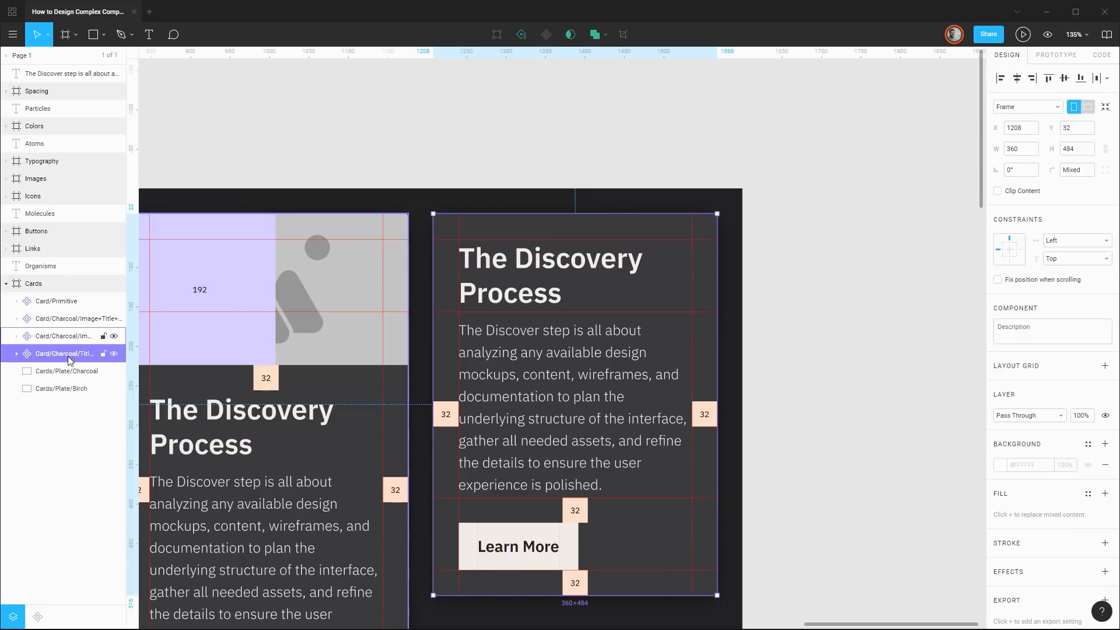
Replace Card/Button with Card/Text Link in the new component and show the third row grid of its nested Card/Primitive instead of the second
click(15, 354)
click(116, 527)
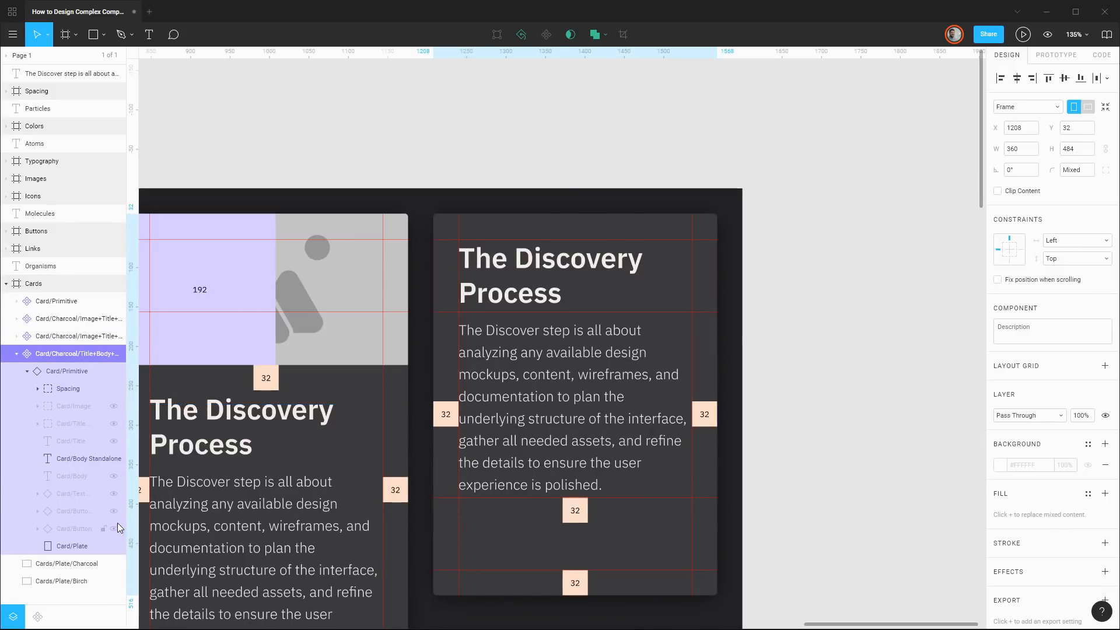
click(115, 495)
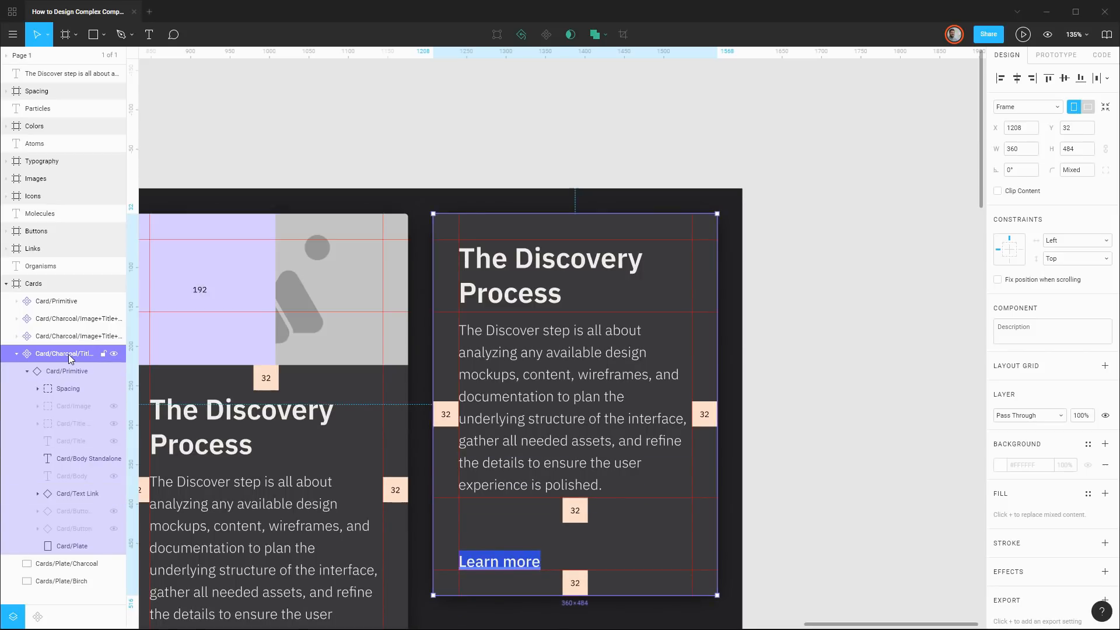
click(64, 372)
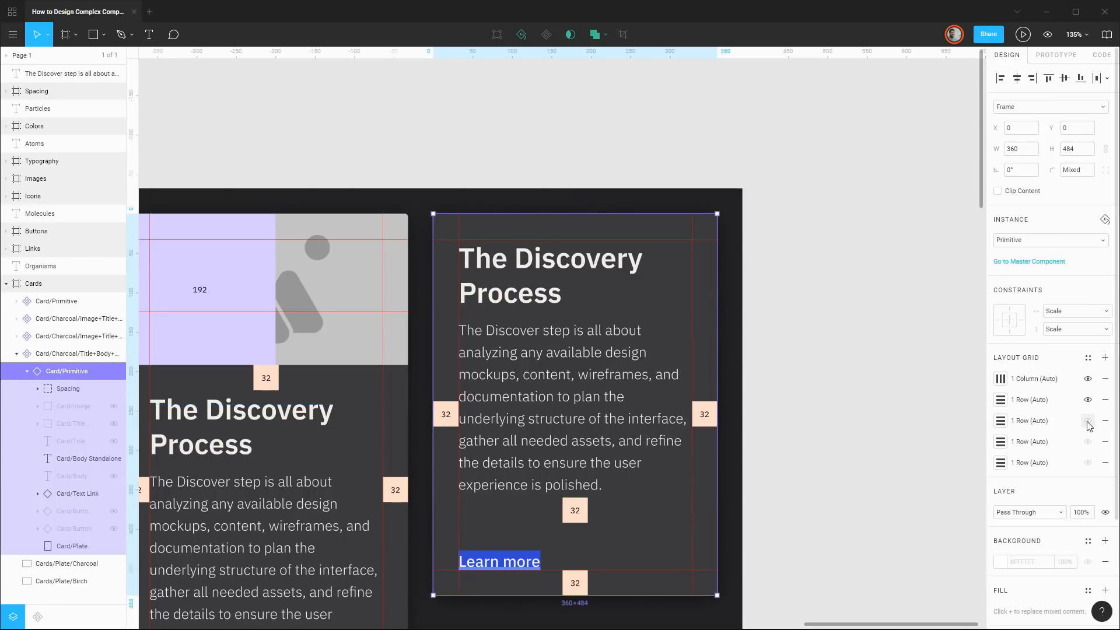
click(1088, 442)
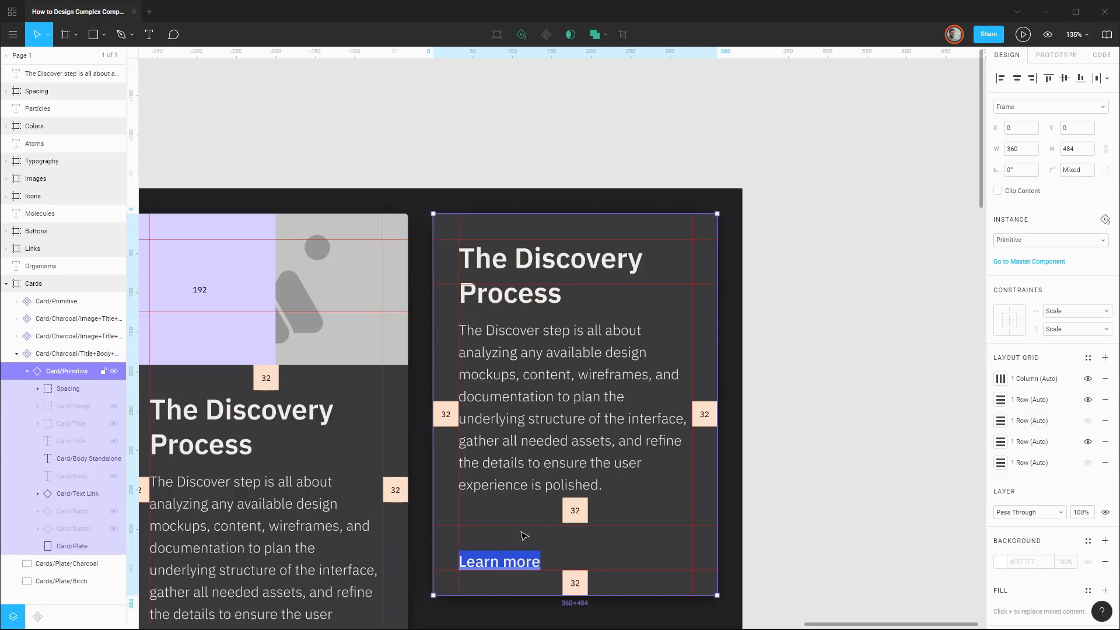
Hide the two 32 px spacers for the button and show the 32 px spacer directly above the text link
click(38, 389)
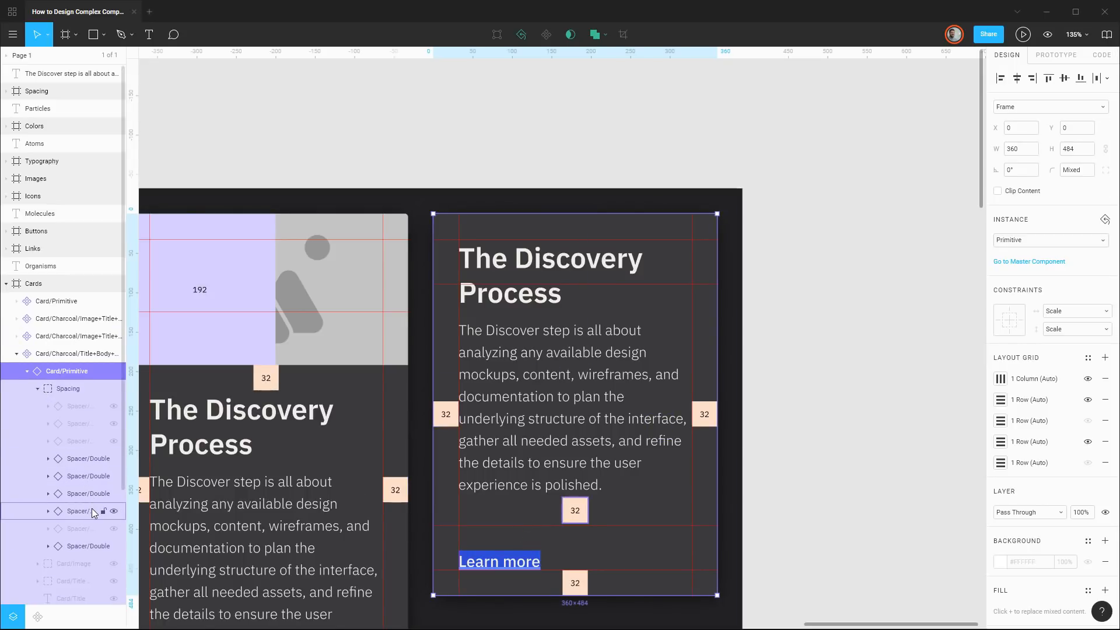
drag(92, 506, 88, 496)
click(114, 494)
click(115, 510)
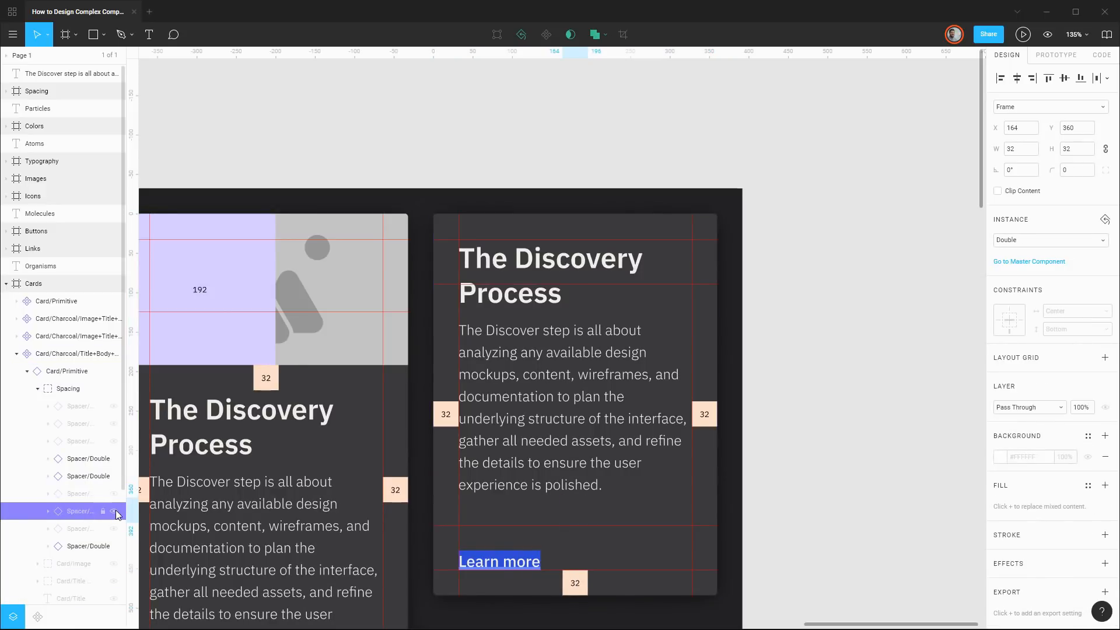
click(114, 529)
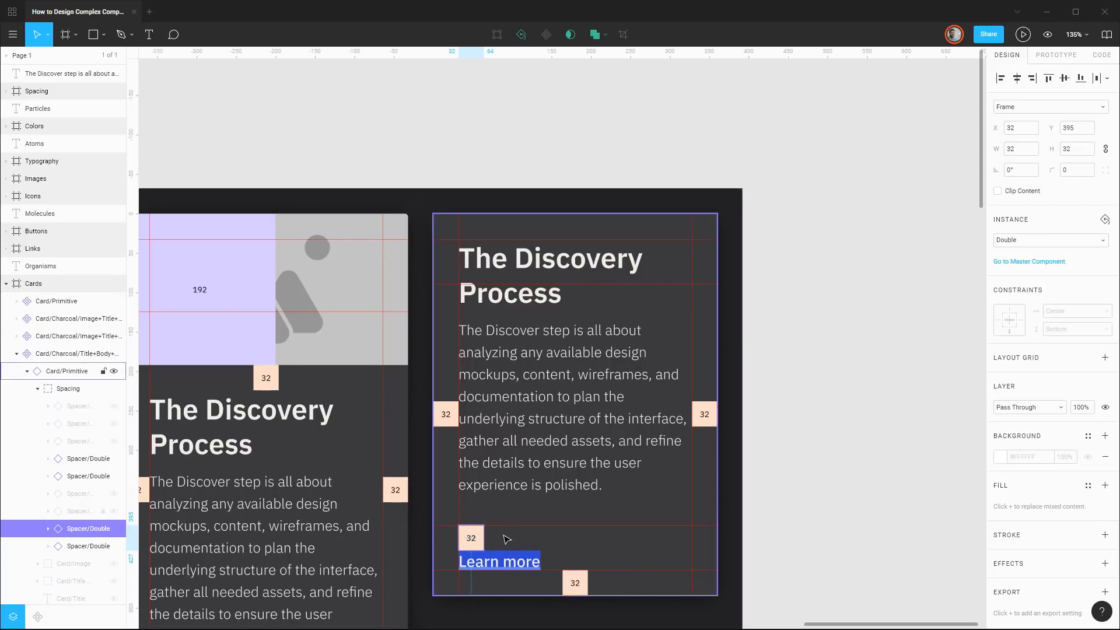
Draw a guide rectangle of about 297 × 329 over Card/Body Standalone in the text-link card
click(544, 415)
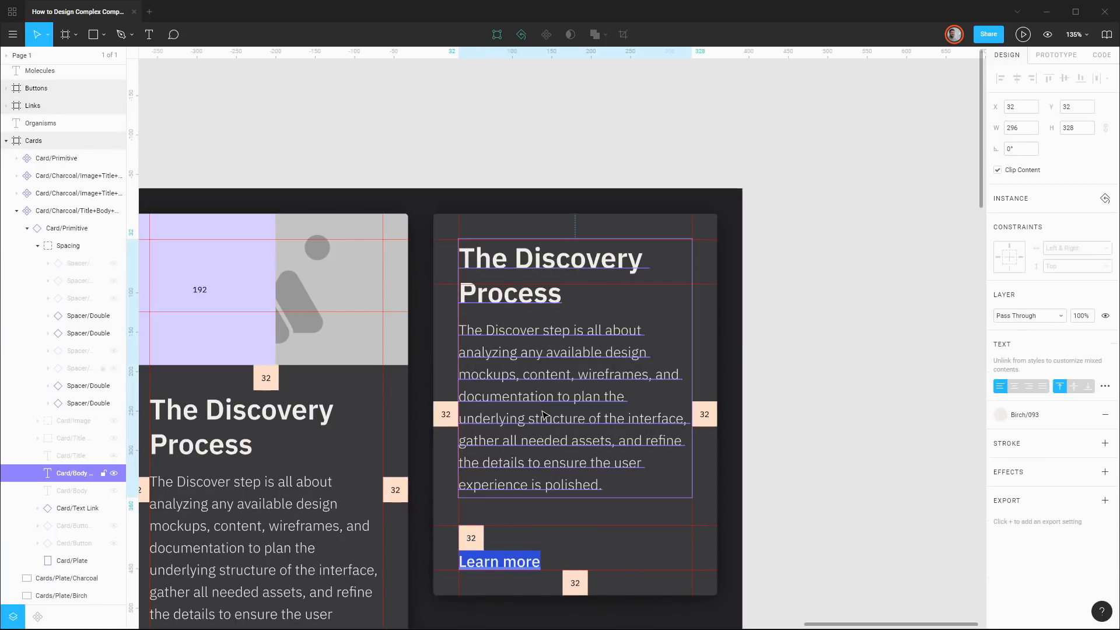
key(r)
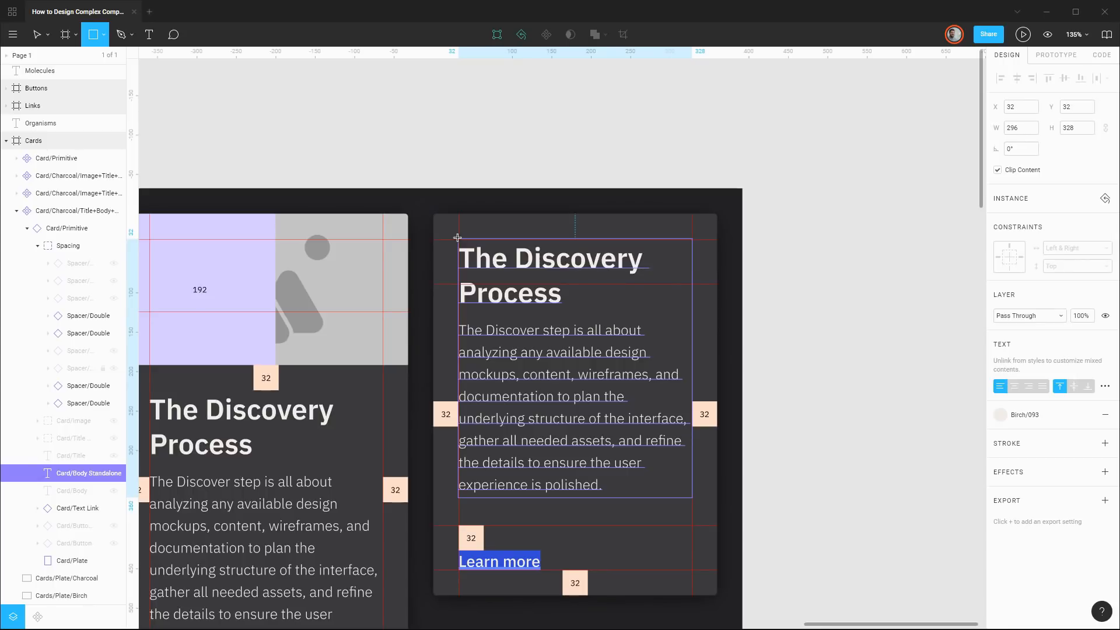
drag(458, 238, 691, 500)
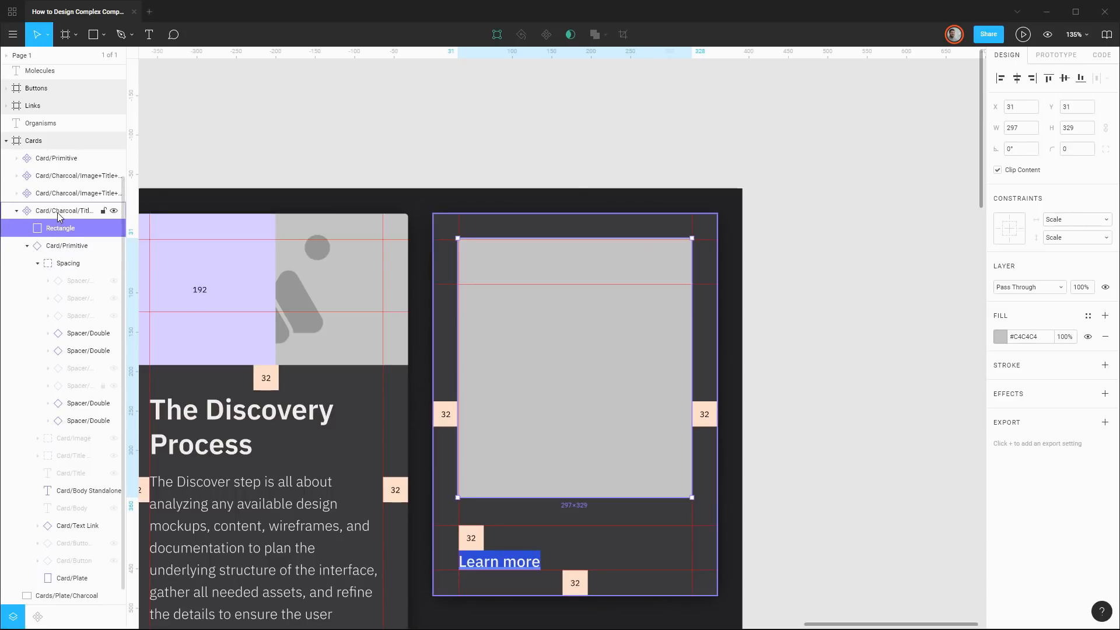
click(76, 211)
click(1090, 149)
key(shift+Up)
key(shift+Up)
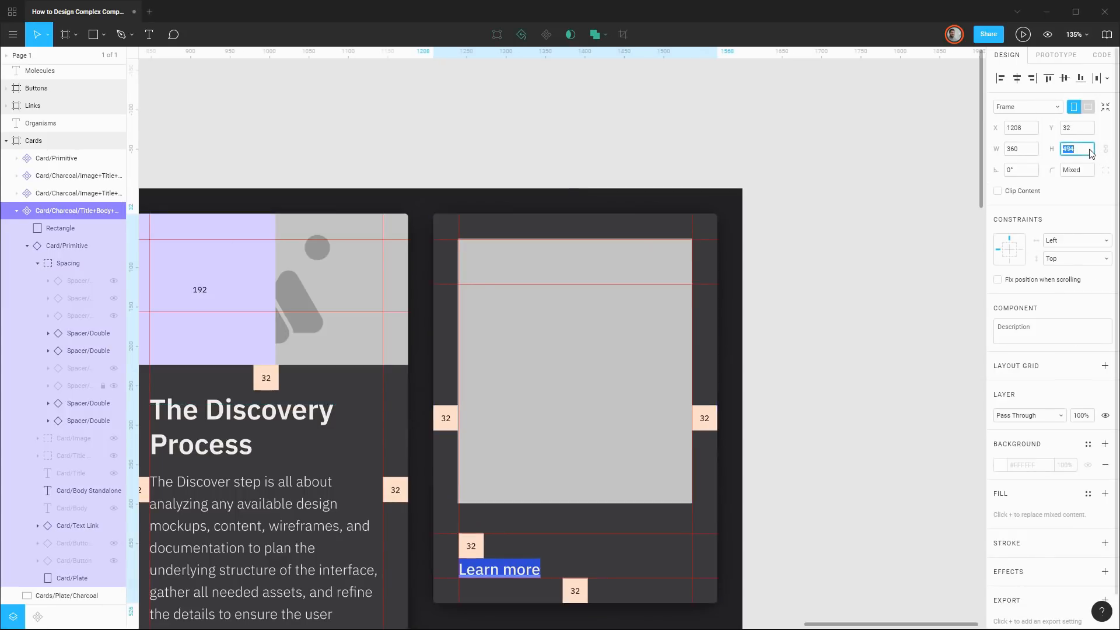
key(shift+Down)
key(shift+Down)
key(shift+Down)
key(shift+Down)
key(shift+Down)
key(shift+Down)
key(shift+Down)
key(shift+Down)
key(shift+Up)
key(shift+Up)
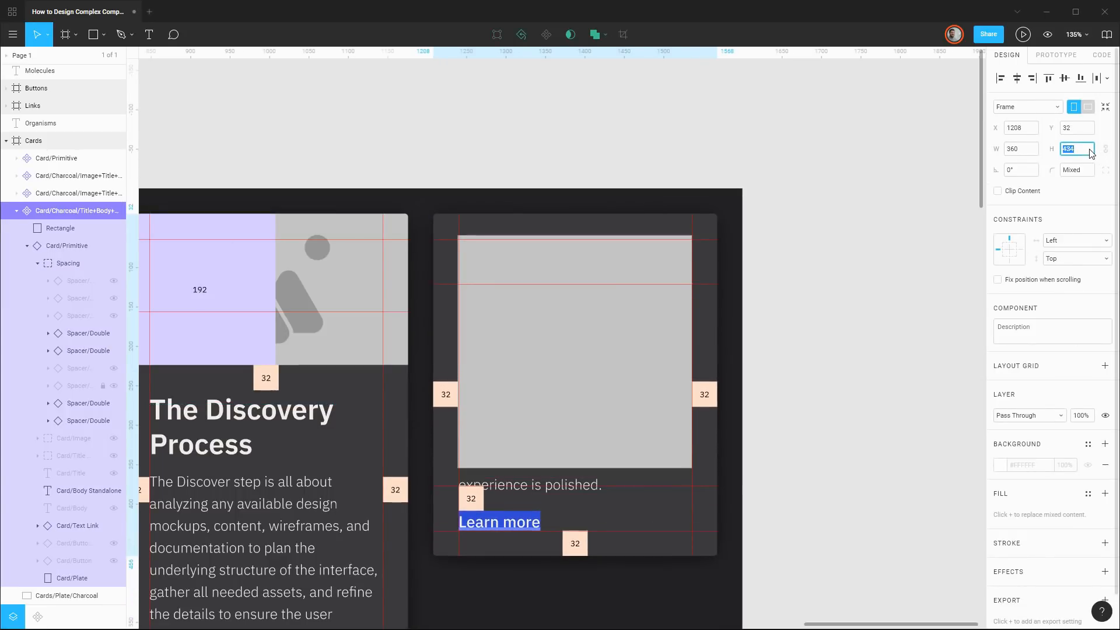
key(ctrl+z)
Move the guide rectangle out of the text-link card component so it sits directly above it in the Cards frame's layer order
click(60, 228)
drag(60, 229, 52, 204)
click(59, 226)
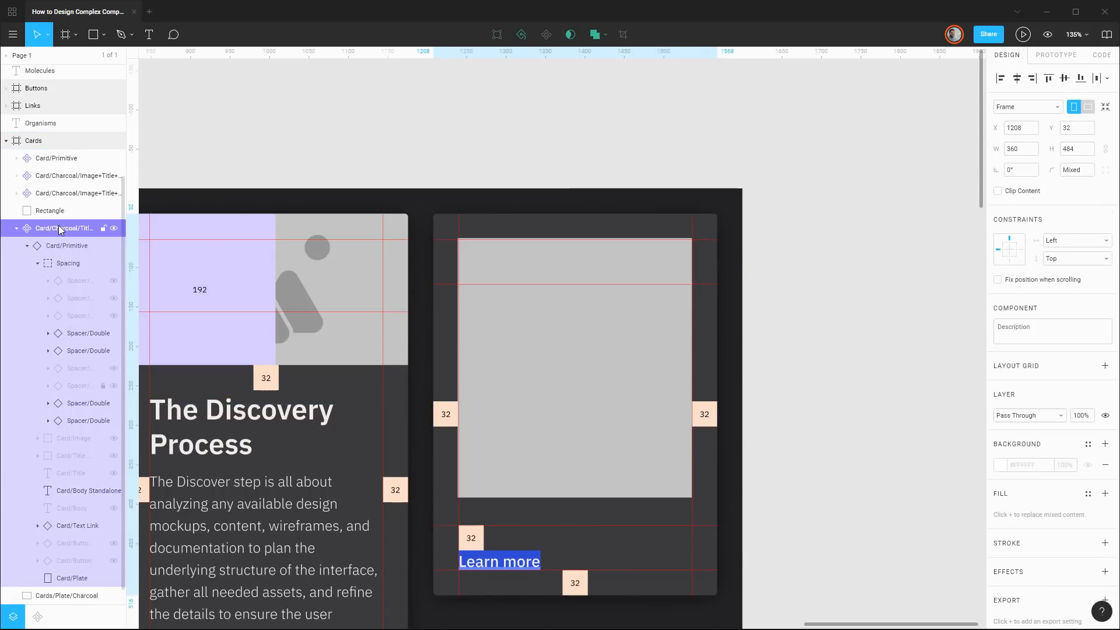
Set the text-link card's height to 449 to fit the guide rectangle, and delete the rectangle
click(1083, 147)
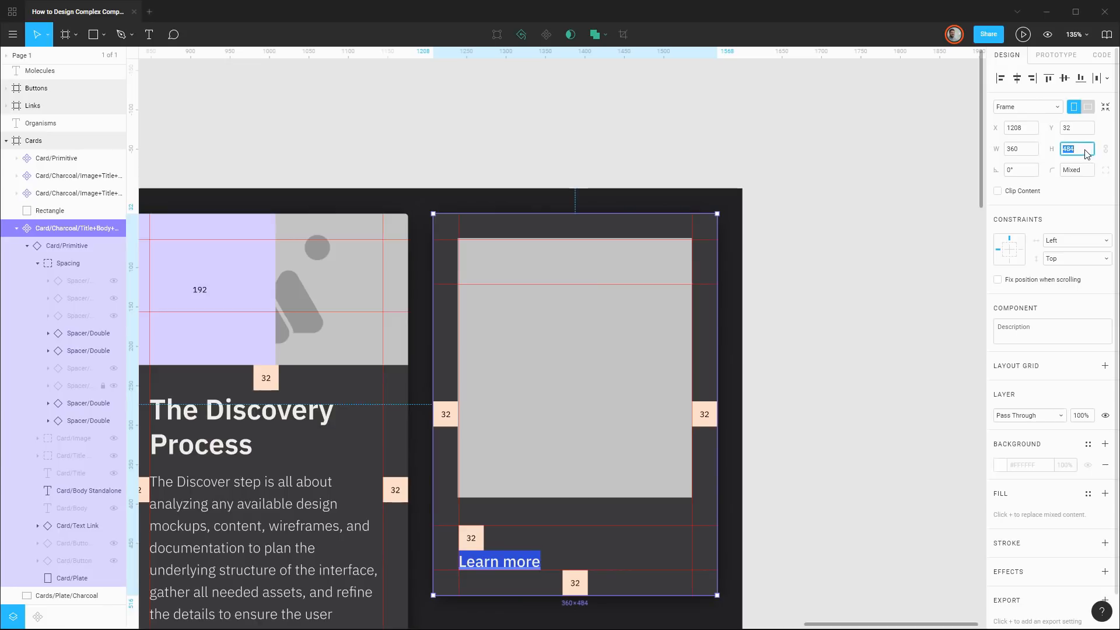
key(Down)
key(Down)
key(Down)
key(Down)
key(Down)
key(Down)
key(Down)
key(Down)
key(Down)
key(Down)
key(Down)
key(Down)
key(Down)
key(Down)
key(Down)
key(Down)
key(Down)
key(Down)
key(Down)
key(Down)
key(Down)
key(Down)
key(Down)
key(Down)
key(Down)
key(Down)
key(Down)
key(Down)
key(Down)
key(Down)
key(Down)
key(Down)
key(Down)
key(Down)
key(Down)
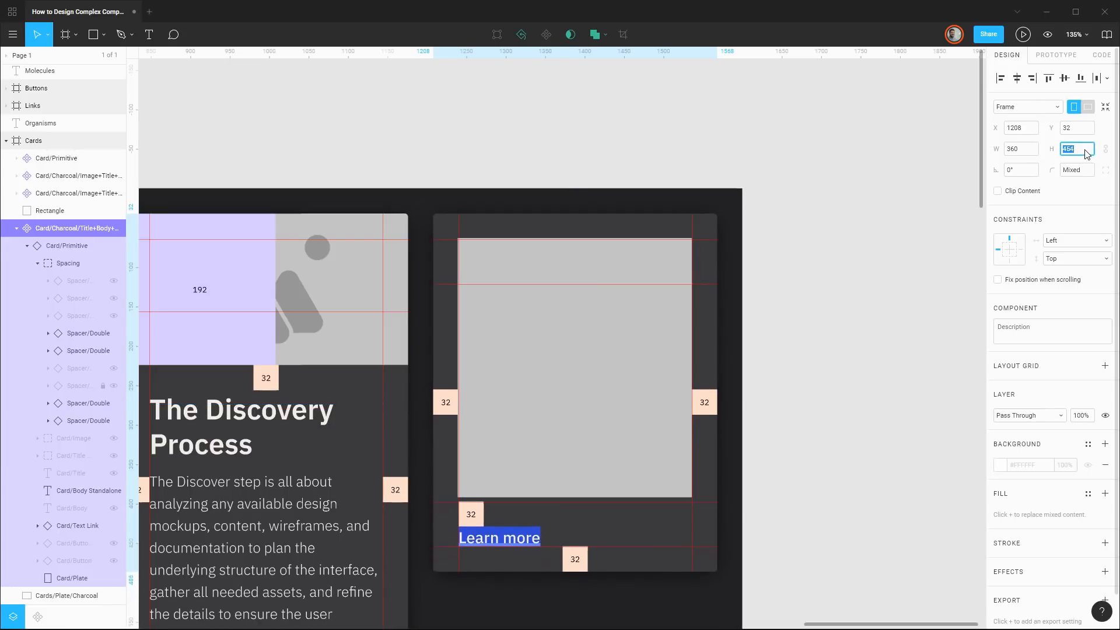
scroll(665, 519, up, 3)
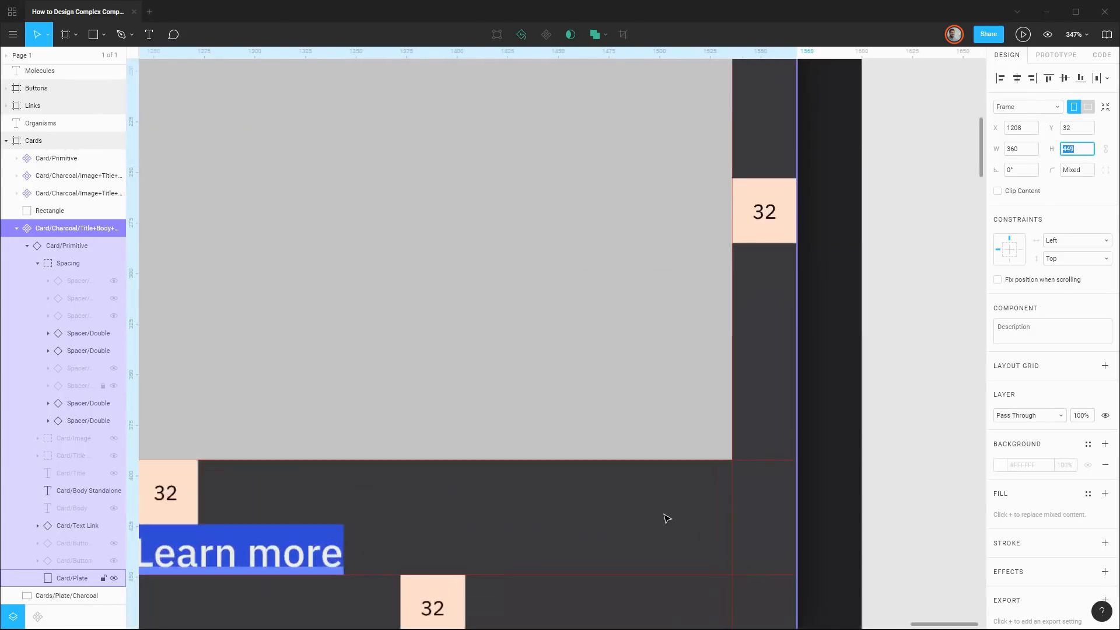
scroll(671, 513, down, 5)
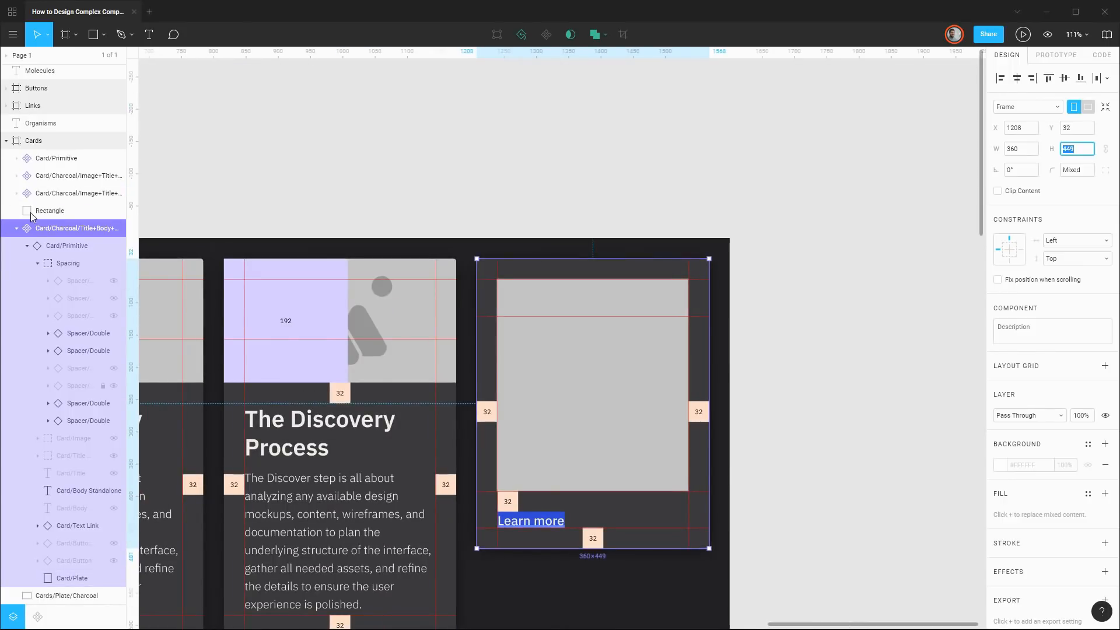
click(57, 210)
key(Delete)
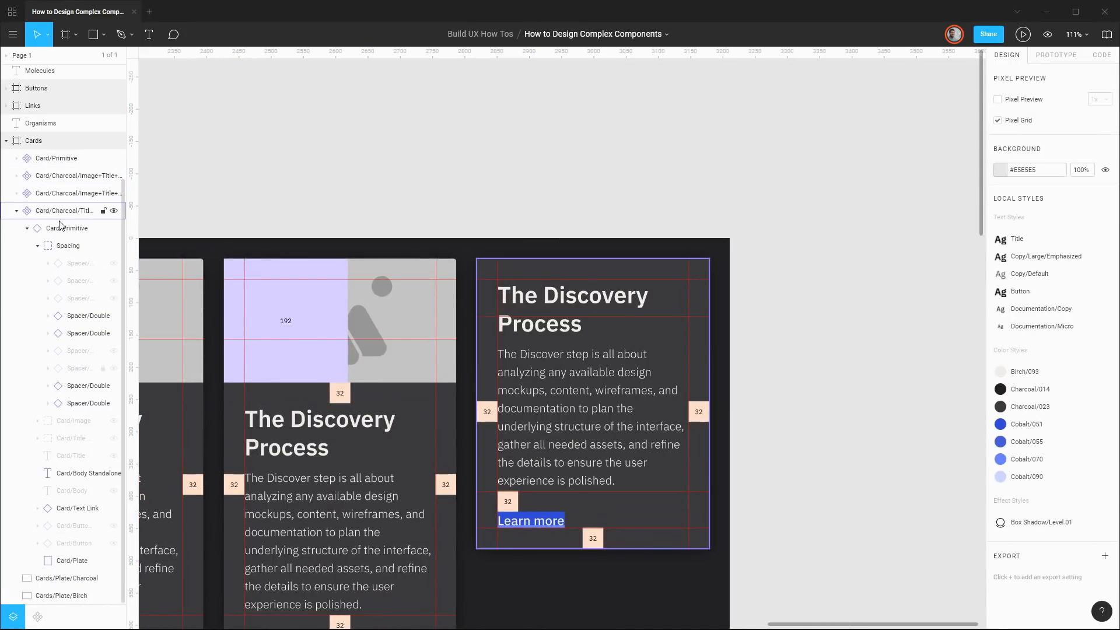
Hide the Spacing group inside the text-link card's nested Card/Primitive
click(37, 246)
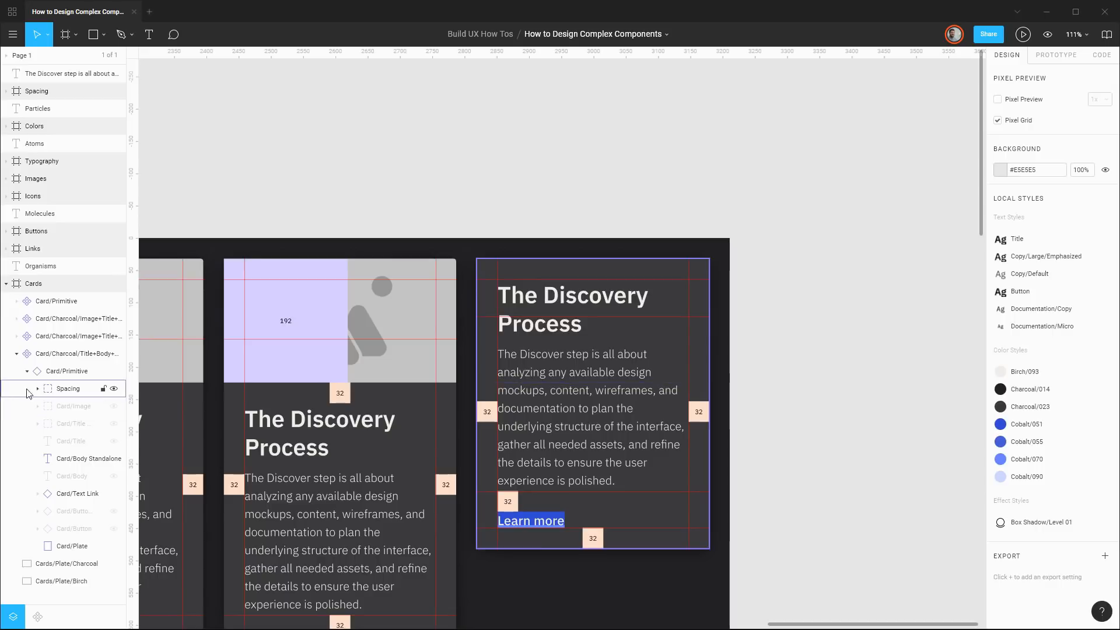
click(17, 354)
click(18, 356)
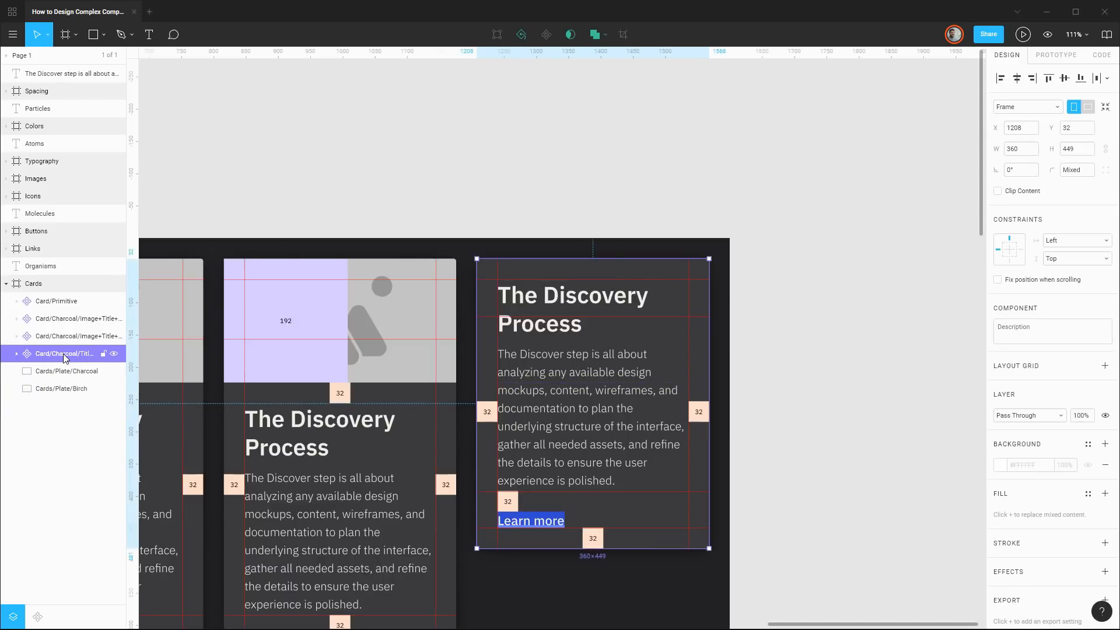
click(17, 354)
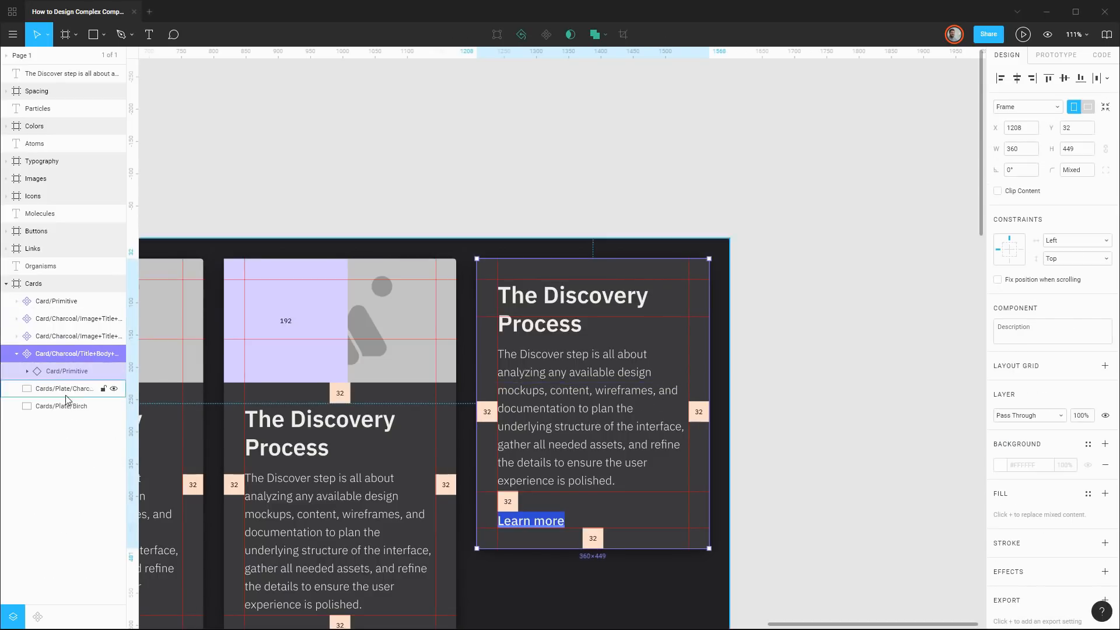
click(27, 372)
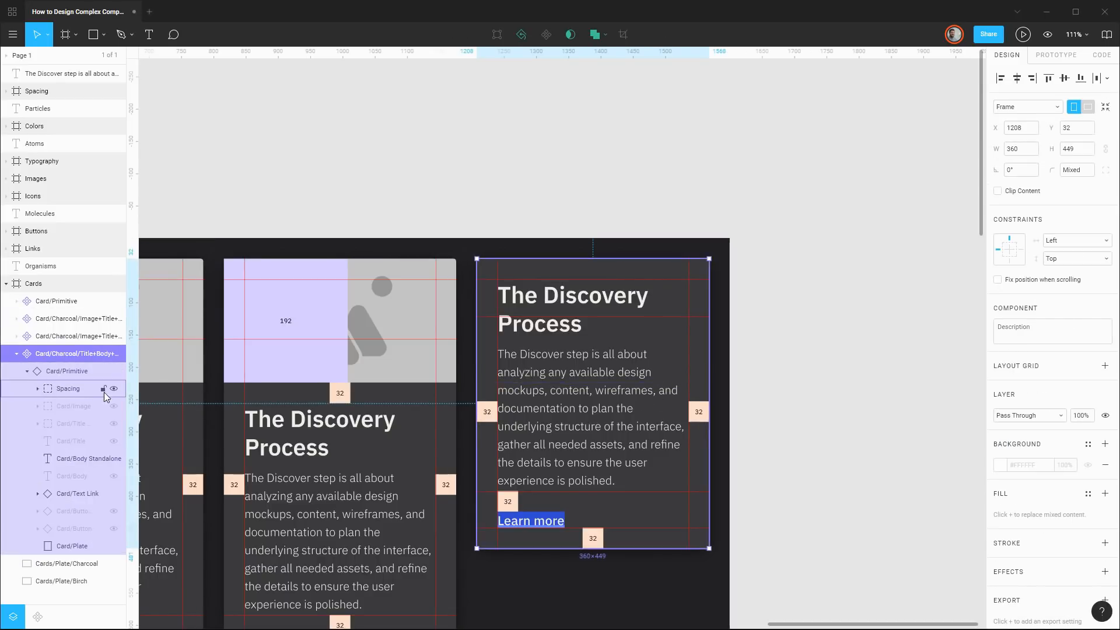
click(17, 355)
Hide the Spacing group inside the block-button card's nested Card/Primitive
click(16, 336)
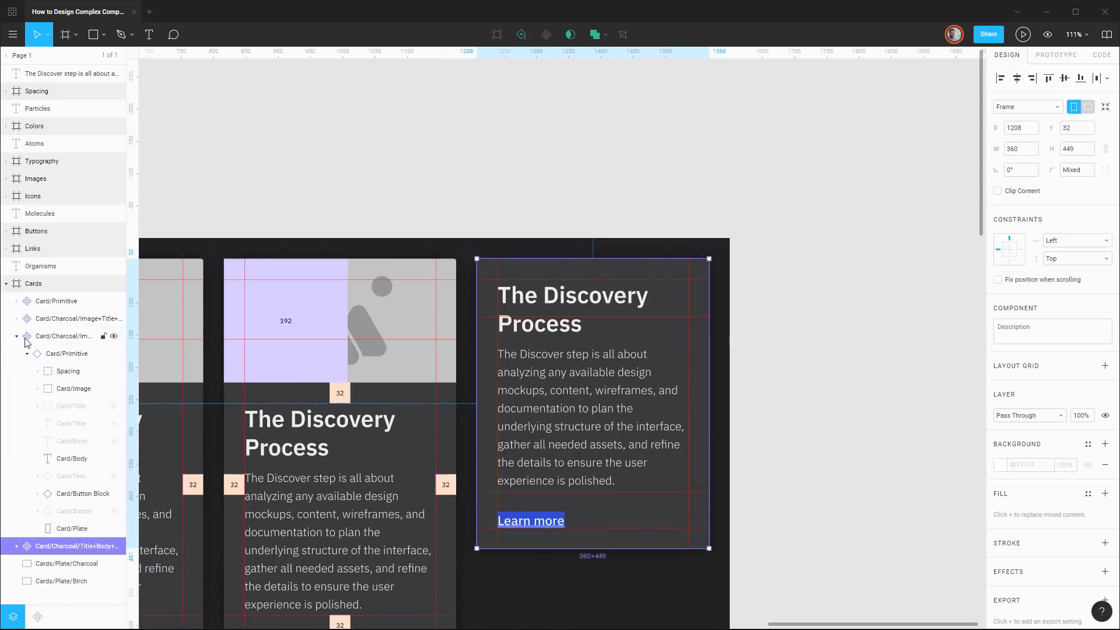
click(114, 372)
click(292, 223)
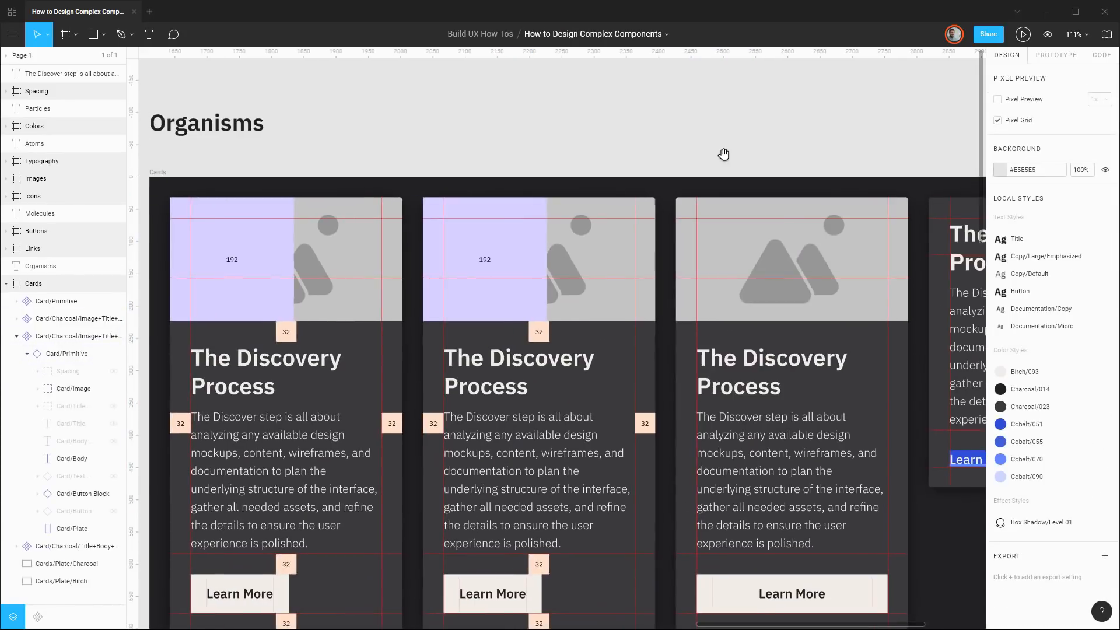
Hide the Spacing group in the second card, the image card with the standard button, and collapse both image cards' layers
click(555, 291)
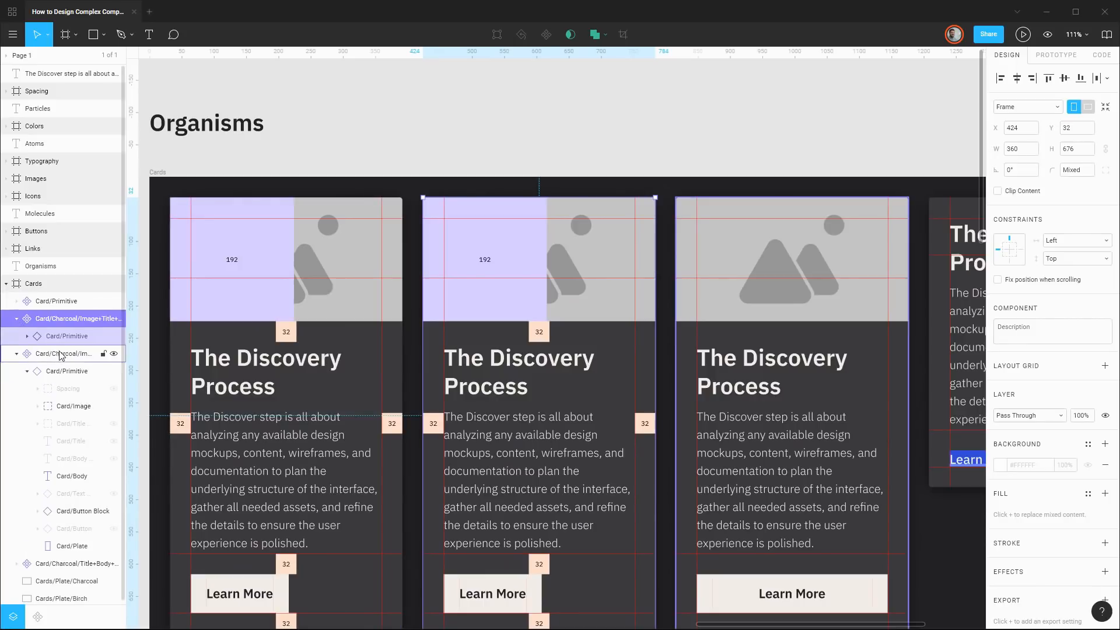
click(26, 336)
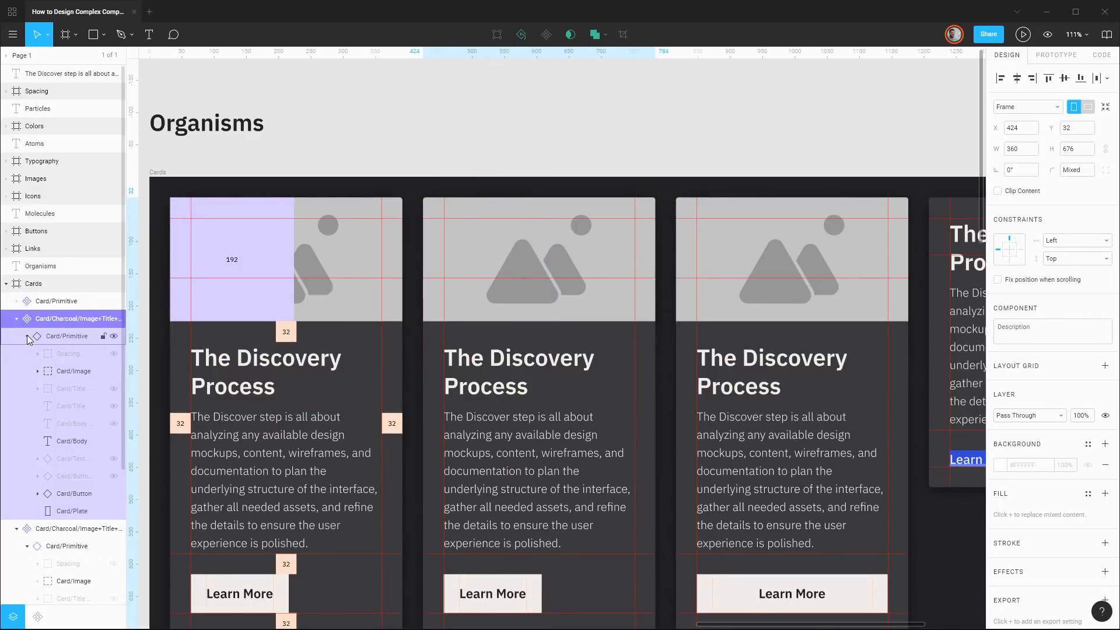
click(16, 319)
click(16, 336)
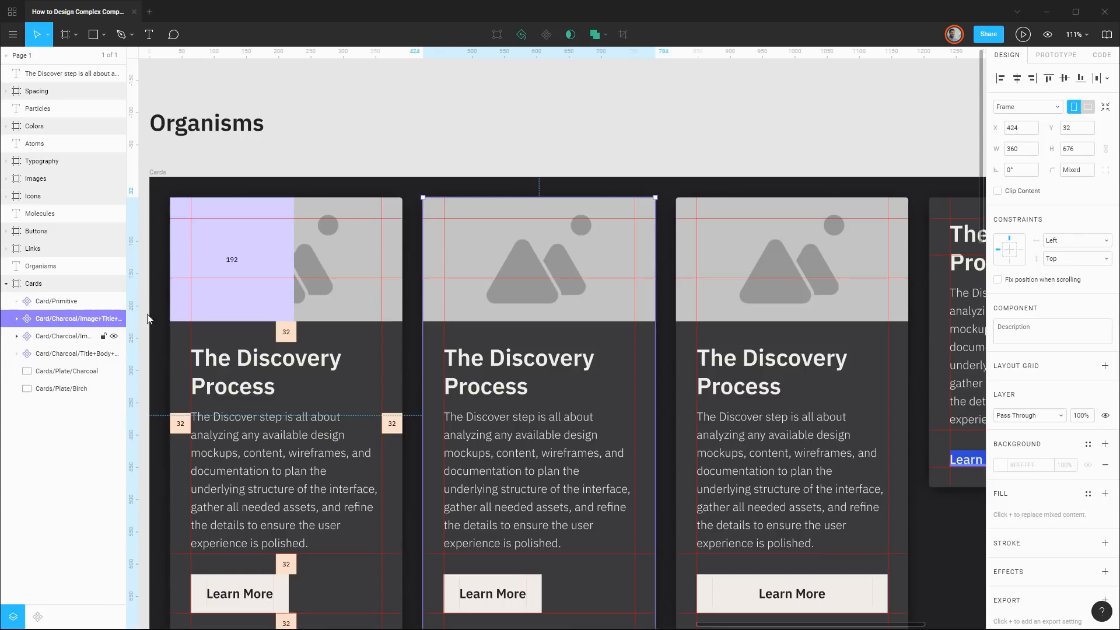
Place a new Card/Primitive instance below the master at X 32, Y 740 and order its layer directly beneath the text-link card
click(692, 150)
scroll(767, 207, down, 3)
scroll(735, 163, right, 4)
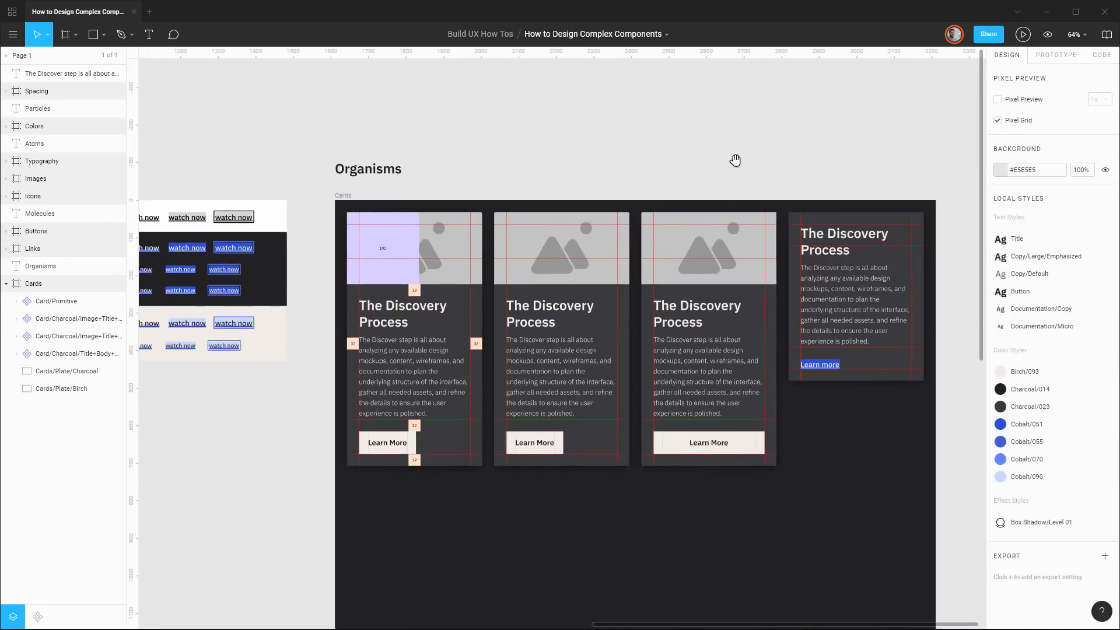
scroll(671, 175, down, 1)
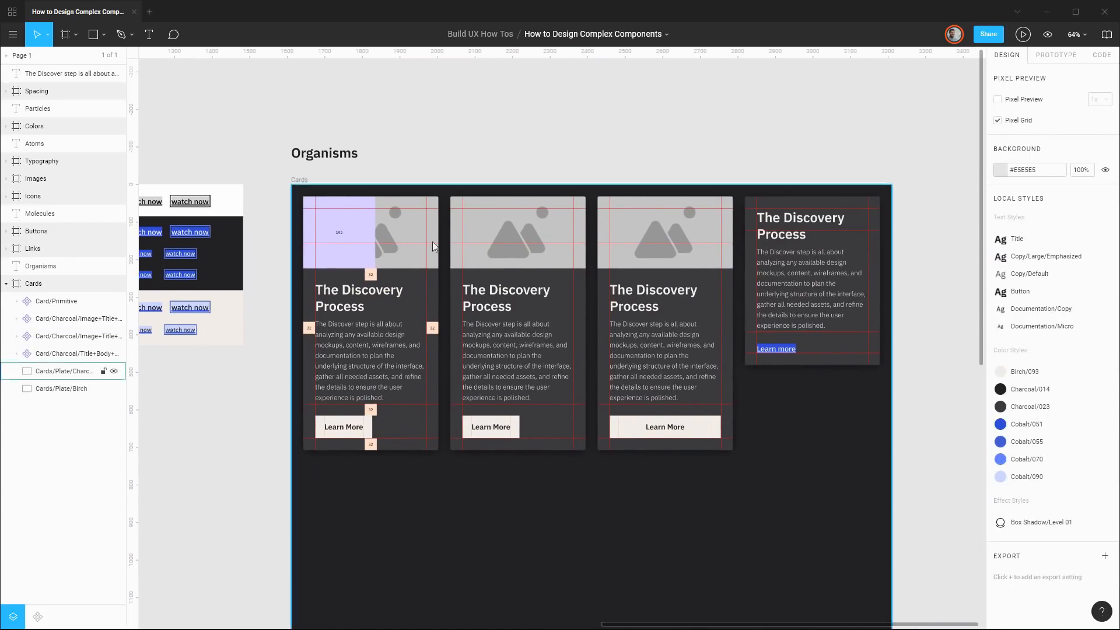
click(397, 244)
drag(395, 248, 392, 503)
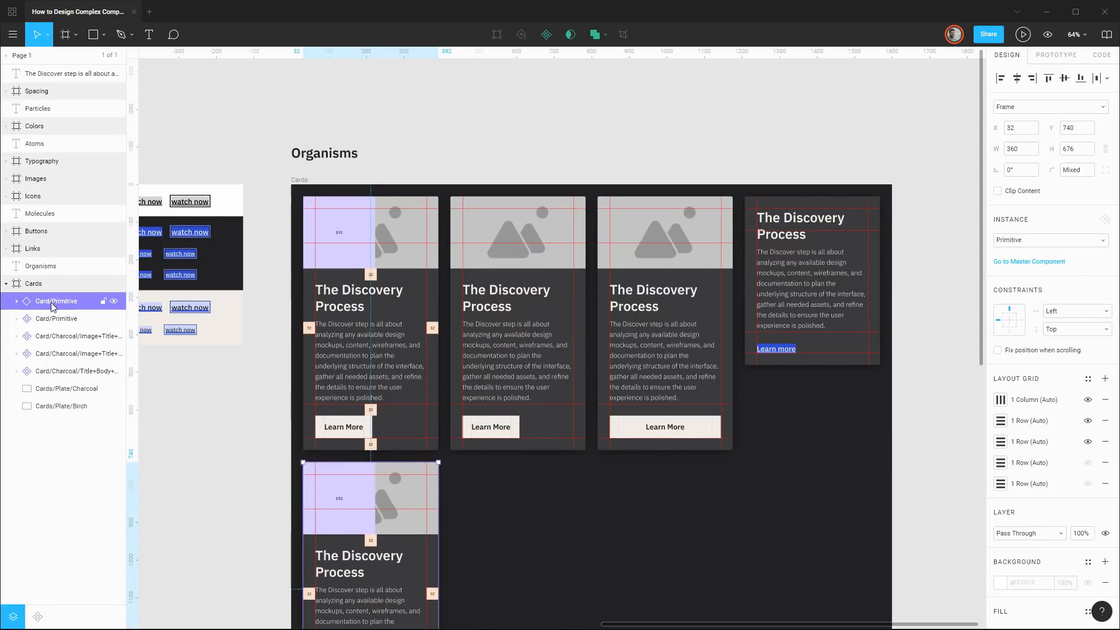
drag(55, 301, 59, 374)
Hide Card/Body and show Card/Title in the new Card/Primitive instance
scroll(382, 392, down, 4)
scroll(382, 393, up, 6)
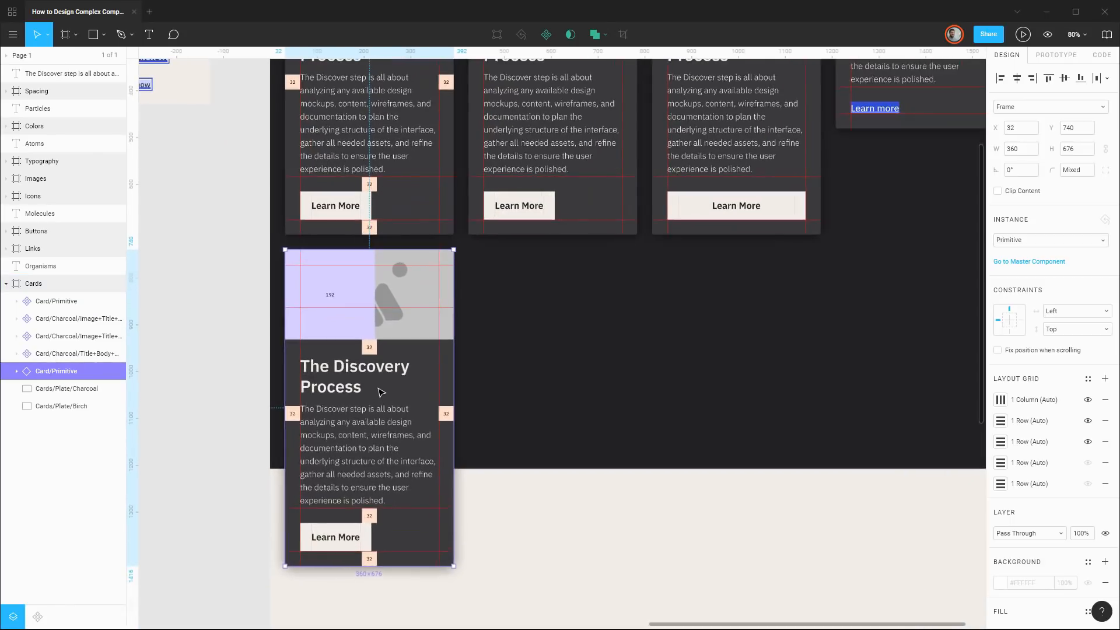
scroll(457, 359, down, 1)
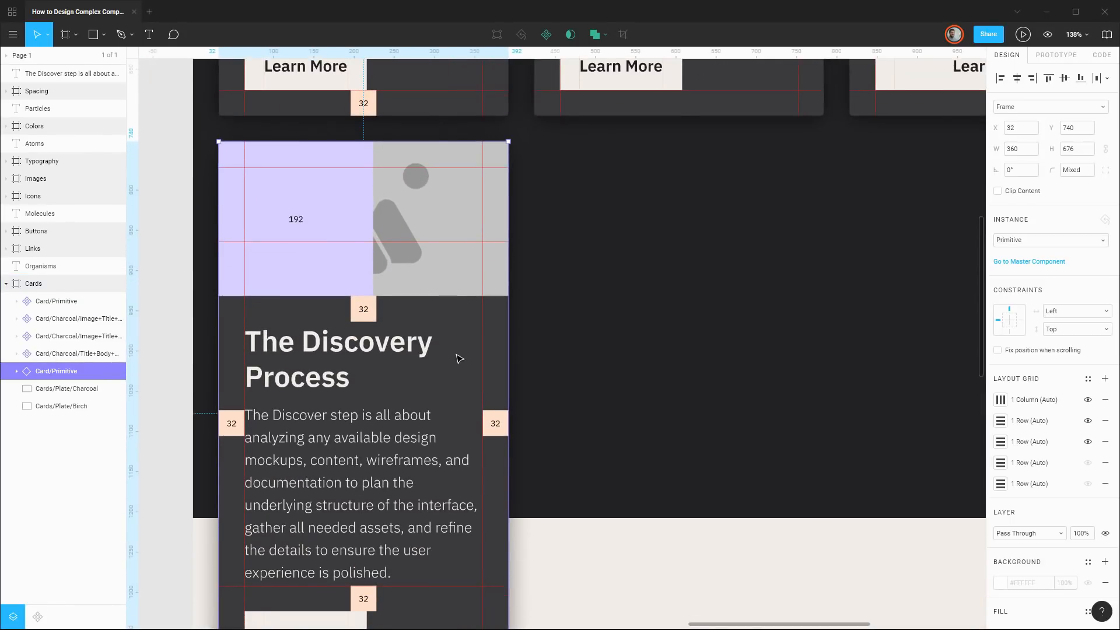
click(17, 371)
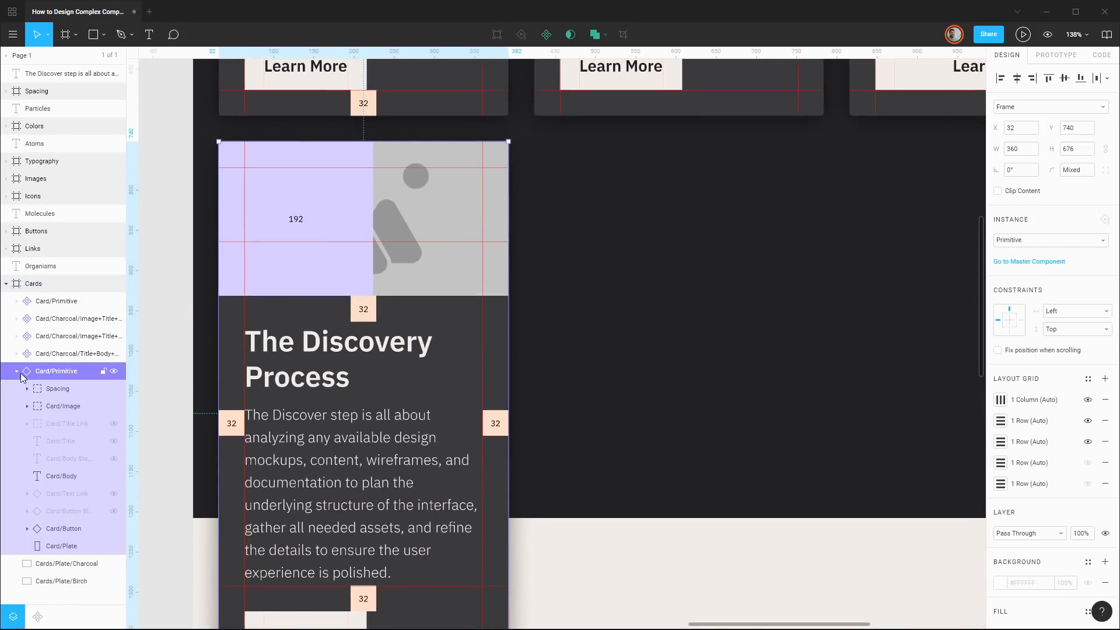
click(115, 476)
click(114, 442)
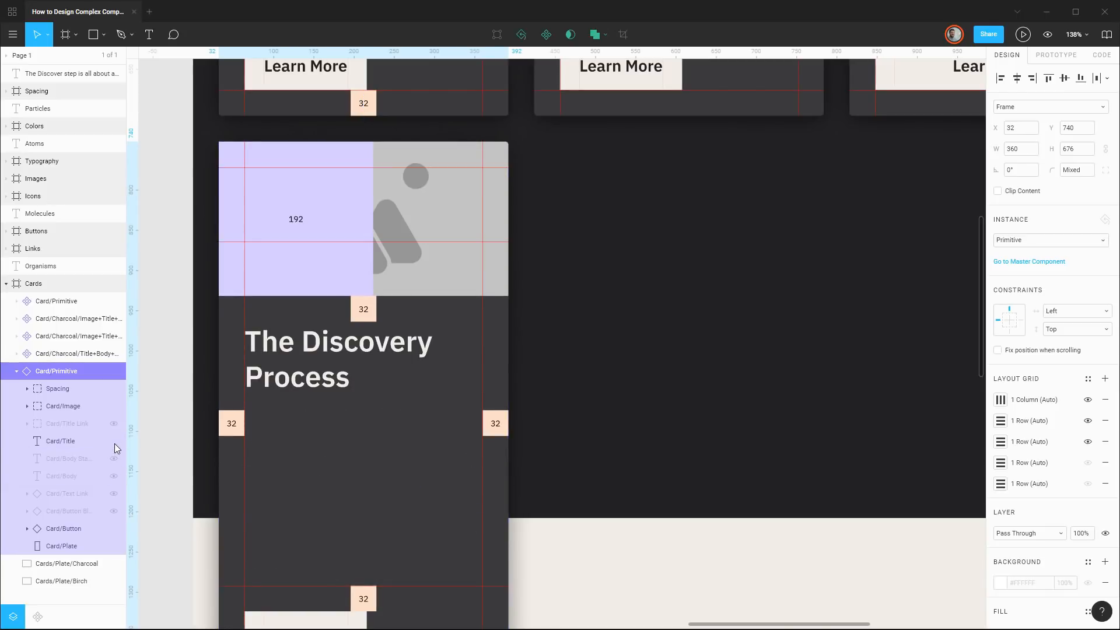
Reduce the new title-only card instance's height to 446
scroll(355, 435, down, 2)
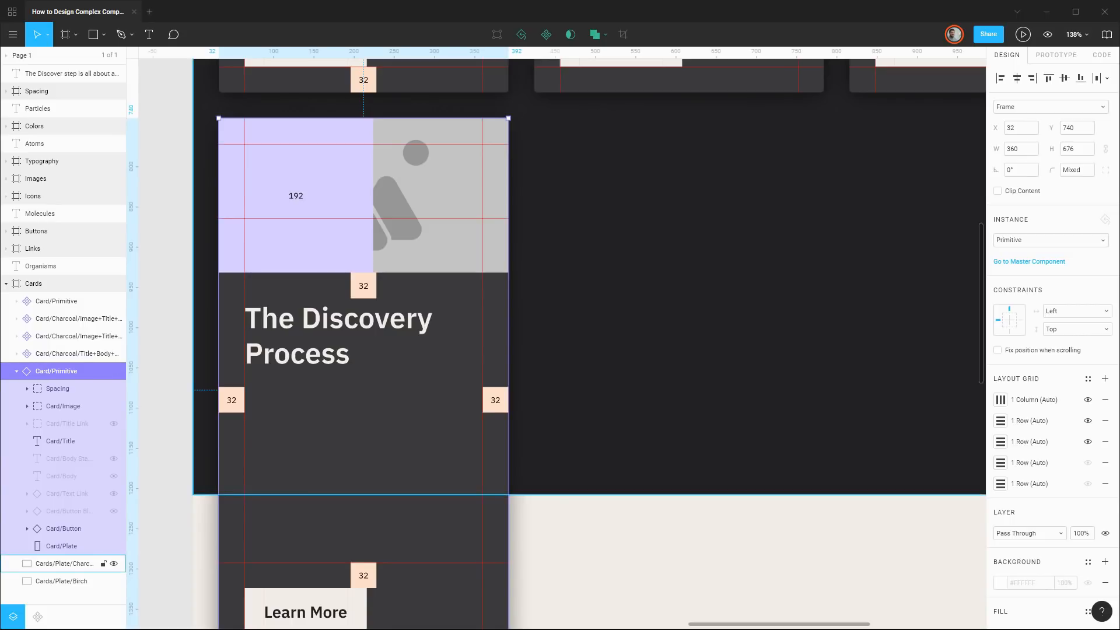
click(1089, 150)
key(shift+Down)
key(shift+Down)
key(shift+Down)
key(shift+Down)
key(shift+Down)
key(shift+Down)
key(shift+Down)
key(shift+Down)
key(shift+Down)
key(shift+Down)
key(shift+Down)
key(shift+Down)
key(shift+Down)
key(shift+Down)
key(shift+Down)
key(shift+Down)
key(shift+Down)
key(shift+Down)
key(shift+Down)
key(shift+Down)
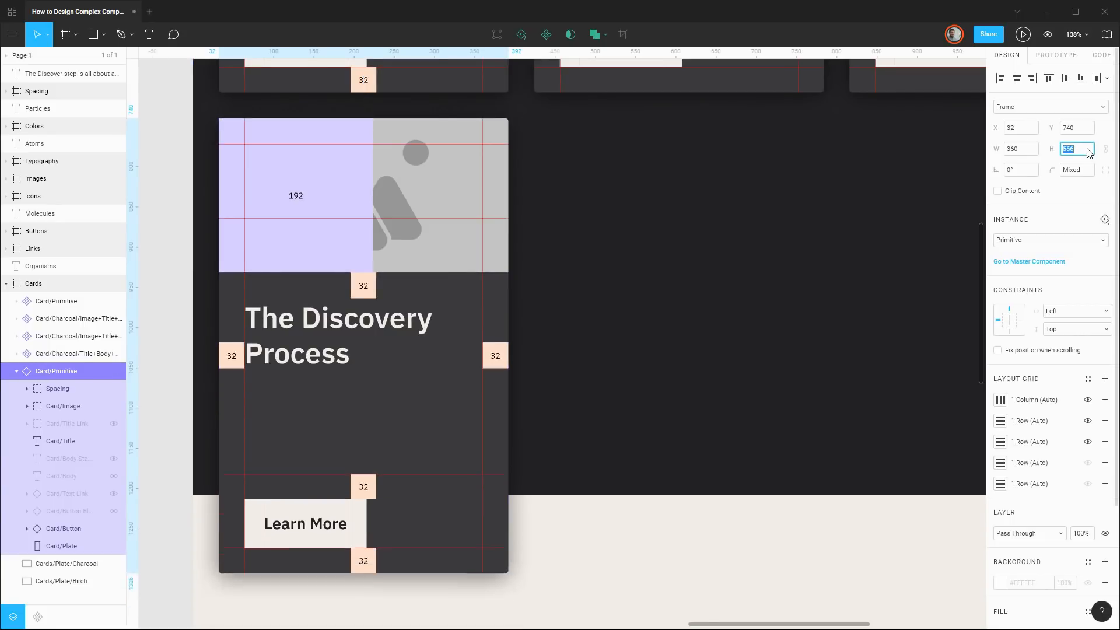
click(312, 328)
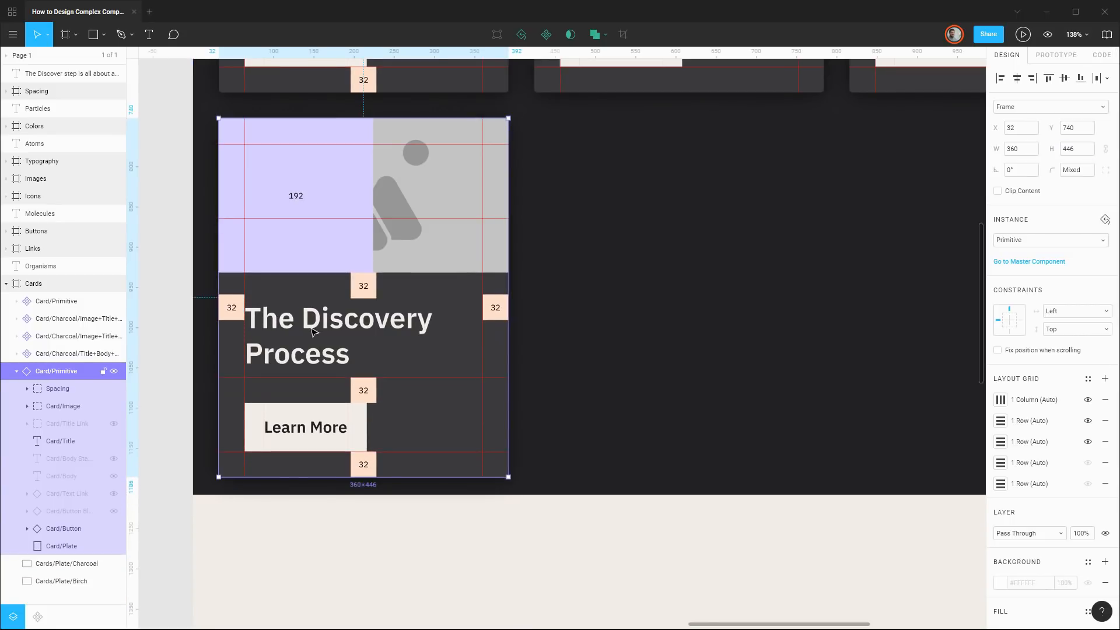
Draw a guide rectangle of about 296 × 93 over Card/Title in the new instance
click(57, 442)
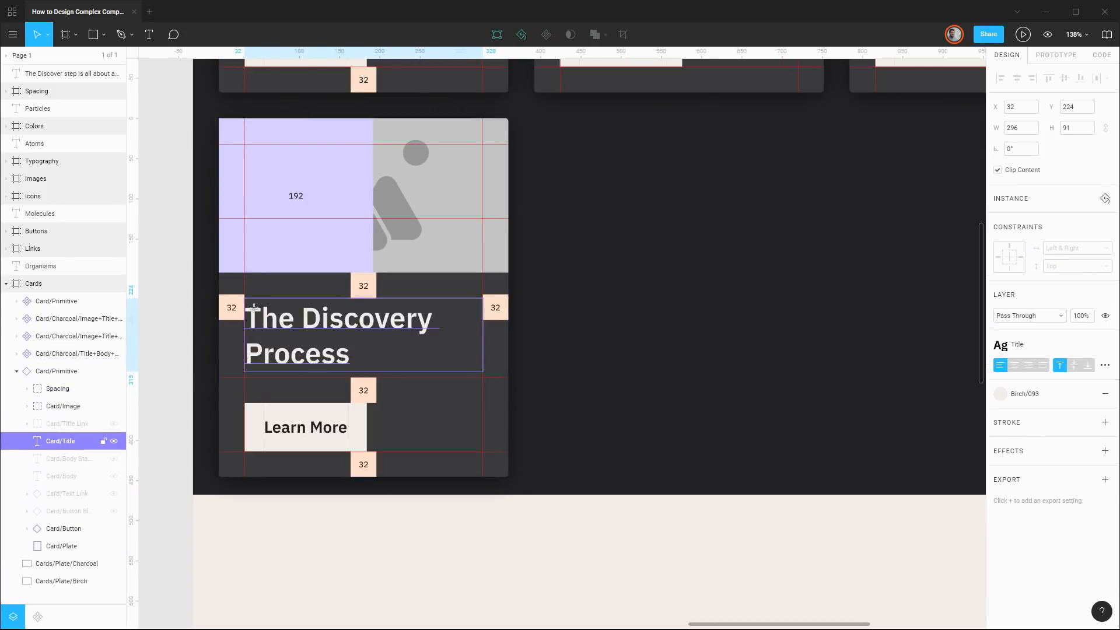
key(r)
mouse_move(245, 297)
mouse_down()
mouse_move(318, 332)
mouse_move(483, 372)
mouse_up()
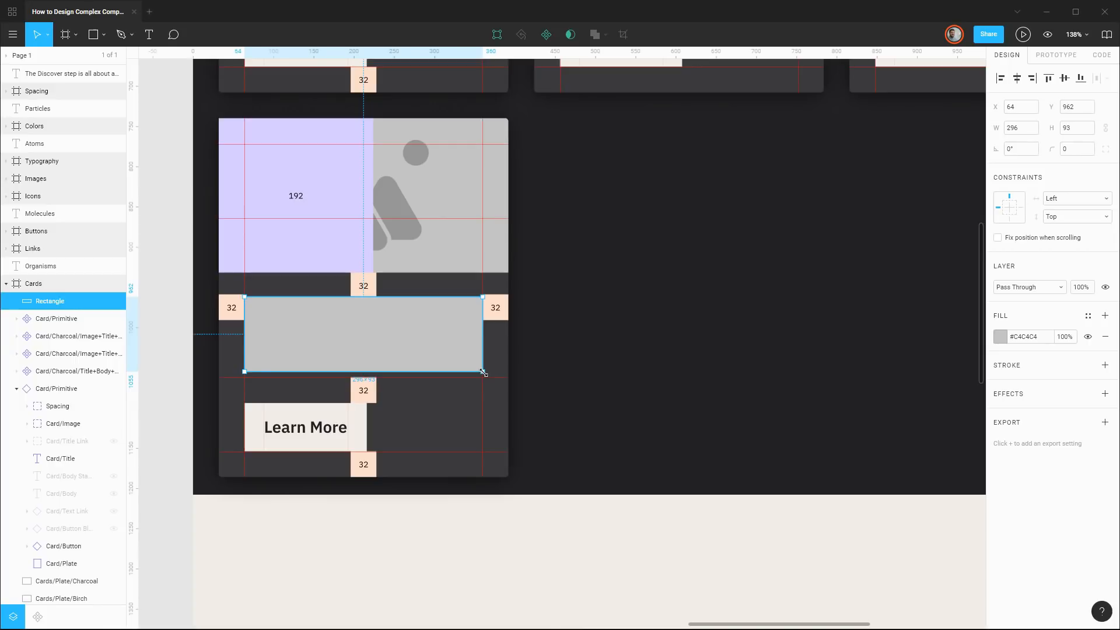
Set the title-only card instance's height to 439 to fit the guide rectangle, and delete the rectangle
click(59, 389)
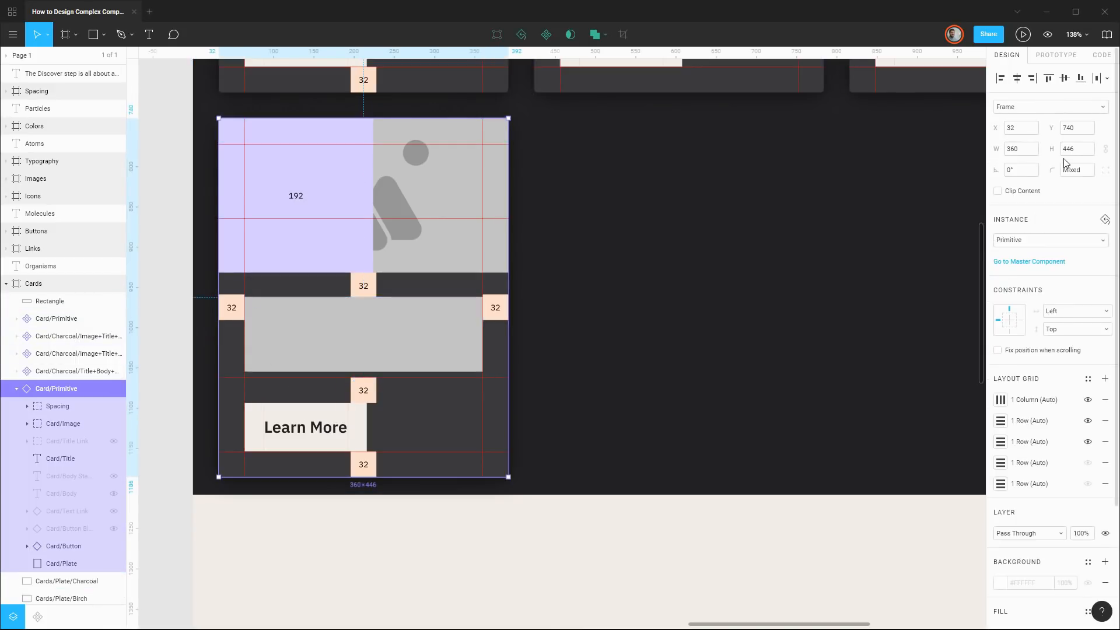
click(1089, 149)
key(Down)
key(Down)
key(Down)
key(Down)
key(Down)
key(Down)
key(Down)
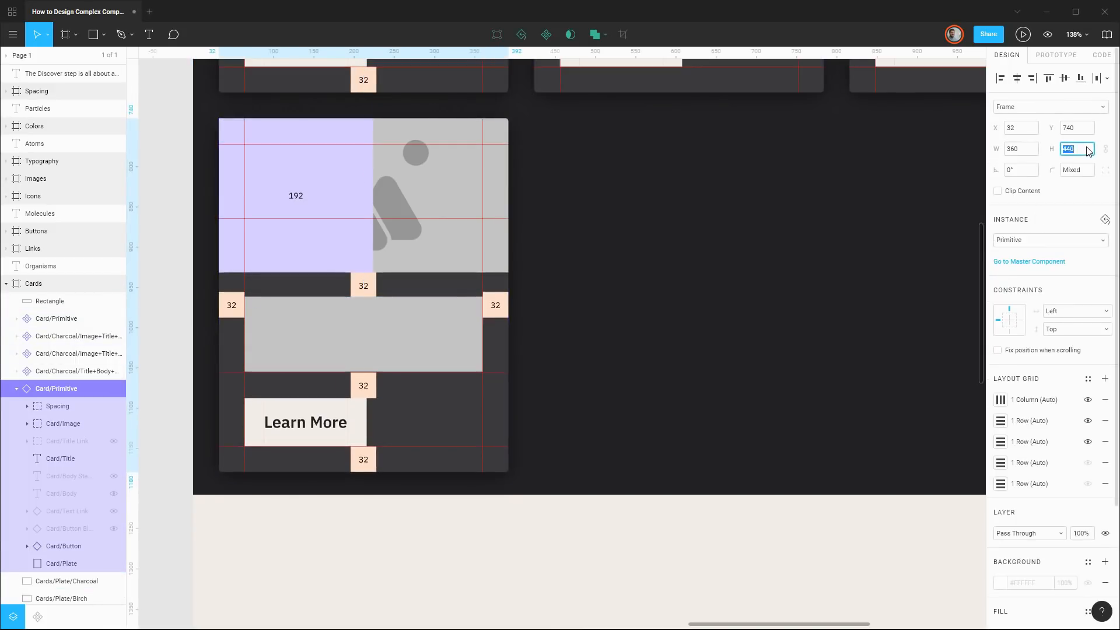
scroll(432, 353, up, 5)
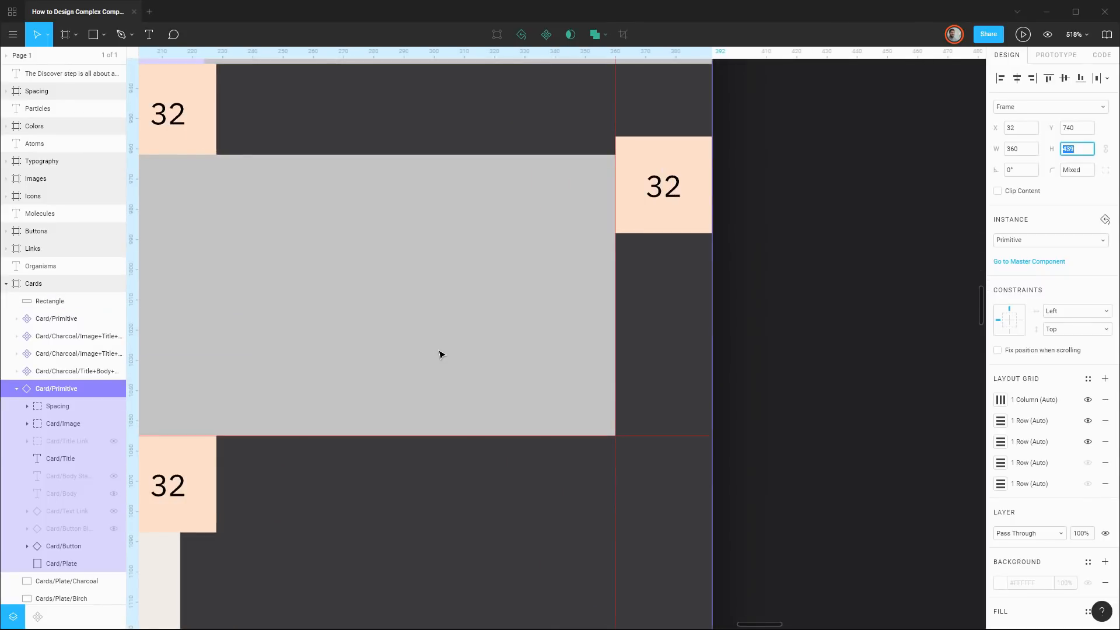
scroll(441, 350, down, 5)
click(424, 354)
key(Delete)
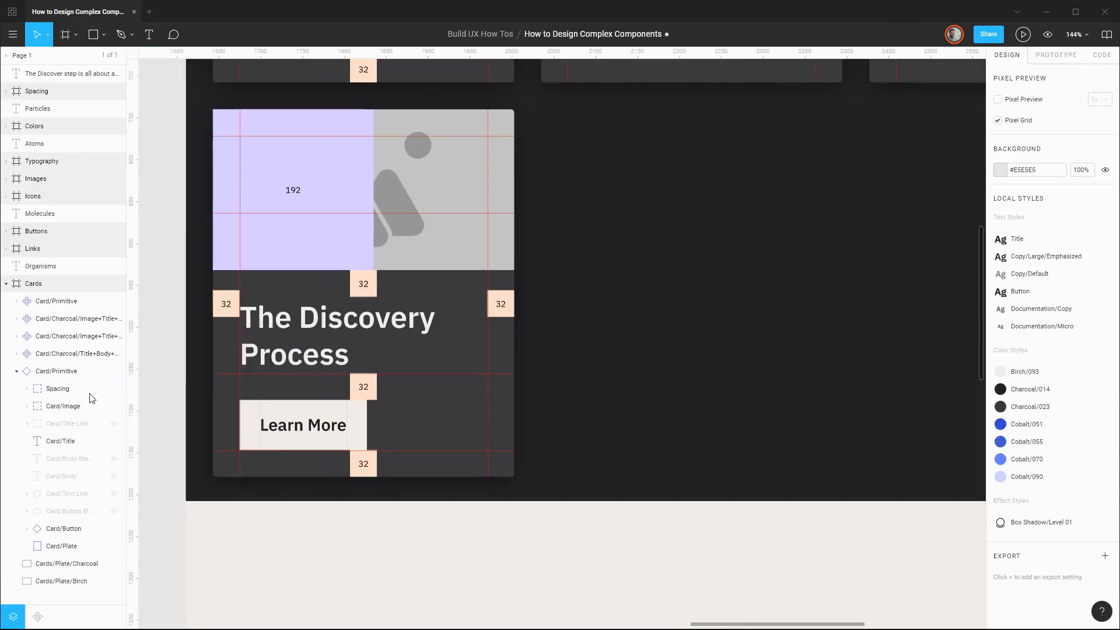
Hide the Spacing group in the title-only Card/Primitive instance
click(17, 374)
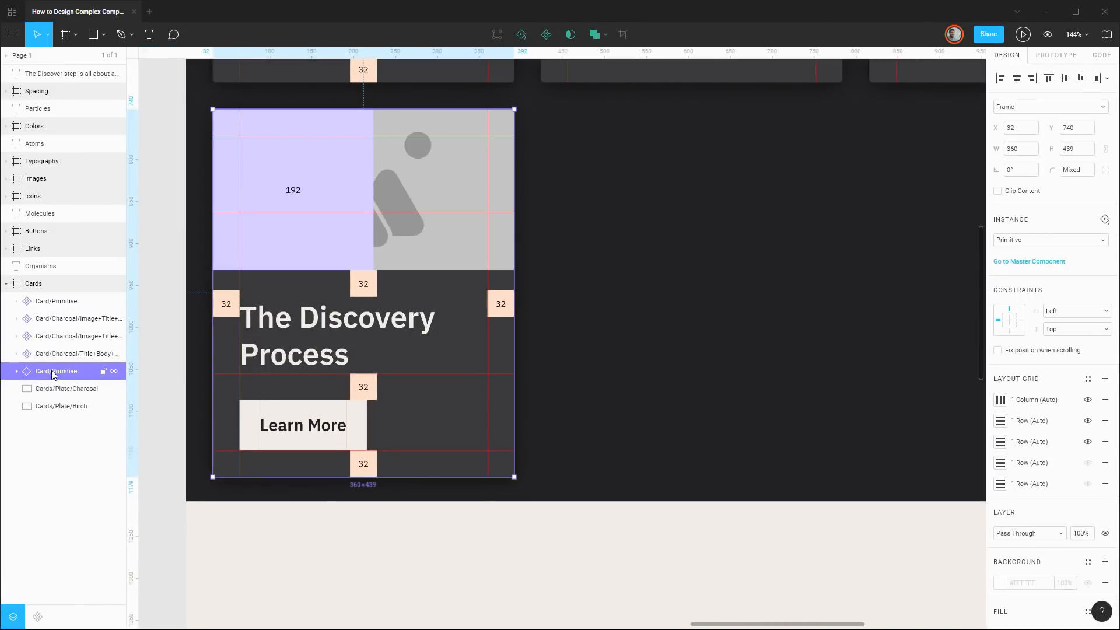
click(17, 371)
click(113, 388)
click(18, 371)
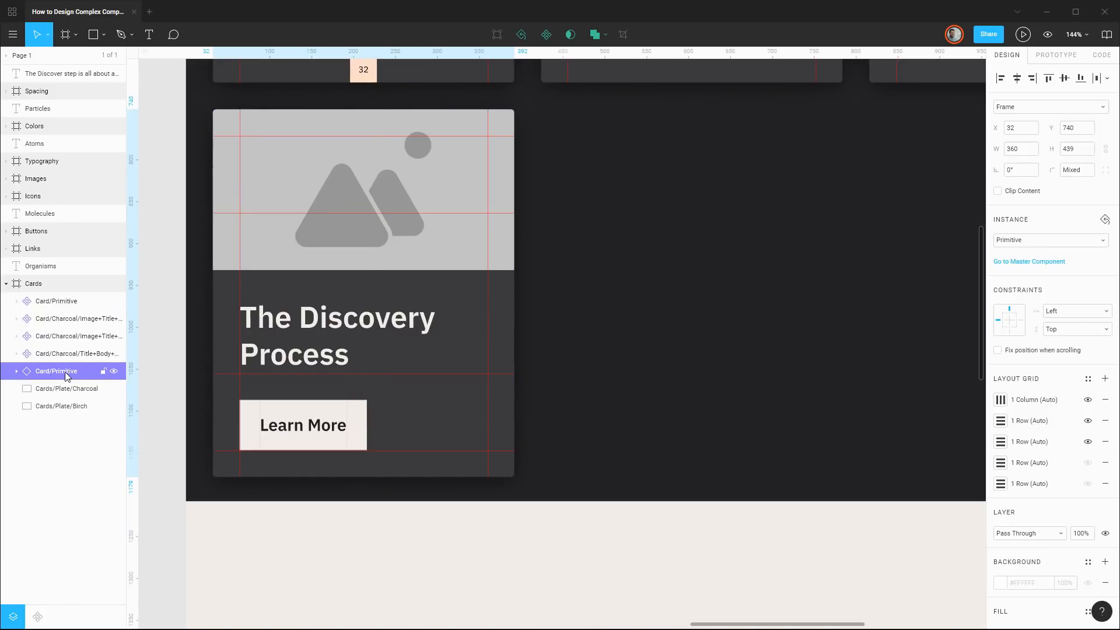
Turn the title-only instance into a component and name it Card/Charcoal/Image+Title+Button
key(ctrl+alt+k)
double_click(65, 372)
text(Charcoal/Image+Titl)
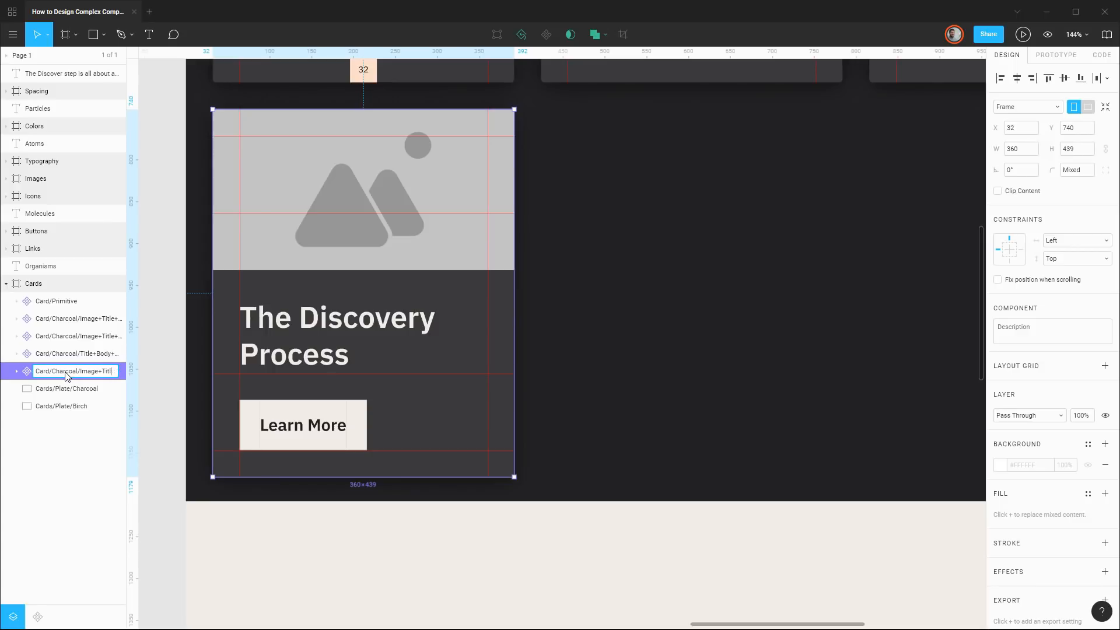
text(+Button)
key(Return)
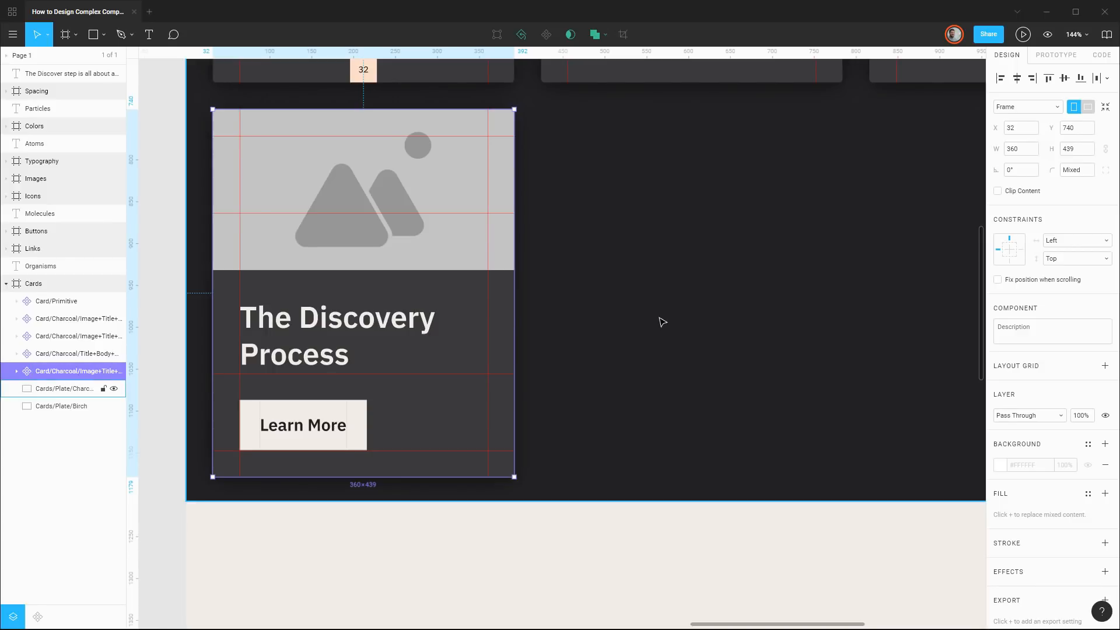
Place a new Card/Primitive instance beside the Image+Title+Button card and move its layer directly above Cards/Plate/Charcoal
click(658, 317)
scroll(611, 307, down, 5)
scroll(607, 305, up, 3)
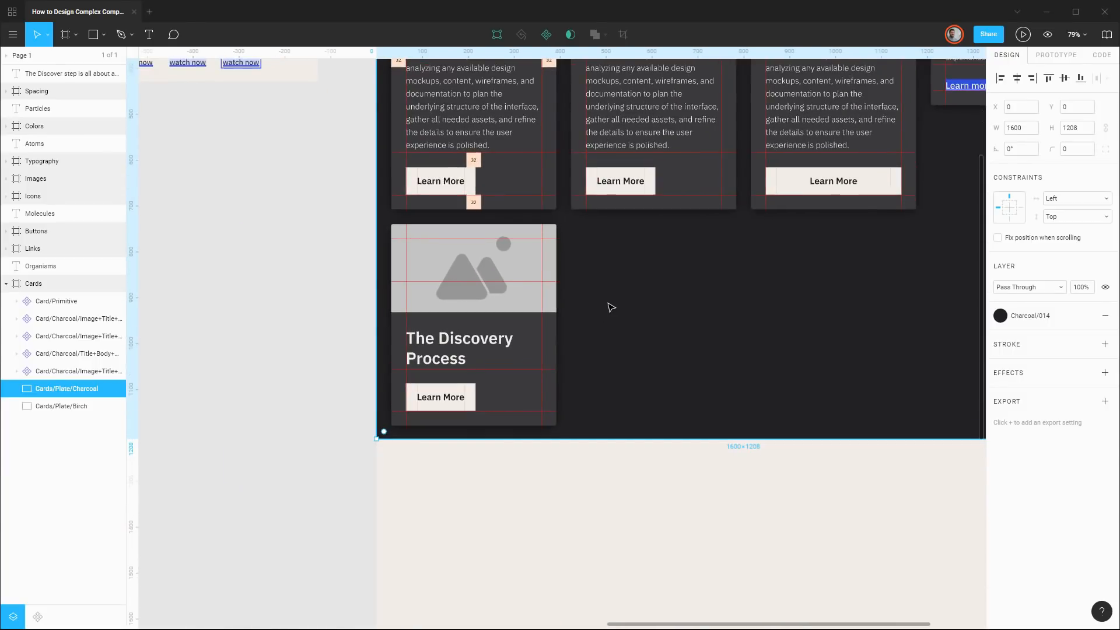
click(484, 176)
drag(481, 154, 658, 478)
scroll(796, 439, down, 2)
scroll(797, 437, up, 5)
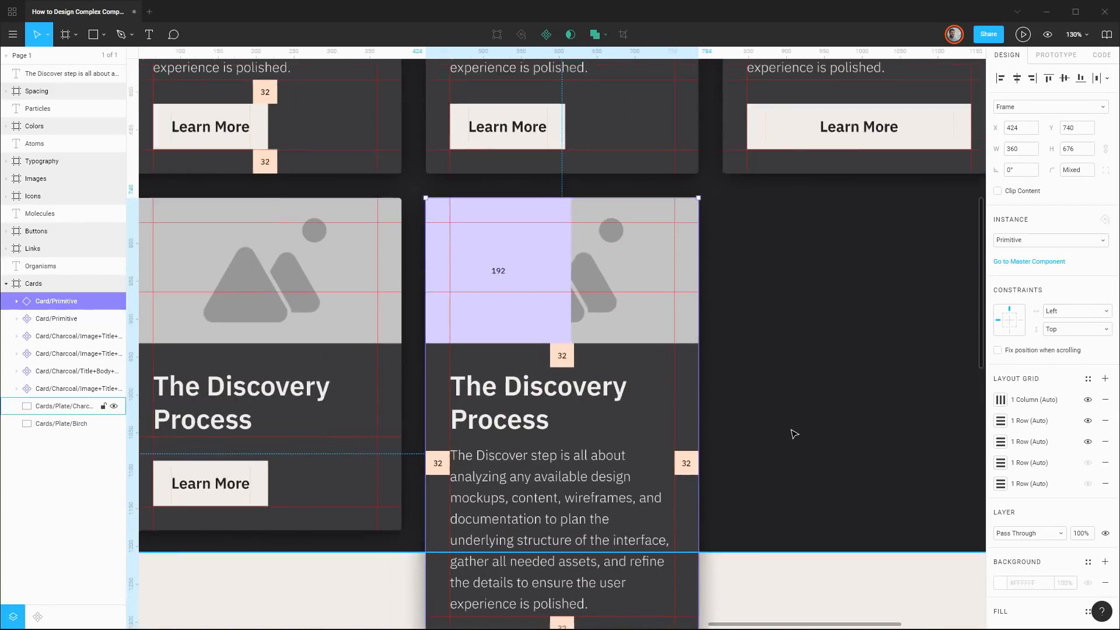
drag(70, 386, 71, 400)
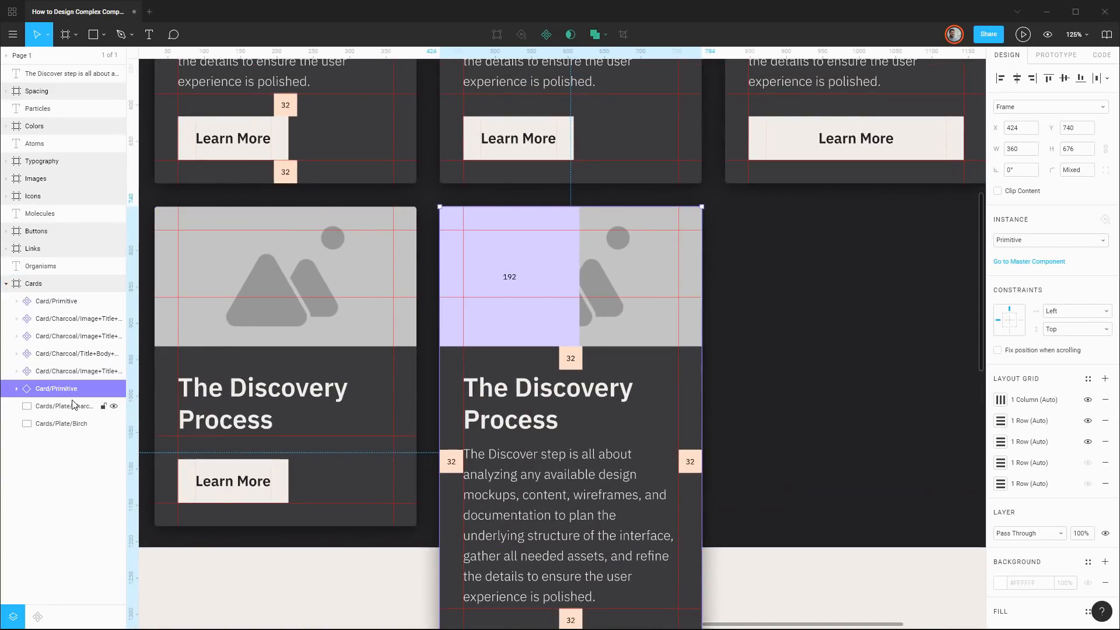
In the new Card/Primitive instance, hide Card/Button and Card/Body, show Card/Title Link, and hide the second visible row grid
click(17, 388)
scroll(663, 396, down, 1)
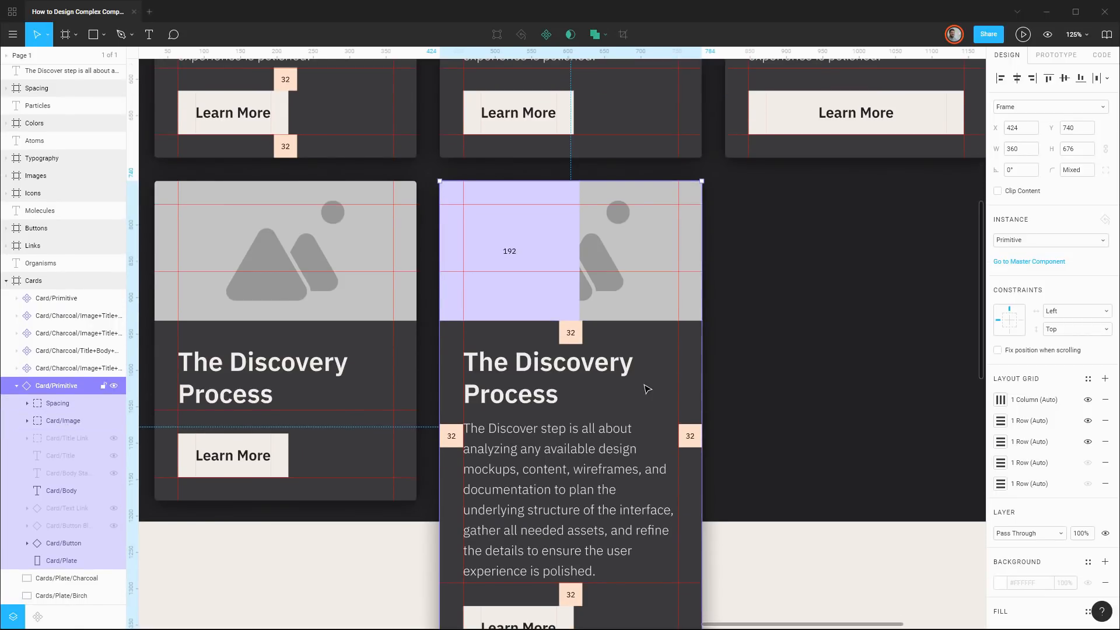
scroll(647, 390, down, 1)
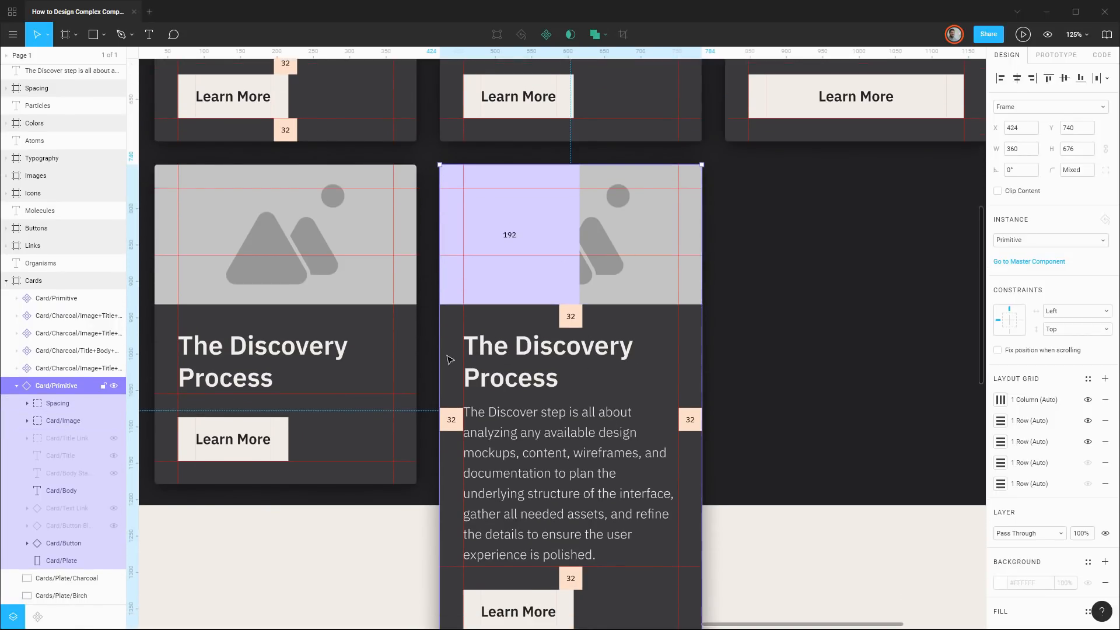
click(114, 543)
click(114, 438)
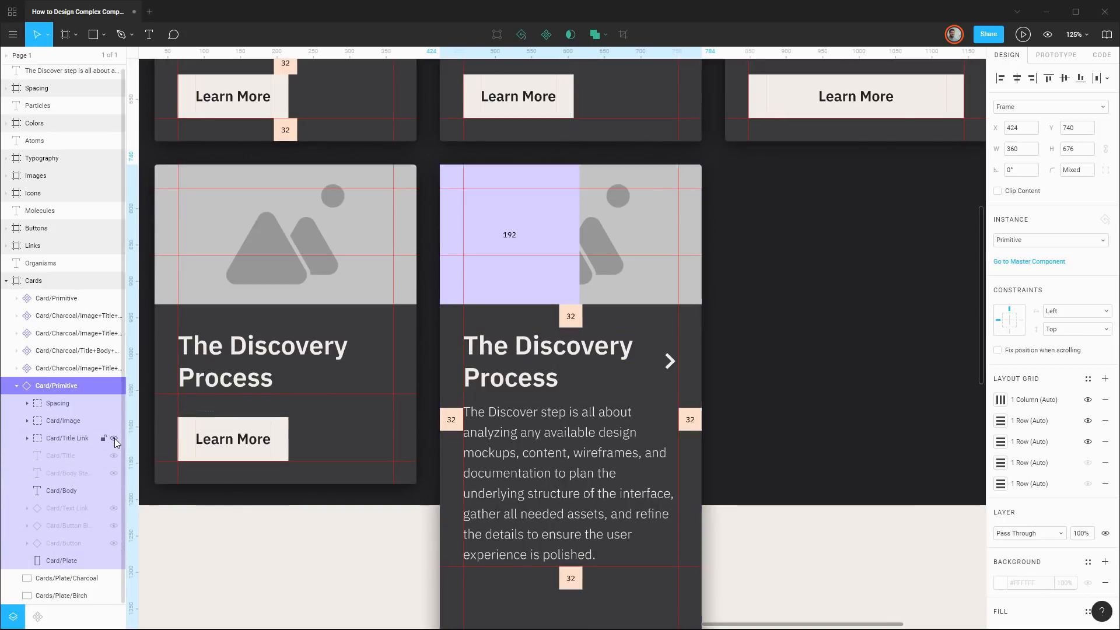
click(114, 490)
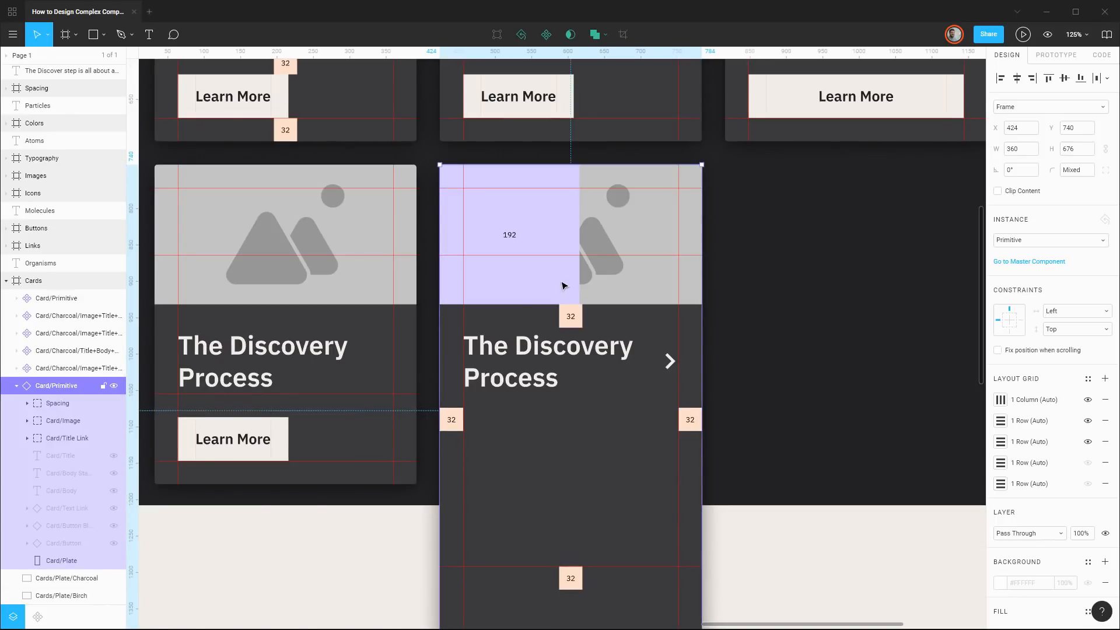
scroll(562, 285, down, 1)
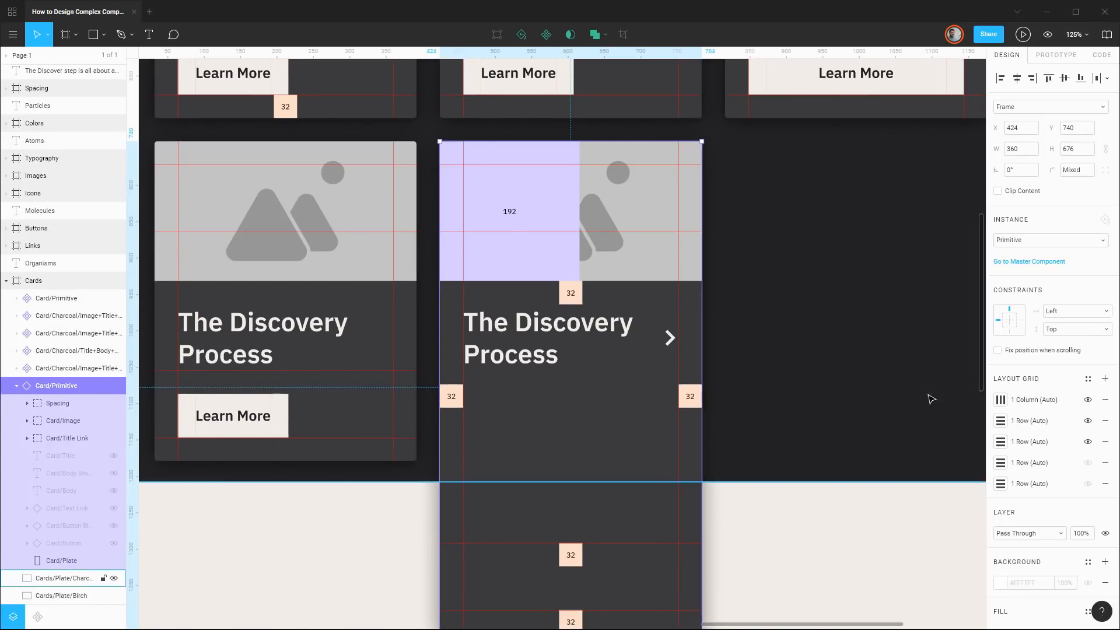
click(1088, 443)
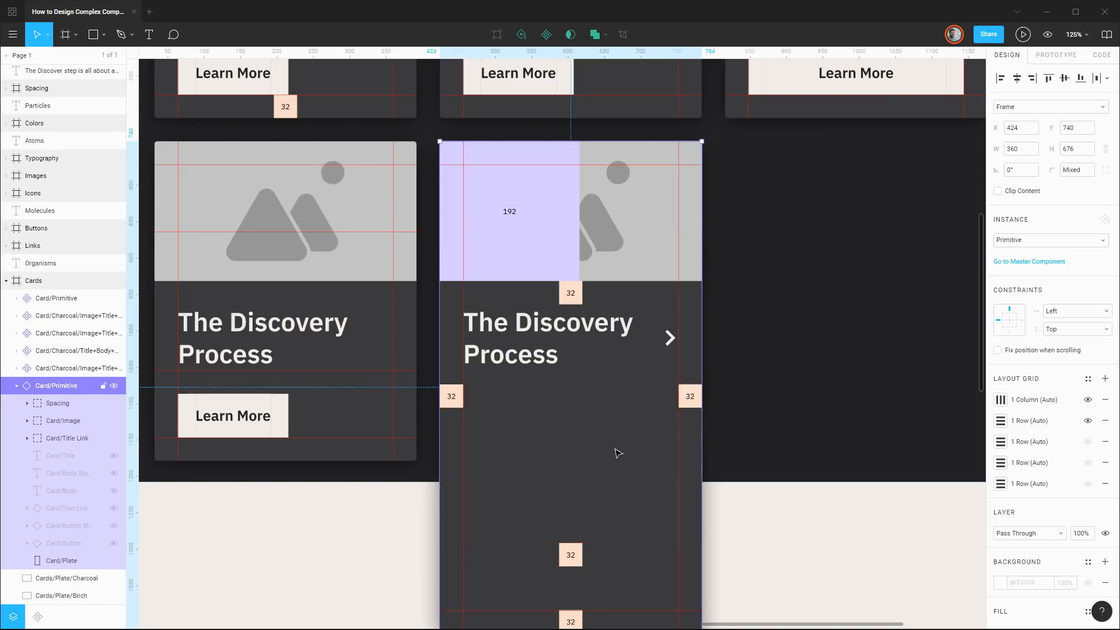
Hide the Spacer/Double above the button area in the new instance's Spacing group
click(27, 403)
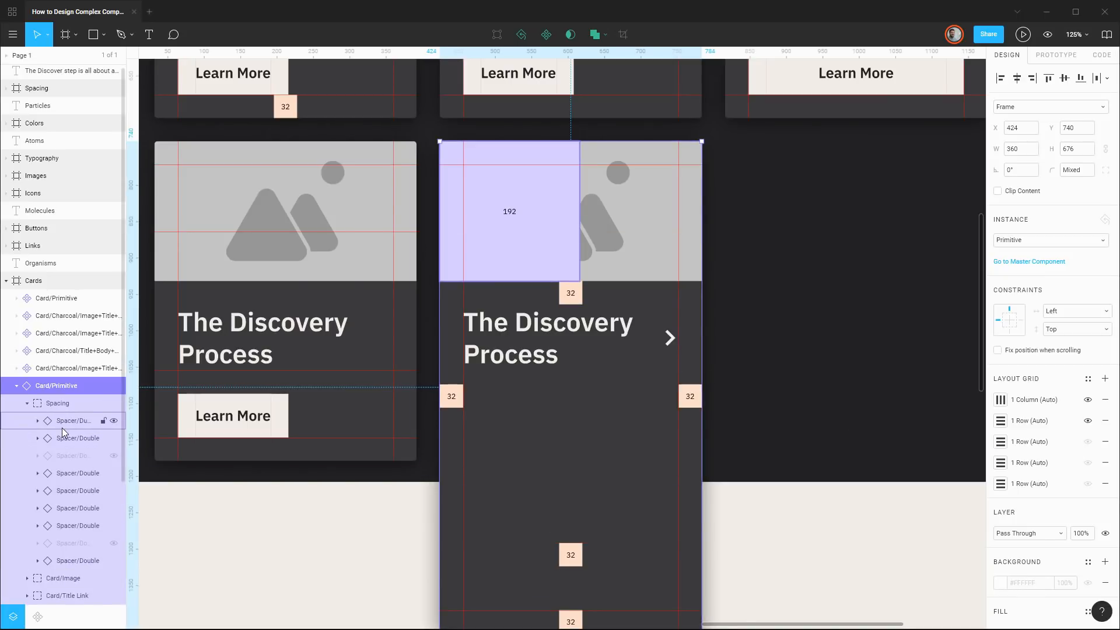
click(61, 510)
scroll(636, 473, down, 2)
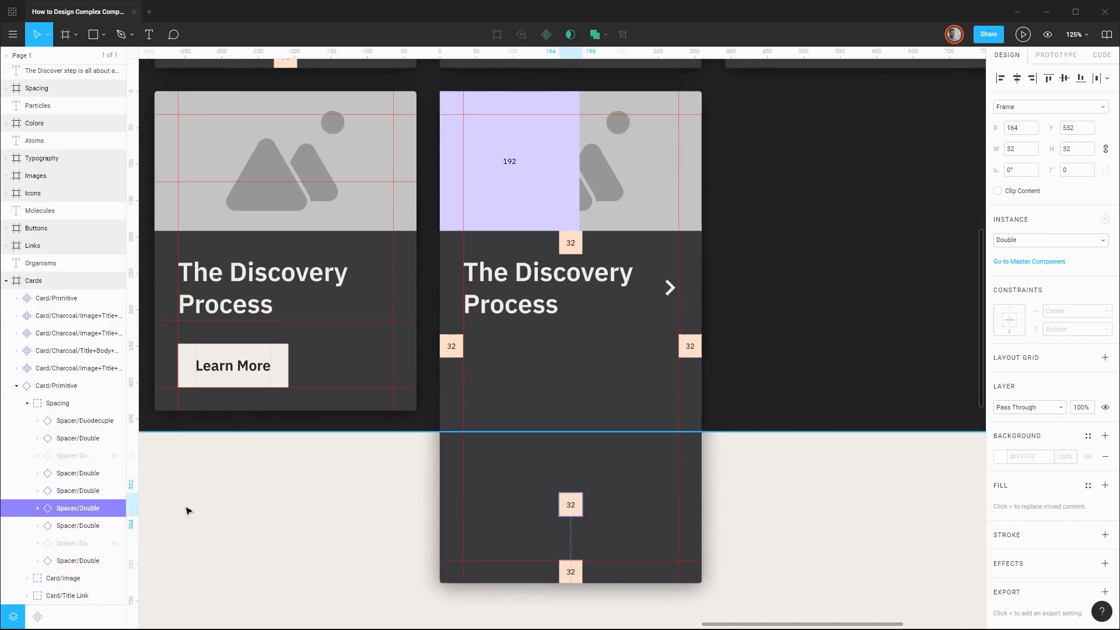
click(114, 508)
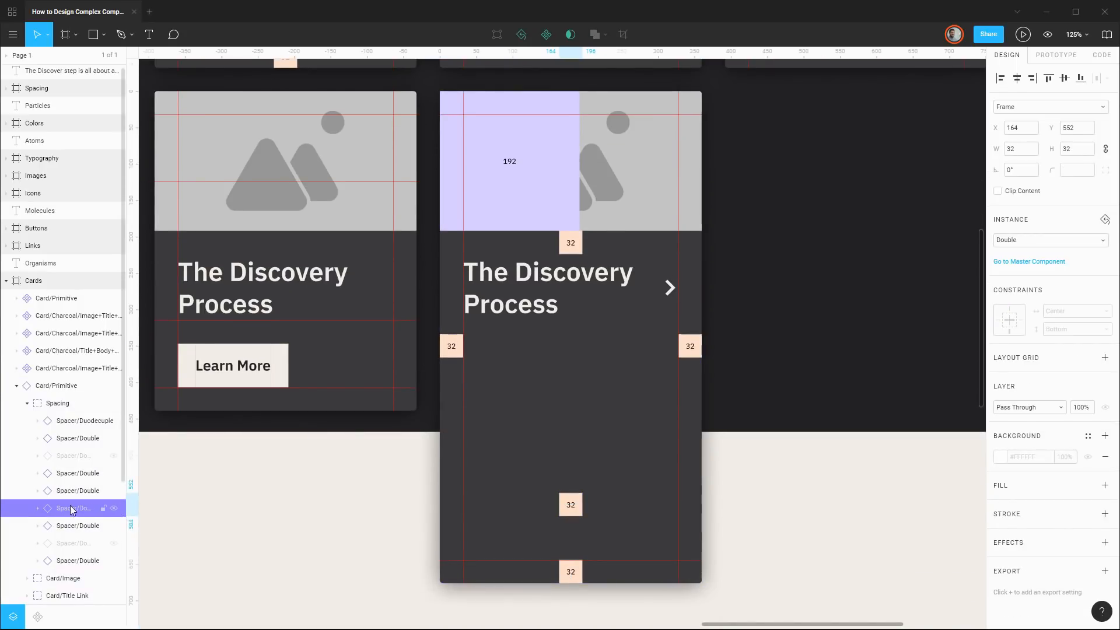
click(114, 526)
click(115, 527)
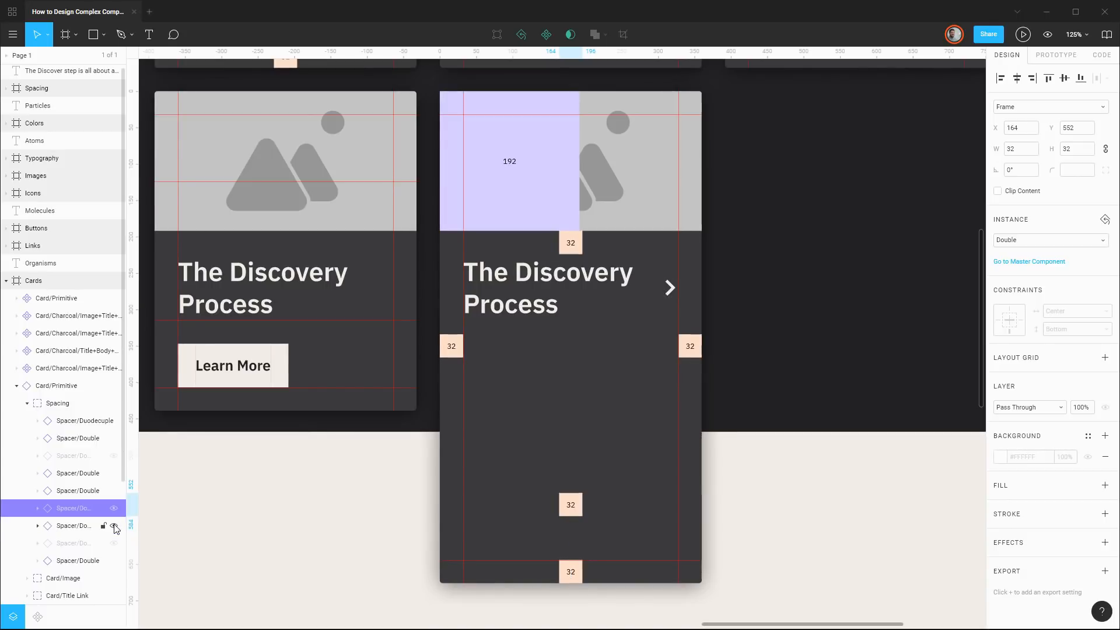
click(114, 527)
click(115, 527)
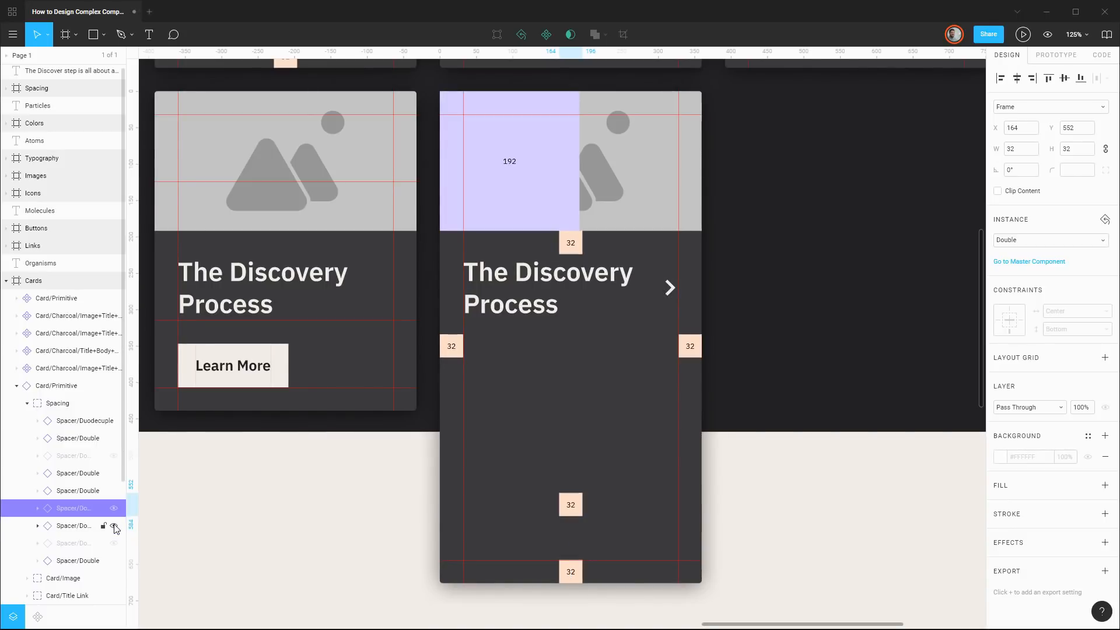
Delete the duplicate Spacer/Double above the button from the Spacing group of the master Card/Primitive
click(17, 298)
click(27, 316)
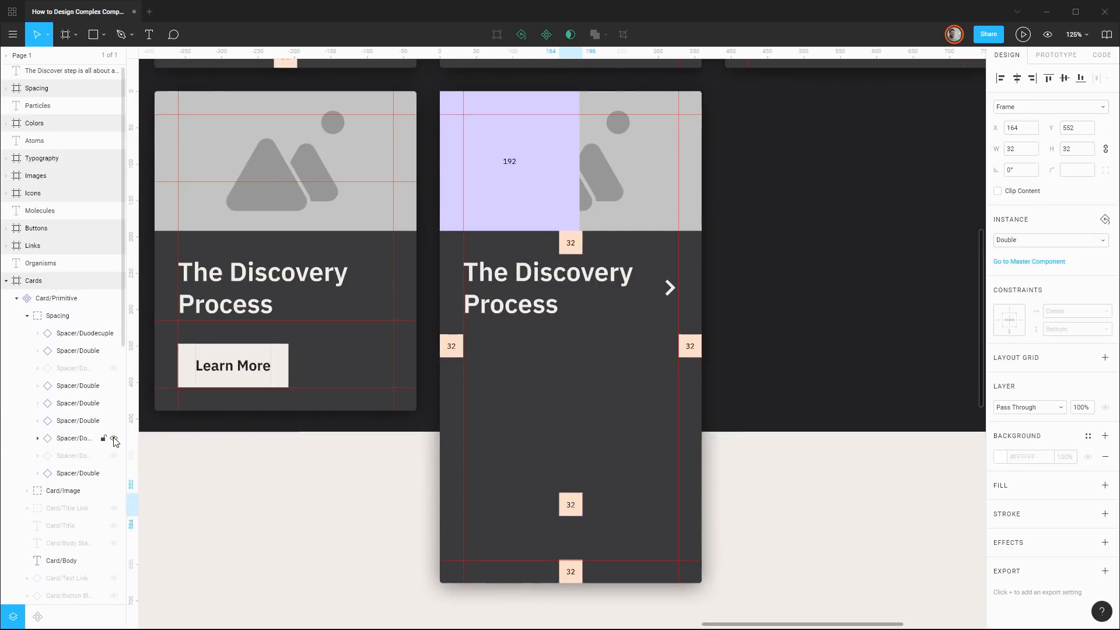
click(67, 440)
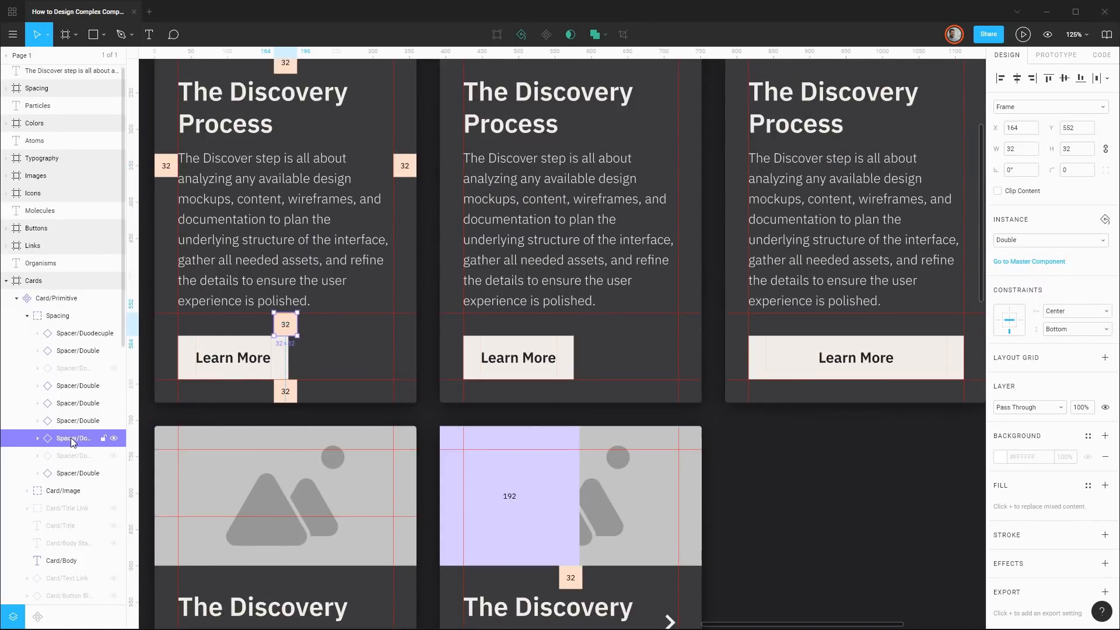
key(Delete)
click(76, 426)
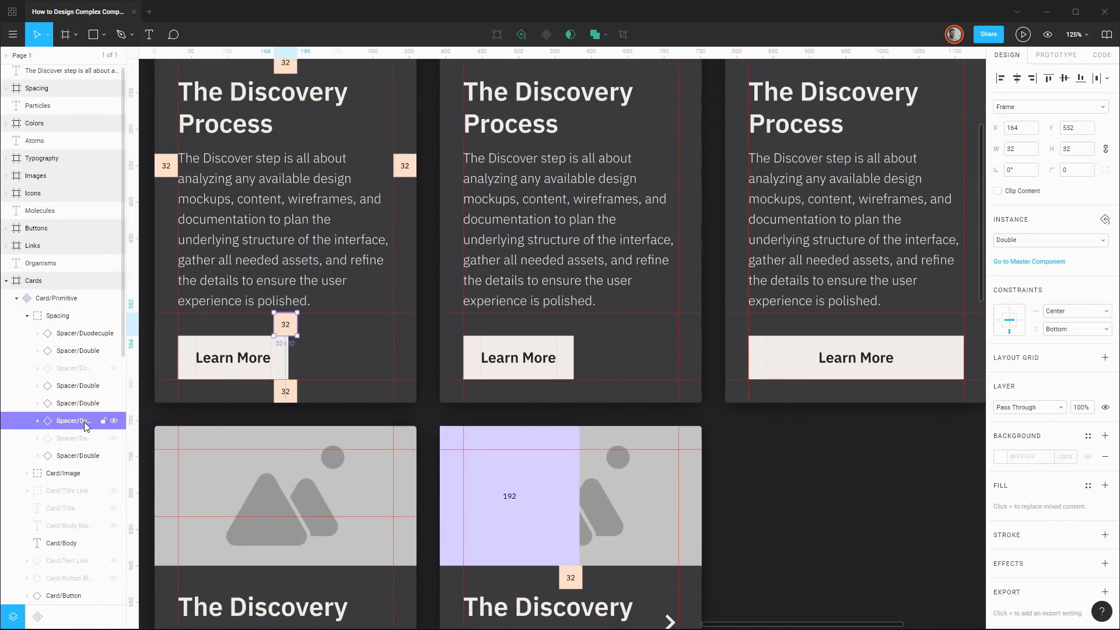
click(13, 299)
click(16, 299)
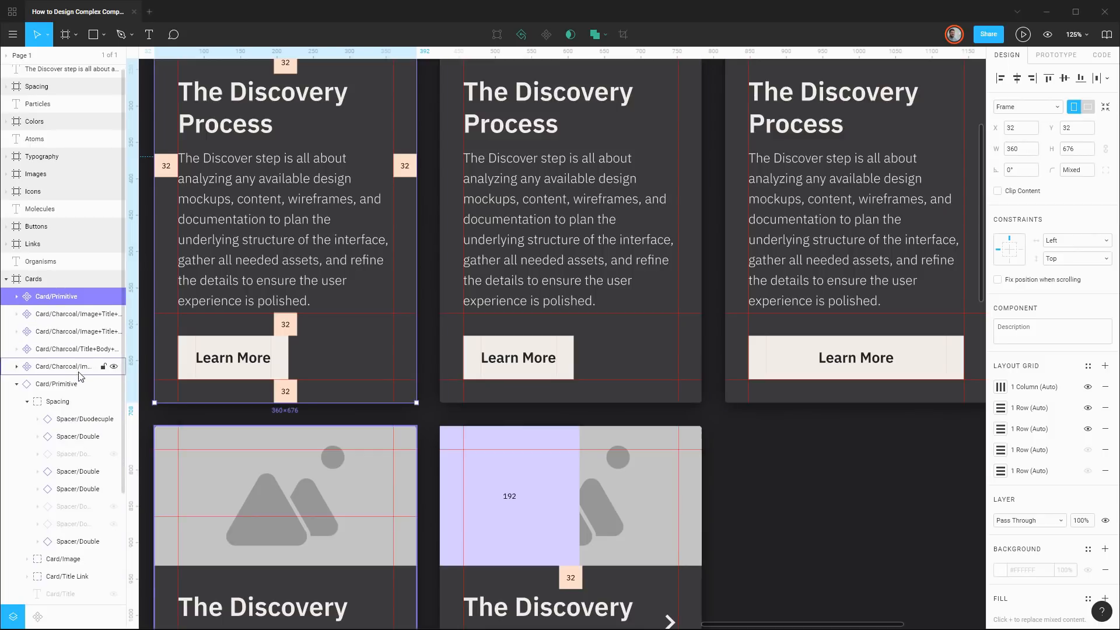
Toggle the spacer above the button area on and off in the new instance to check its visibility
scroll(80, 376, down, 3)
scroll(543, 444, down, 5)
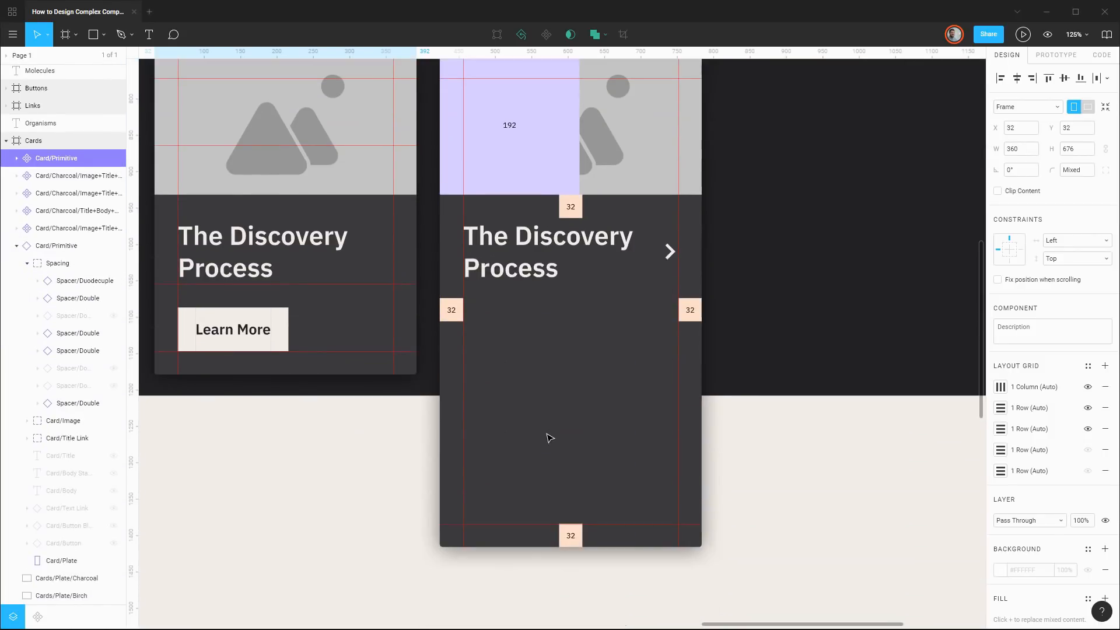
click(52, 247)
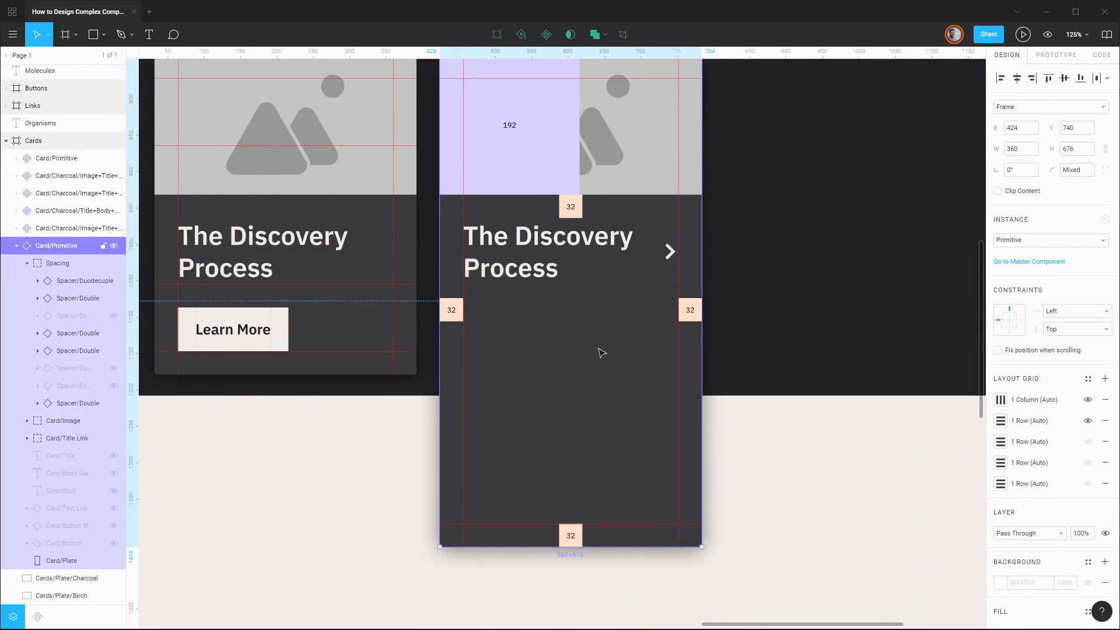
click(82, 370)
click(114, 368)
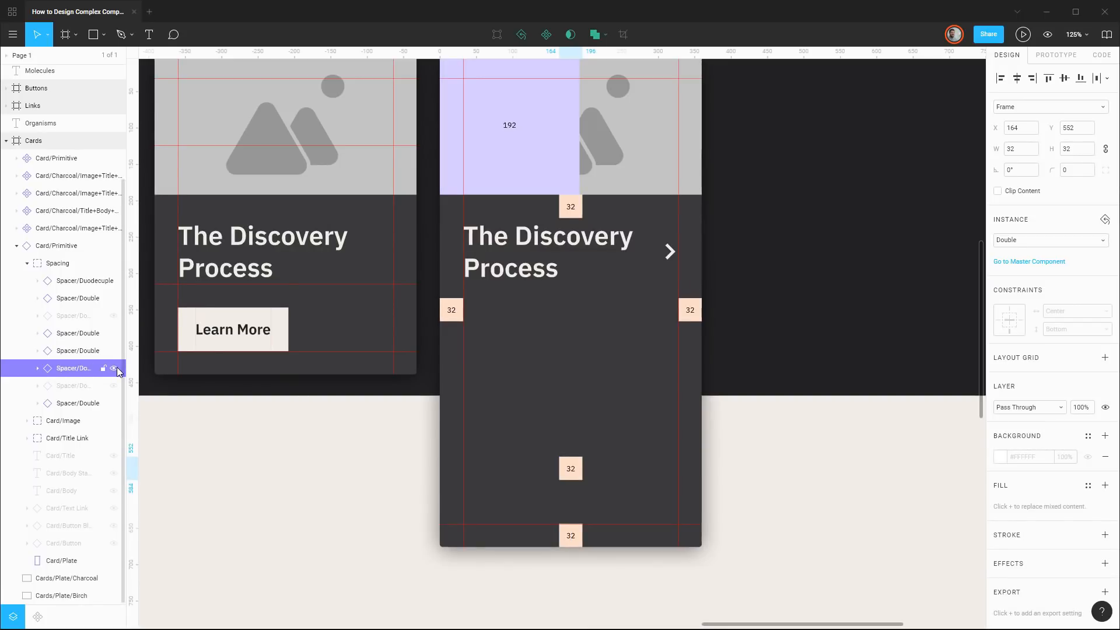
click(115, 369)
scroll(57, 331, up, 1)
scroll(56, 331, up, 3)
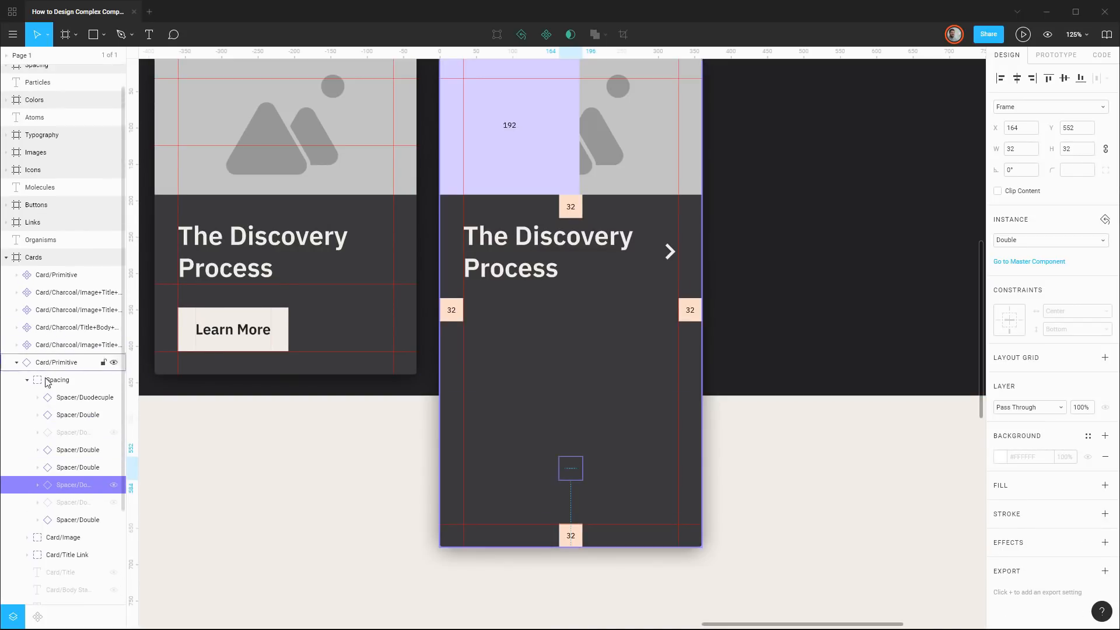
click(27, 381)
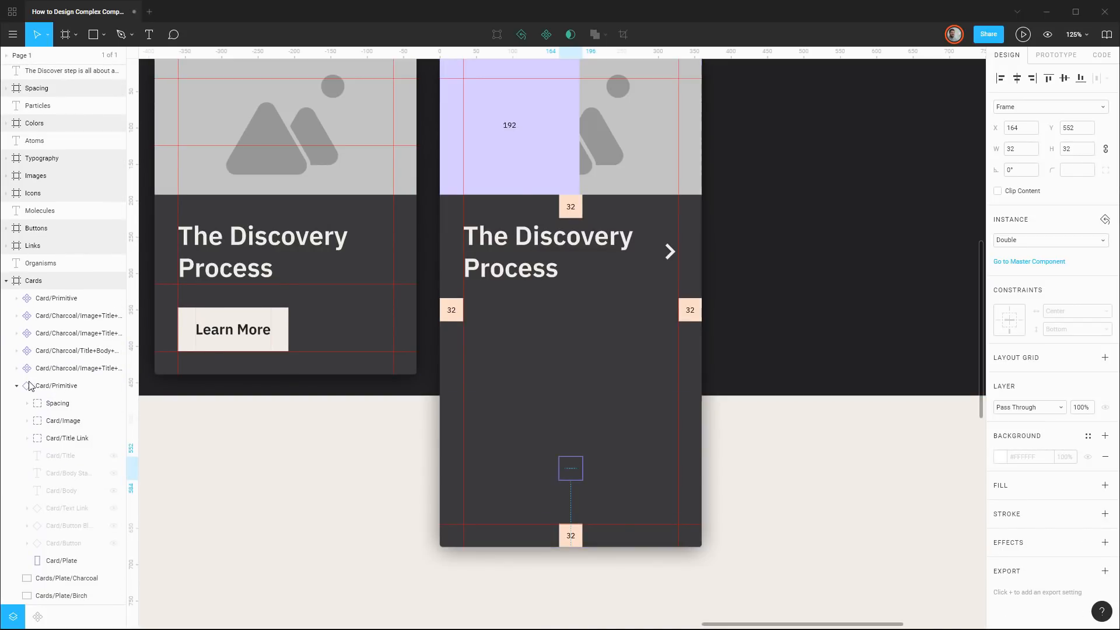
Draw a guide rectangle of about 297 × 92 over Card/Title Link in the new instance
click(64, 438)
key(r)
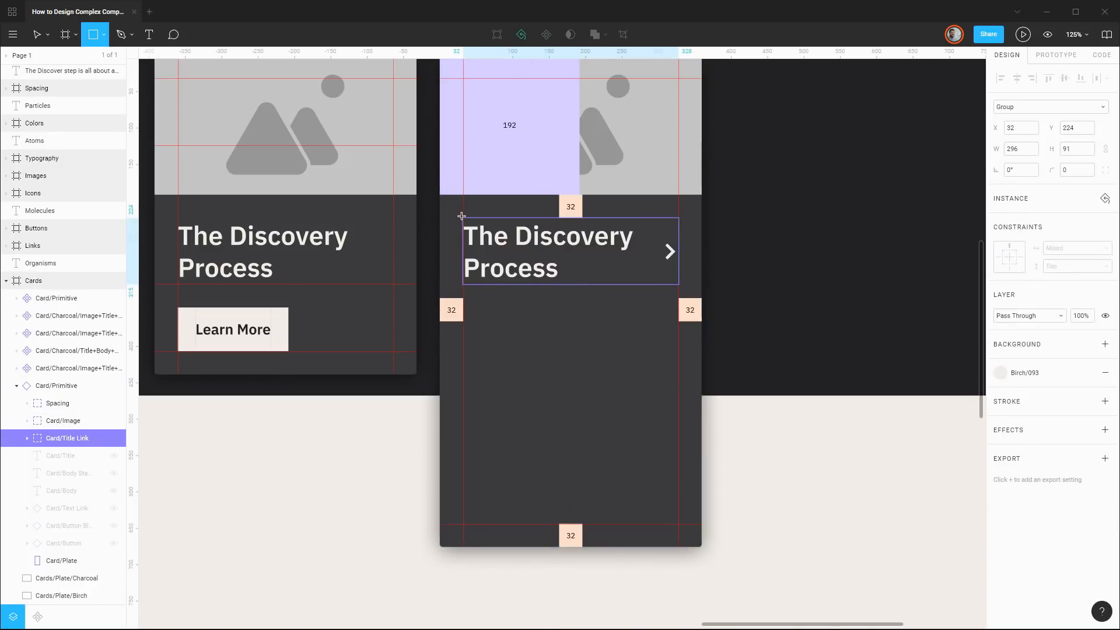
drag(463, 217, 678, 284)
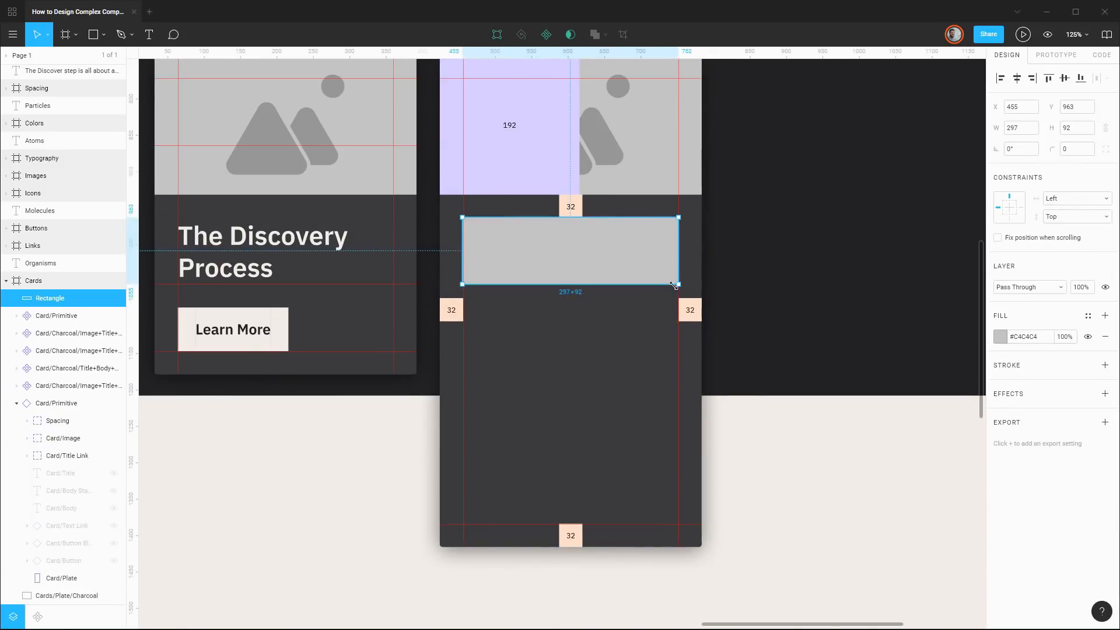
Set the title-link card instance's height to 347 to fit the guide rectangle, and delete the rectangle
click(58, 404)
click(1078, 150)
key(shift+Down)
key(shift+Down)
key(shift+Down)
key(shift+Down)
key(shift+Down)
key(shift+Down)
key(shift+Down)
key(shift+Down)
key(shift+Down)
key(shift+Down)
key(shift+Down)
key(shift+Down)
key(shift+Down)
key(shift+Down)
key(shift+Down)
key(shift+Down)
key(shift+Down)
key(shift+Down)
key(shift+Down)
key(shift+Down)
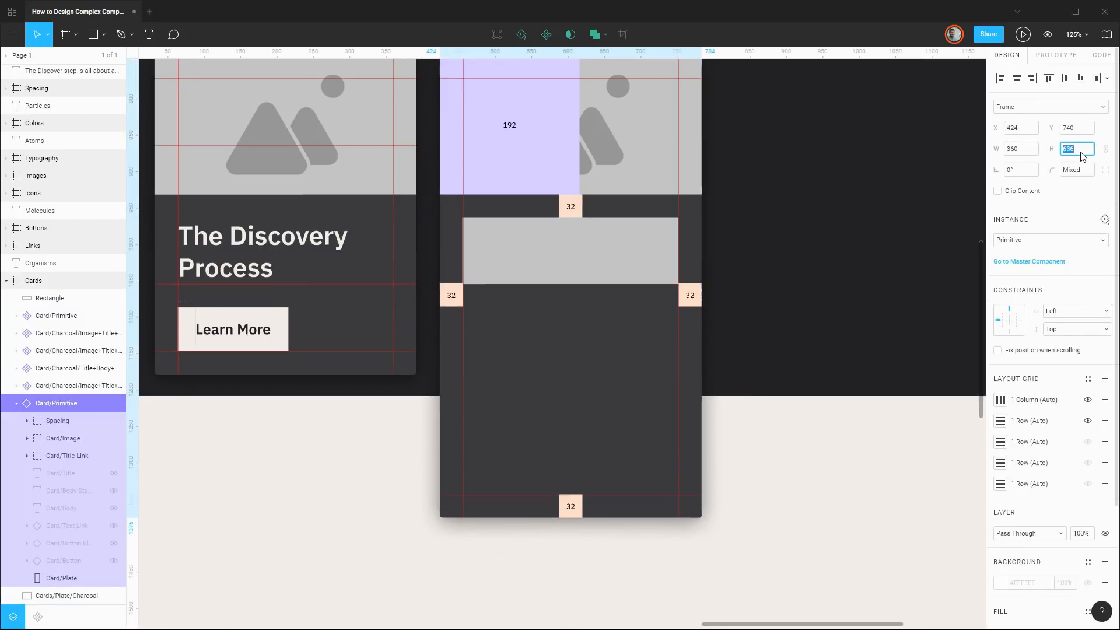
key(Up)
scroll(596, 302, up, 3)
scroll(620, 292, down, 3)
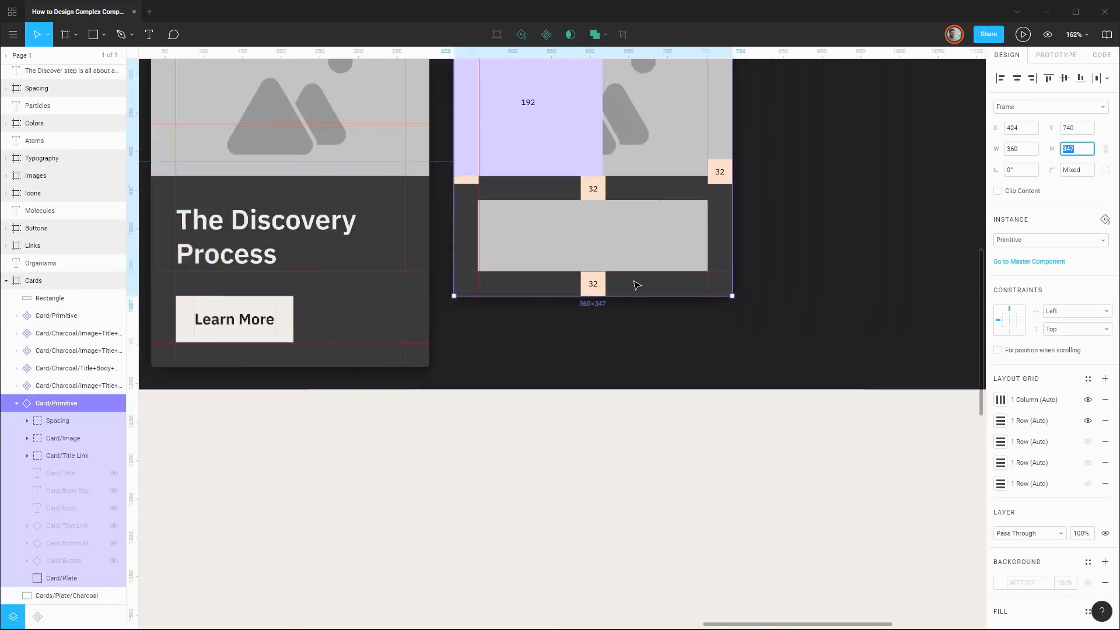
click(58, 299)
key(Delete)
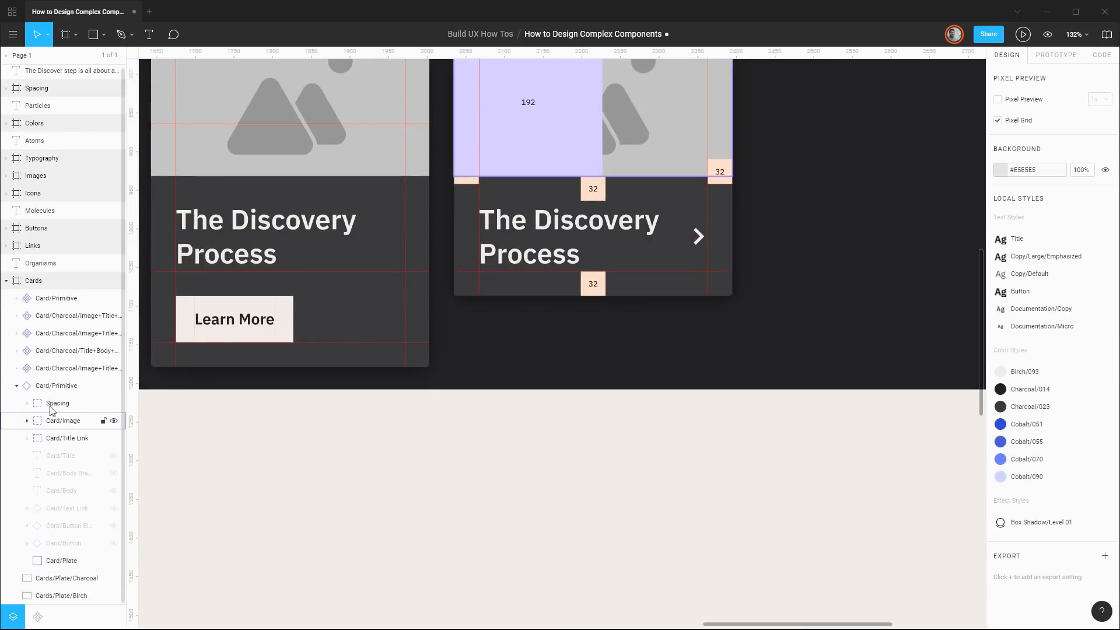
Turn the title-link instance into a component and name it Card/Charcoal/Image+Title+Icon
click(18, 387)
click(52, 391)
key(ctrl+alt+k)
key(ctrl+r)
text(Car)
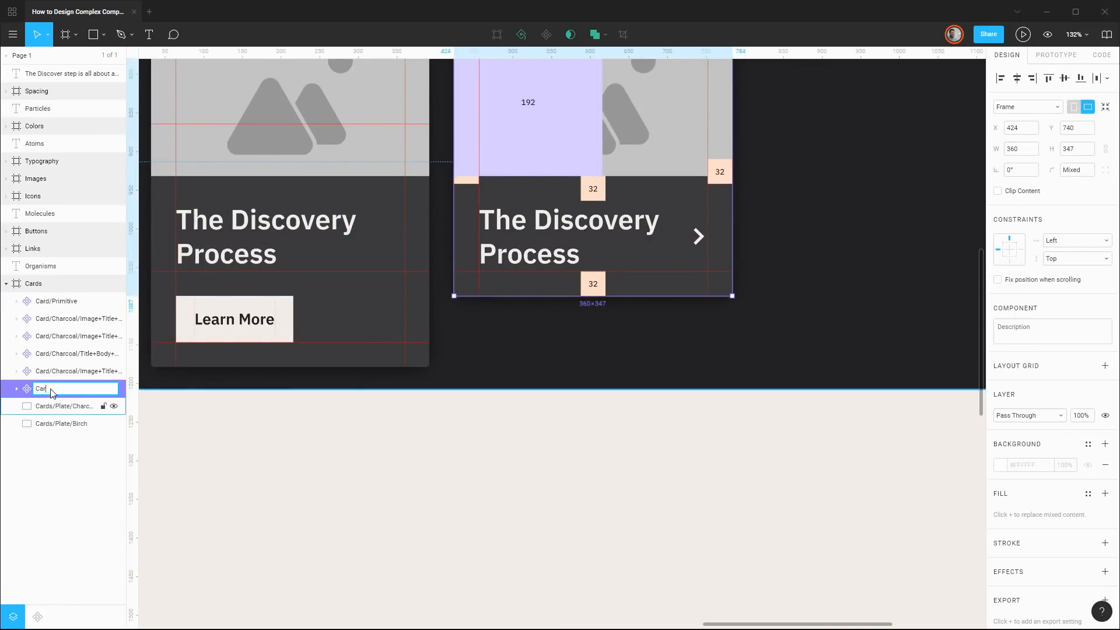
text(d/Cha)
text(itle+Icon)
key(Return)
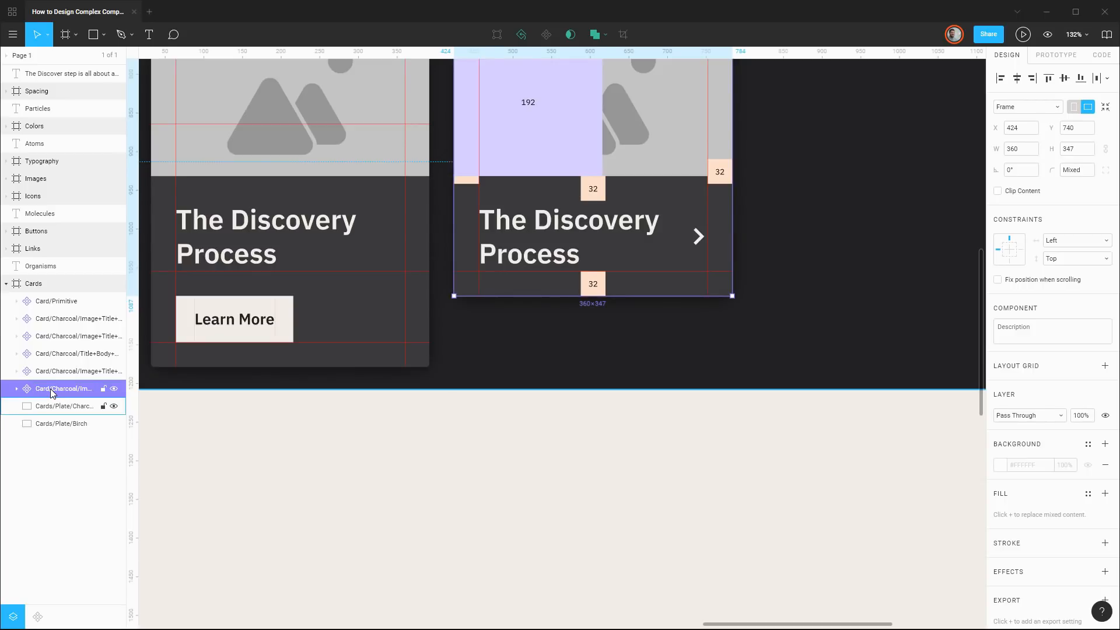
Hide the Spacing group inside the Card/Charcoal/Image+Title+Icon component
scroll(795, 400, down, 5)
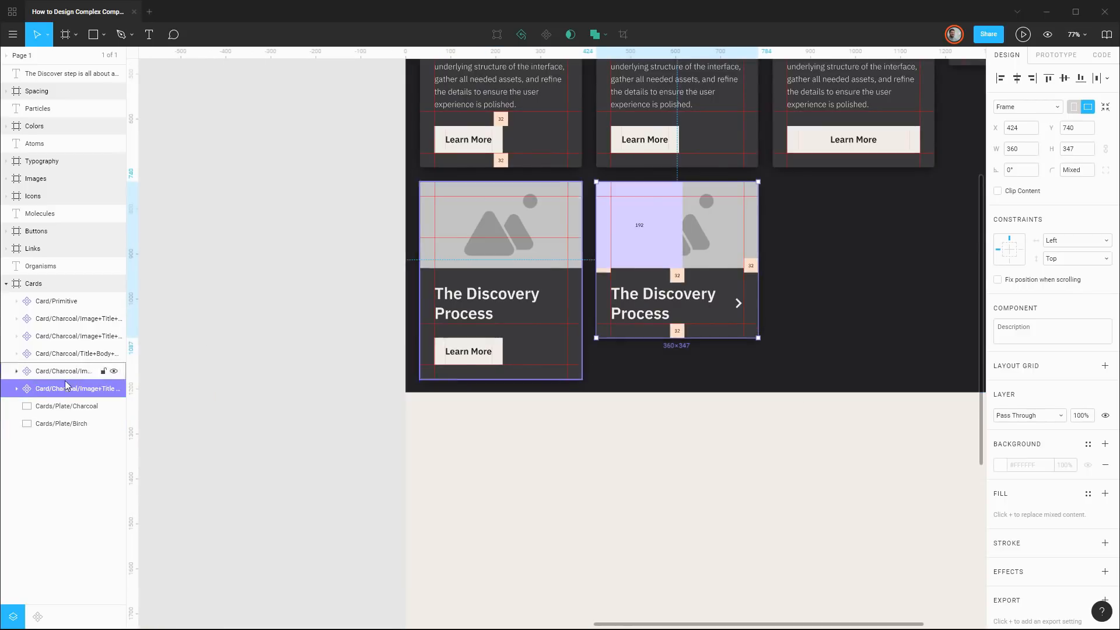
click(16, 388)
click(27, 406)
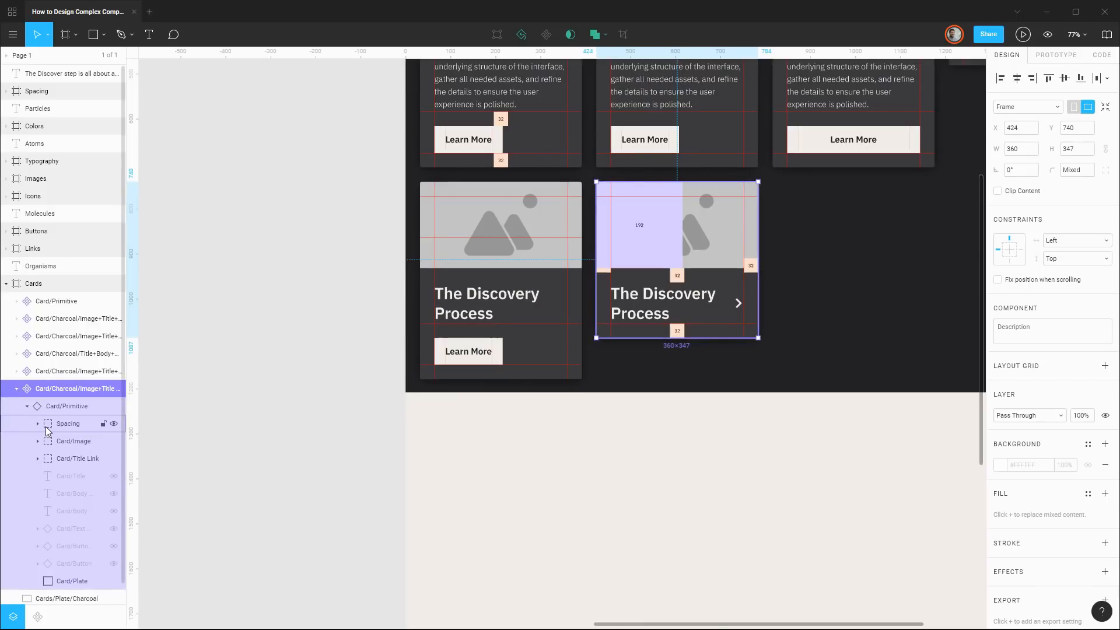
click(58, 430)
click(114, 424)
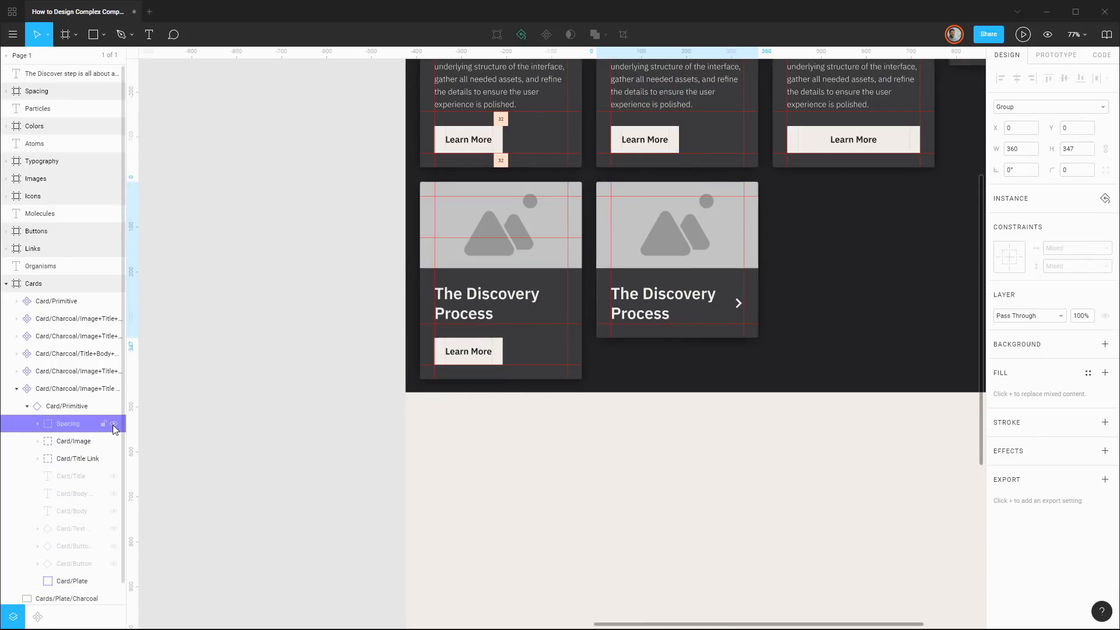
click(27, 407)
click(16, 389)
click(743, 446)
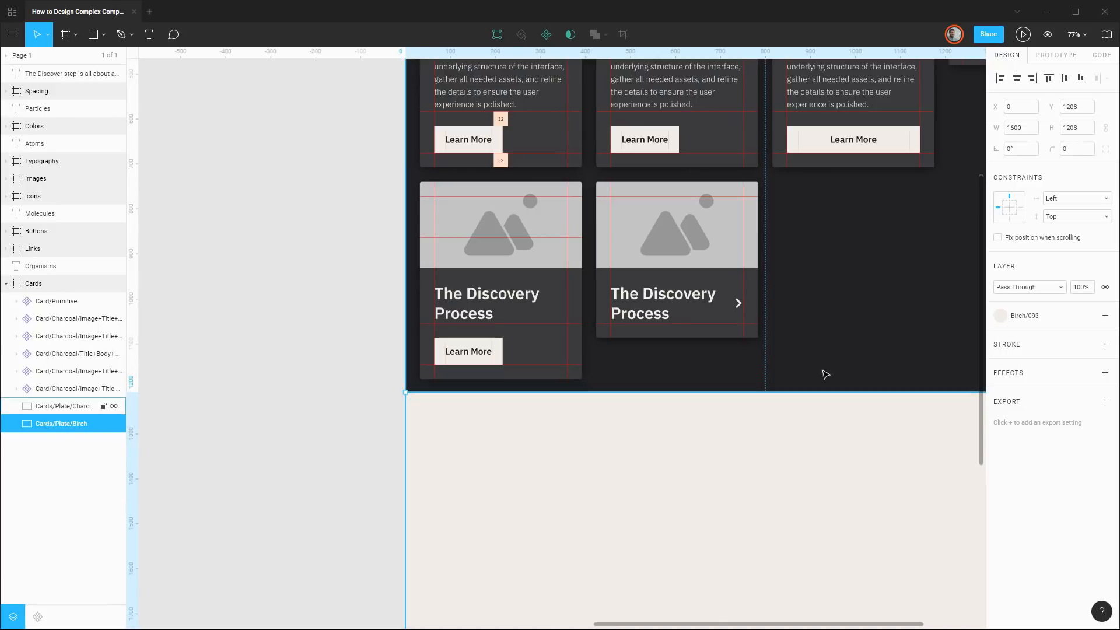
click(335, 355)
scroll(334, 355, up, 5)
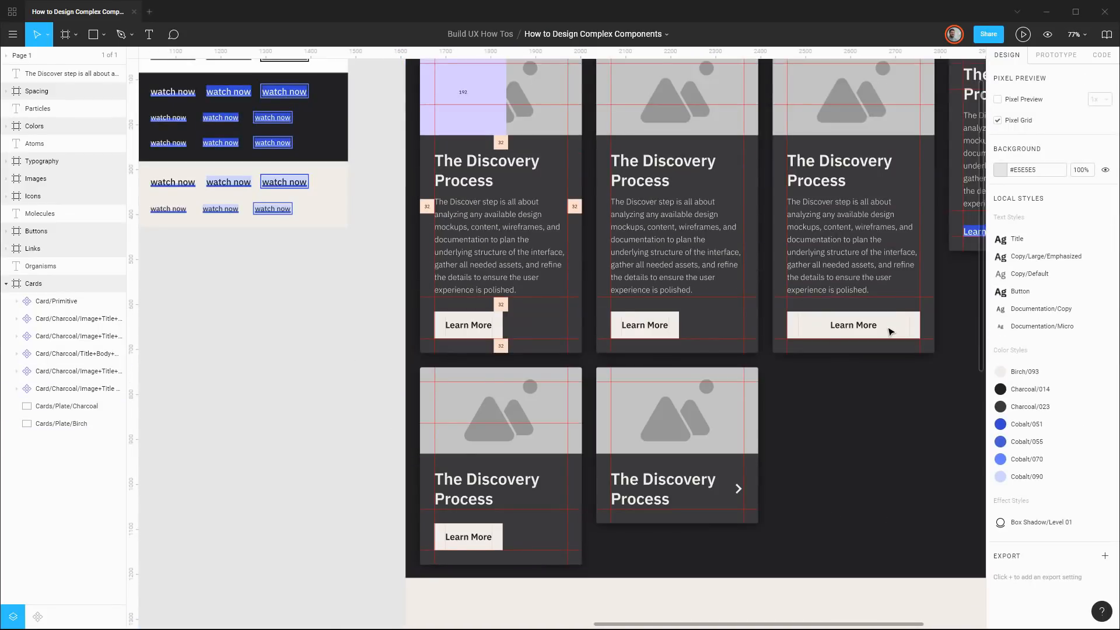
Place a copy of the Card/Primitive instance at X 32, Y 1240 on the Birch plate and order it below the Charcoal card layers
drag(907, 299, 718, 312)
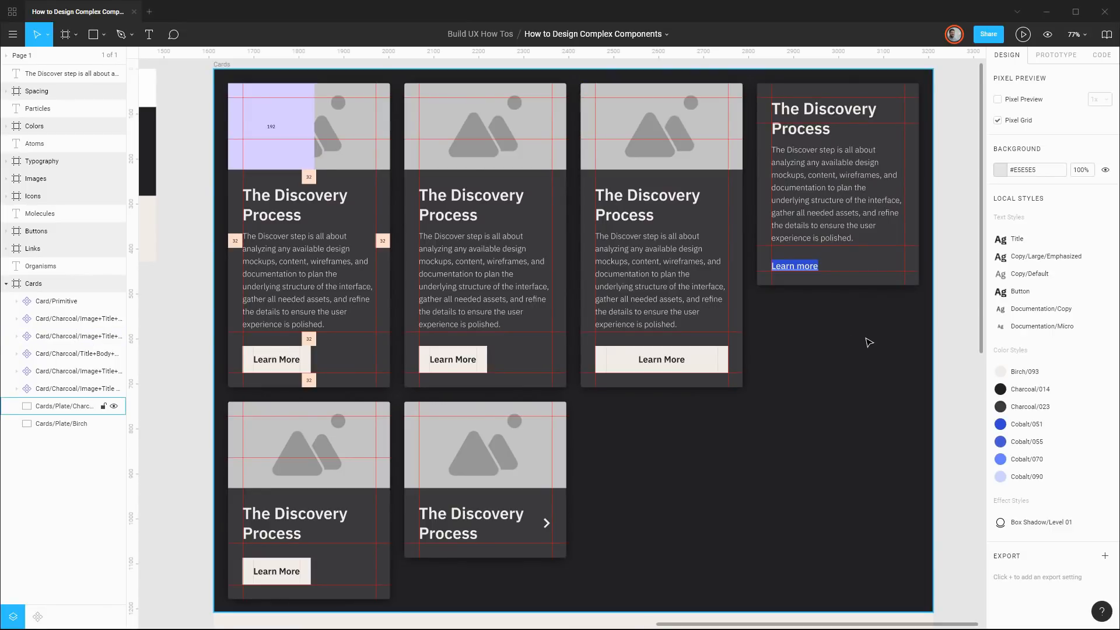
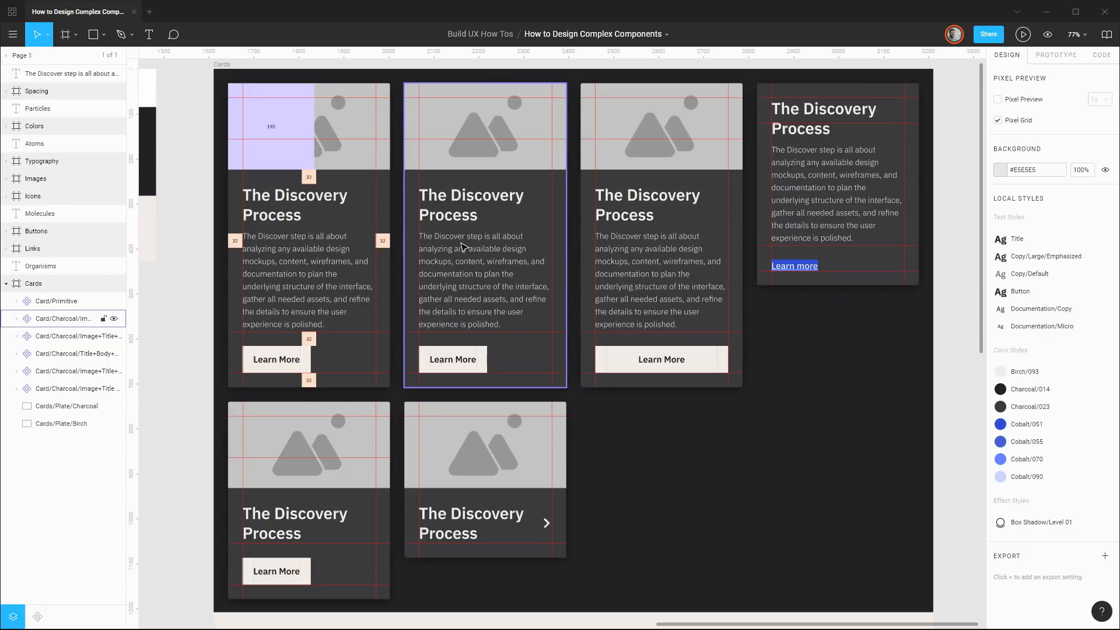
scroll(322, 269, down, 2)
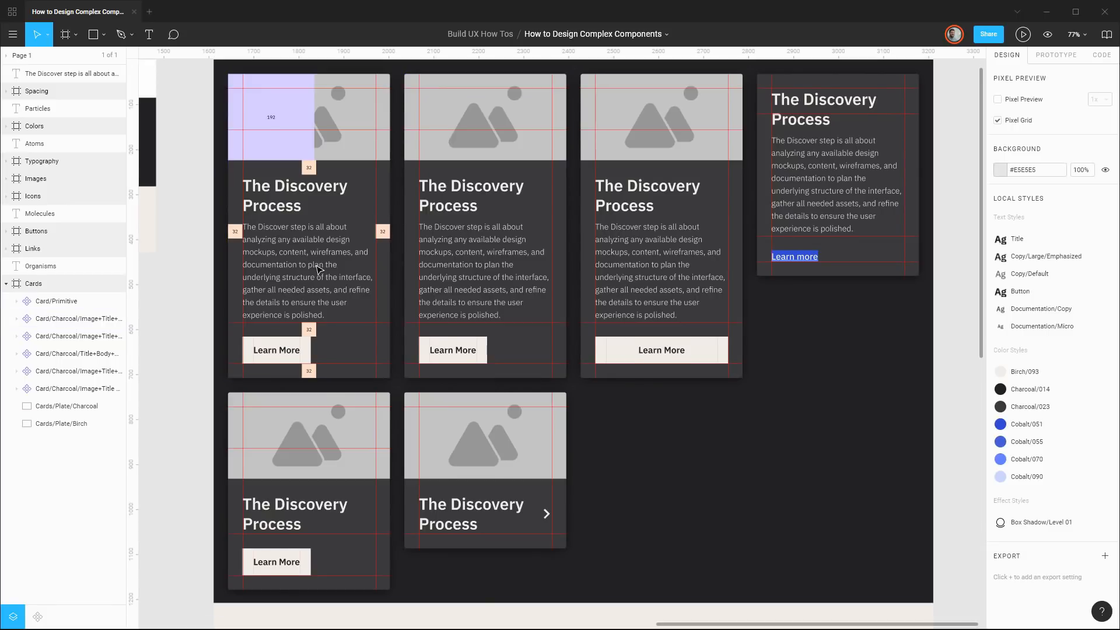
scroll(322, 269, down, 5)
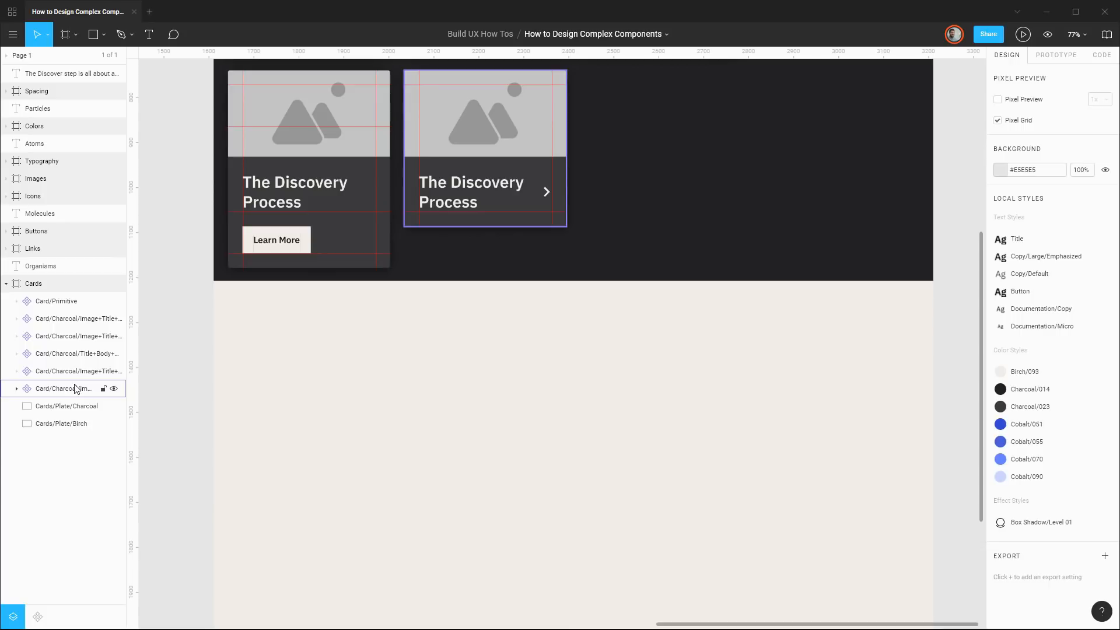
scroll(405, 320, down, 5)
scroll(422, 317, up, 2)
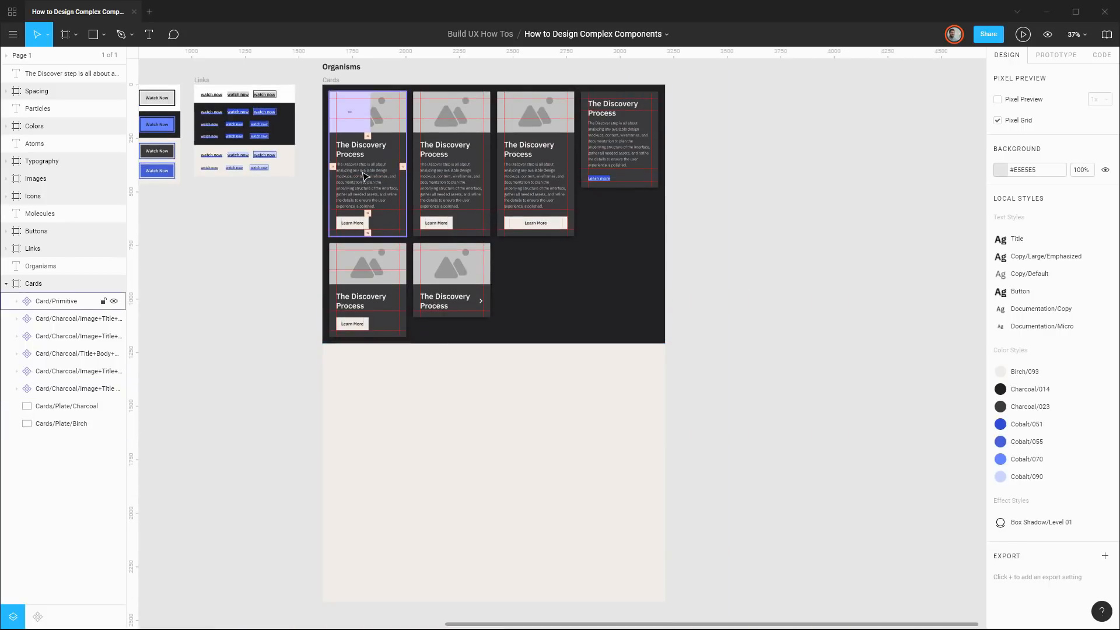
click(379, 123)
drag(380, 119, 390, 380)
scroll(390, 379, up, 5)
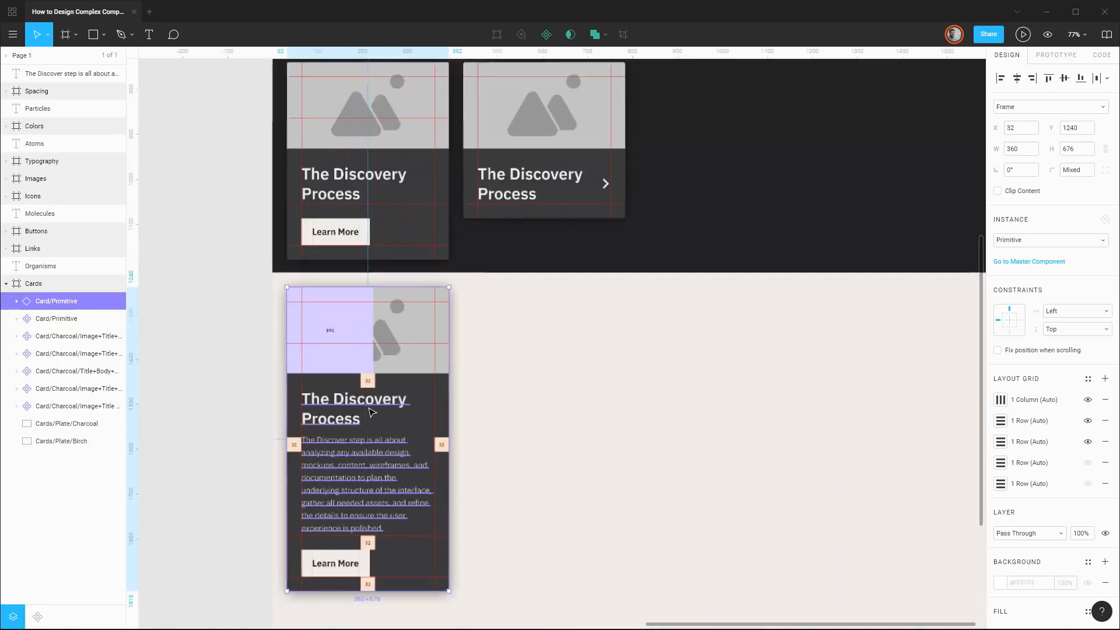
scroll(538, 344, down, 1)
scroll(538, 345, down, 1)
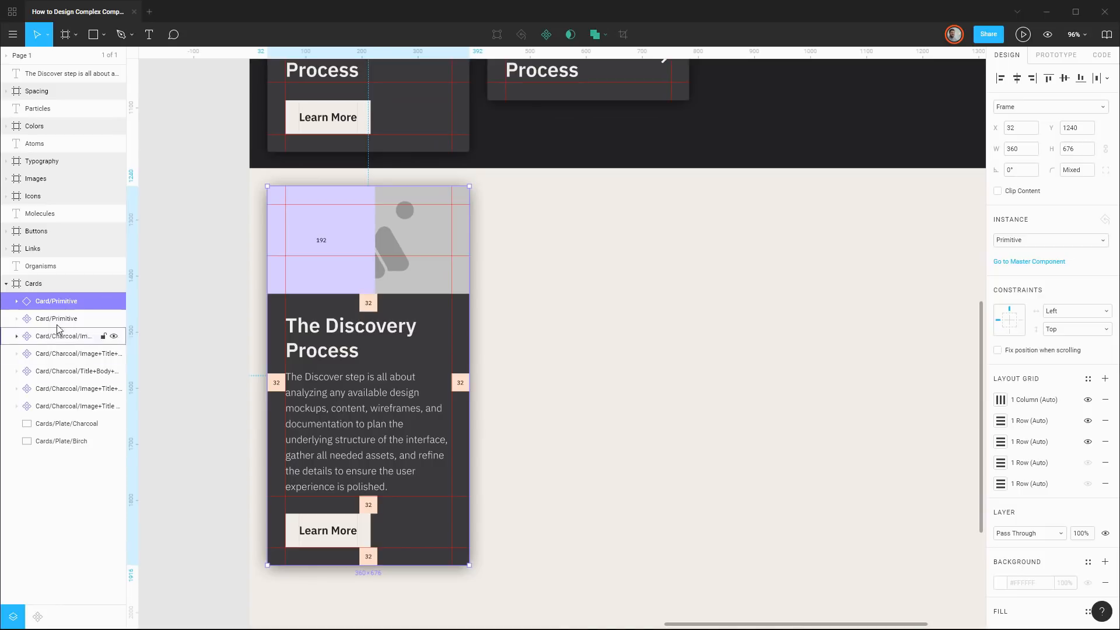
drag(23, 301, 19, 412)
Change the fill of the Card/Plate layer in the new primitive instance to the Birch/093 color style
click(17, 407)
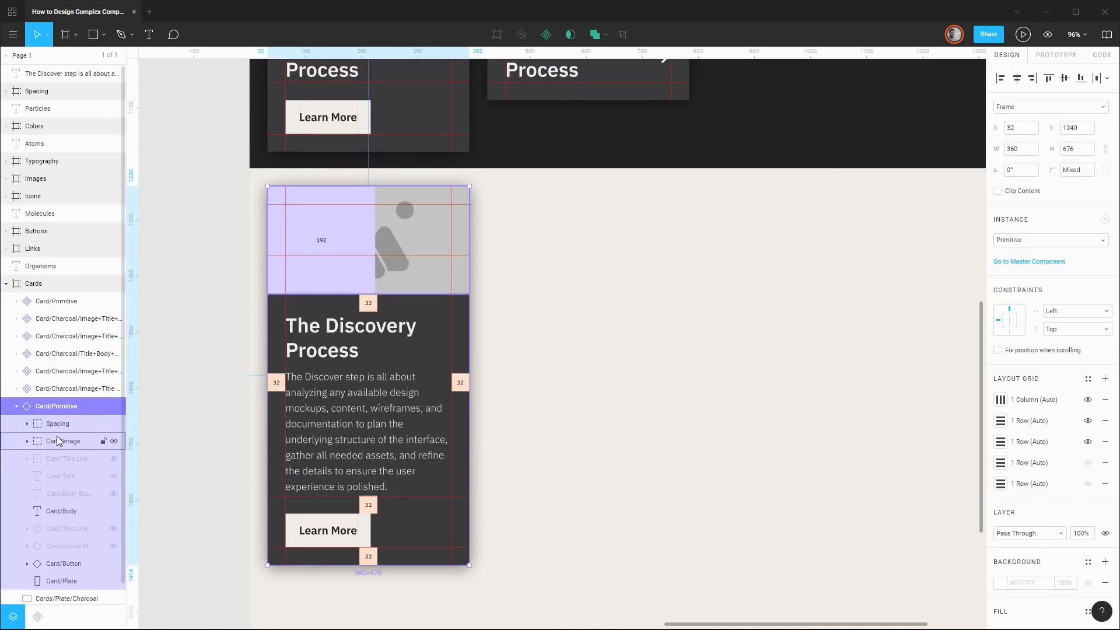
scroll(53, 560, down, 1)
click(59, 562)
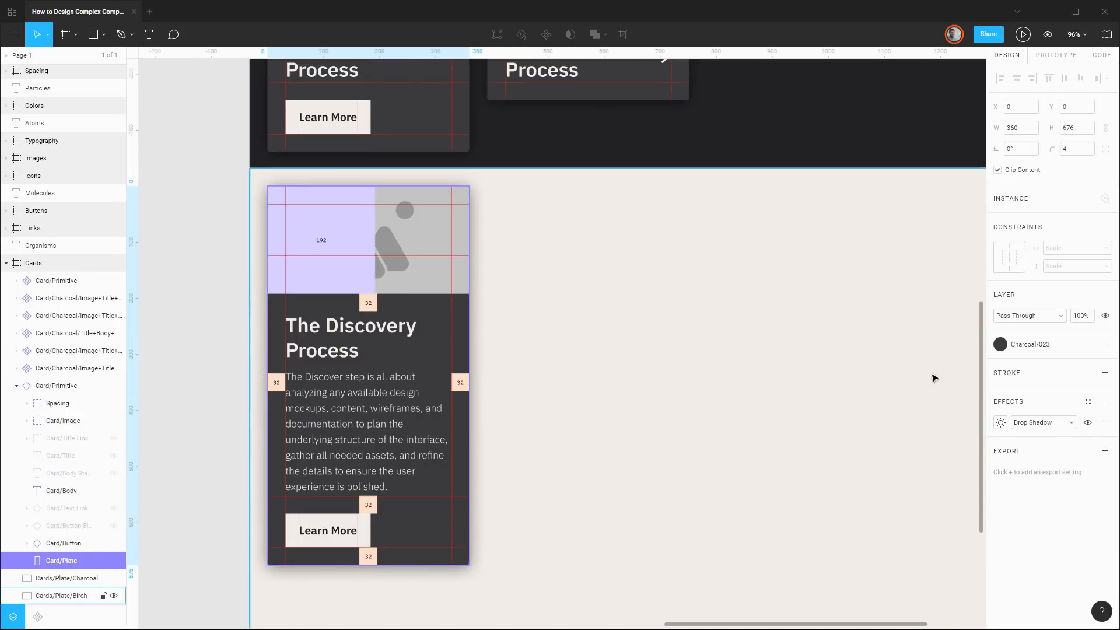
click(1014, 350)
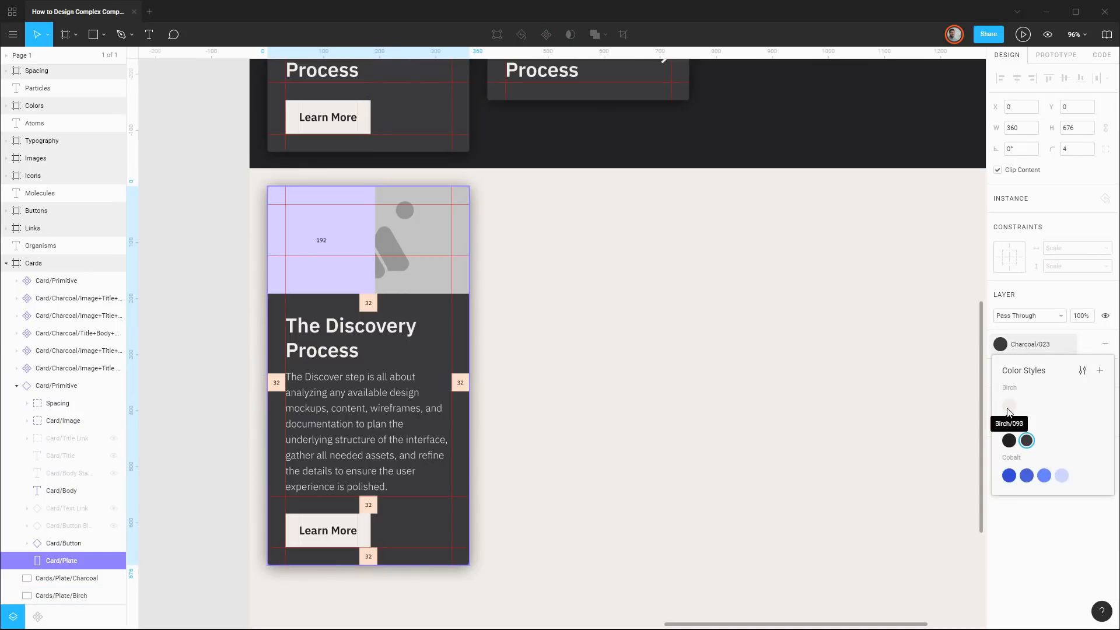
click(1010, 411)
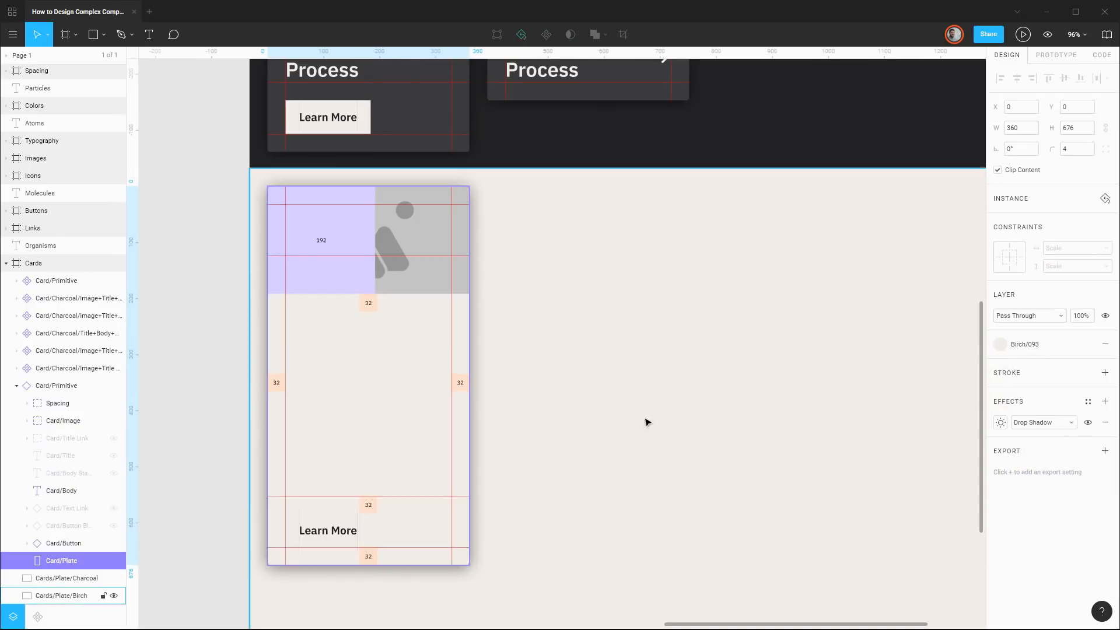
Set the blur of the Card/Plate drop shadow to 16
click(1002, 423)
click(888, 463)
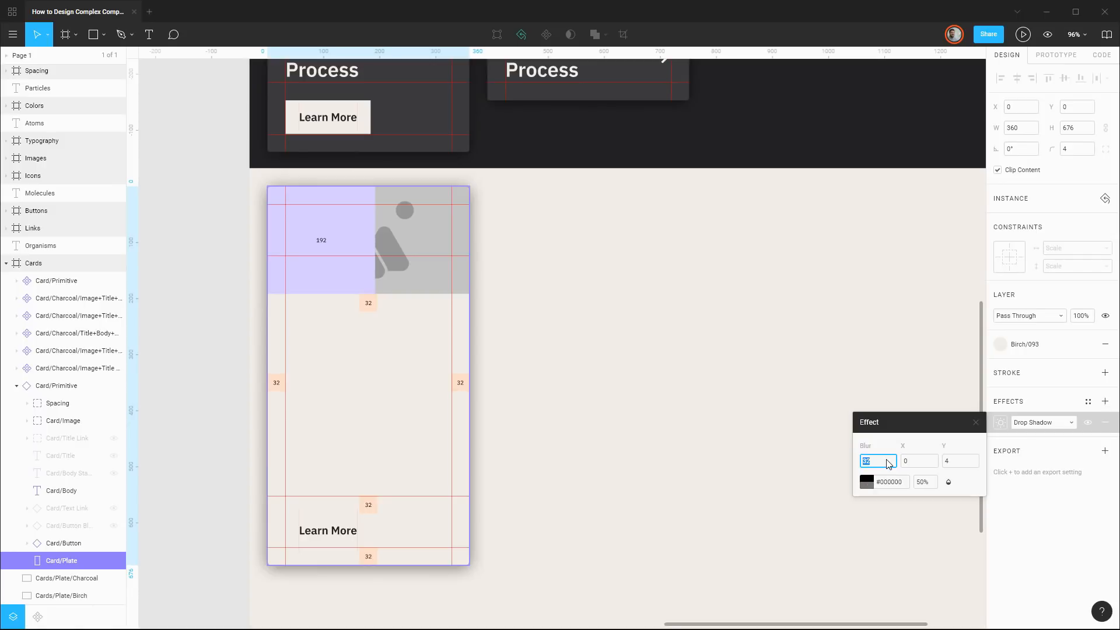
text(16)
key(Return)
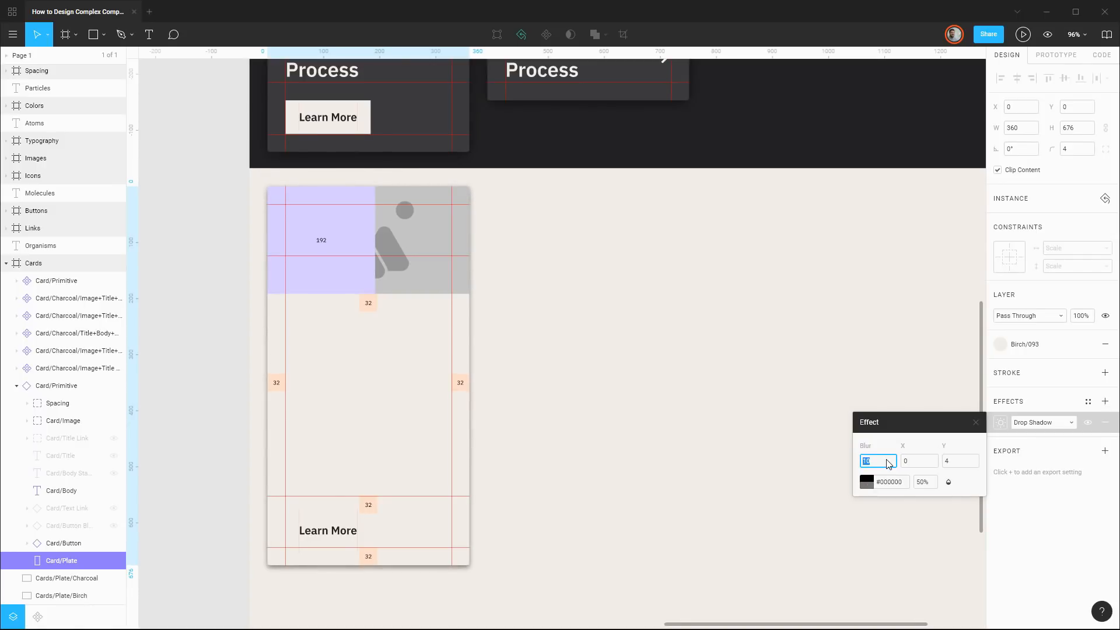
key(shift+Up)
key(Down)
key(Down)
key(Down)
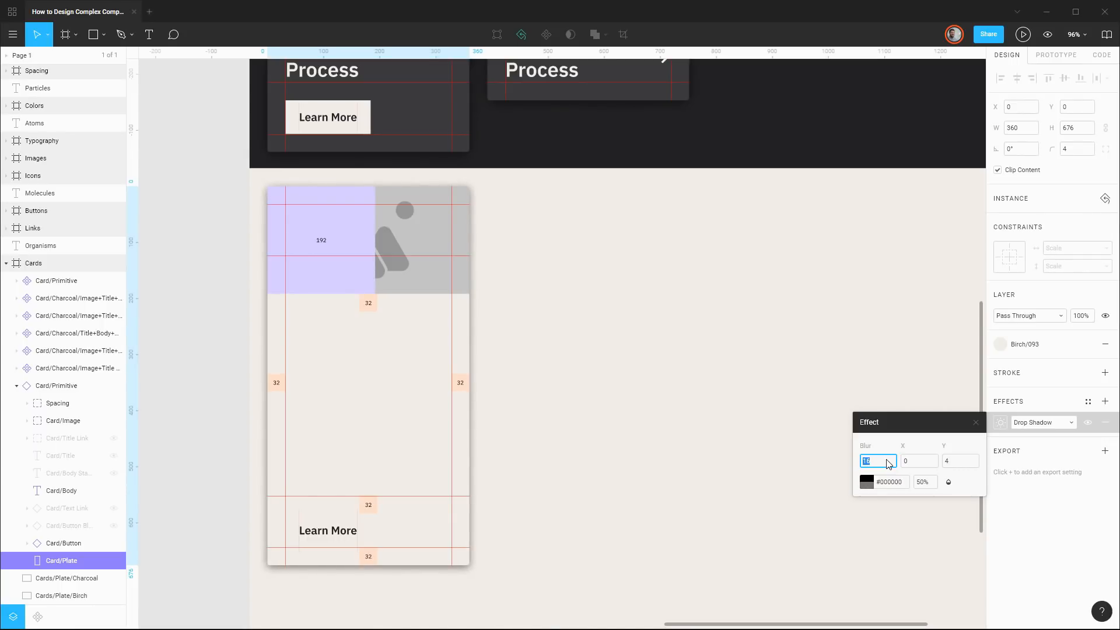
Lower the opacity of the Card/Plate drop shadow in 10% steps for a softer shadow on the Birch background
click(928, 486)
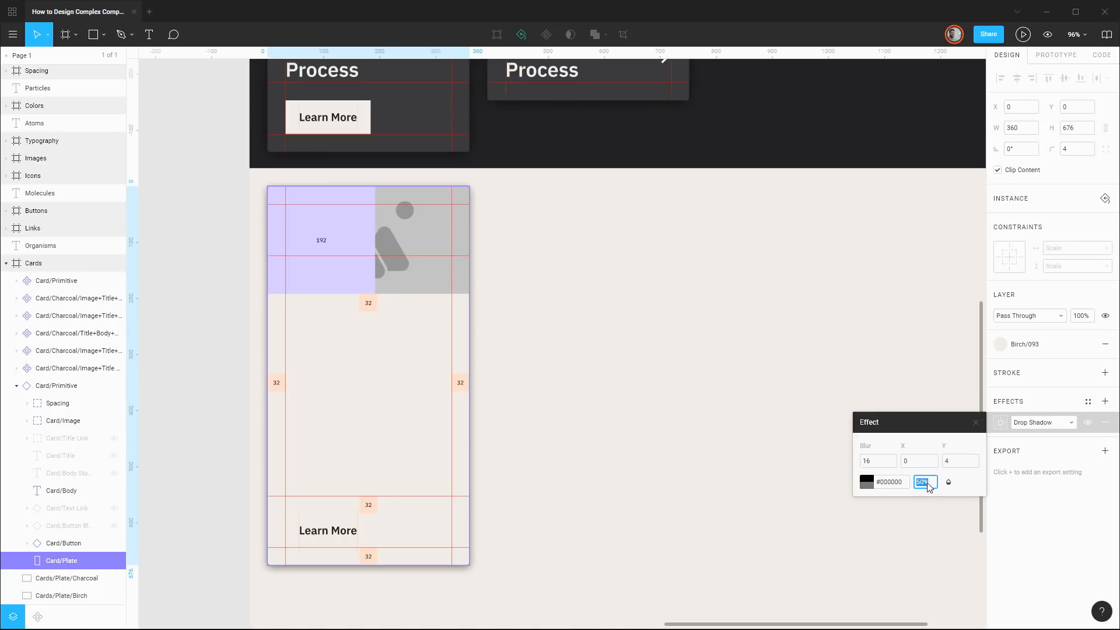
key(shift+Down)
key(shift+Down)
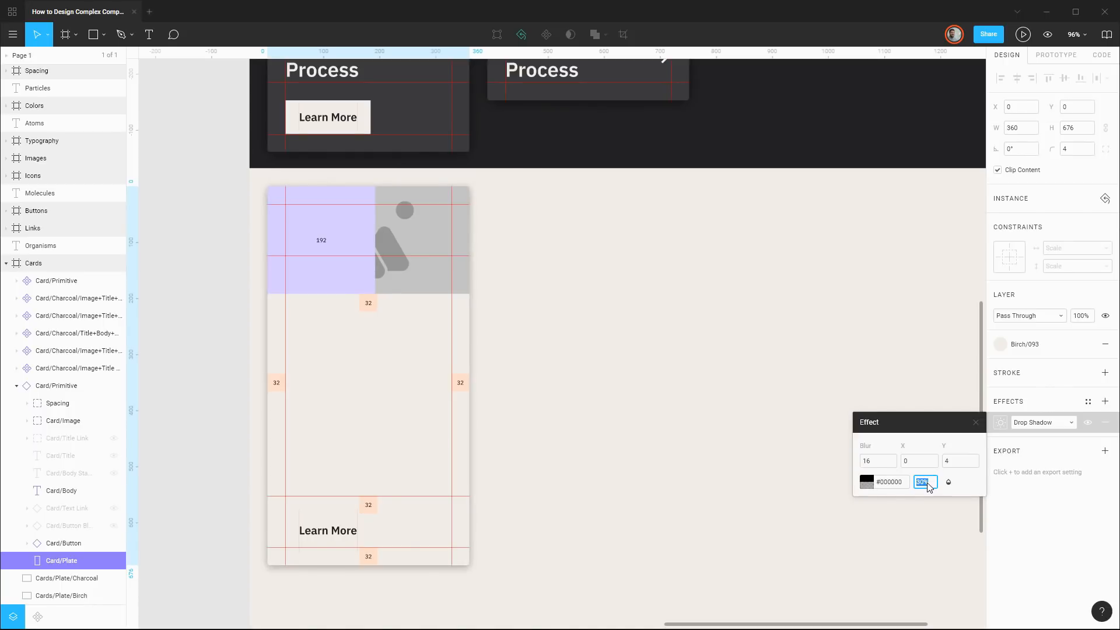
key(shift+Down)
key(shift+Up)
key(shift+Down)
key(shift+Up)
key(shift+Down)
click(1052, 397)
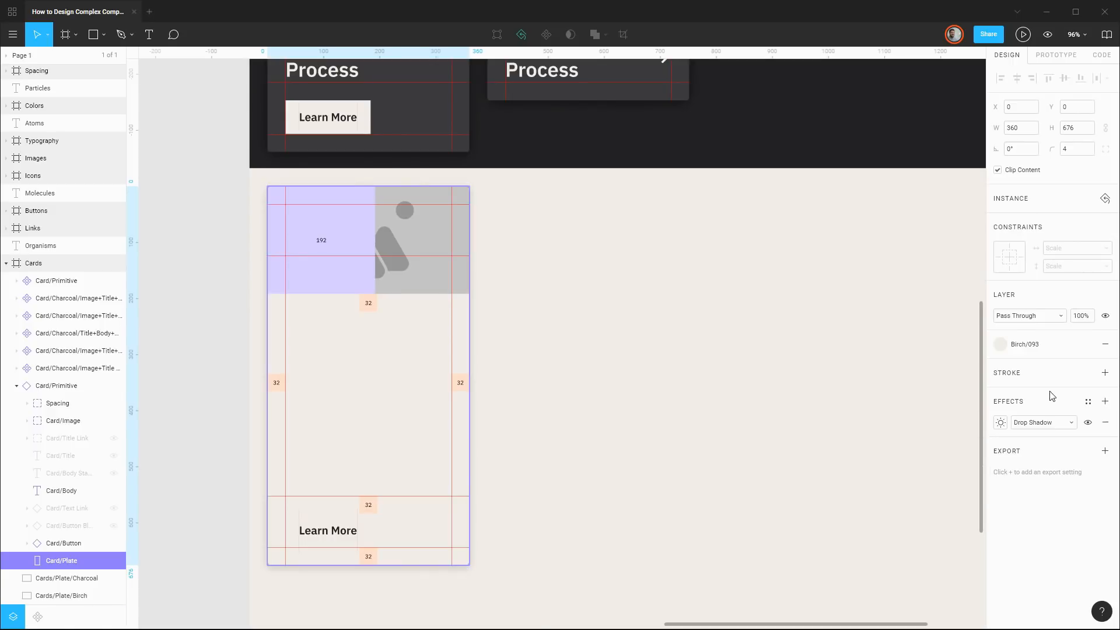
click(652, 450)
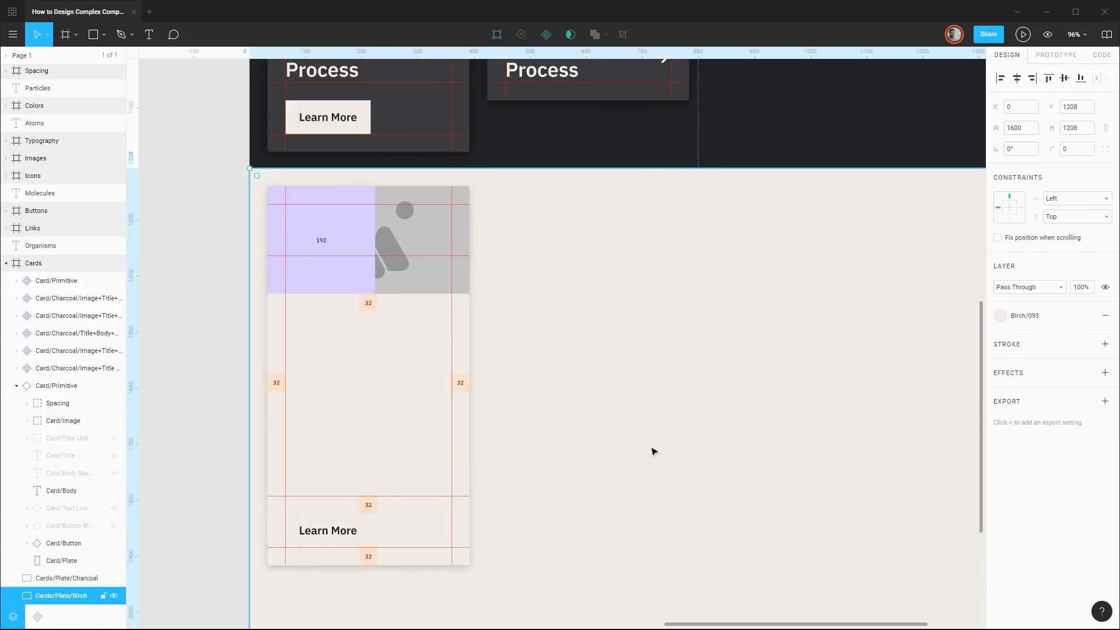
Swap the Card/Button instance in the Birch card for the Default Charcoal button
click(360, 422)
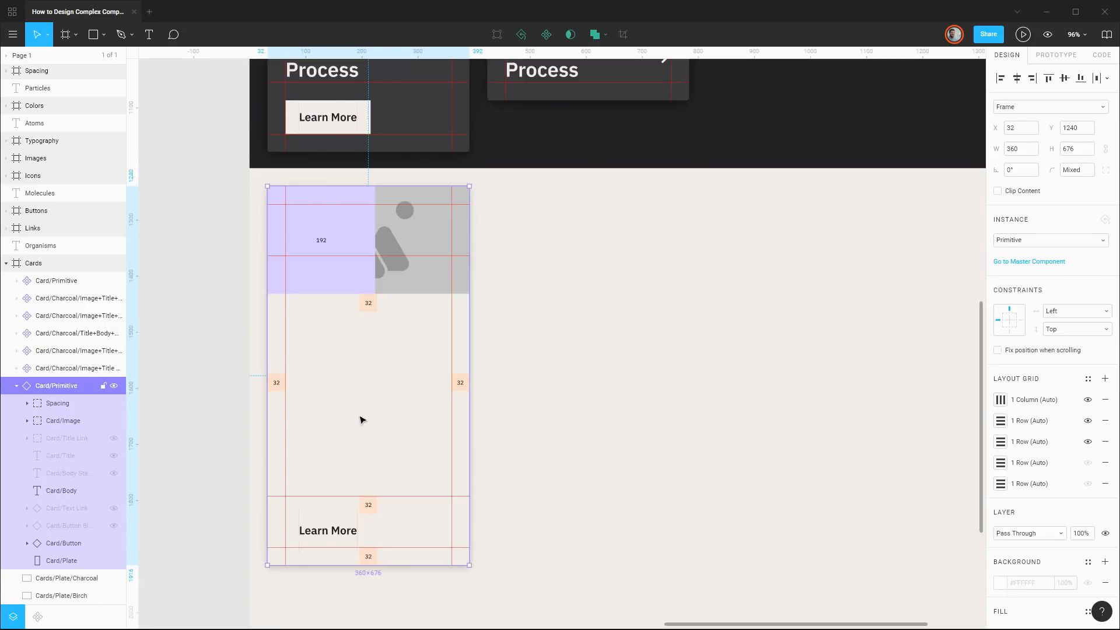
click(58, 544)
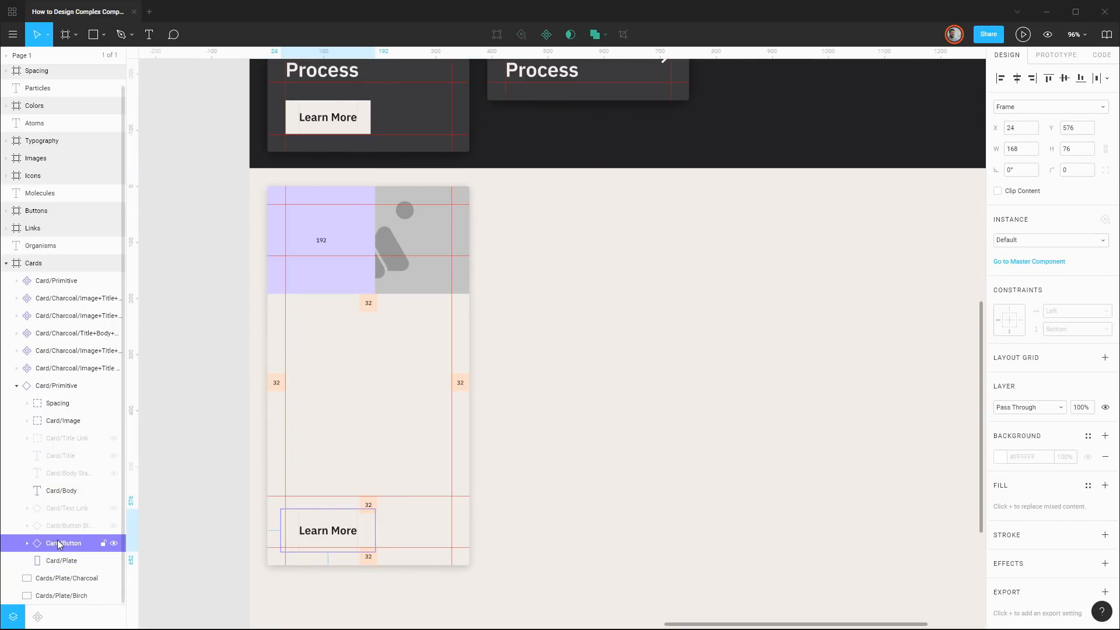
click(1059, 241)
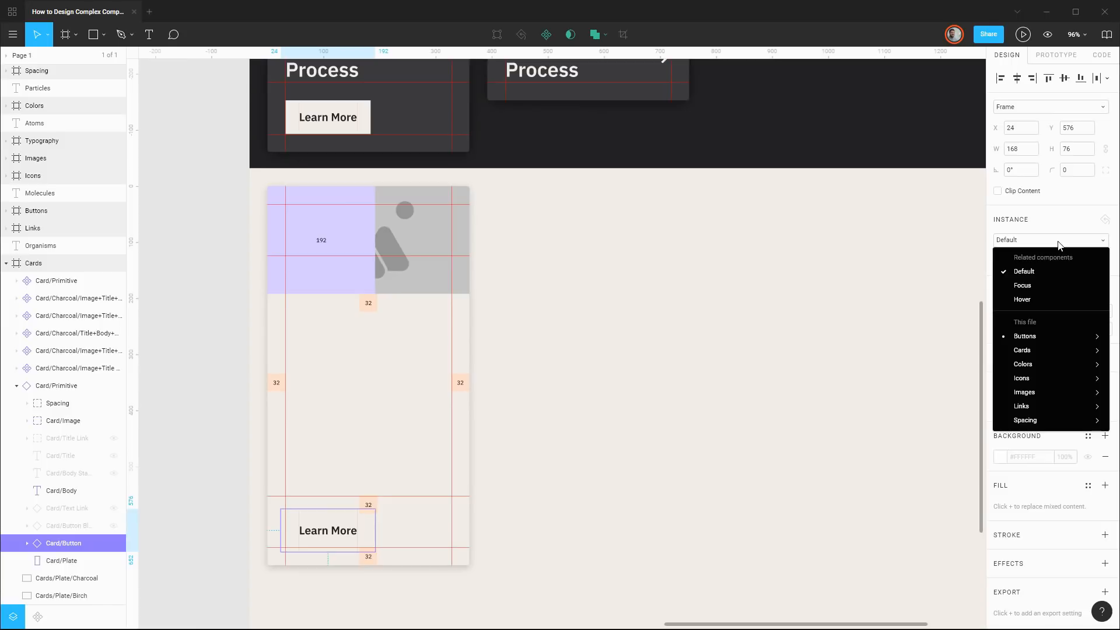
mouse_move(1050, 336)
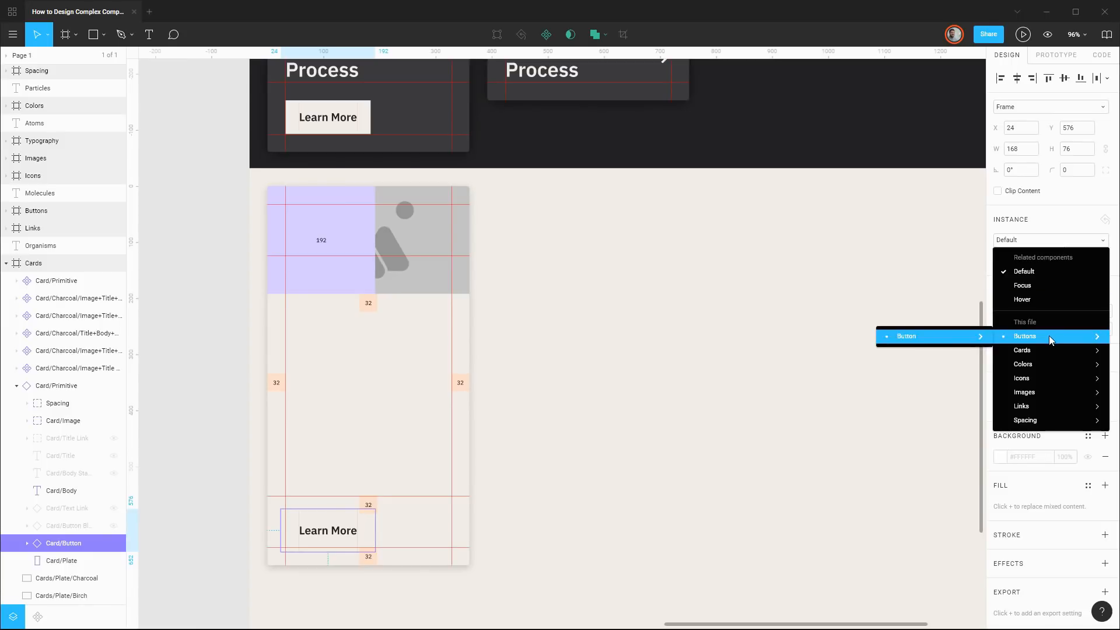
mouse_move(934, 336)
mouse_move(838, 344)
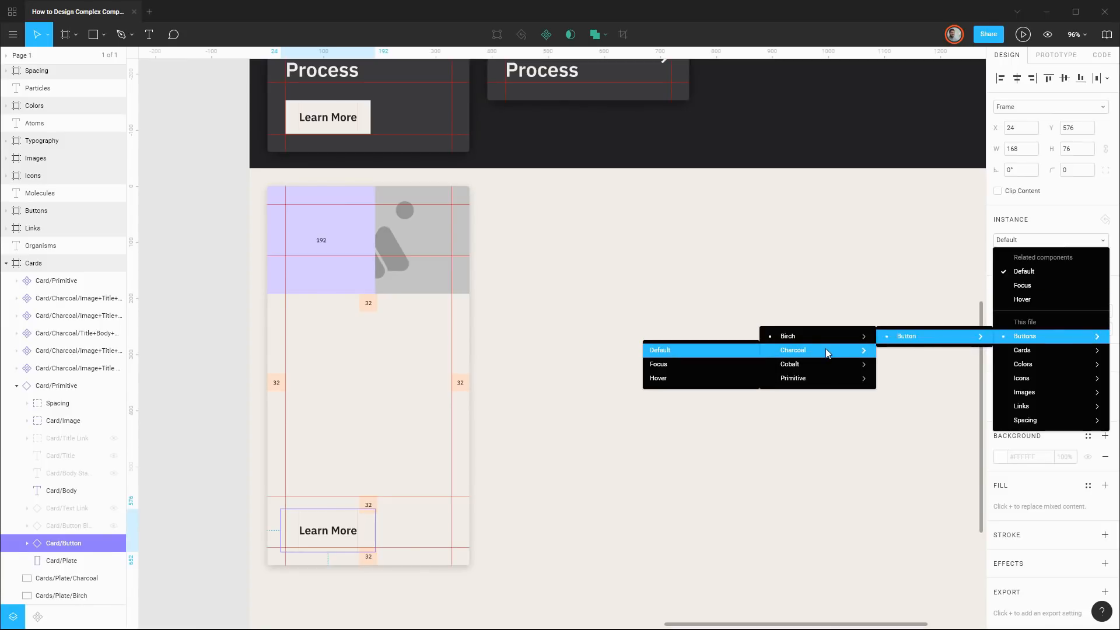
click(726, 349)
Relabel the Charcoal button in the Birch card as "Learn More" and collapse its nested layers
double_click(333, 529)
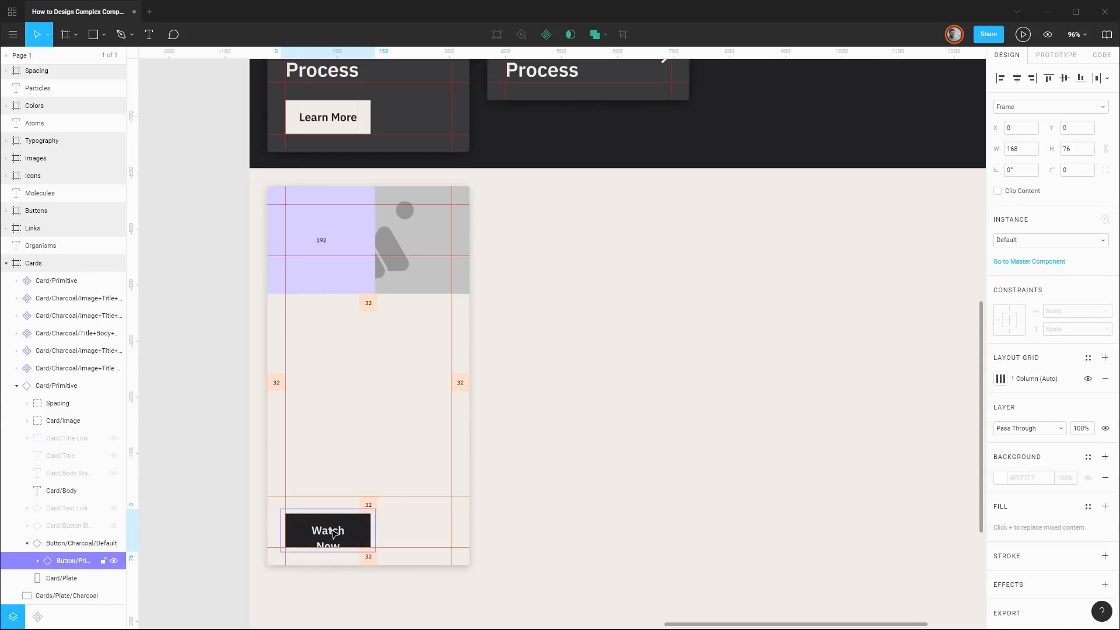
double_click(334, 532)
text(Le)
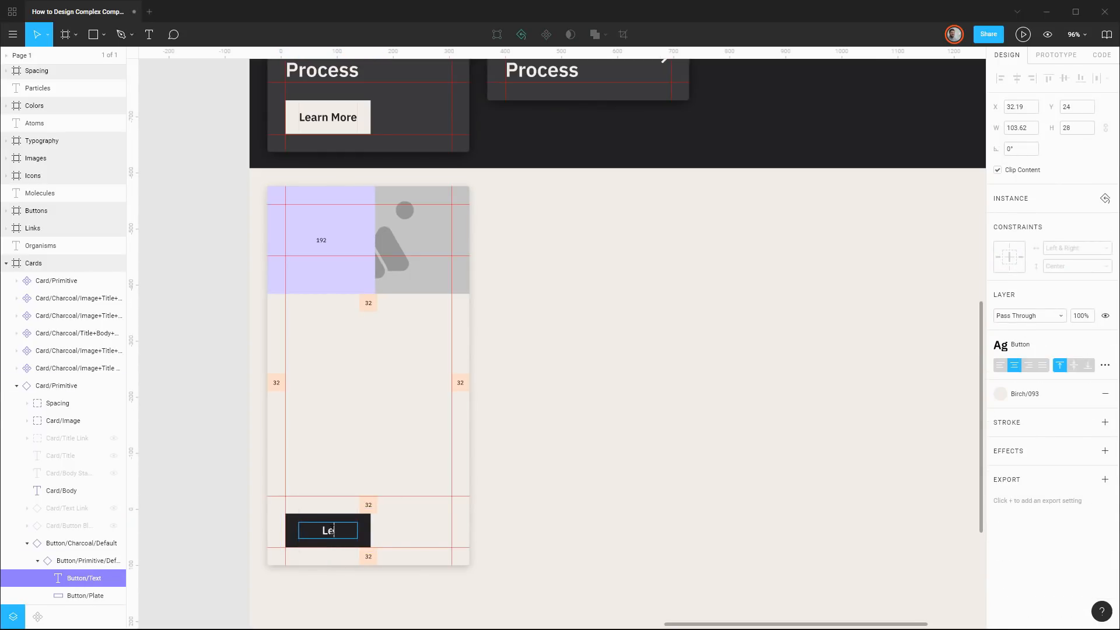
text(arn More)
click(38, 560)
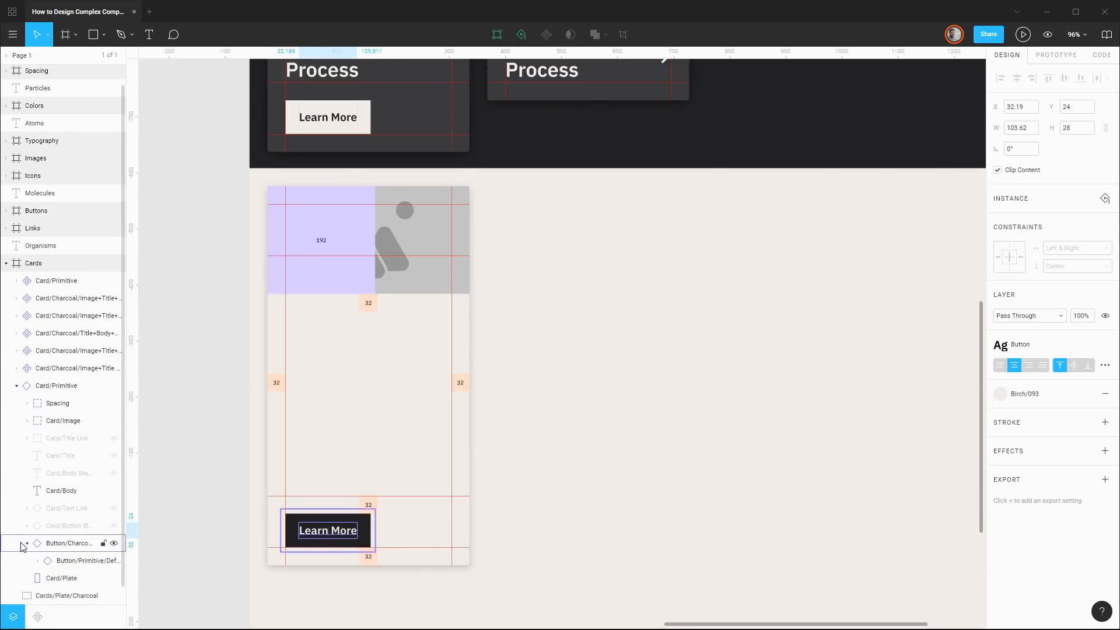
click(38, 543)
click(28, 544)
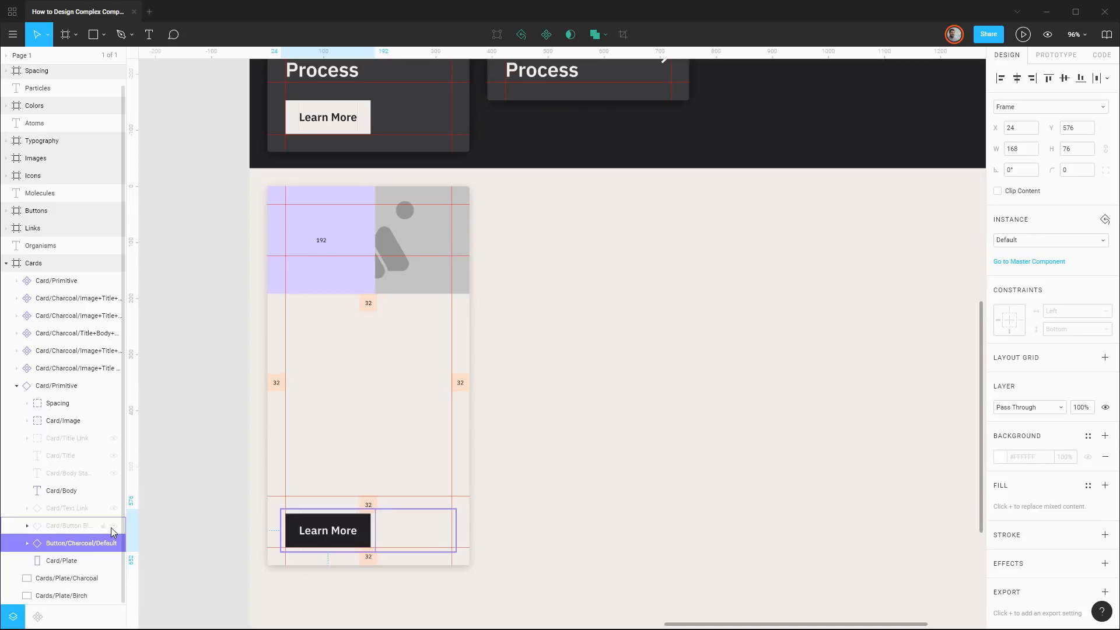
Show the Card/Button Block layer in the Birch card and hide the standard Charcoal button
click(113, 526)
click(114, 543)
click(81, 526)
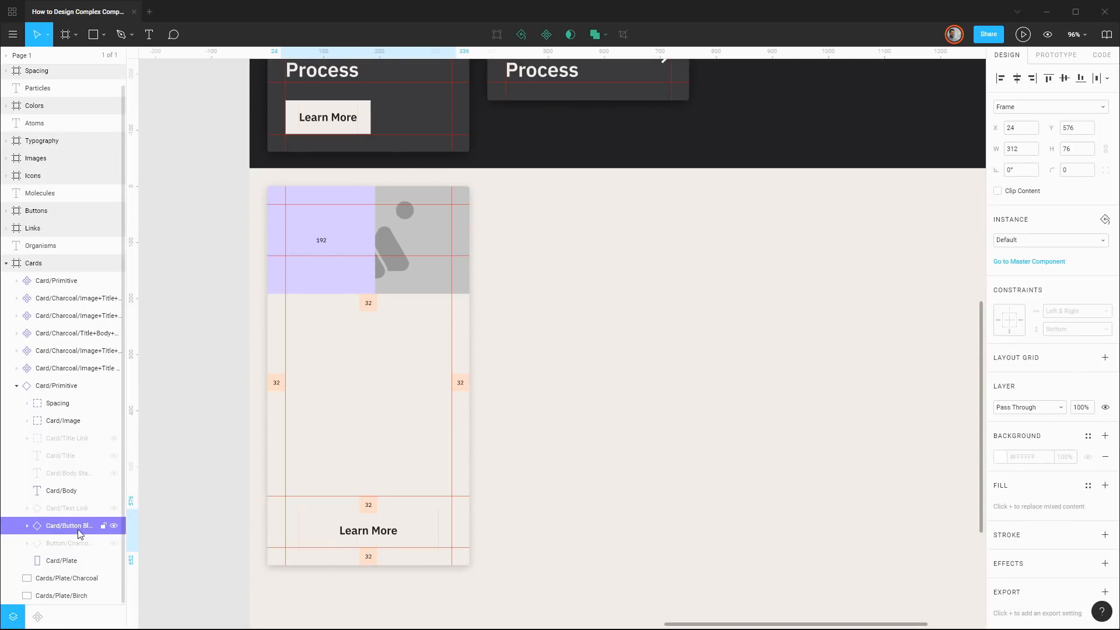
Swap the Card/Button Block instance for the Default Charcoal button
click(1042, 242)
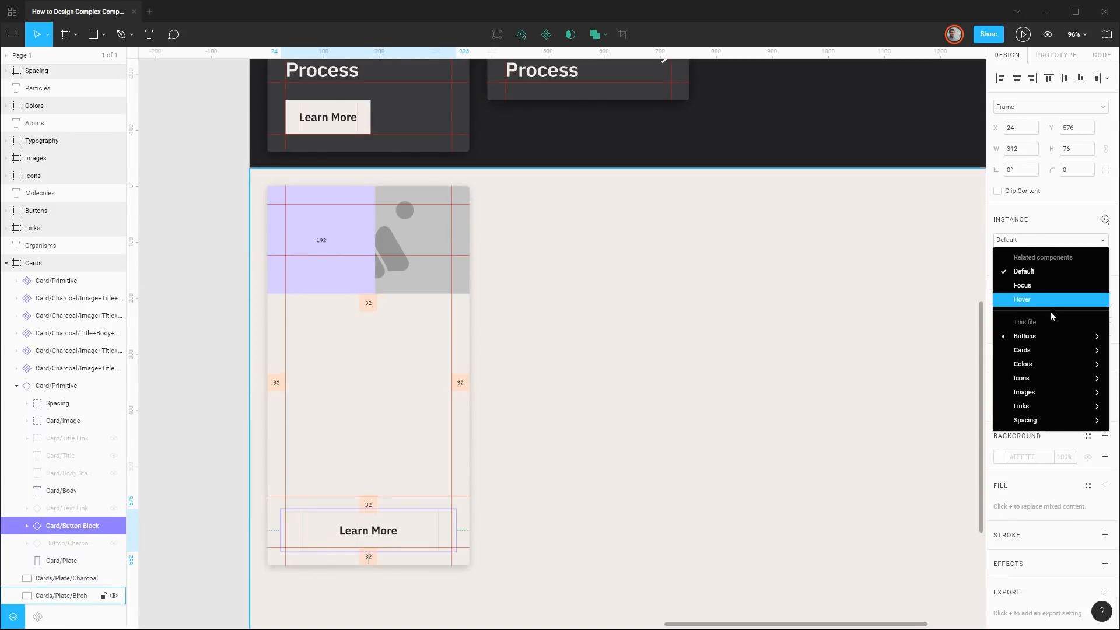
mouse_move(1050, 338)
mouse_move(951, 340)
mouse_move(803, 341)
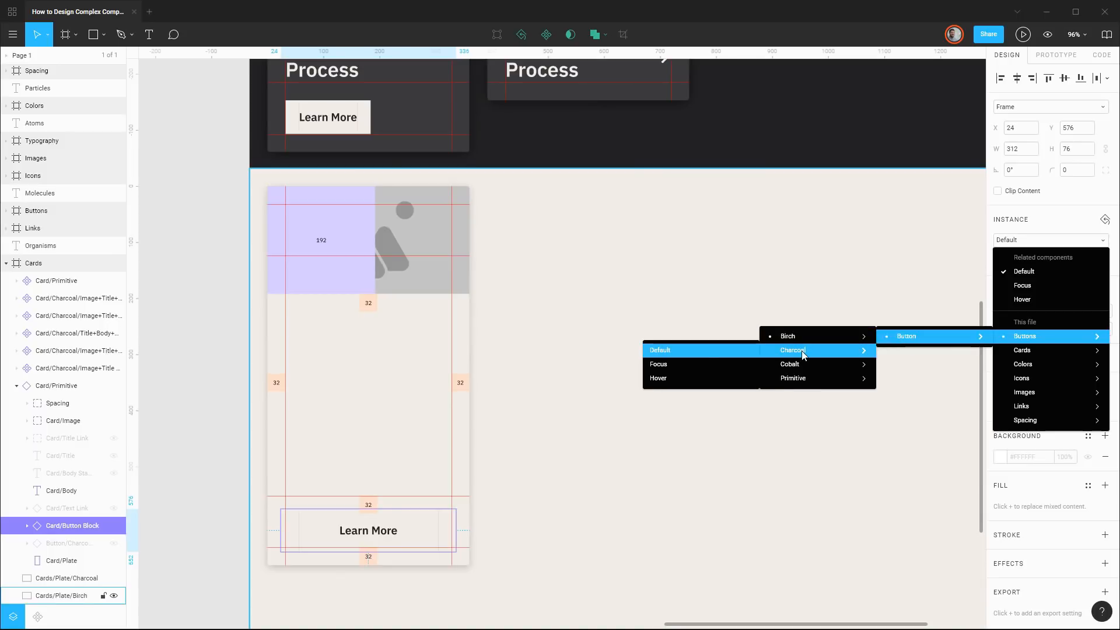
click(678, 351)
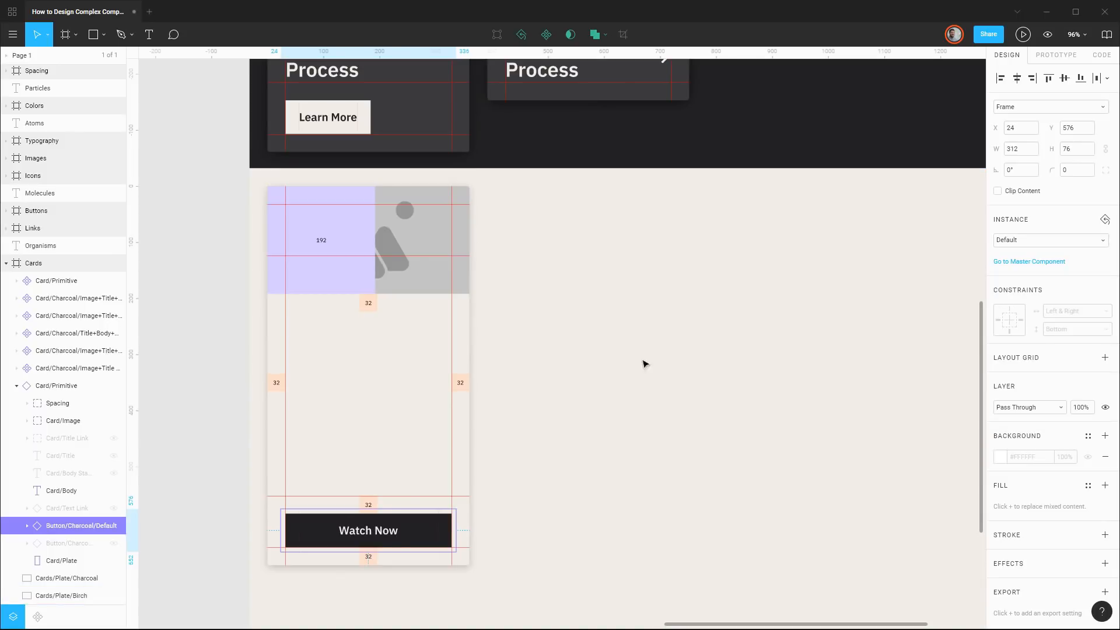
Relabel the full-width Charcoal button as "Learn More" and collapse its nested layers
double_click(382, 535)
double_click(383, 535)
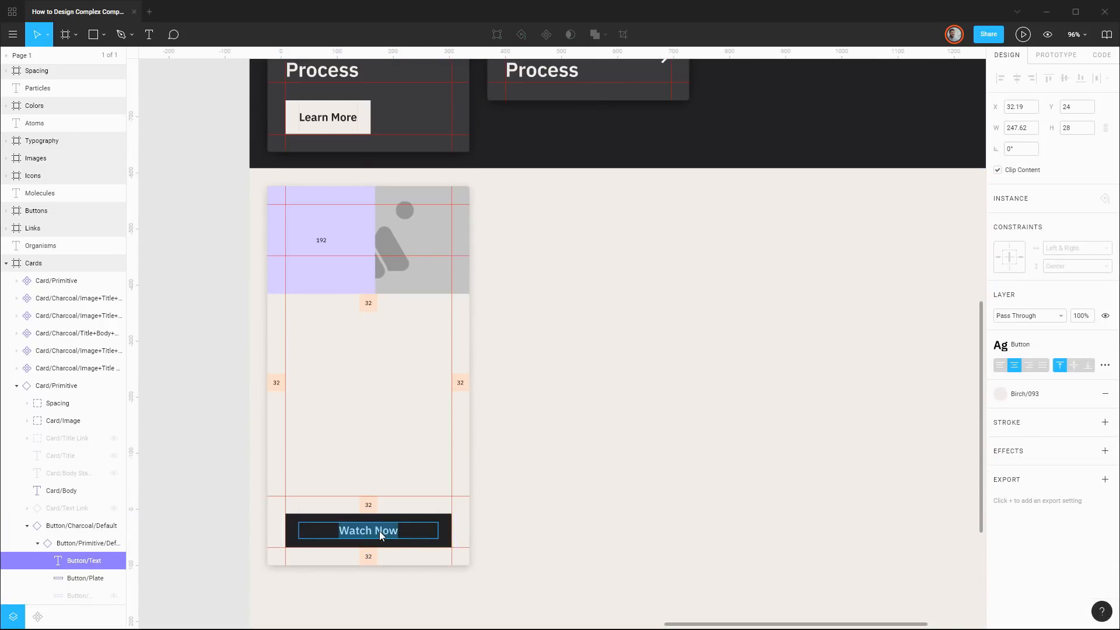
text(Learn More)
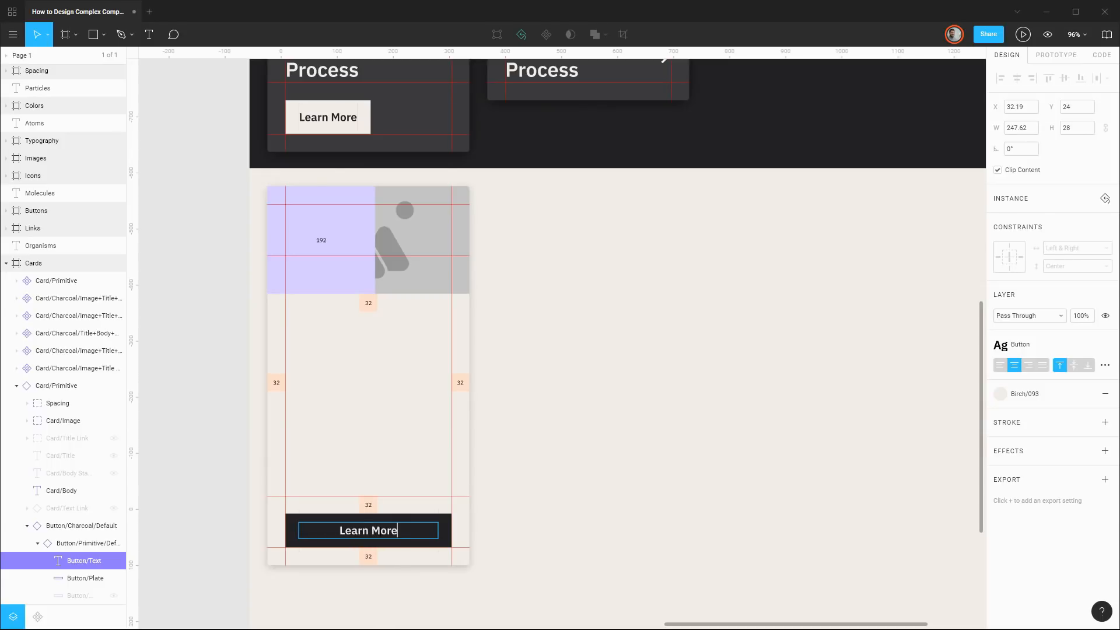
click(37, 543)
click(27, 526)
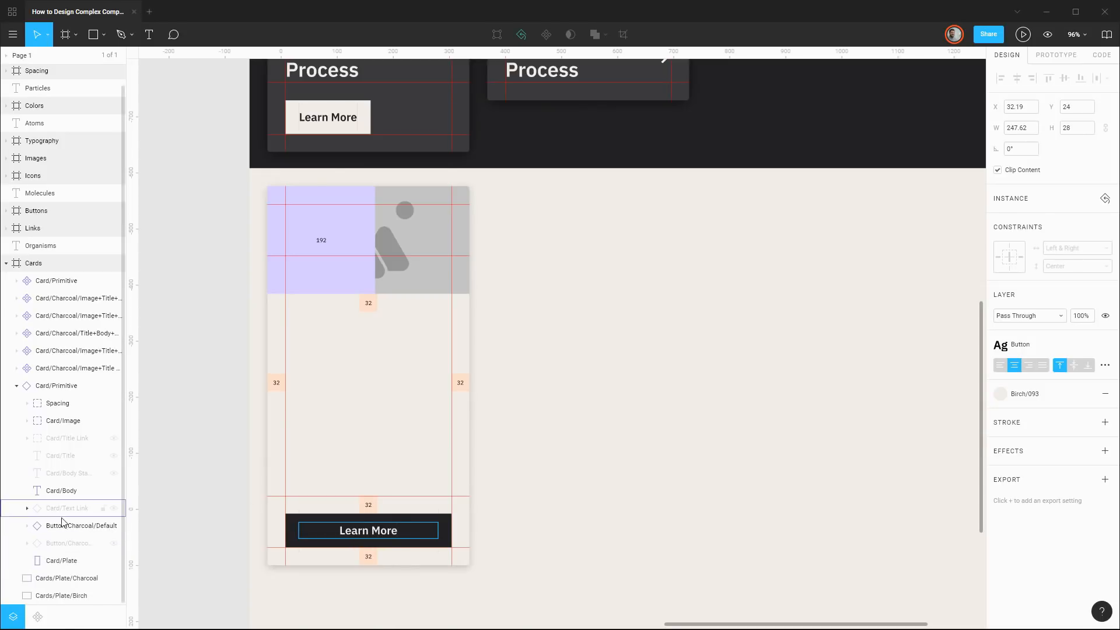
Hide the full-width Charcoal button and select the hidden standard Charcoal button layer below it
click(114, 526)
click(74, 527)
click(63, 545)
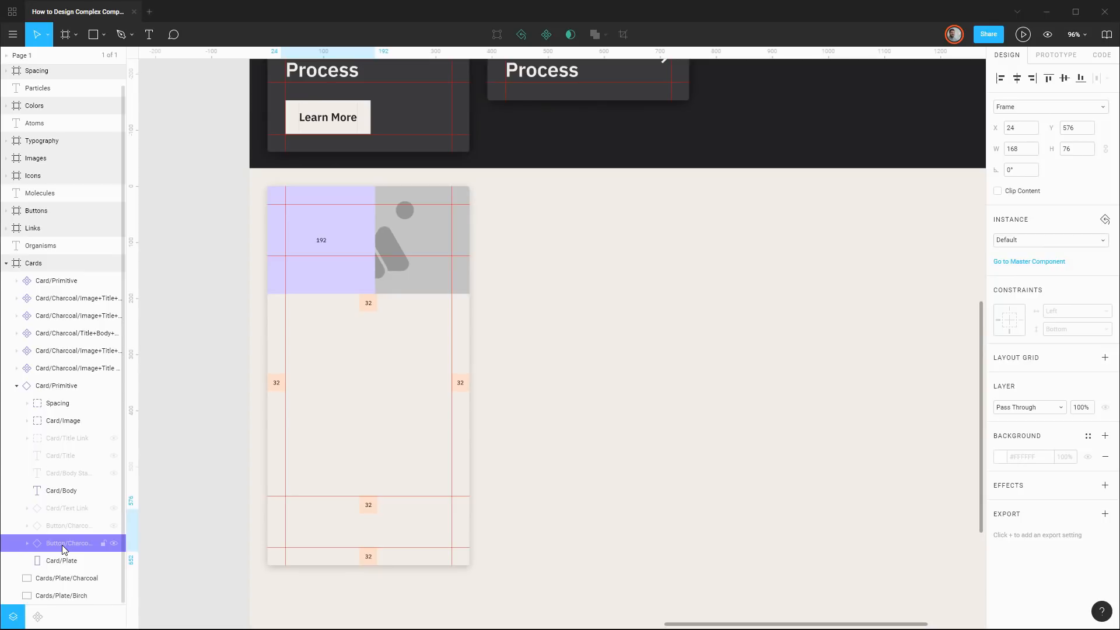
Rename the hidden standard Charcoal button layer as Card/Button and the full-width one as Card/Button Block
double_click(64, 545)
text(Card/Bu)
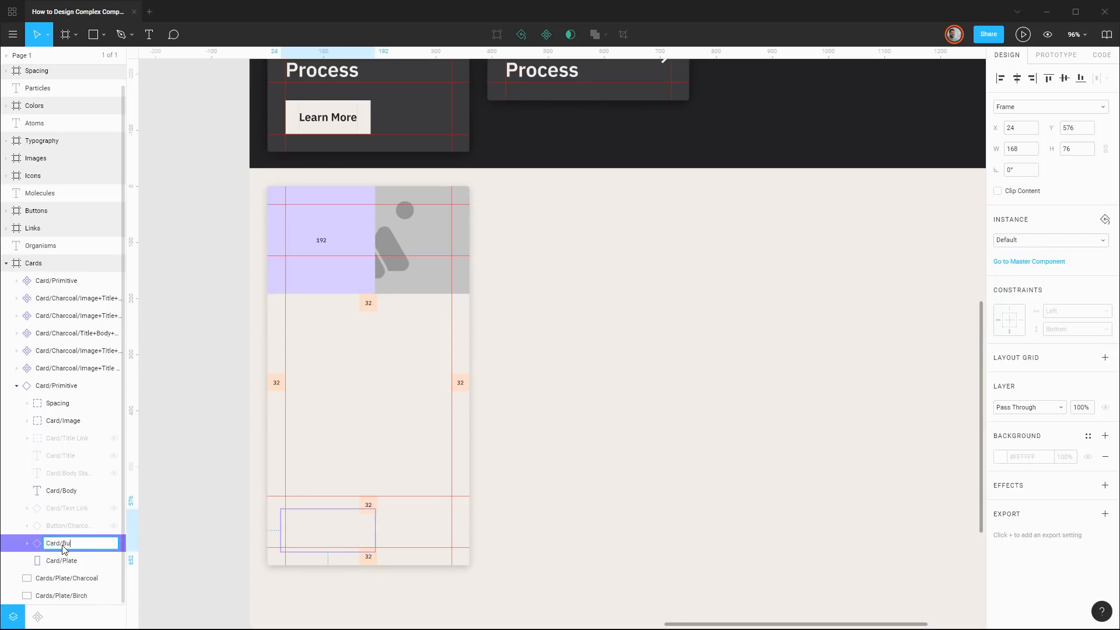
text(tton)
click(86, 527)
double_click(86, 528)
text(C)
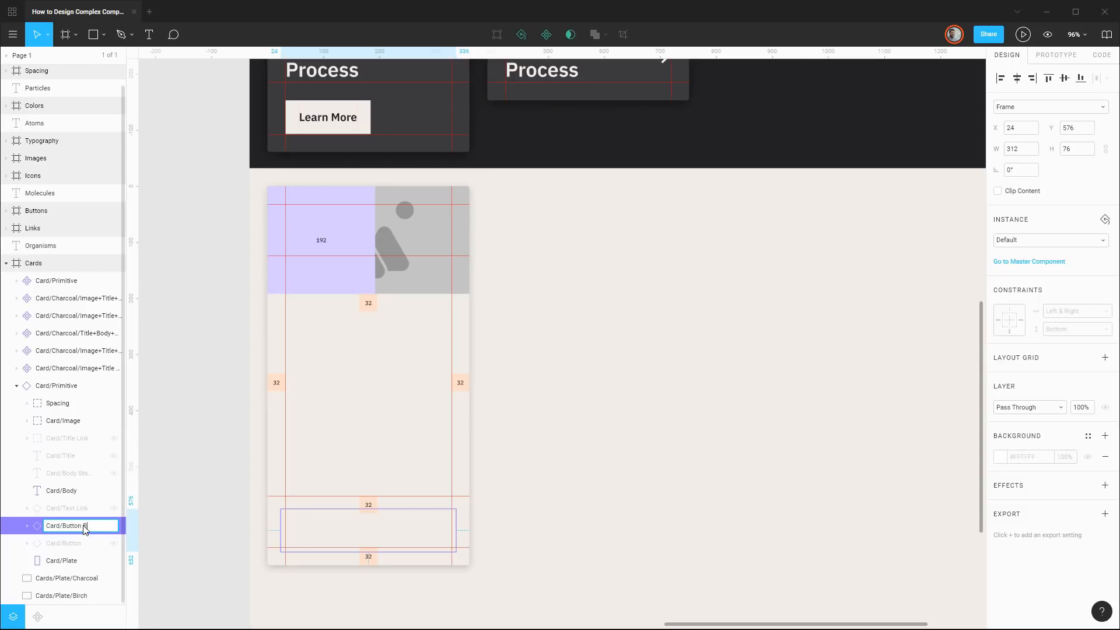
Show the Card/Text Link layer and swap its instance for the Charcoal Desktop Default link
click(61, 510)
click(113, 509)
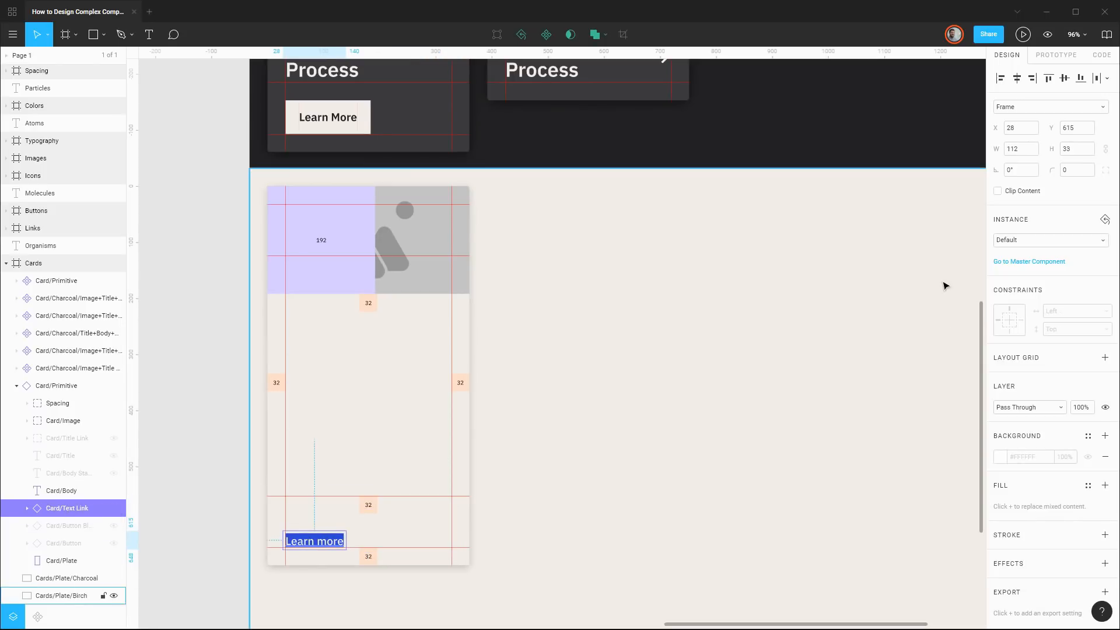
click(1011, 243)
mouse_move(1027, 406)
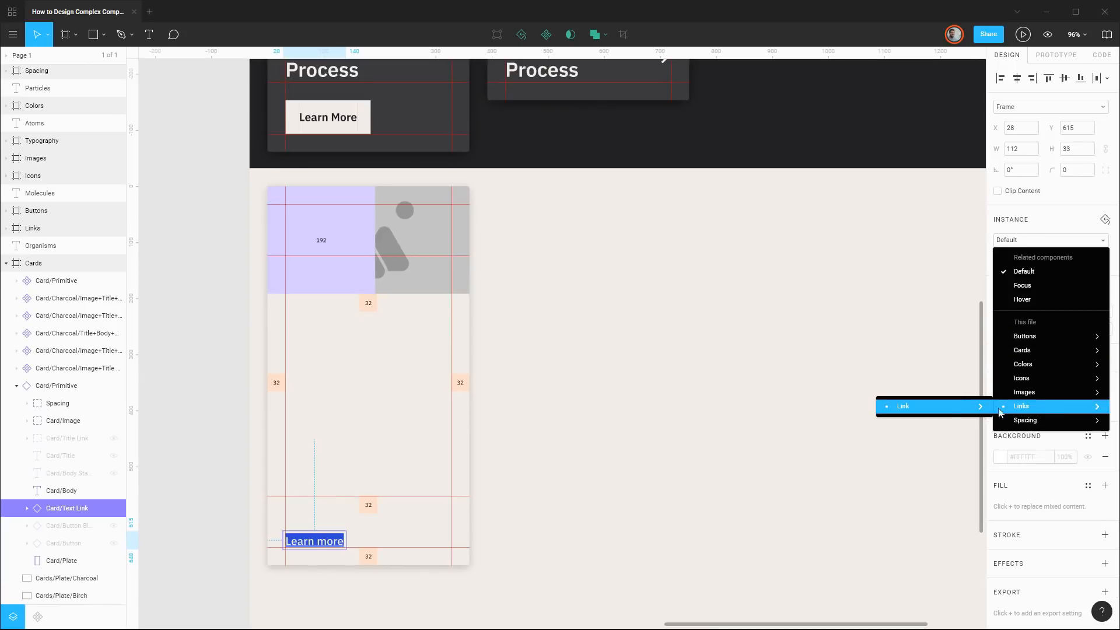
mouse_move(934, 406)
mouse_move(823, 419)
mouse_move(713, 429)
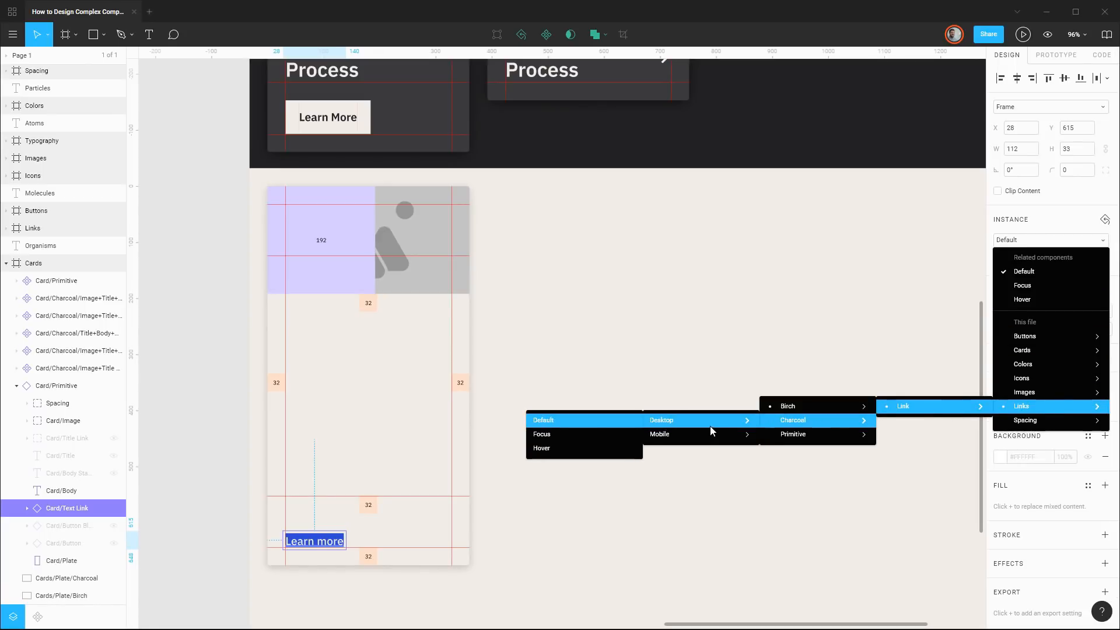
click(587, 426)
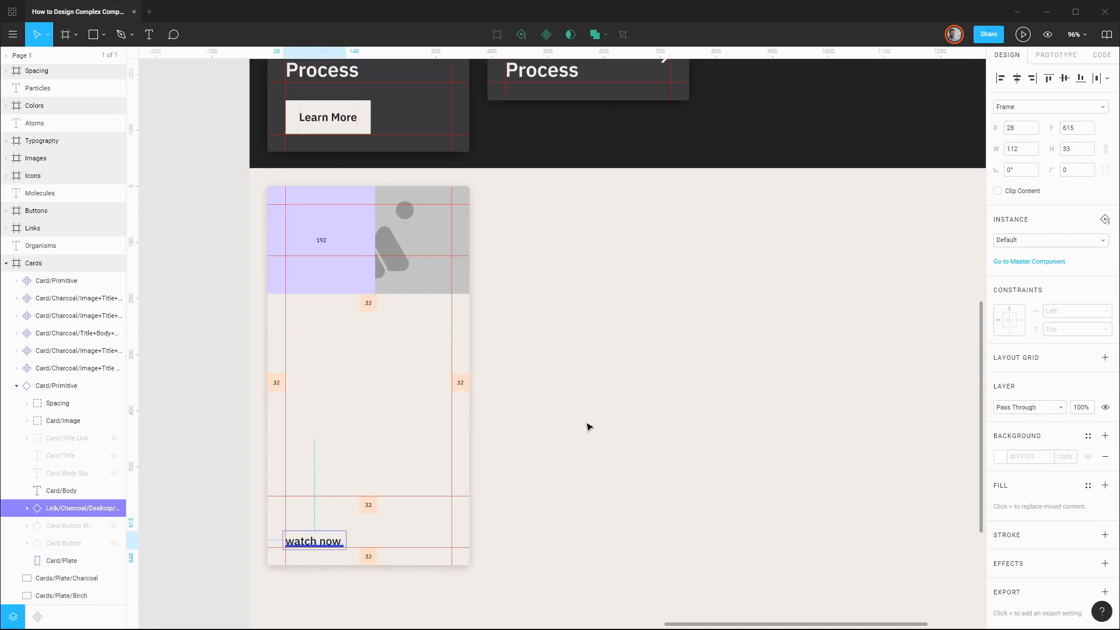
Relabel the Charcoal text link as "Learn more", inspect it up close, and hide the link layer
double_click(325, 543)
double_click(325, 544)
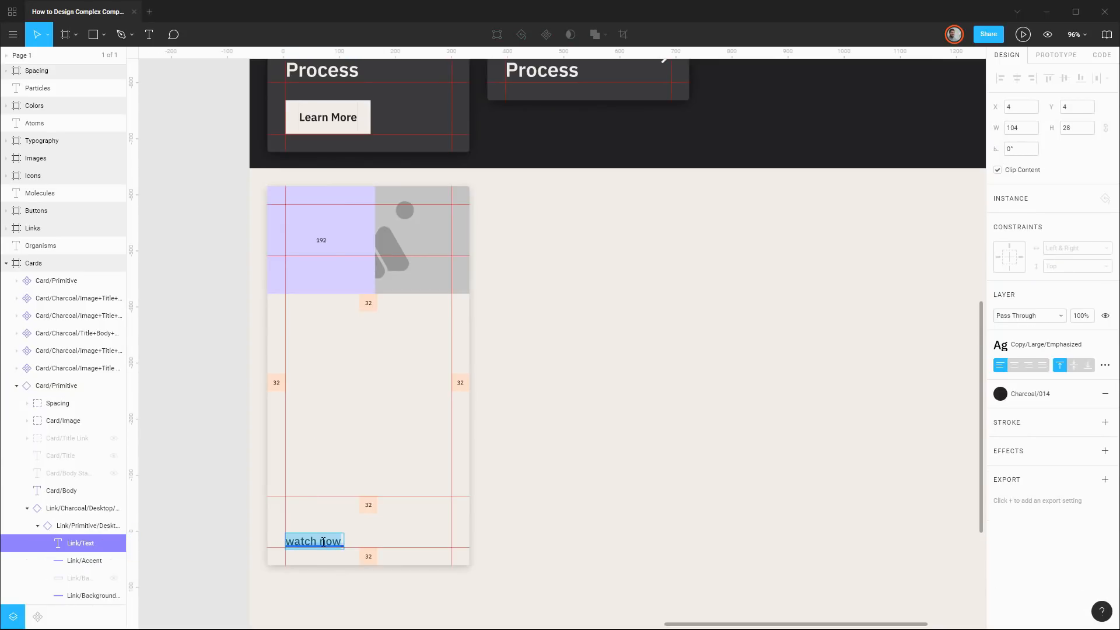
text(Learn more)
key(Escape)
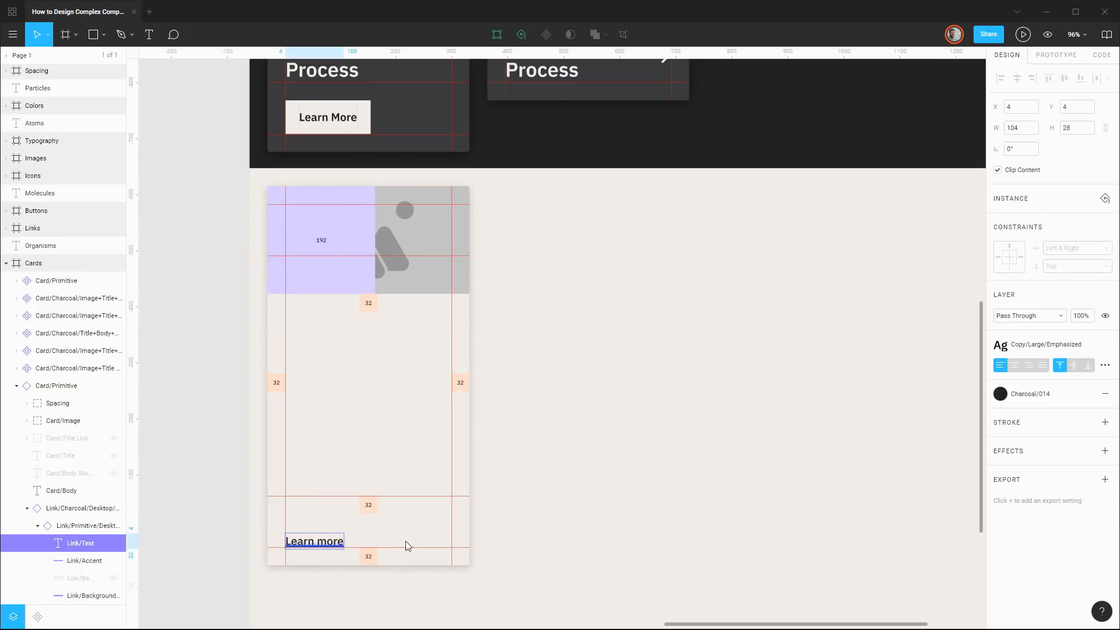
scroll(341, 534, up, 5)
scroll(341, 536, up, 5)
scroll(327, 525, down, 3)
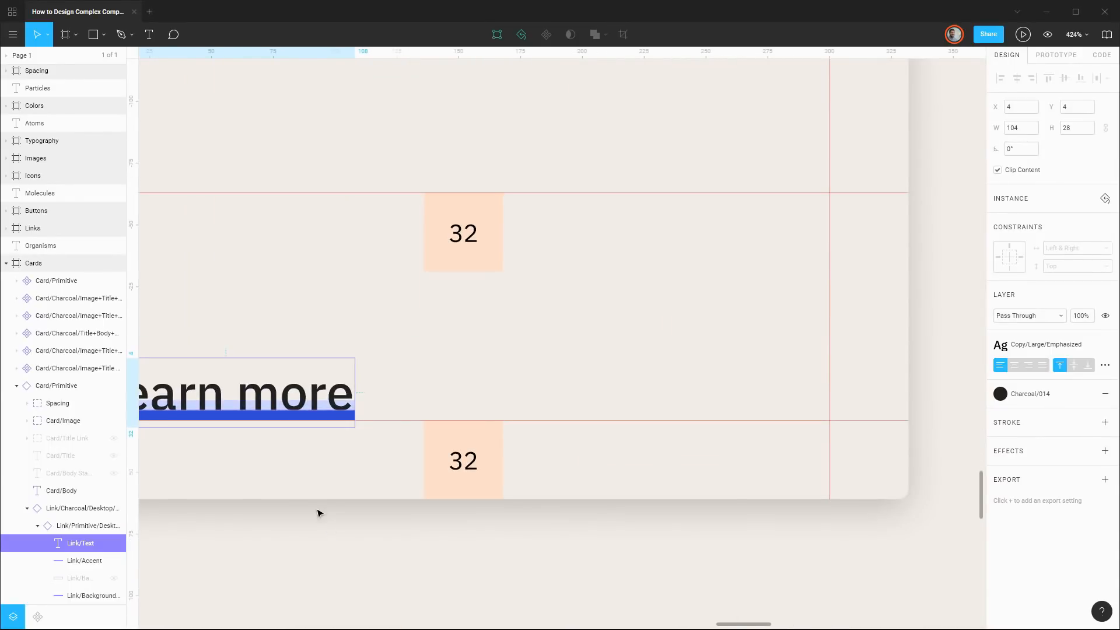
scroll(318, 459, down, 5)
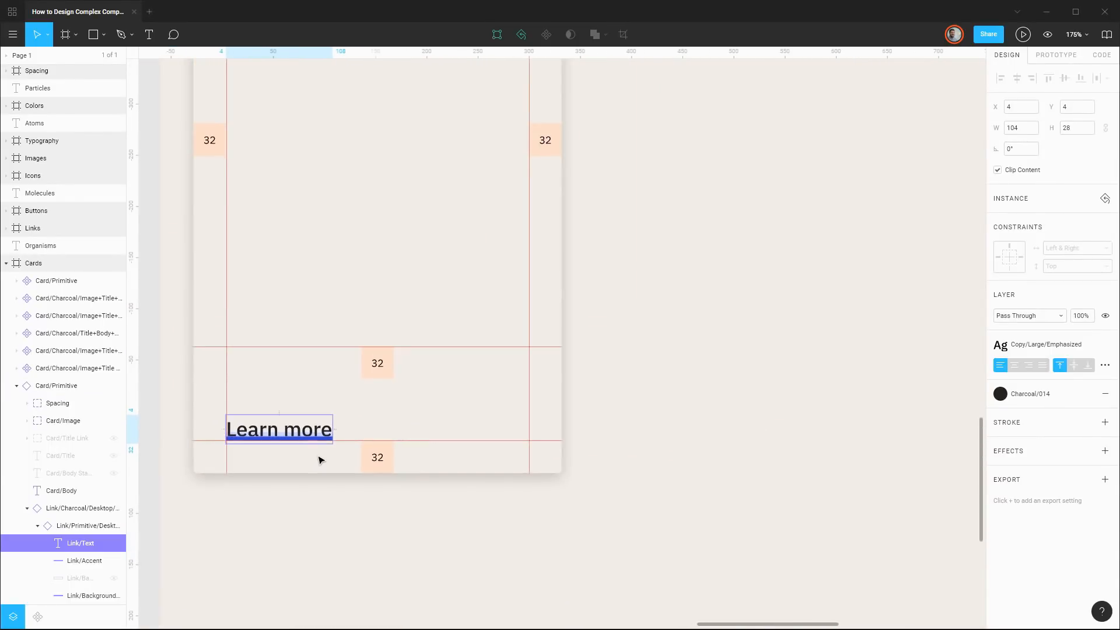
scroll(322, 452, up, 1)
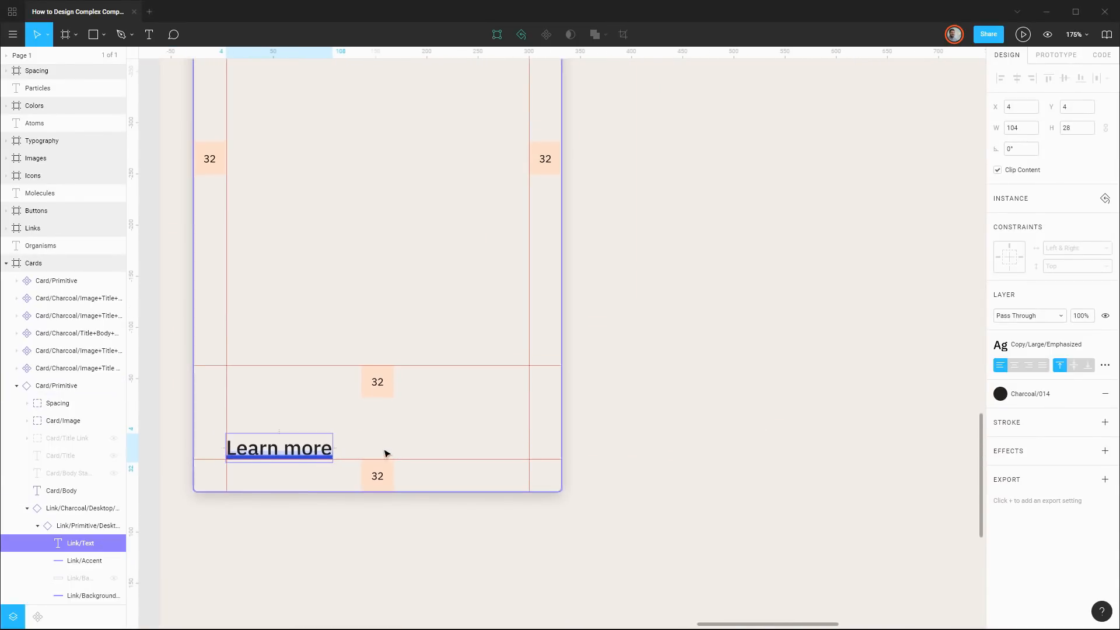
scroll(385, 453, down, 3)
click(75, 509)
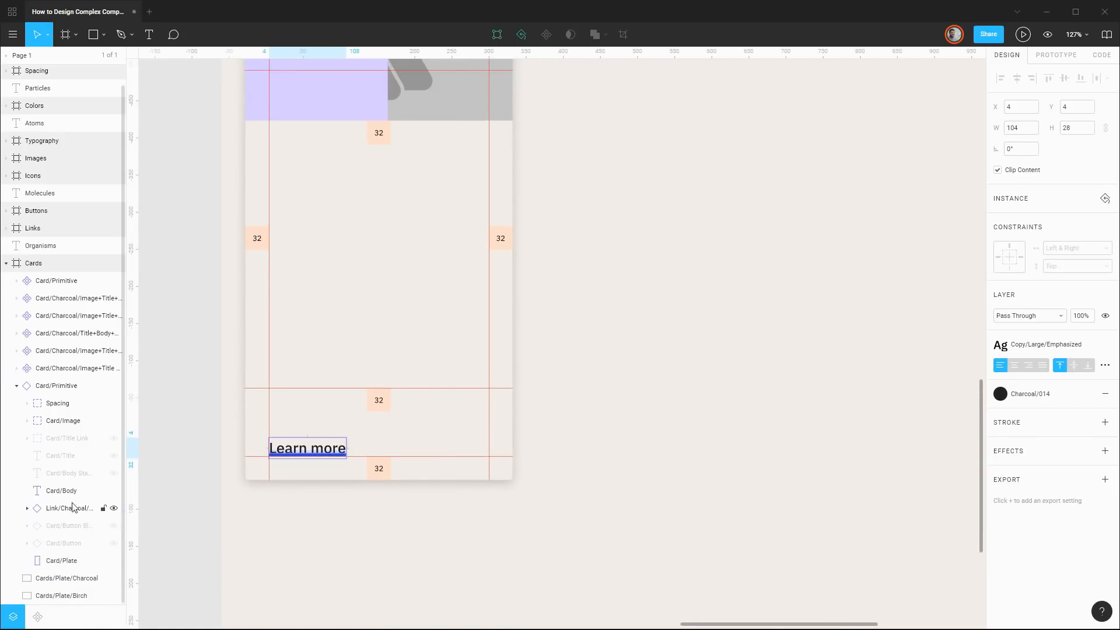
click(114, 509)
Apply the Charcoal/014 color style to the Card/Body text and hide that layer
click(70, 491)
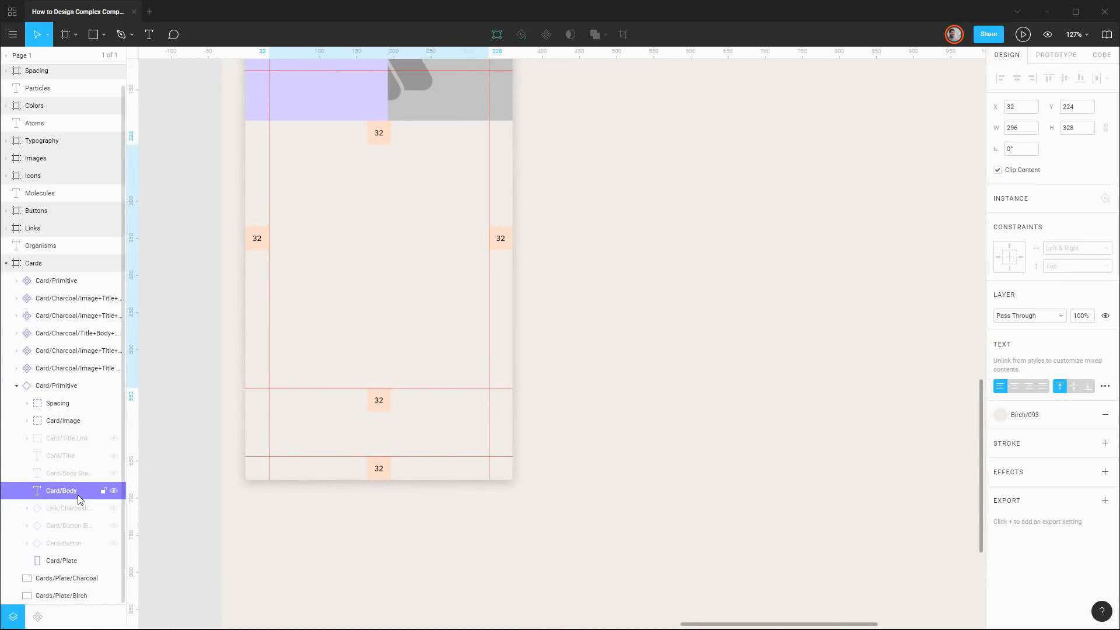
click(1027, 414)
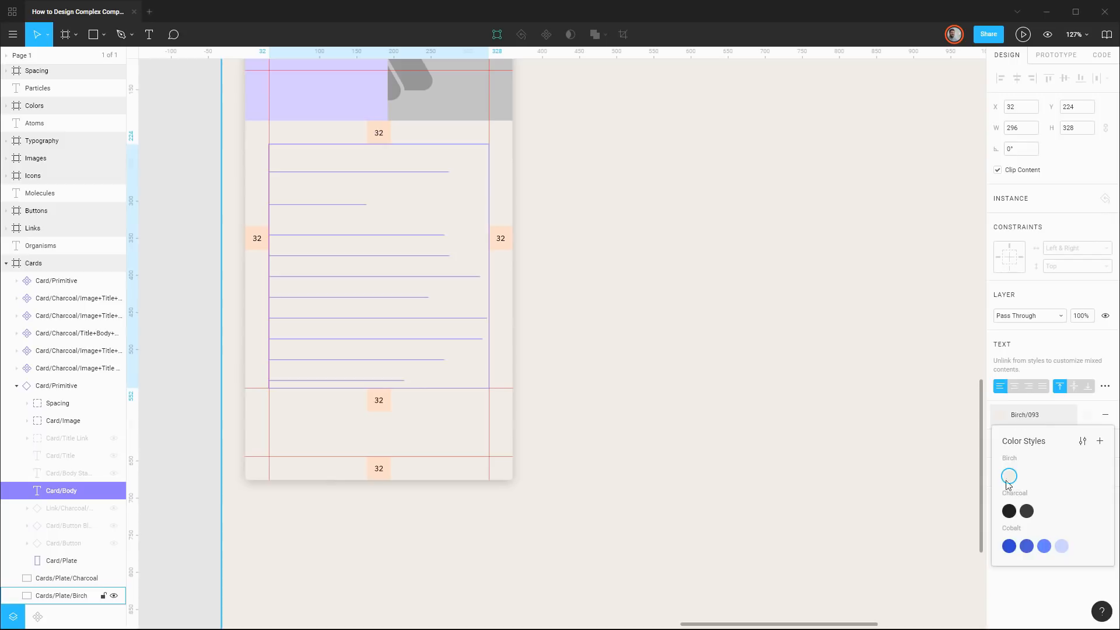
click(1010, 511)
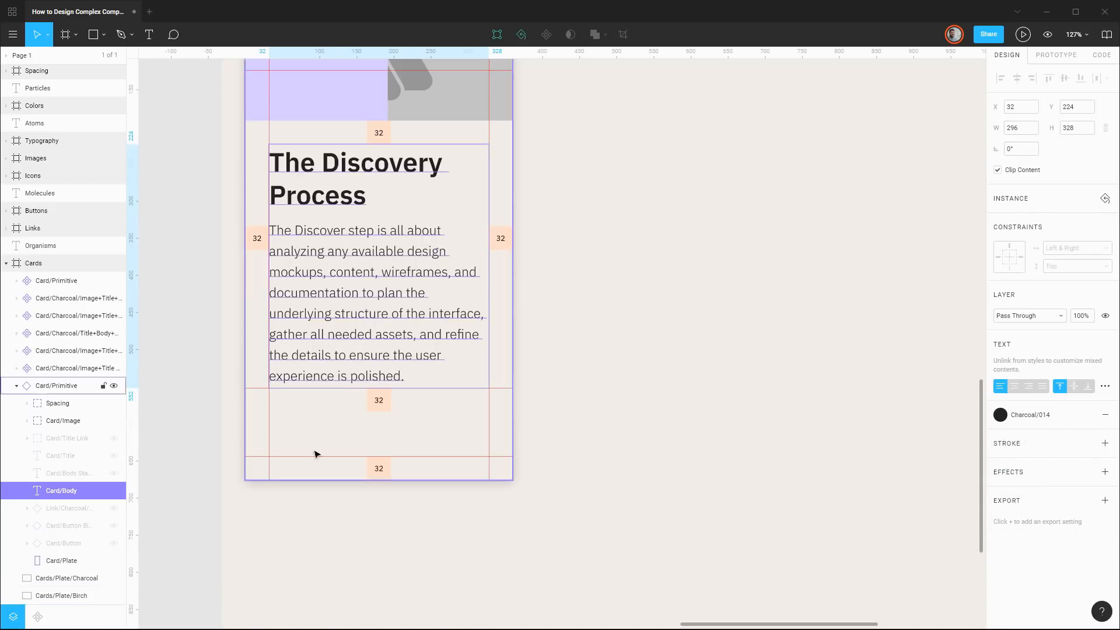
click(116, 512)
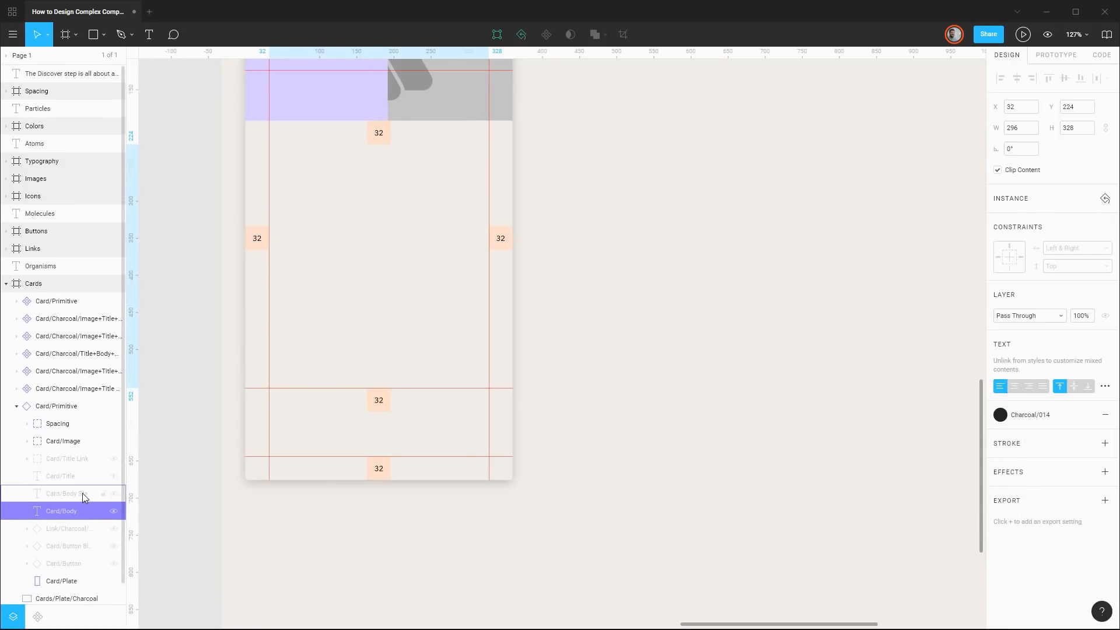
Apply Charcoal/014 to the hidden Card/Title layer and the body text layer directly below it, previewing each briefly
click(80, 493)
shift+click(75, 476)
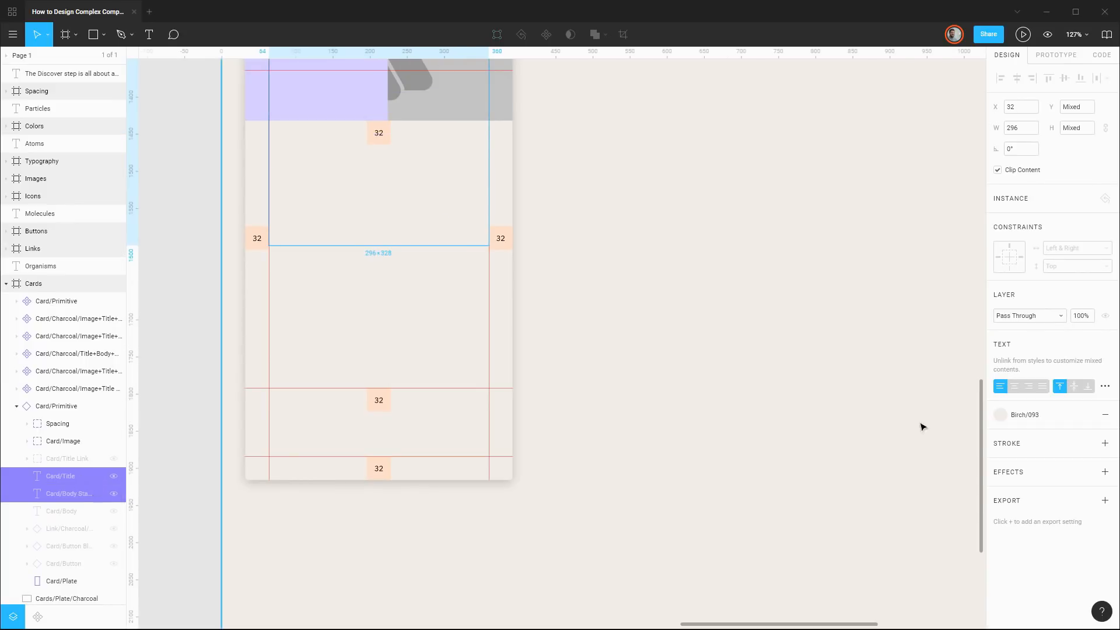
click(1020, 418)
click(1009, 511)
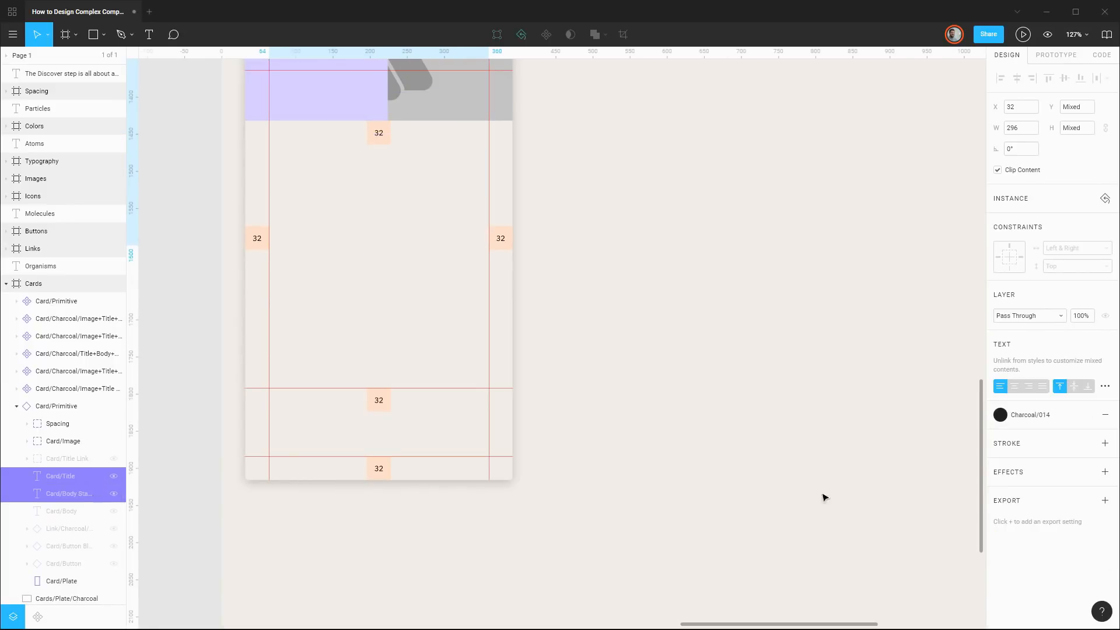
click(113, 477)
click(113, 481)
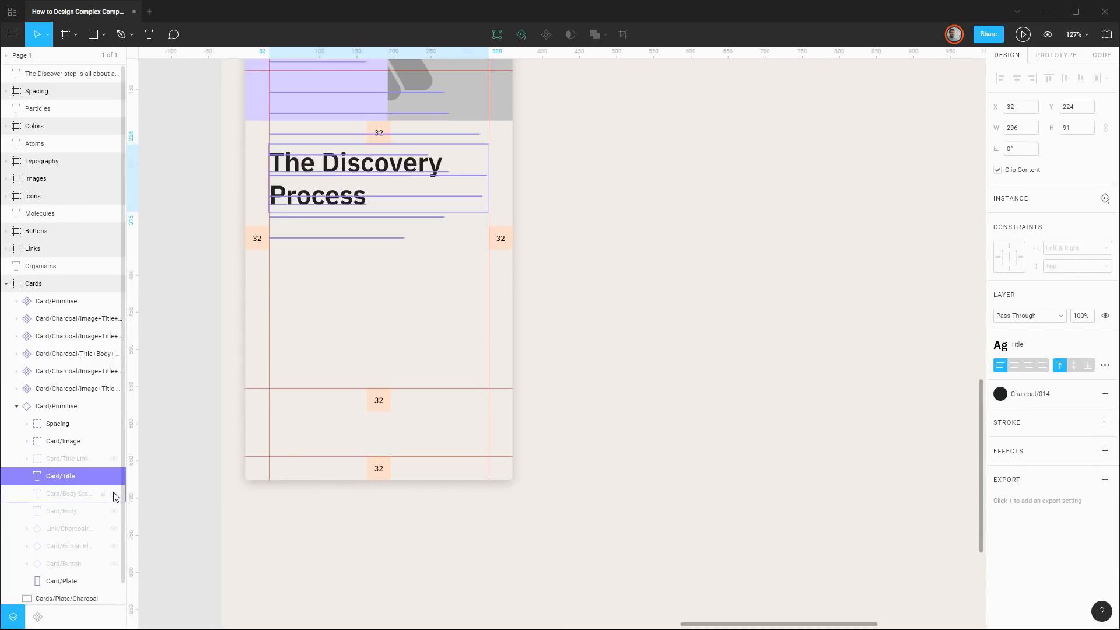
click(114, 476)
click(115, 494)
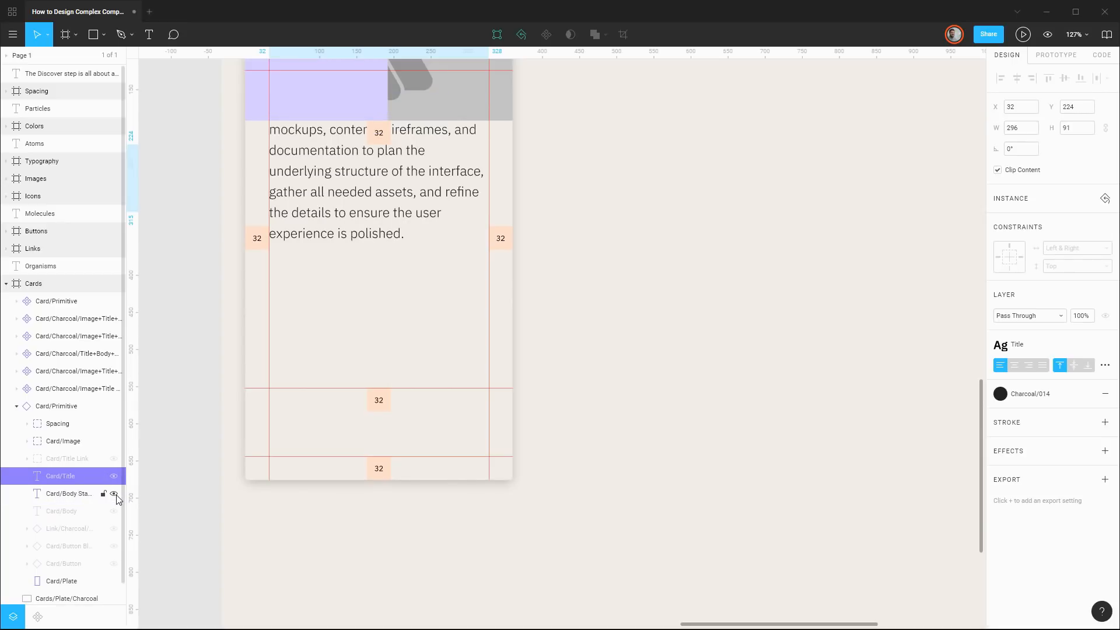
click(114, 494)
Show the Card/Title Link group, recolor its Card/Title/Narrow text with Charcoal/014, and hide that text
click(56, 461)
click(27, 459)
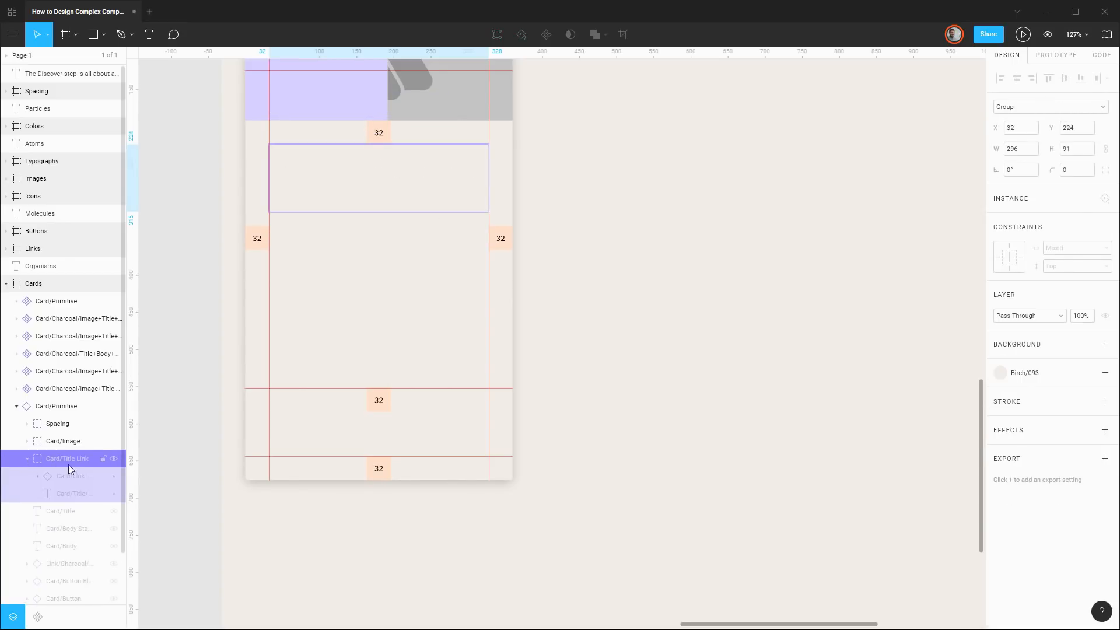
click(113, 461)
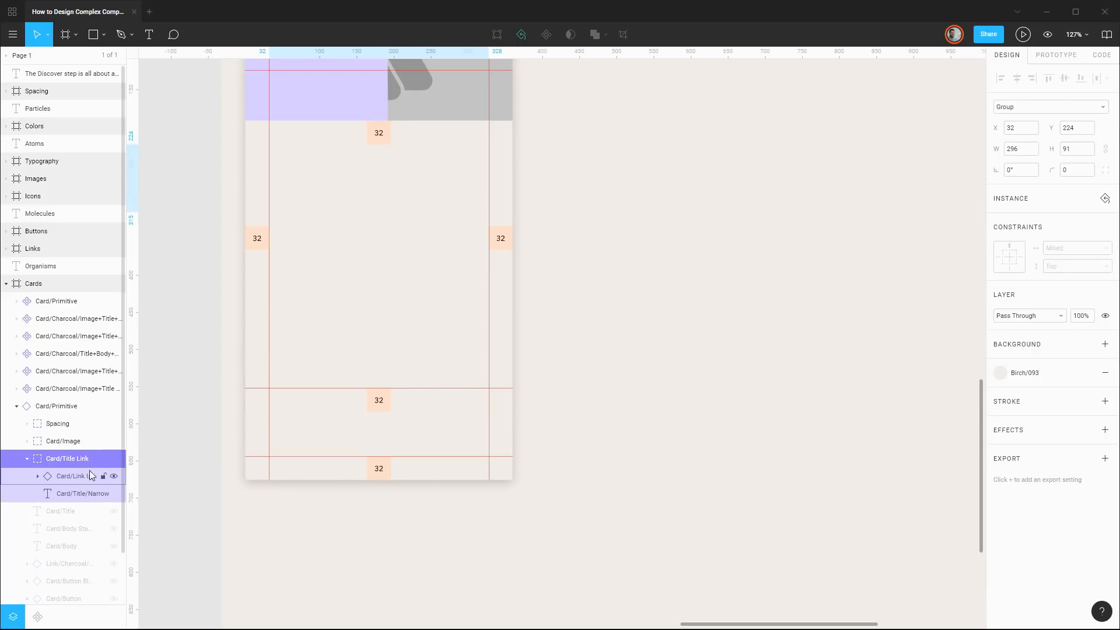
click(79, 494)
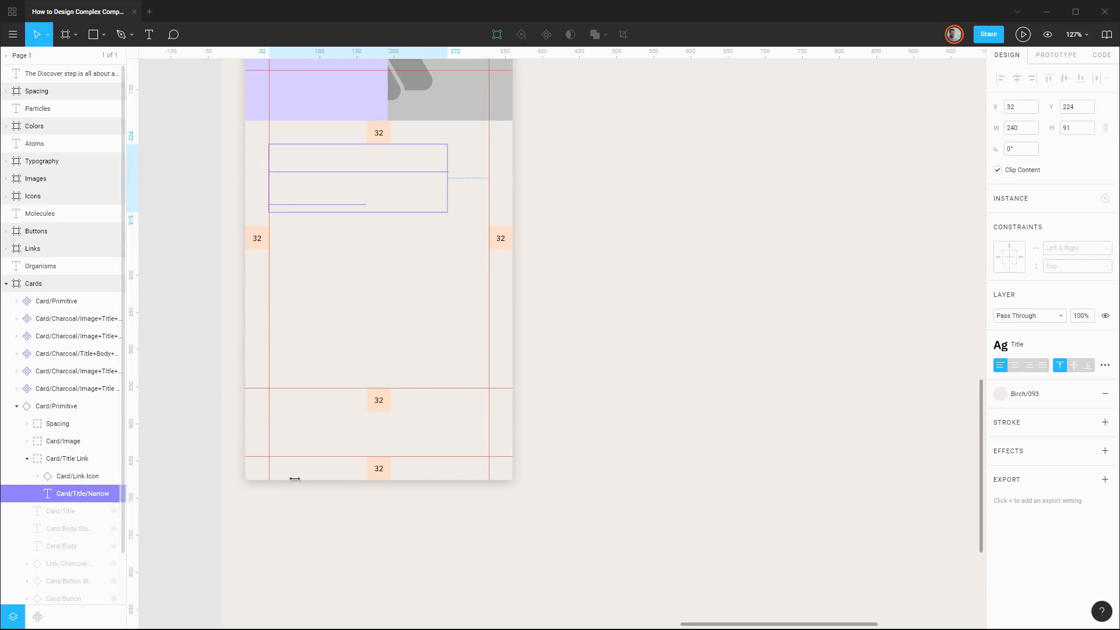
click(1020, 394)
click(1005, 487)
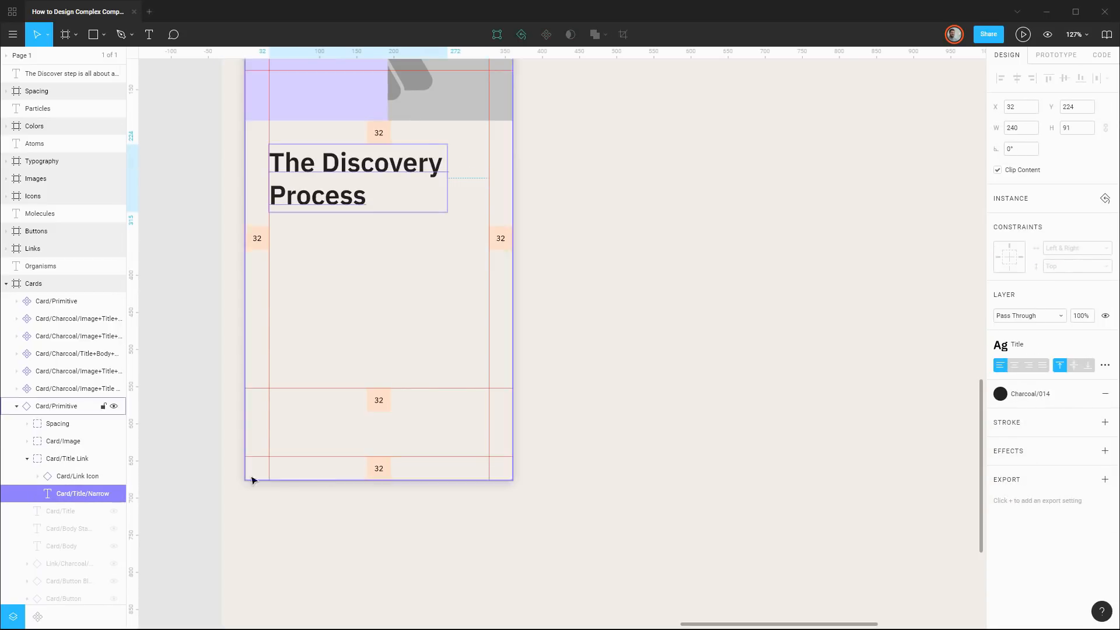
click(114, 494)
Apply the Charcoal/014 color style to the Chevron/Right shape inside Card/Link Icon
click(49, 476)
click(38, 476)
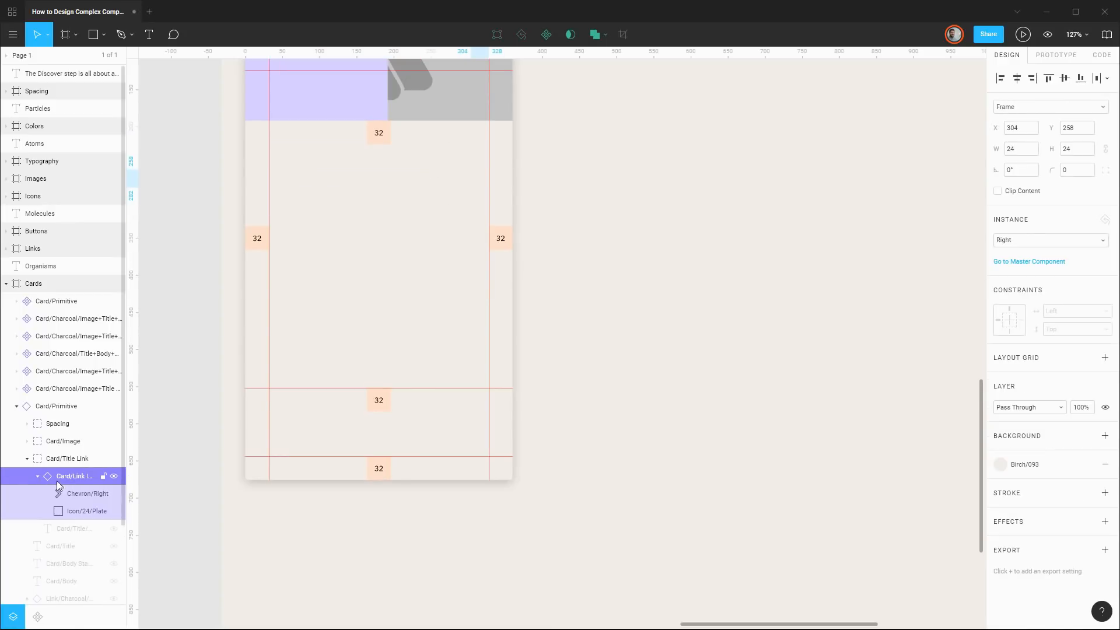
click(70, 494)
click(1021, 344)
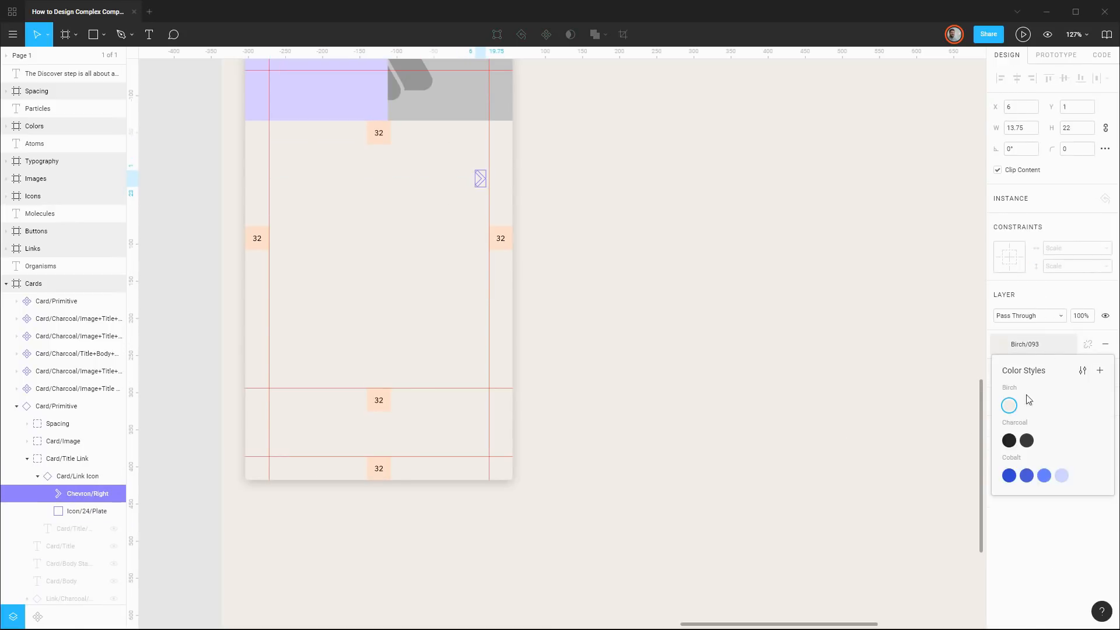
click(1010, 435)
scroll(386, 359, up, 1)
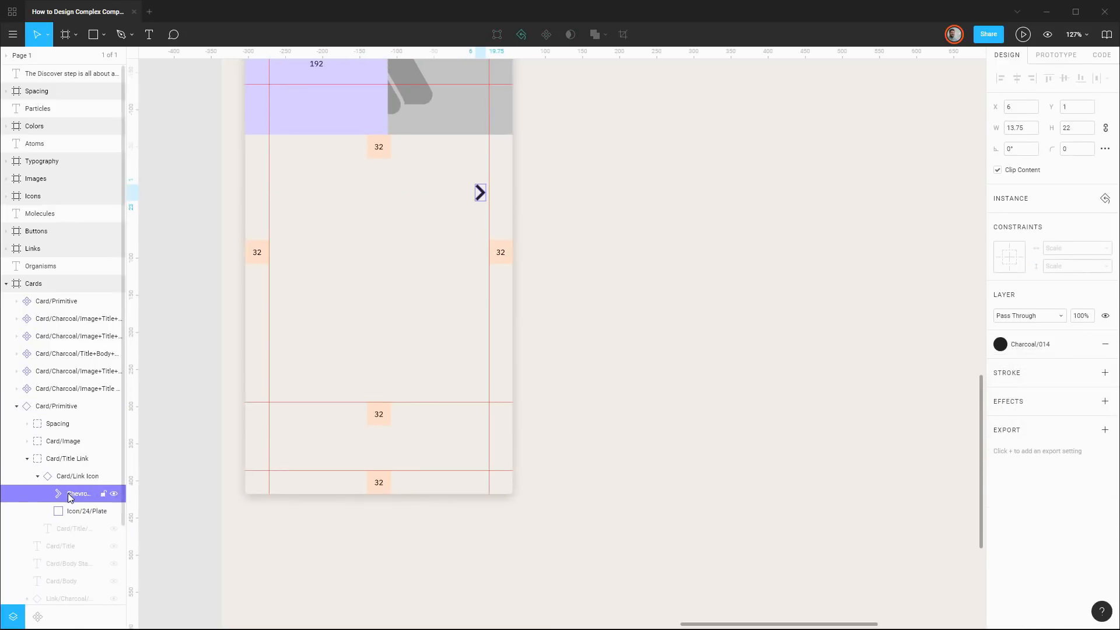
Show the Card/Title/Narrow text again, then collapse and hide the Card/Title Link group
click(38, 476)
click(114, 494)
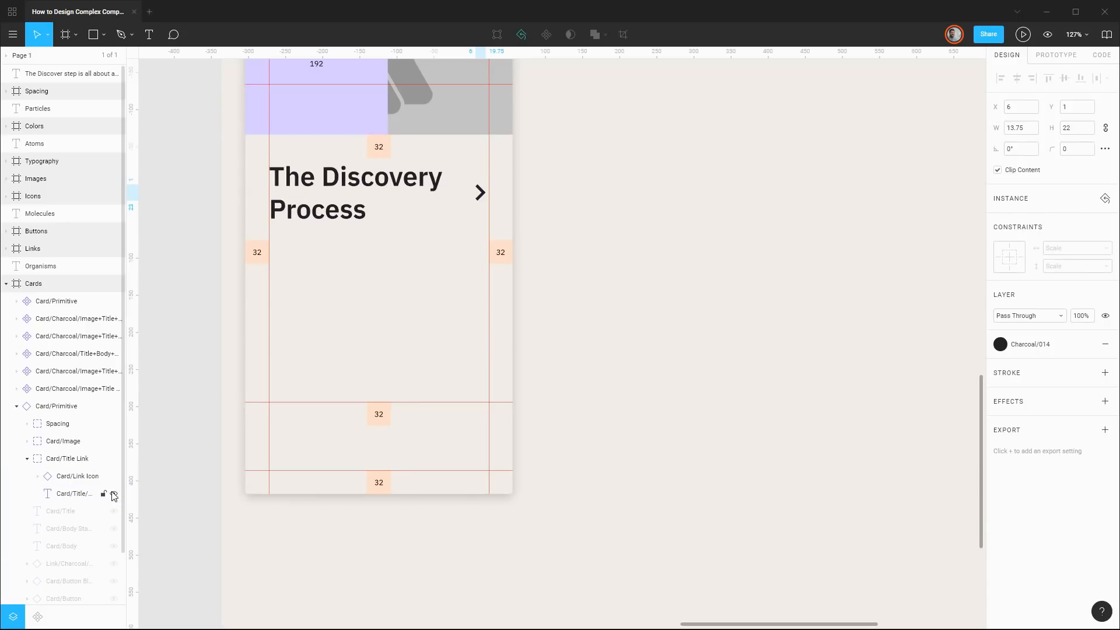
click(113, 494)
click(114, 494)
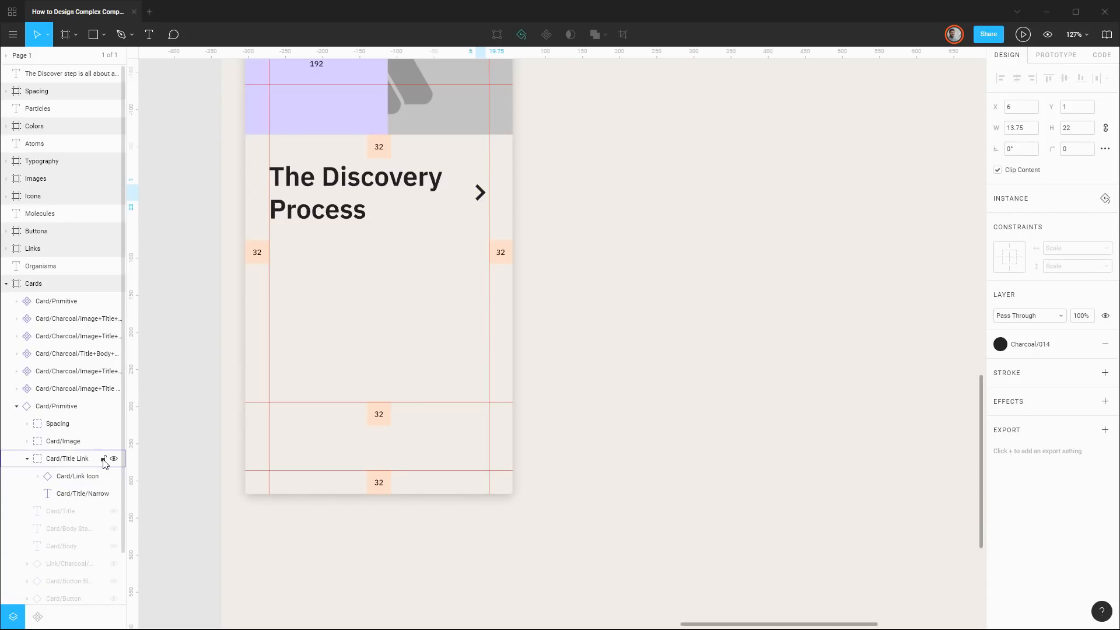
click(27, 459)
click(113, 458)
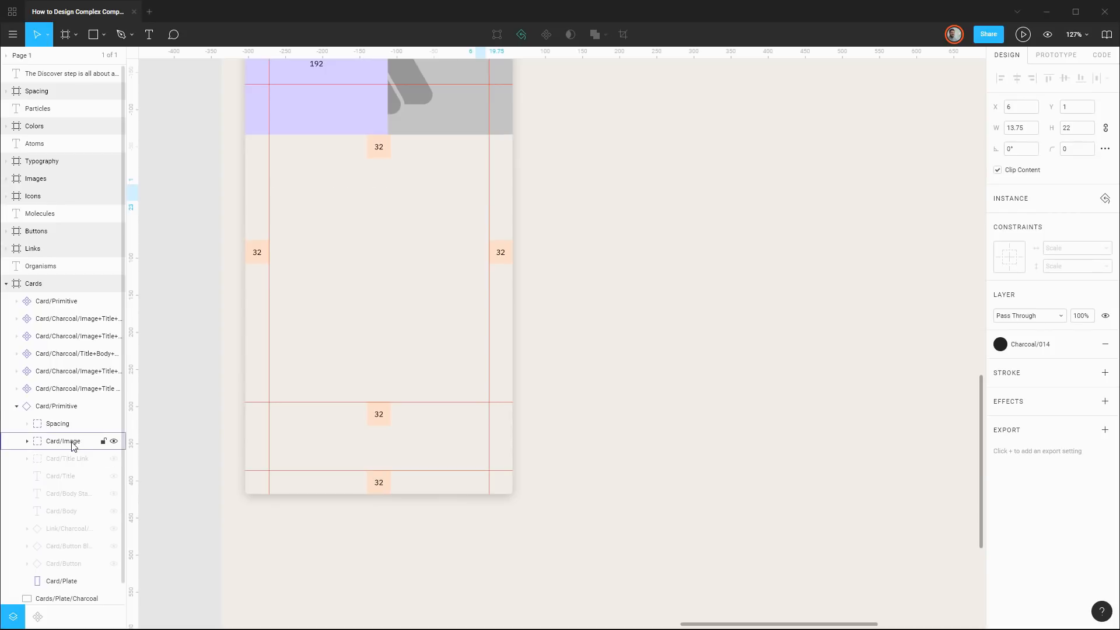
Show the Card/Body and Card/Button layers in the Birch card and hide its Spacing group
scroll(424, 374, up, 1)
scroll(423, 373, up, 4)
scroll(423, 372, down, 1)
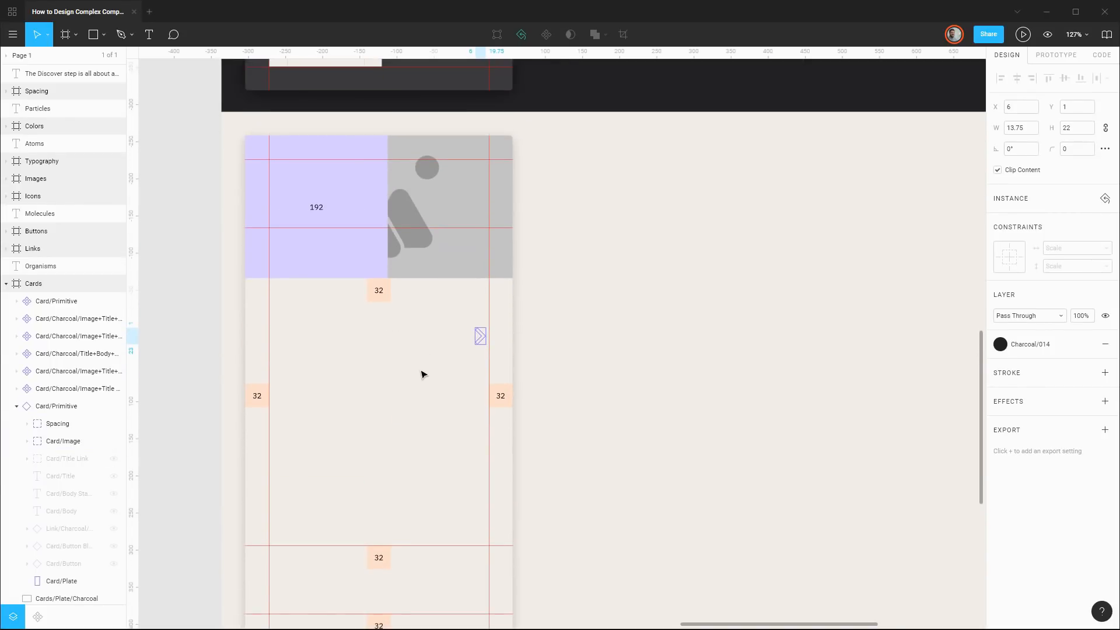
click(626, 388)
click(114, 491)
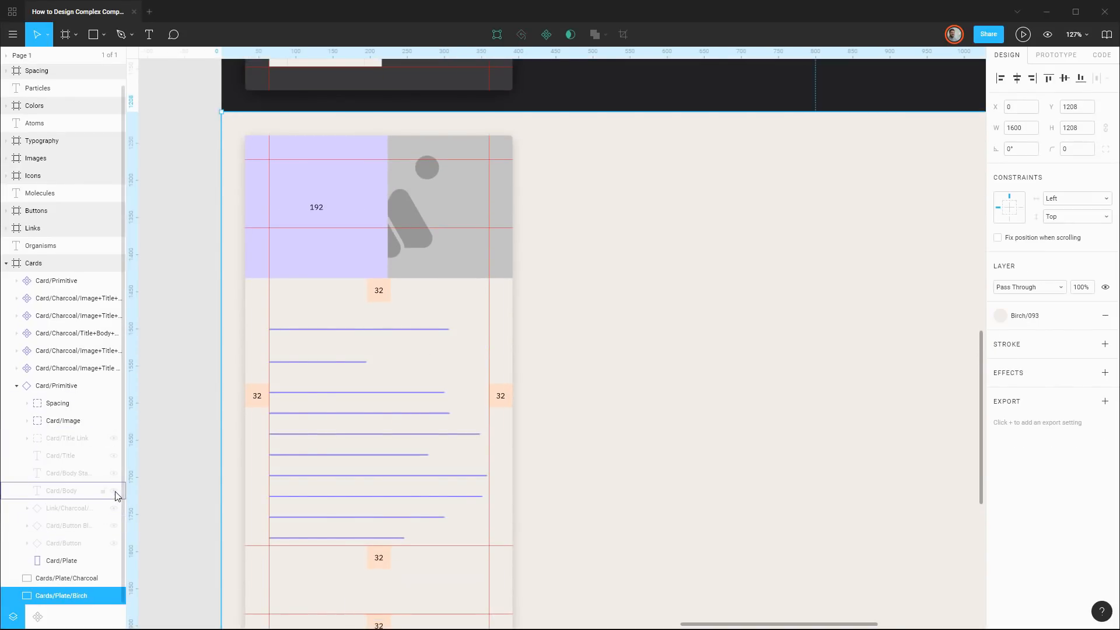
click(114, 543)
scroll(540, 400, down, 1)
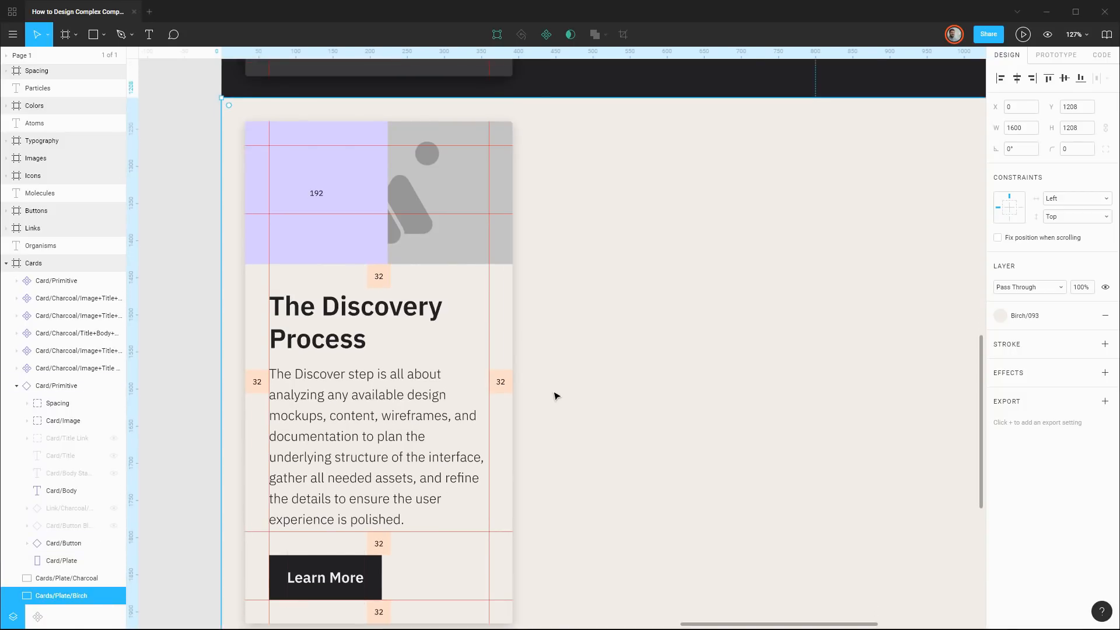
scroll(555, 395, down, 5)
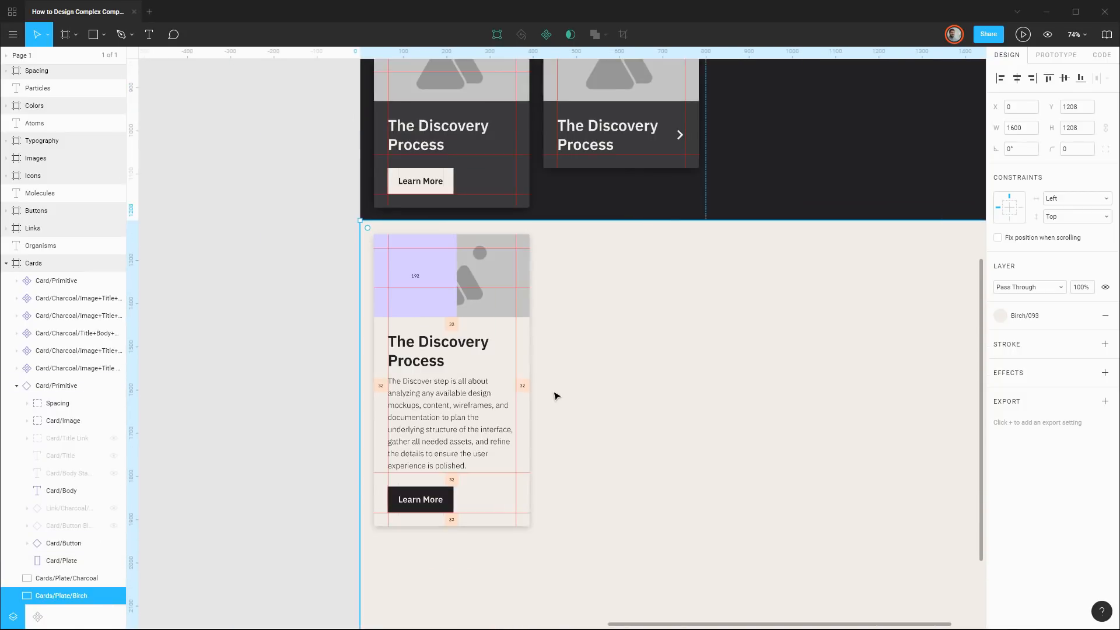
click(113, 403)
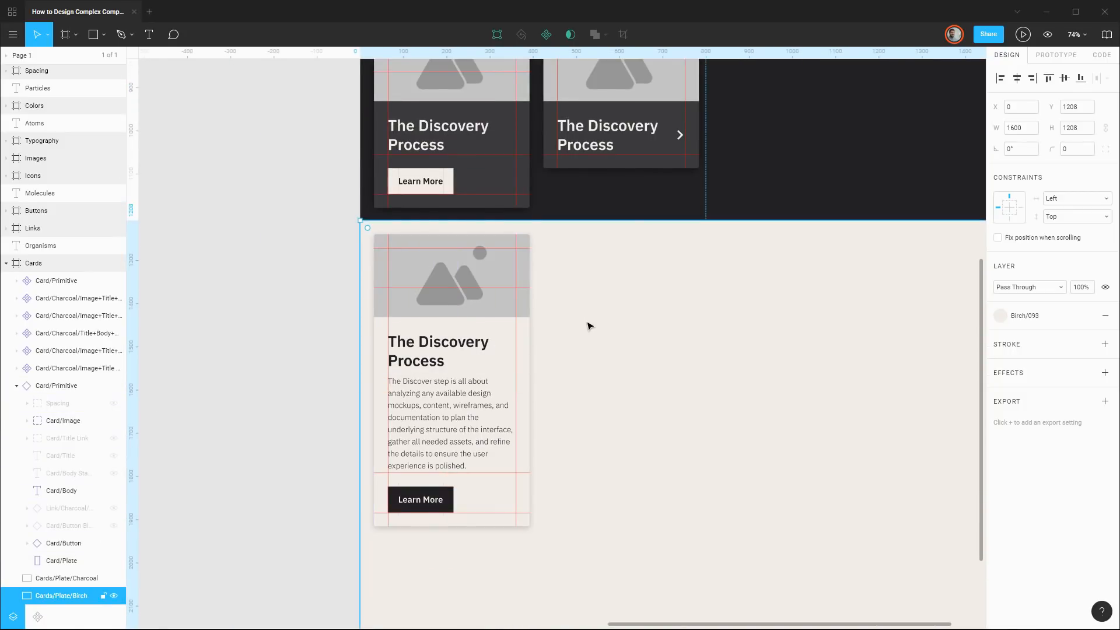
Convert the restyled Birch card instance into a component and rename it Card/Primitive/Birch
click(75, 406)
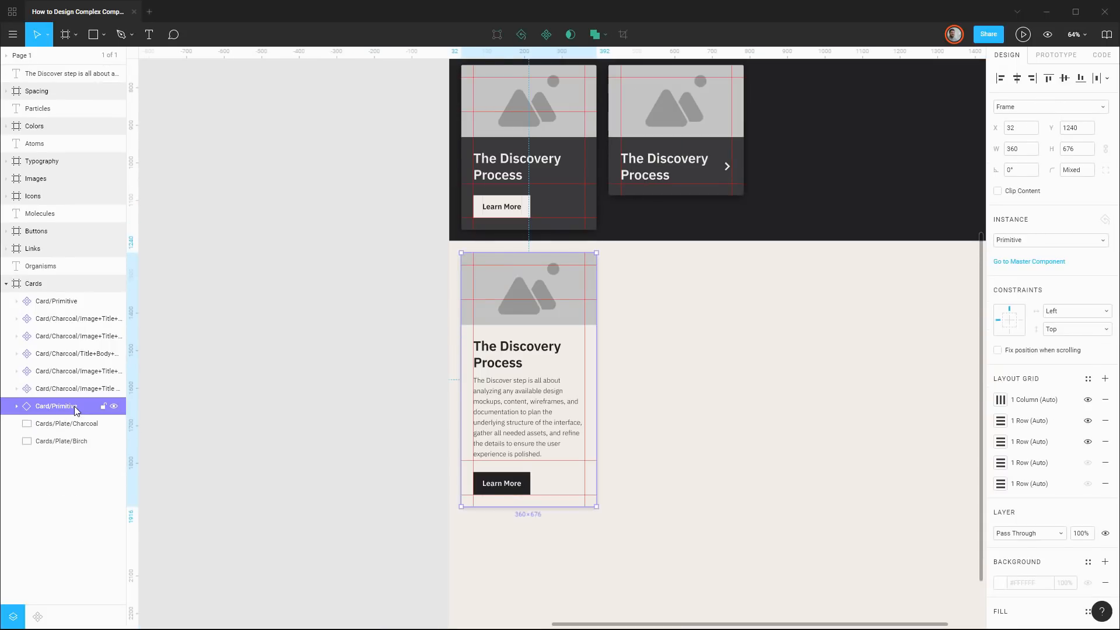
key(ctrl+alt+k)
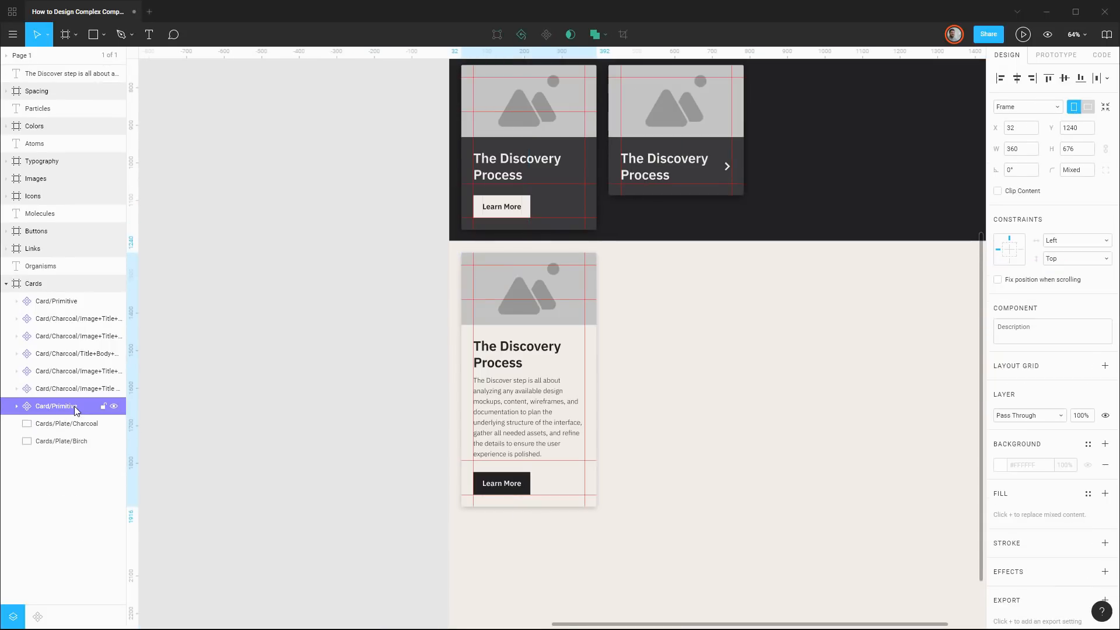
double_click(75, 406)
click(74, 409)
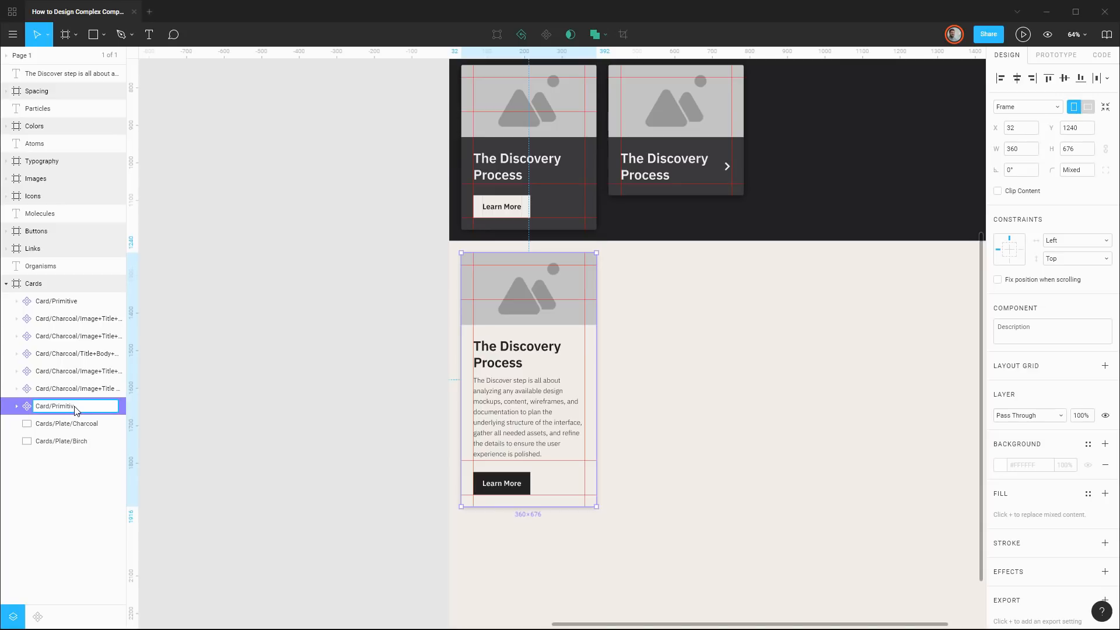
text(h)
key(Return)
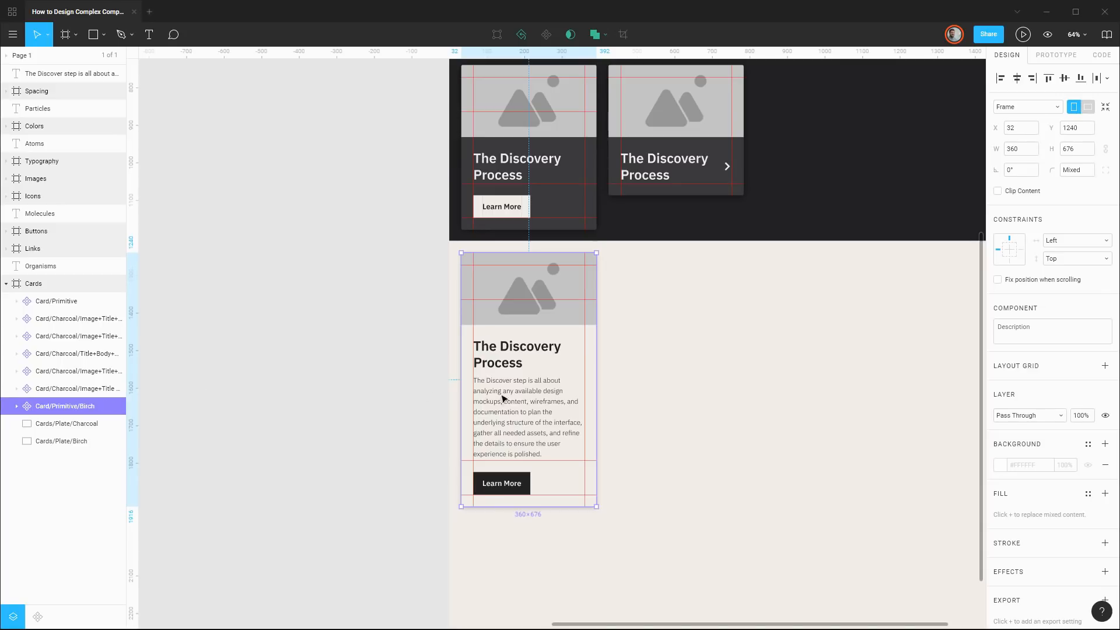
Duplicate the Birch primitive card to X 424, order its layer below the original, and convert the copy into a component
drag(561, 384, 702, 381)
drag(53, 416, 76, 431)
double_click(79, 430)
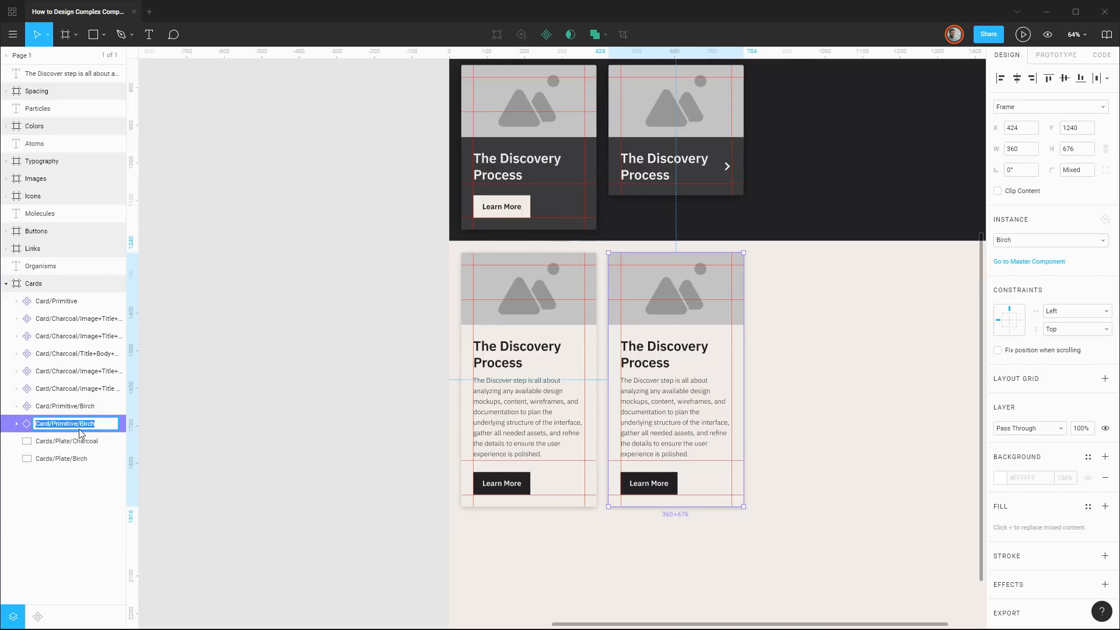
key(Return)
key(ctrl+alt+k)
Rename the second Birch card component as Card/Birch/Image+Title+Body+Button
double_click(79, 429)
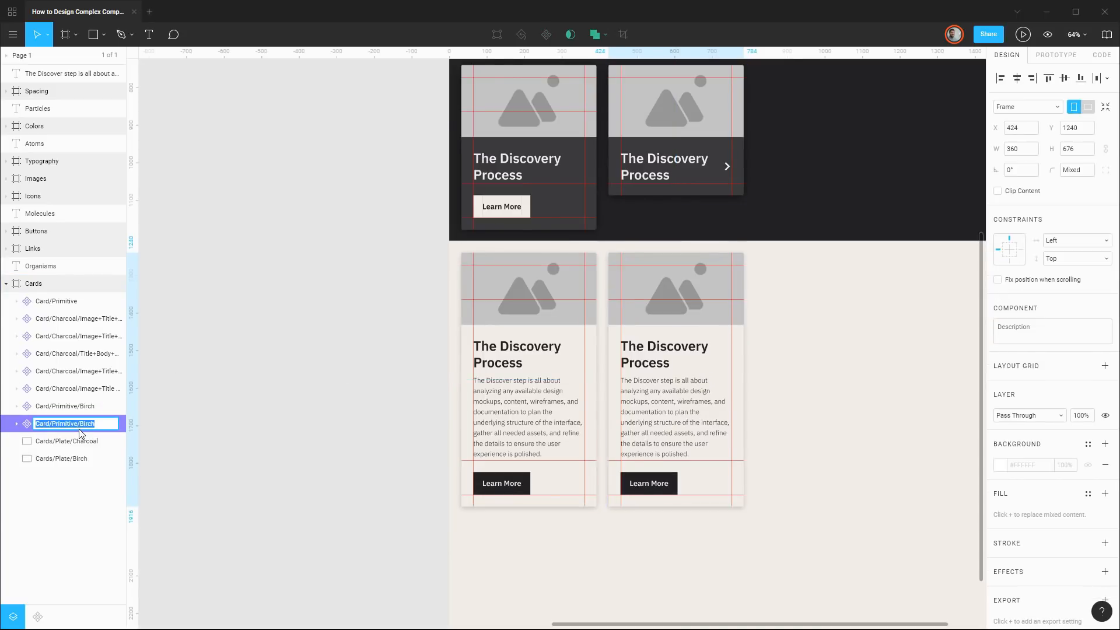
key(BackSpace)
key(BackSpace)
key(BackSpace)
key(BackSpace)
key(BackSpace)
key(BackSpace)
key(BackSpace)
key(BackSpace)
key(BackSpace)
key(BackSpace)
key(BackSpace)
key(BackSpace)
key(BackSpace)
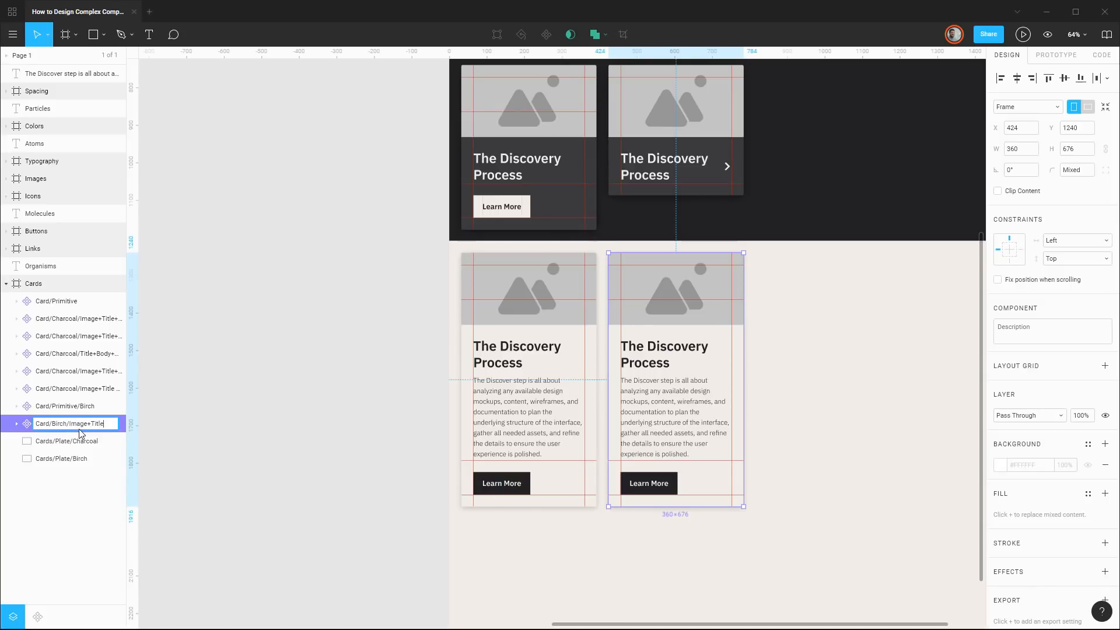
text(ody+Button)
key(Return)
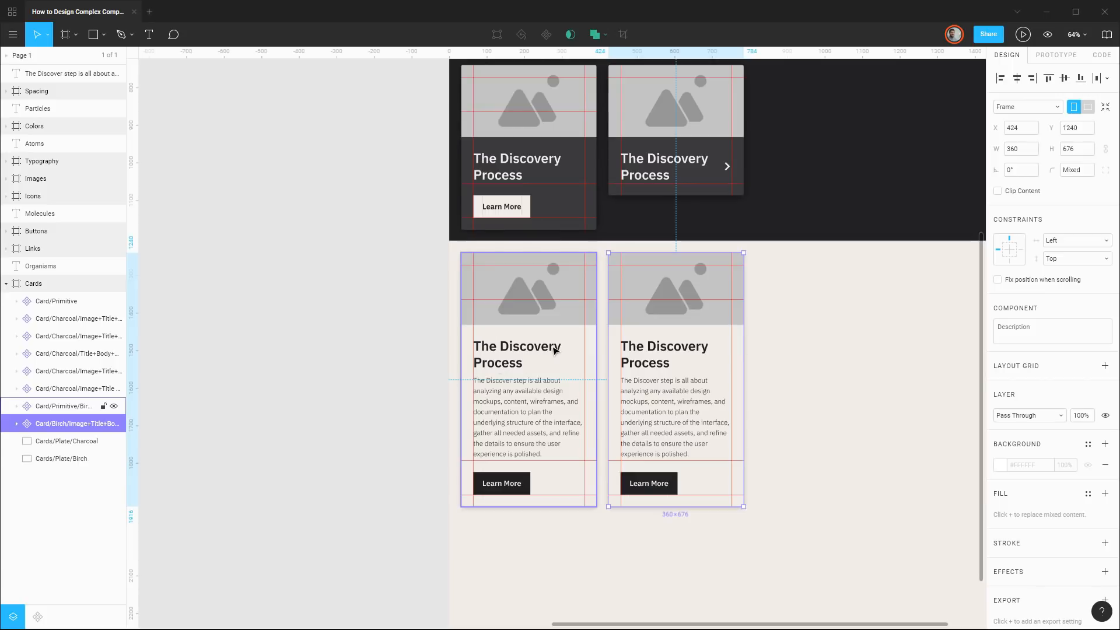
Duplicate the Birch primitive card to X 816, order its layer below the other Birch cards, and swap its button for the full-width block button
scroll(889, 359, up, 3)
scroll(890, 359, up, 2)
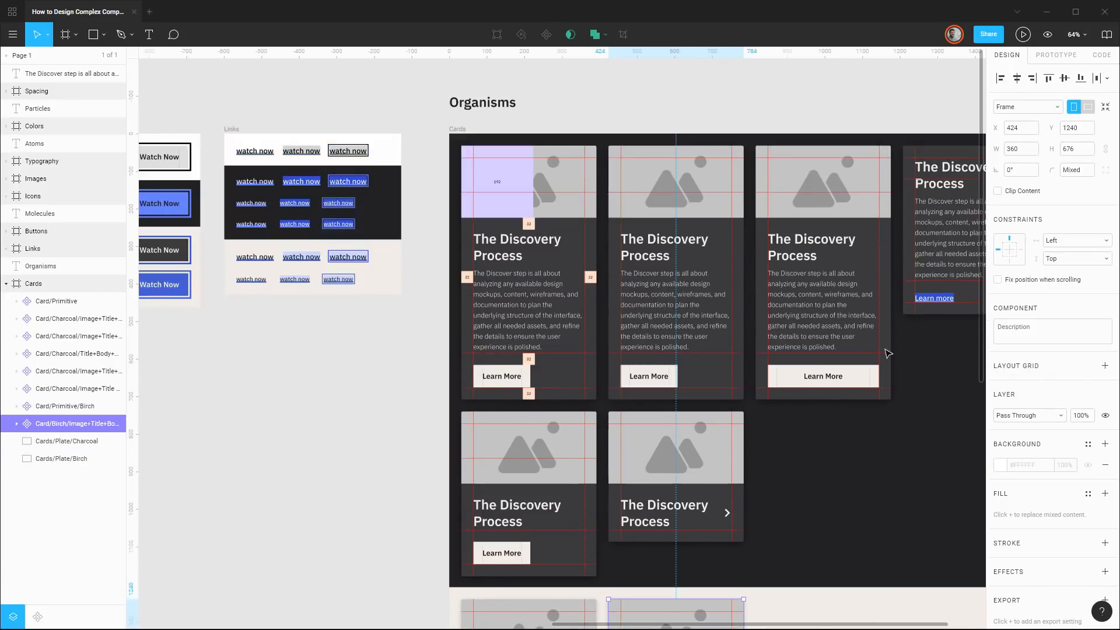
scroll(807, 347, down, 3)
scroll(807, 347, down, 3)
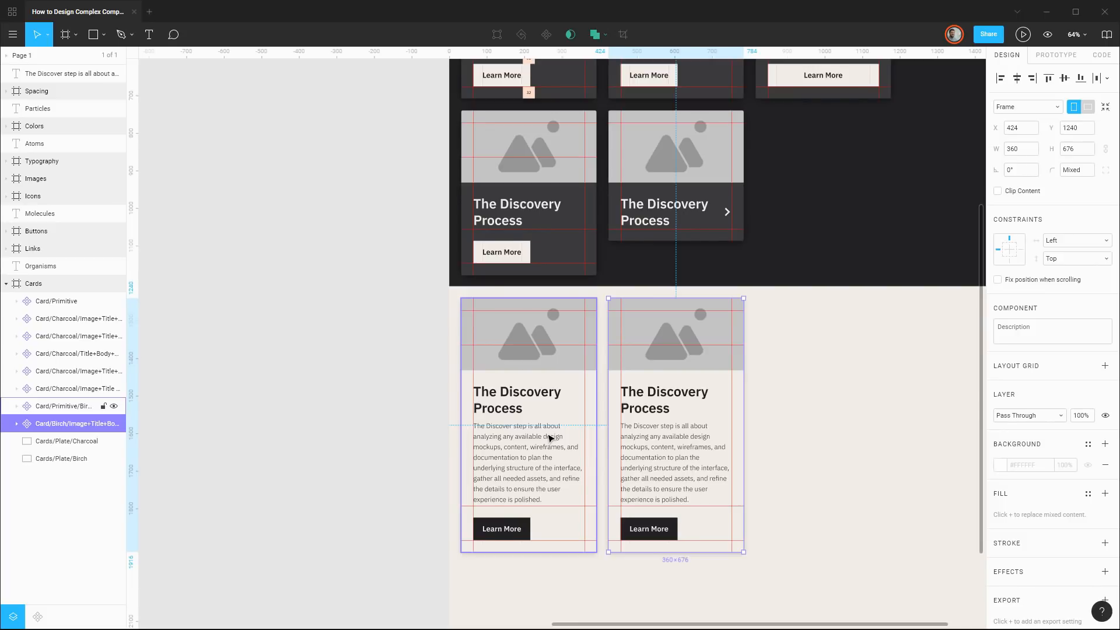
scroll(550, 438, up, 2)
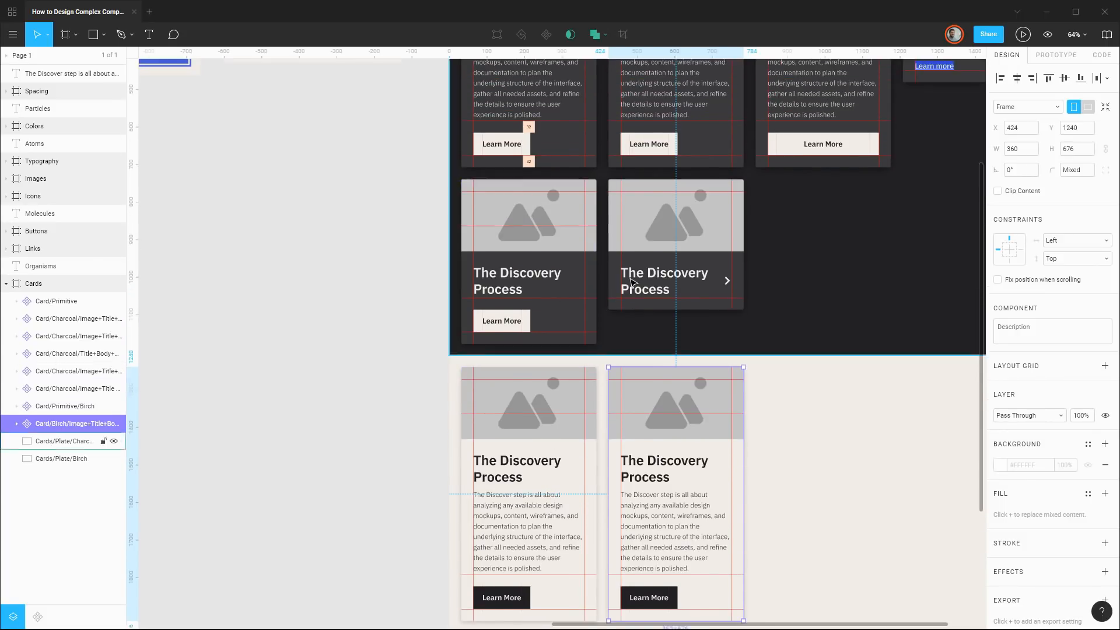
scroll(584, 488, down, 1)
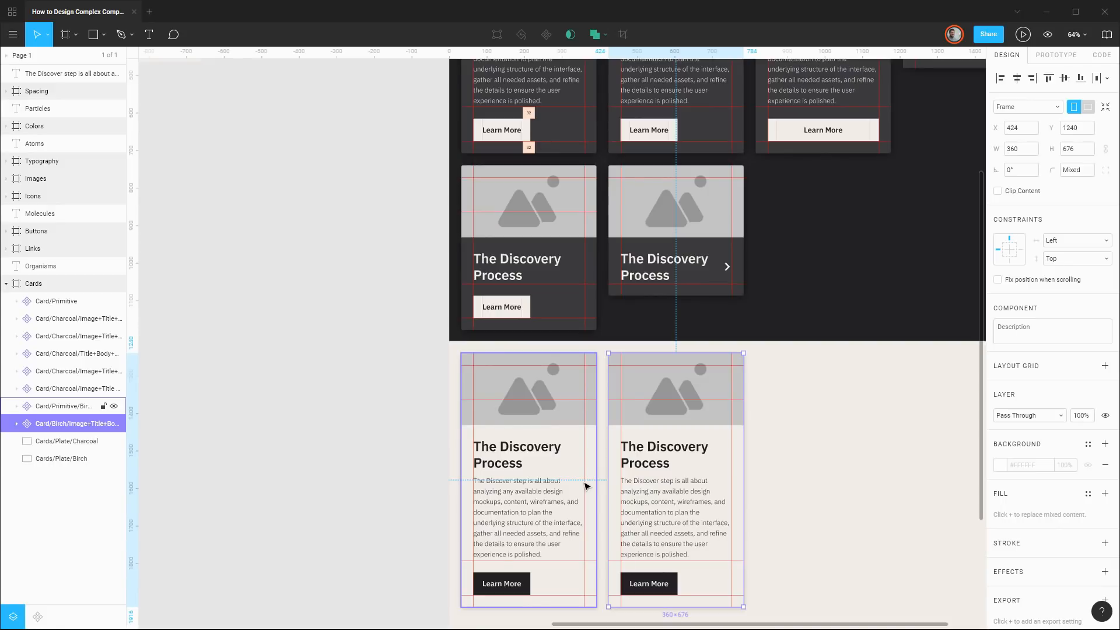
scroll(585, 483, down, 1)
drag(585, 483, 880, 483)
drag(66, 406, 65, 449)
click(17, 441)
scroll(70, 455, down, 1)
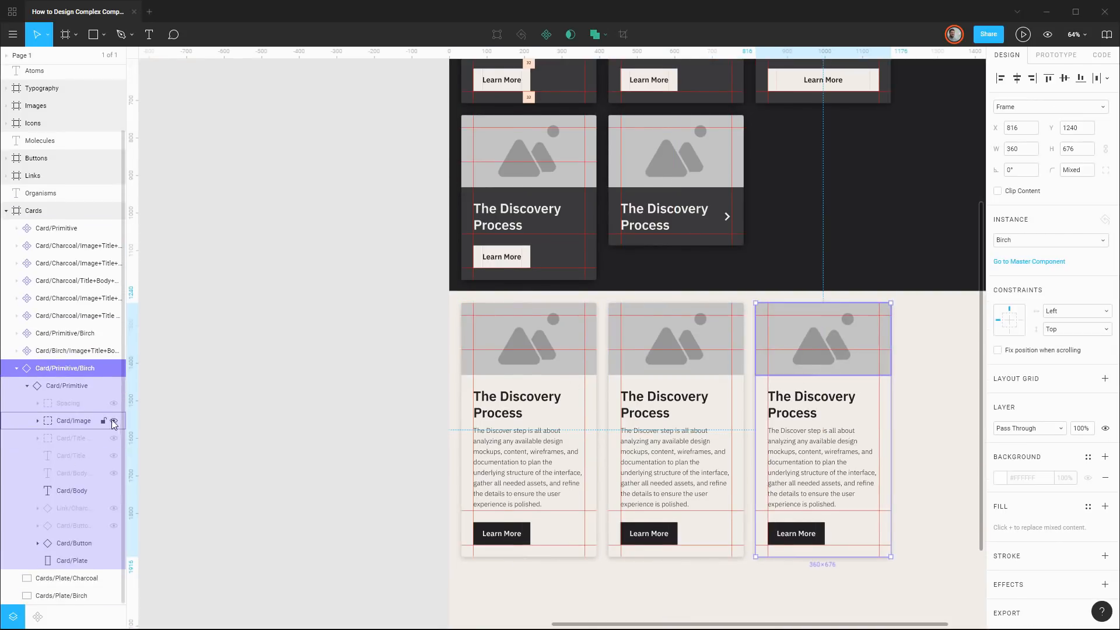
click(113, 542)
Convert the block-button Birch card into a component named Card/Birch/Image+Title+Body+Button Block
key(ctrl+alt+k)
key(ctrl+r)
key(BackSpace)
key(BackSpace)
key(BackSpace)
key(BackSpace)
key(BackSpace)
key(BackSpace)
key(BackSpace)
key(BackSpace)
key(BackSpace)
key(BackSpace)
key(BackSpace)
key(BackSpace)
key(BackSpace)
key(BackSpace)
key(BackSpace)
text(Birch/Image+Title+Body+Button)
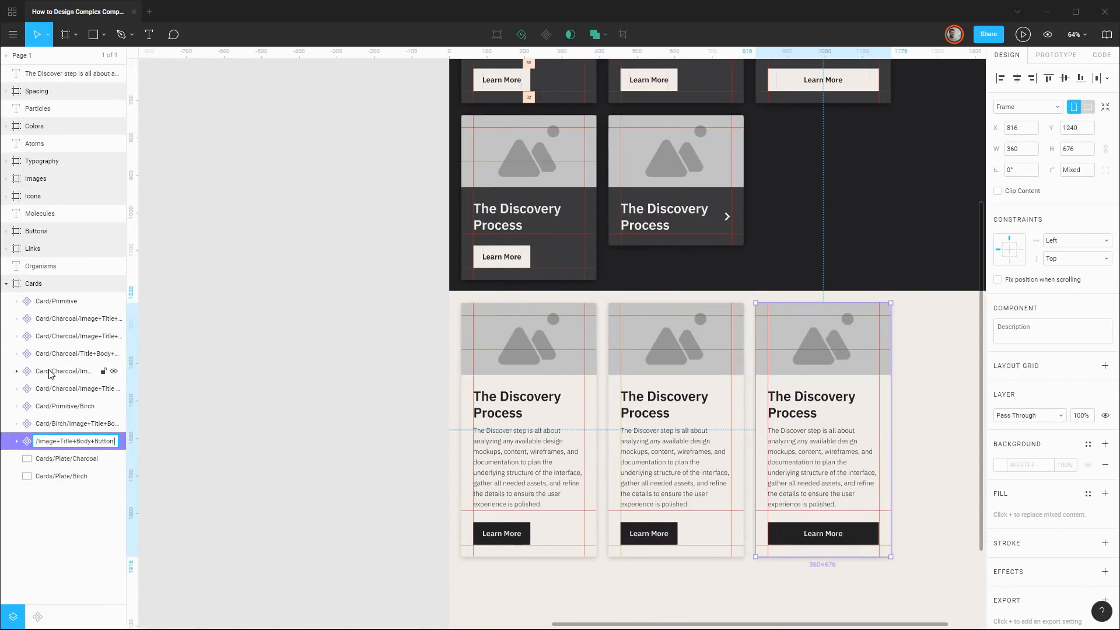
key(Return)
Place a fourth Birch instance at X 1208 with only standalone body content, and rename the link layer Card/Text Link in Card/Primitive/Birch
drag(534, 415, 975, 415)
scroll(975, 415, right, 5)
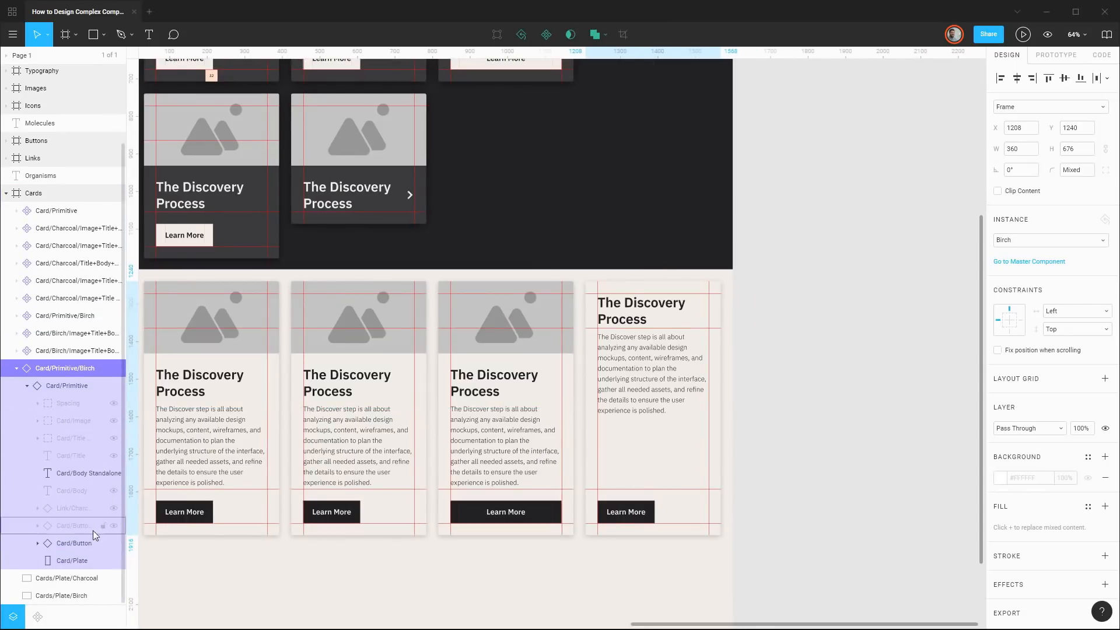
click(17, 315)
double_click(78, 455)
text(Card/Text Link)
key(Return)
click(17, 316)
Shorten the text-link Birch card to a height of 449 and name its component Card/Birch/Title+Body+Text Link
click(64, 368)
click(1075, 149)
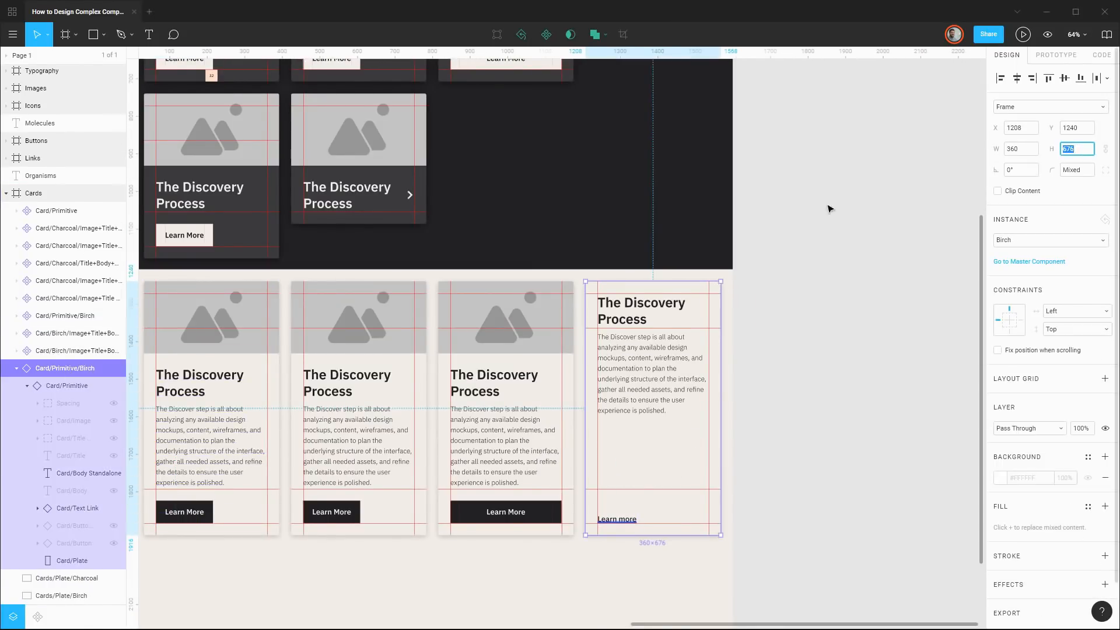
click(66, 385)
click(88, 473)
key(shift+2)
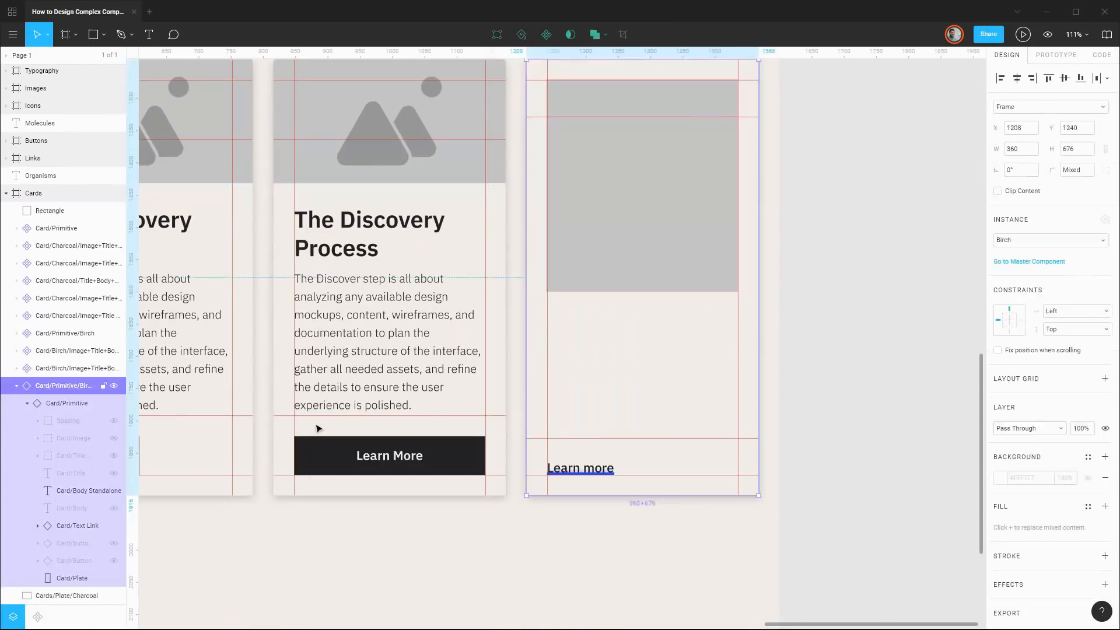
click(1084, 150)
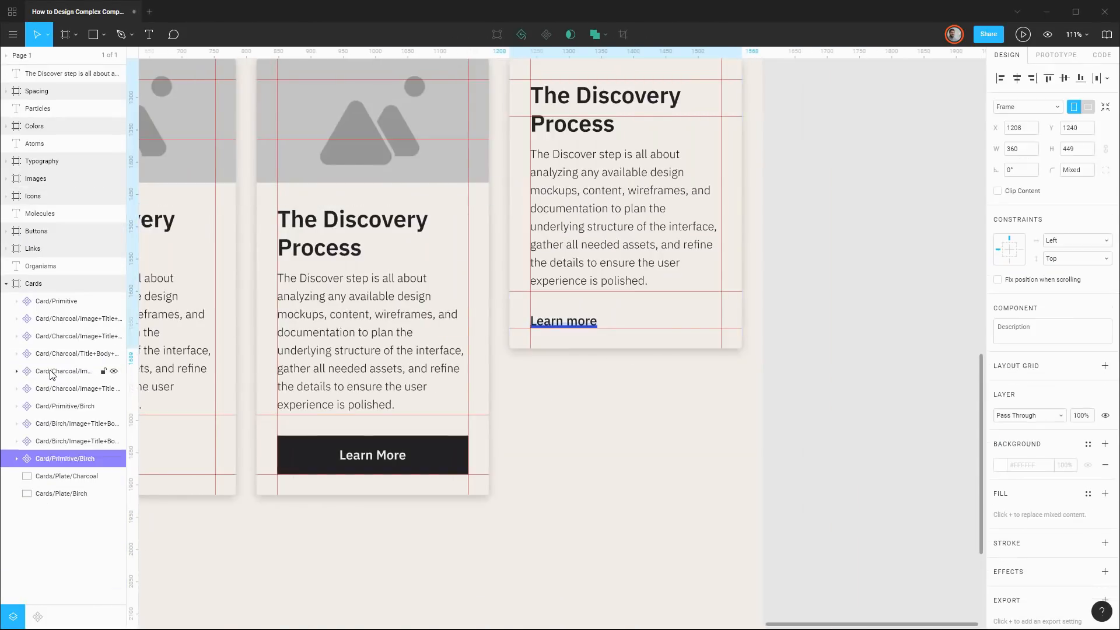
key(ctrl+r)
text(Card/Birch/Title+Boyd)
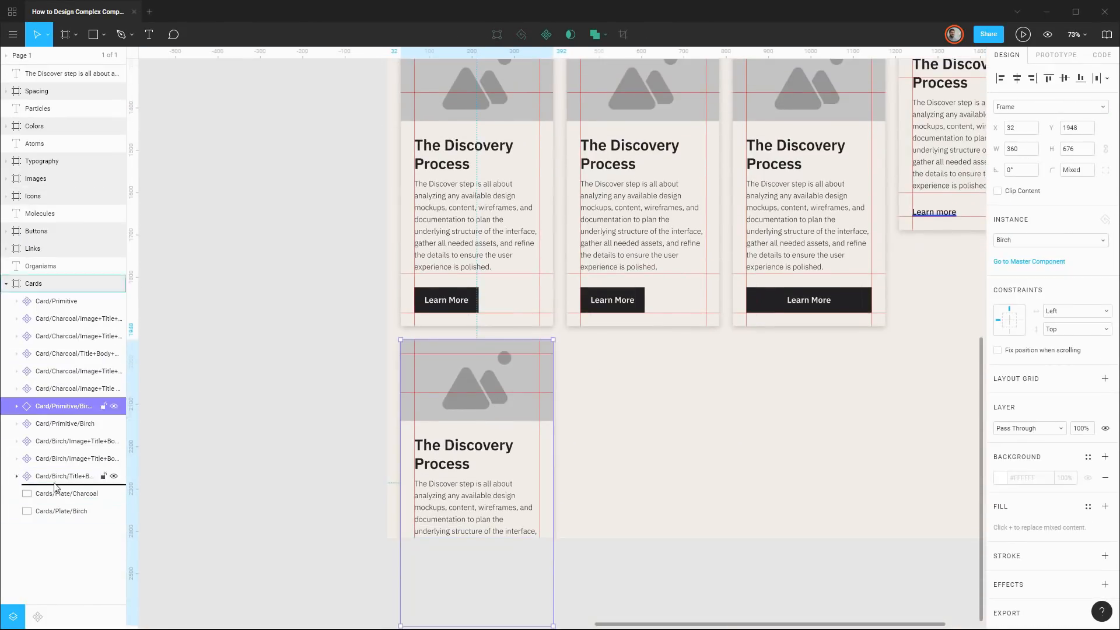
Hide the body text in the new Birch instance at X 32, Y 1948 and reduce the card's height to 436
click(112, 492)
click(1086, 150)
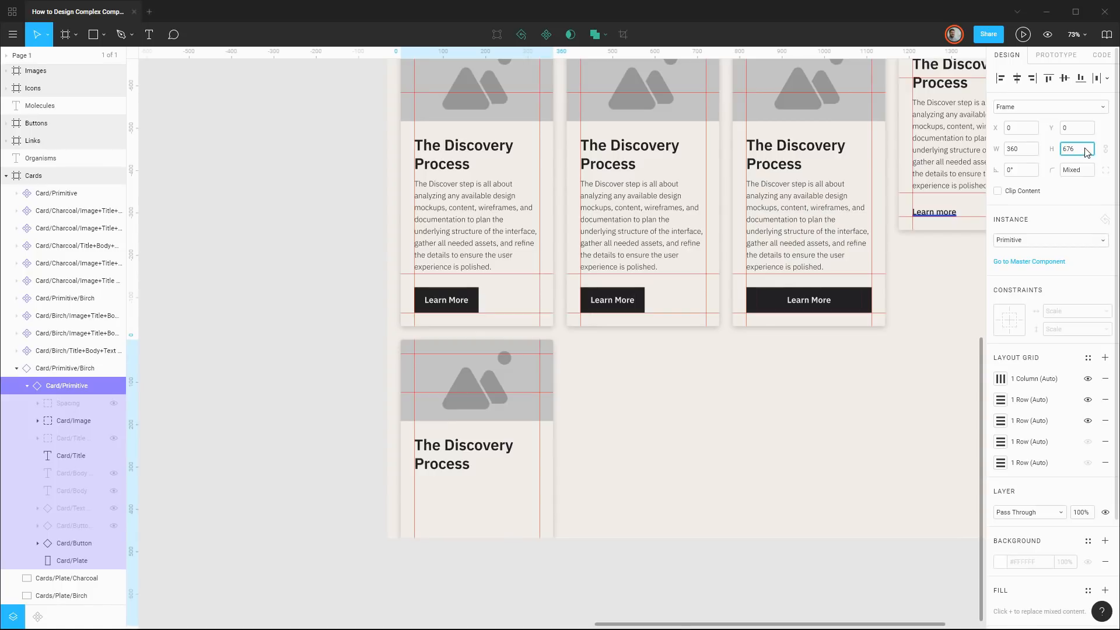
key(shift+Down)
key(shift+Down)
key(shift+Down)
key(shift+Down)
key(shift+Down)
key(shift+Down)
key(shift+Down)
key(shift+Down)
key(shift+Down)
key(shift+Down)
key(shift+Down)
key(shift+Down)
key(shift+Down)
key(shift+Down)
key(shift+Down)
key(shift+Down)
key(shift+Down)
key(shift+Down)
key(shift+Down)
key(shift+Down)
Draw a temporary rectangle over the card's title as a spacing reference, adjust the card's height to 439, and delete the rectangle
ctrl+click(463, 447)
key(r)
drag(414, 434, 540, 473)
click(457, 383)
click(1087, 149)
scroll(473, 473, up, 5)
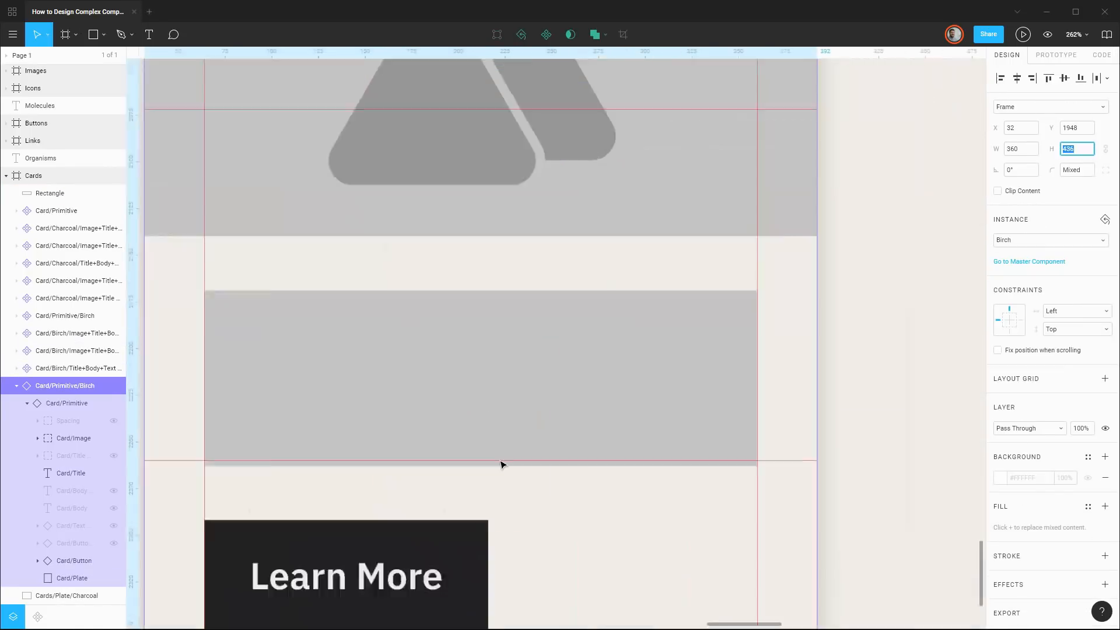
key(Delete)
Convert the shortened Birch card into a component named Card/Birch/Image+Title+Button
key(ctrl+alt+k)
key(ctrl+r)
text(Card/Birch/IMage)
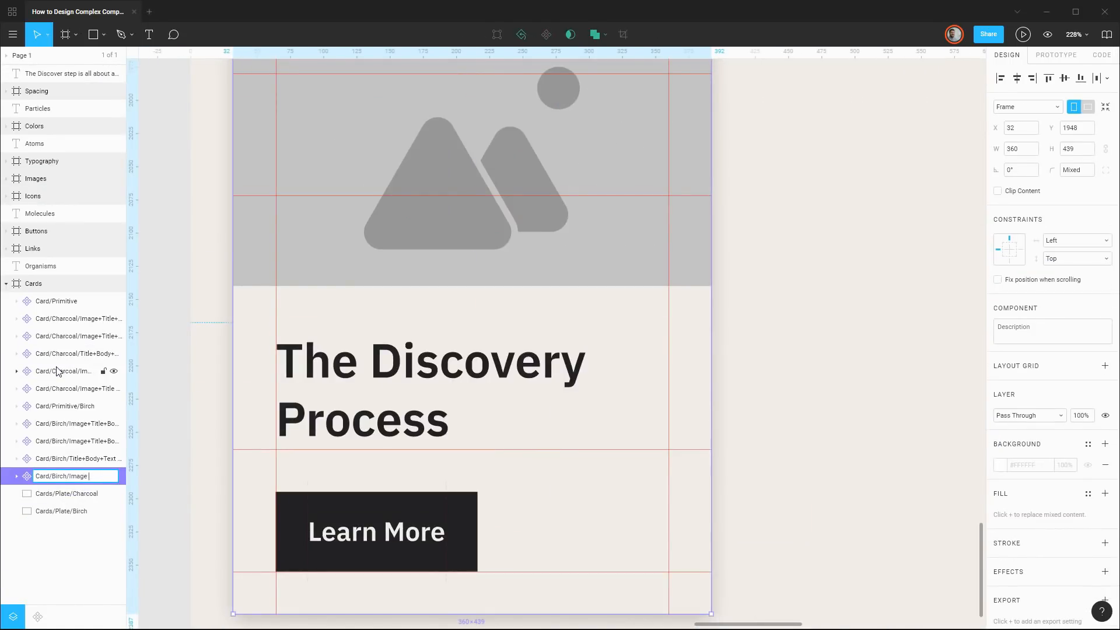
text(+Title+Button)
key(Return)
Place another Birch primitive instance at X 424, Y 1948 and expand its nested Card/Primitive layers
scroll(552, 334, down, 4)
key(ctrl+v)
drag(604, 496, 853, 573)
drag(756, 219, 754, 213)
click(17, 494)
click(27, 511)
Hide the body and button in the new Birch instance, show its Card/Title Link group, and turn off one row layout grid
scroll(80, 495, down, 3)
click(114, 490)
click(114, 439)
click(114, 543)
click(66, 385)
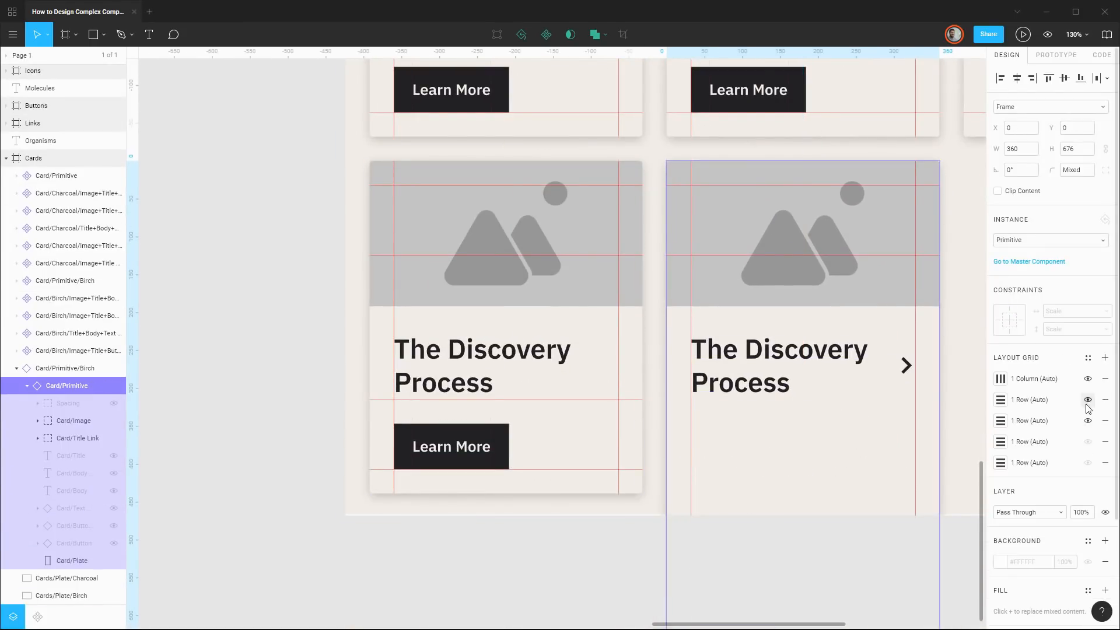
click(1088, 420)
Shorten the title-link Birch card to a height of 347, using a temporary rectangle over the title as spacing reference
click(1084, 149)
text(436)
key(Return)
key(r)
mouse_move(691, 330)
mouse_down()
mouse_move(859, 400)
mouse_move(915, 400)
mouse_up()
click(1075, 149)
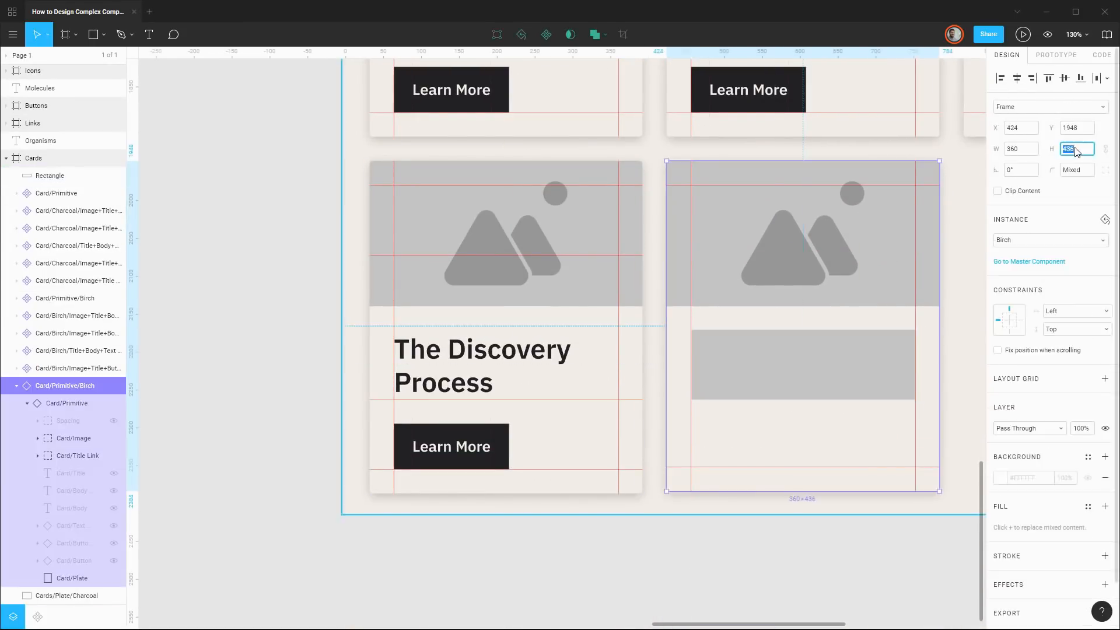
scroll(750, 354, up, 3)
scroll(728, 440, down, 2)
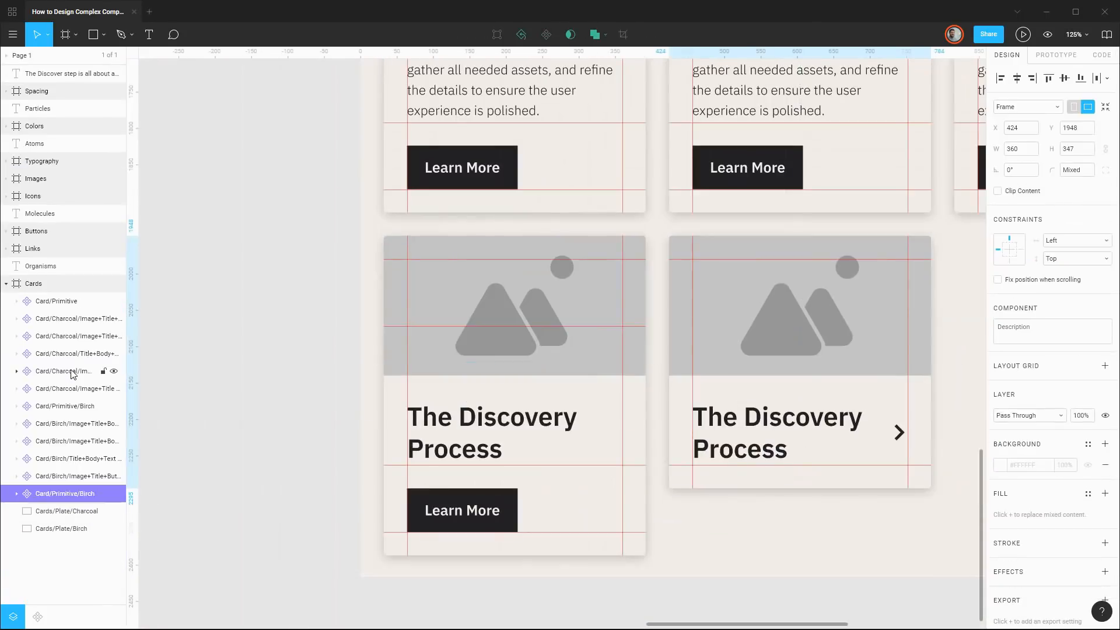
Rename the title-link Birch card component as Card/Birch/Image+Title Link and deselect it
key(ctrl+r)
text(Card/)
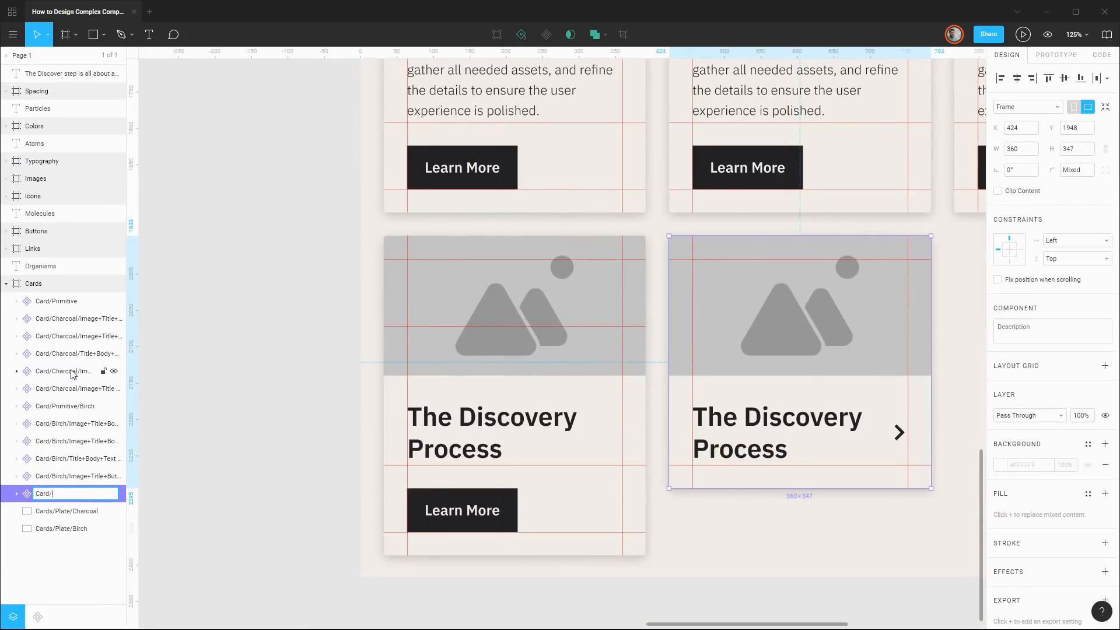
text(Birch/Image+Title Link)
key(Return)
scroll(814, 303, down, 5)
click(814, 303)
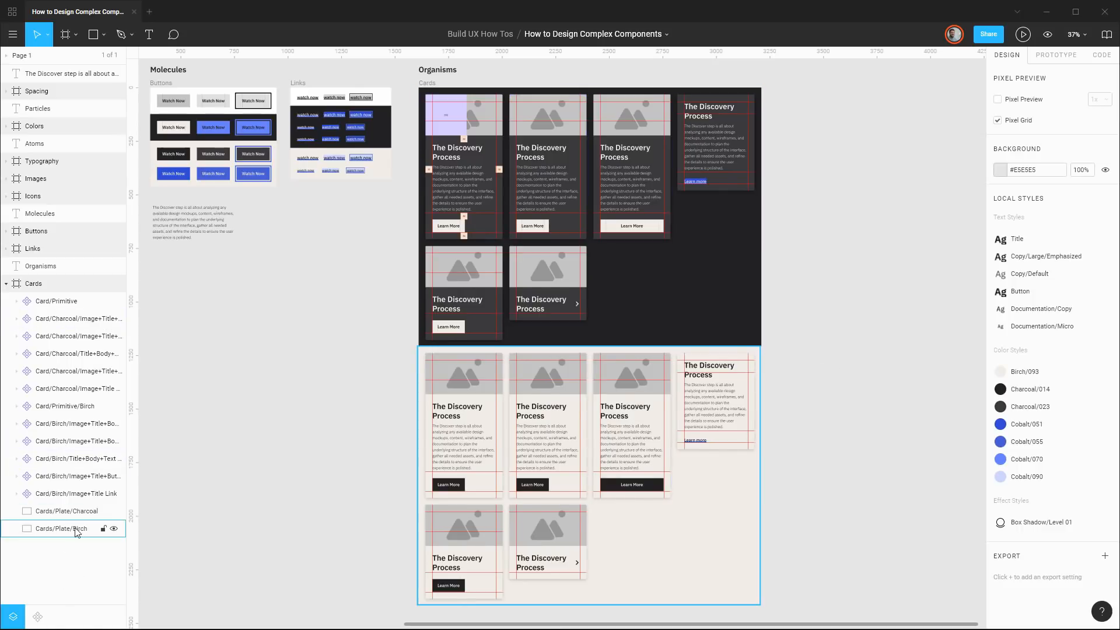
Display the Cards group of the component library and place a Charcoal Title+Body+Button instance on the empty canvas beside the Cards frame
click(37, 617)
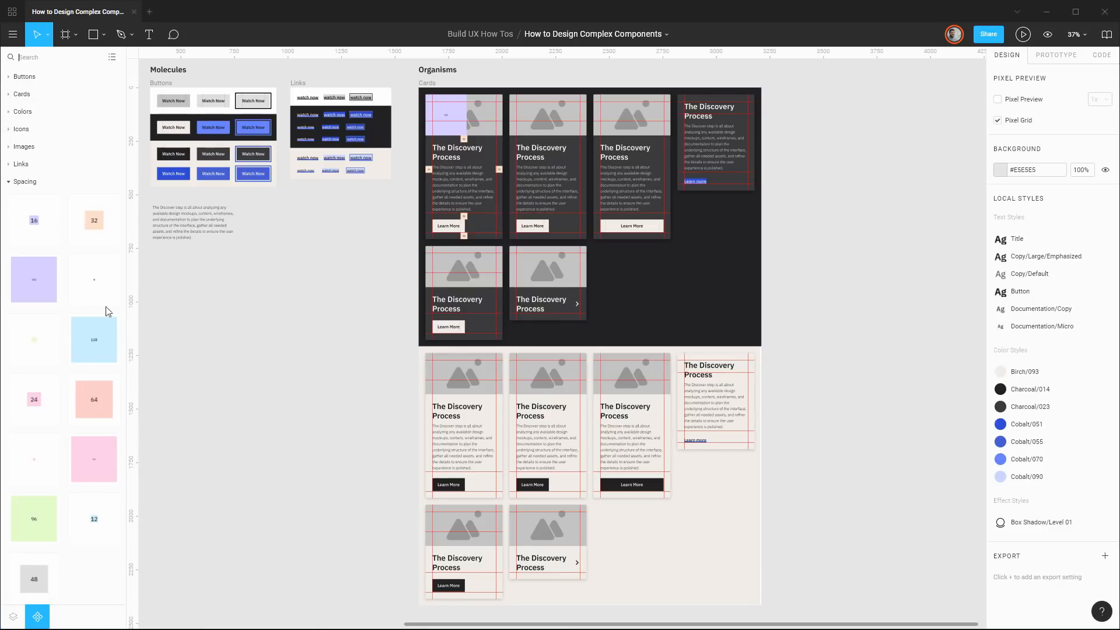
click(8, 181)
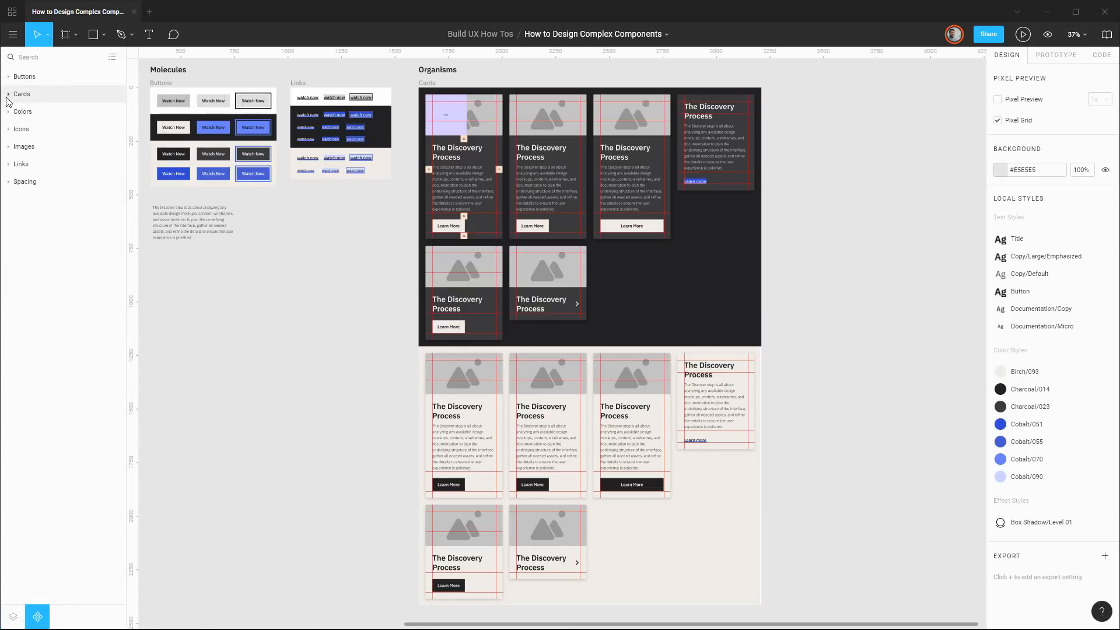
click(8, 95)
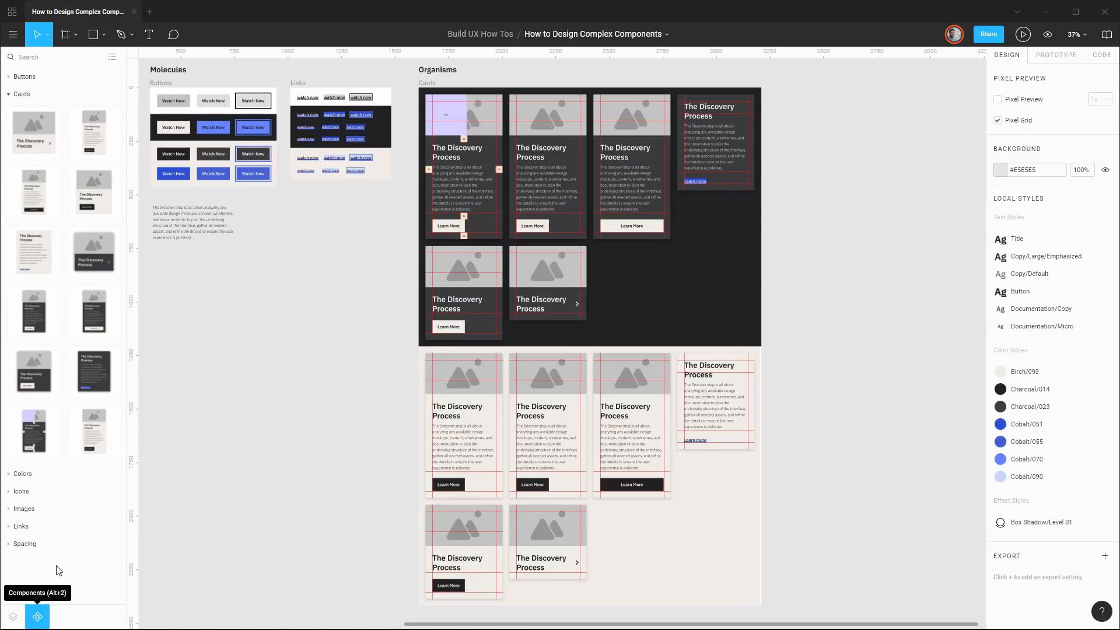
drag(87, 364, 857, 318)
click(953, 313)
drag(953, 313, 693, 343)
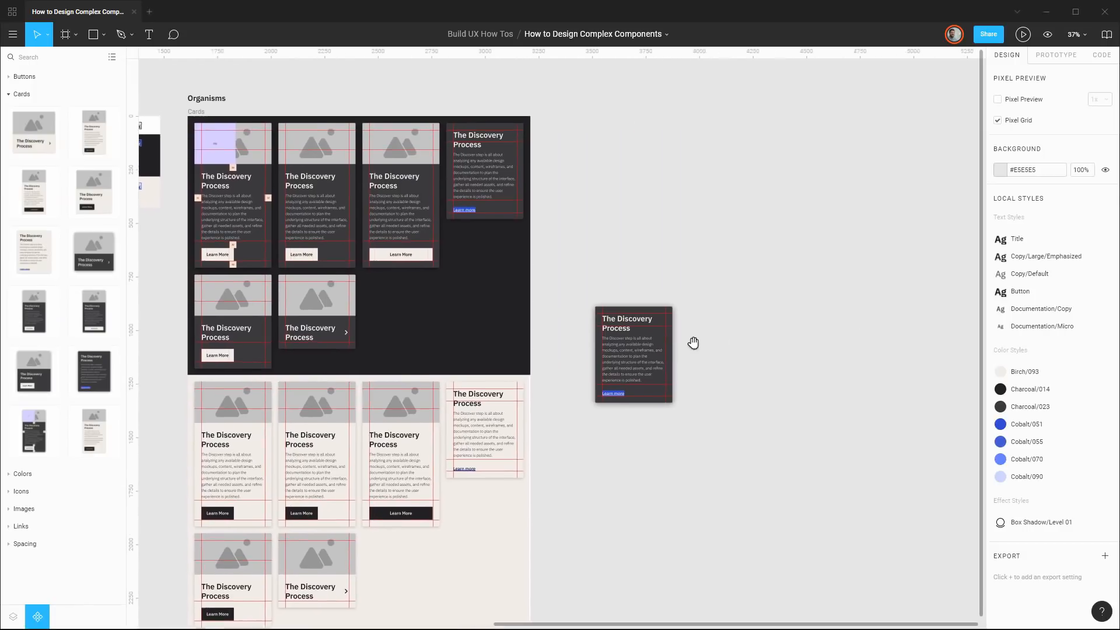
Swap the placed Charcoal card instance for the Birch Image+Title+Body+Button variant
scroll(665, 346, up, 6)
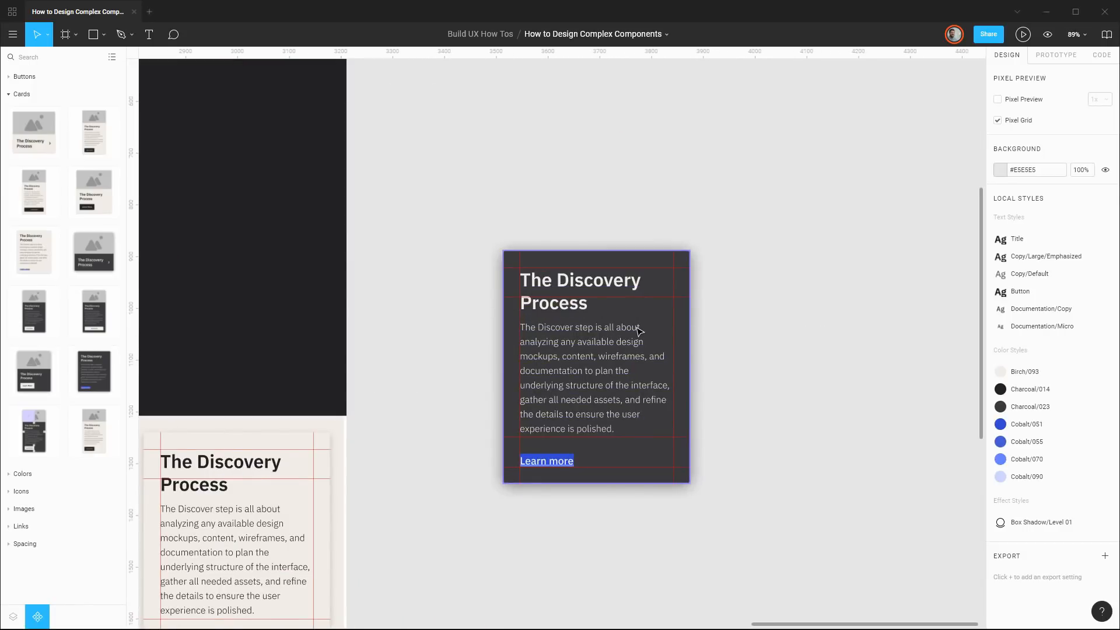
click(640, 332)
click(1051, 240)
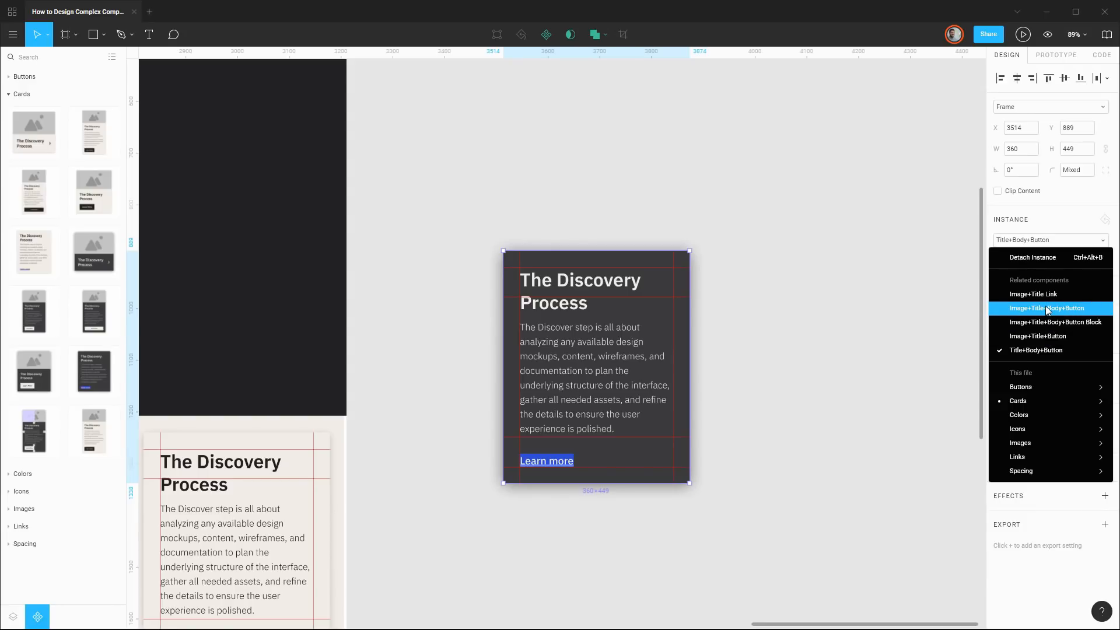
mouse_move(1044, 402)
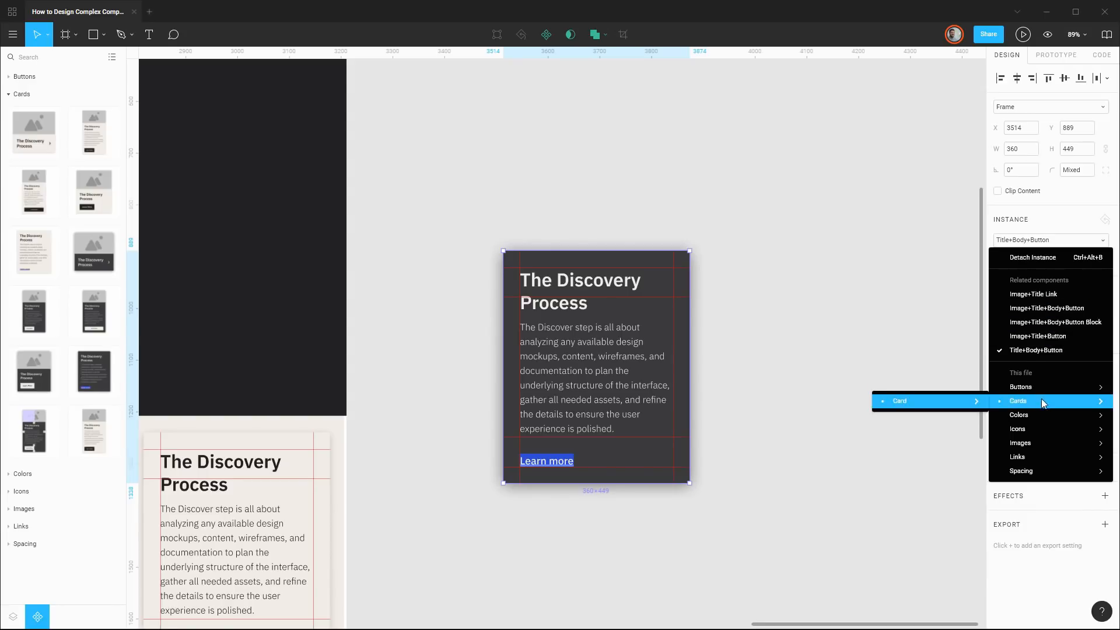
mouse_move(943, 400)
mouse_move(846, 403)
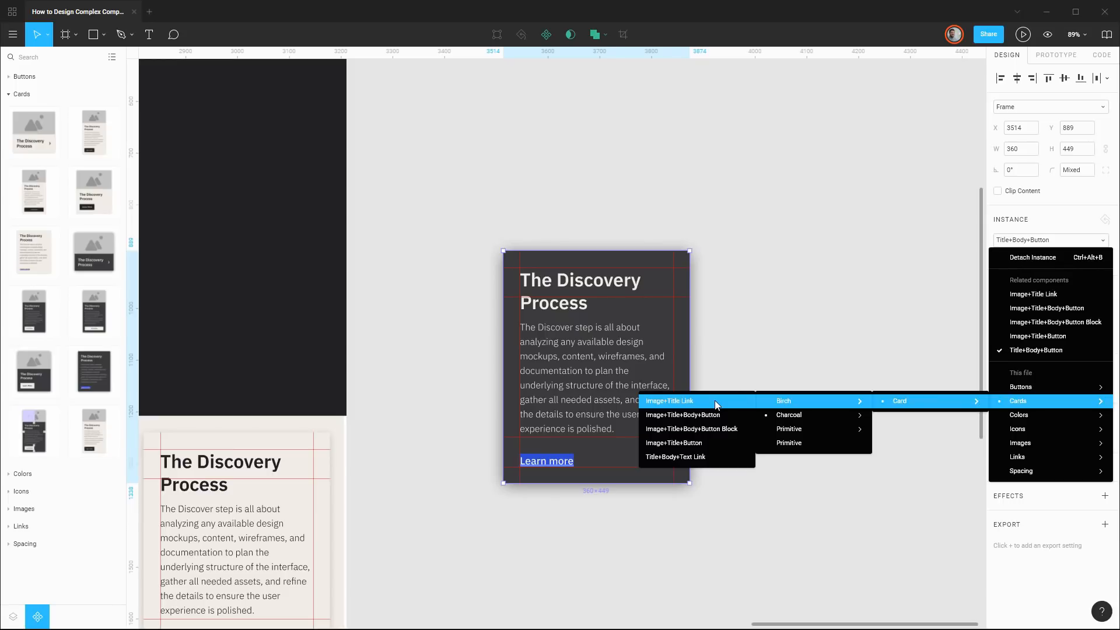
click(715, 419)
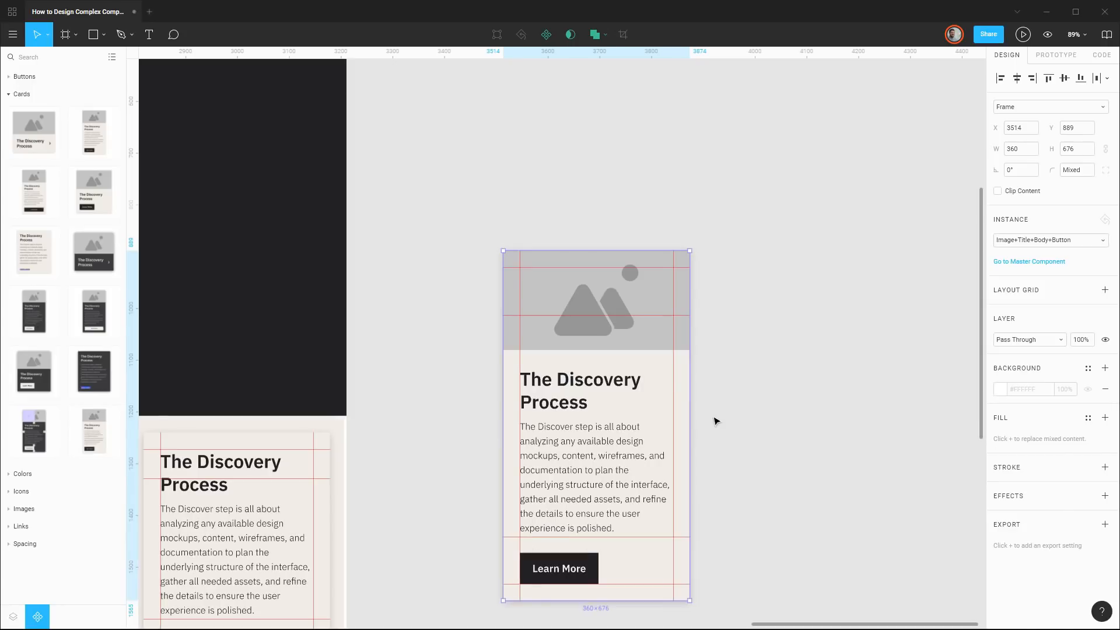
Reselect the placed Birch card instance and swap it for the Birch Title+Body+Text Link variant
click(762, 376)
click(605, 323)
click(1080, 241)
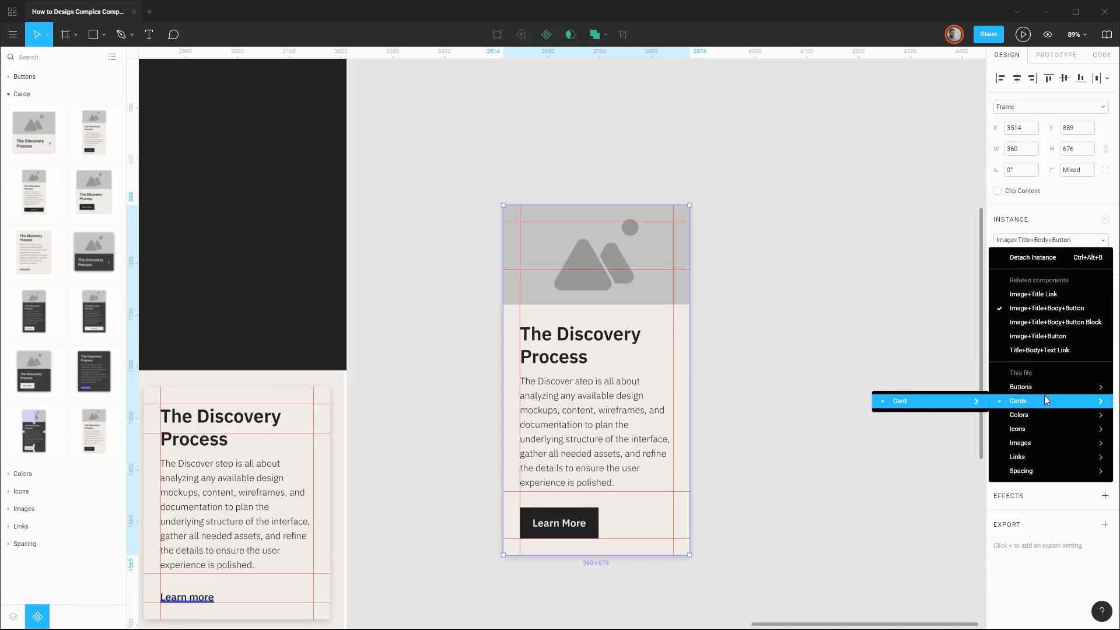
mouse_move(811, 416)
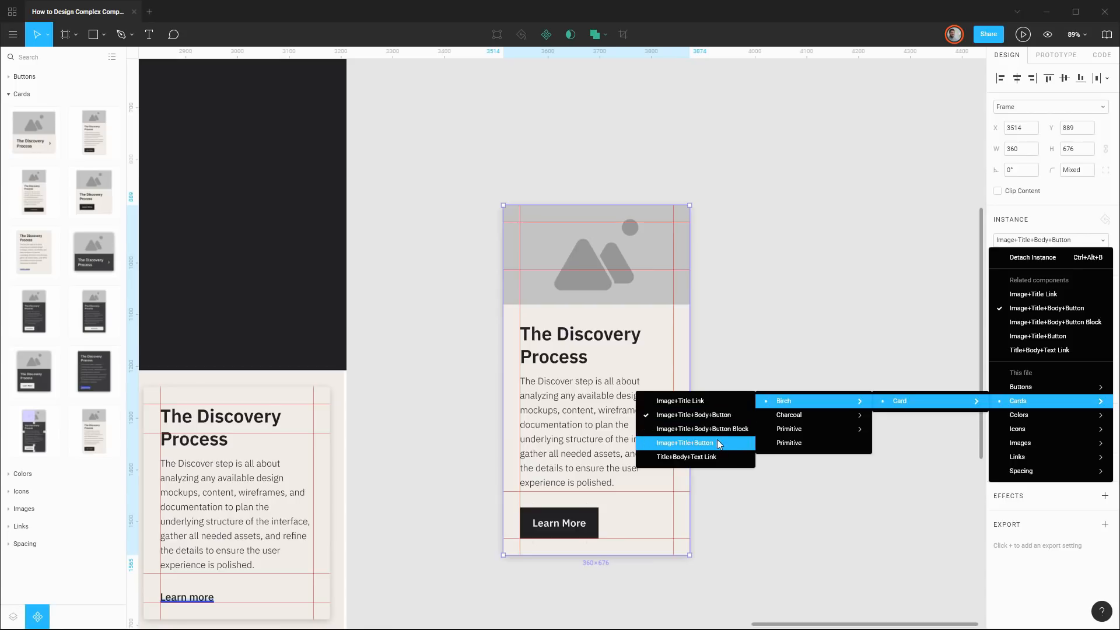
click(715, 456)
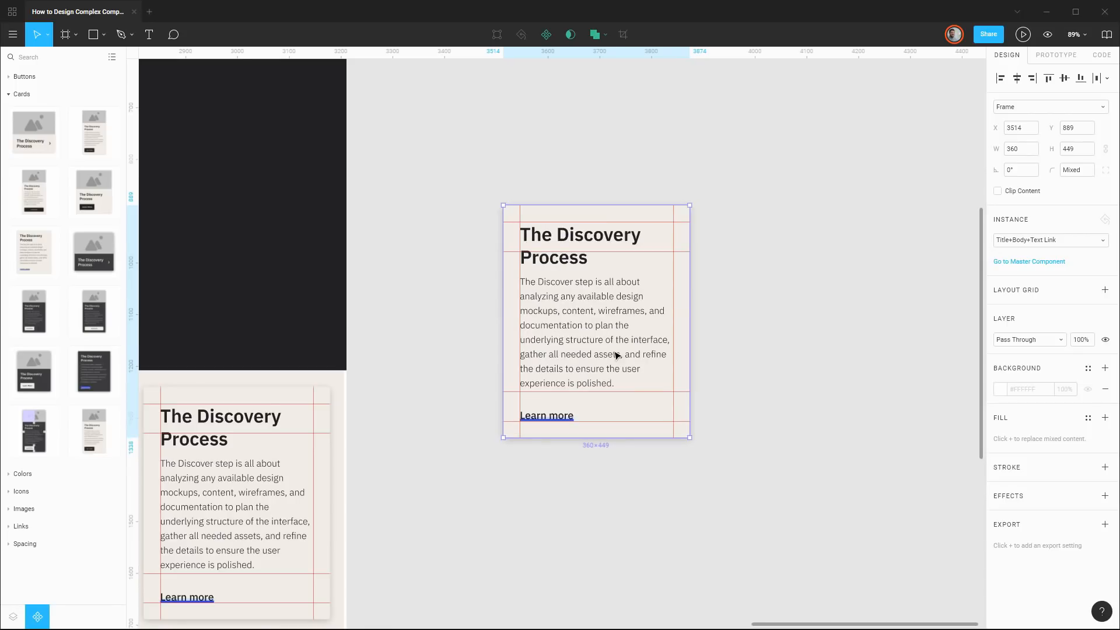
Swap the placed text-link card instance for the Birch Image+Title Link variant
click(1067, 240)
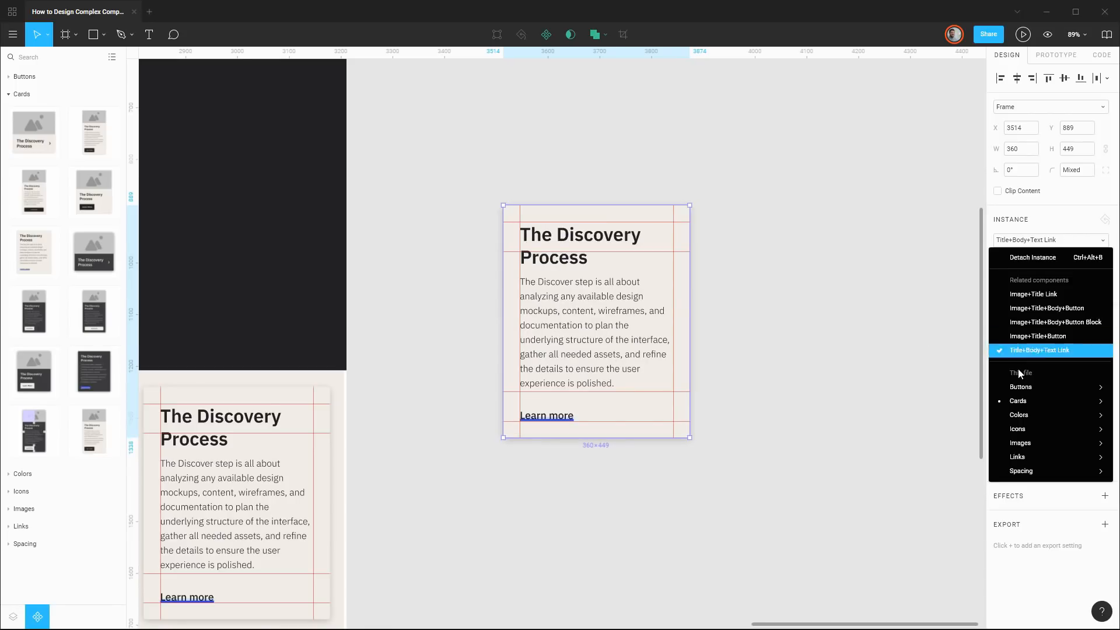
mouse_move(952, 404)
mouse_move(787, 404)
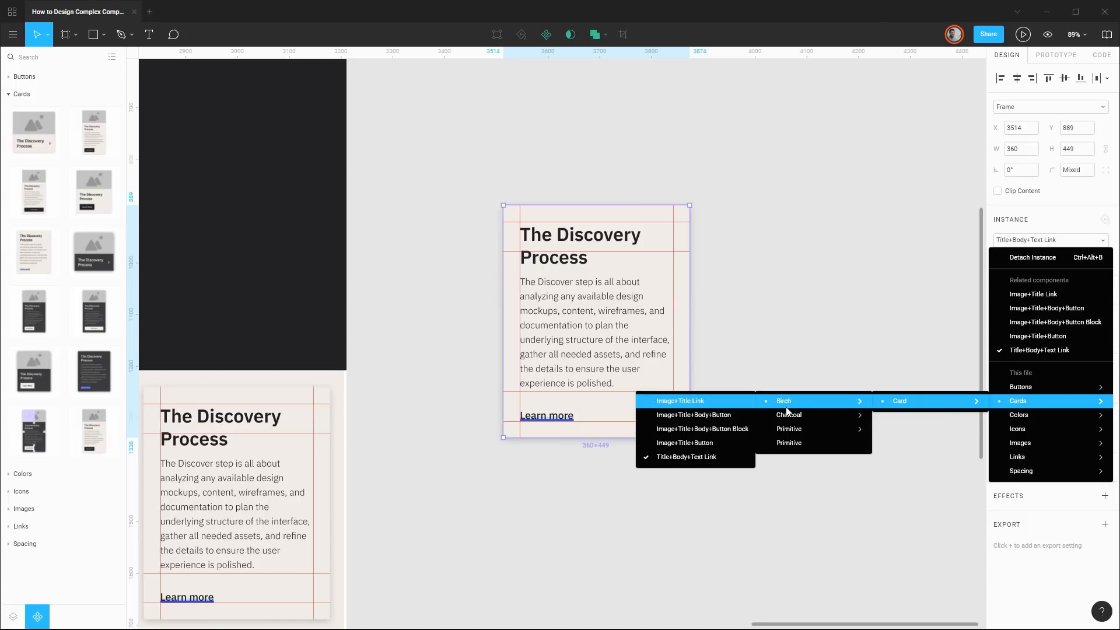
click(712, 401)
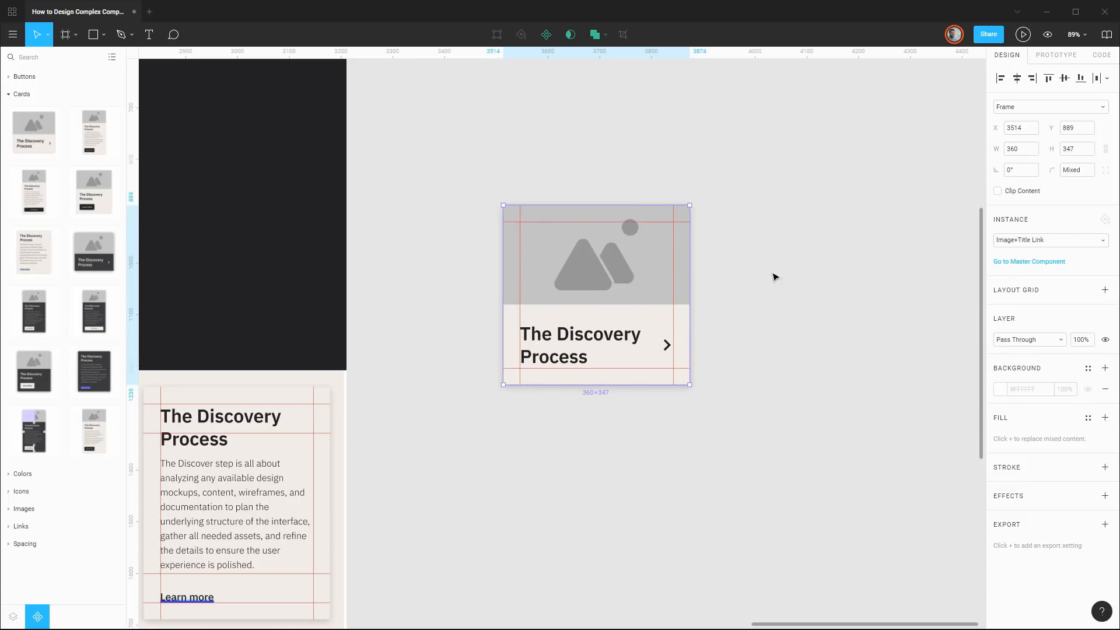
scroll(774, 261, down, 5)
scroll(779, 268, up, 1)
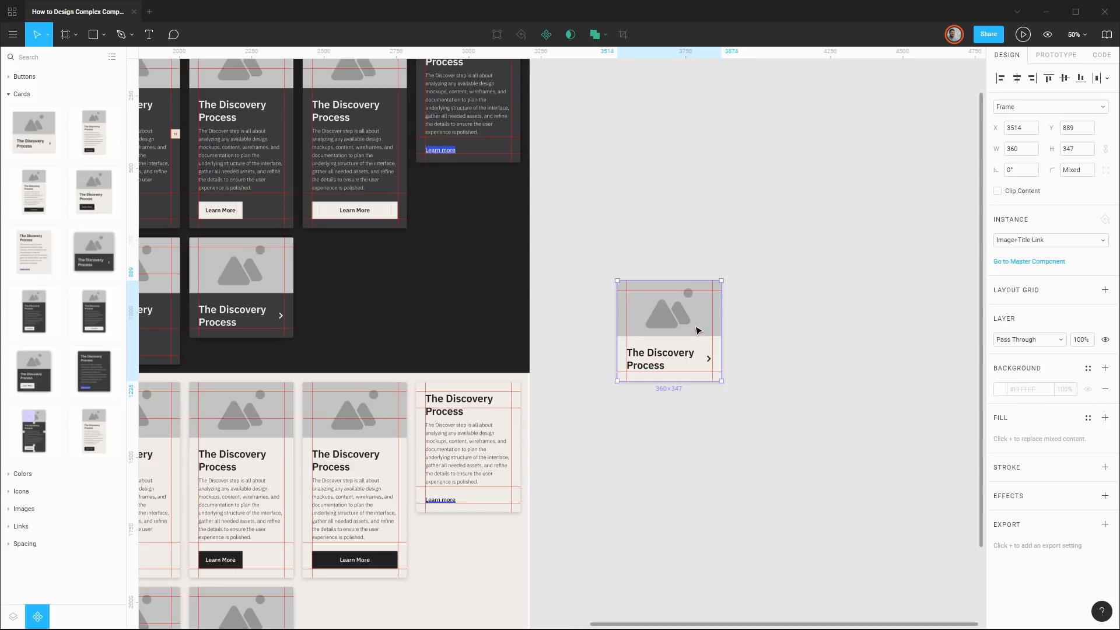
scroll(699, 330, up, 1)
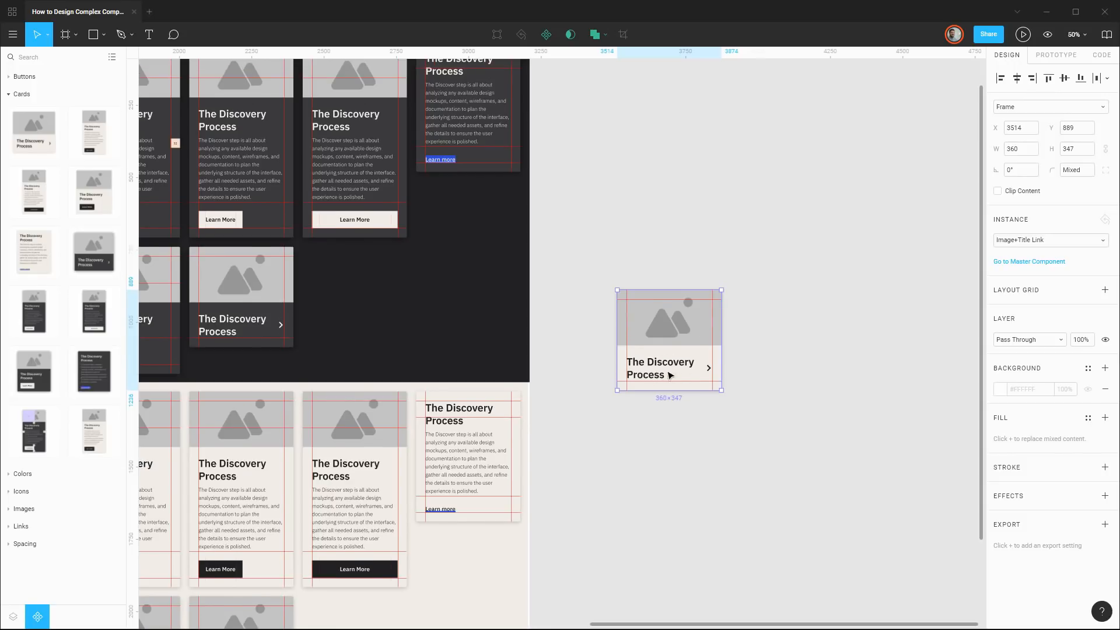